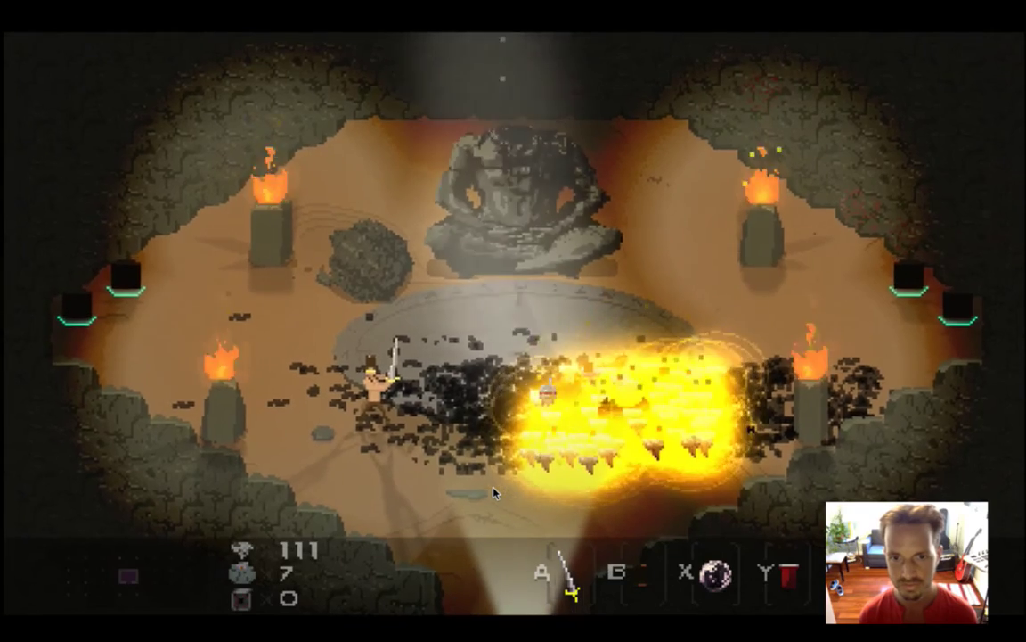
Playtest the sword fight in the torch-lit statue cave and quit the running game
key(Right)
key(Right)
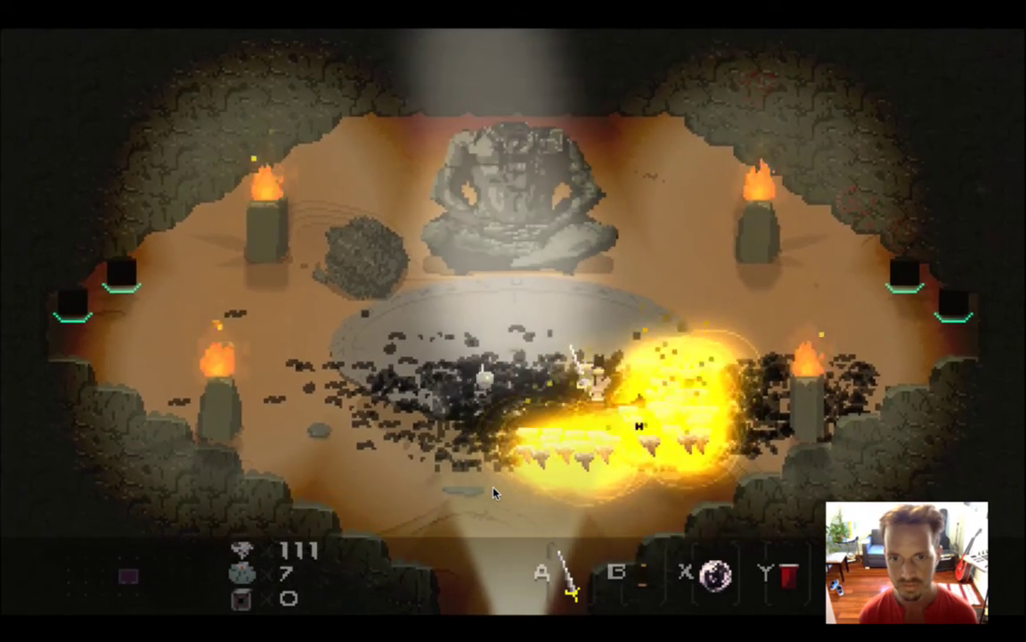
key(Left)
key(Down)
key(Right)
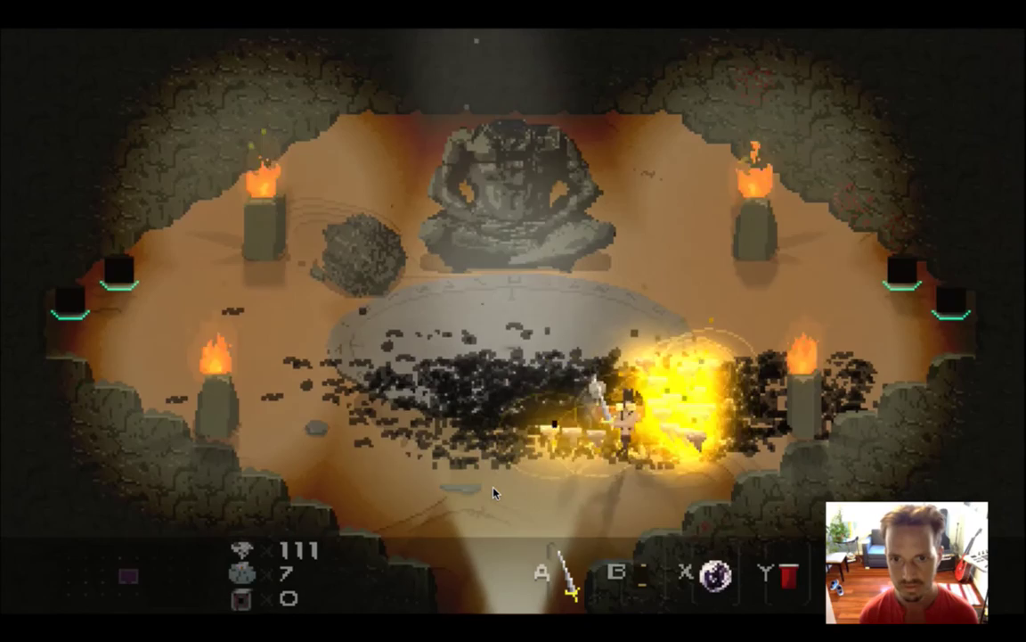
key(Up)
key(Down)
key(Left)
key(Left)
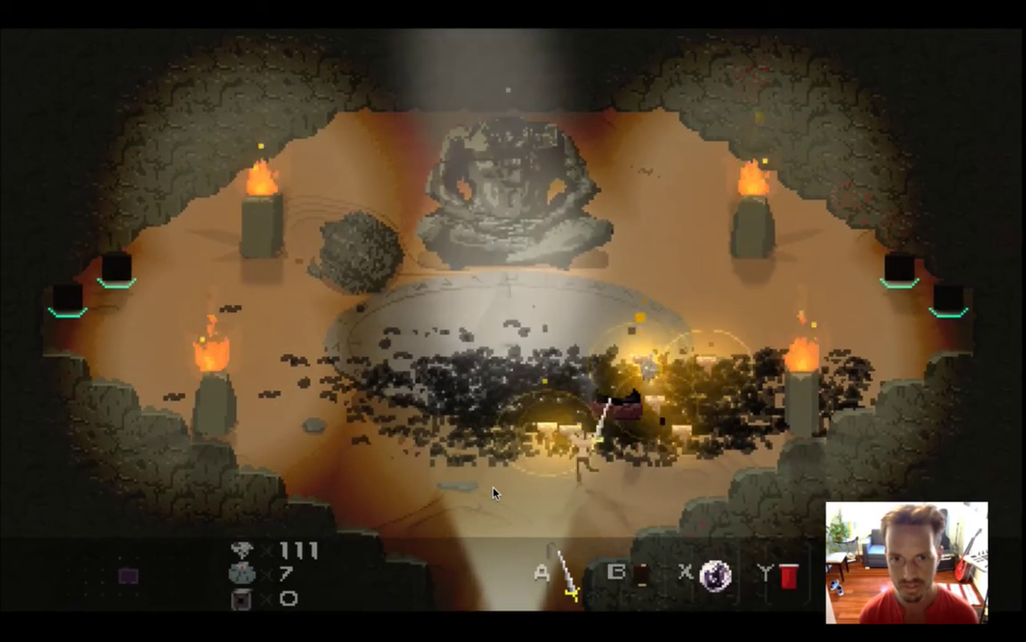
key(Up)
key(Right)
key(Up)
key(Left)
key(Down)
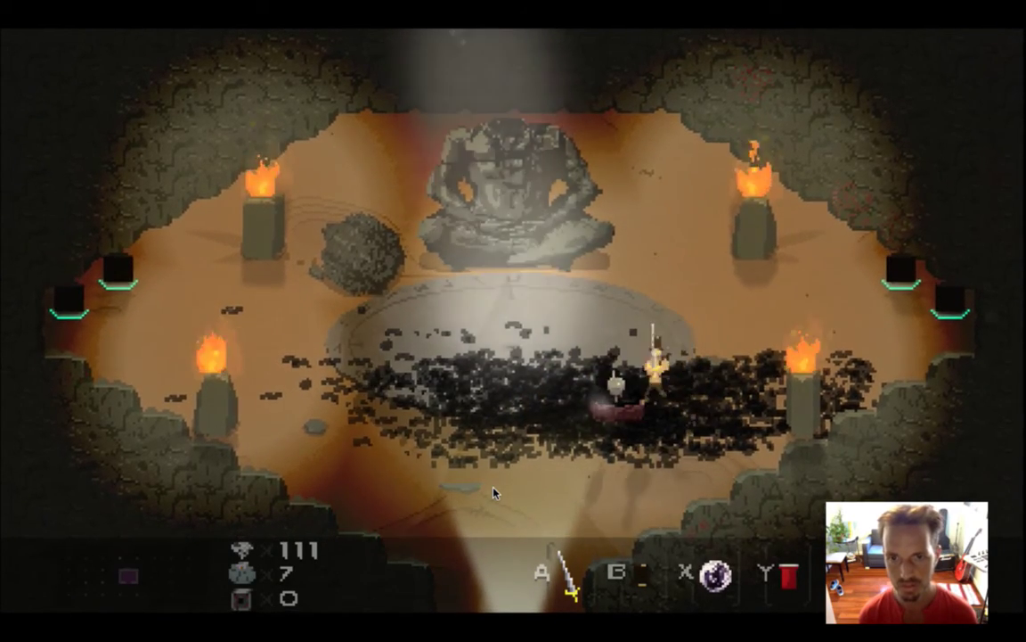
key(Right)
key(Up)
key(Left)
key(Down)
key(Right)
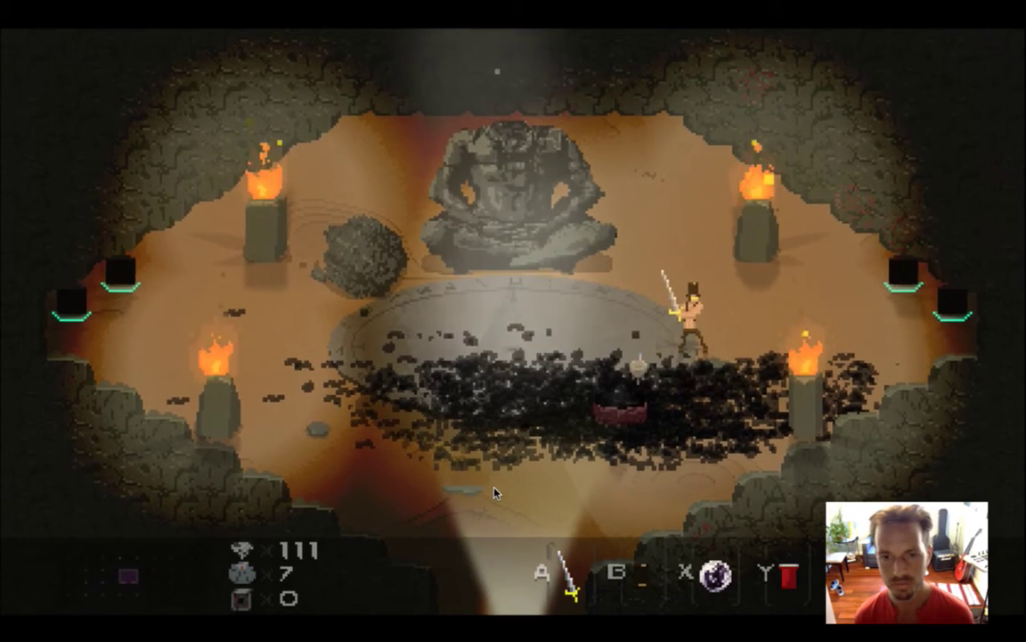
key(super+q)
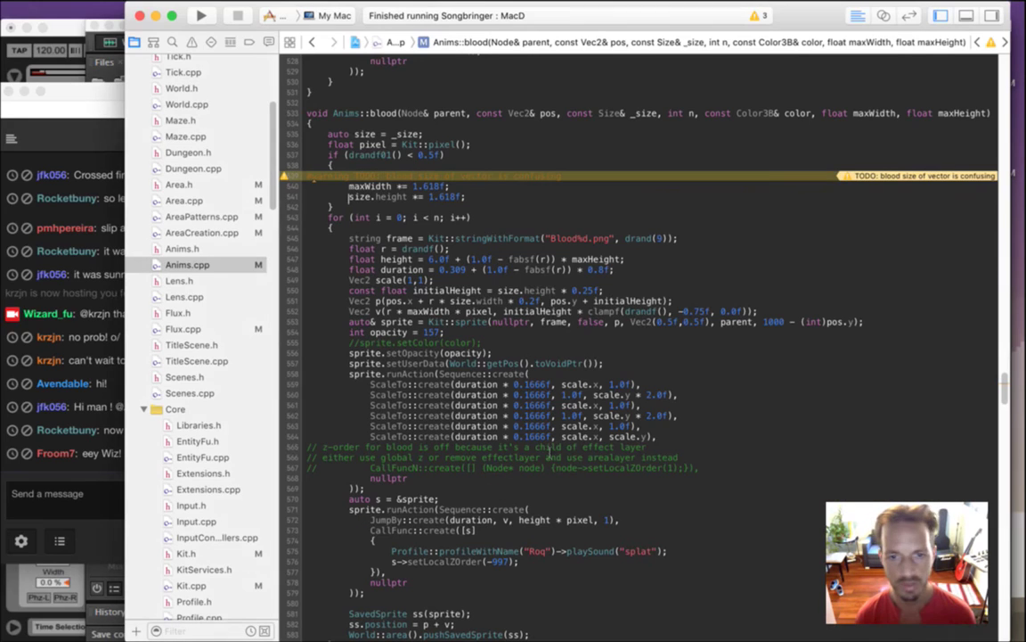
Read the newest viewer message in the Twitch chat window
click(99, 455)
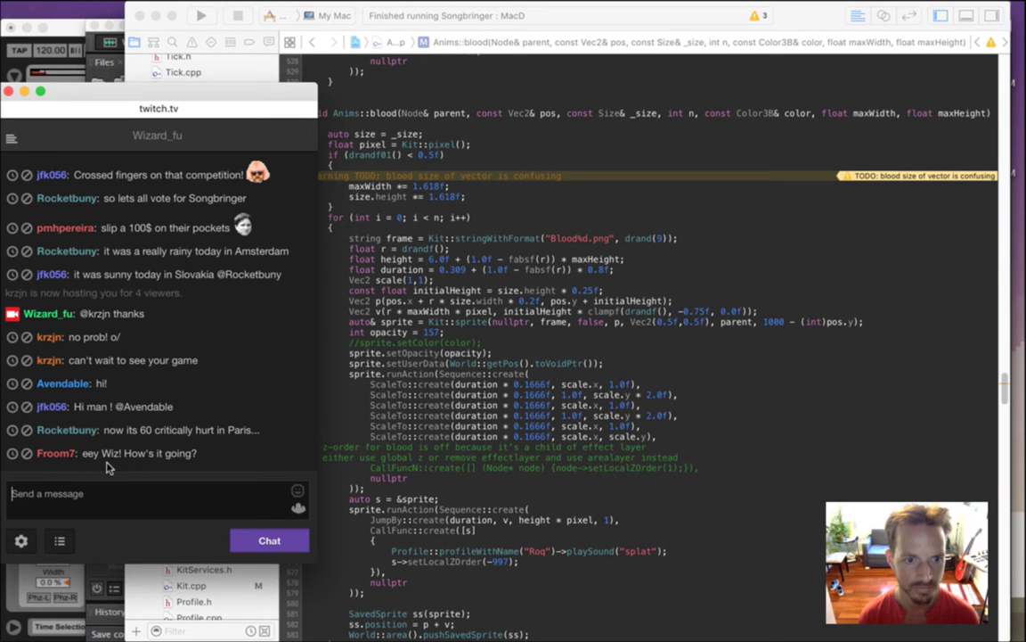
drag(82, 453, 164, 453)
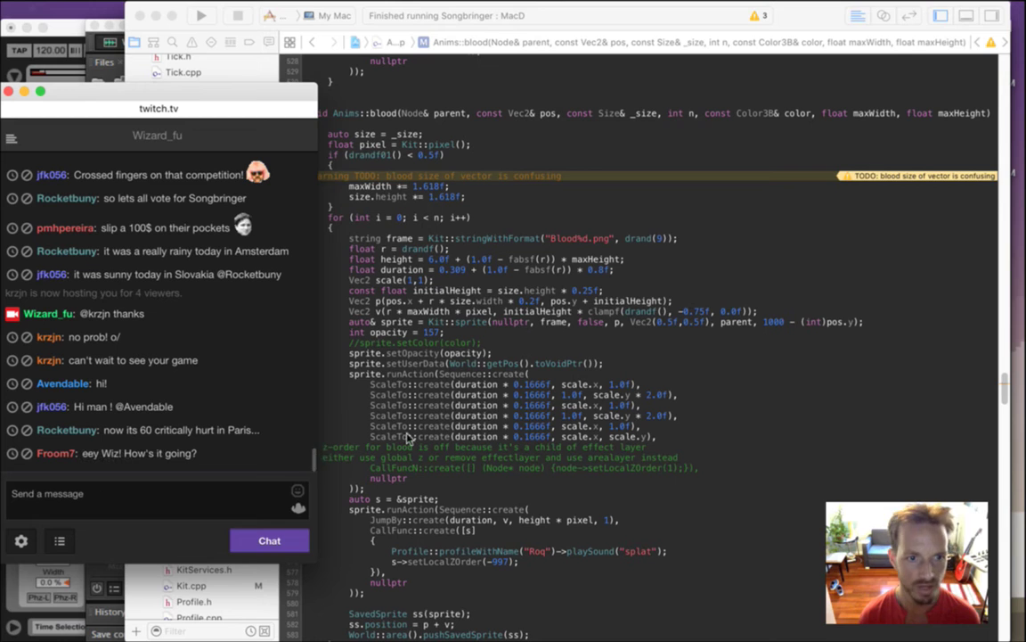
Set the size.height multiplier in the Anims::blood function to 2.618f and save Anims.cpp
click(634, 231)
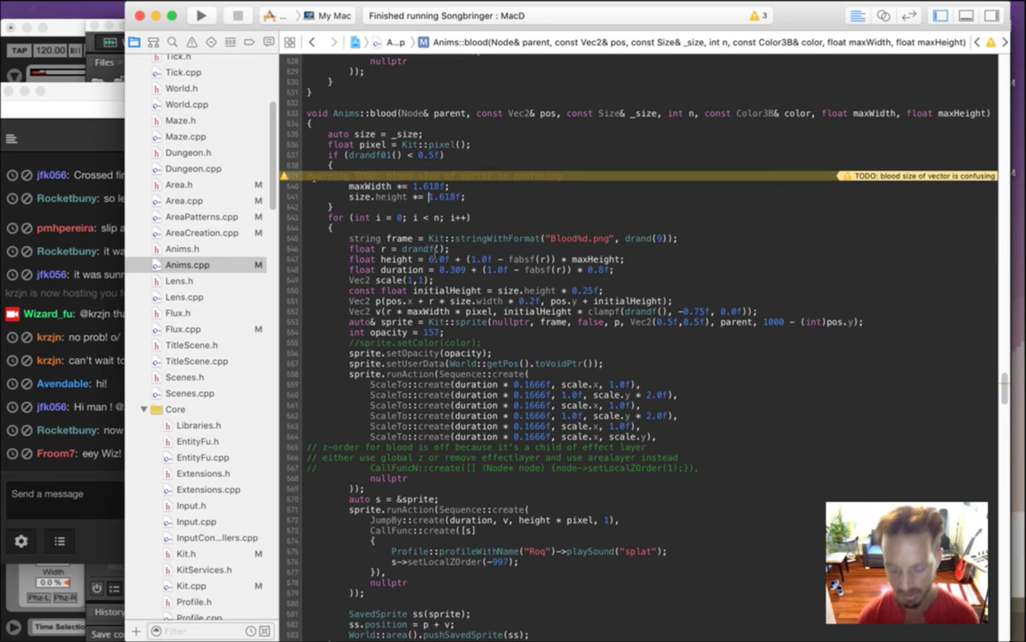
key(BackSpace)
text(2)
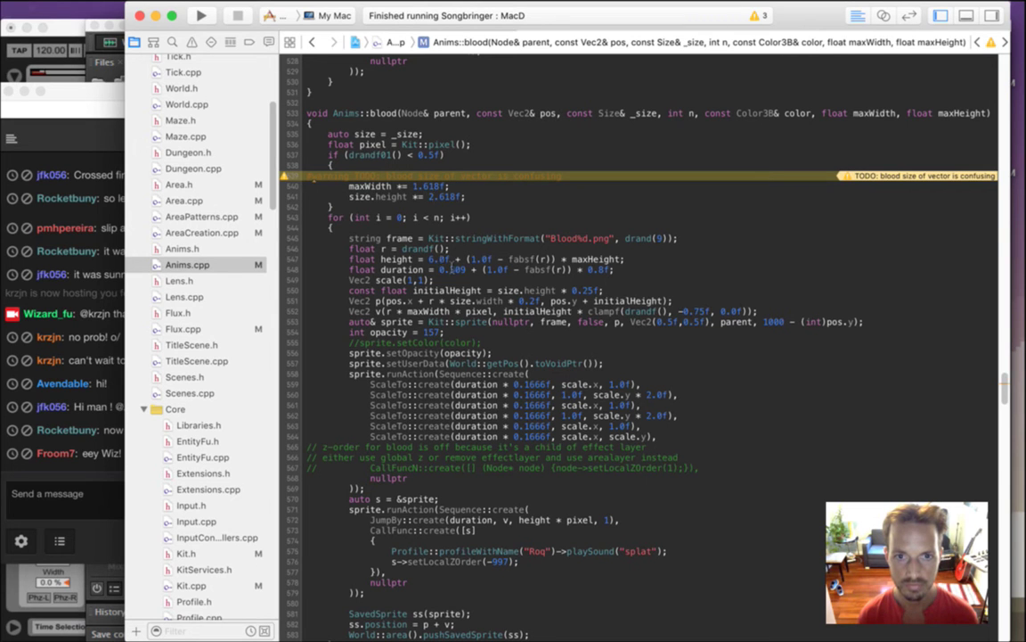
key(Down)
key(Down)
key(Down)
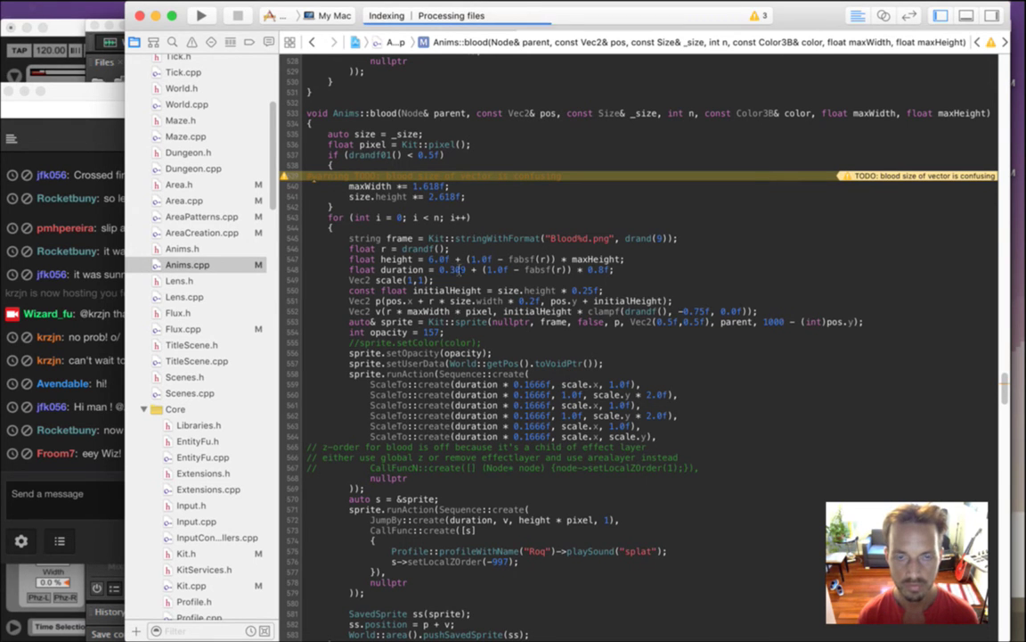
Switch to Photoshop and save the modified RaazIdle.psd
key(super+Tab)
key(super+Tab)
key(super+Tab)
key(super+Tab)
key(super+Tab)
key(super+Tab)
key(super+Tab)
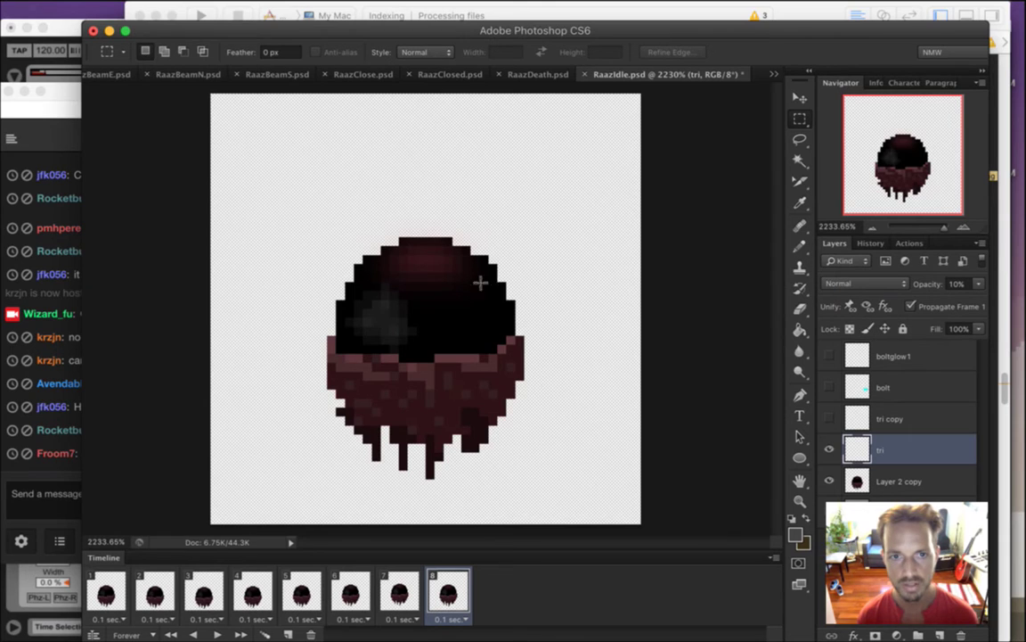
key(super+s)
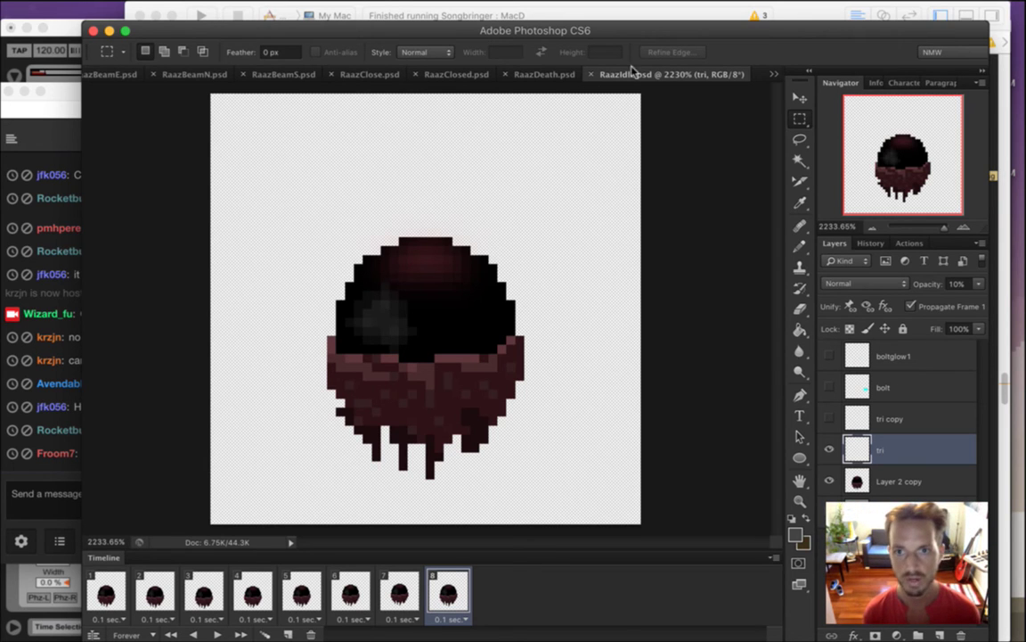
Save the sprite document under the new name RaazIdle-damaged.psd in the Foes folder
click(130, 9)
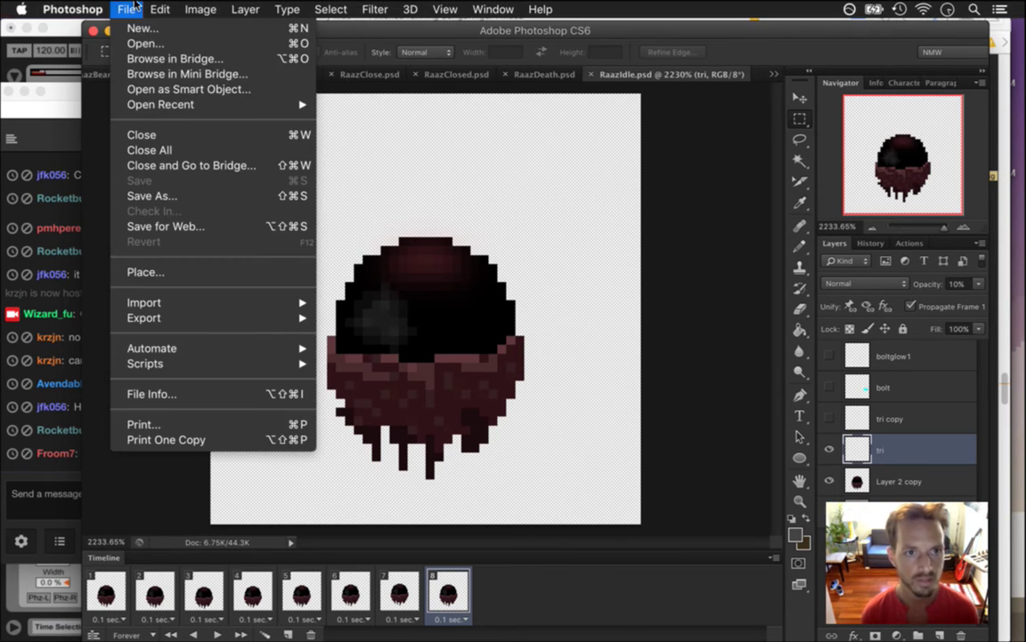
click(198, 194)
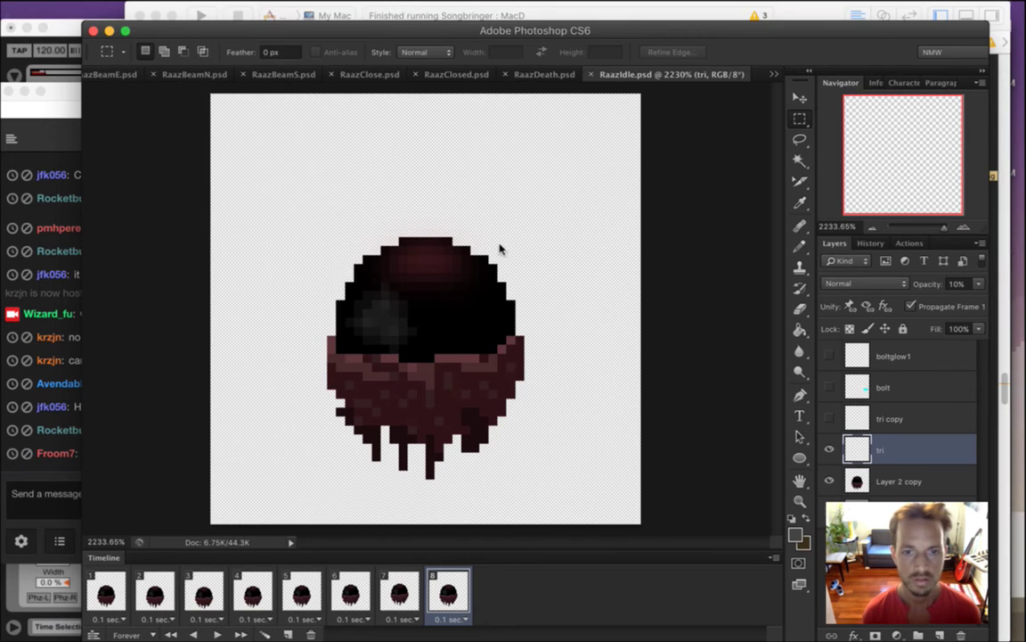
key(Right)
text(-damang)
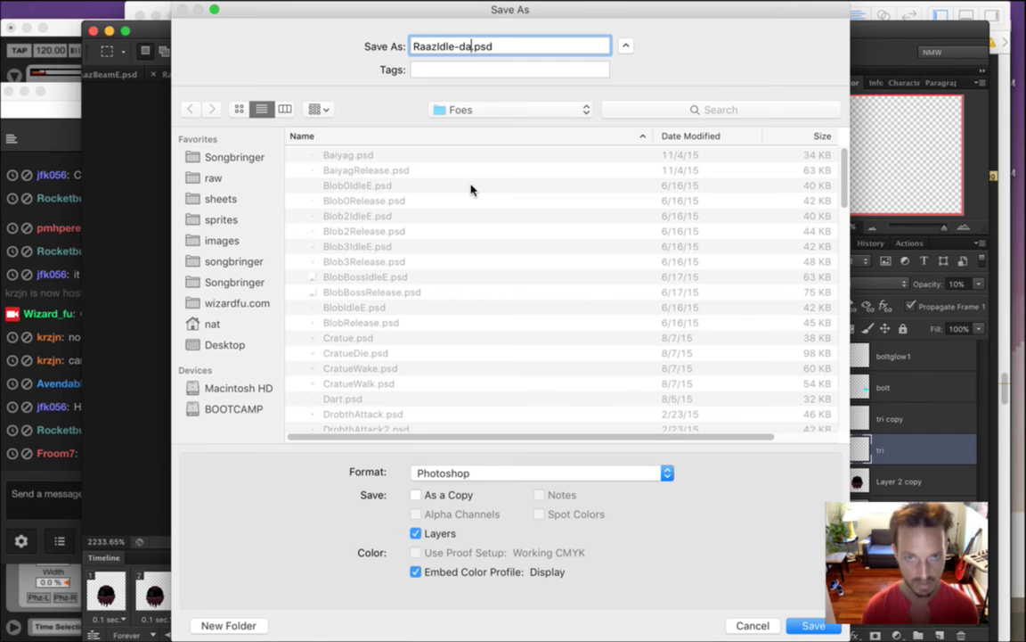
key(BackSpace)
key(BackSpace)
text(ged)
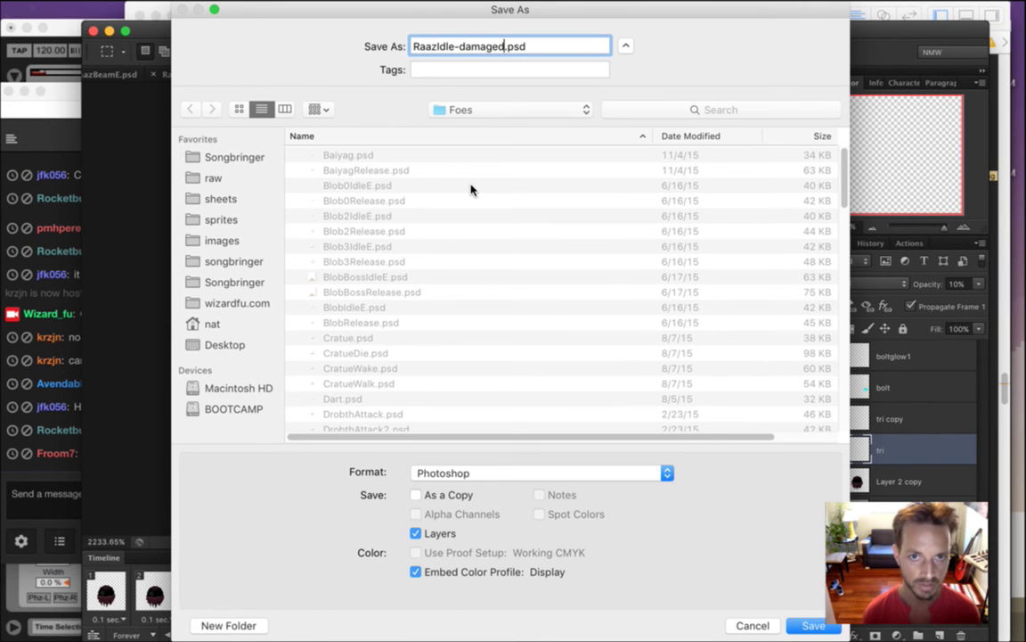
key(Return)
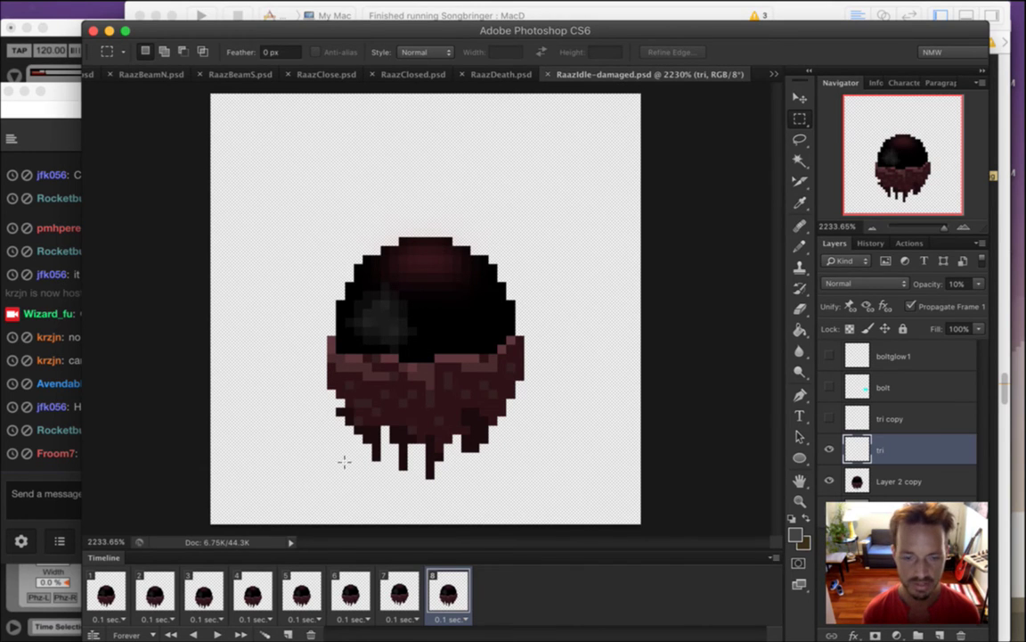
On the first animation frame, add a new layer above Layer 2 copy and disable Propagate Frame 1 for it
click(107, 588)
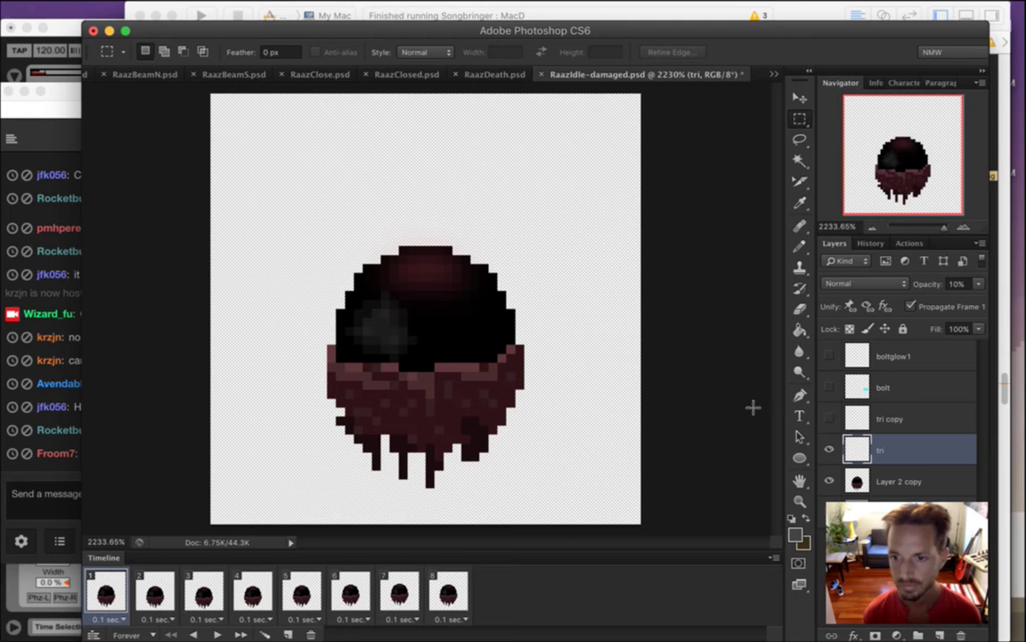
click(866, 481)
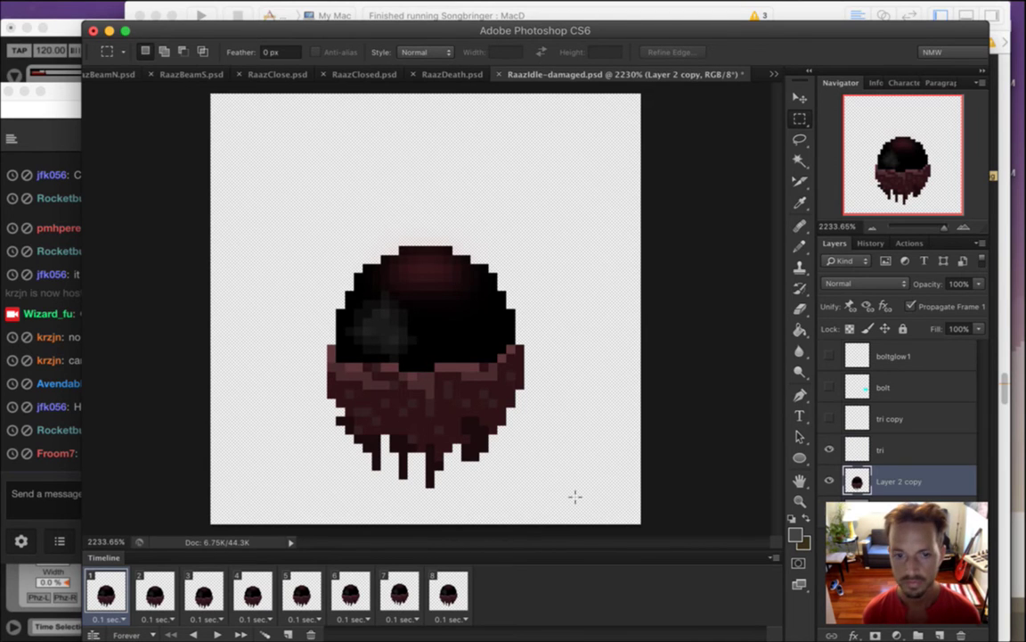
key(super+s)
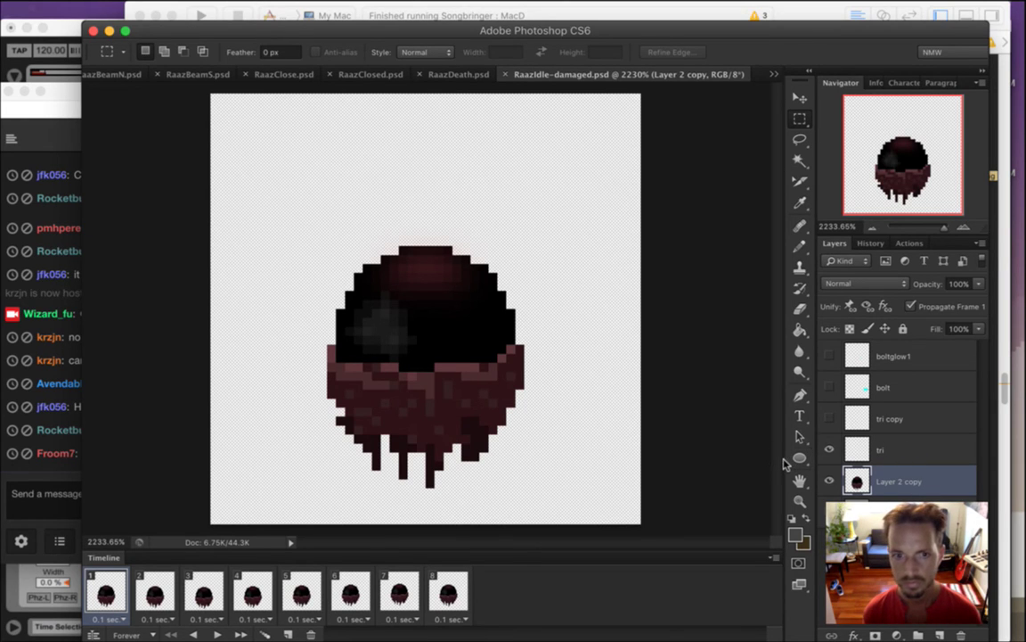
click(942, 629)
click(911, 305)
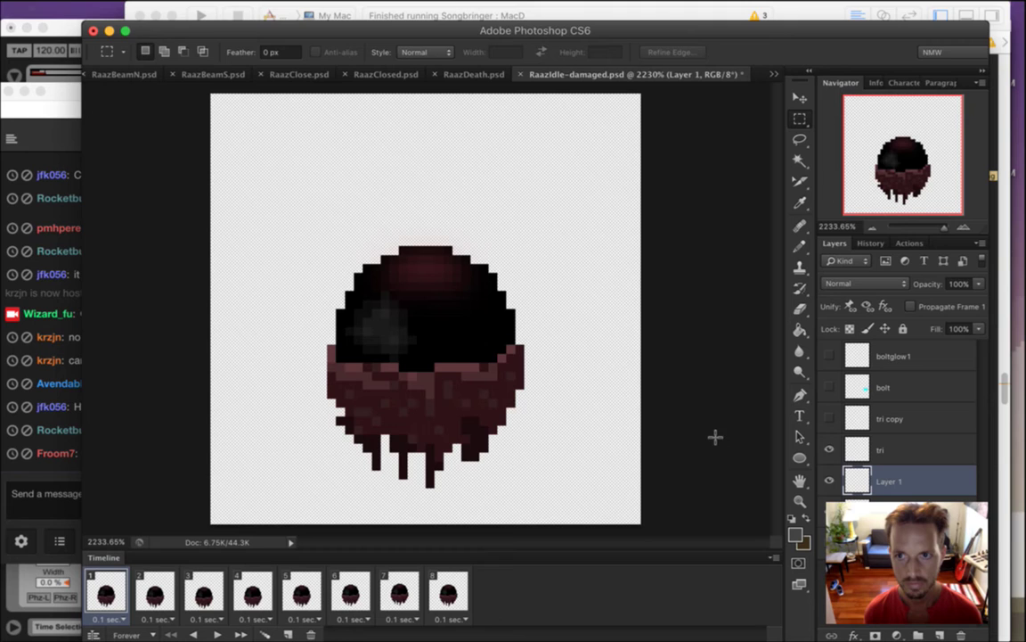
click(160, 595)
click(105, 594)
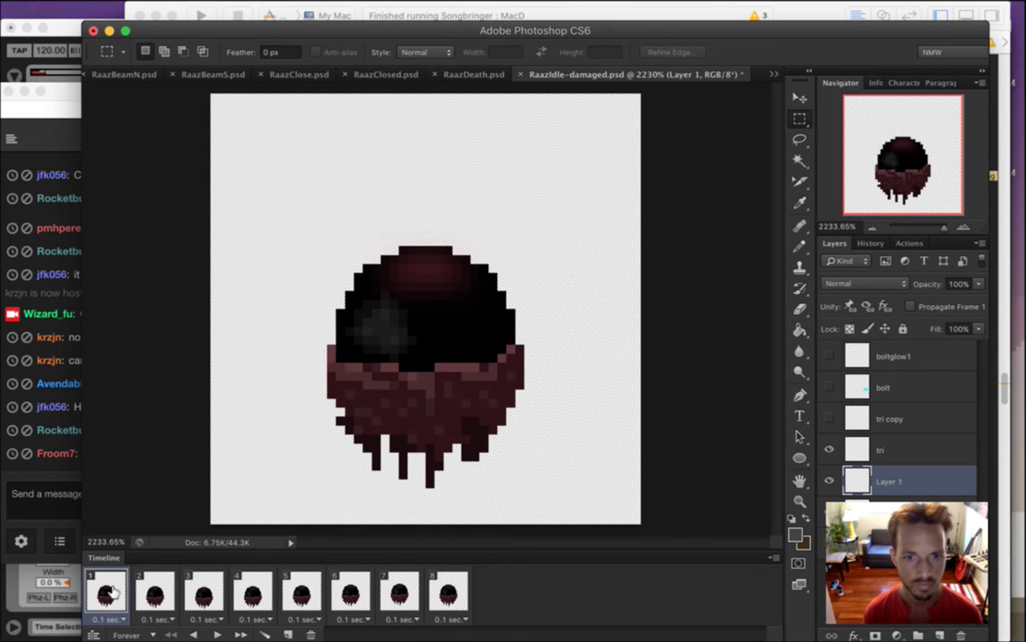
Move the tri layer below Layer 1 so that it sits directly above Layer 2 copy
double_click(857, 450)
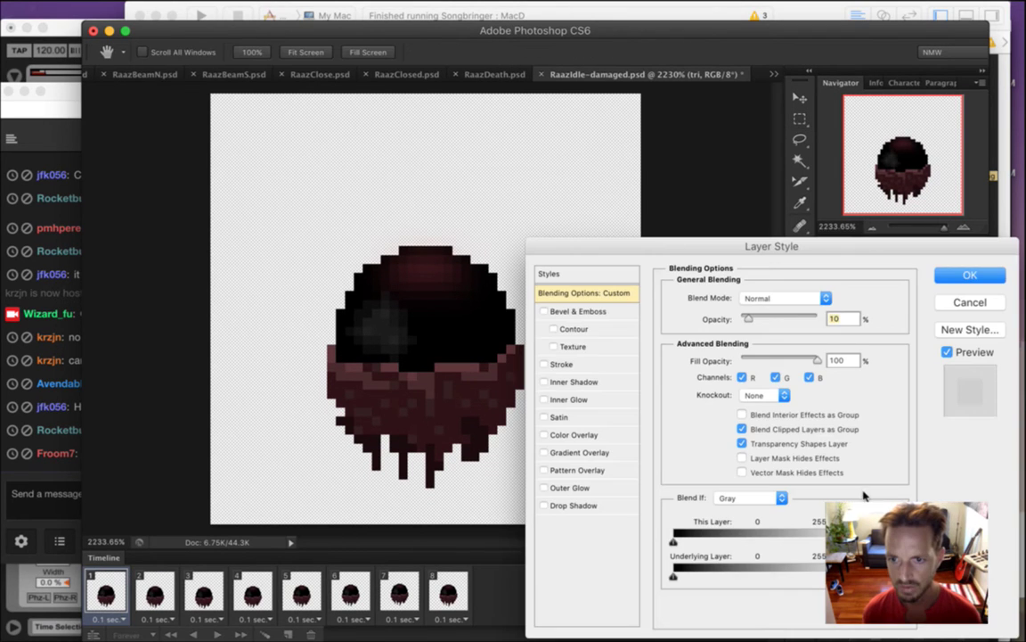
key(Return)
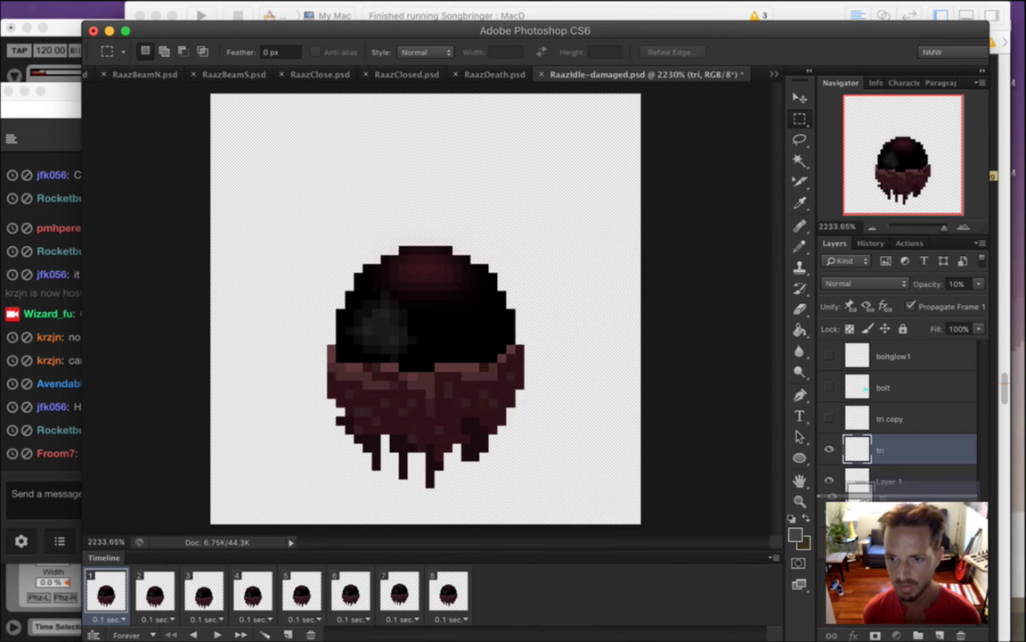
drag(946, 496, 947, 497)
Try to merge the tri layer with Layer 2 copy and inspect the second animation frame
shift+click(946, 511)
right_click(949, 509)
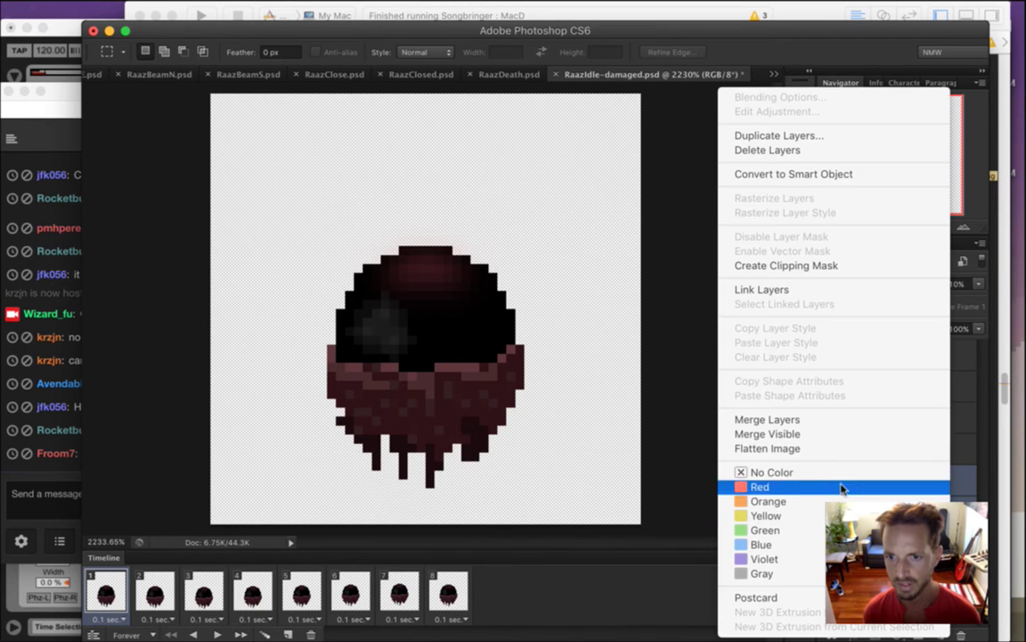
click(822, 420)
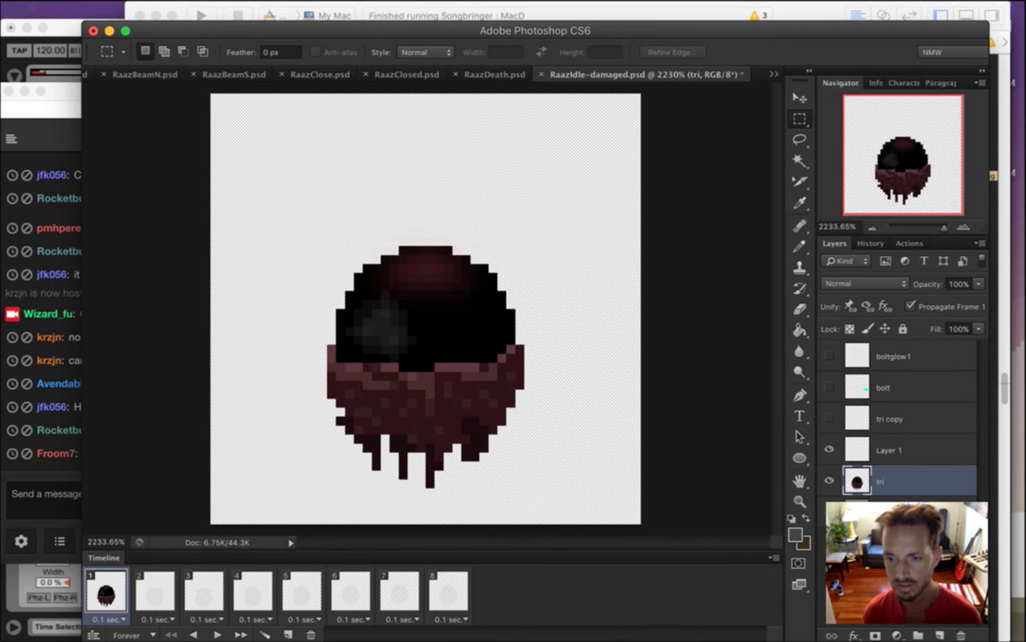
click(156, 591)
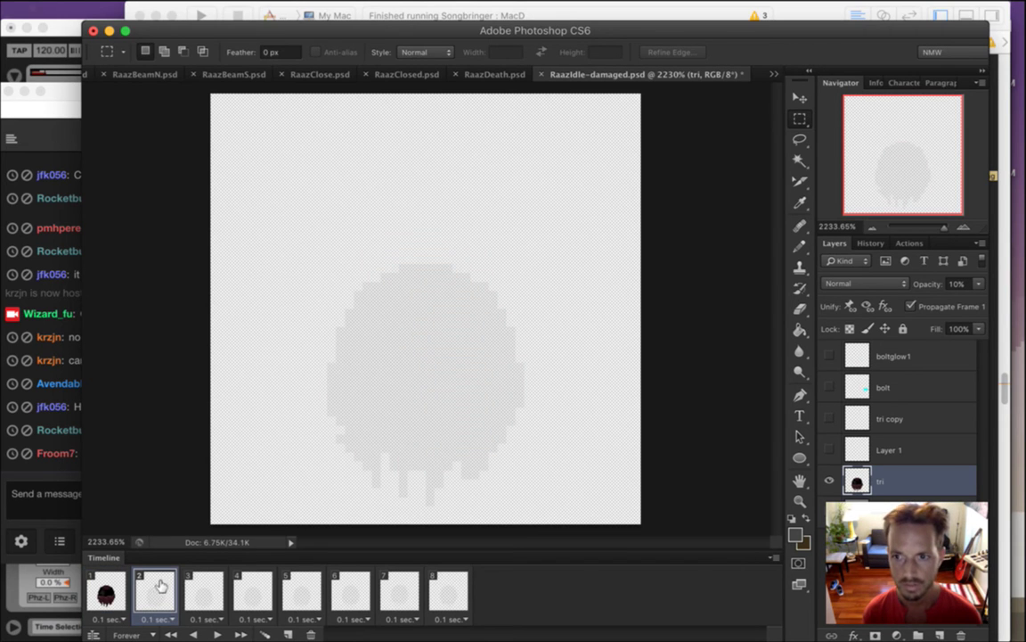
click(106, 592)
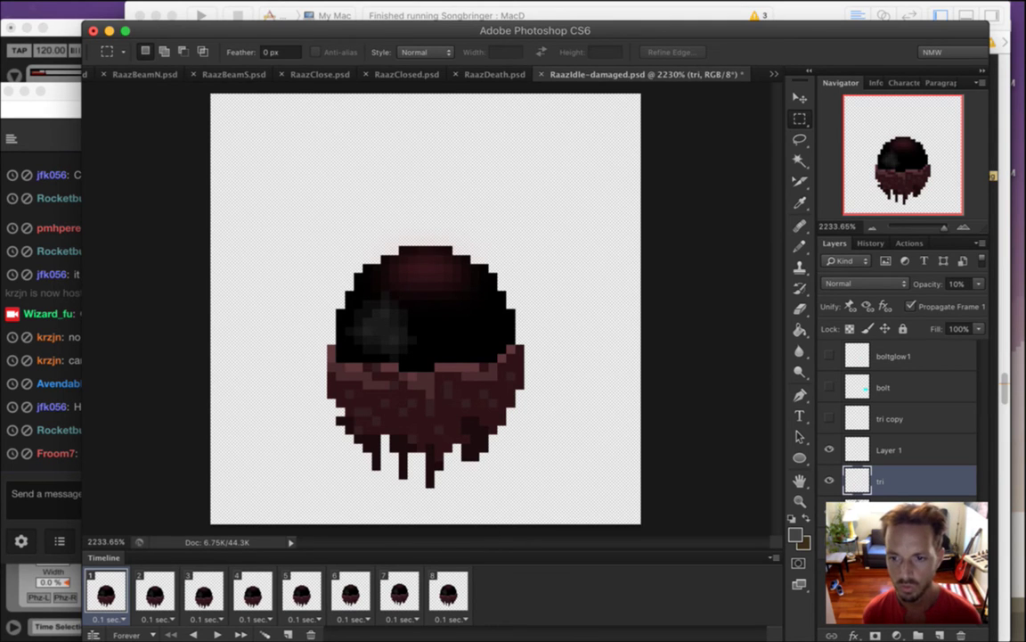
Disable Propagate Frame 1 for the other layers, including tri, Layer 2 copy, Color Fill 1, tri copy, bolt and boltglow1
click(915, 306)
click(900, 512)
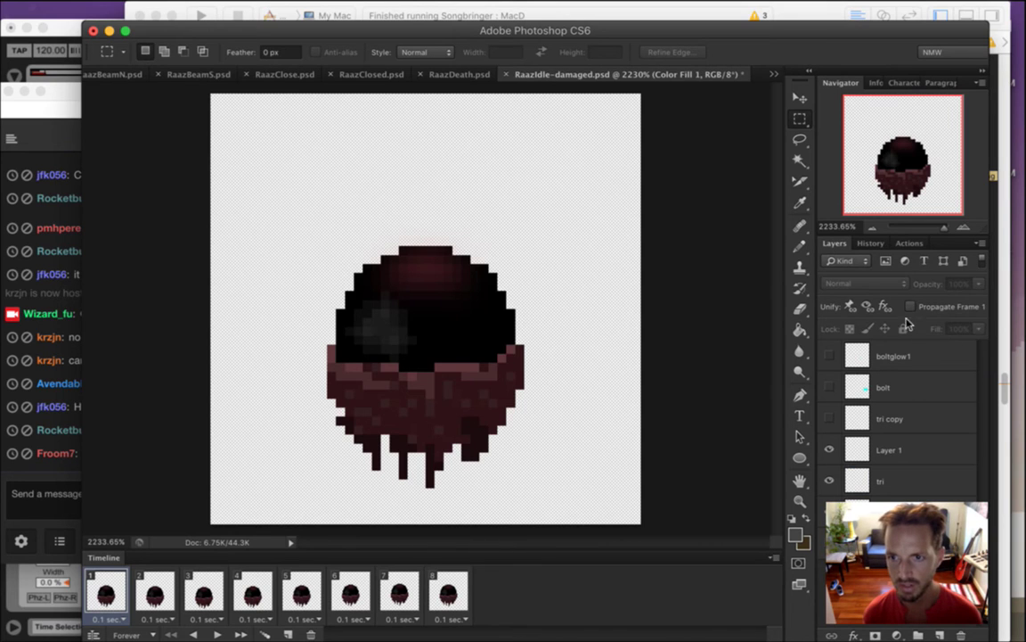
click(895, 504)
click(915, 487)
key(1)
click(904, 444)
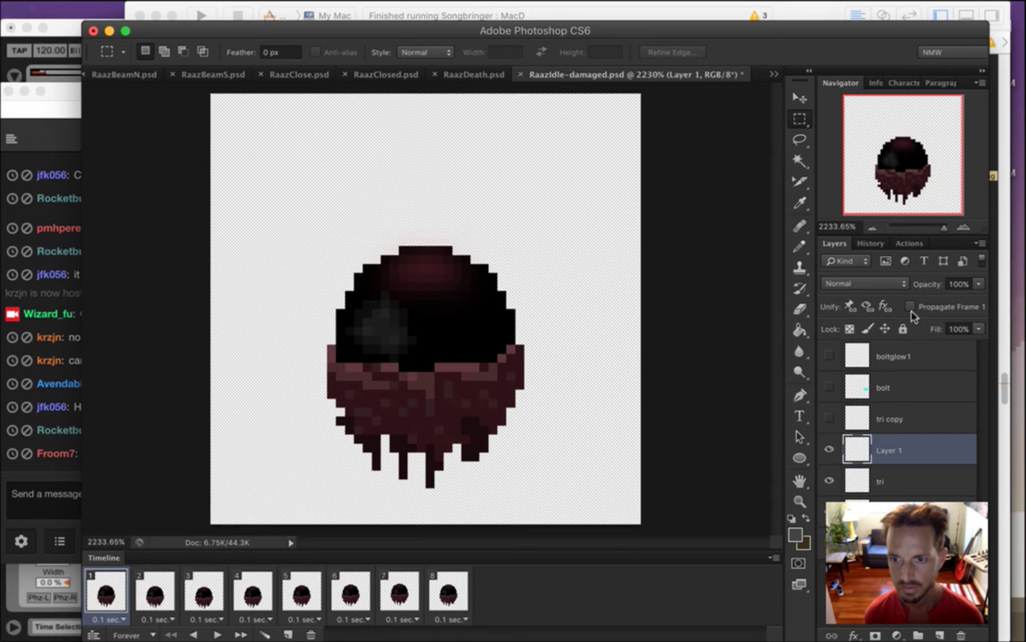
click(909, 412)
click(903, 385)
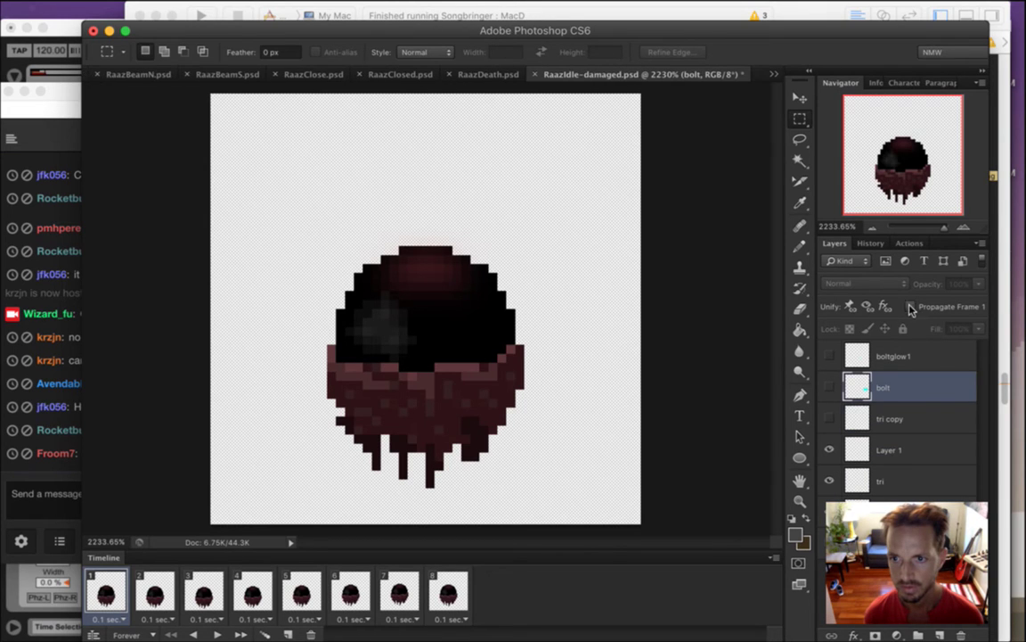
click(911, 355)
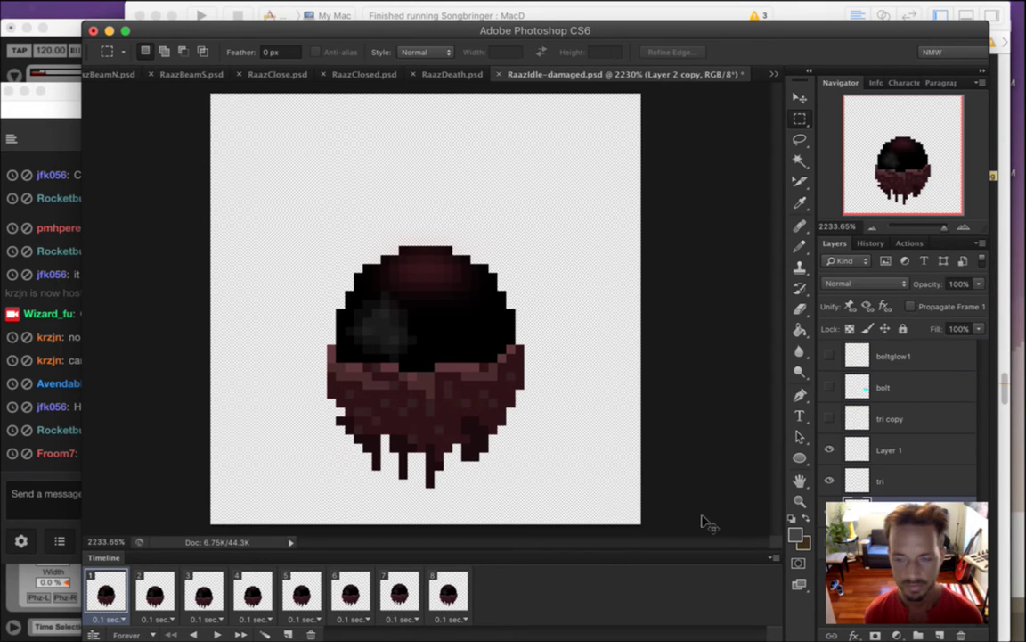
Merge the tri layer with Layer 2 copy on the first frame
click(932, 482)
right_click(932, 482)
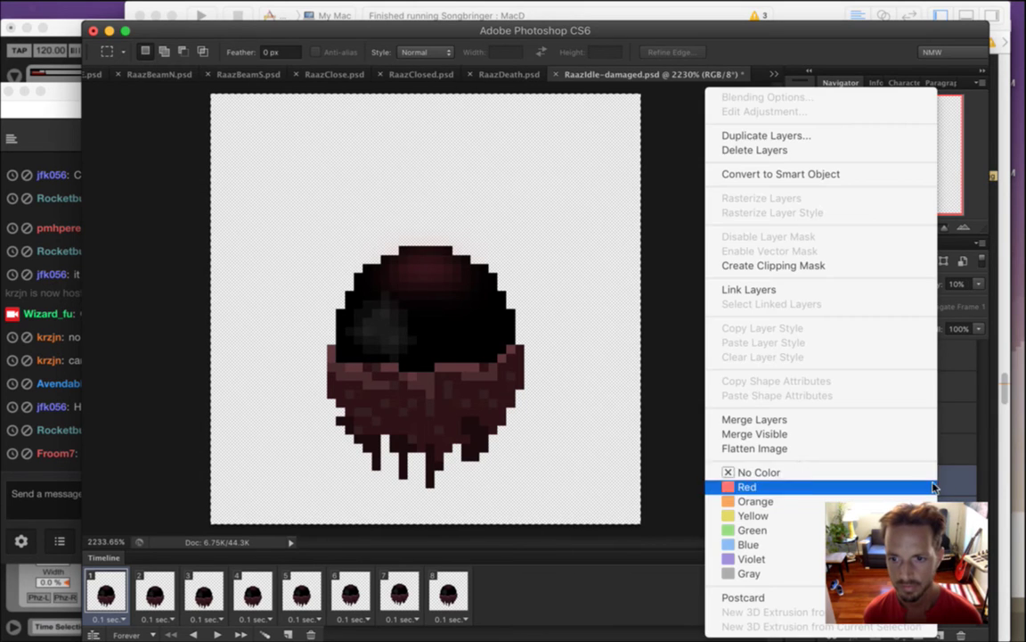
click(811, 420)
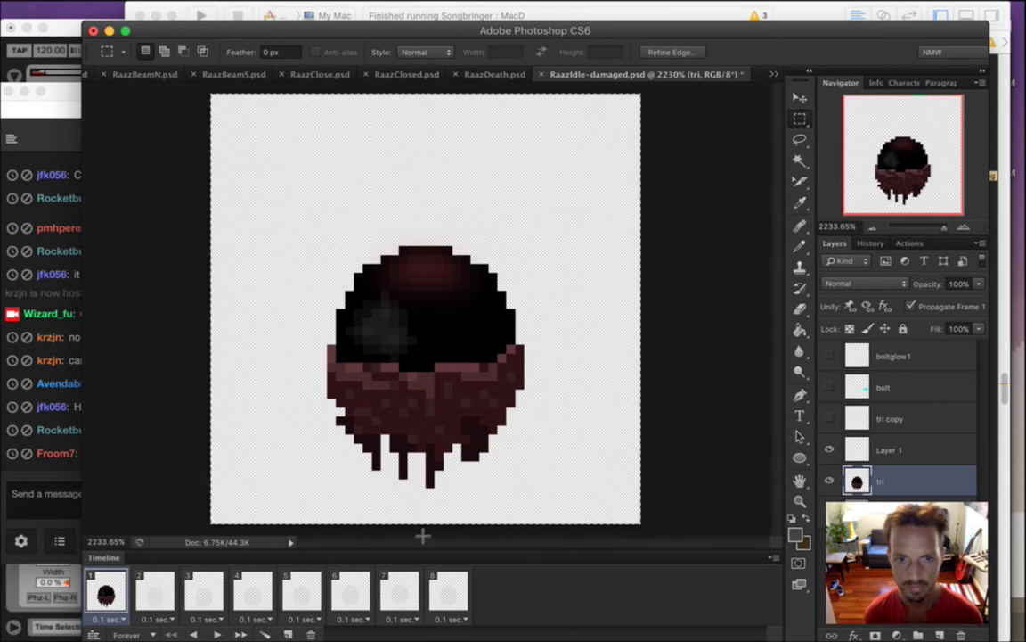
Compare the sprite across the first three animation frames and return to the first frame
click(156, 585)
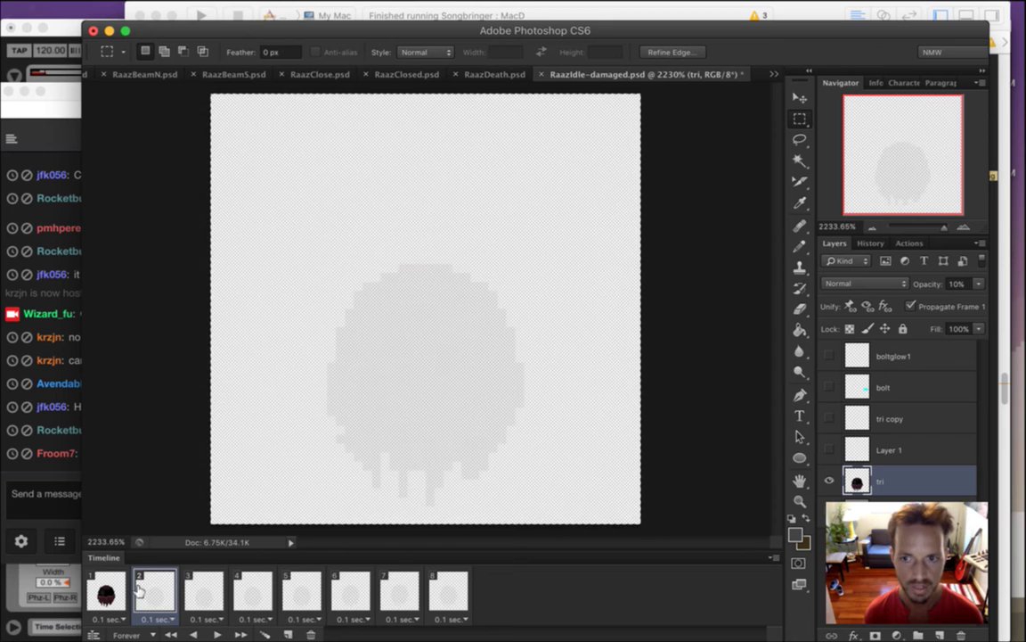
click(107, 595)
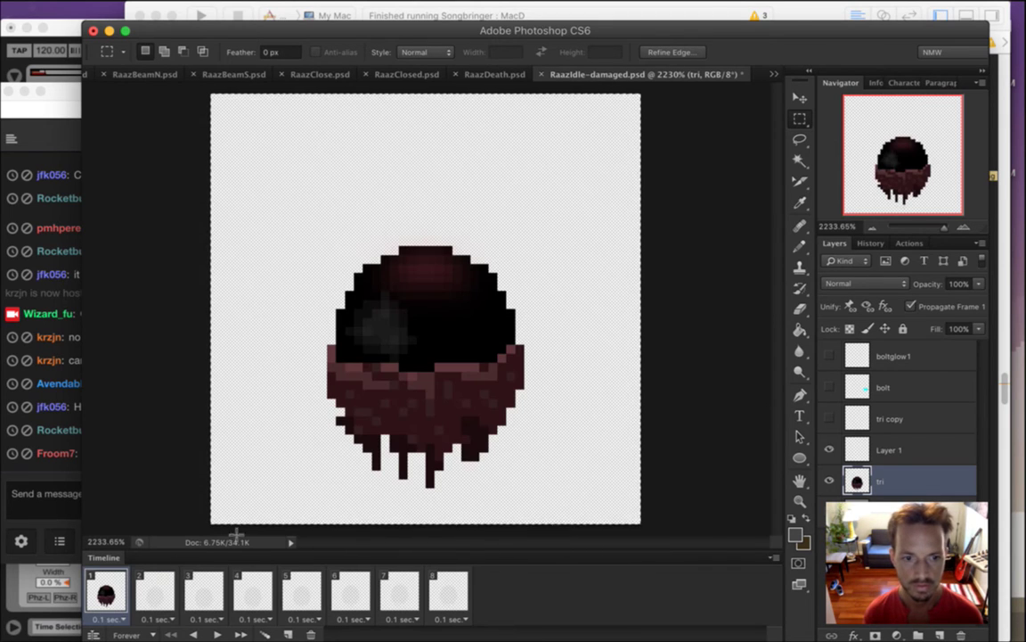
click(160, 595)
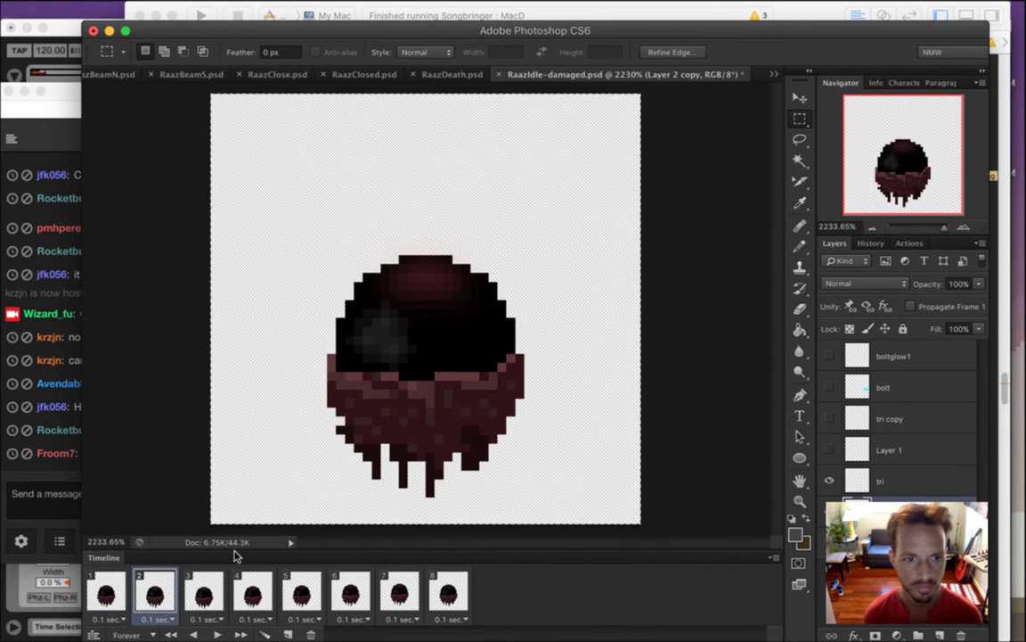
click(201, 592)
click(153, 593)
click(107, 593)
Select the tri and Layer 2 copy layers together on the first frame and merge them
click(892, 479)
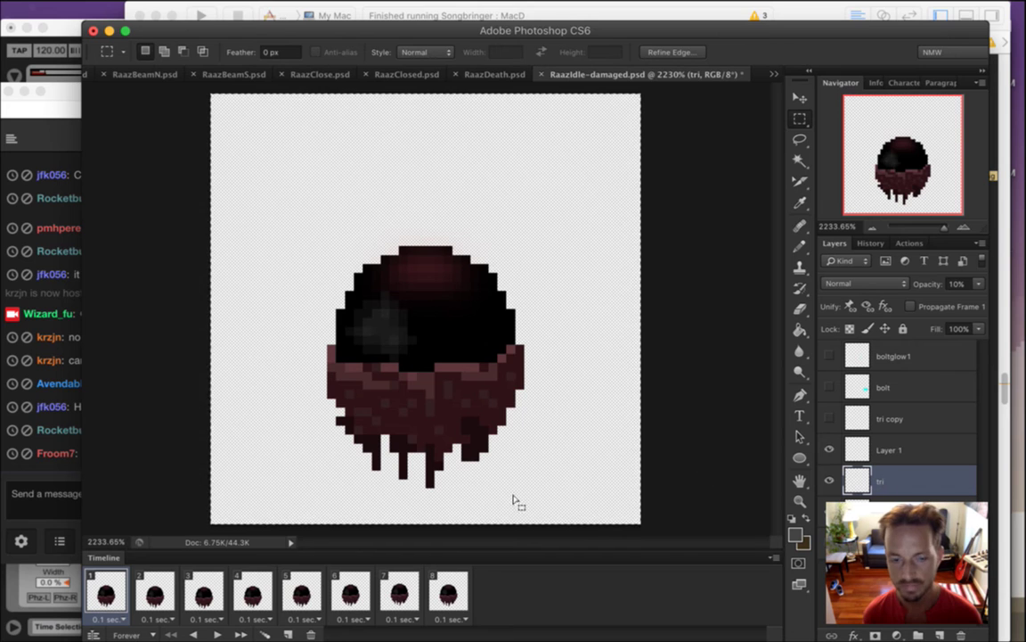
shift+click(889, 510)
right_click(838, 481)
click(834, 424)
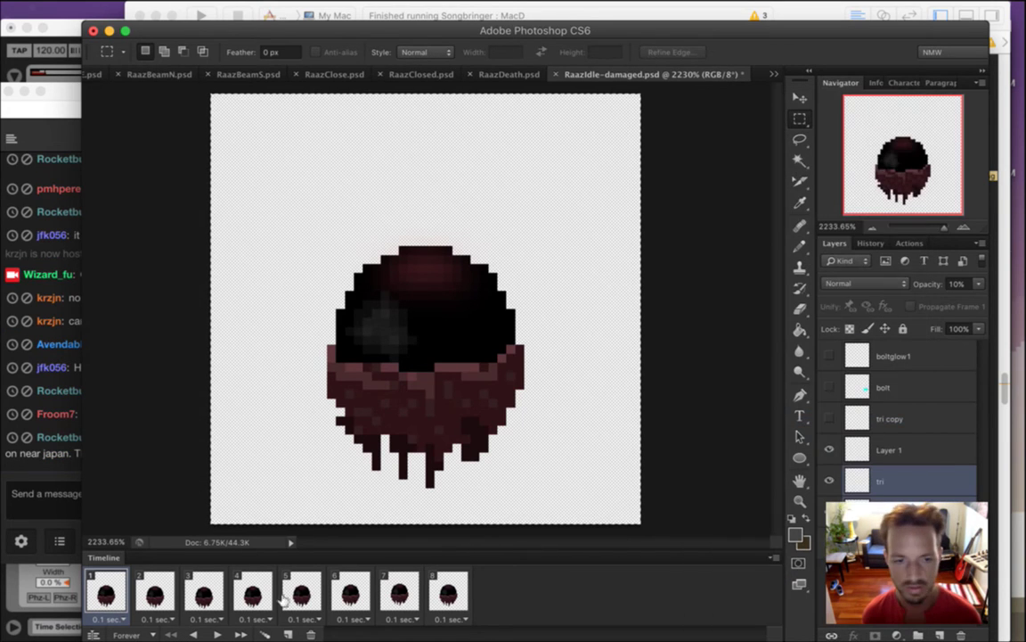
Disable Propagate Frame 1 for the merged tri layer and set its opacity to 100% on each of frames 2 through 8
click(153, 592)
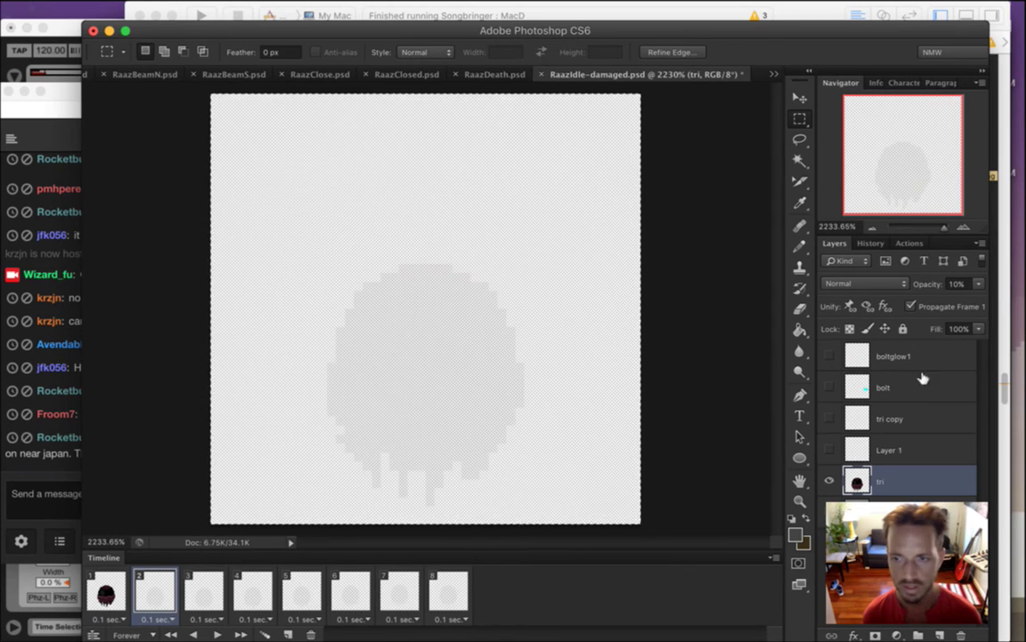
click(911, 305)
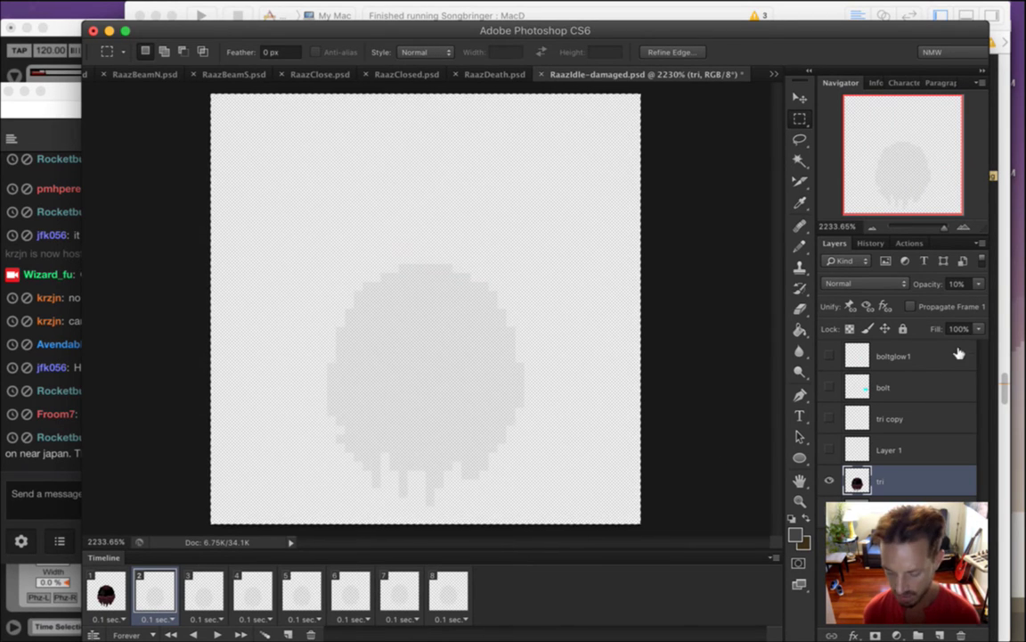
key(0)
click(223, 591)
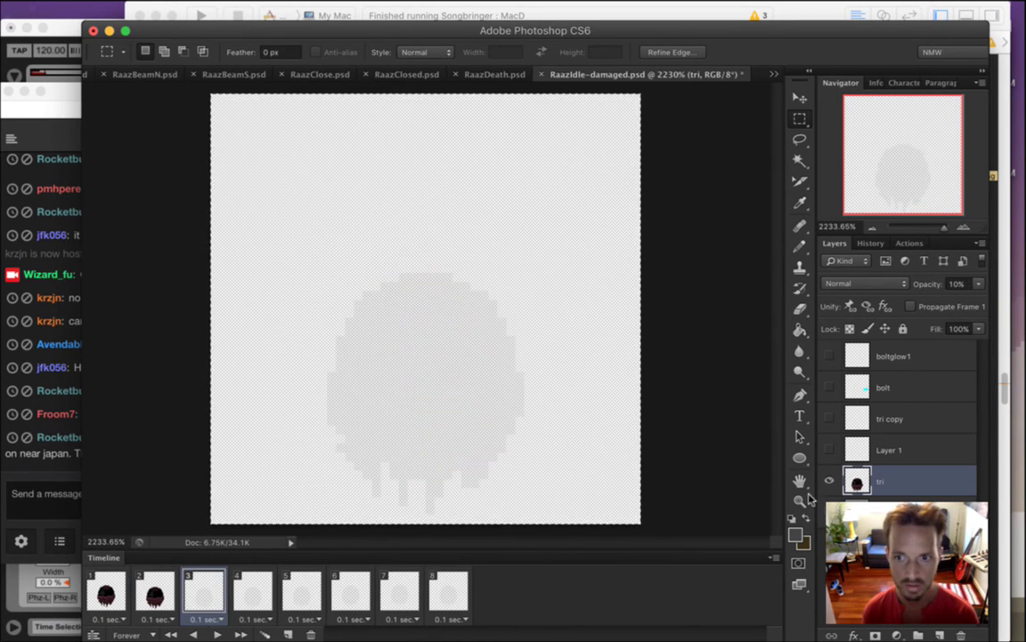
key(0)
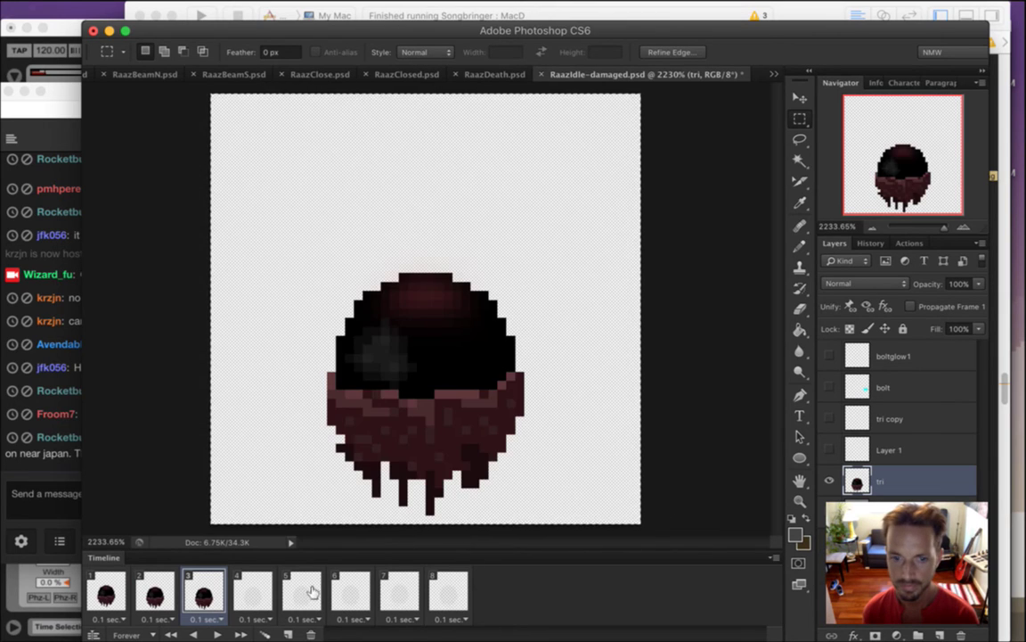
click(254, 592)
key(0)
click(303, 593)
key(0)
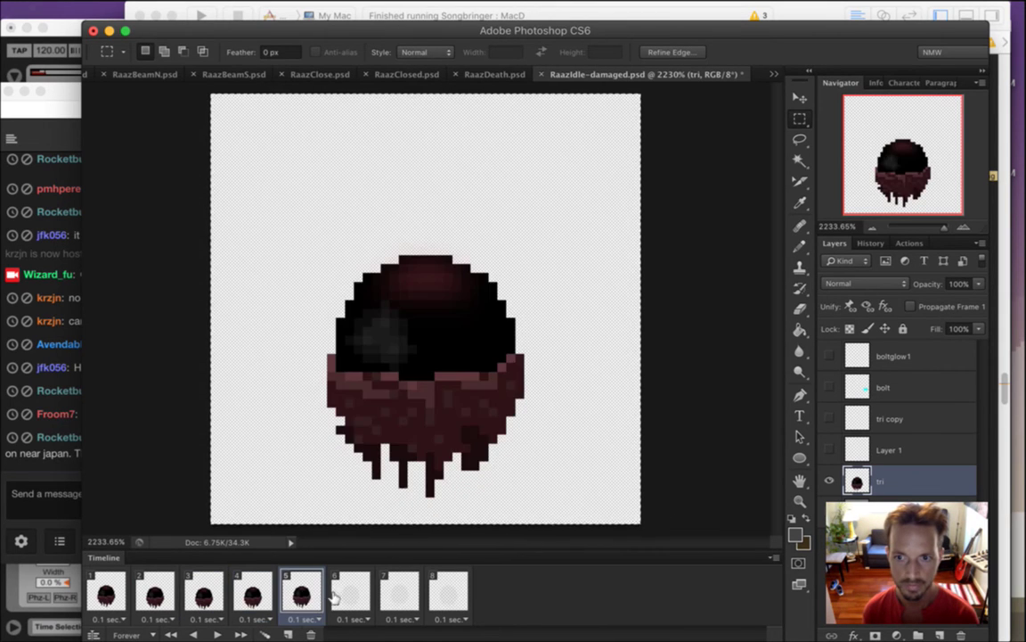
click(350, 592)
key(0)
click(399, 593)
key(0)
click(448, 593)
key(0)
Play the idle animation to check the merged frames, stop it and return to the first frame
click(217, 635)
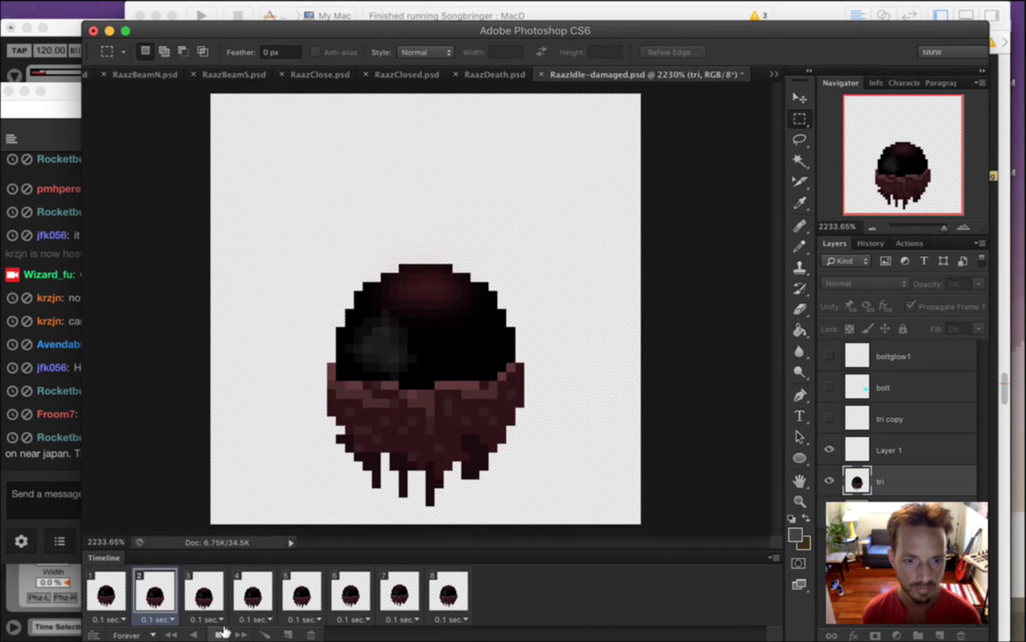
click(220, 634)
click(102, 591)
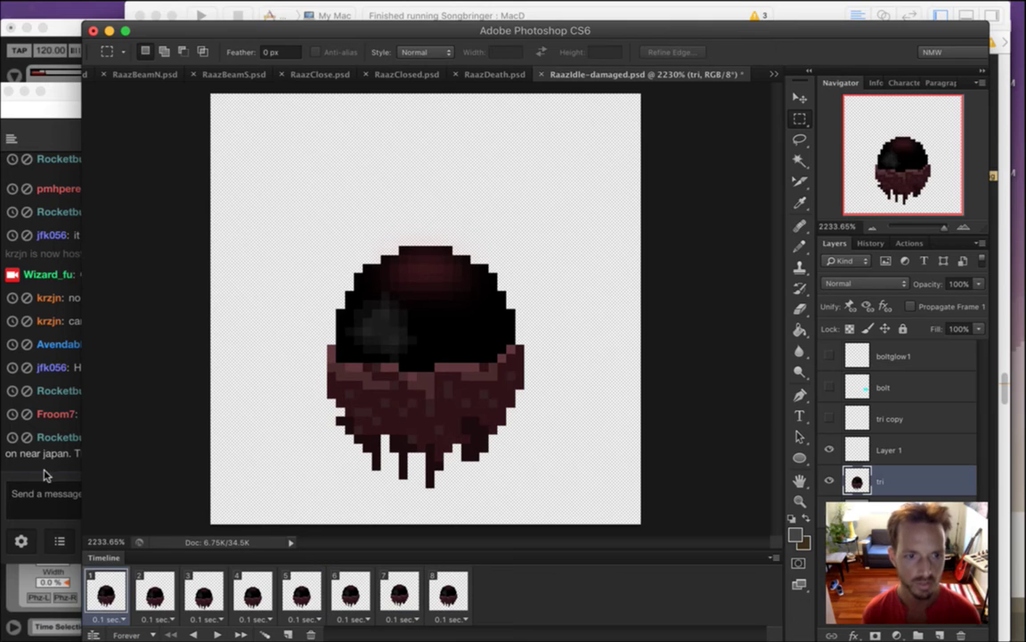
Switch to the Twitch chat window and read the latest viewer message
click(19, 470)
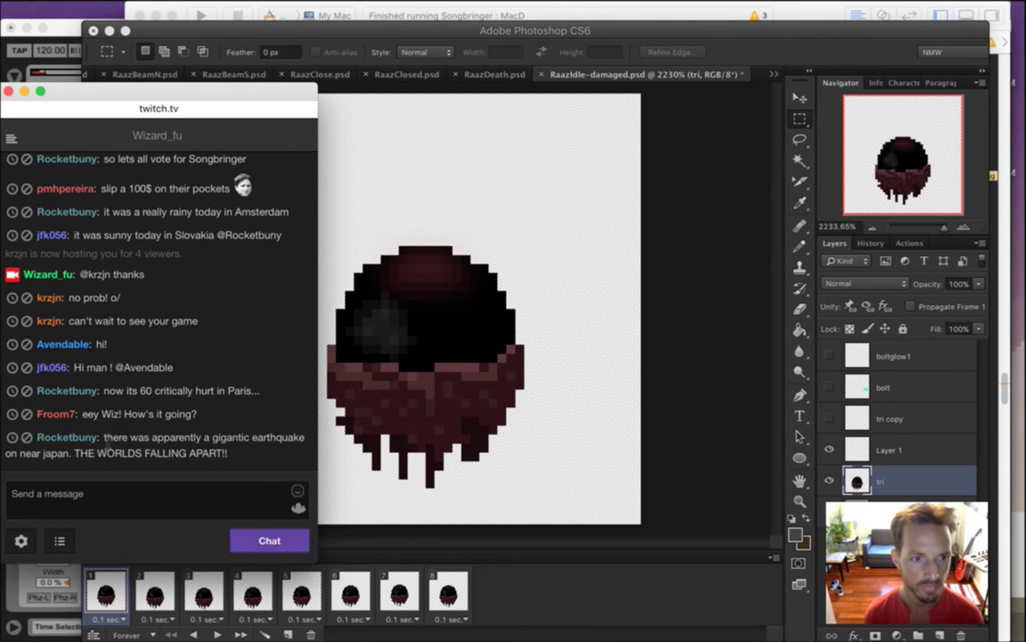
drag(111, 438, 210, 491)
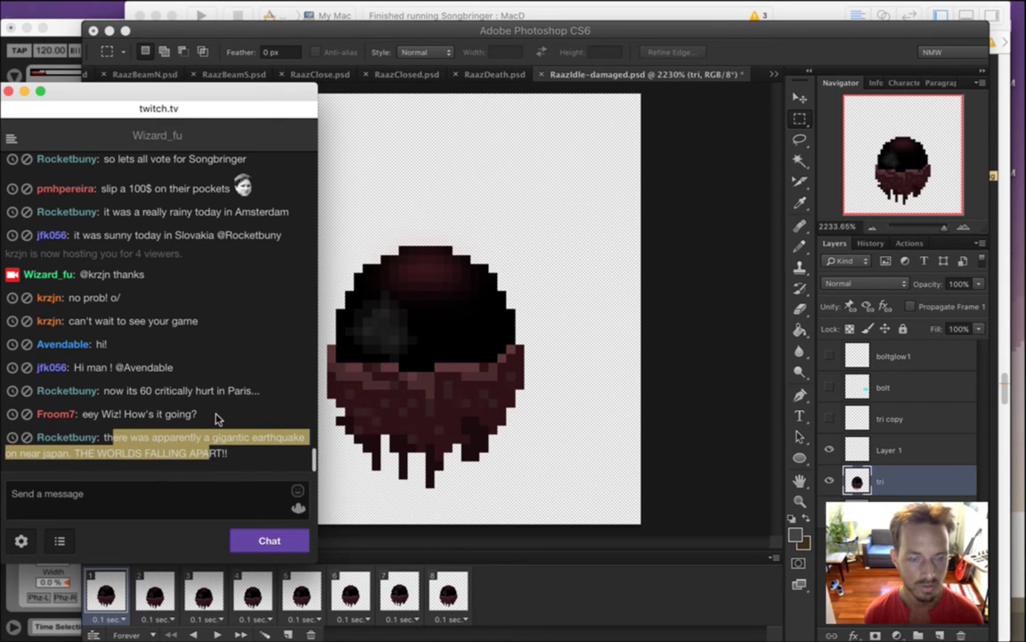
click(215, 452)
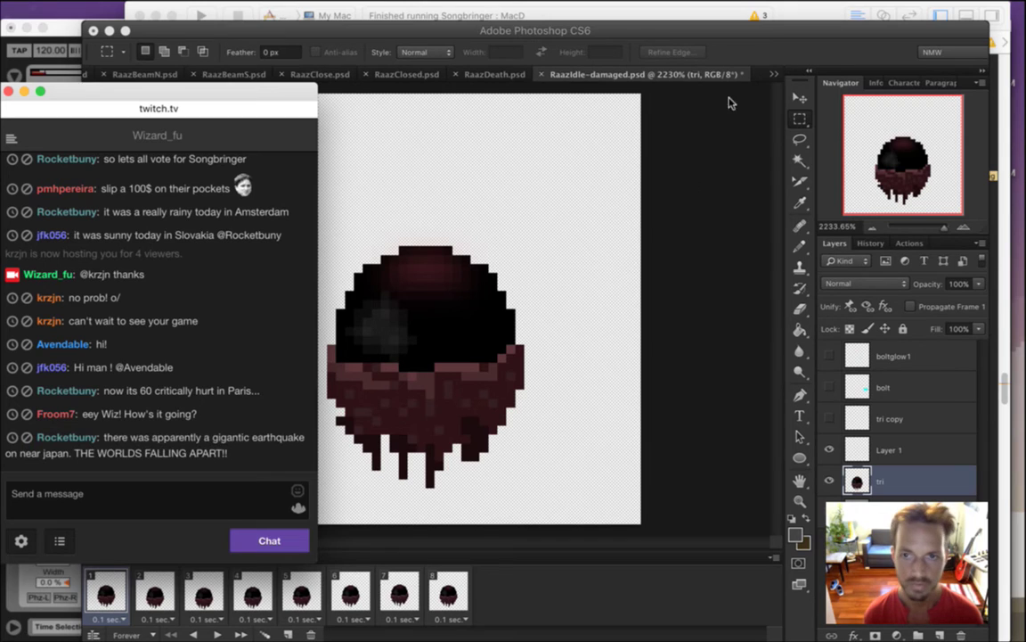
Return to Photoshop and save RaazIdle-damaged.psd
click(766, 47)
key(super+s)
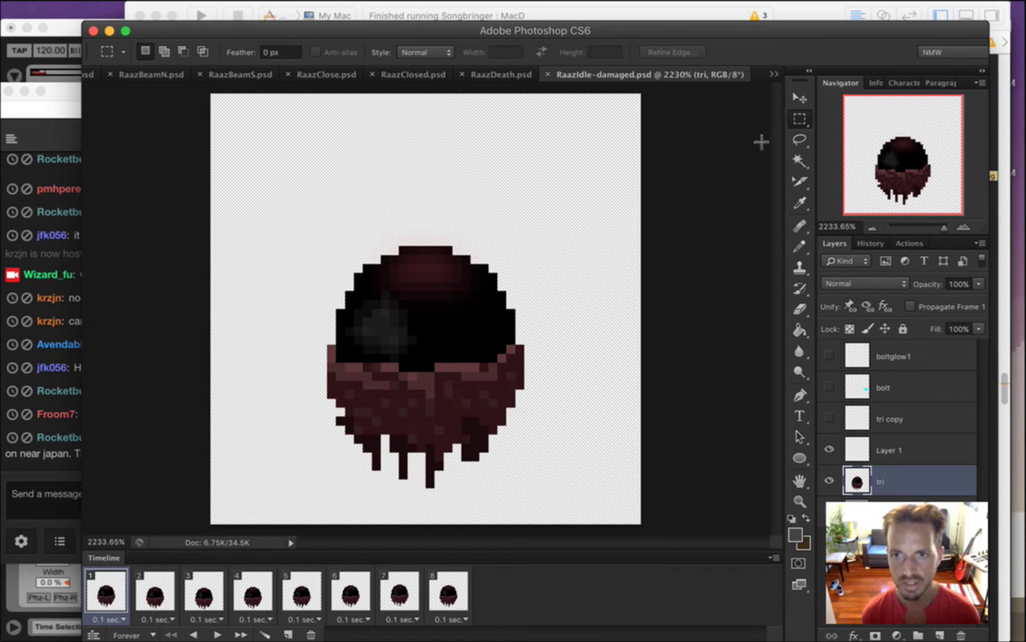
Lasso the upper-left part of the black sphere on the tri layer and warp it inward to dent the outline
key(l)
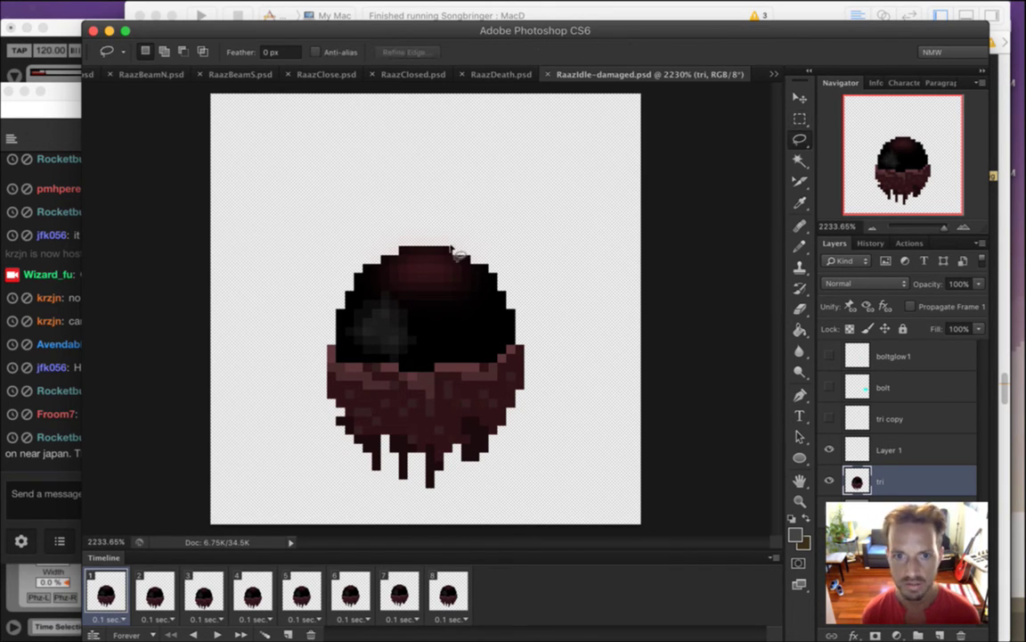
mouse_move(444, 236)
mouse_down()
mouse_move(418, 317)
mouse_move(449, 348)
mouse_move(426, 252)
mouse_move(430, 318)
mouse_move(419, 350)
mouse_move(336, 340)
mouse_move(320, 303)
mouse_move(351, 243)
mouse_move(383, 230)
mouse_up()
key(v)
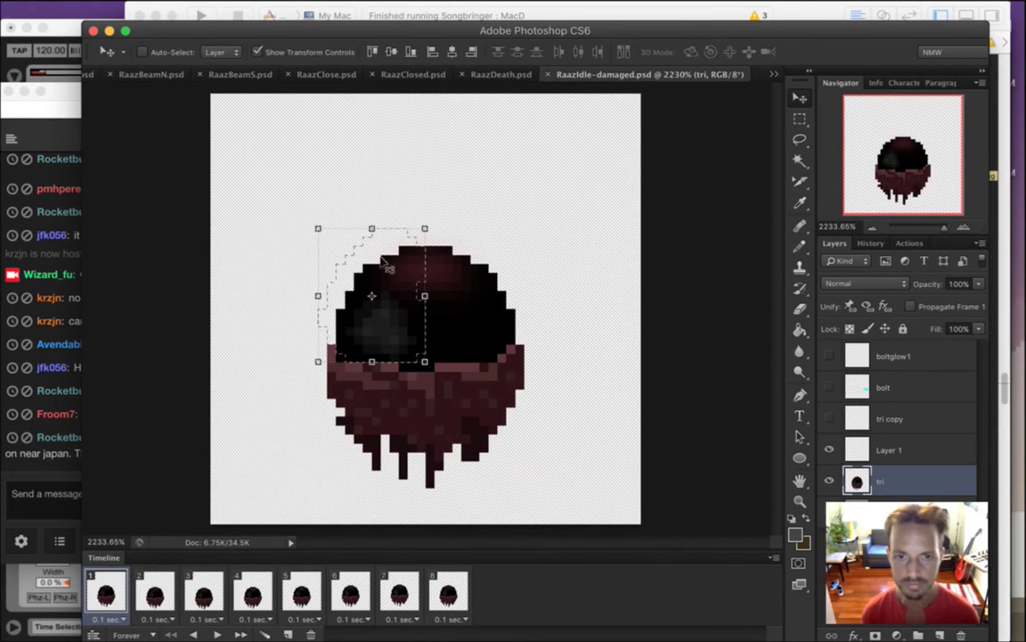
click(319, 229)
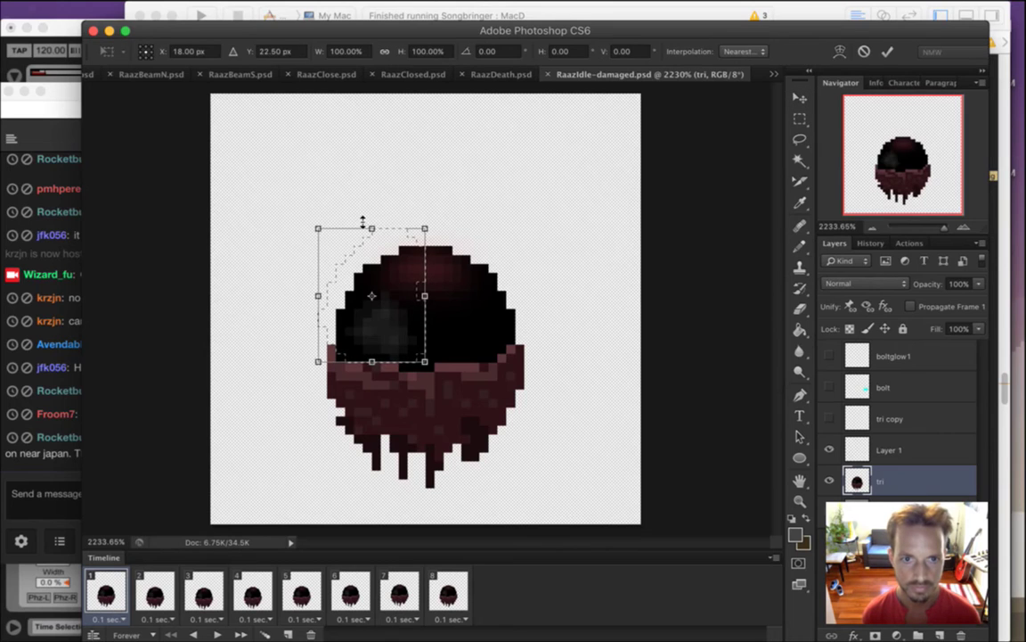
click(840, 51)
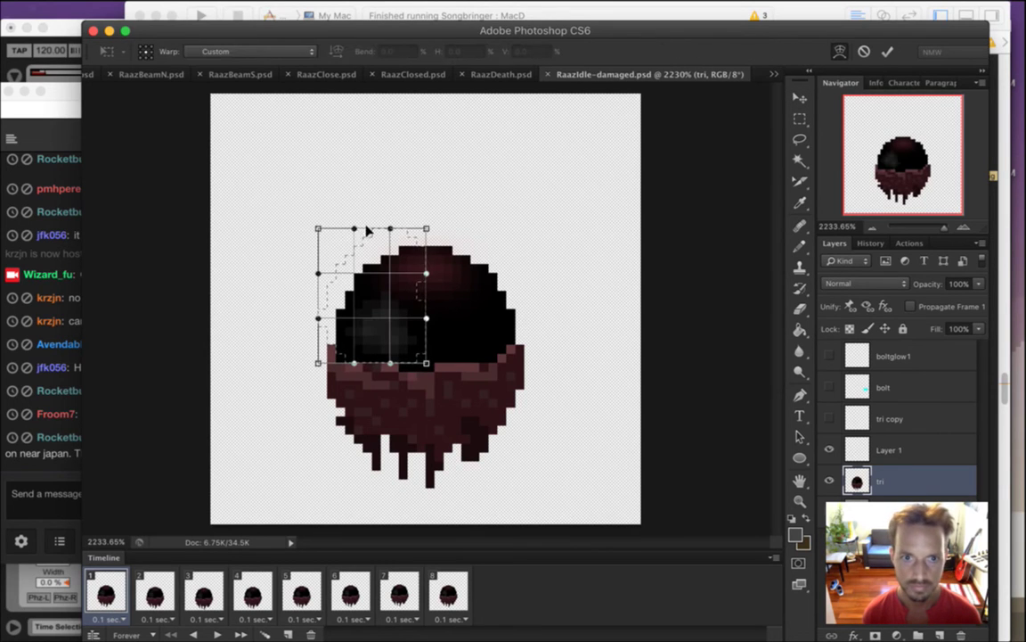
drag(324, 227, 366, 282)
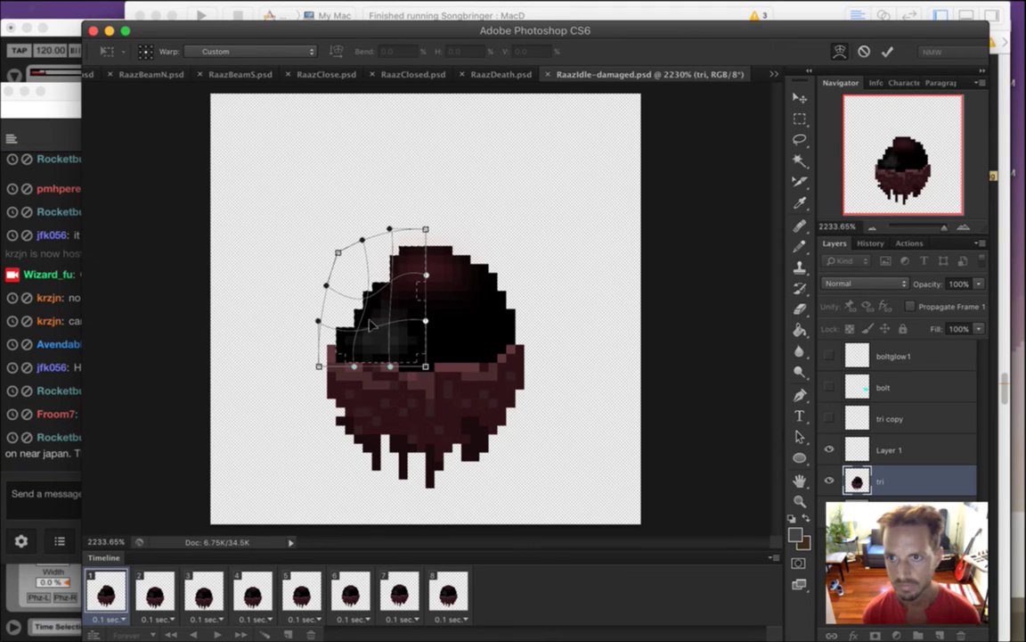
key(Escape)
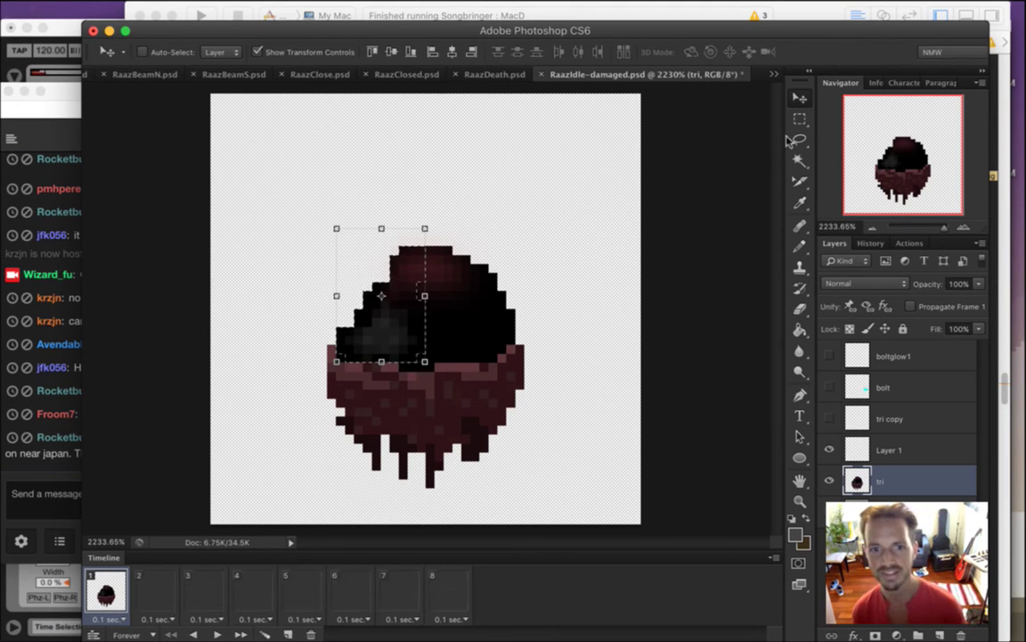
Deselect the warped area and save the dented sprite
click(800, 120)
key(super+d)
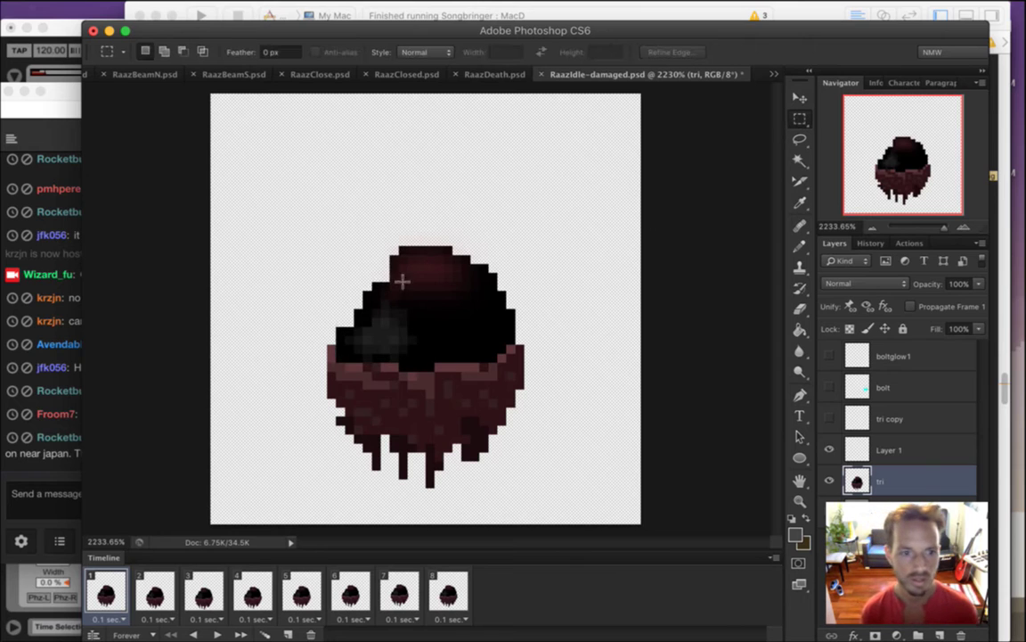
key(ctrl+s)
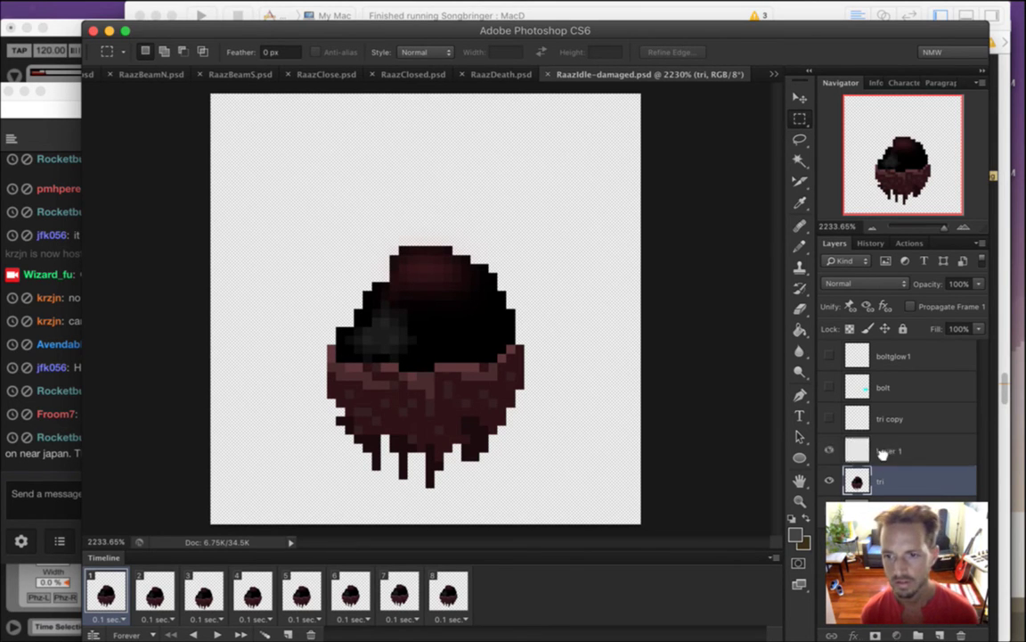
Make Layer 1 the active layer and set the foreground colour to white
key(alt+bracketright)
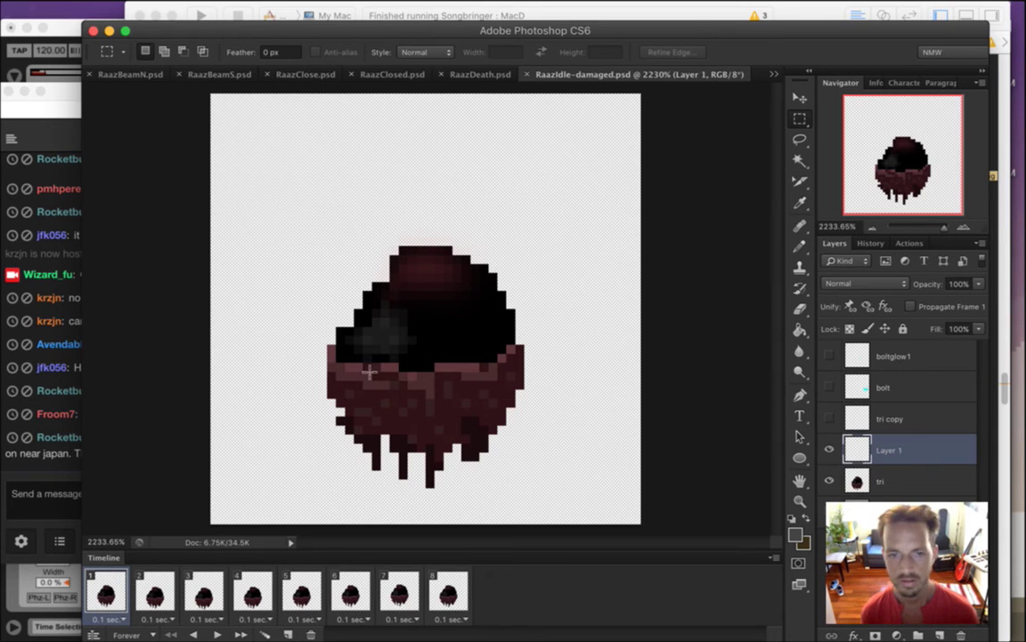
click(797, 534)
drag(811, 294, 886, 252)
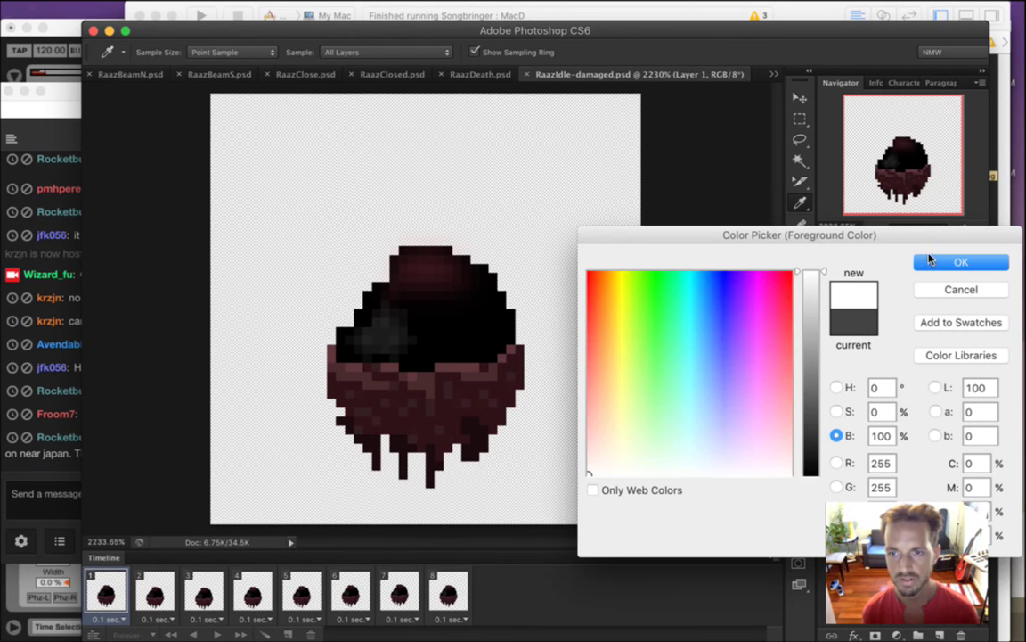
click(929, 258)
Draw jagged one-pixel white crack lines with the Pencil down the middle of the sphere to the rim of the lower half
key(b)
mouse_move(406, 324)
mouse_down()
mouse_move(410, 345)
mouse_move(432, 360)
mouse_up()
click(432, 364)
click(419, 385)
click(421, 375)
click(412, 366)
click(457, 358)
click(448, 349)
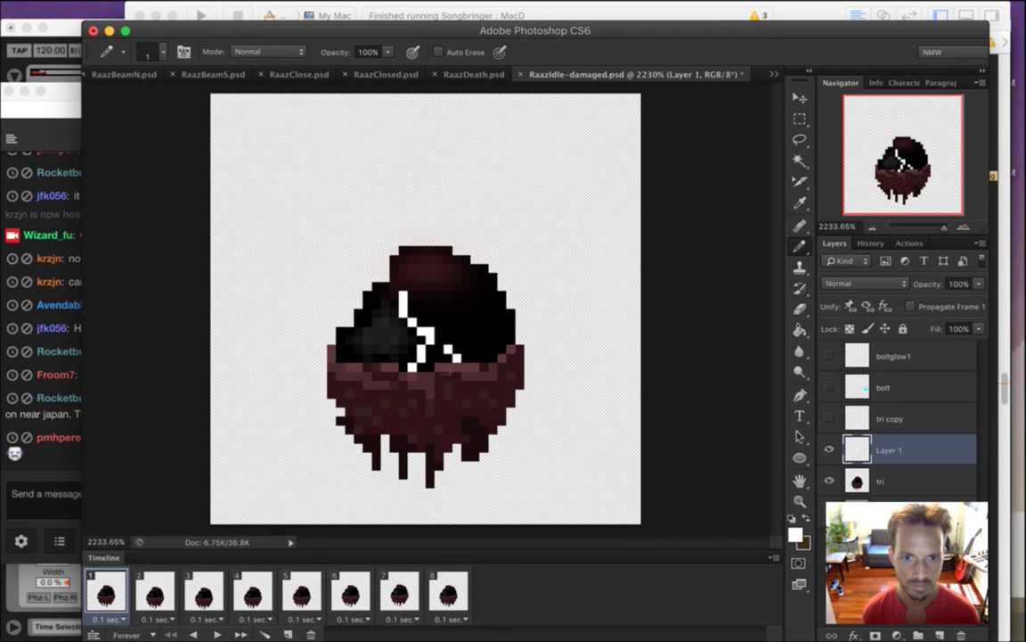
Draw a second zigzag white crack on the right side of the sphere, running up to its upper edge
click(457, 322)
drag(466, 314, 475, 313)
click(484, 304)
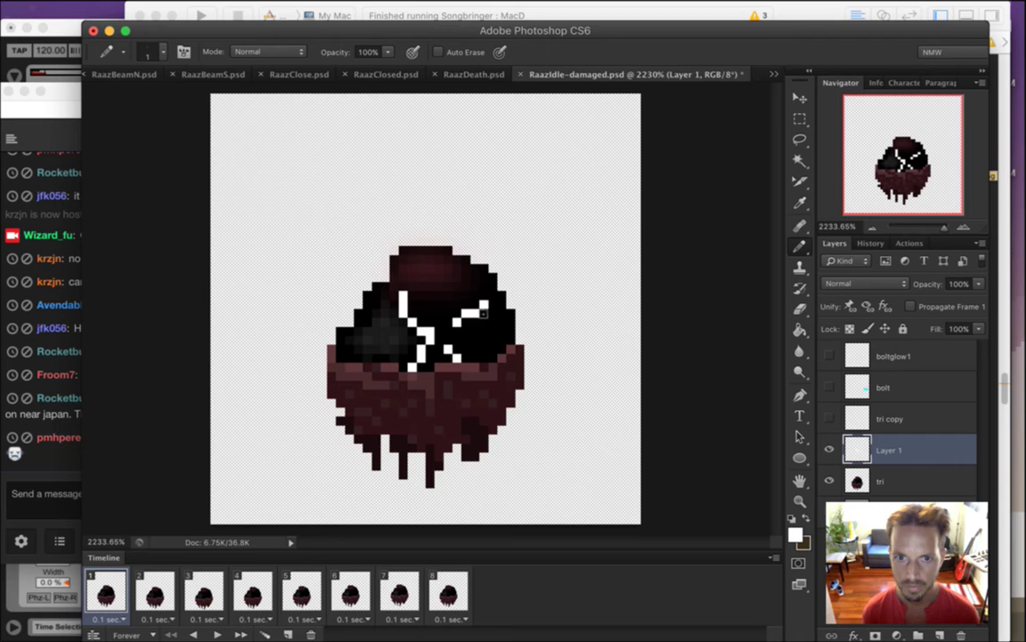
click(474, 296)
click(466, 287)
click(466, 278)
click(474, 269)
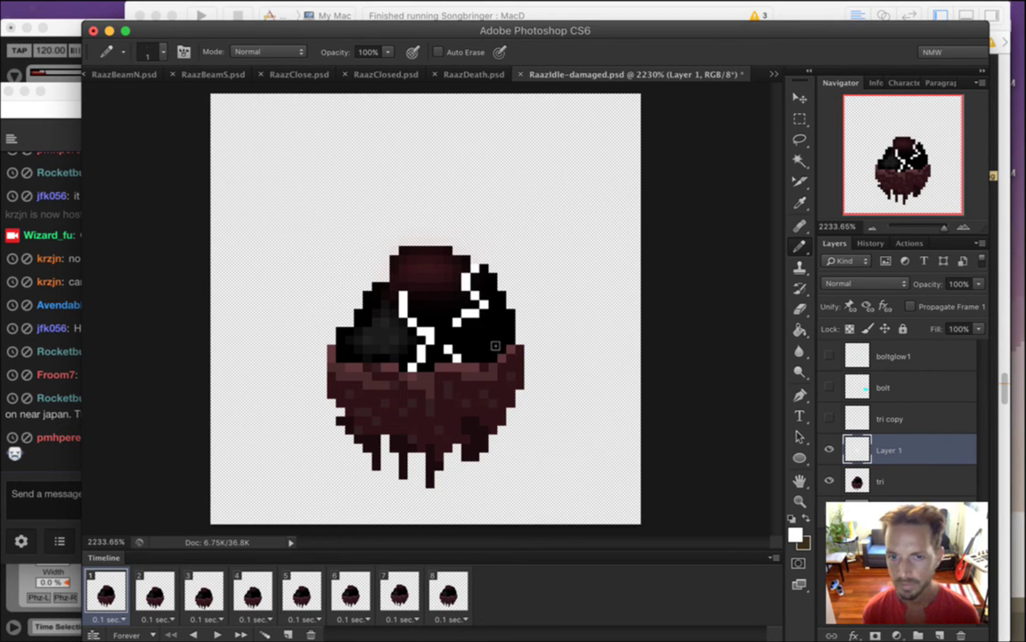
Erase the topmost pixel of the right-hand crack and add a white branch out to the sphere's right edge
key(e)
click(475, 270)
key(b)
click(494, 314)
click(512, 322)
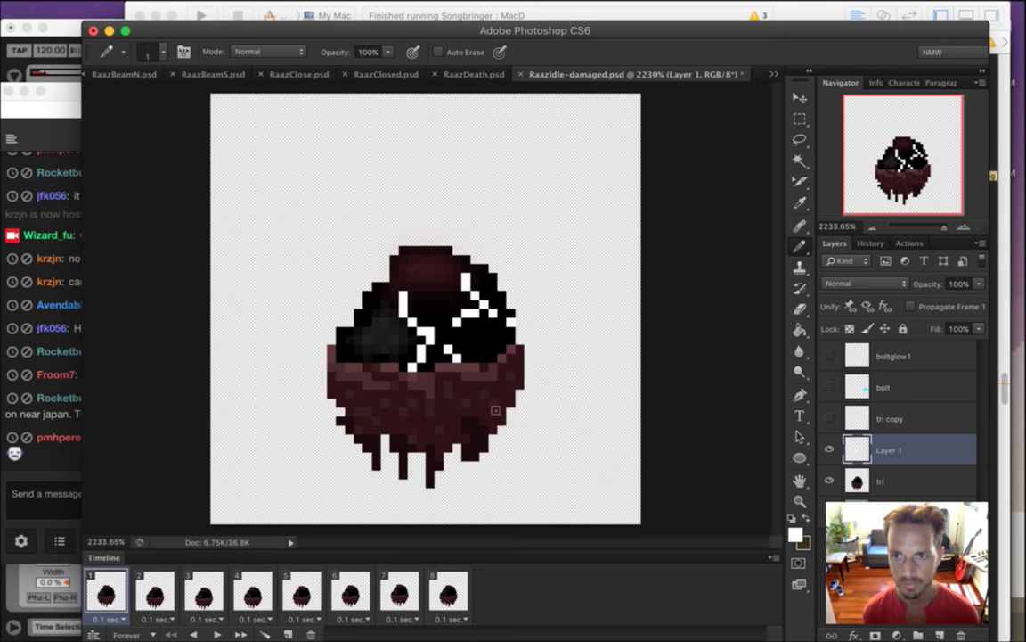
click(449, 295)
click(429, 277)
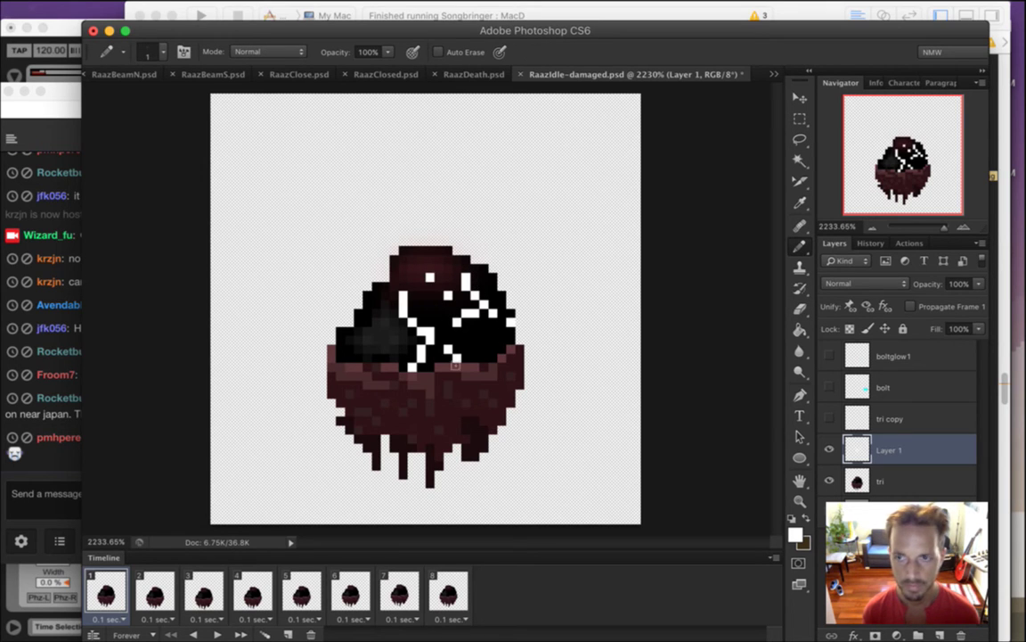
key(super+z)
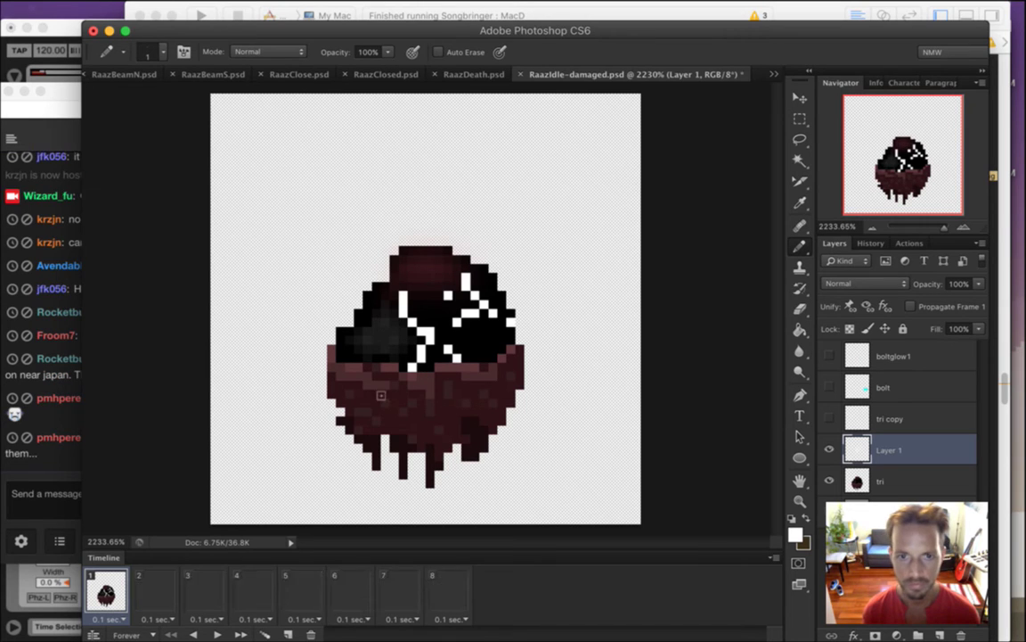
Read the new messages in the Twitch chat window and return to Photoshop
click(64, 468)
click(91, 495)
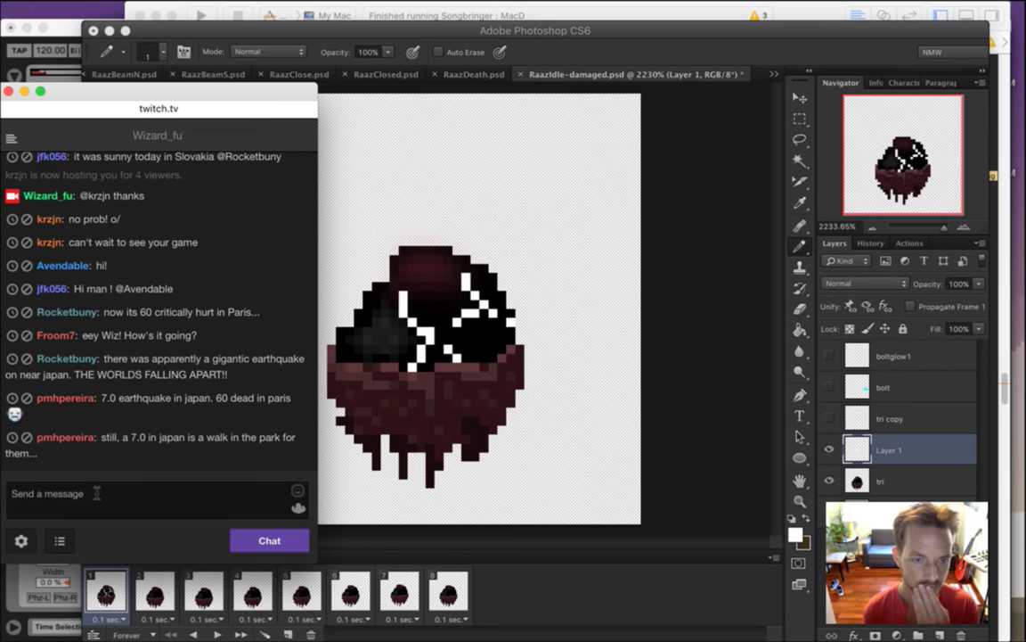
drag(138, 436, 175, 450)
click(175, 471)
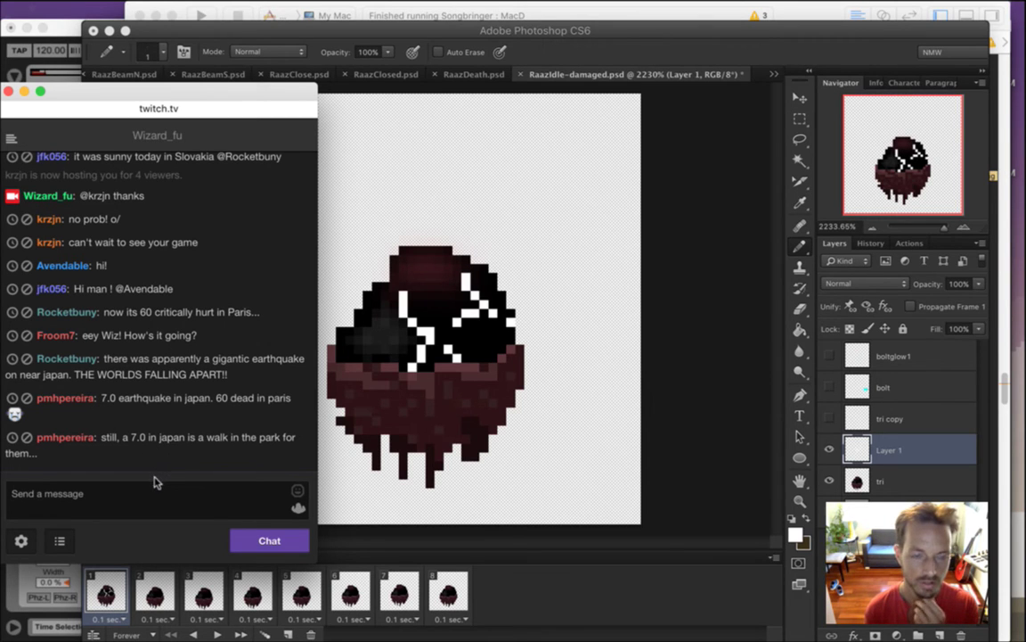
click(606, 45)
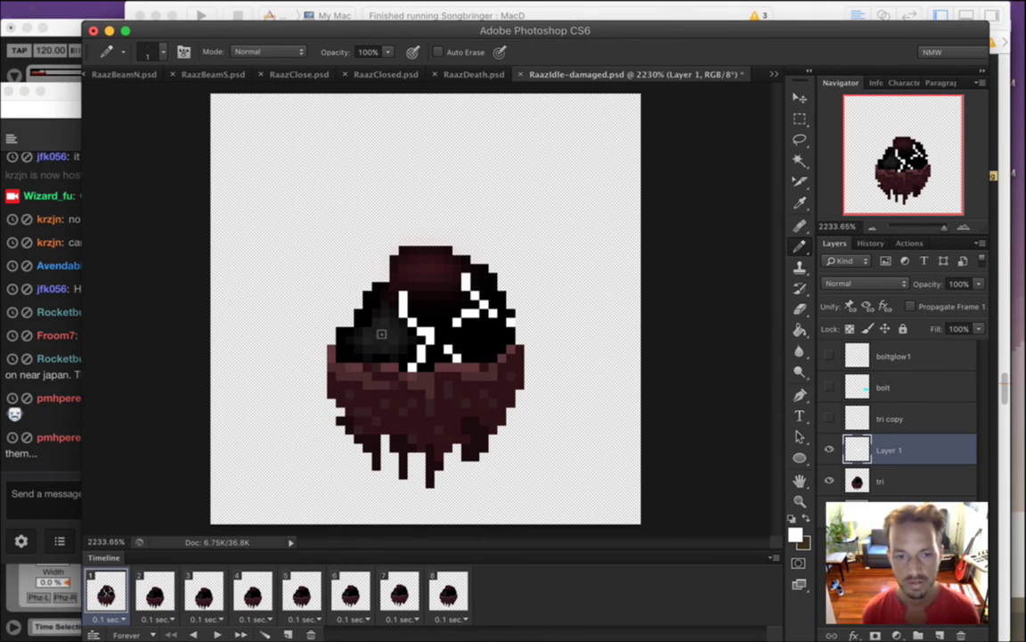
Save the sprite, then erase the entire right-hand crack and its branches from Layer 1, leaving only the middle crack
key(super+s)
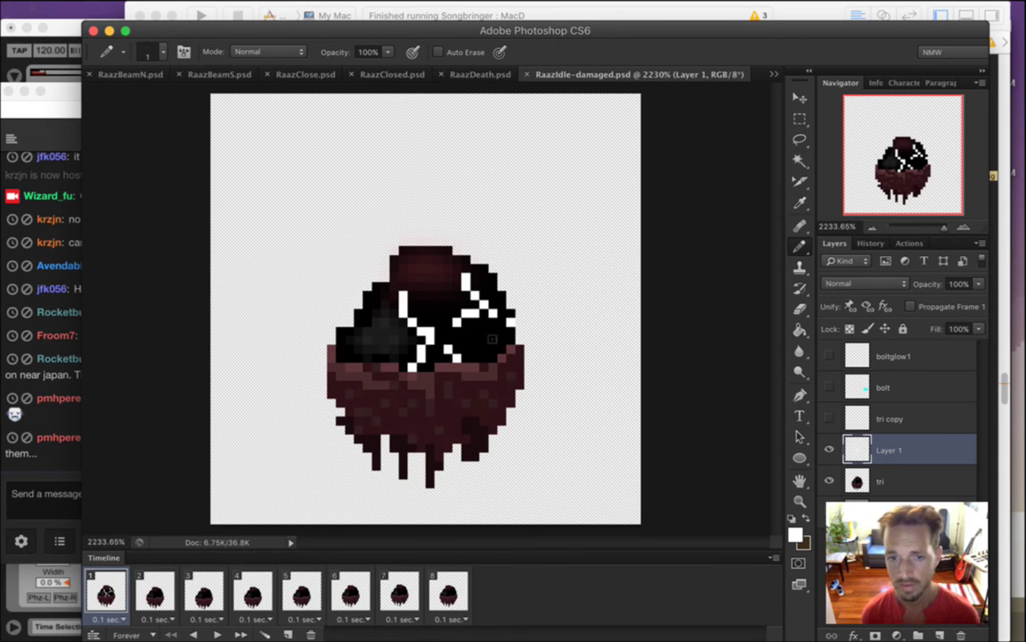
key(e)
click(457, 322)
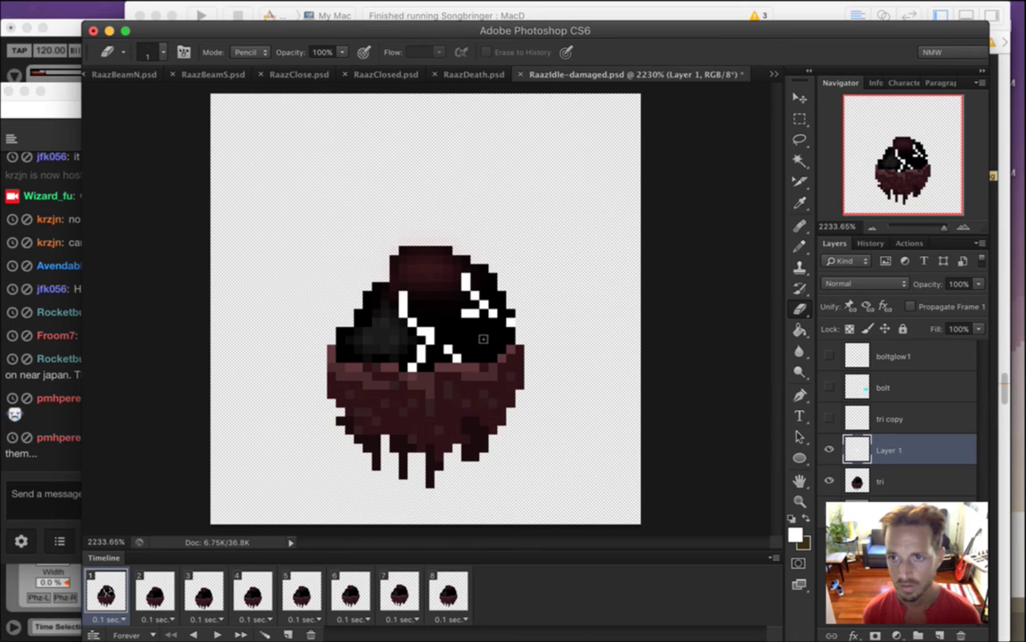
key(b)
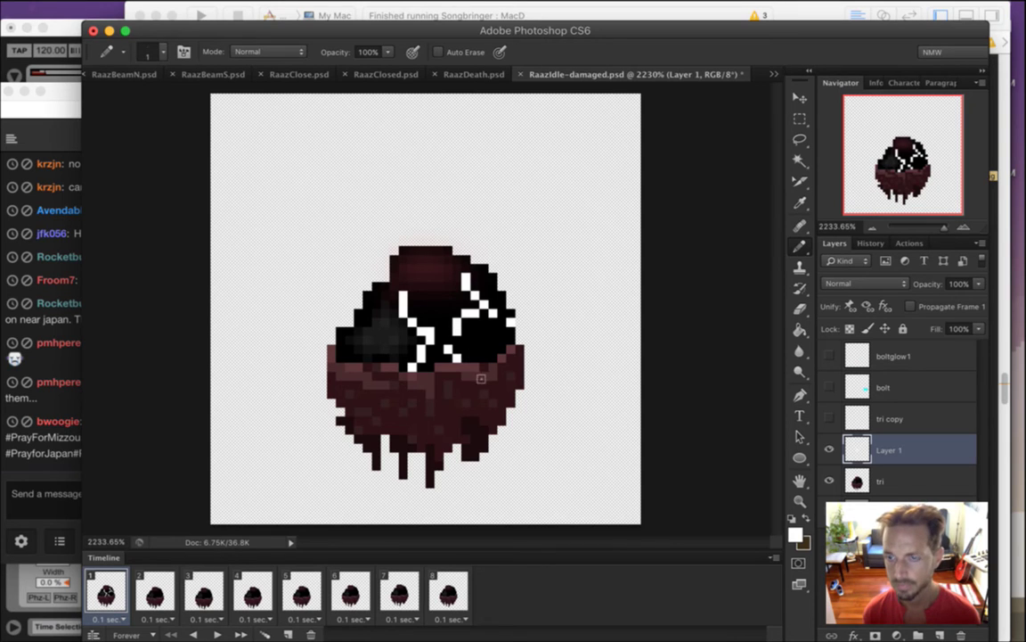
key(e)
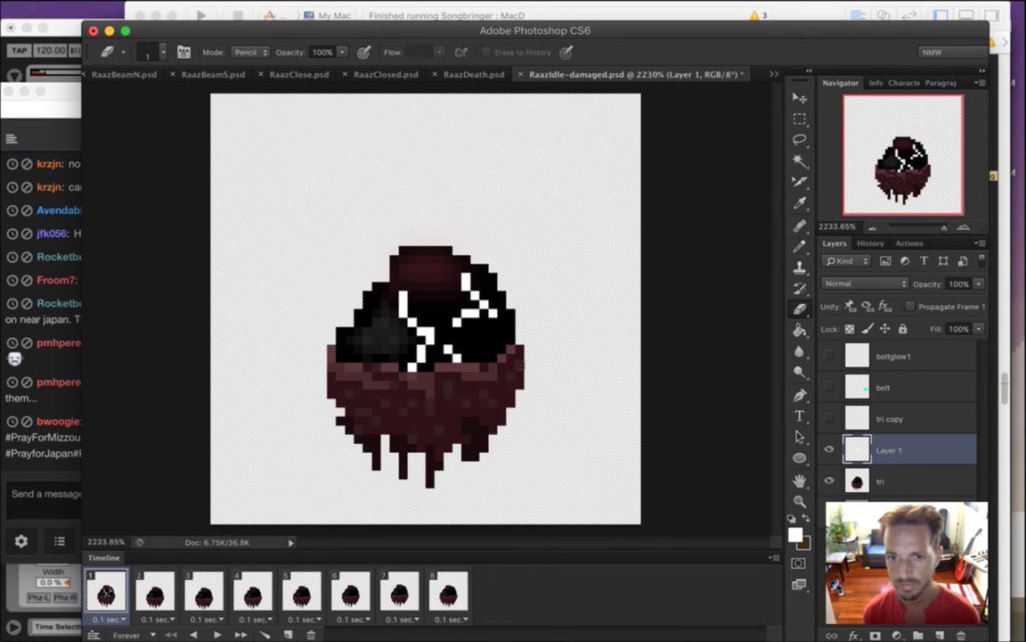
drag(493, 313, 484, 305)
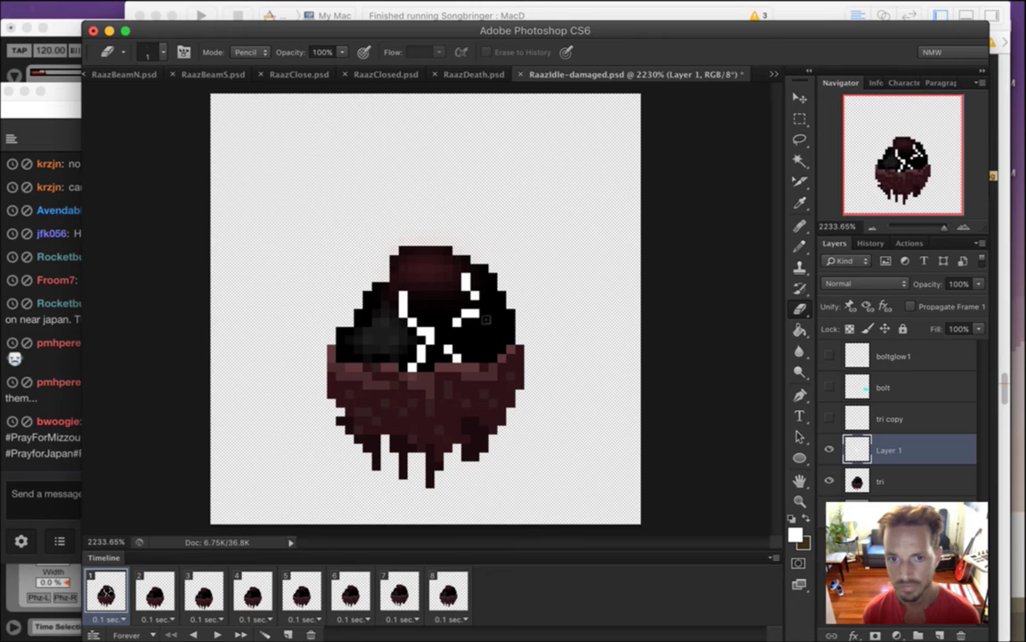
key(b)
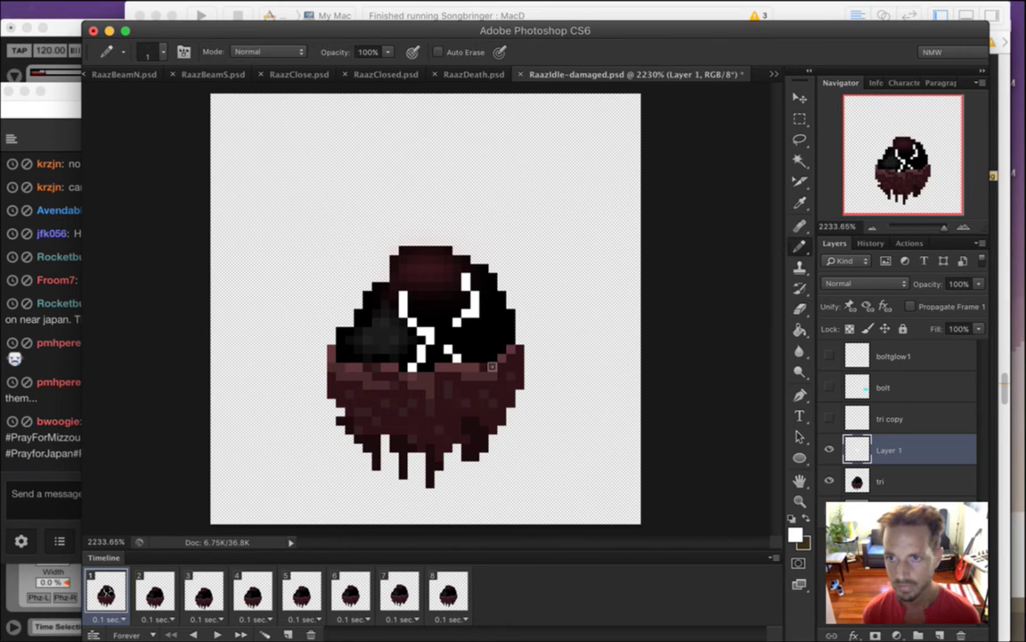
key(e)
mouse_move(466, 278)
mouse_down()
mouse_move(475, 305)
mouse_move(458, 323)
mouse_move(466, 314)
mouse_up()
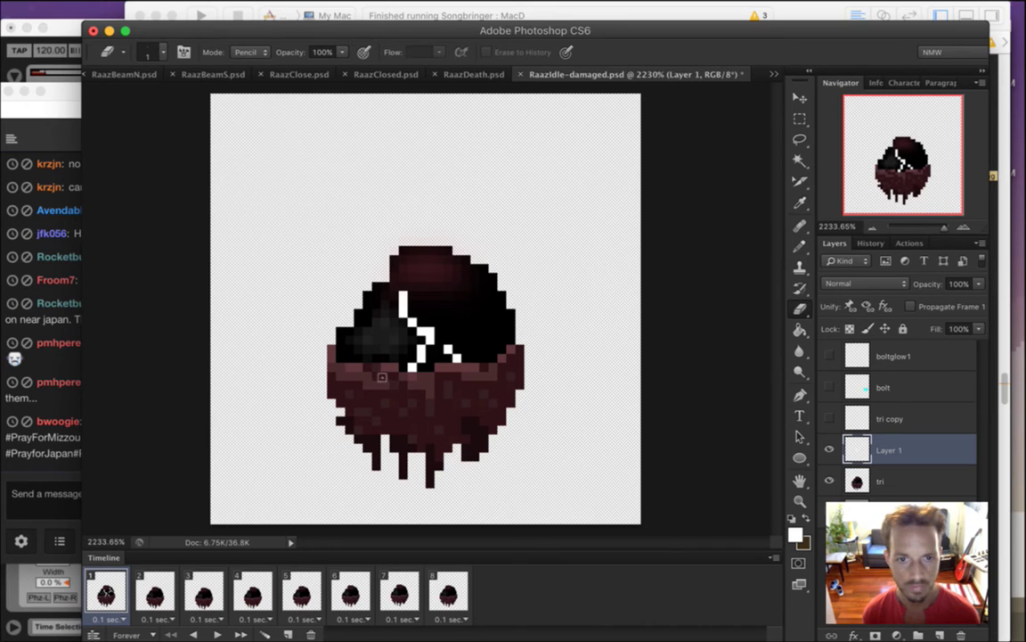
Pencil a white branch leftward from the middle crack and extend its upper end up and right, with a small fork at the tip
key(b)
drag(394, 322, 385, 323)
click(376, 314)
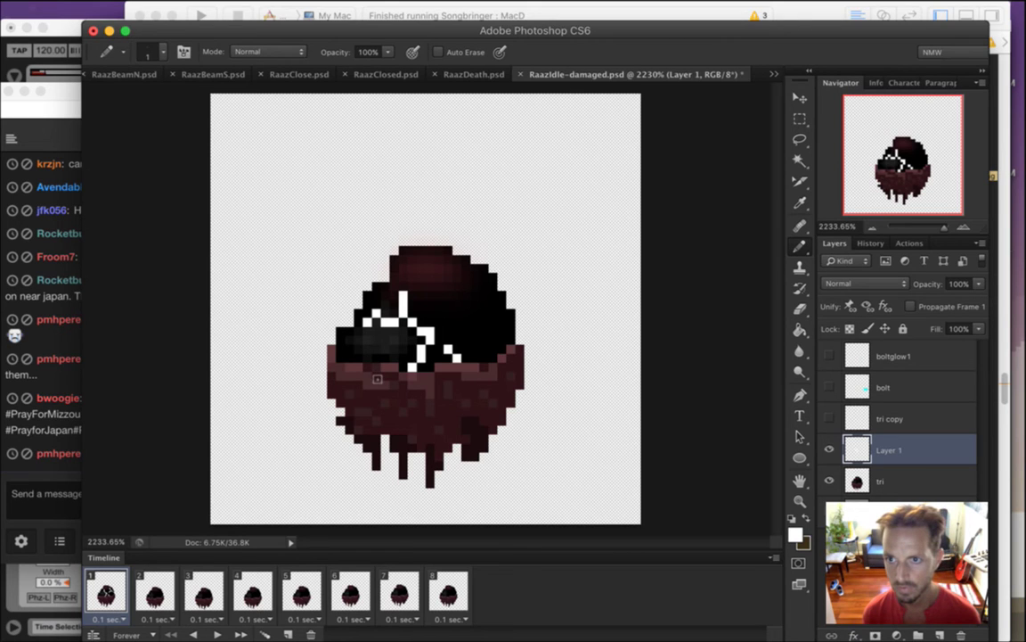
click(412, 287)
click(422, 278)
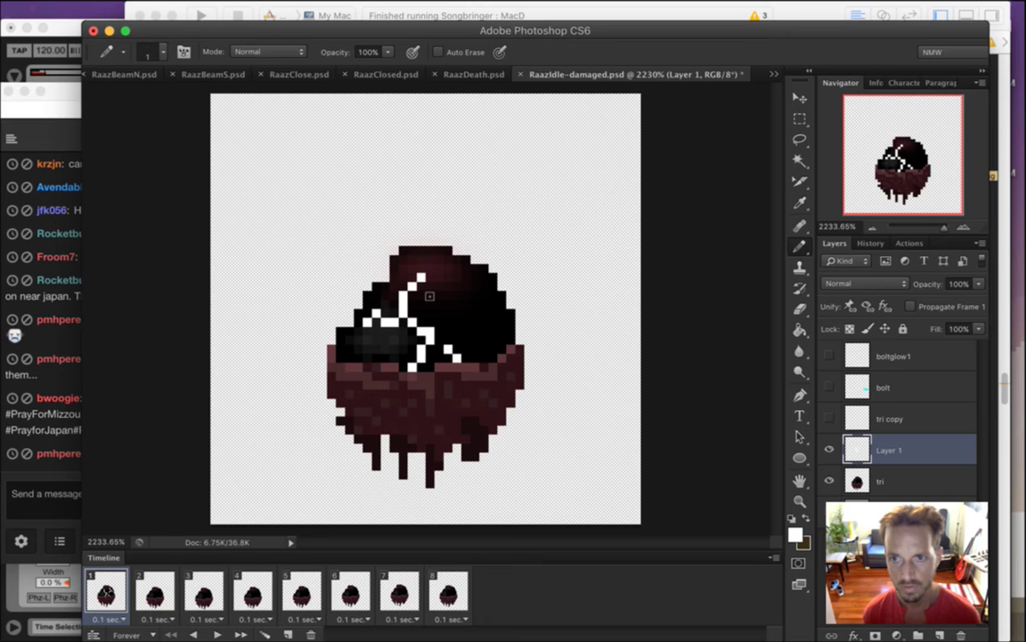
drag(431, 276, 441, 267)
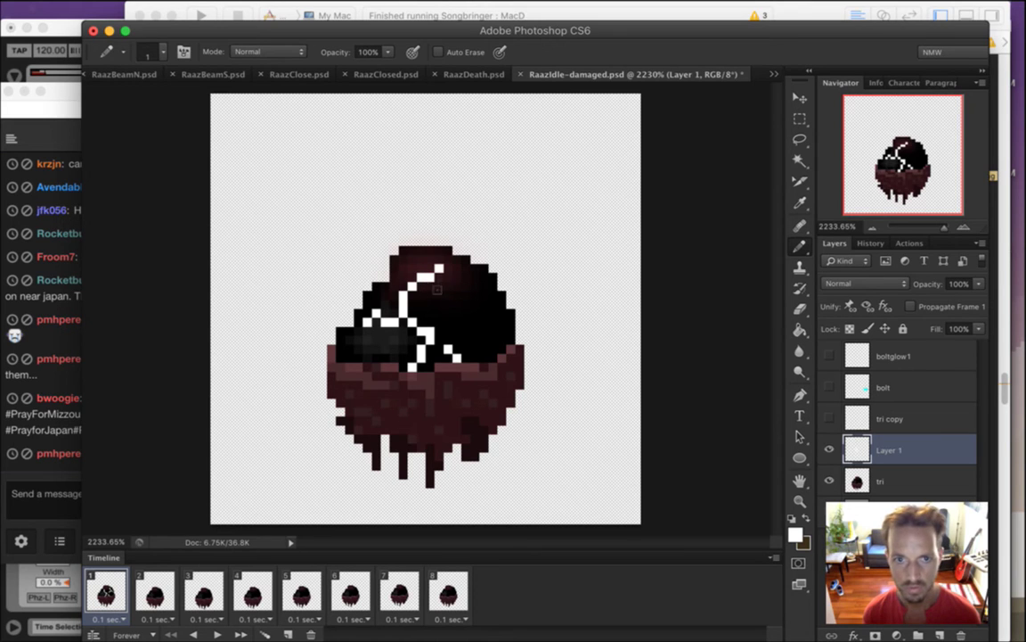
click(440, 286)
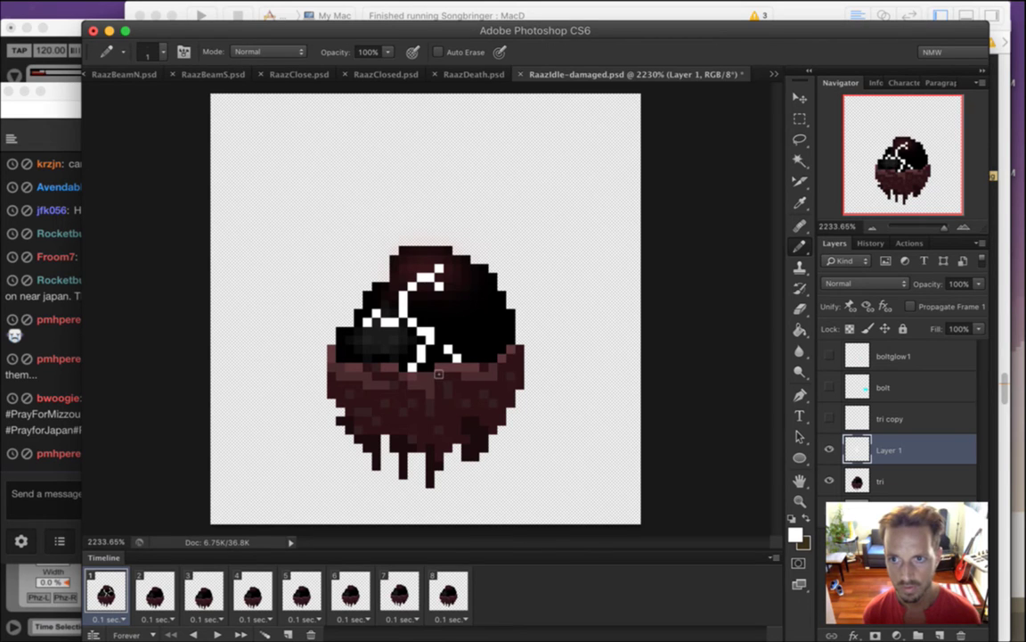
Read the new Twitch chat messages, check the current date on the system clock, and return to Photoshop
click(50, 394)
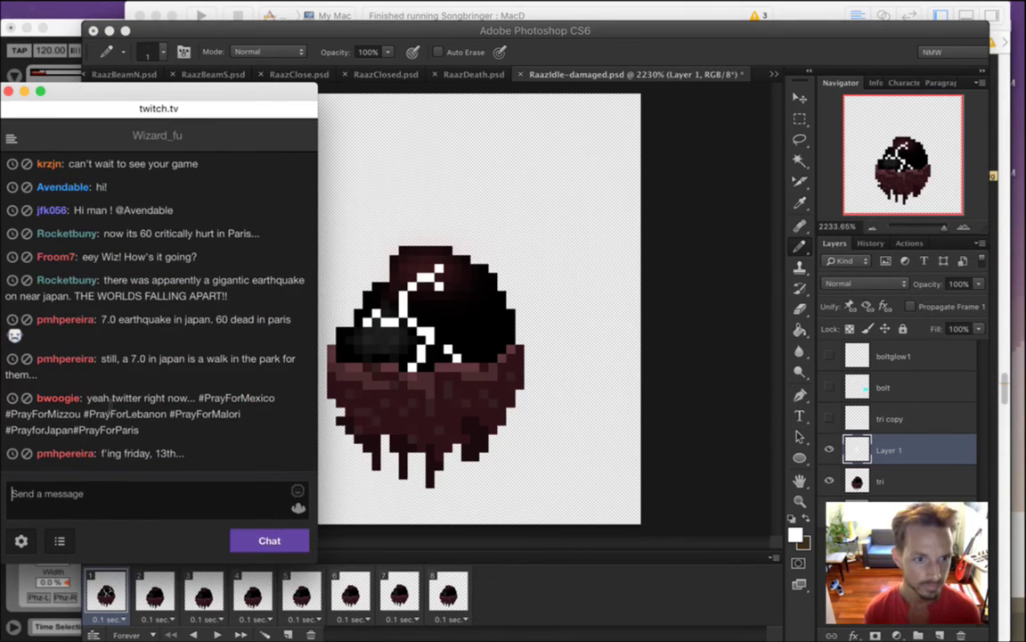
drag(109, 398, 152, 428)
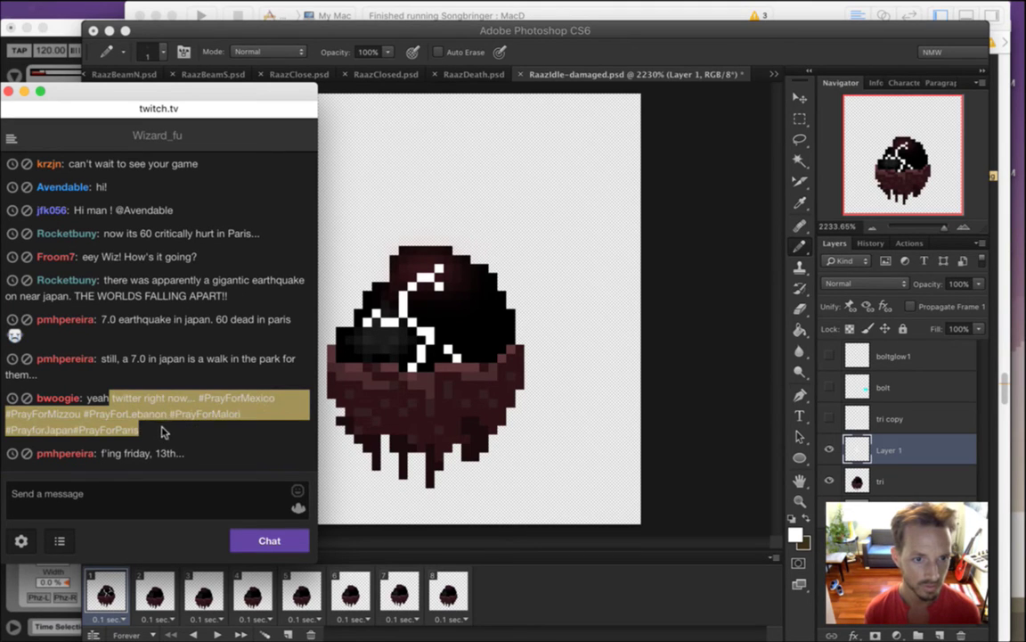
click(165, 435)
drag(133, 437, 171, 434)
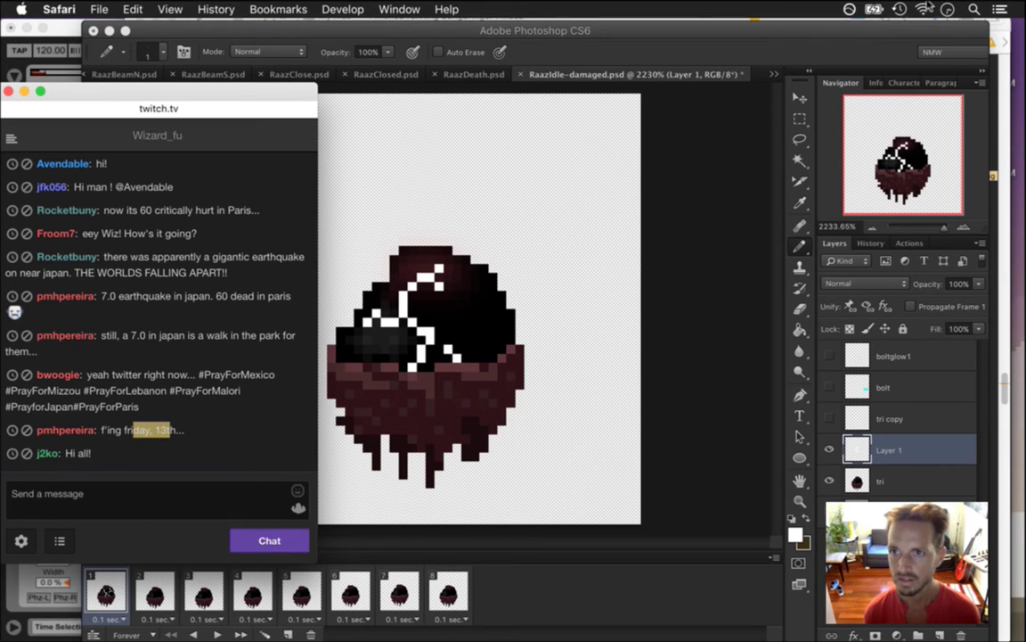
click(951, 8)
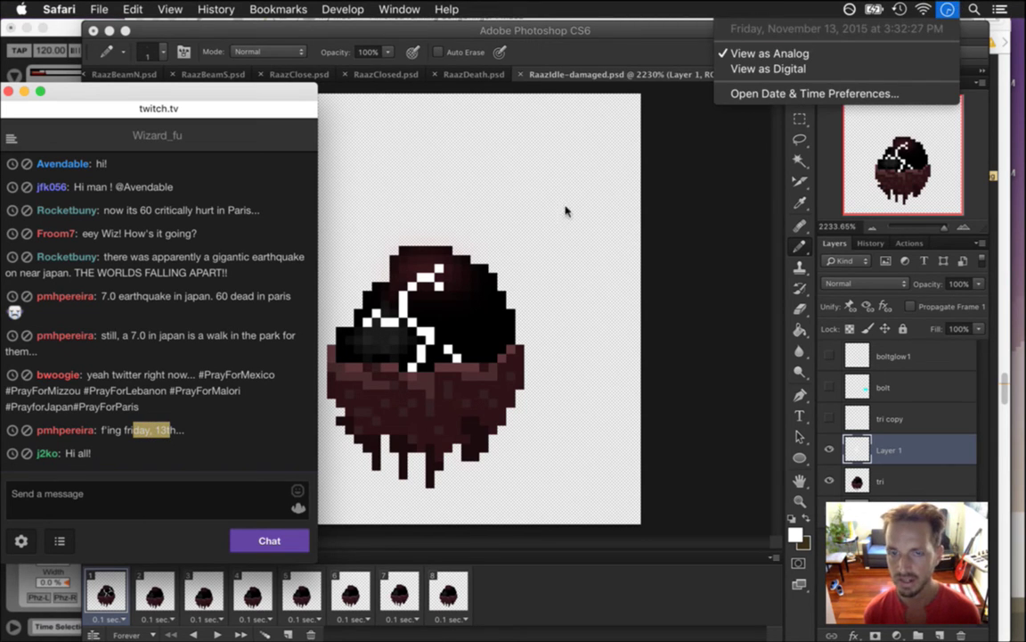
click(229, 109)
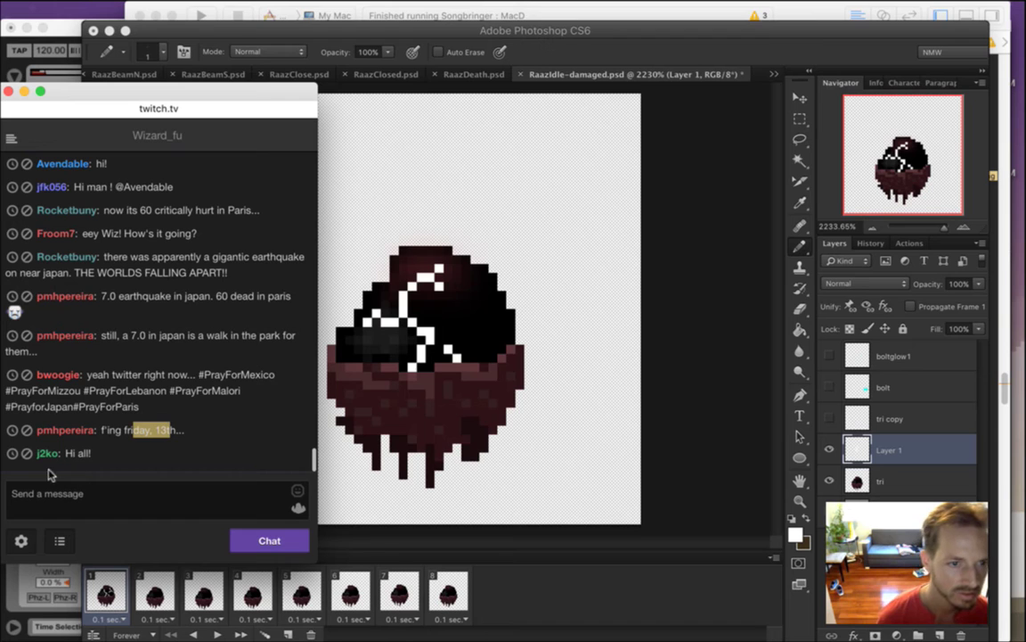
drag(64, 453, 92, 453)
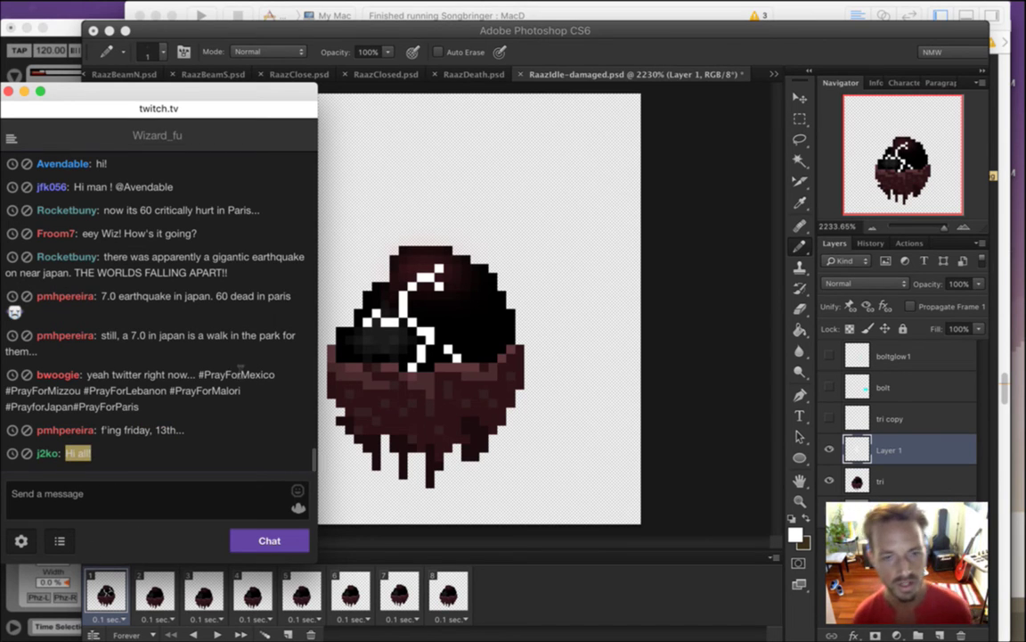
click(653, 59)
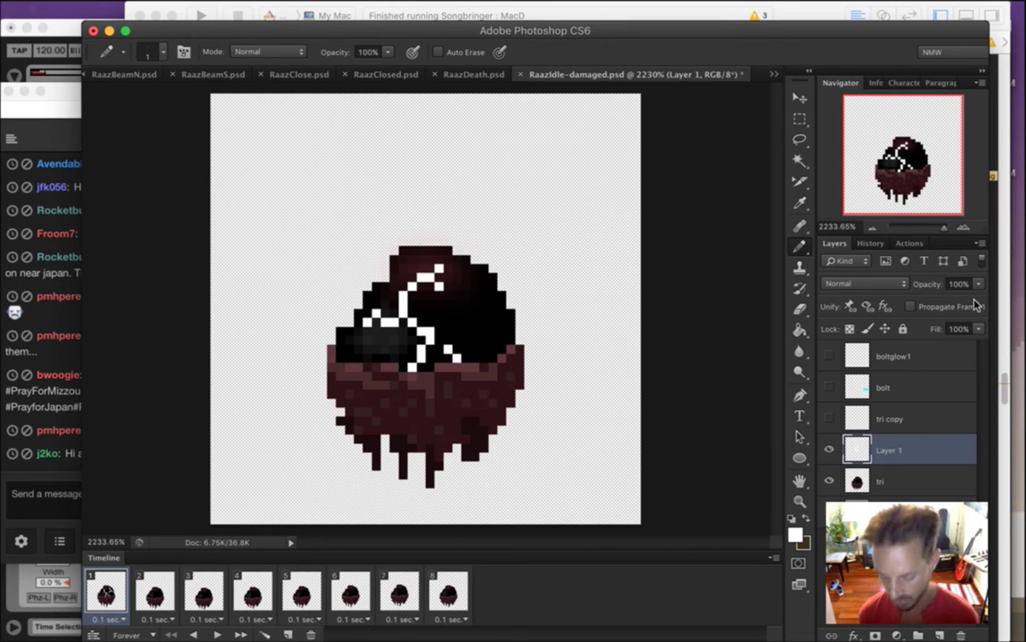
Lower the opacity of the crack layer, Layer 1, to 5%
click(907, 421)
click(916, 449)
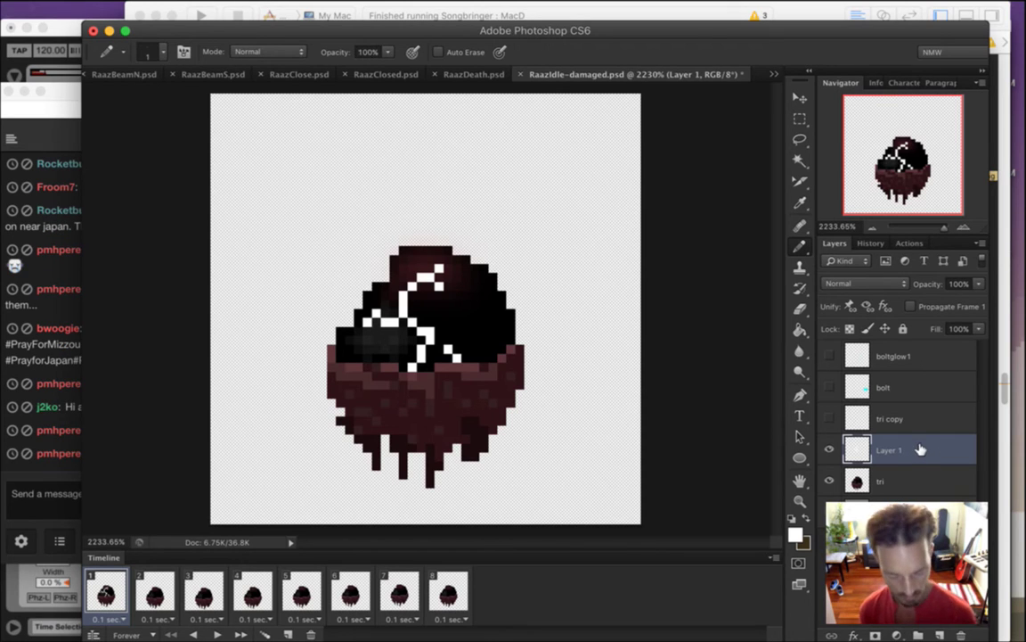
key(m)
key(2)
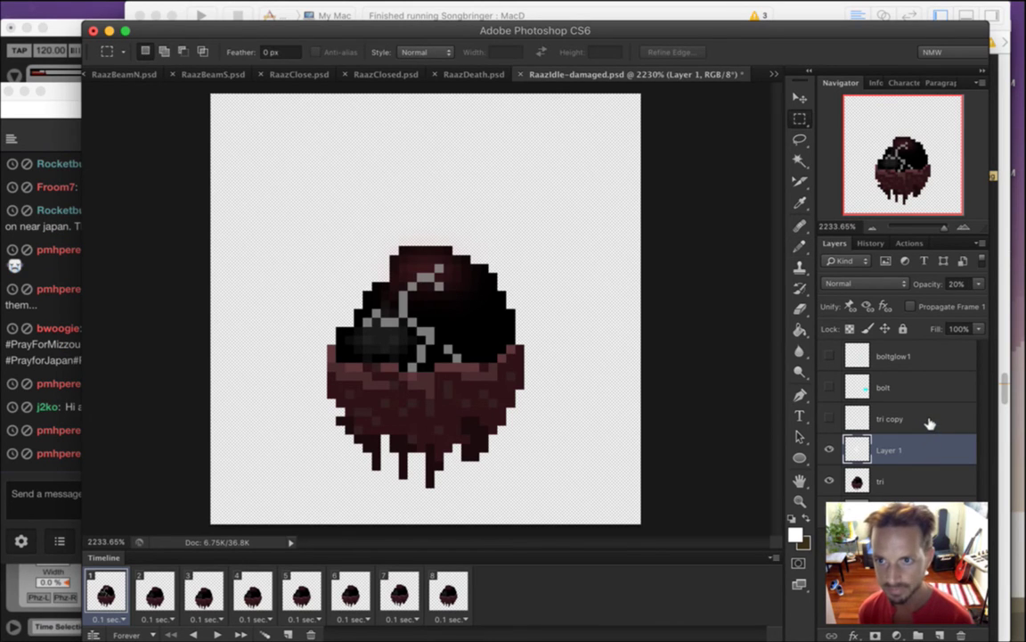
key(1)
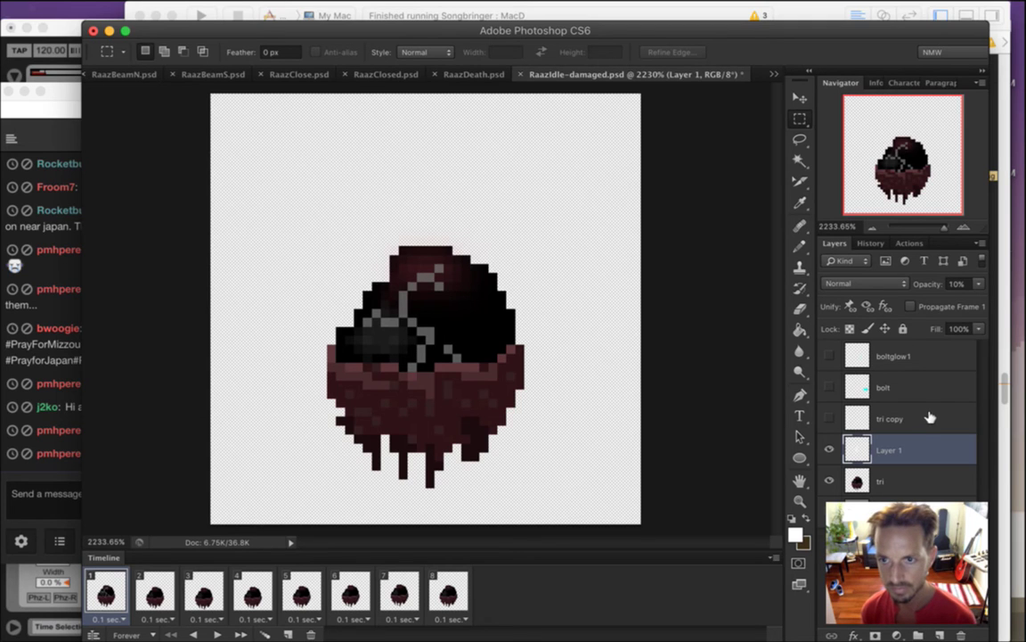
click(929, 283)
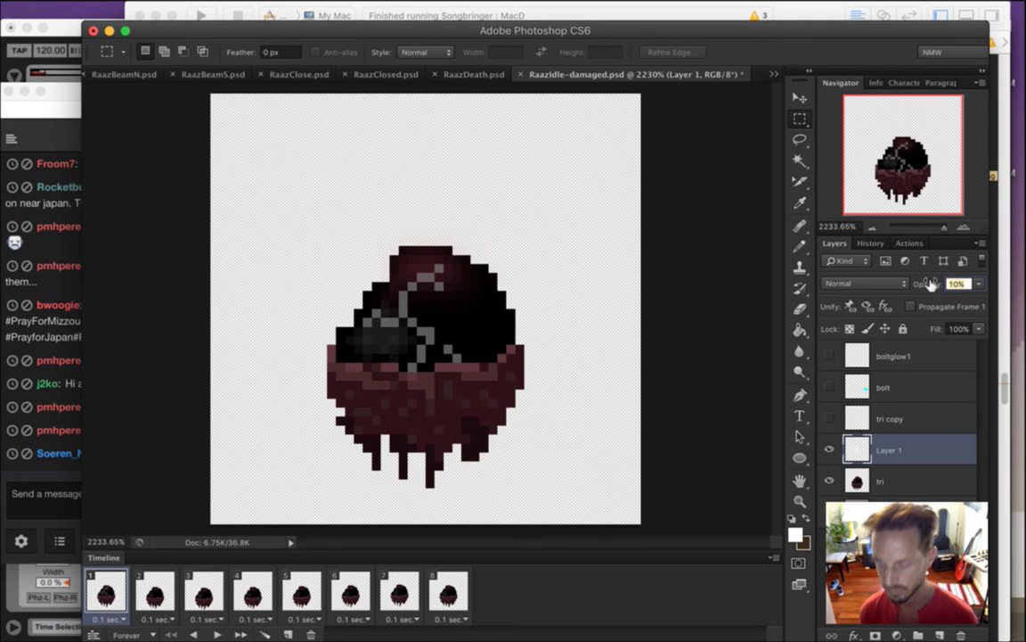
text(5)
key(Return)
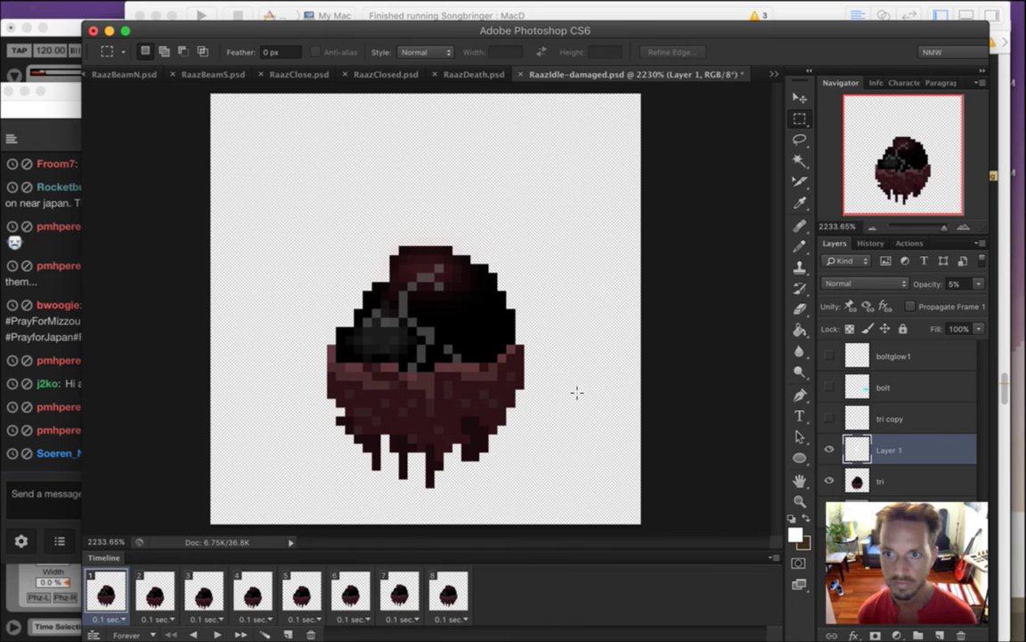
Nudge the cracks on Layer 1 three pixels to the right with the Move tool
key(v)
key(Right)
key(Right)
key(Right)
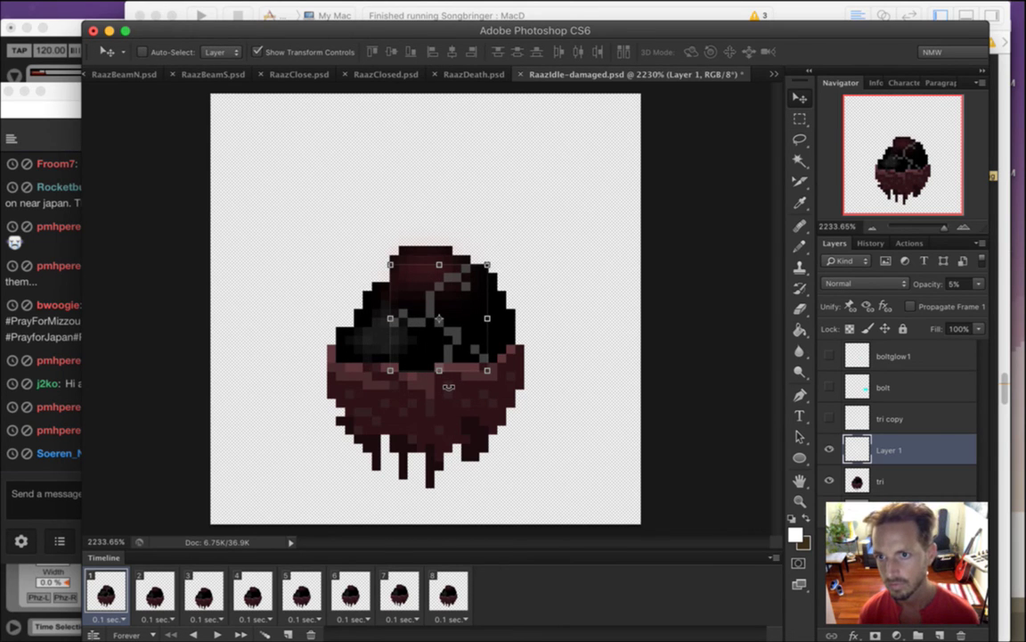
Catch up on the latest Twitch chat messages, switch back to Photoshop and check the system date and time again
click(60, 470)
drag(136, 414, 150, 415)
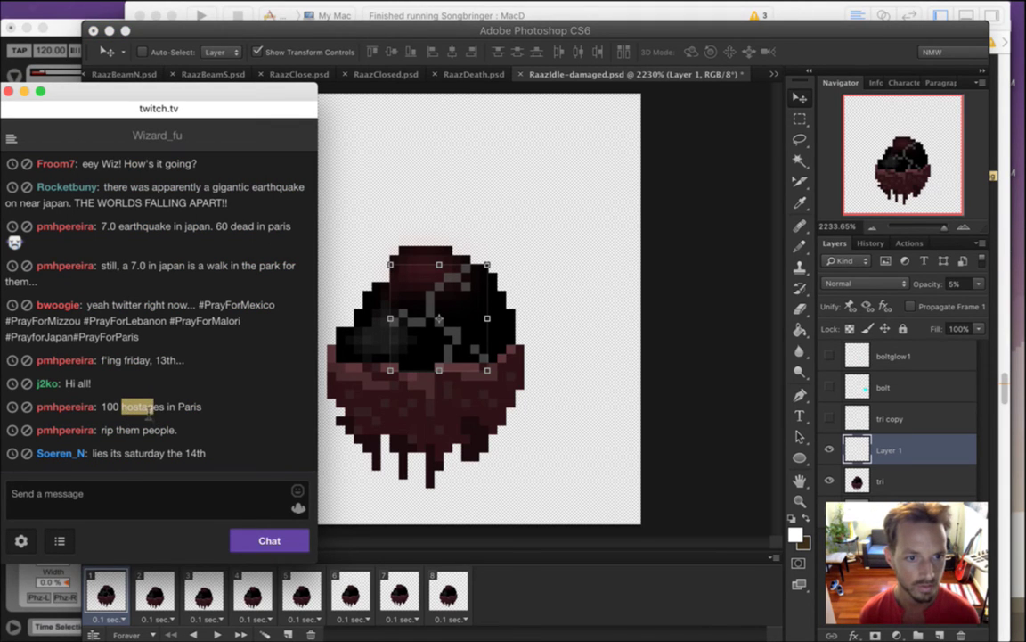
drag(103, 462, 168, 449)
click(167, 442)
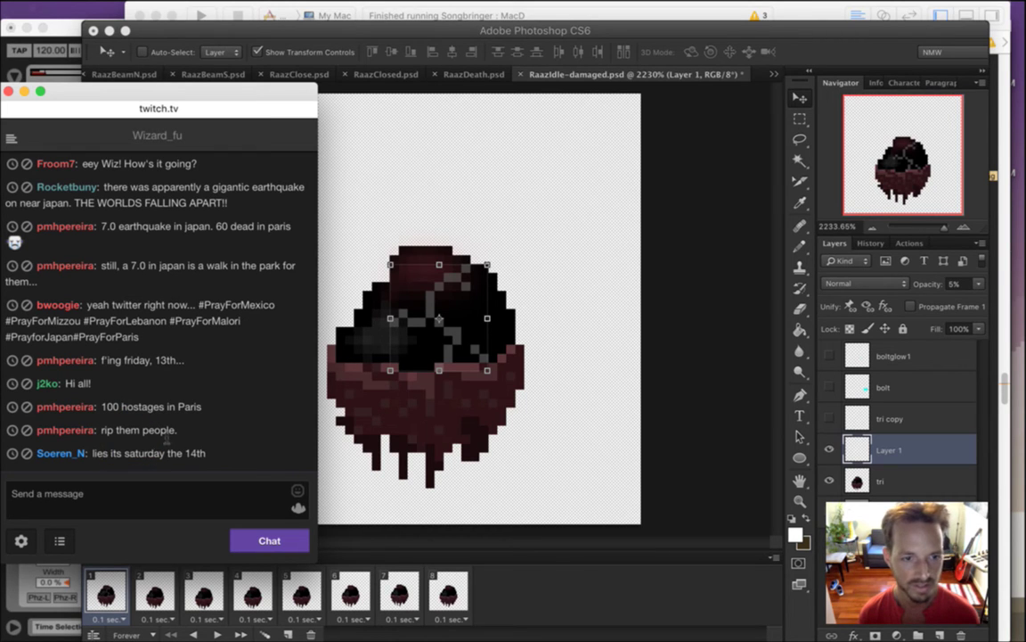
drag(94, 462, 217, 354)
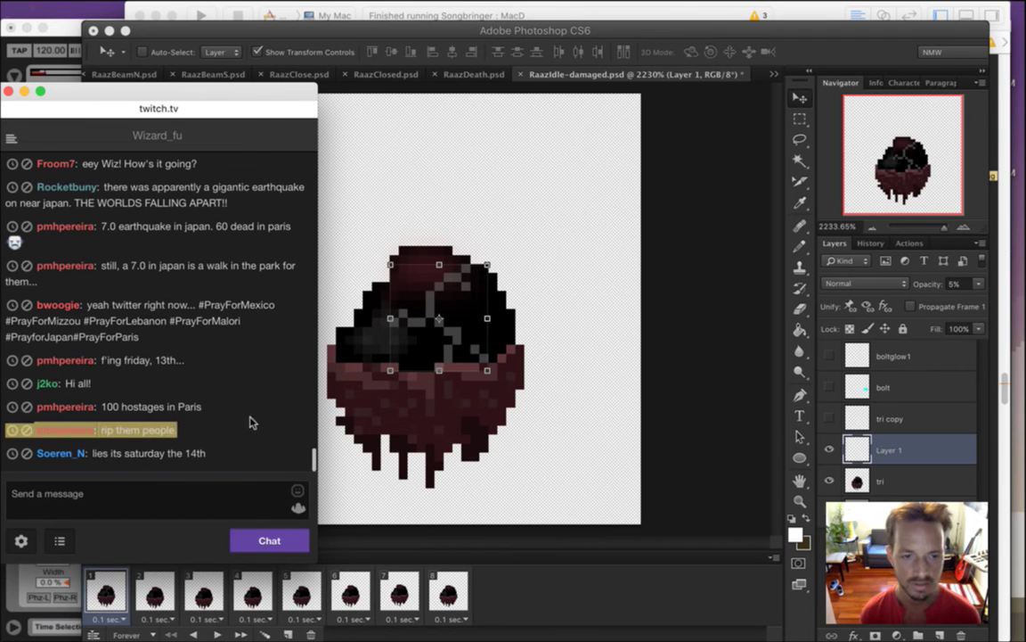
click(844, 45)
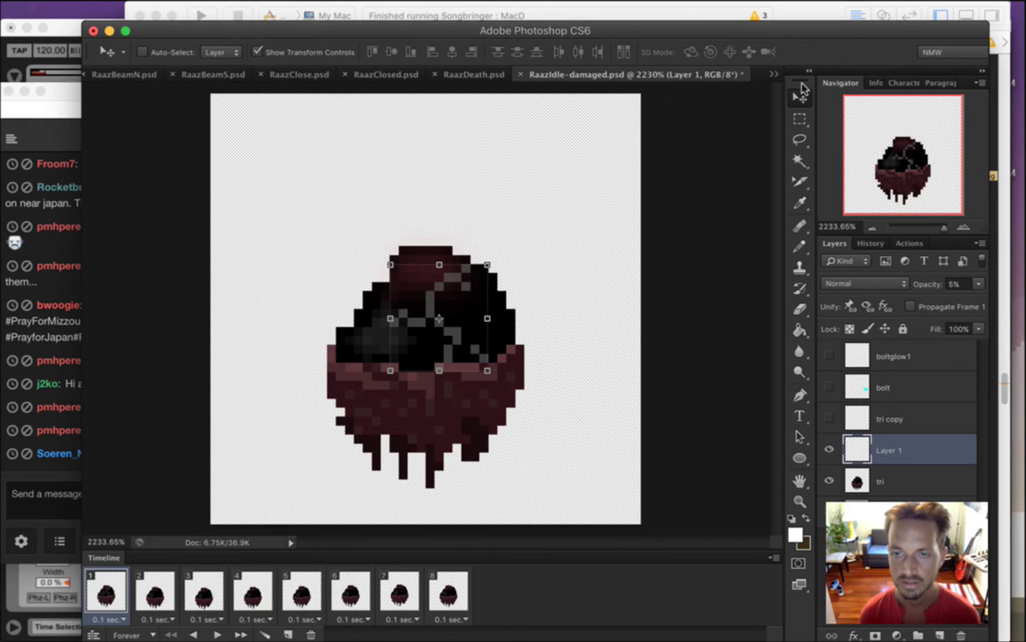
click(949, 9)
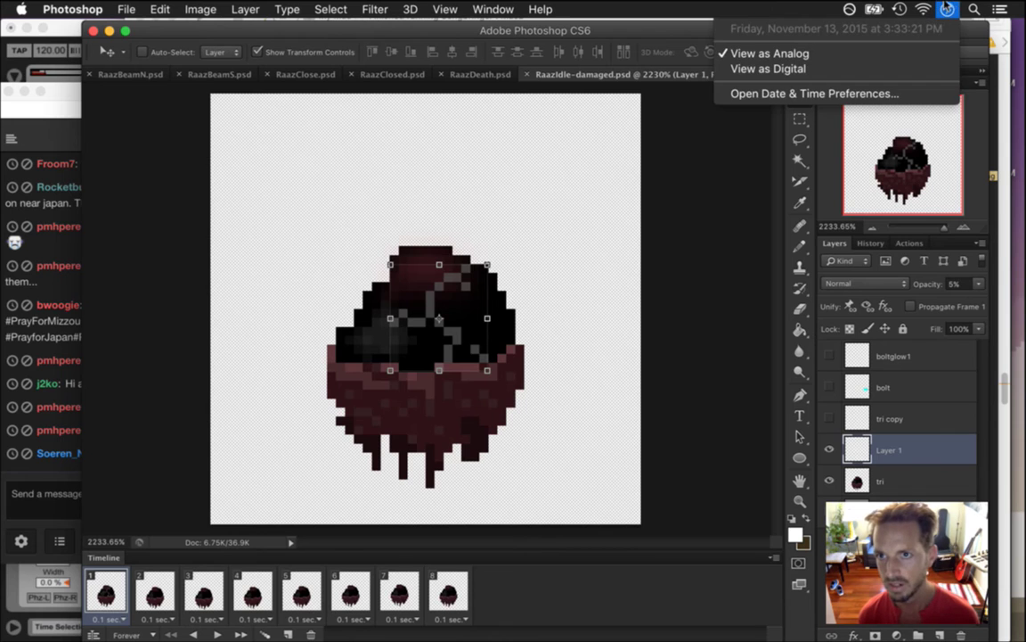
click(648, 39)
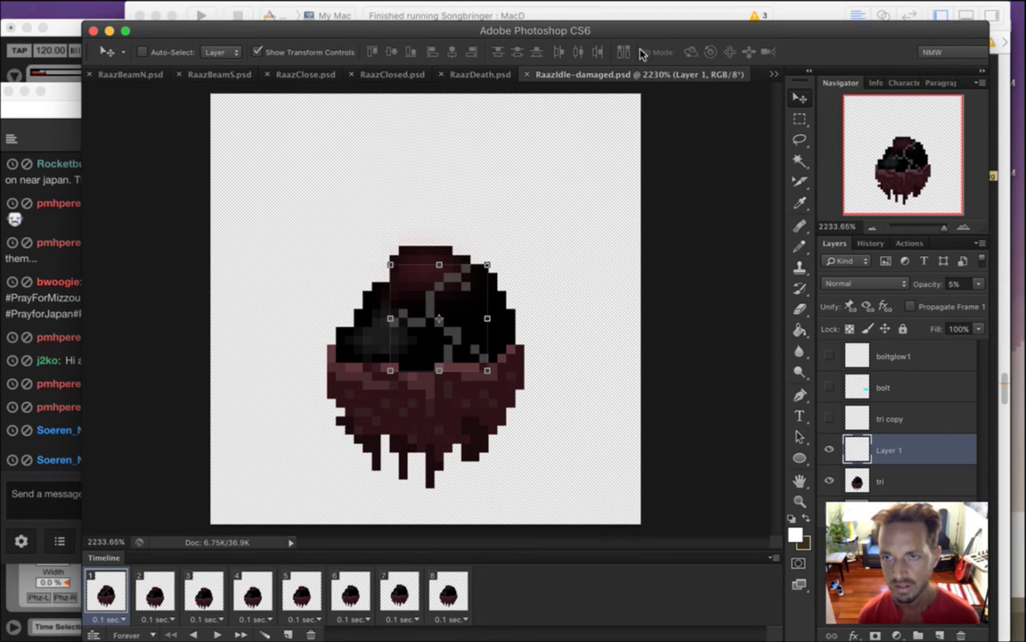
Bring up the Twitch chat window twice to read the incoming replies, returning to Photoshop each time
click(49, 466)
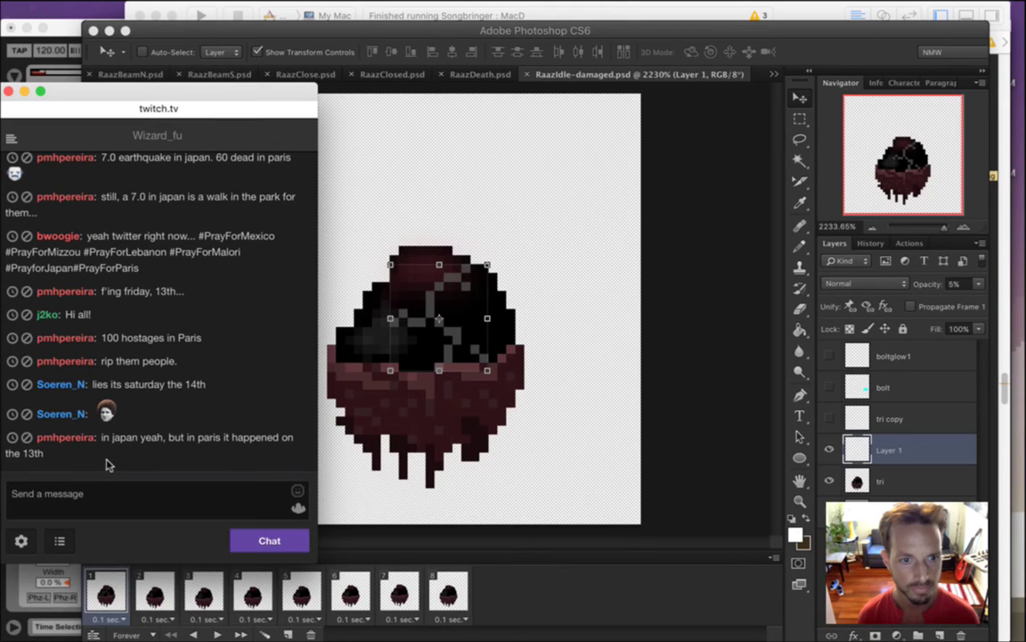
drag(143, 444, 200, 461)
click(201, 461)
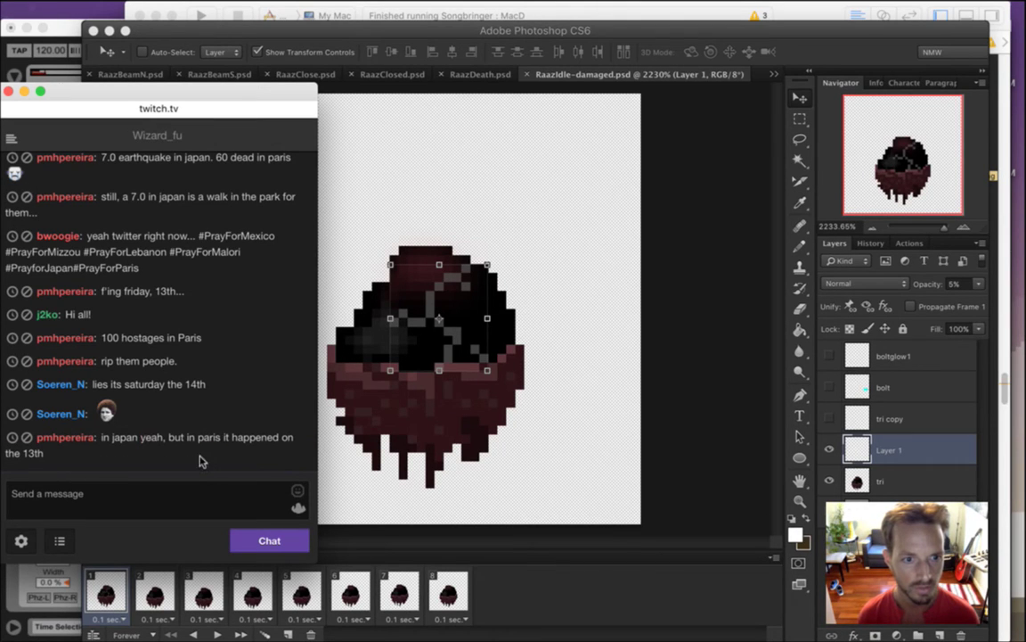
click(806, 53)
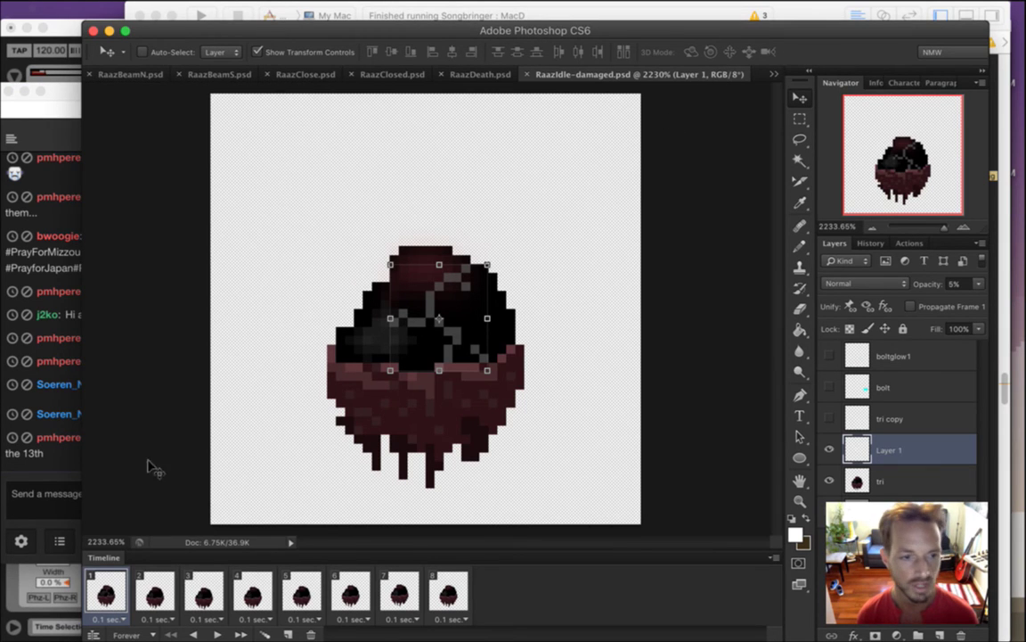
click(55, 417)
drag(98, 462, 133, 462)
click(156, 447)
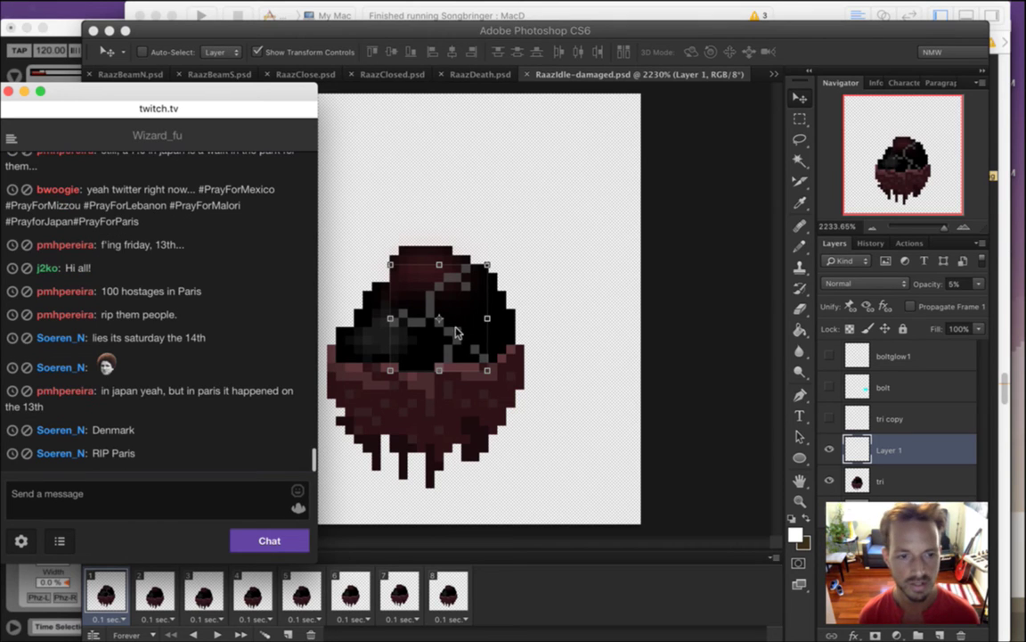
click(772, 86)
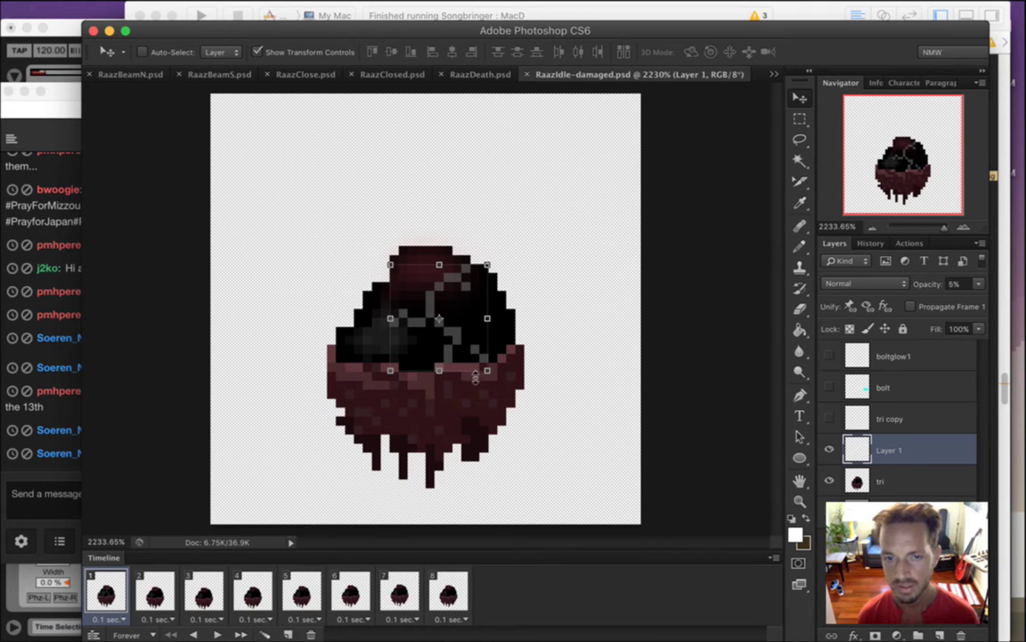
Partially erase parts of the cracks on Layer 1 with the Eraser at 50% opacity and save RaazIdle-damaged.psd
key(m)
key(e)
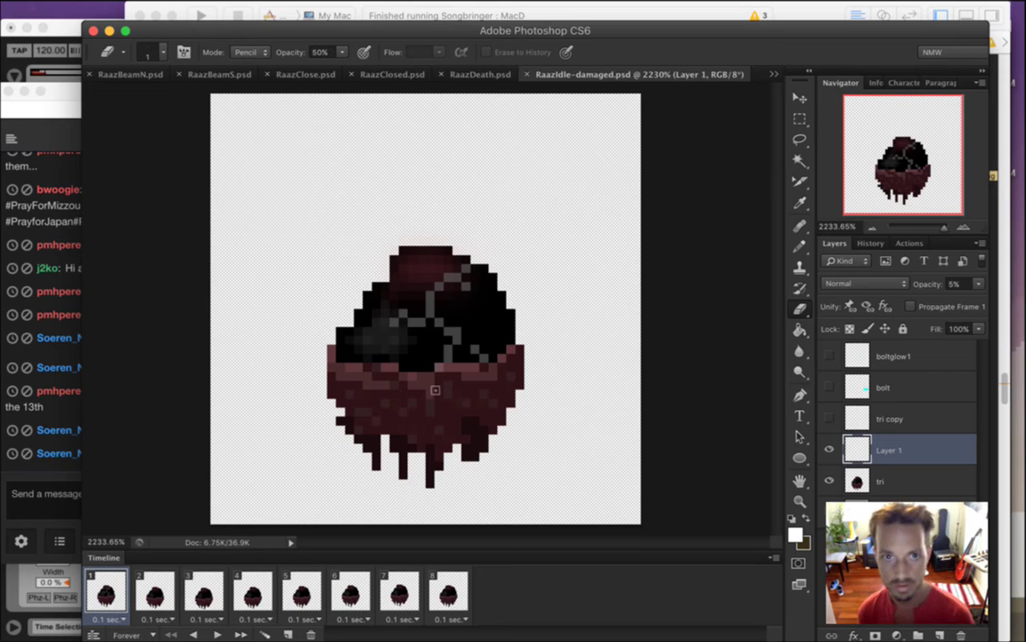
click(393, 343)
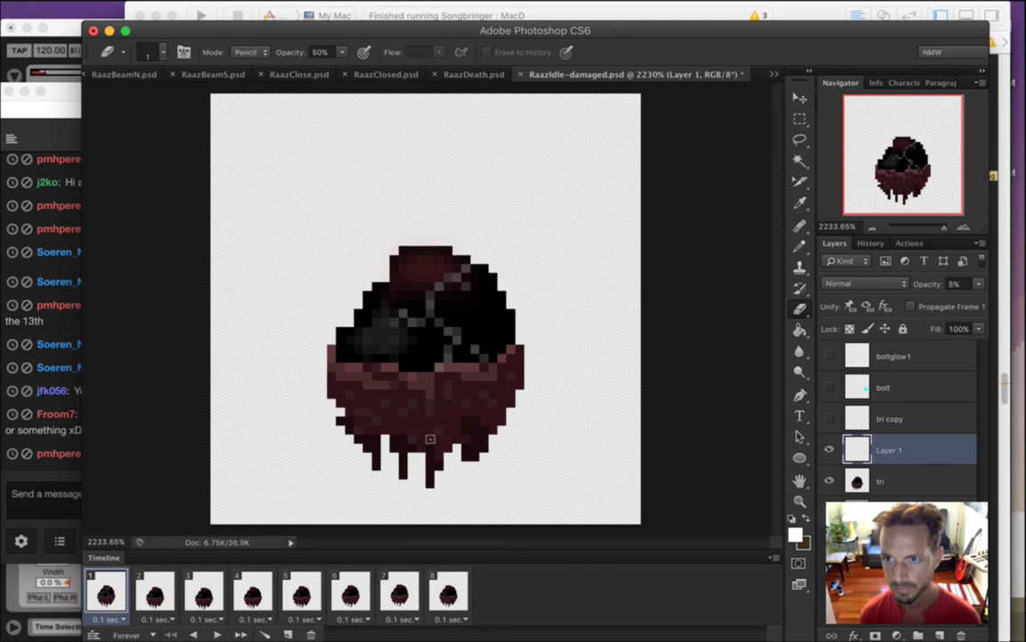
key(super+s)
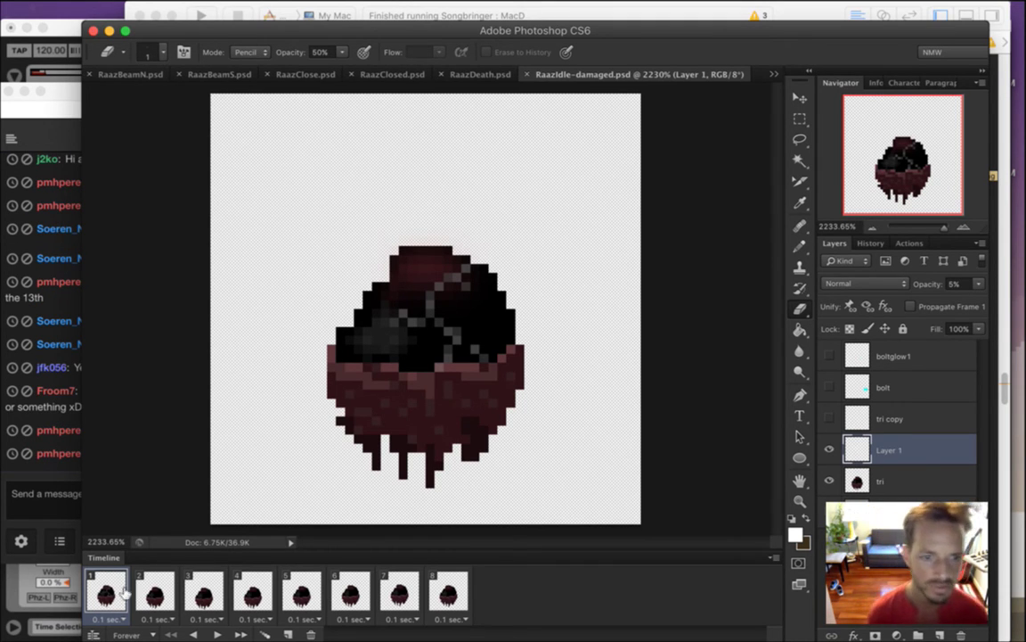
click(155, 592)
click(117, 595)
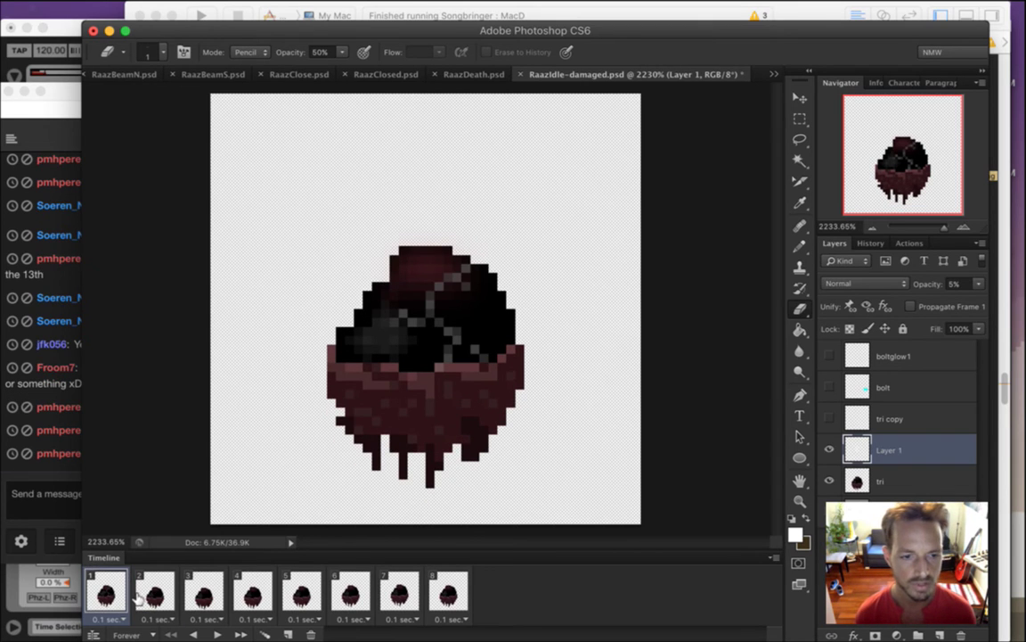
Bring up the Twitch chat window and read the viewer's question about what the sprite is
click(51, 494)
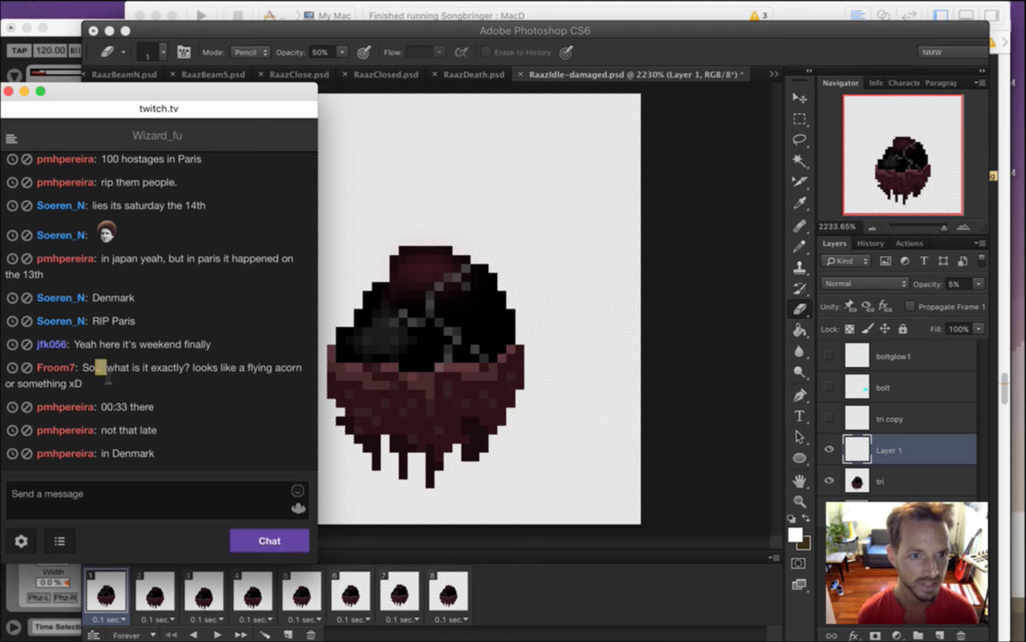
drag(107, 377, 153, 390)
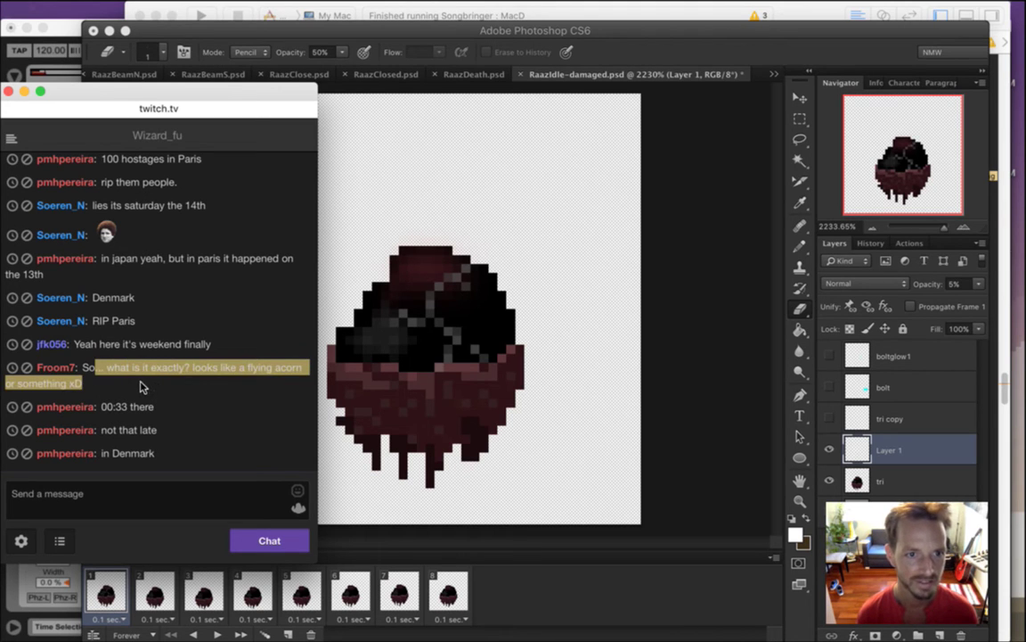
click(140, 386)
drag(100, 355, 158, 373)
click(161, 384)
Switch to Xcode and run the Songbringer build
key(super+Tab)
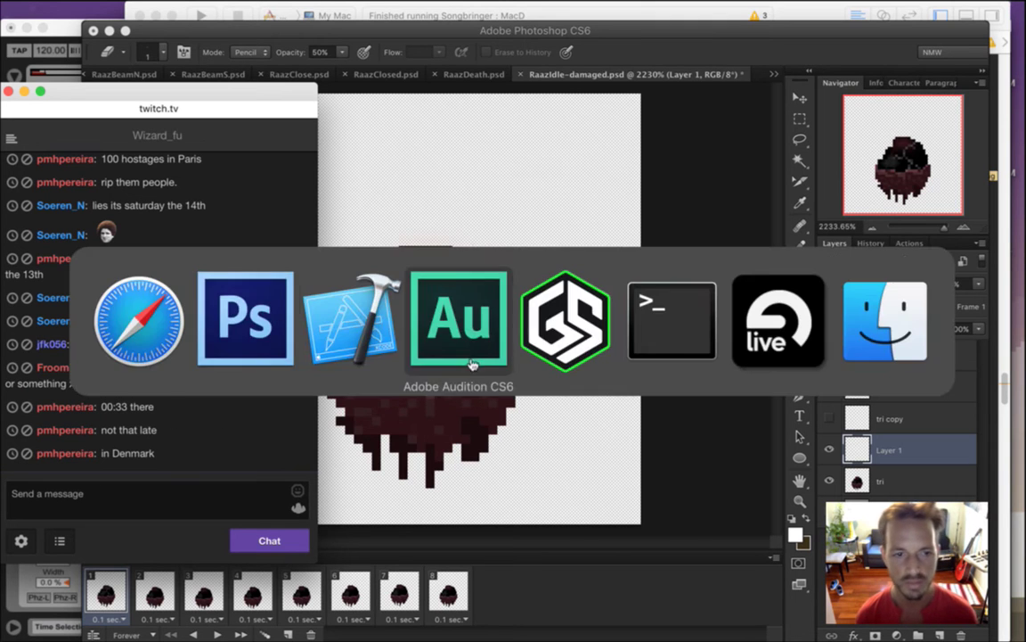
click(373, 343)
key(super+r)
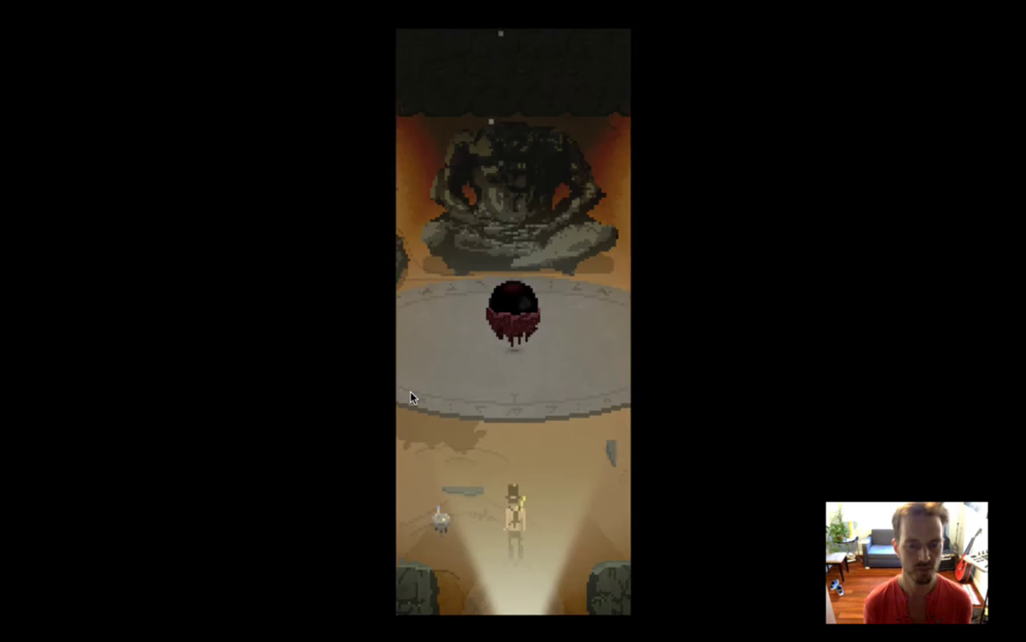
Walk the hero around the boss arena to observe the Raaz boss's movement and idle animation
key(Right)
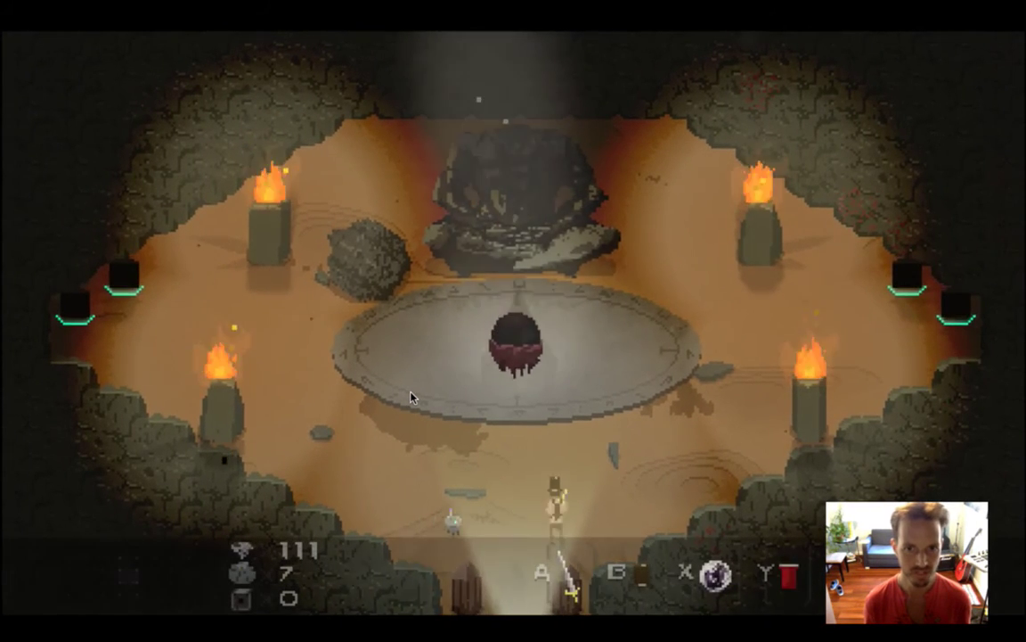
key(Left)
key(Up)
key(Right)
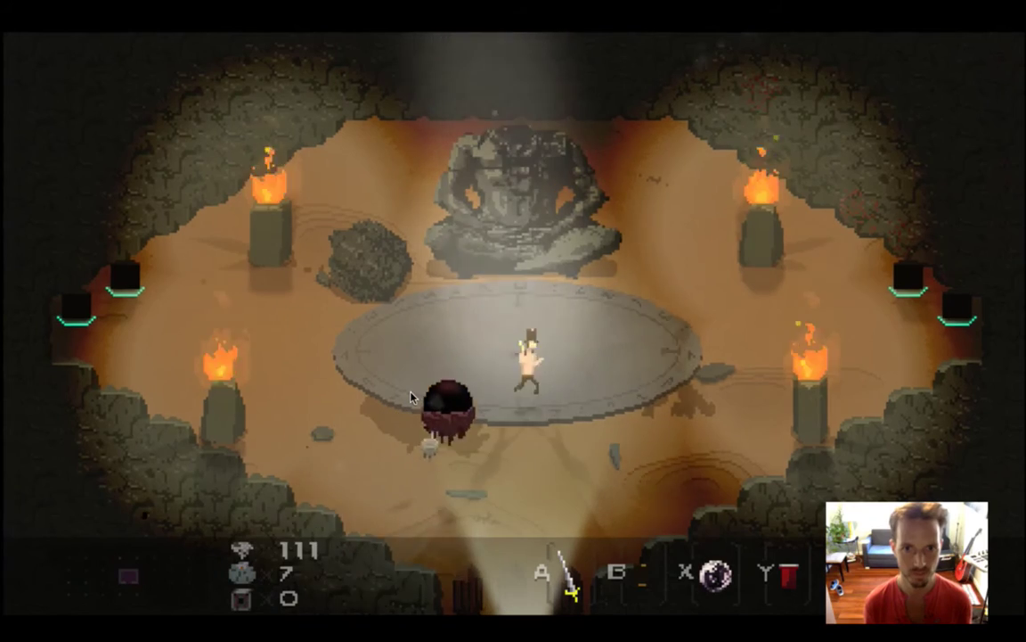
key(Down)
key(Left)
key(Up)
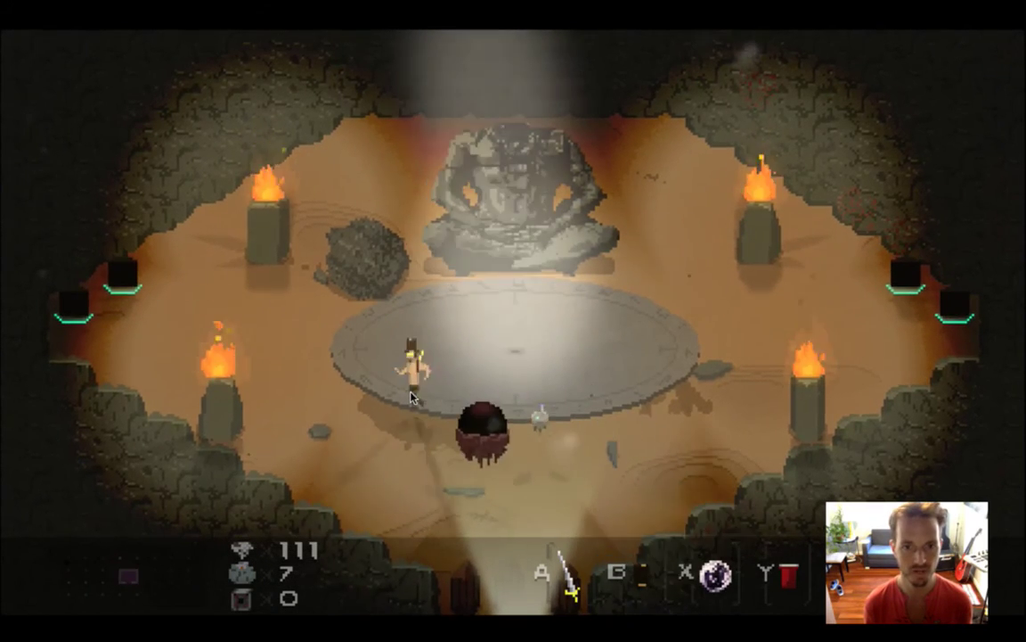
key(Right)
key(Down)
key(Right)
key(Down)
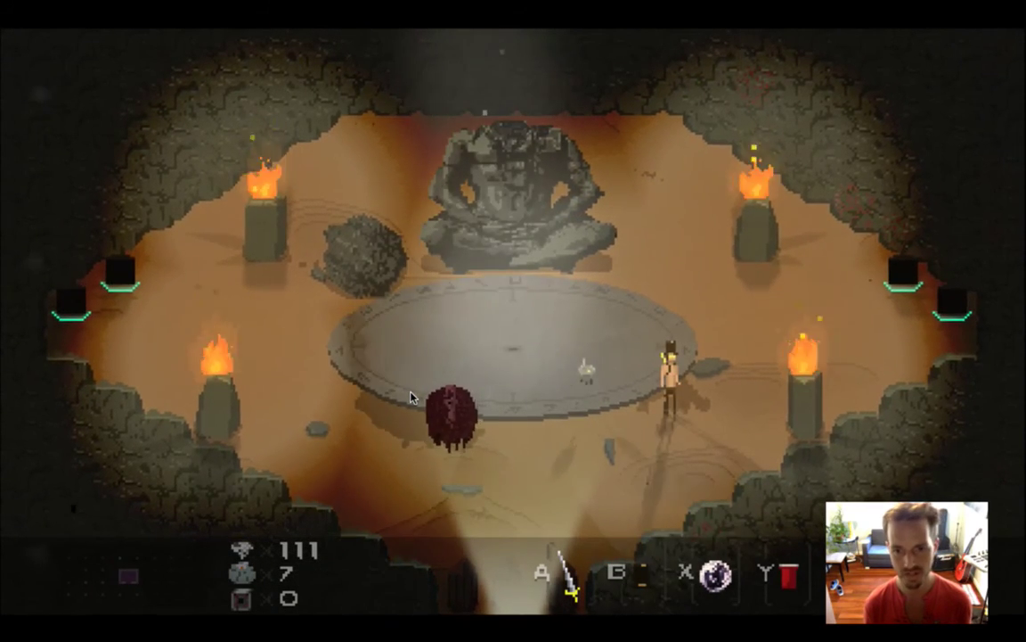
key(Down)
key(Left)
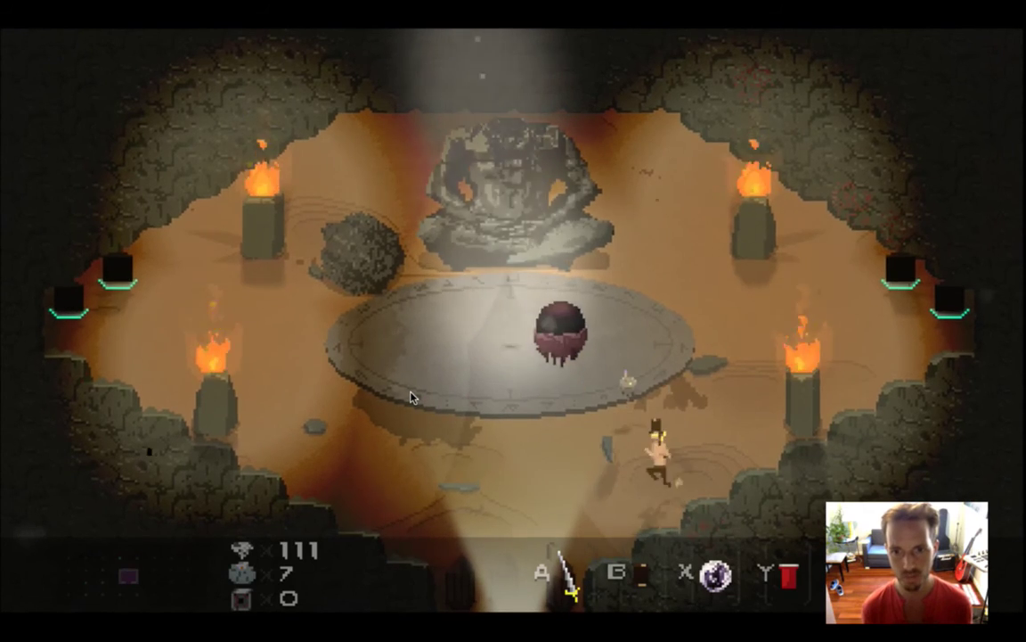
Fight the Raaz boss with the sword, striking it repeatedly until it is destroyed, to test its hit and debris effects
key(a)
key(Left)
key(Up)
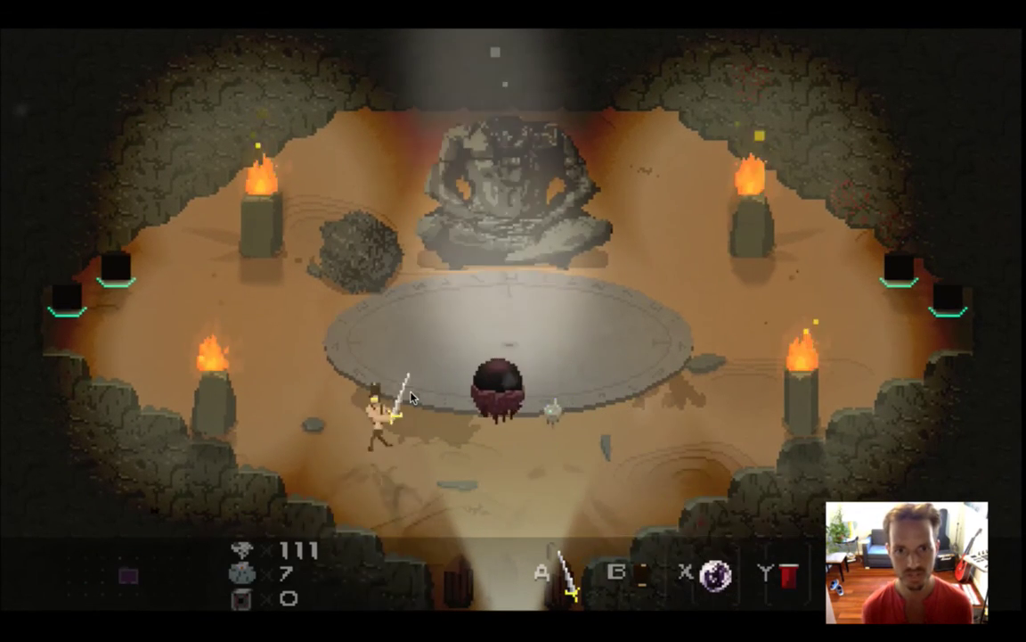
key(a)
key(Down)
key(Right)
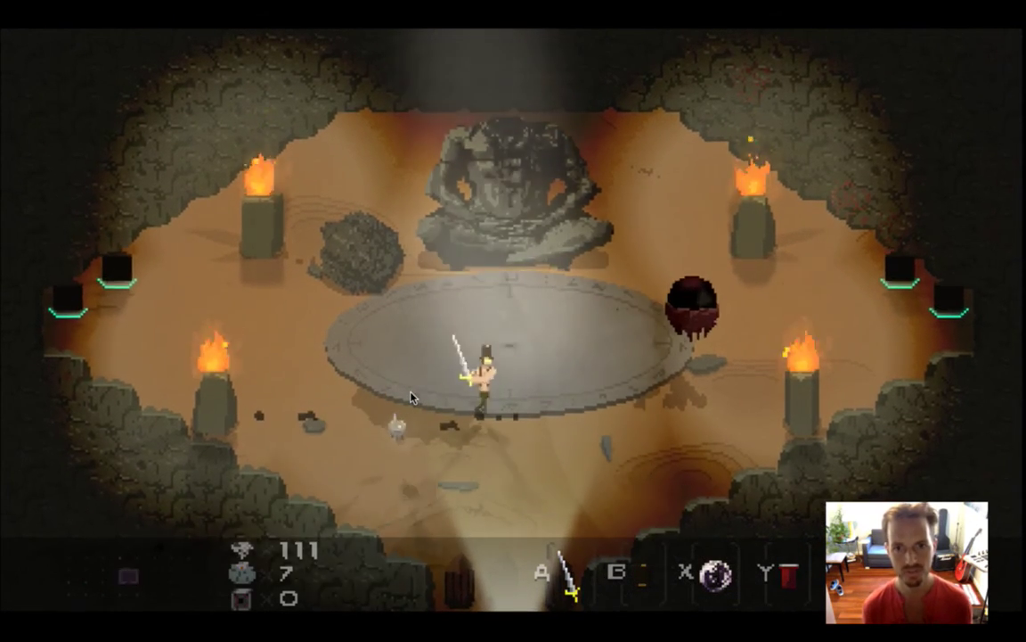
key(Up)
key(a)
key(Down)
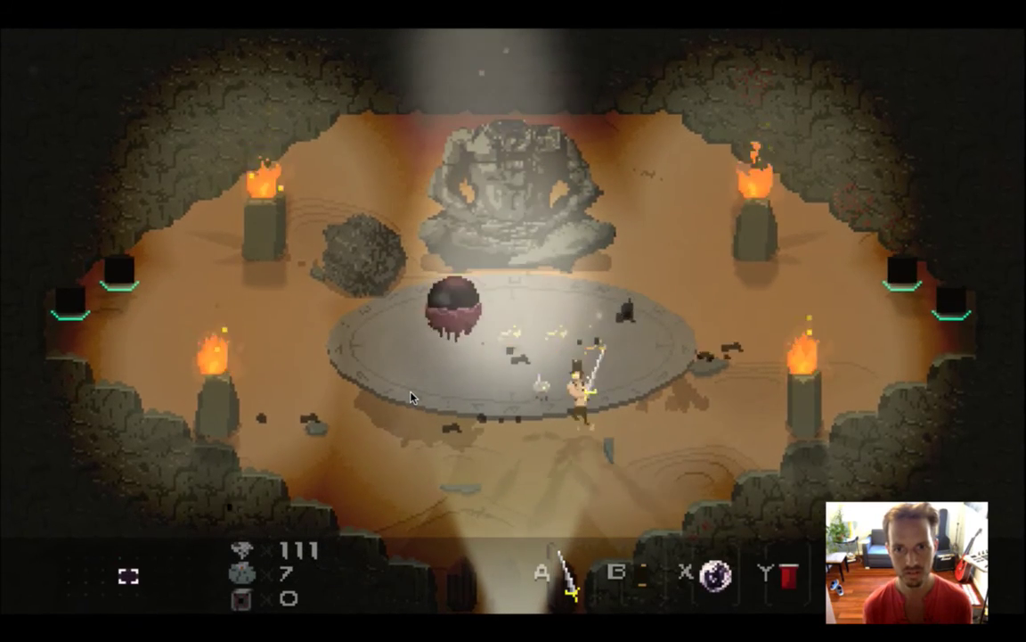
key(Left)
key(Up)
key(a)
key(Down)
key(Up)
key(Right)
key(a)
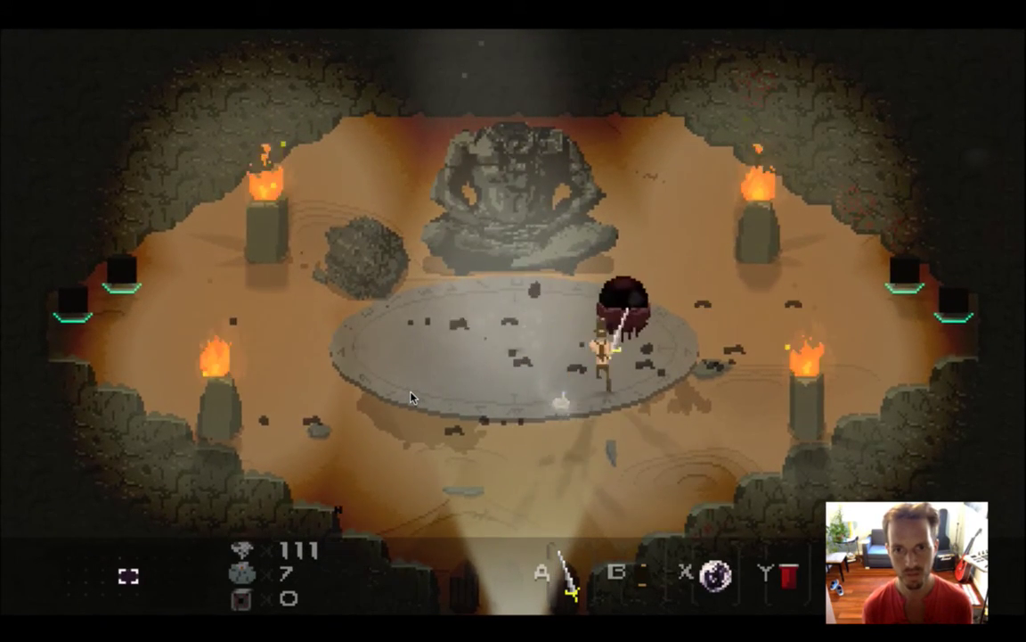
key(a)
key(Down)
key(Left)
key(Up)
key(a)
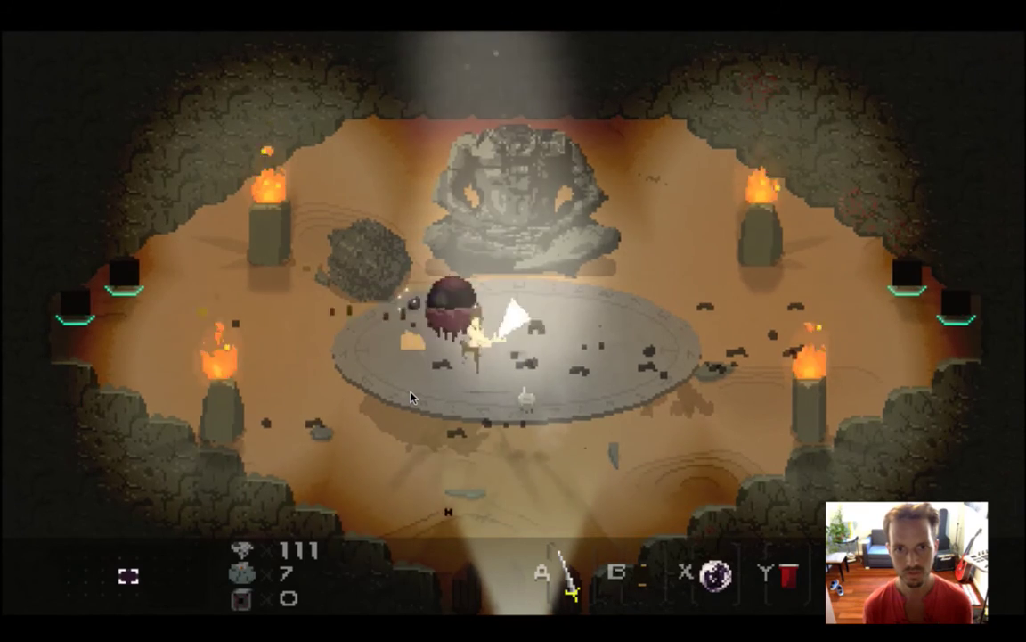
key(Down)
key(a)
key(Right)
key(Up)
key(a)
key(Down)
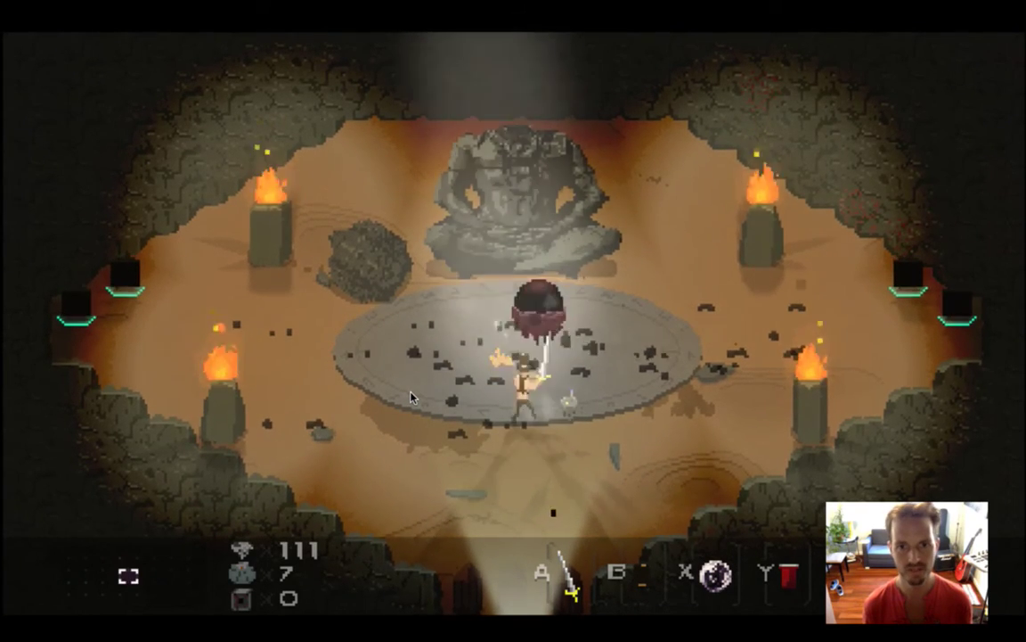
key(Up)
key(a)
key(Down)
key(a)
key(Left)
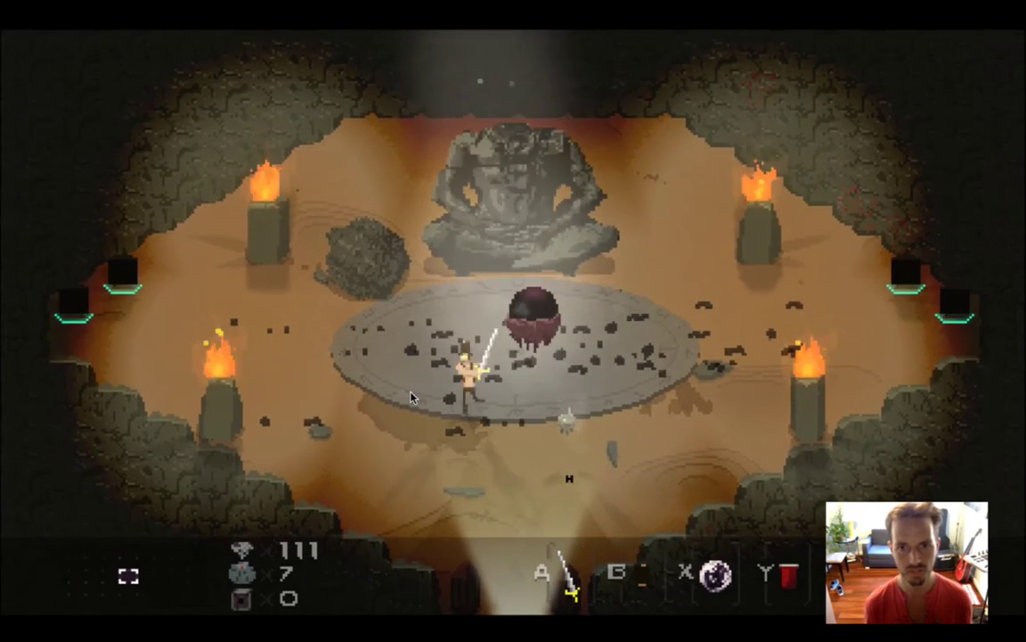
key(Up)
key(a)
key(Down)
key(Right)
key(Up)
key(a)
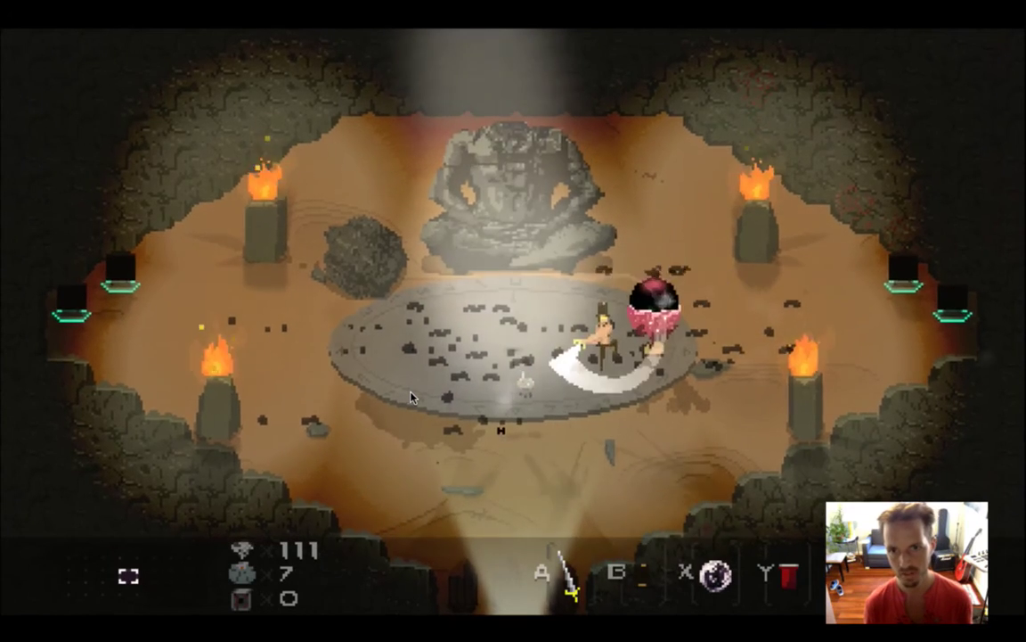
key(Down)
key(Up)
key(a)
key(Left)
key(Down)
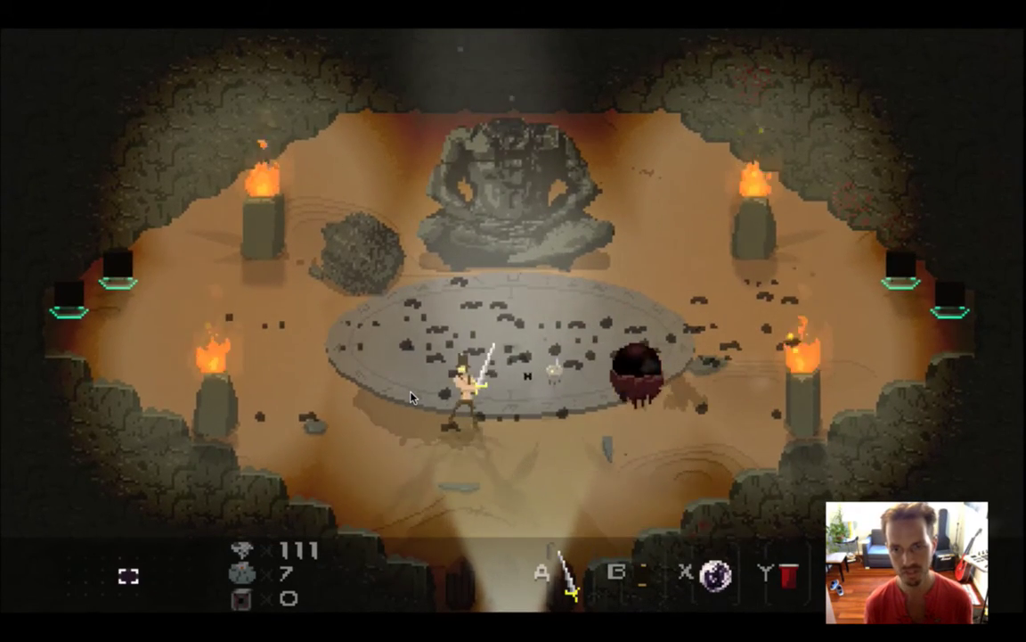
key(Up)
key(a)
key(Down)
key(Right)
key(Up)
key(a)
key(Down)
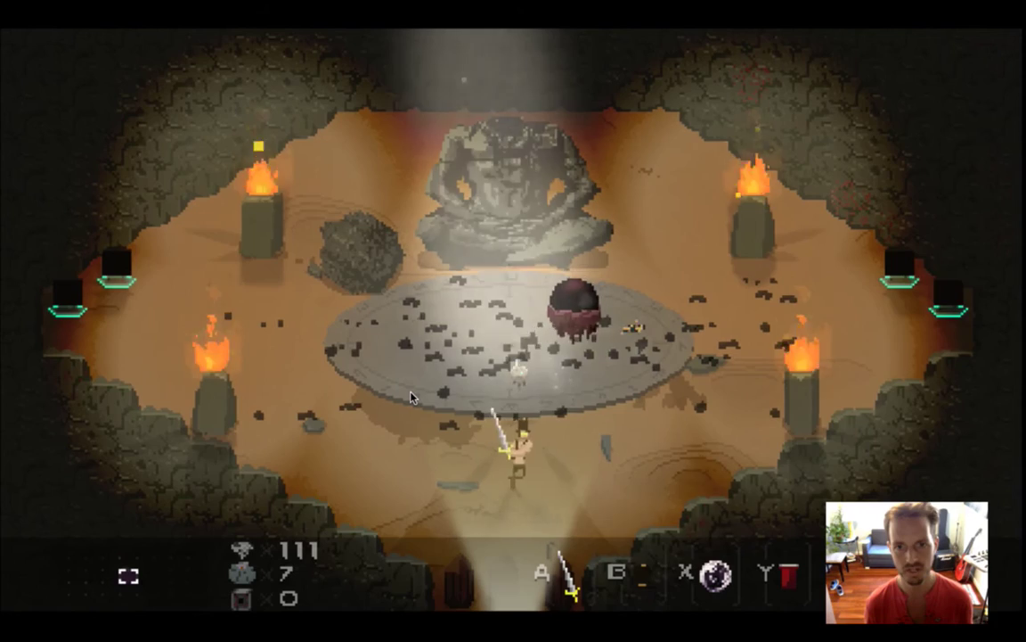
key(Up)
key(a)
key(Down)
key(Up)
key(a)
key(Down)
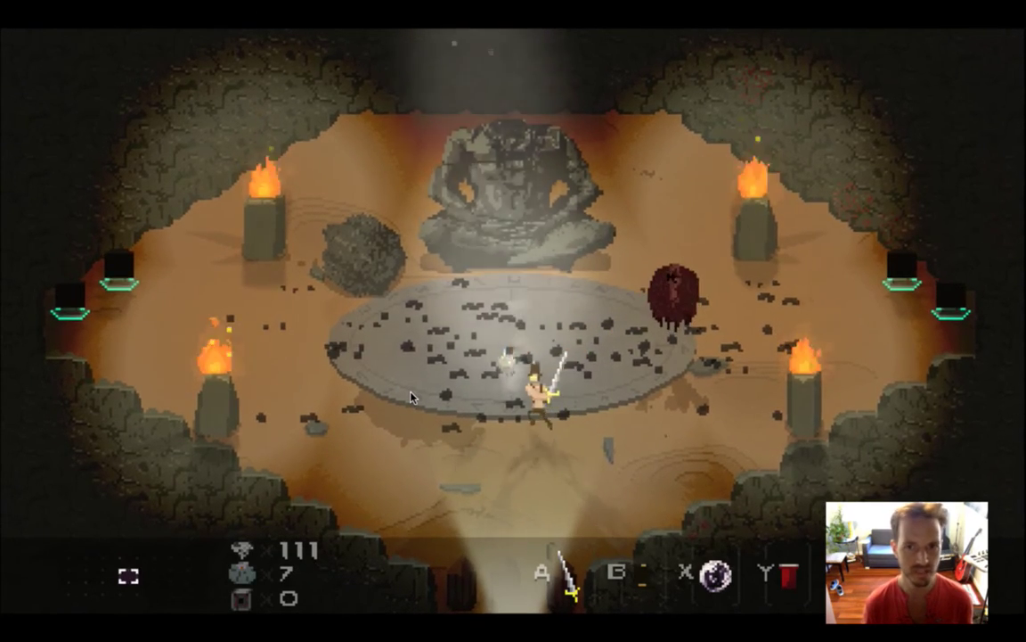
key(Left)
key(Up)
key(Right)
key(Left)
key(Right)
key(Up)
key(a)
key(Left)
key(Down)
key(Right)
key(a)
key(Left)
key(Down)
key(Right)
key(Right)
key(Up)
key(a)
key(Down)
key(a)
key(Left)
key(a)
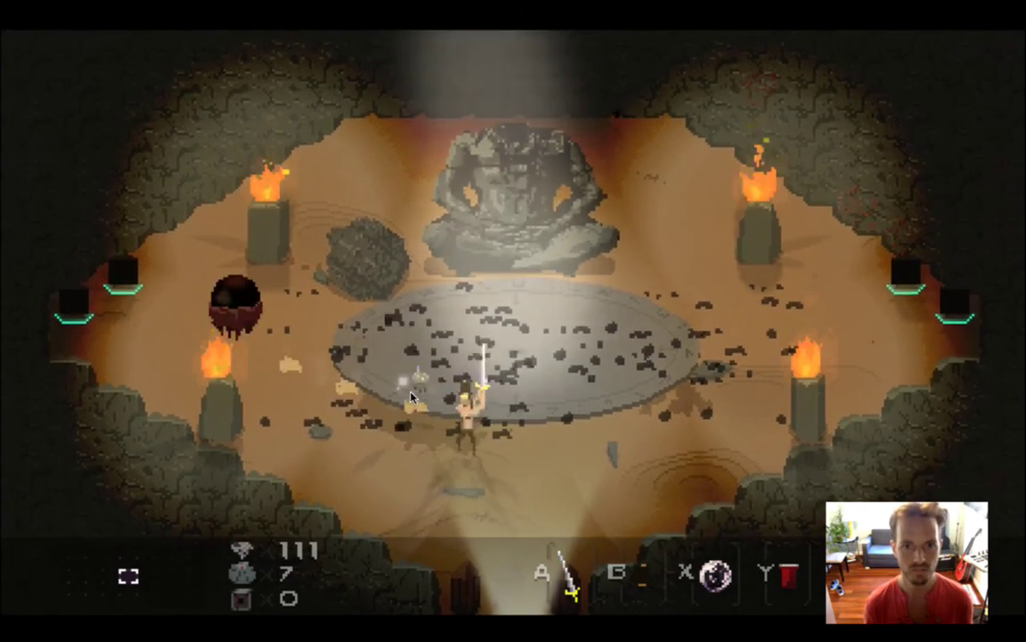
key(Down)
key(Right)
key(Up)
key(a)
key(Down)
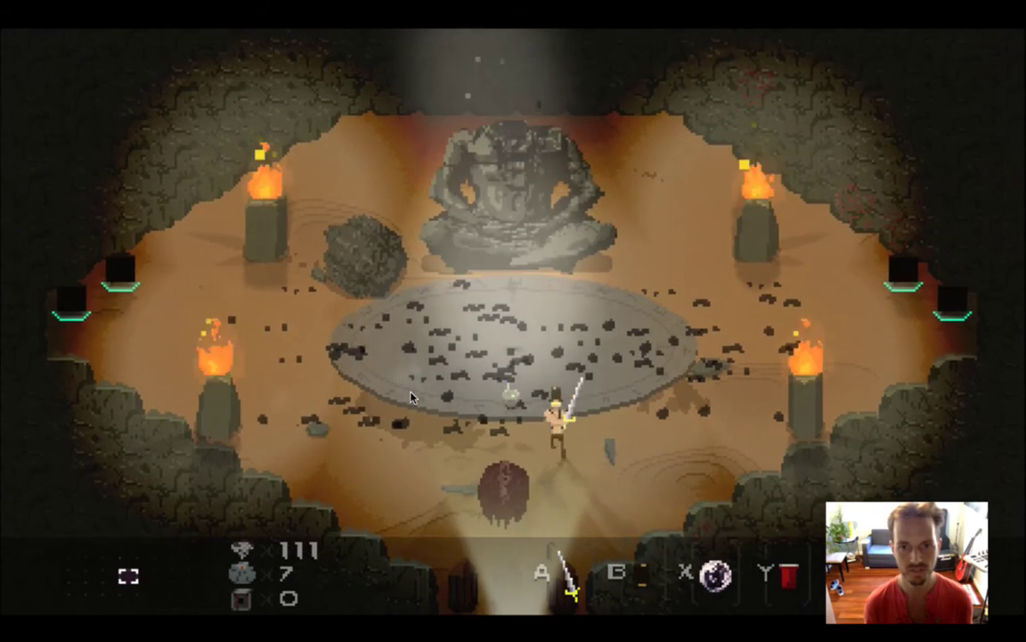
key(Right)
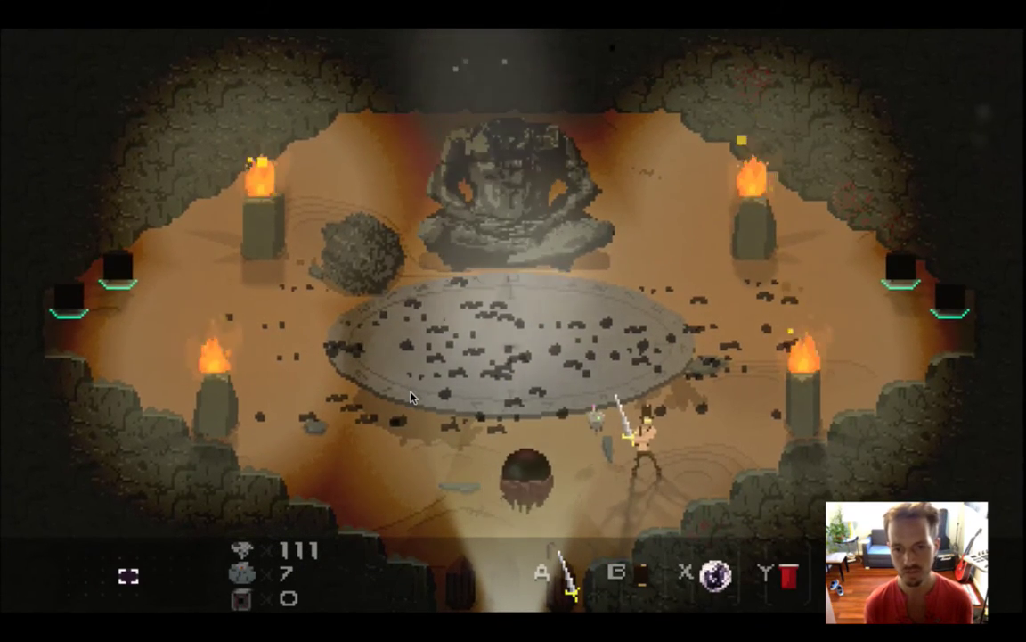
key(Up)
key(a)
key(Down)
key(Left)
key(a)
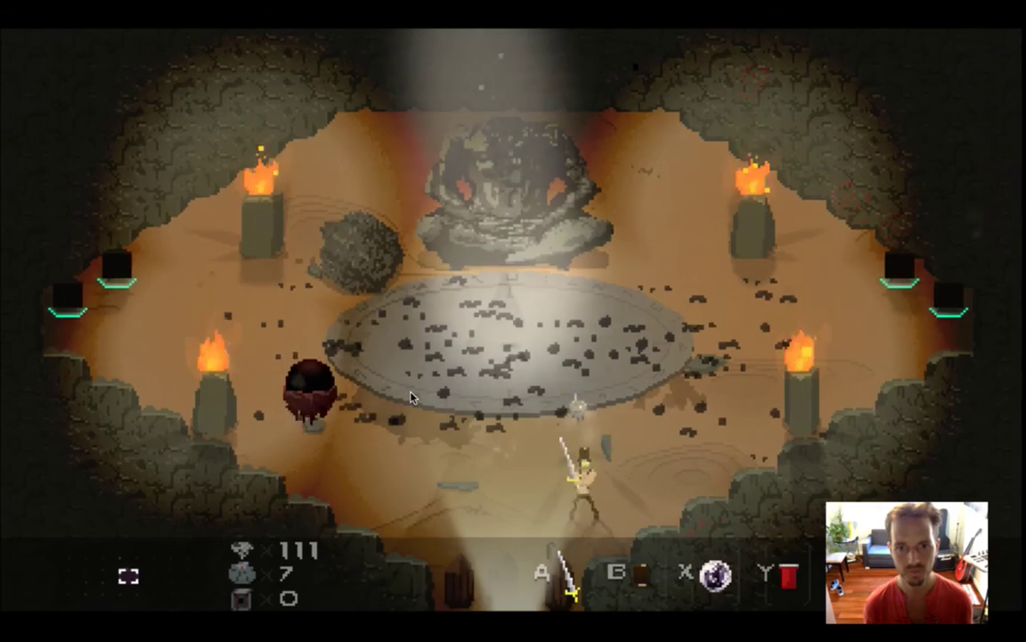
Move the hero clear of the boss's explosion, examine the remains from around the arena and quit the game
key(Right)
key(Up)
key(Right)
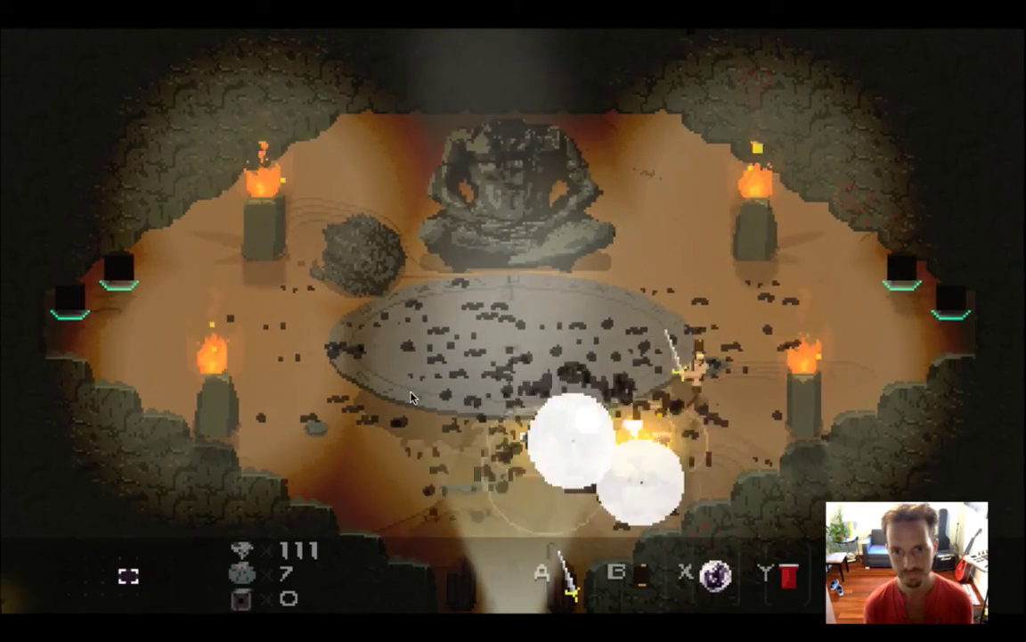
key(Up)
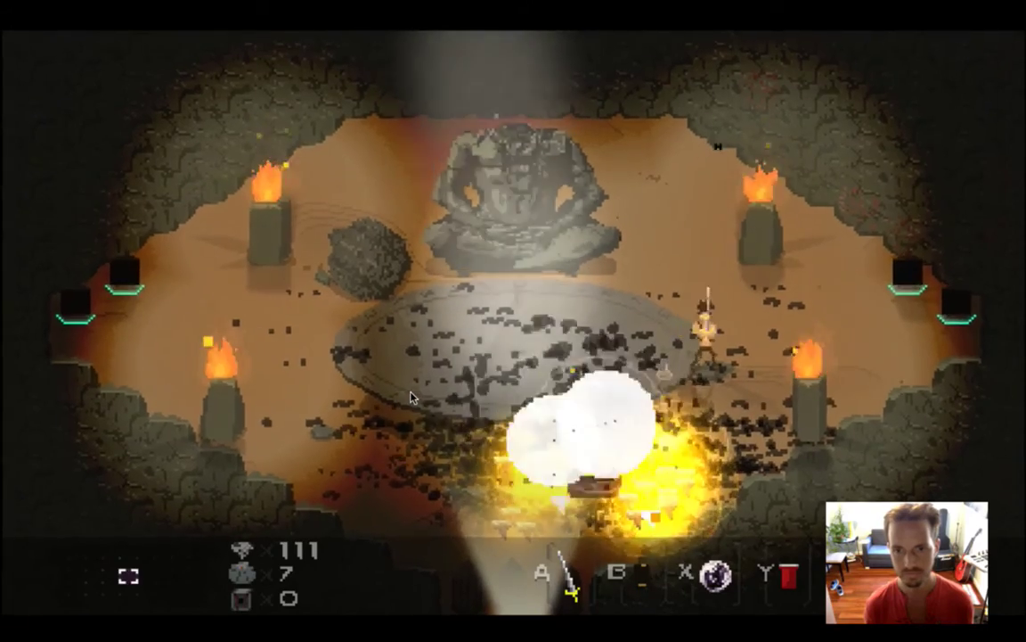
key(Left)
key(Left)
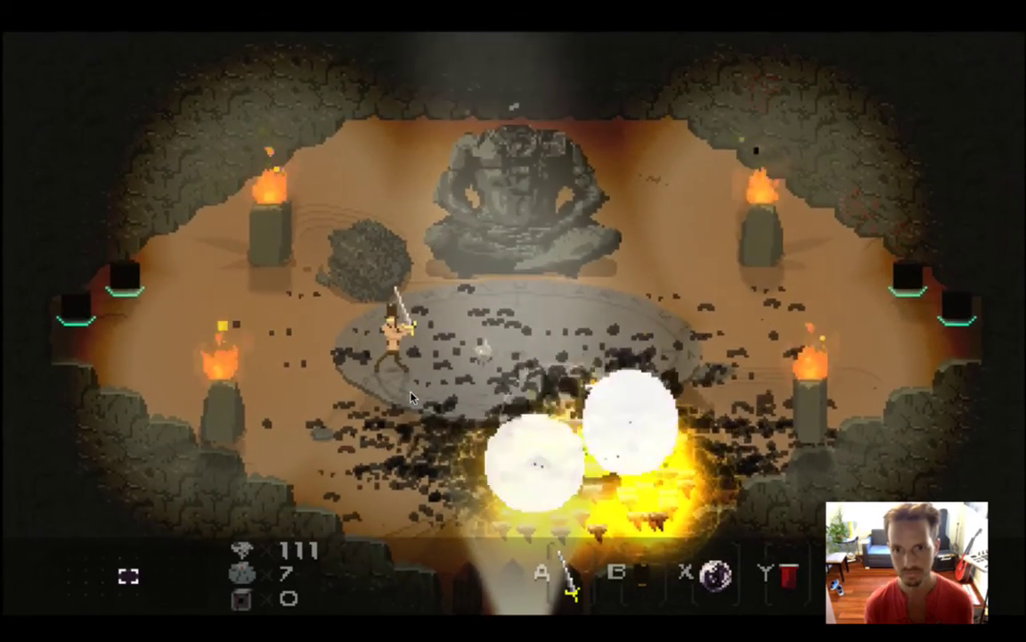
key(Right)
key(Down)
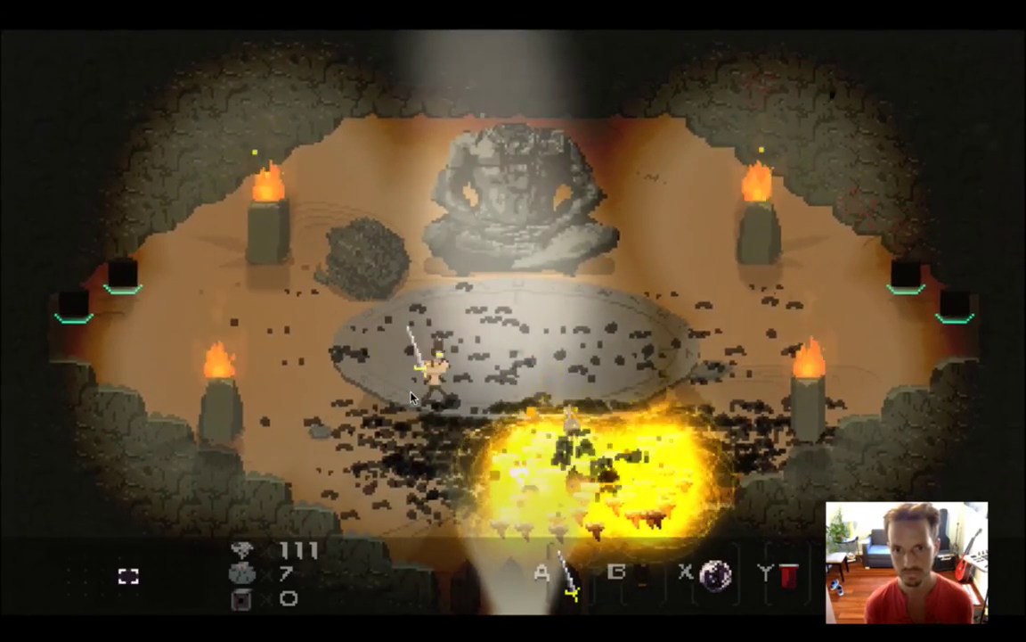
key(Left)
key(Up)
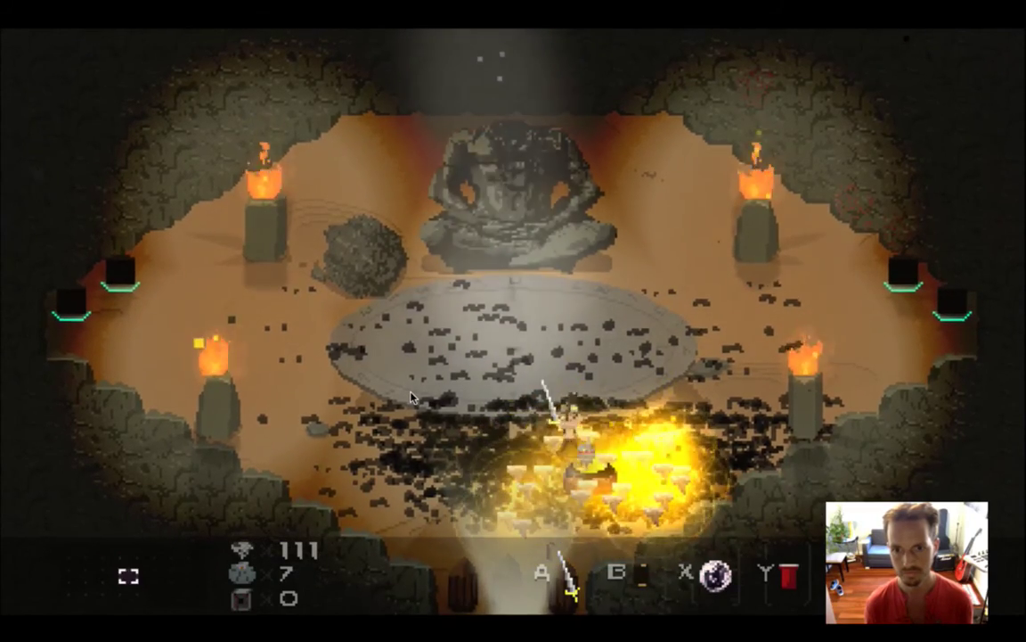
key(Down)
key(Left)
key(Right)
key(Up)
key(Left)
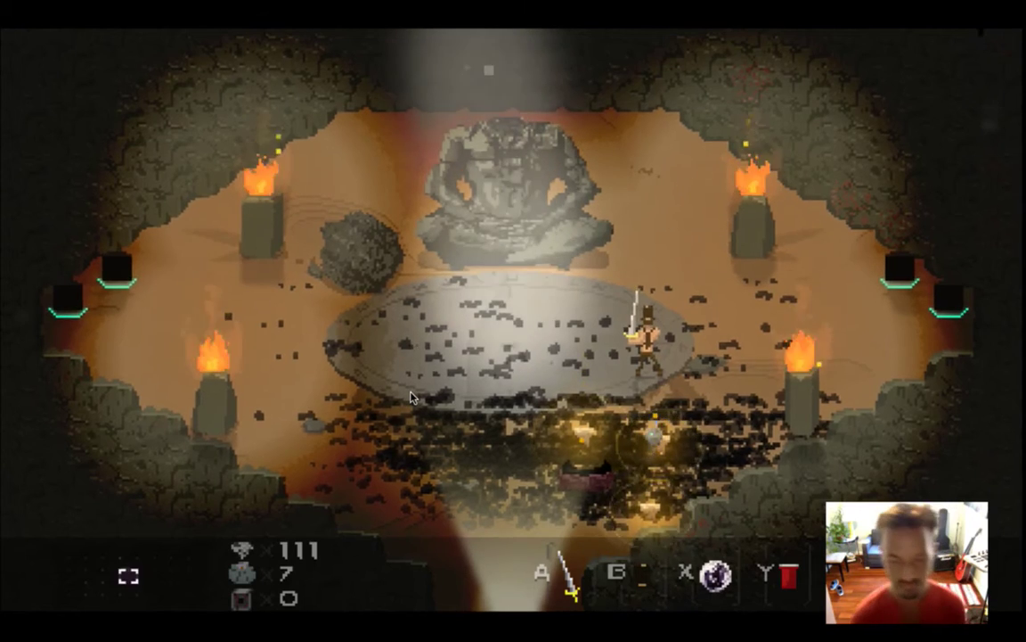
key(super+q)
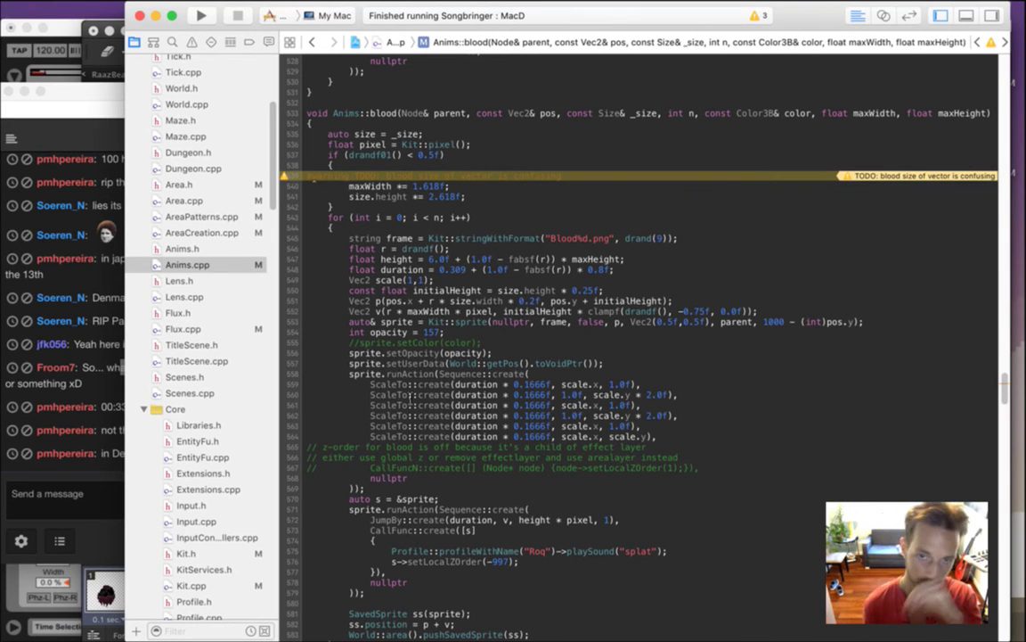
Read the latest messages in the Twitch chat window
click(112, 406)
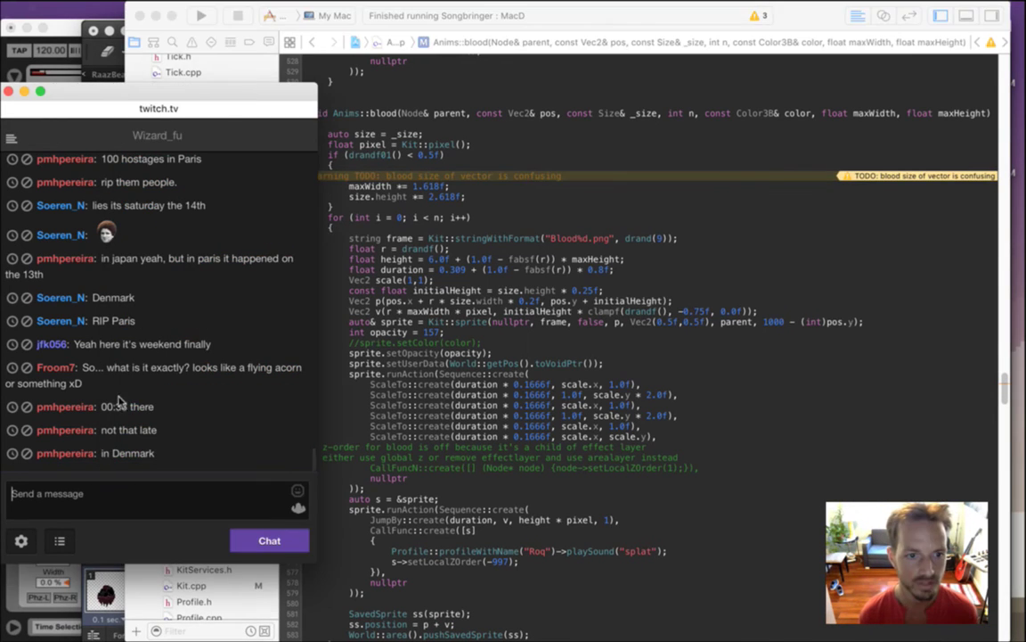
click(507, 303)
key(super+Tab)
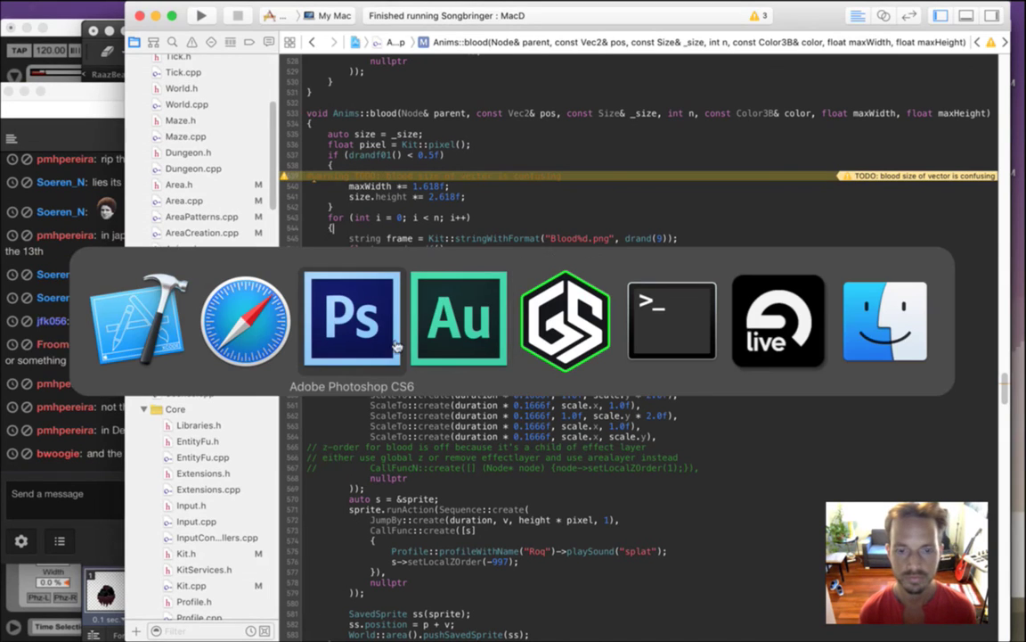
click(105, 478)
drag(87, 453, 144, 462)
click(156, 457)
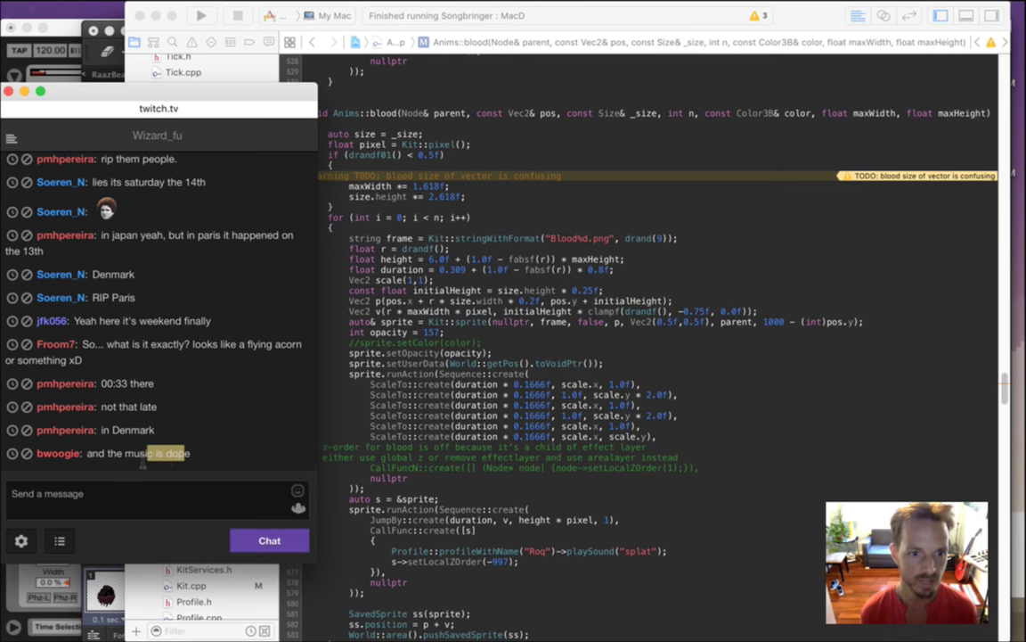
Switch to Ableton Live and open the recent set Boss.als, saving the changes to the Raaz set
key(super+Tab)
key(super+Tab)
key(super+Tab)
key(super+Tab)
key(super+Tab)
key(super+Tab)
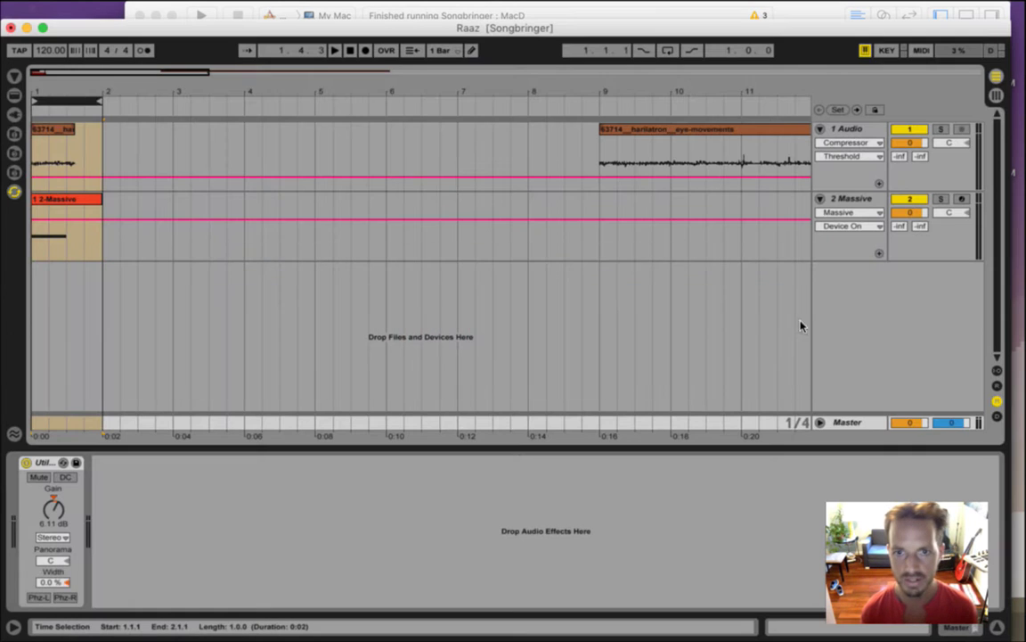
click(89, 9)
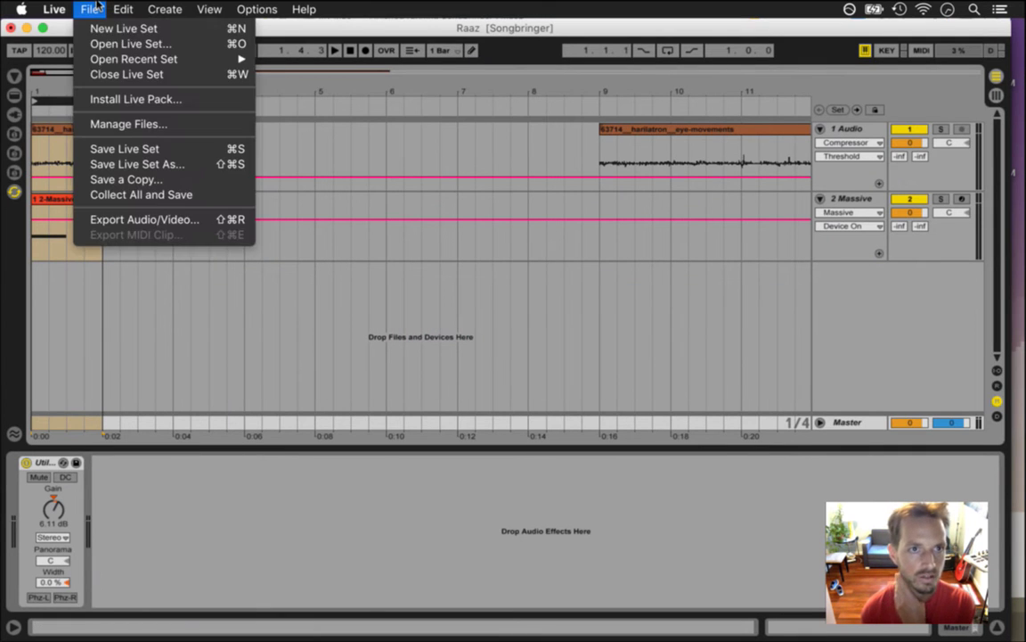
mouse_move(134, 60)
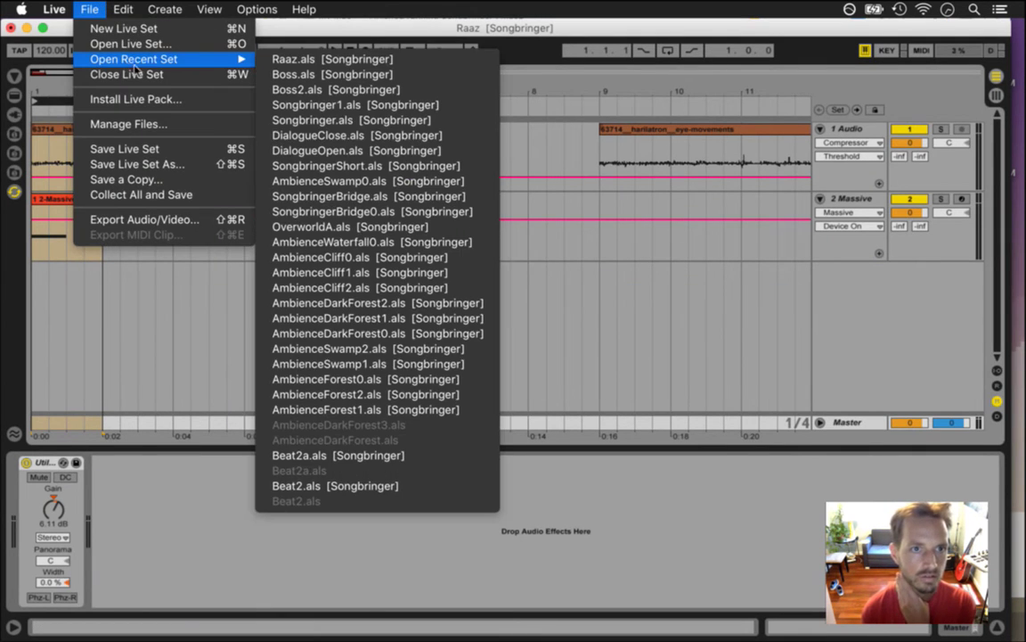
click(303, 76)
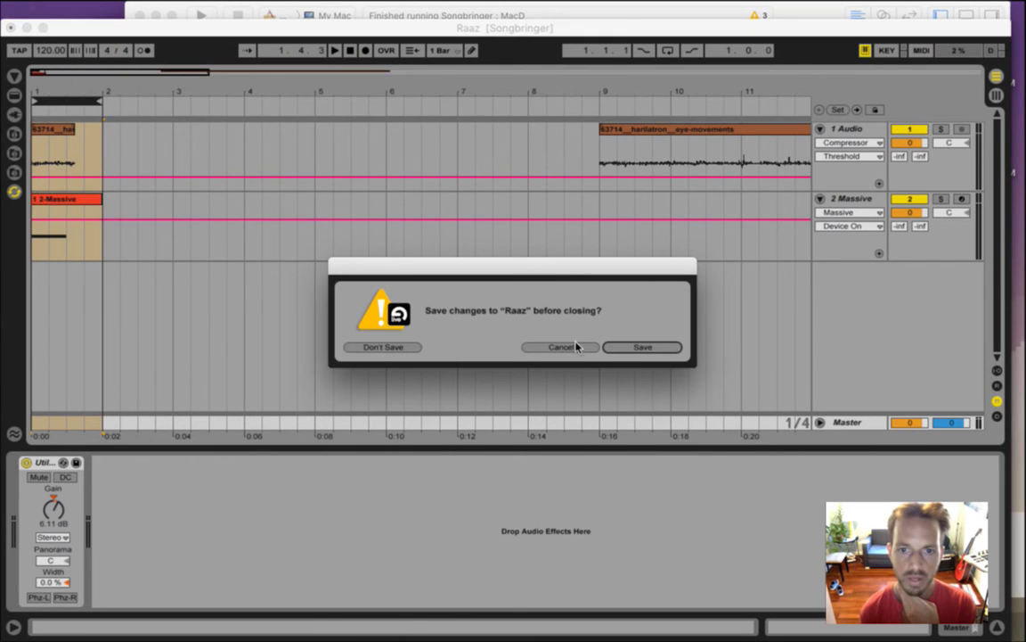
click(645, 353)
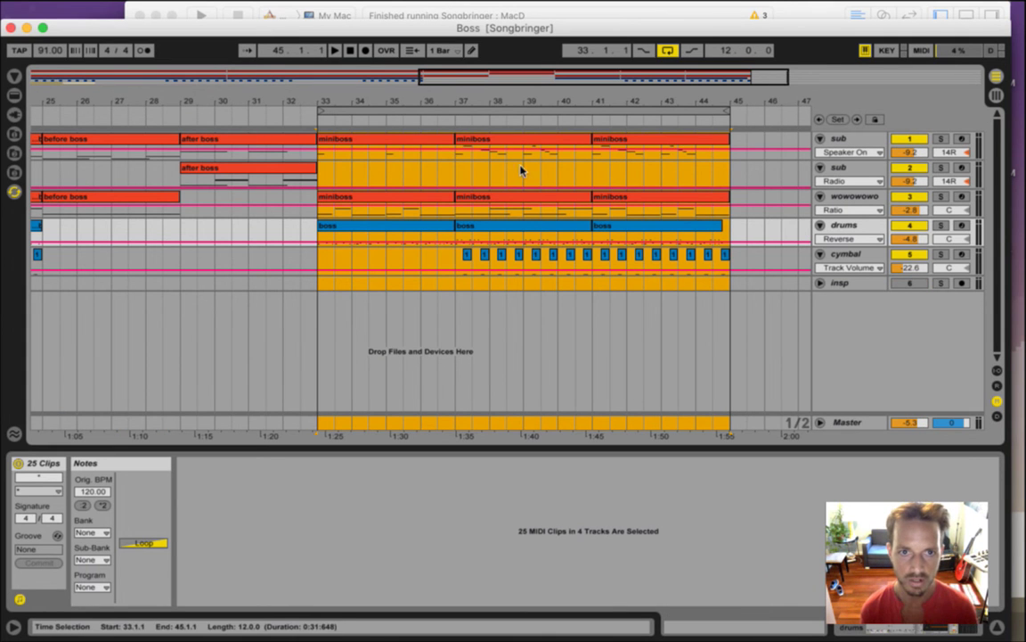
Check the Twitch chat, and play the looped miniboss section of the Boss set within view of the whole arrangement
key(super+Tab)
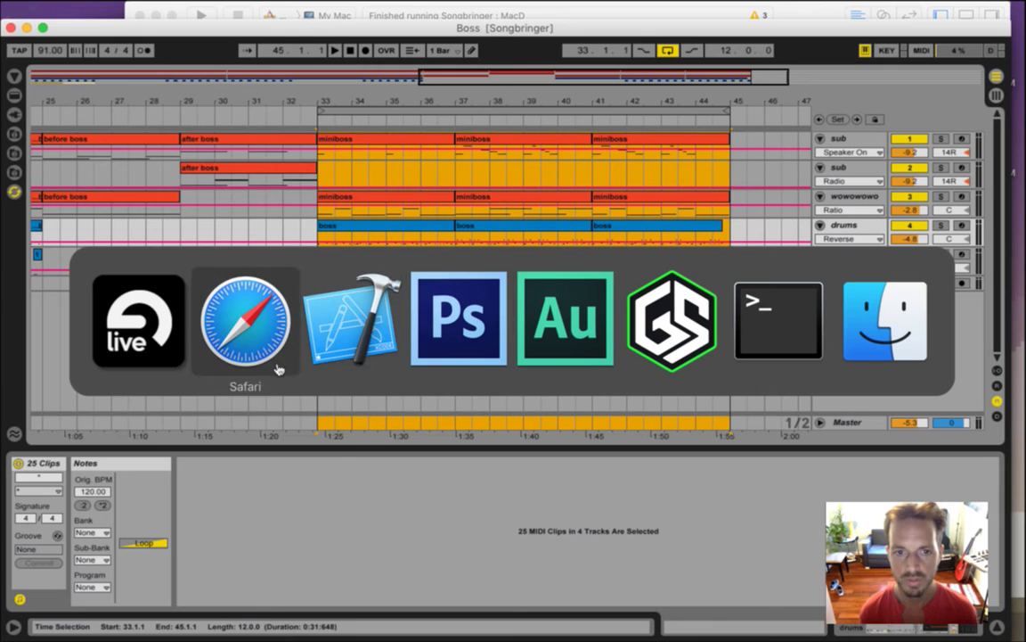
click(269, 343)
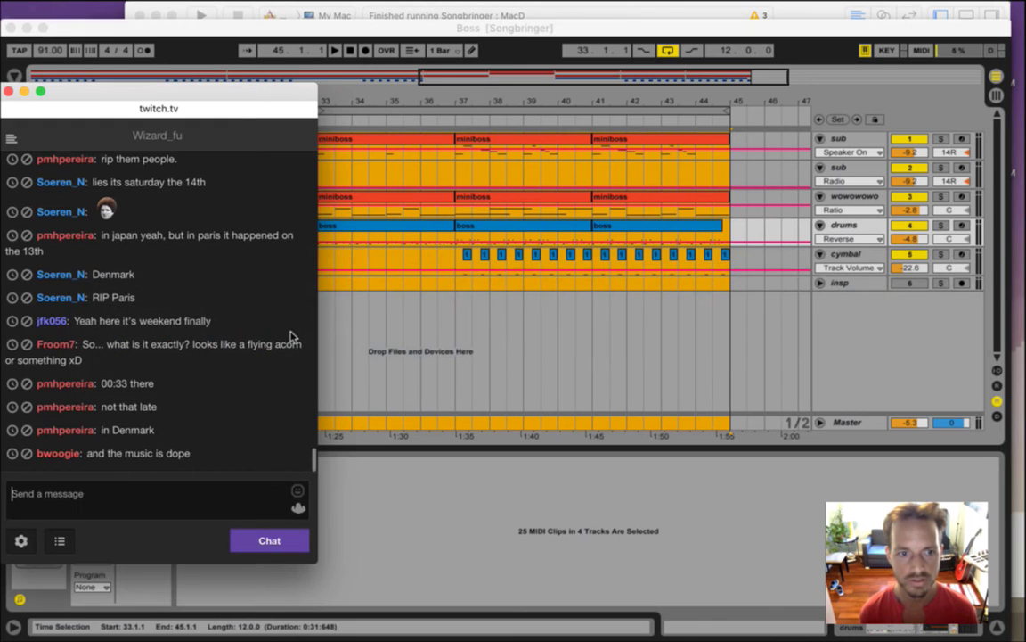
click(736, 32)
key(space)
drag(535, 29, 612, 39)
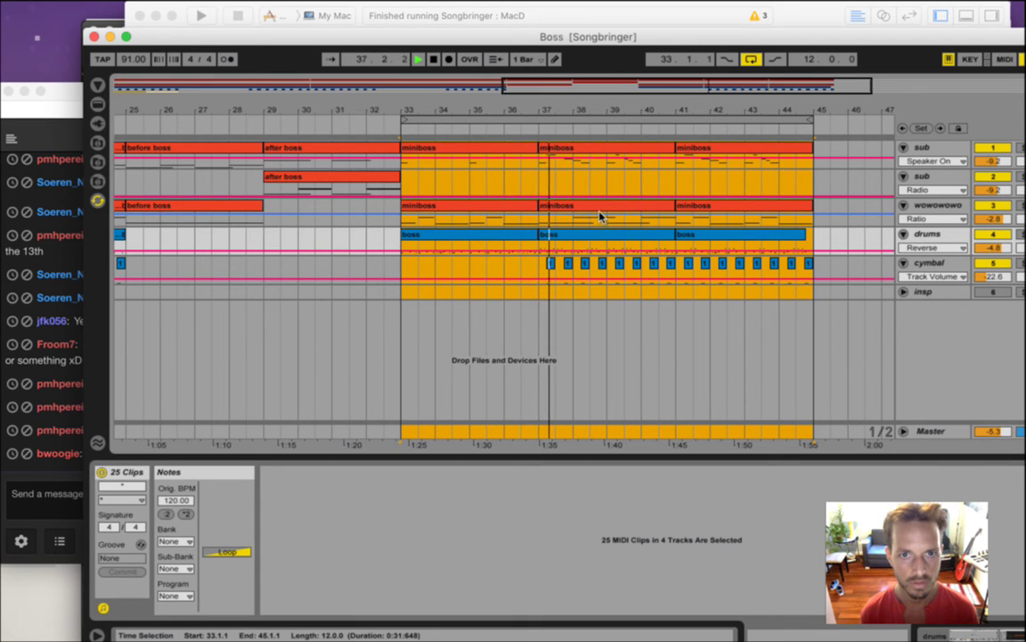
key(space)
drag(413, 92, 433, 48)
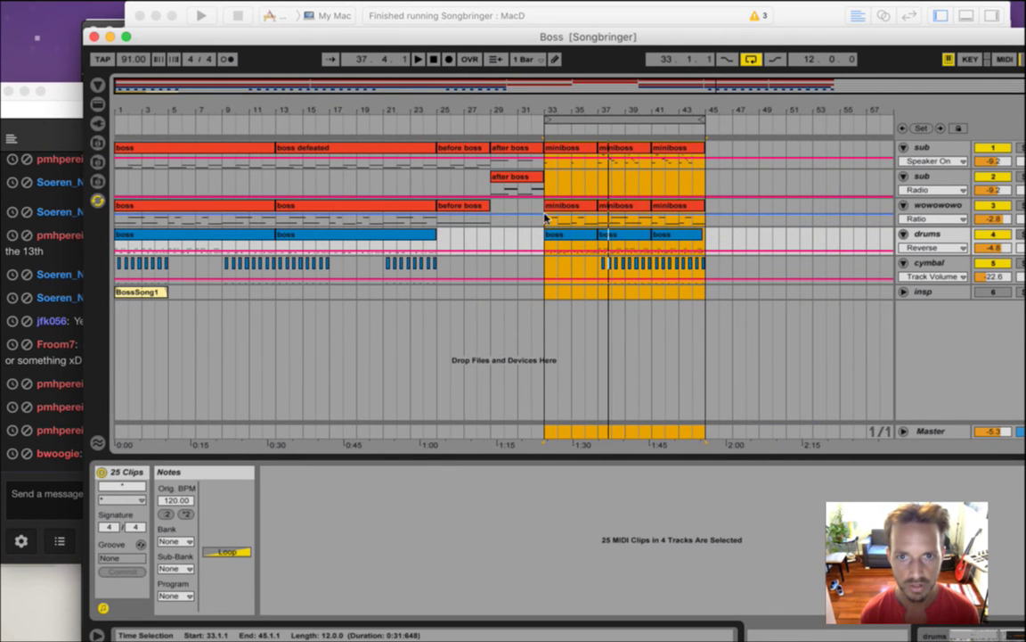
Try inserting a time signature change at bar 33, where the miniboss section starts, and remove it
click(537, 184)
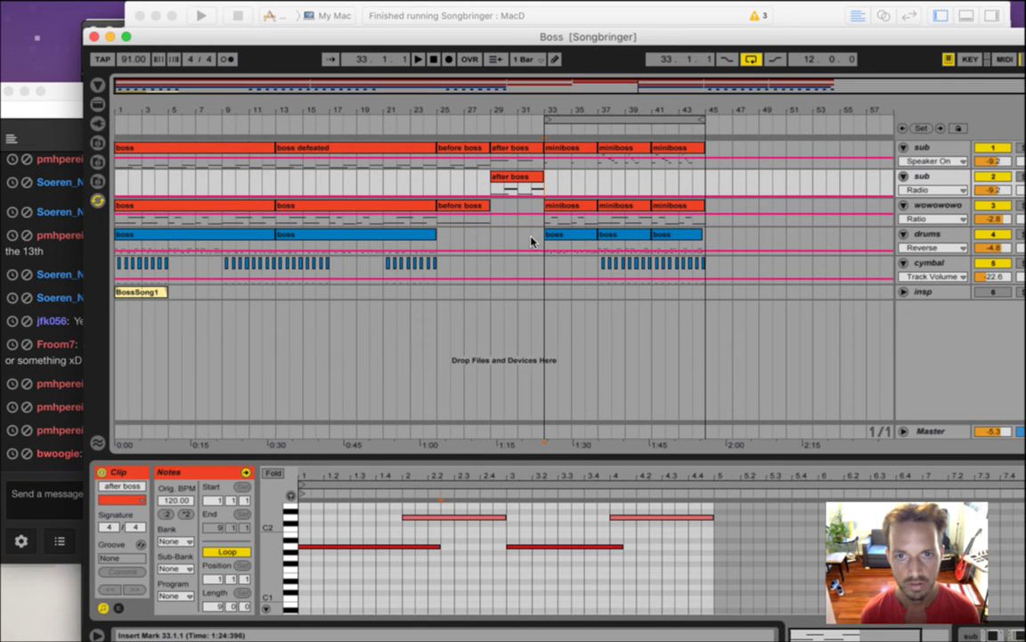
click(546, 138)
right_click(547, 135)
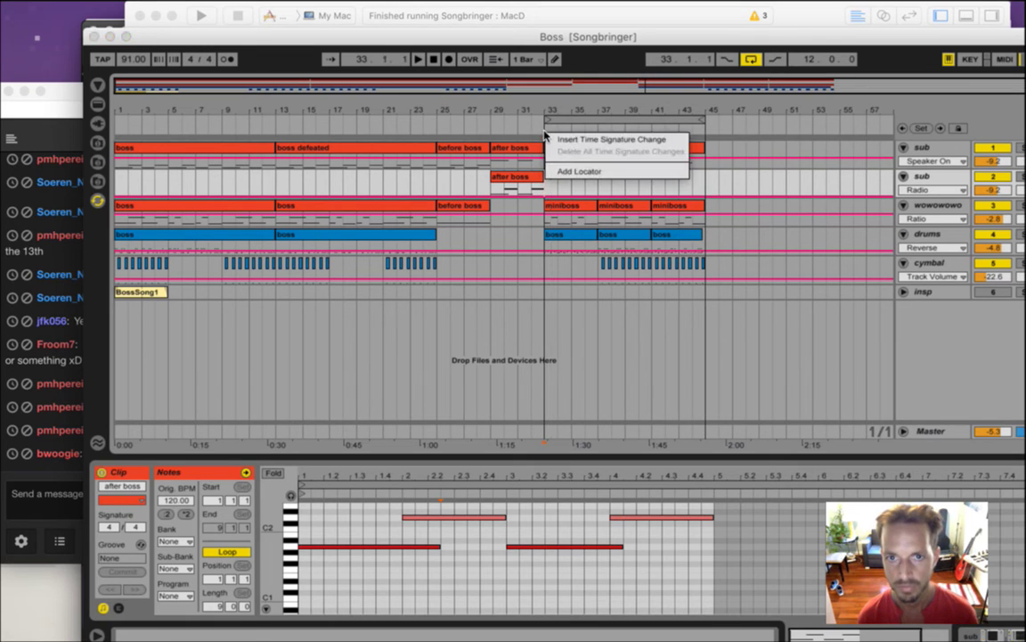
click(570, 139)
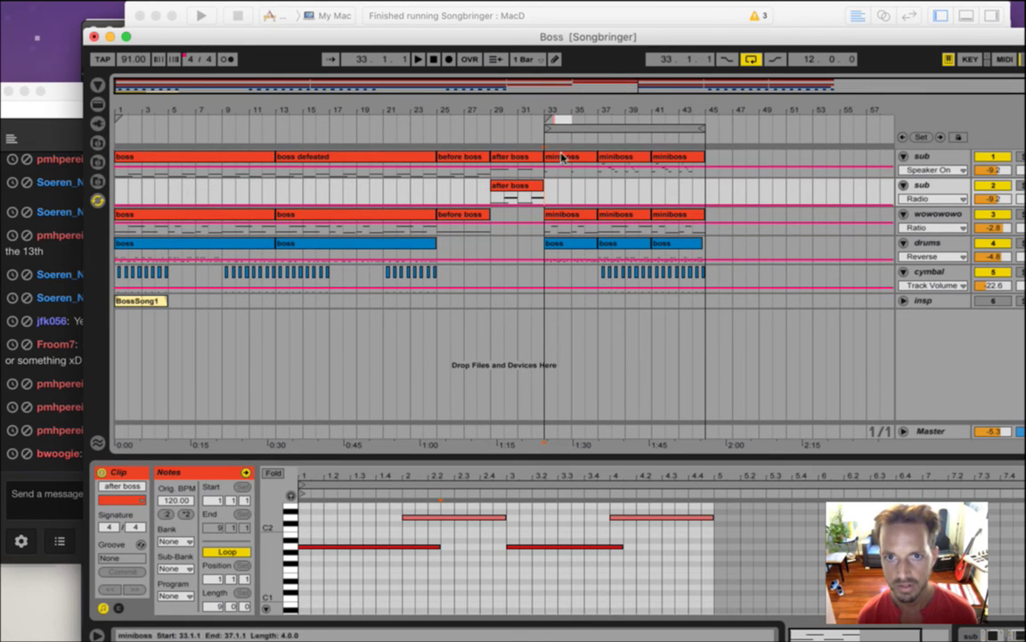
drag(553, 111, 571, 206)
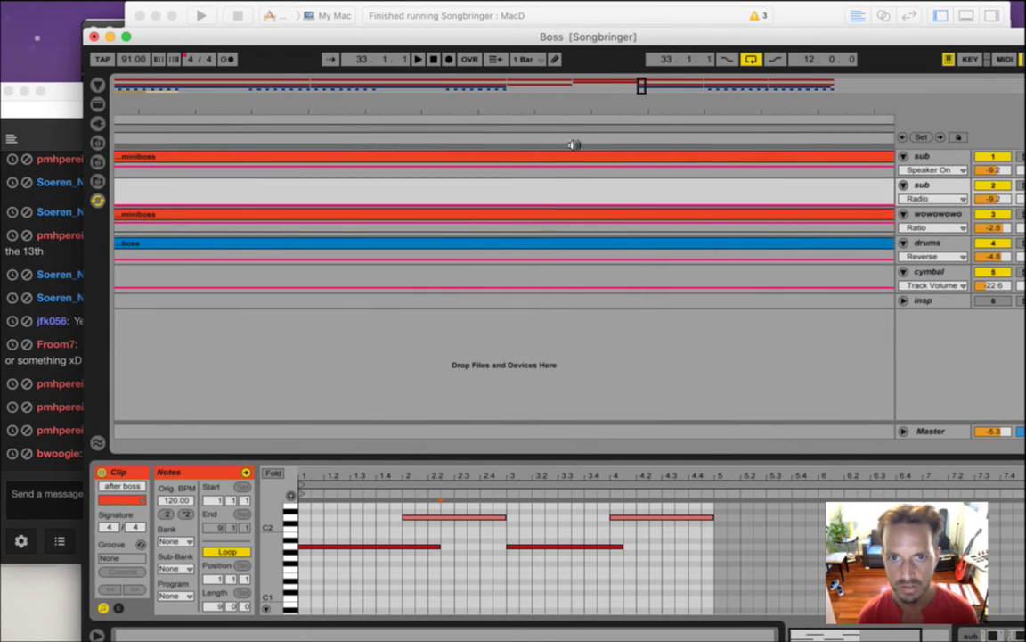
drag(554, 111, 545, 28)
drag(549, 111, 555, 83)
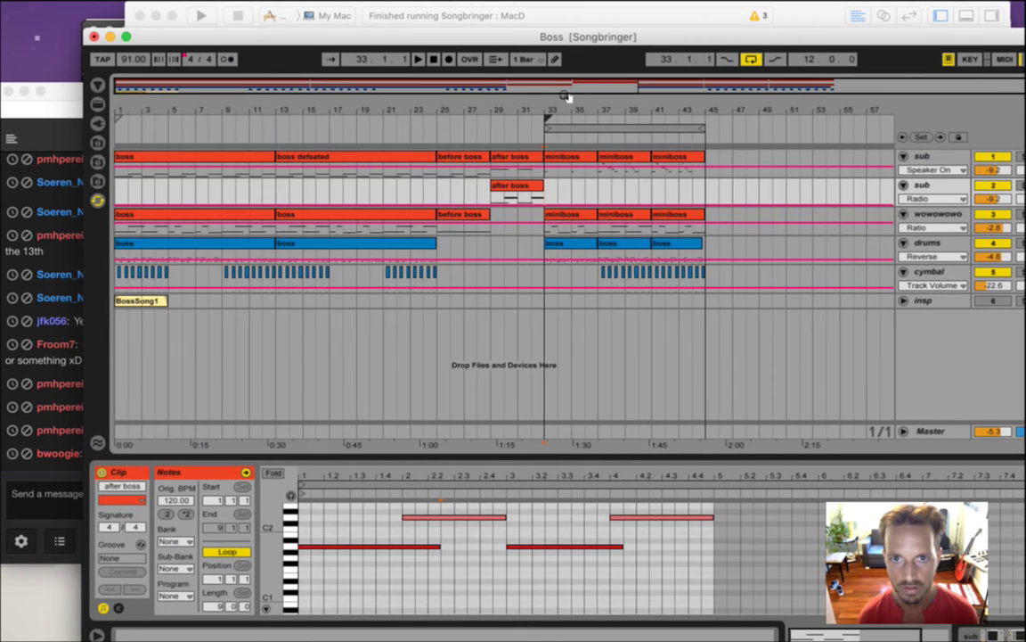
click(548, 121)
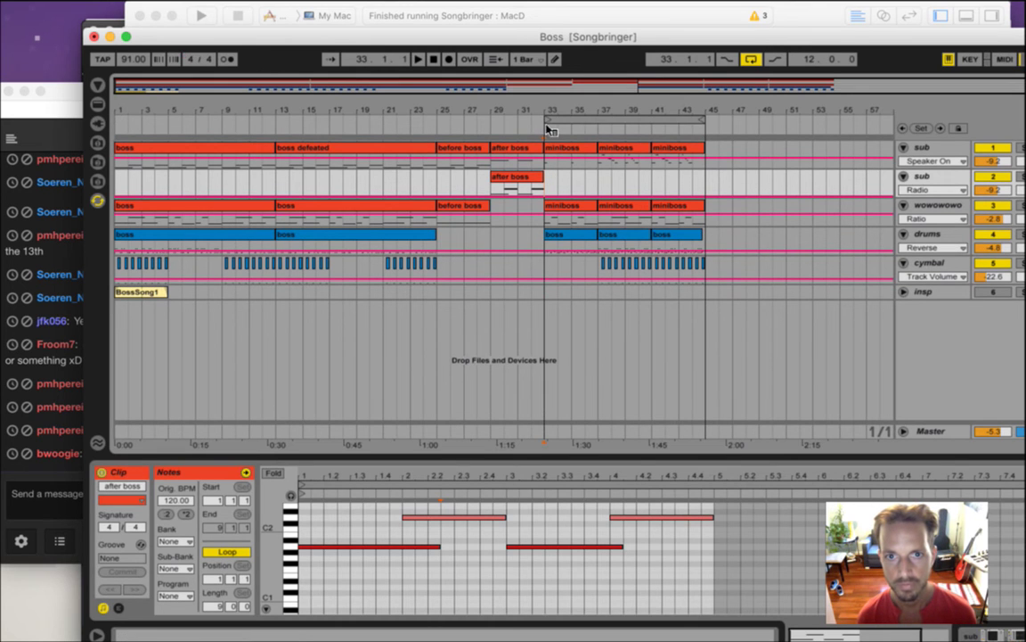
Try another time signature change at bar 33 and enter 69.5 for the one at the song start, and remove both
right_click(550, 131)
click(570, 134)
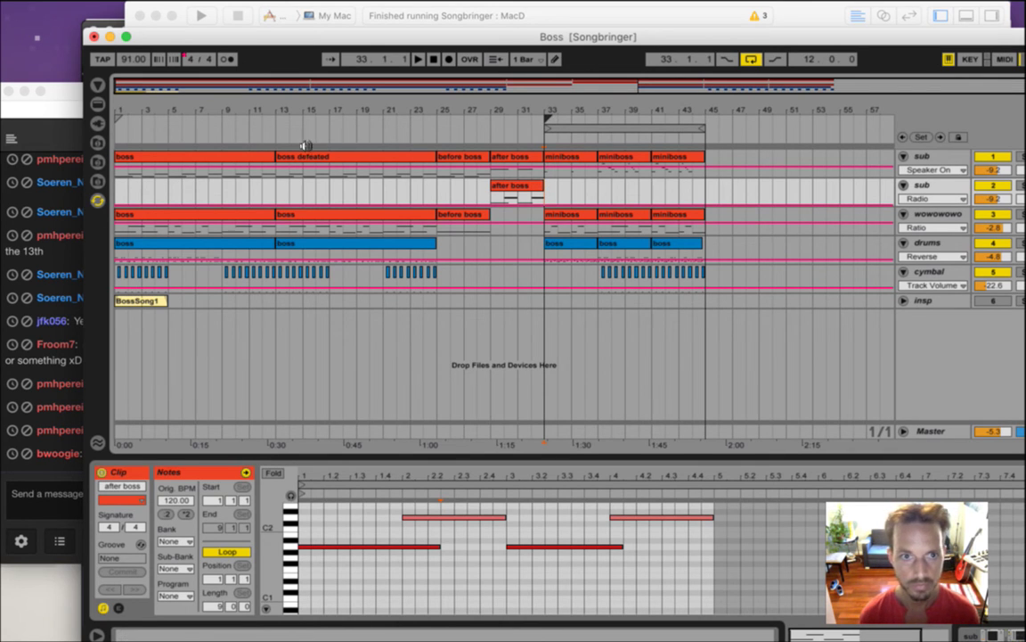
right_click(117, 120)
click(129, 125)
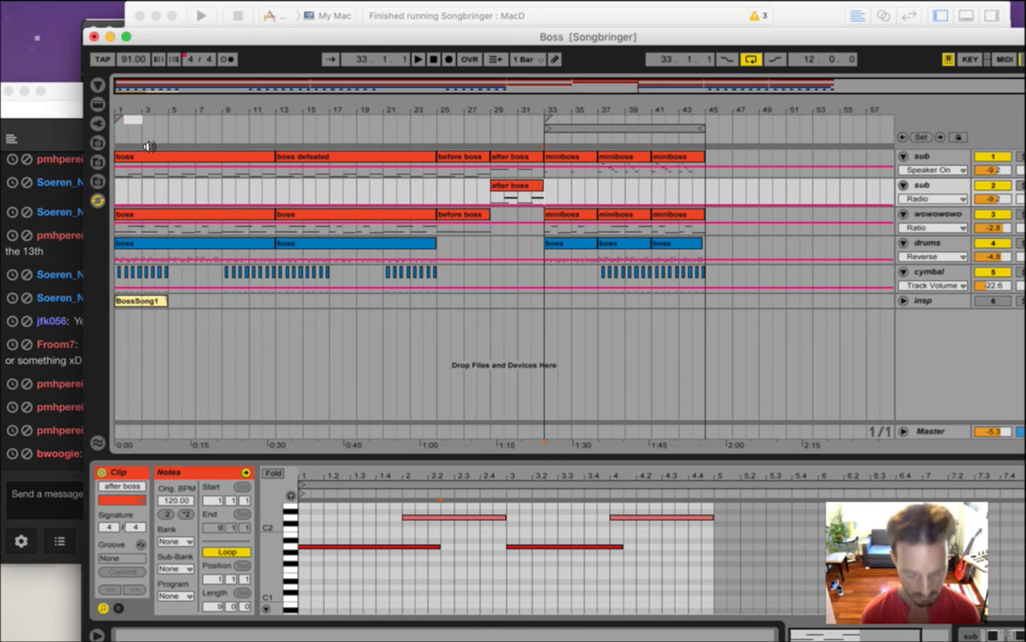
text(69.5)
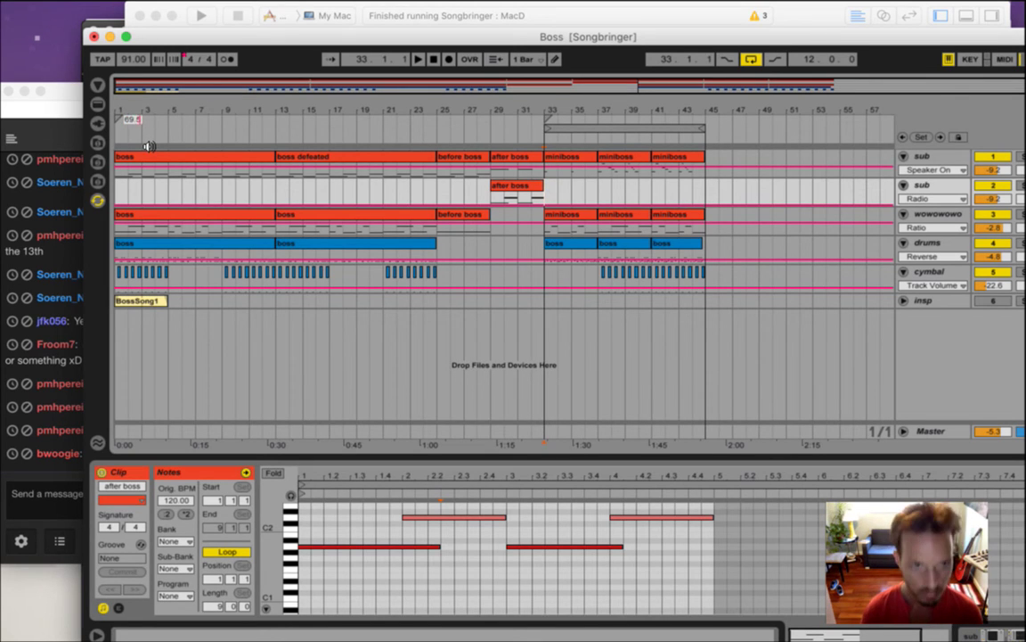
key(Return)
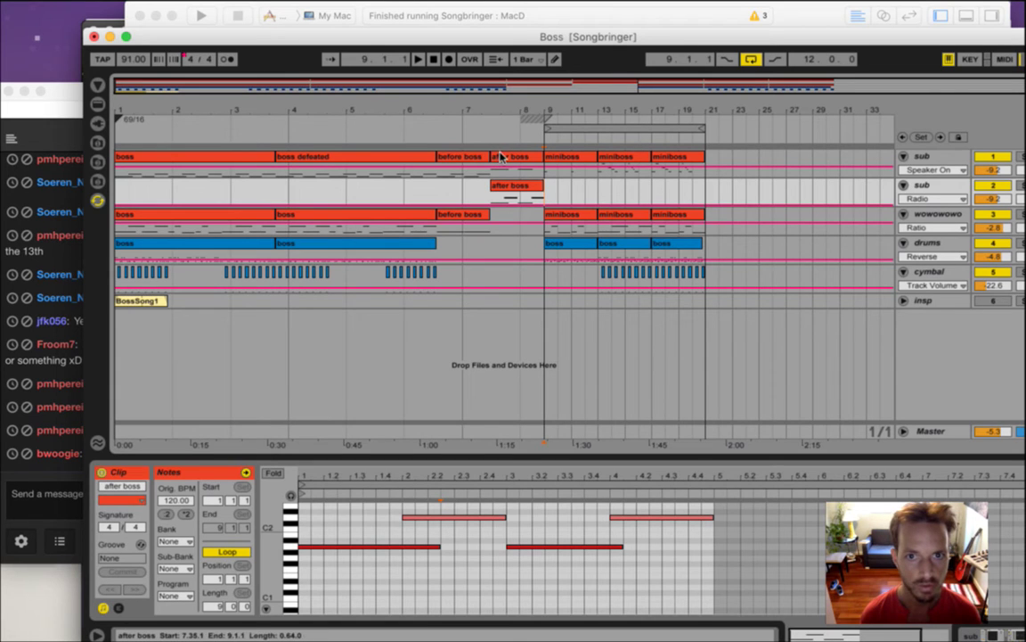
click(115, 142)
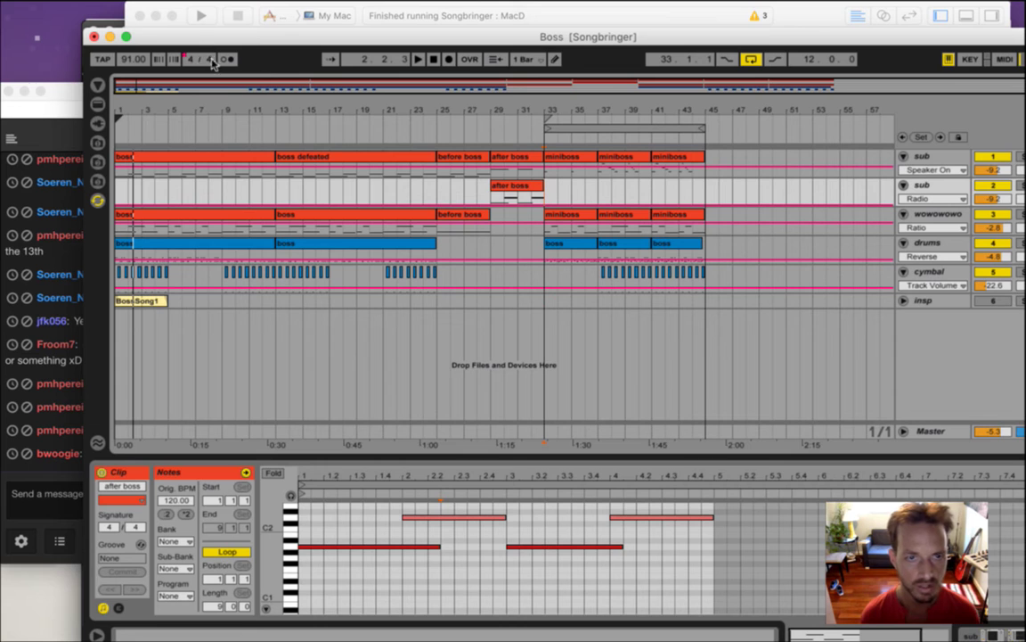
key(BackSpace)
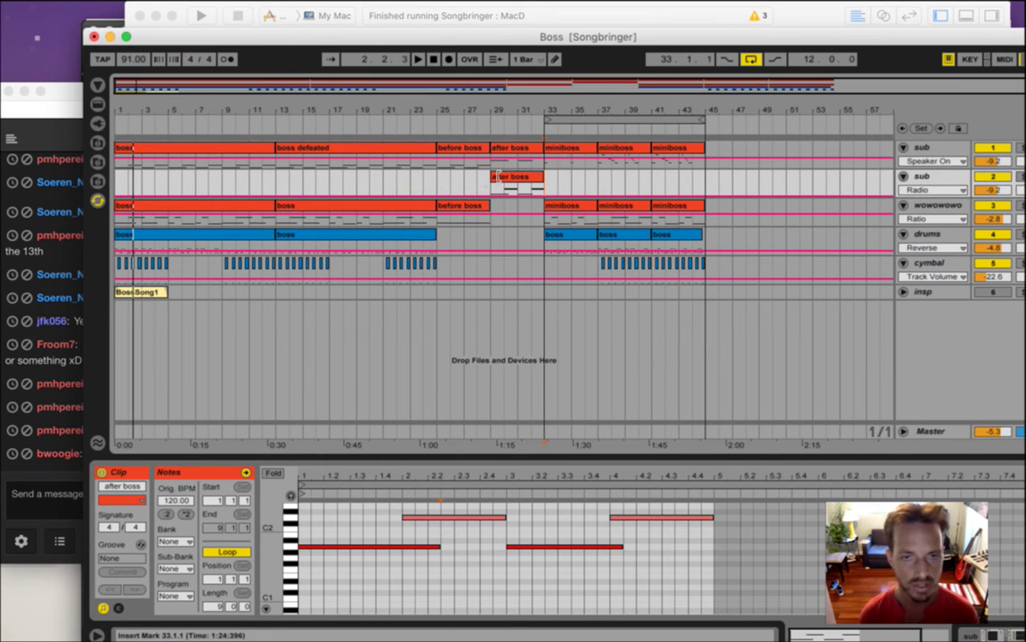
Recheck the Twitch chat, and select the miniboss loop range from bar 33 to 45 to inspect its options
click(69, 474)
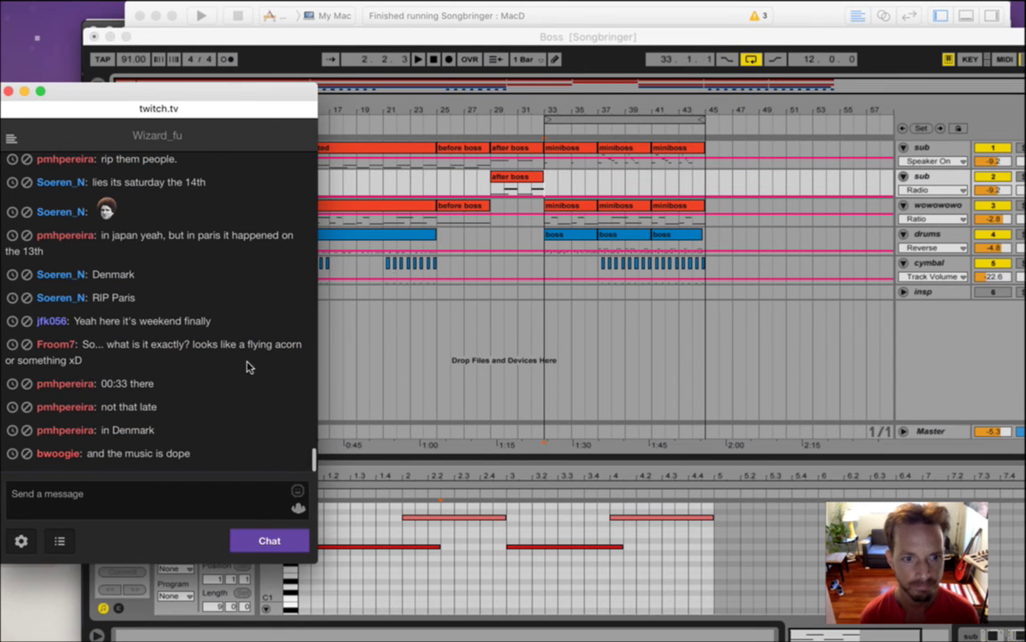
click(558, 41)
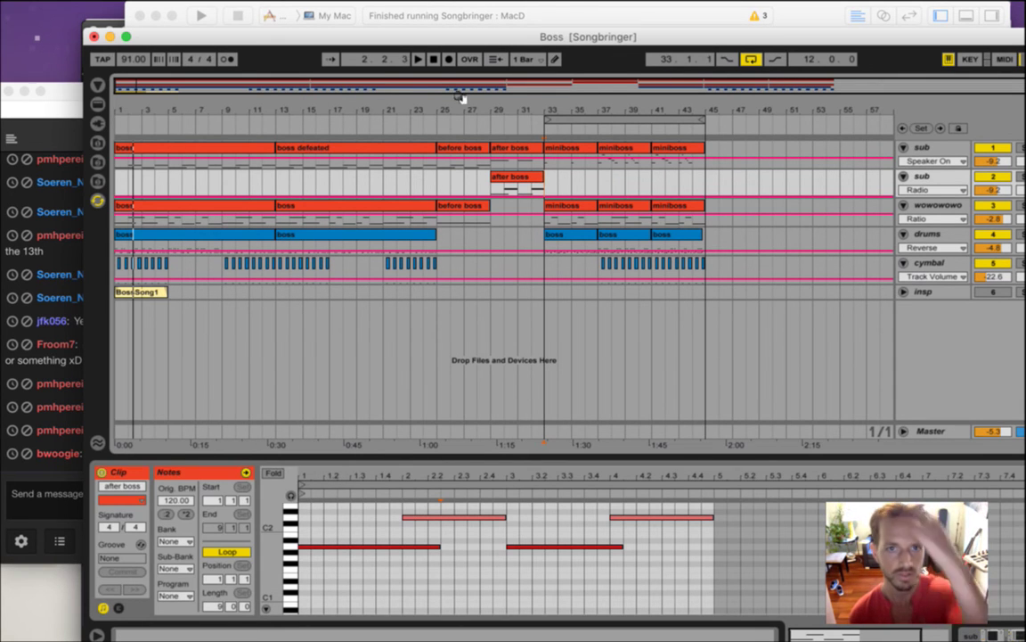
click(434, 60)
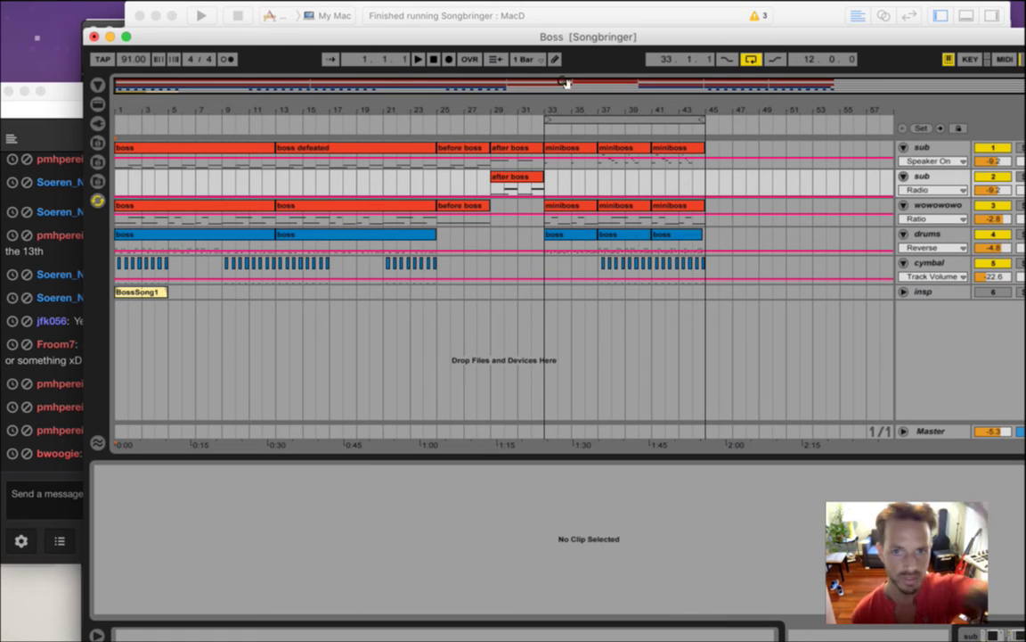
click(567, 121)
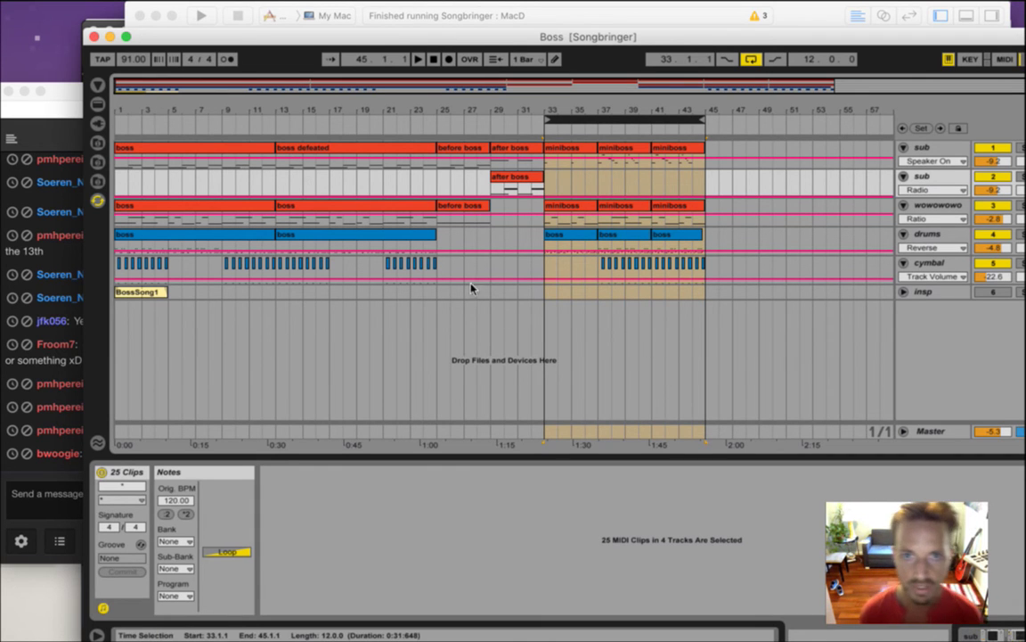
right_click(547, 130)
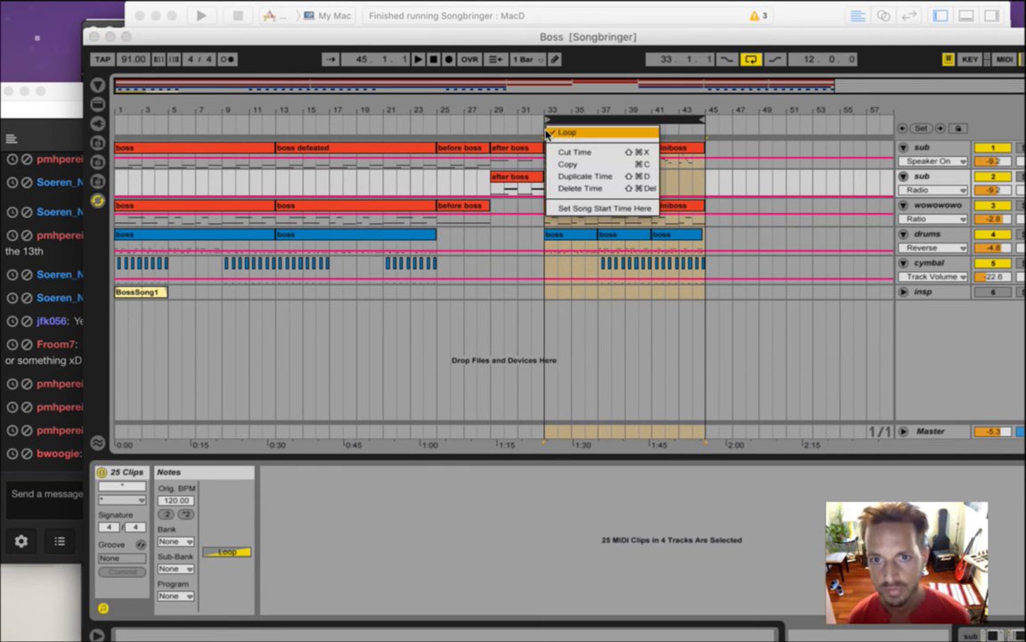
click(476, 115)
Switch to Photoshop and open the recent file RaazIdle.psd next to RaazIdle-damaged.psd
key(super+Tab)
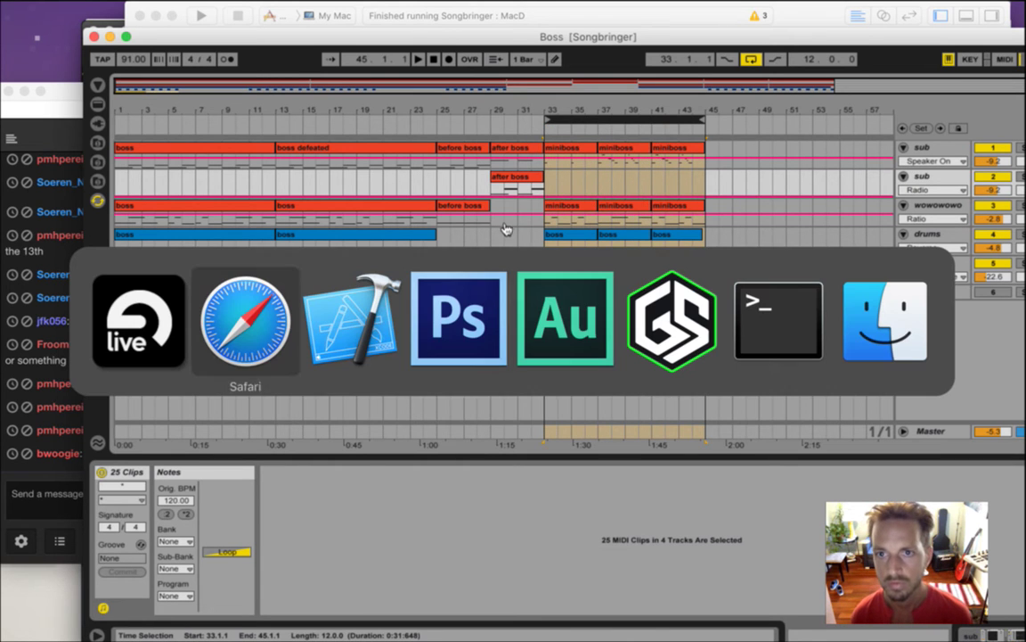
click(459, 332)
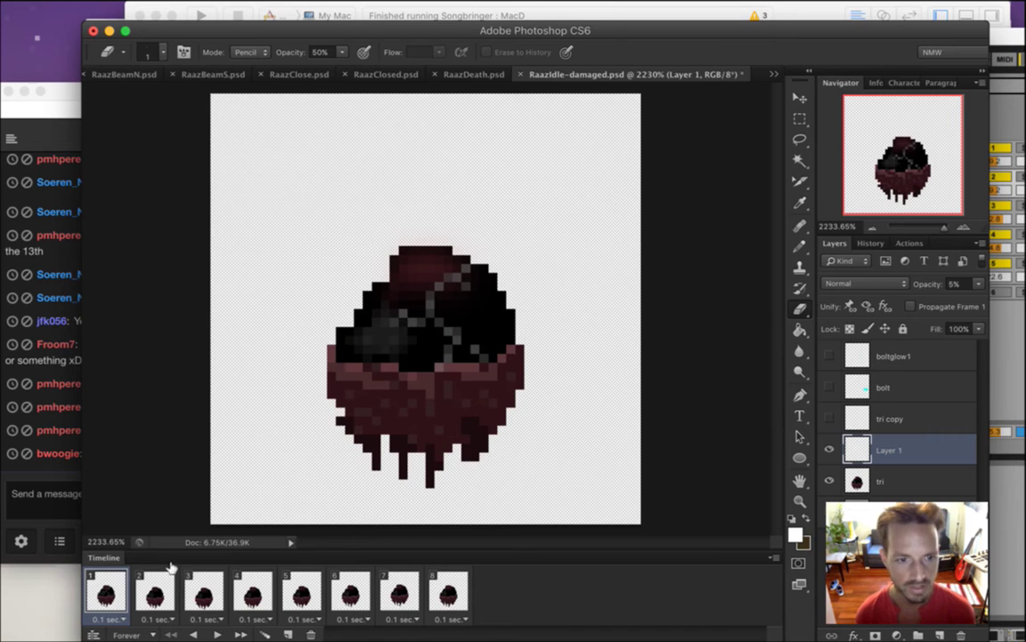
click(155, 591)
click(115, 592)
mouse_move(94, 6)
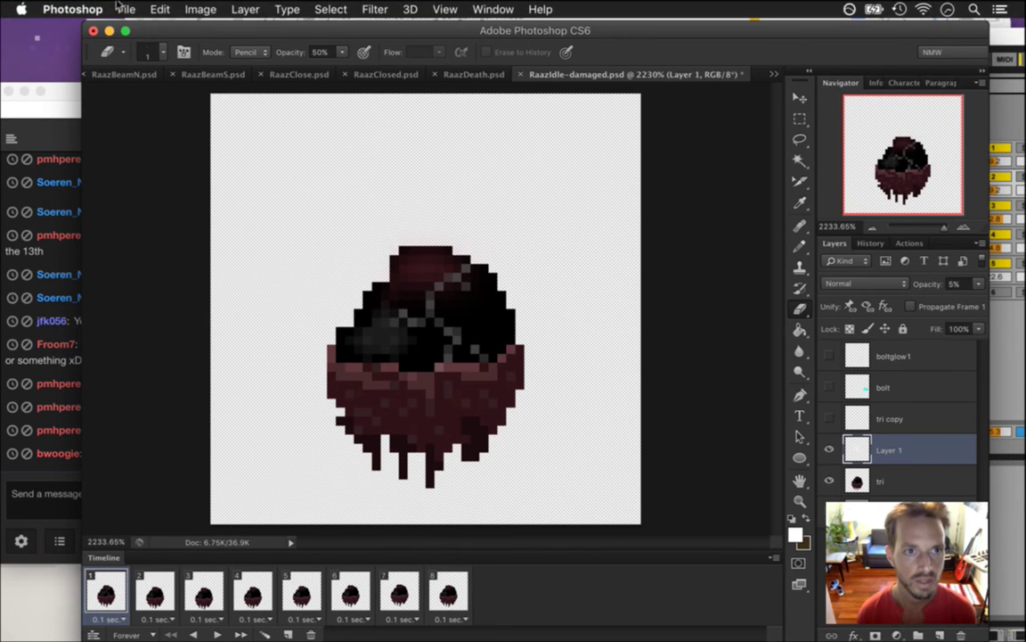
click(159, 8)
mouse_move(127, 9)
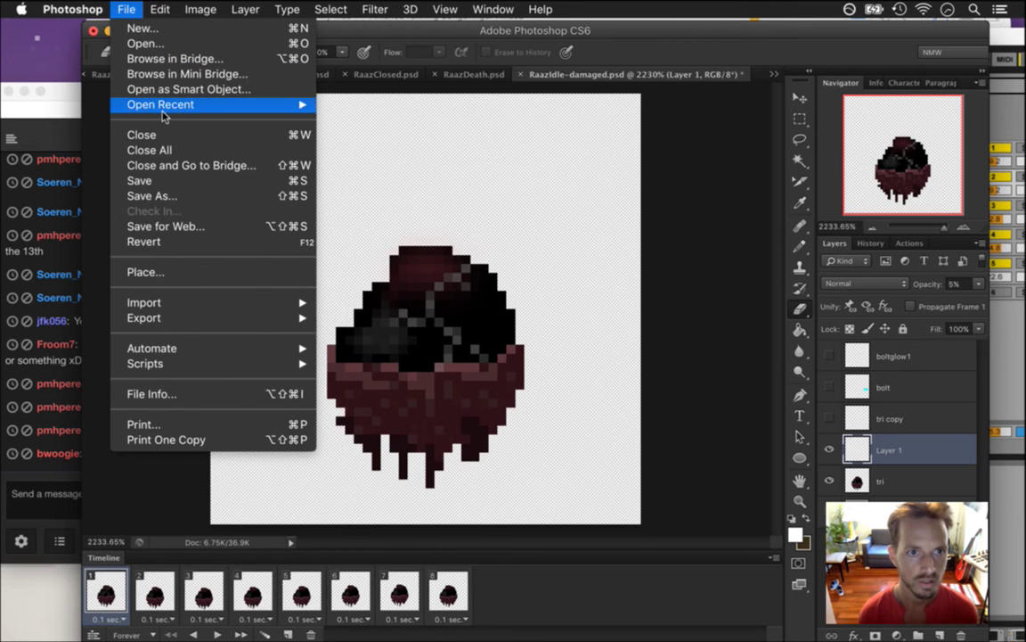
click(326, 121)
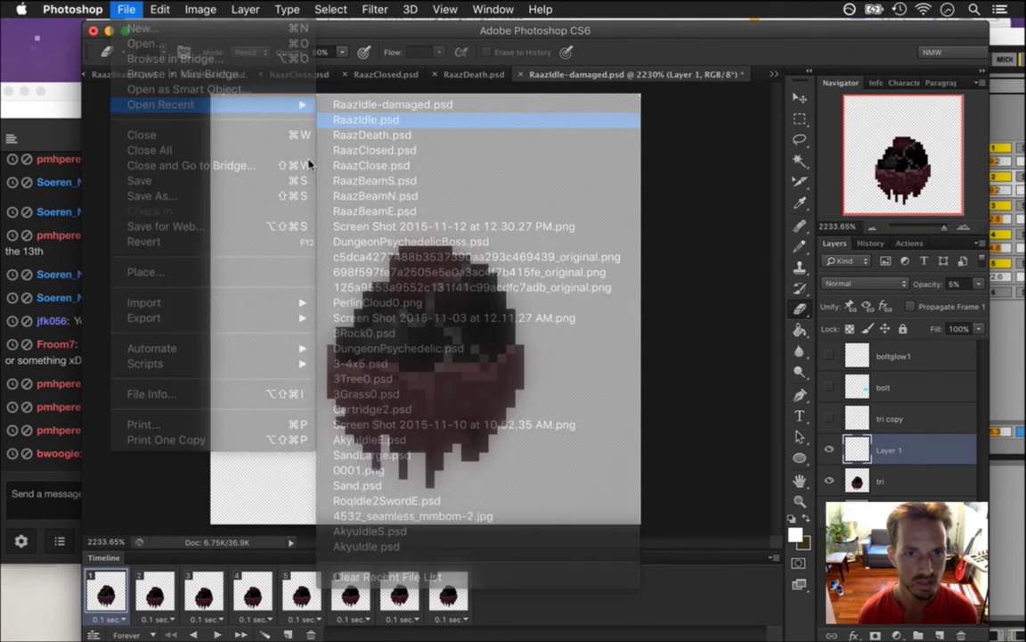
key(super+space)
drag(410, 316, 495, 325)
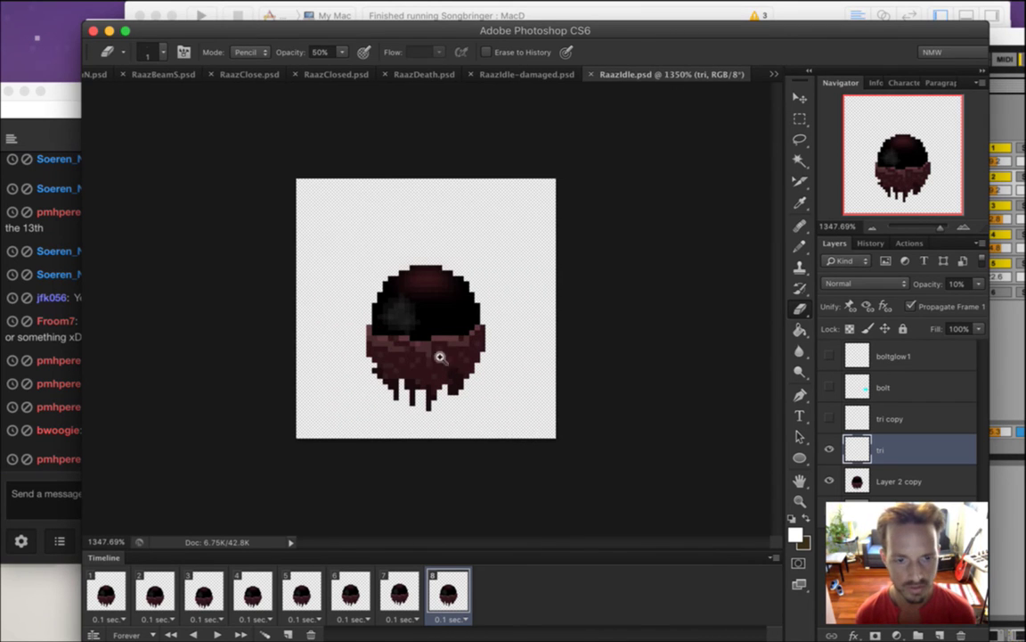
Marquee the area beneath the sprite's drips on frame 1 of RaazIdle.psd, clear the selection, and check the Twitch chat
click(114, 594)
key(m)
drag(425, 424, 465, 441)
click(489, 501)
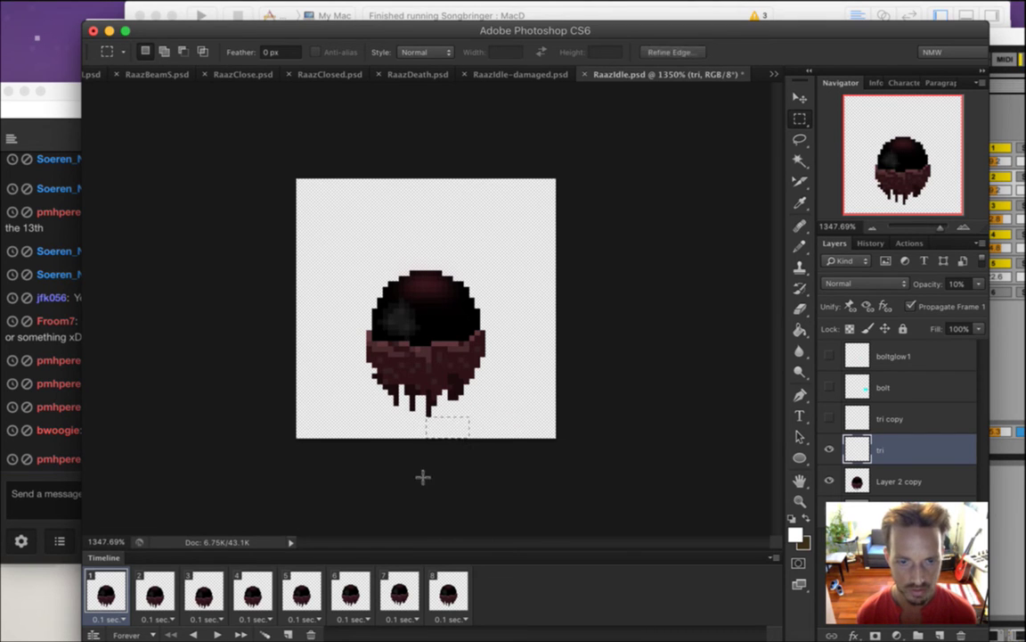
click(47, 483)
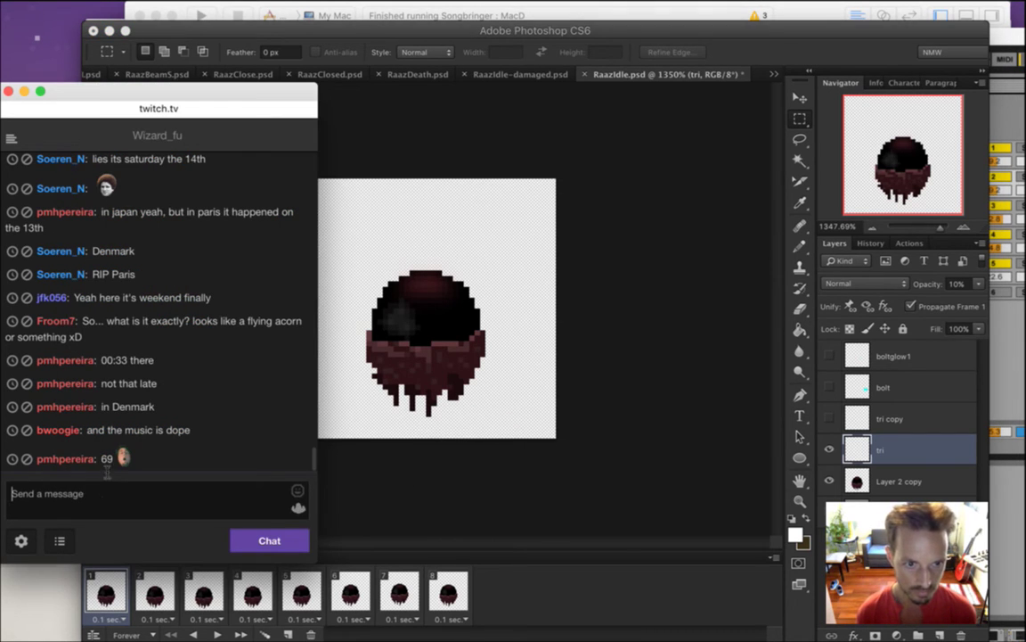
click(486, 458)
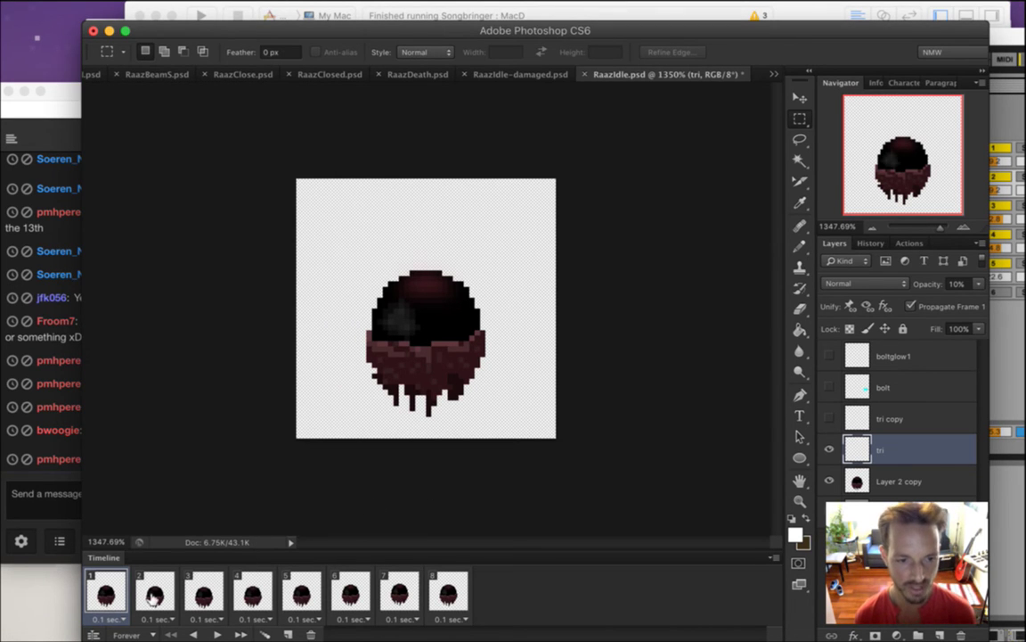
Step through animation frames 1 to 8 of RaazIdle.psd to examine how the sprite moves
click(153, 596)
click(111, 593)
click(157, 592)
click(212, 581)
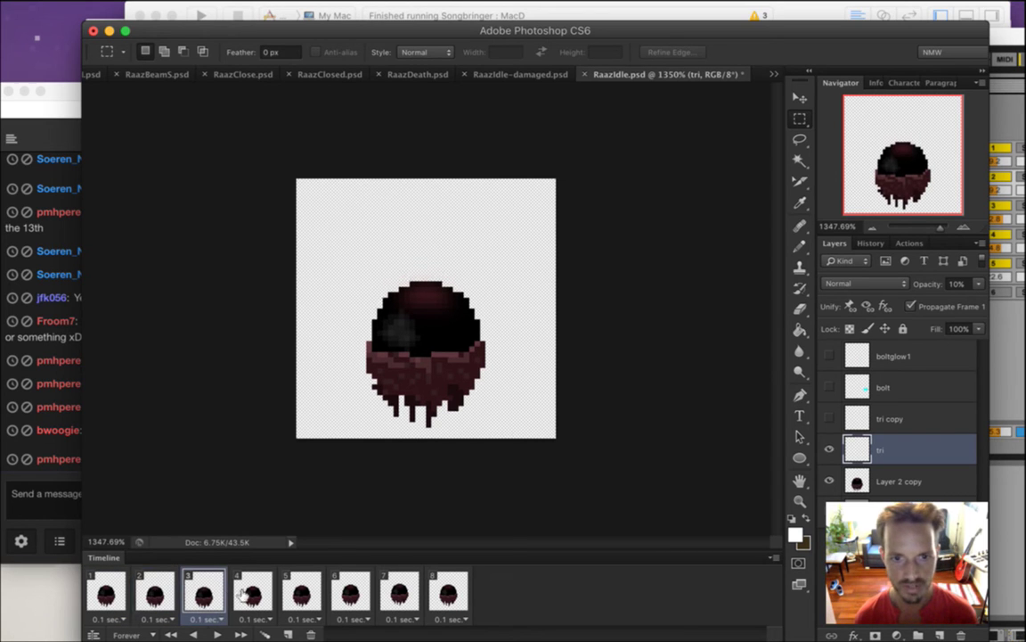
click(262, 584)
click(308, 592)
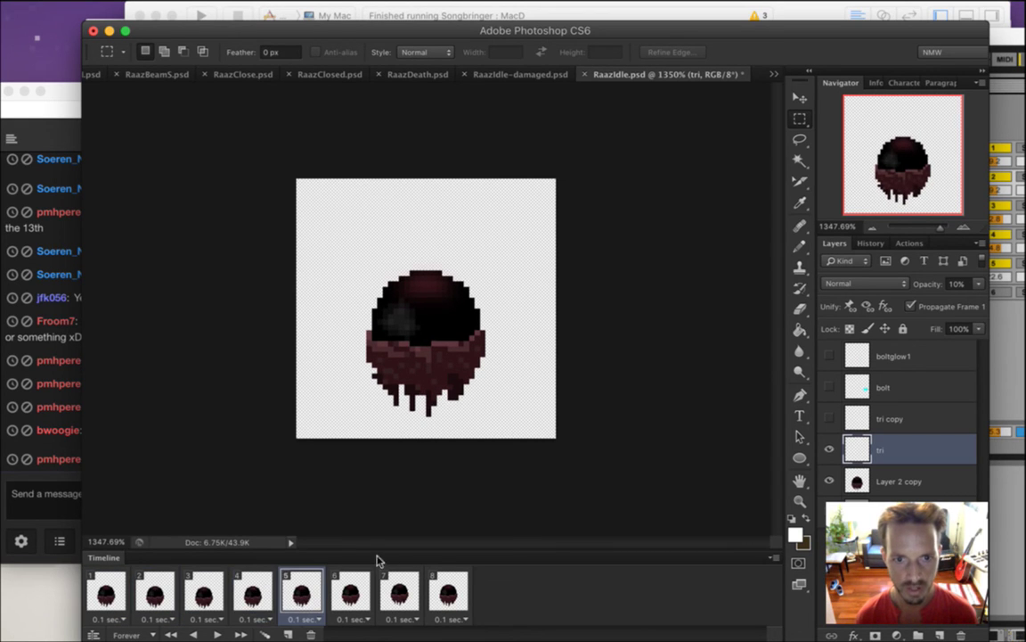
click(350, 591)
click(414, 586)
click(448, 590)
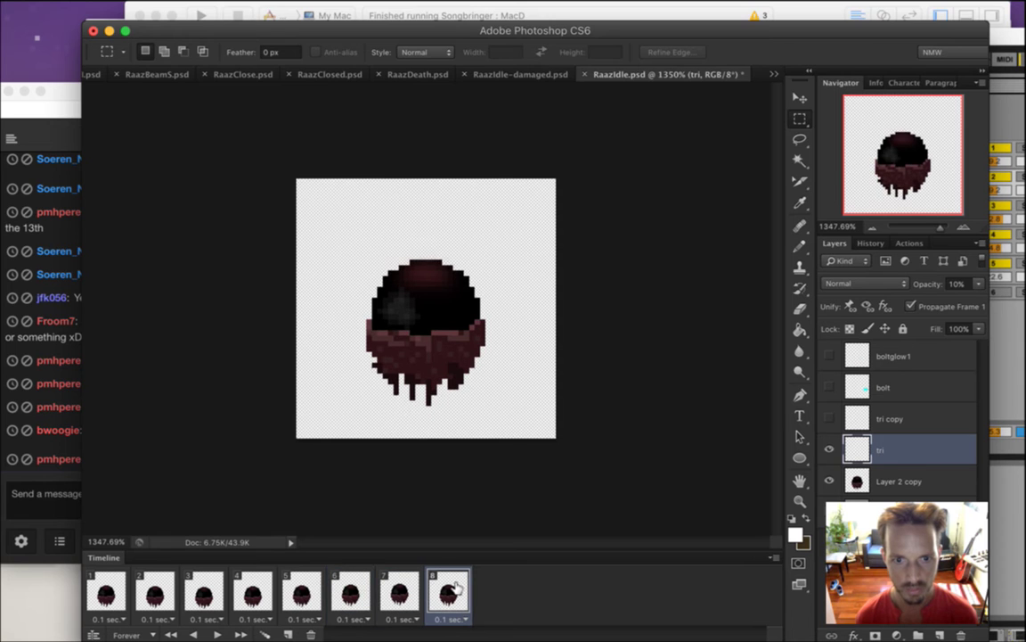
Switch to RaazIdle-damaged.psd, select the tri layer and compare frames 1 and 2 of the animation
click(526, 75)
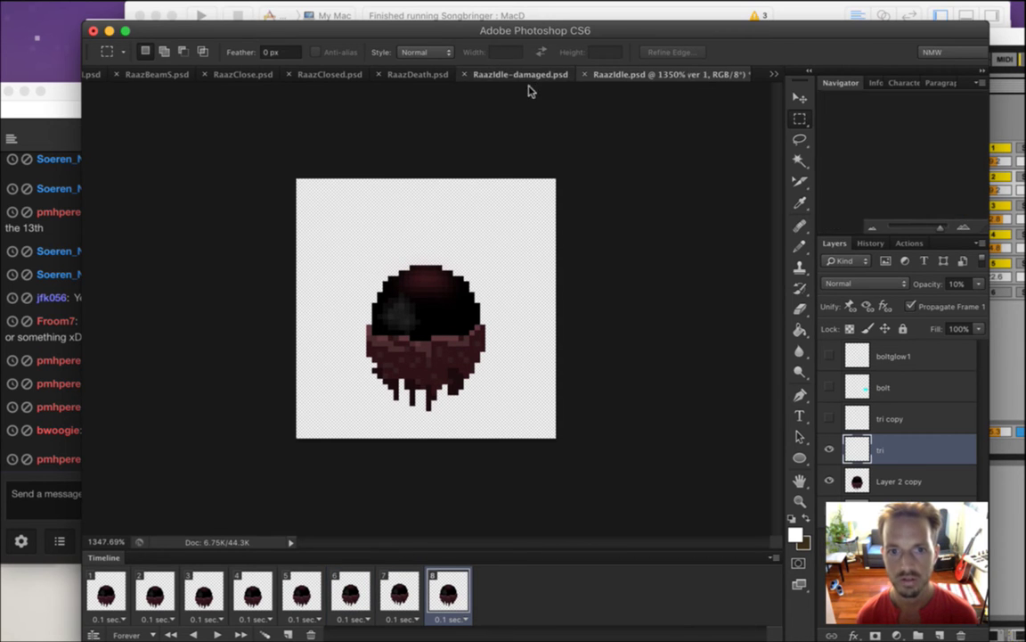
drag(413, 486, 458, 519)
click(155, 590)
click(103, 590)
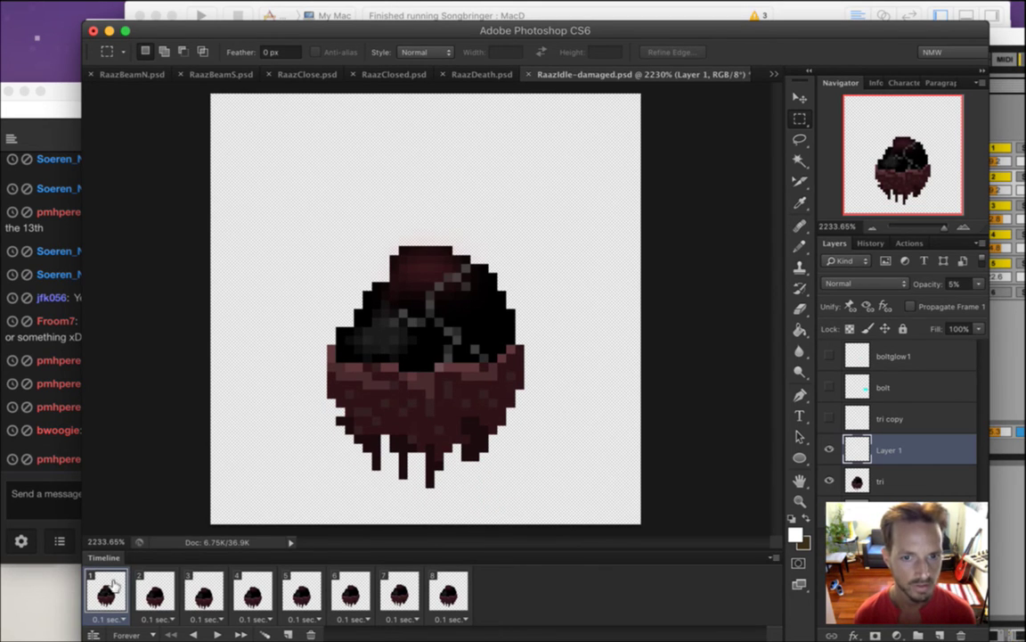
click(858, 478)
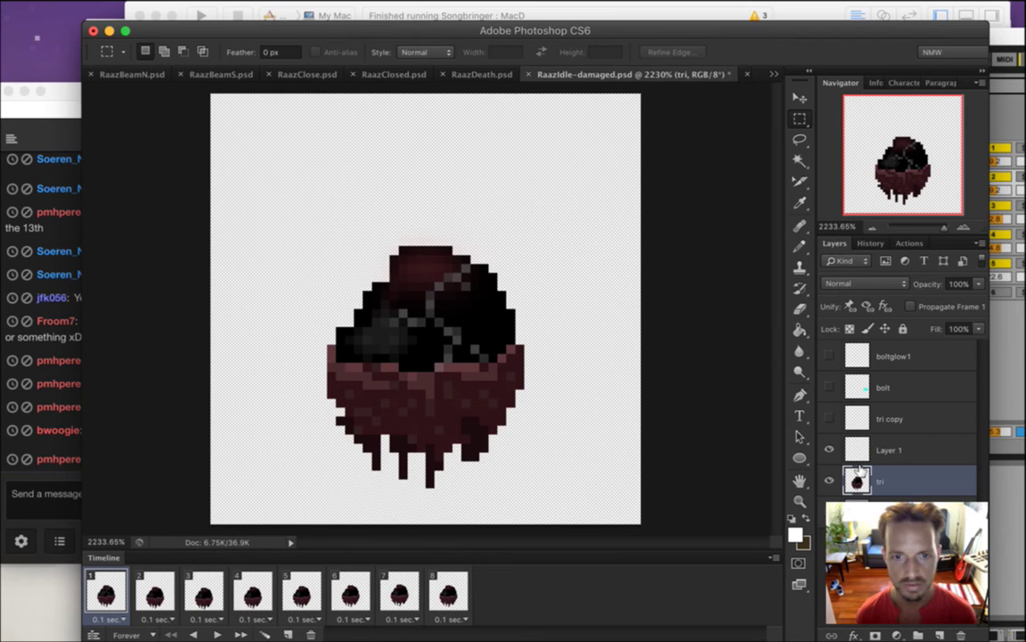
click(157, 592)
click(105, 589)
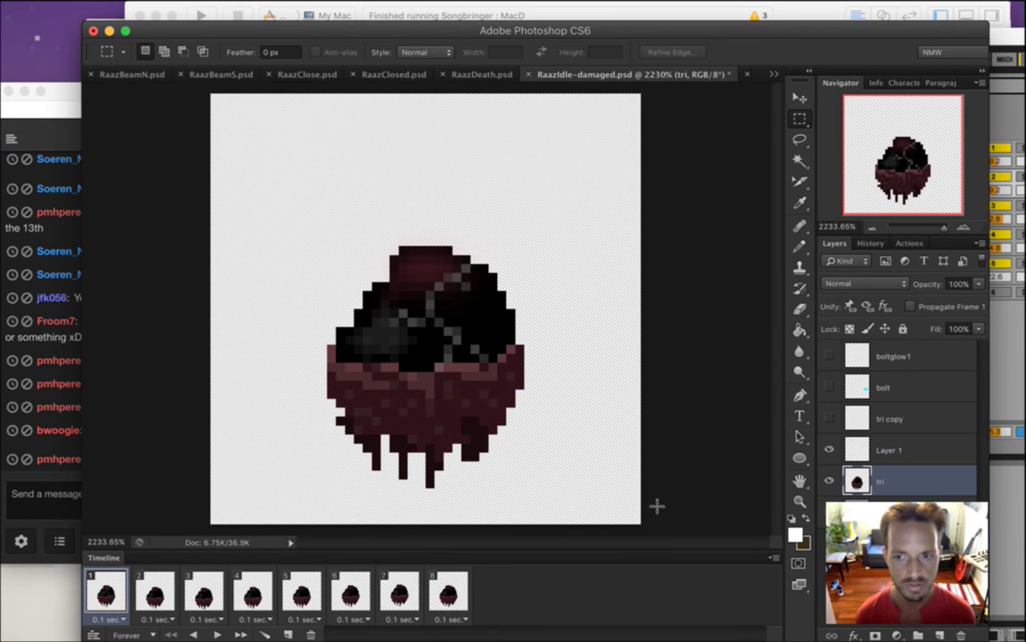
Try merging the crack layer, Layer 1, with the tri layer on frame 1, and undo the merge
shift+click(926, 452)
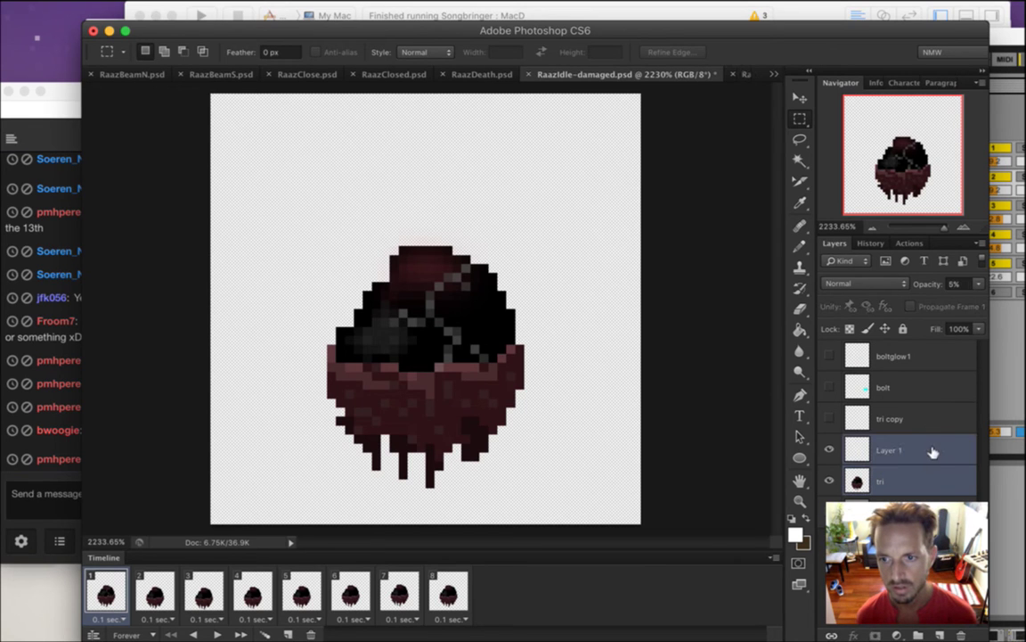
right_click(933, 449)
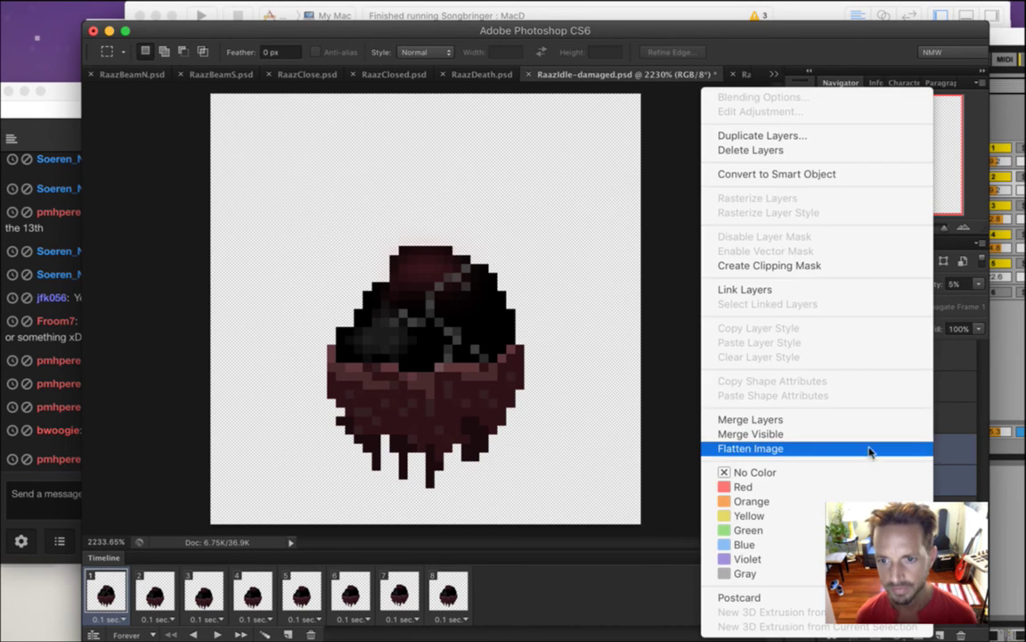
click(851, 417)
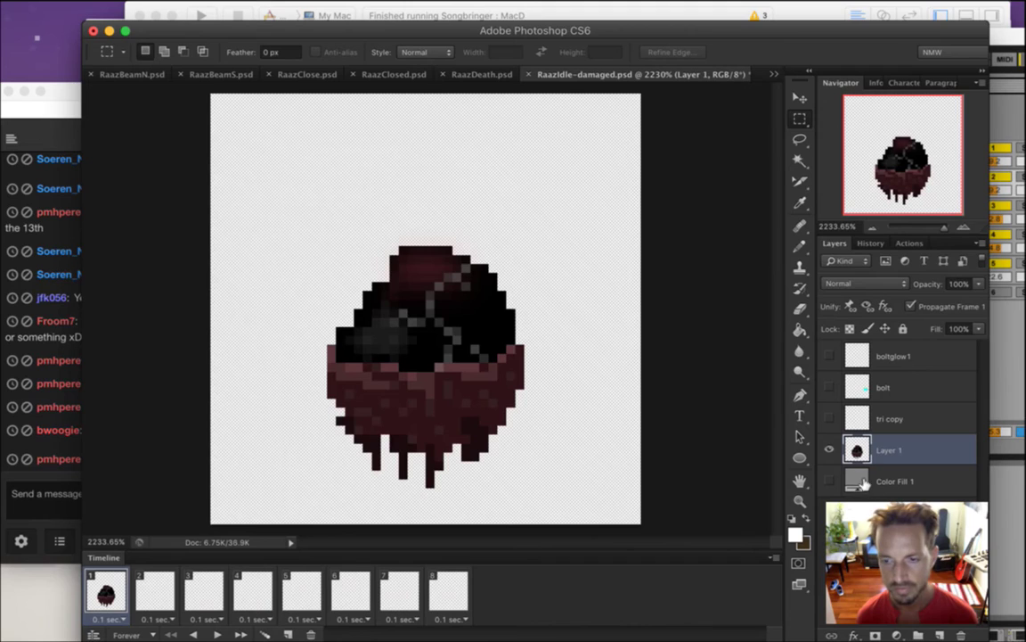
click(911, 306)
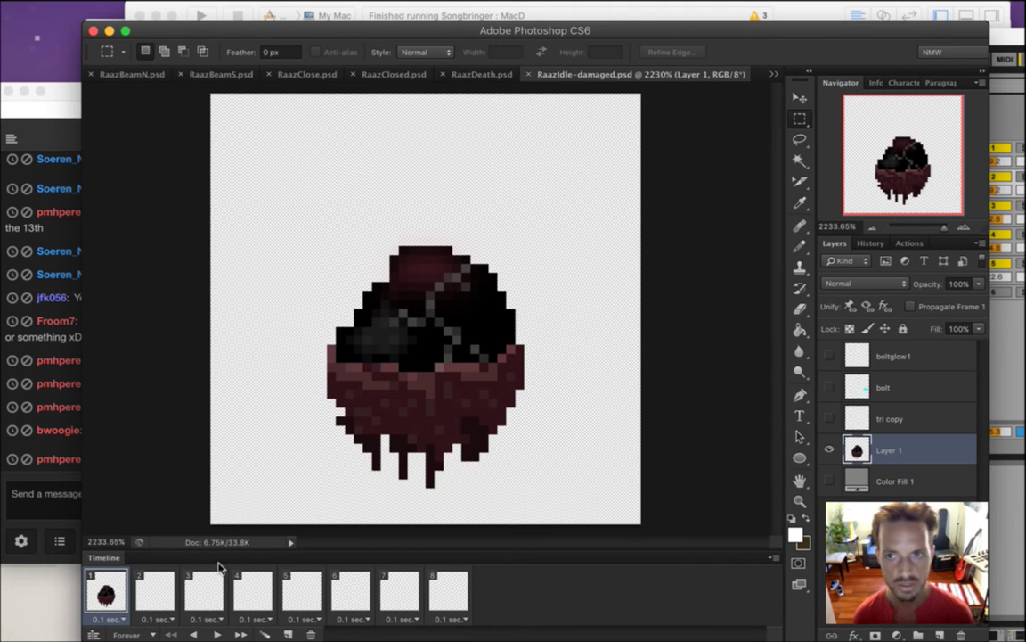
key(super+alt+z)
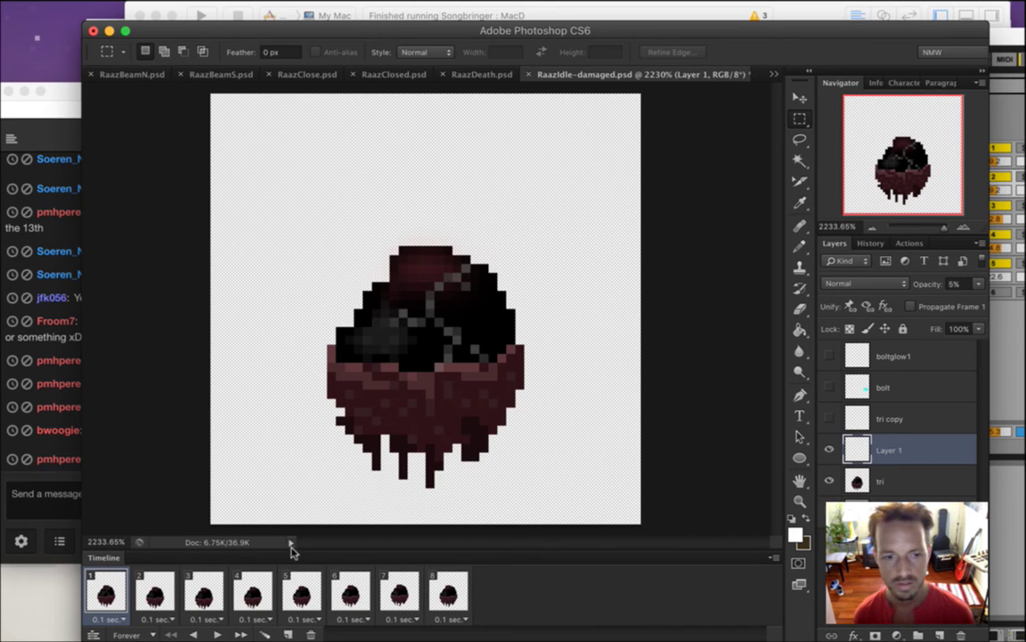
Show the crack layer, Layer 1, in frames 2 through 8 of the damaged animation
click(156, 588)
click(125, 599)
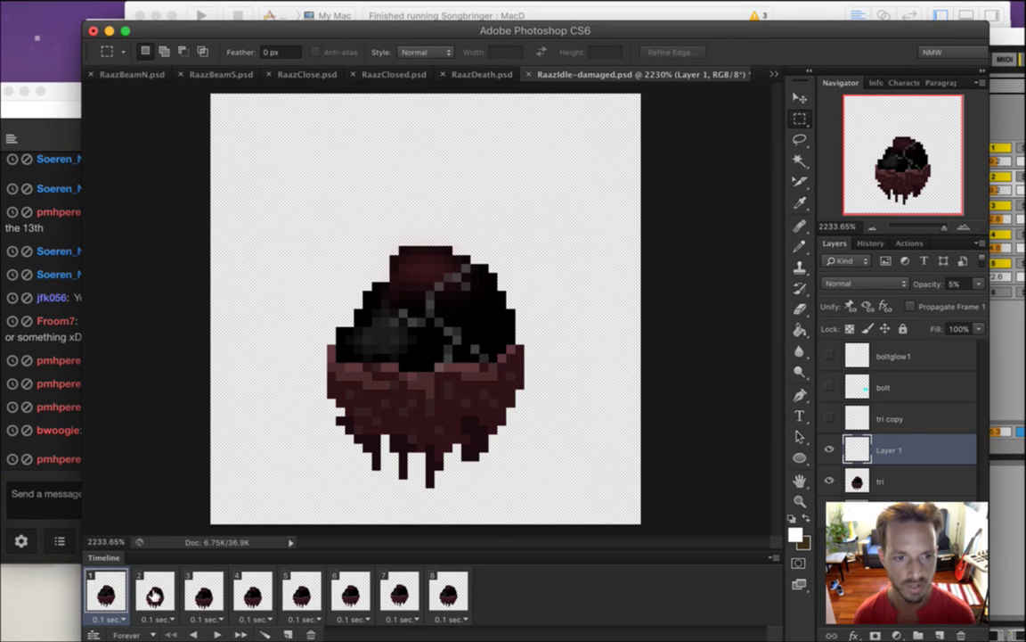
click(144, 595)
click(118, 596)
click(153, 593)
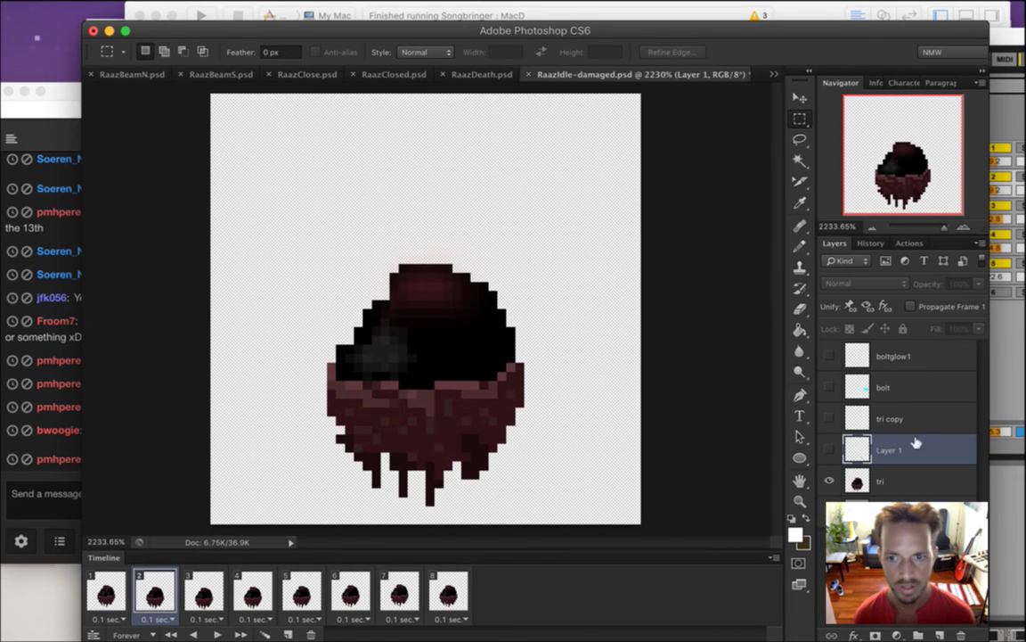
click(830, 449)
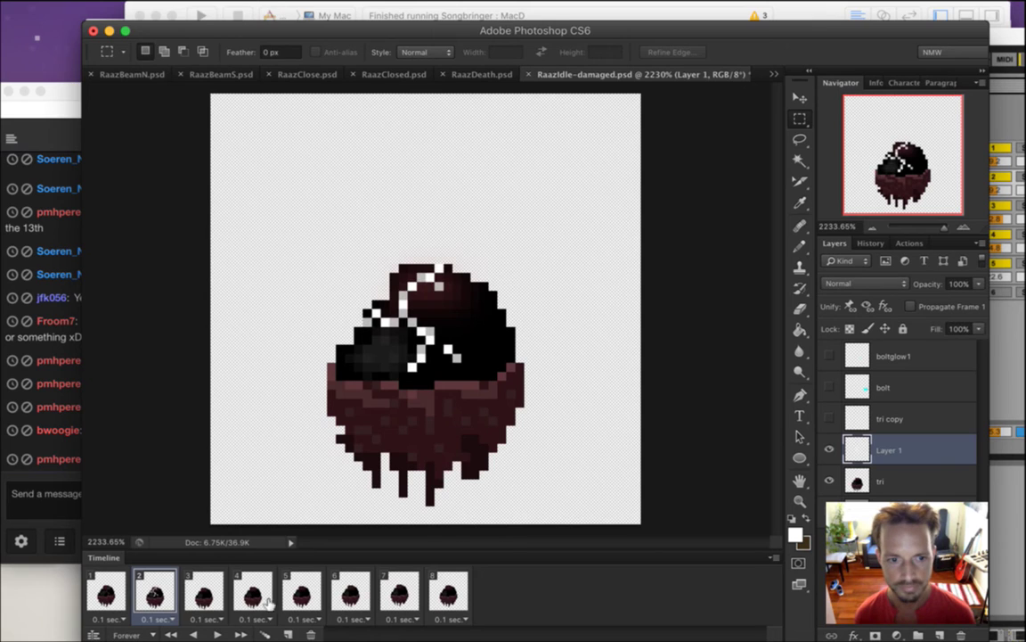
shift+click(448, 589)
click(832, 450)
click(832, 450)
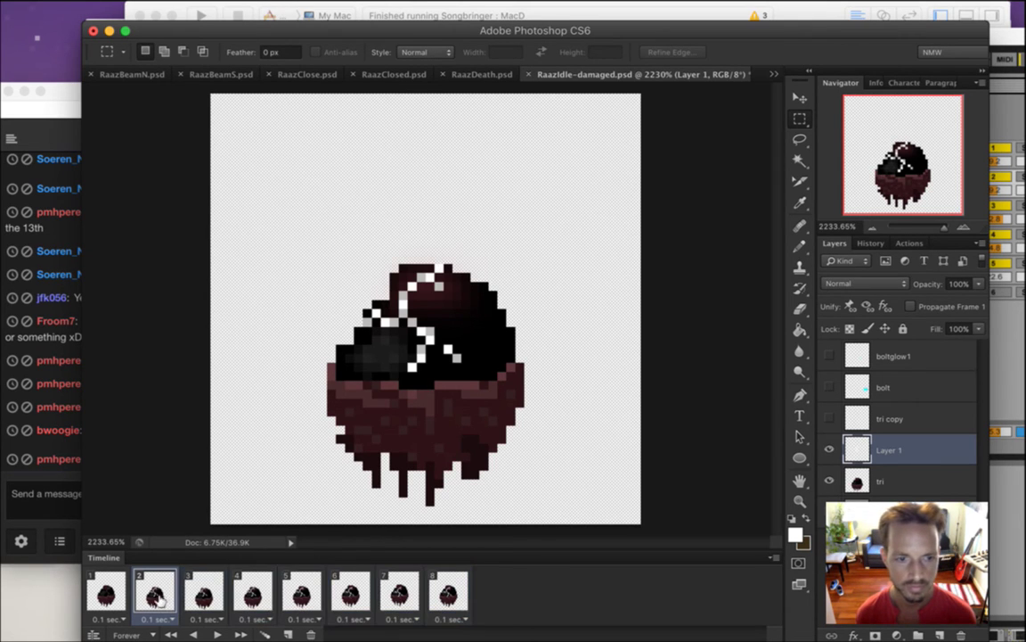
Shift the cracks on Layer 1 in frame 2 four pixels right and one pixel down, using frame 1 as reference
click(105, 592)
click(162, 591)
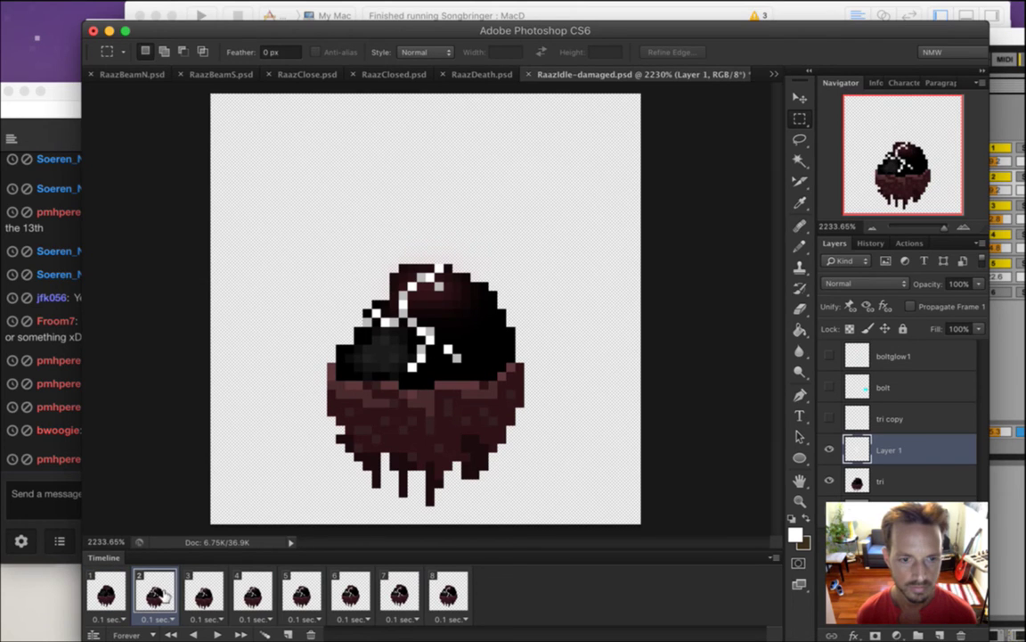
key(v)
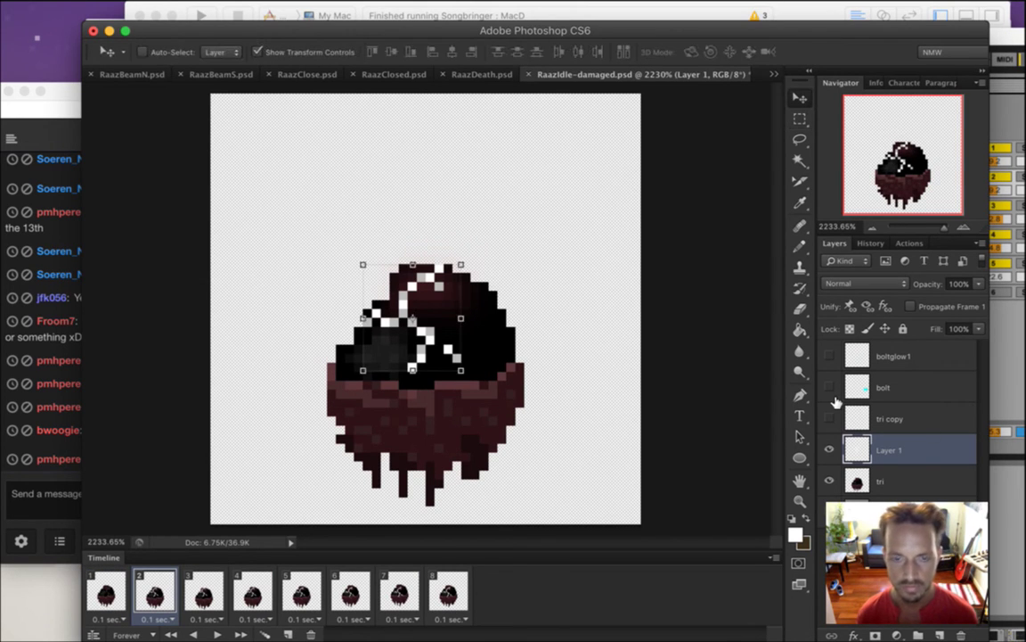
key(Right)
key(Right)
key(Right)
key(Right)
key(Down)
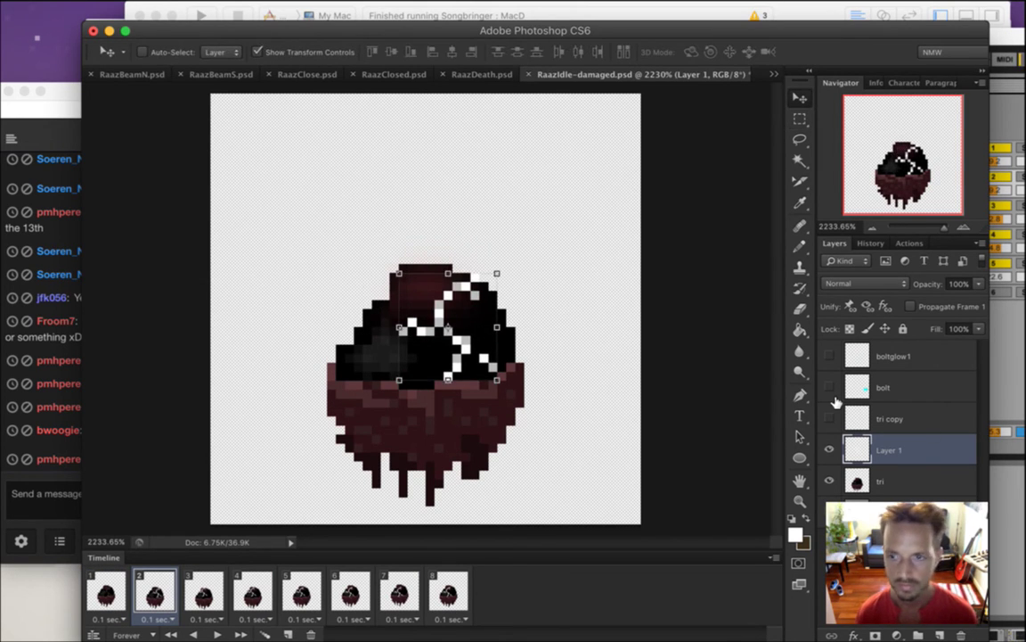
Set Layer 1's opacity to 5% in frames 2, 3 and 4
click(932, 279)
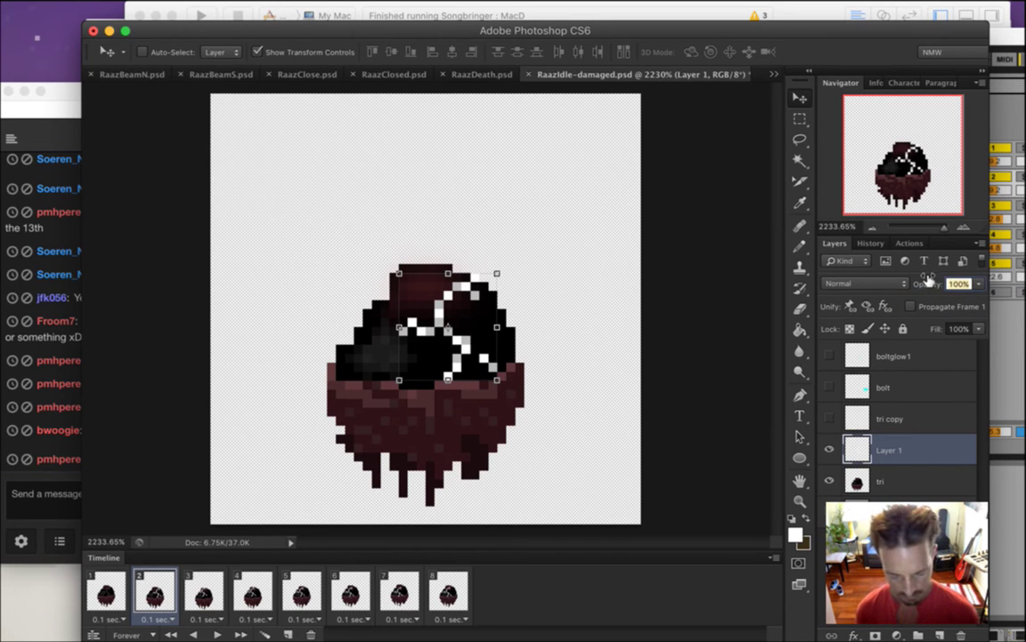
click(222, 583)
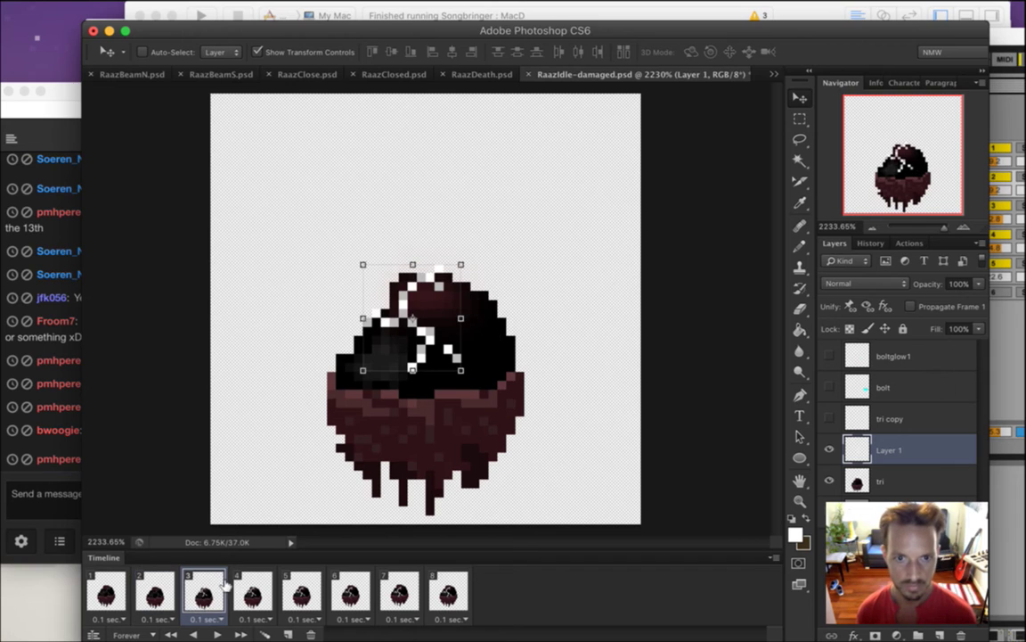
click(955, 283)
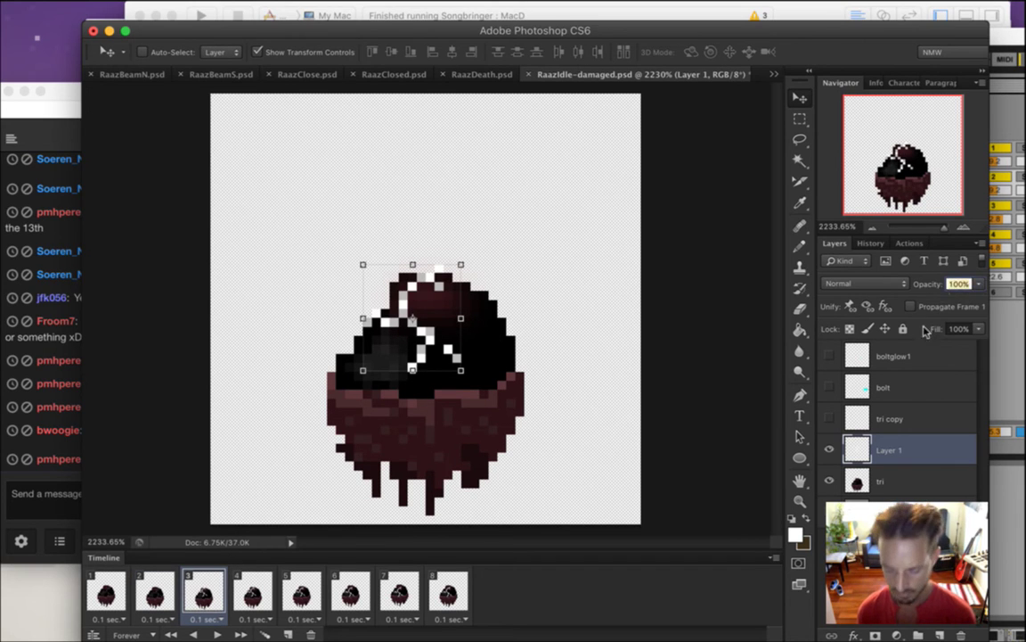
click(252, 592)
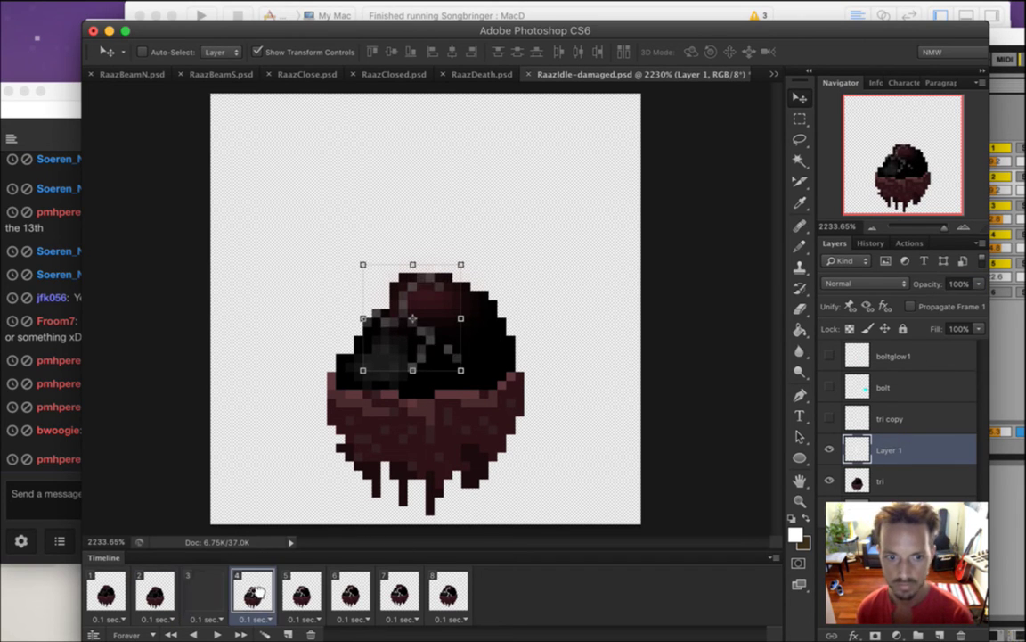
key(0)
key(5)
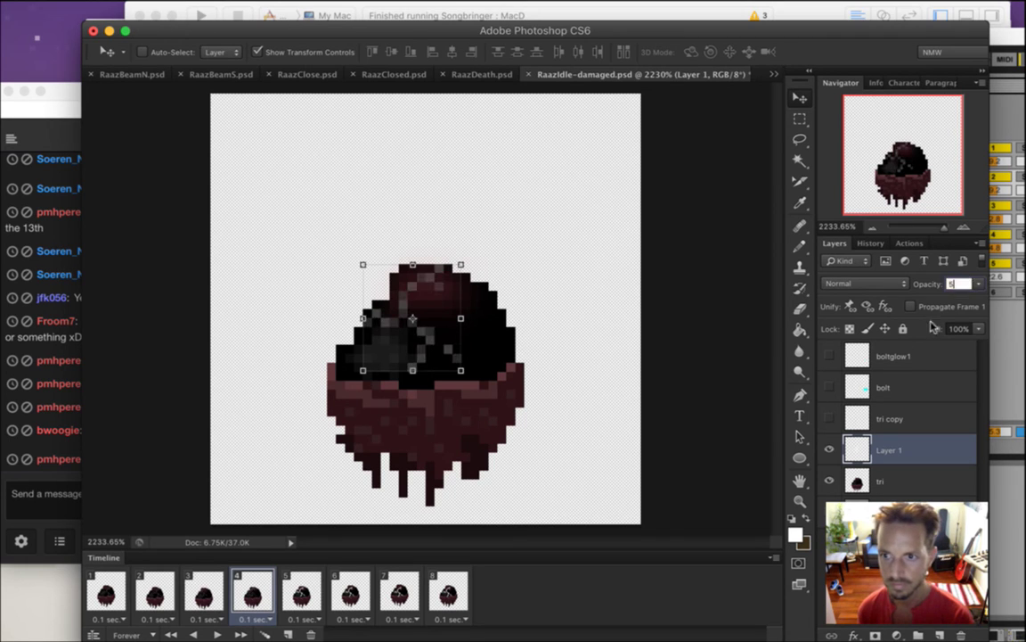
Set Layer 1's opacity to 5% in frame 5, and select frame 6 for the same change
click(310, 581)
click(976, 283)
click(965, 292)
drag(968, 288, 939, 287)
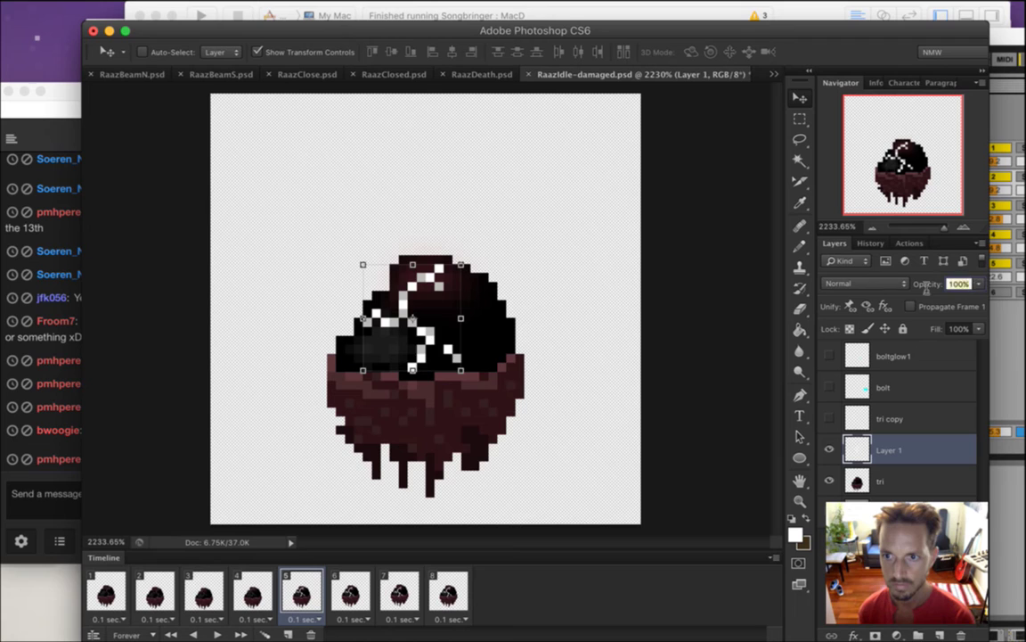
text(5)
key(Return)
click(351, 589)
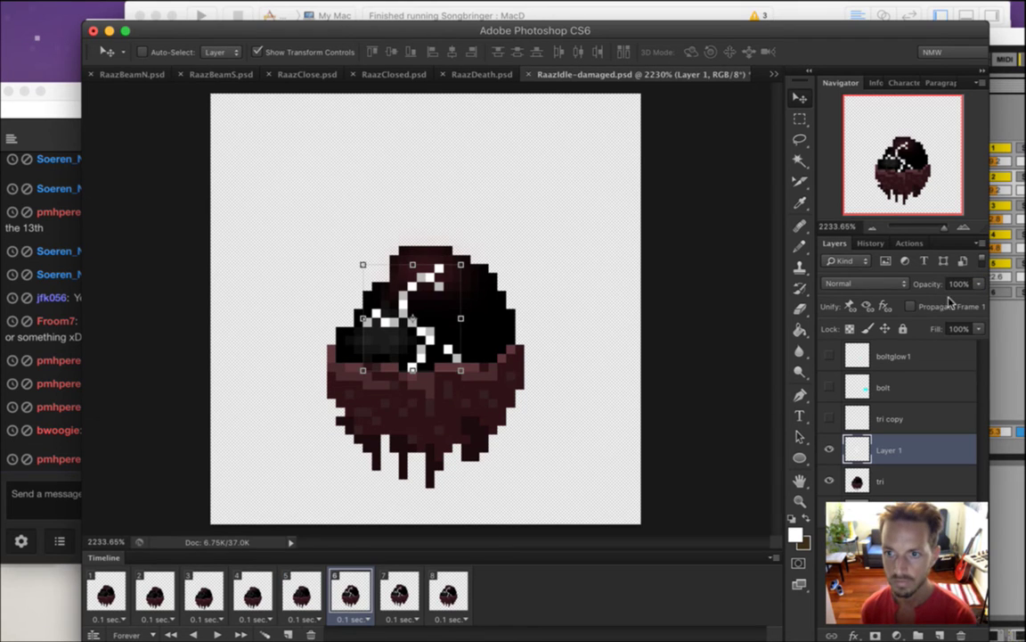
Set Layer 1's opacity to 5% in frames 7 and 8
click(399, 590)
drag(971, 287, 932, 283)
text(5)
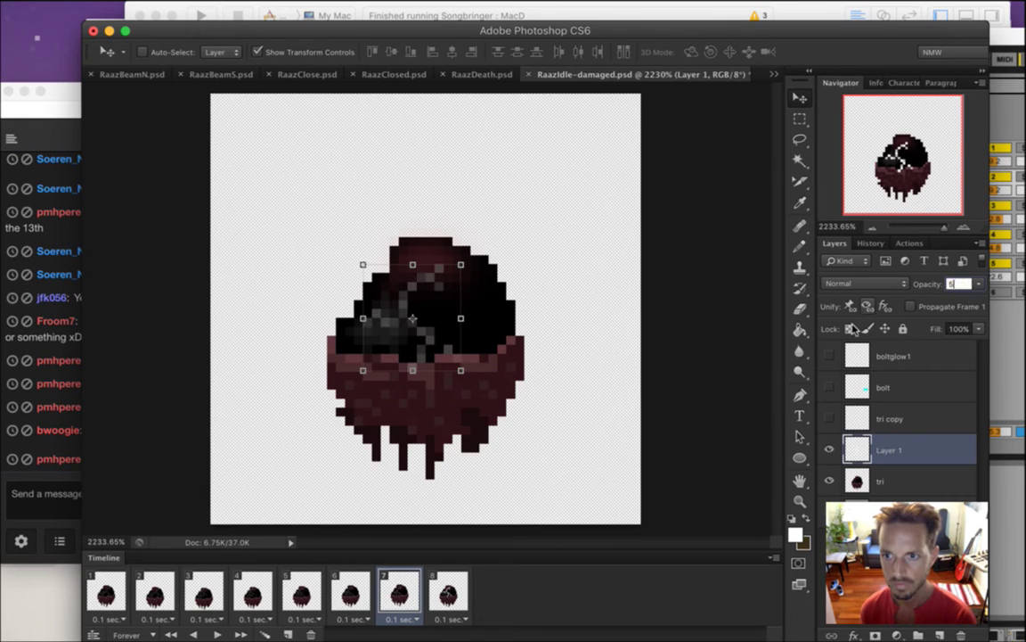
key(Return)
click(447, 591)
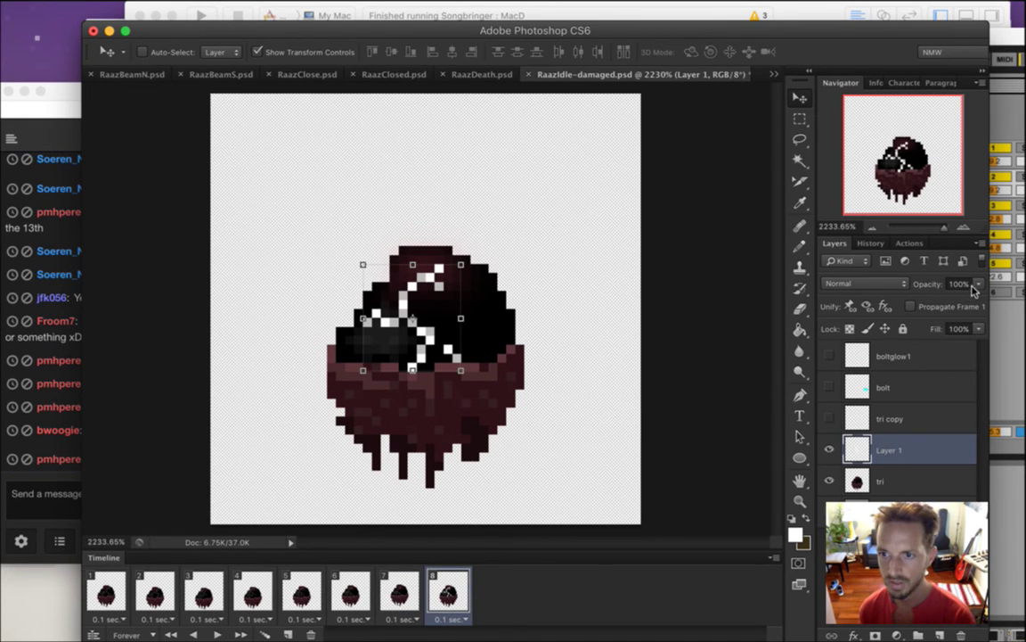
key(0)
key(5)
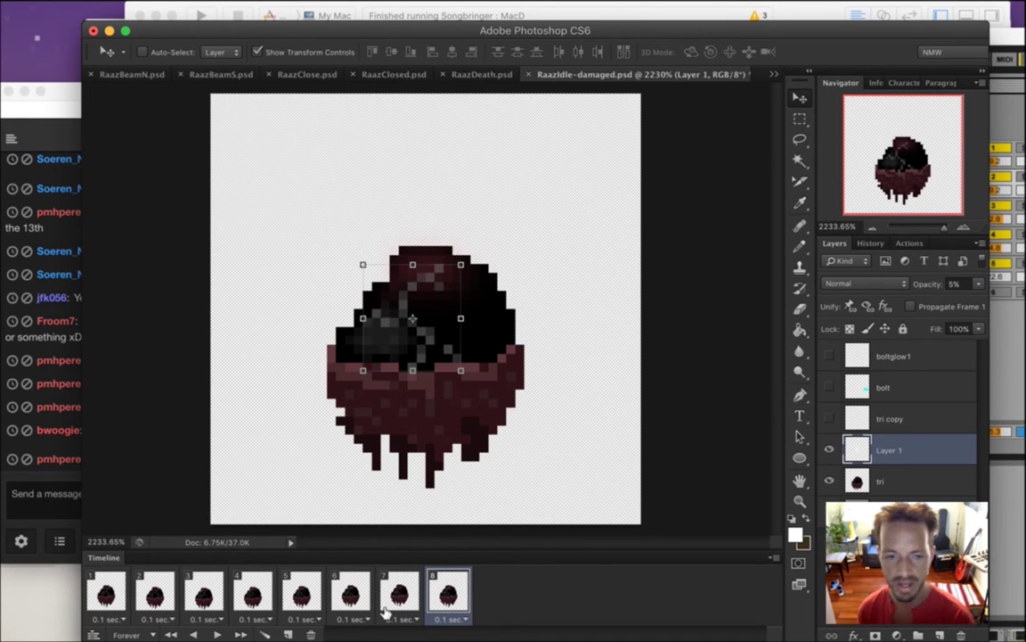
Compare the position of the cracks on the sprite in frames 7, 1 and 2
click(414, 599)
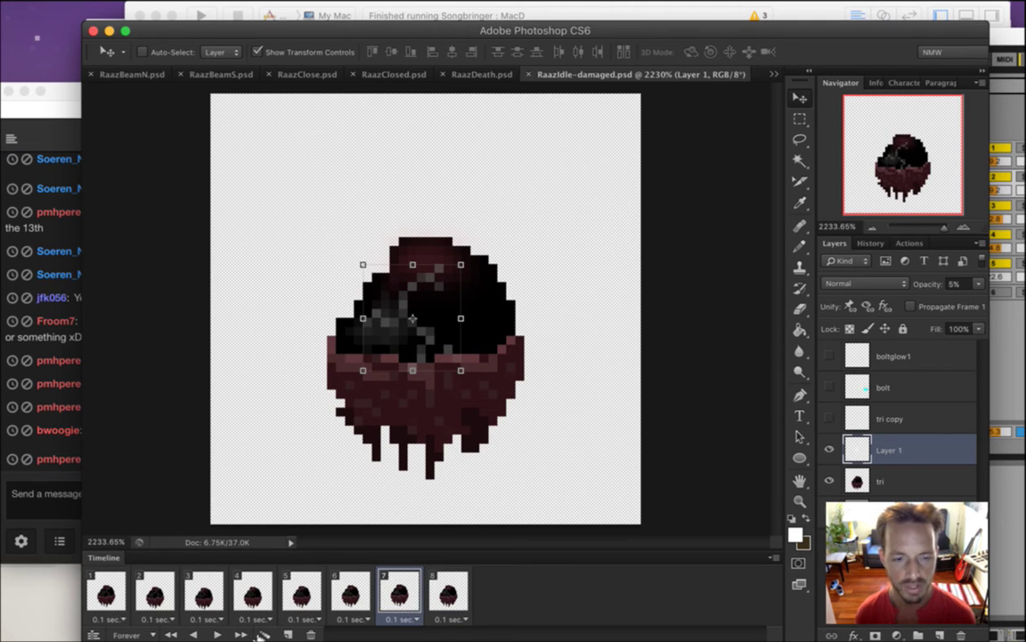
click(109, 602)
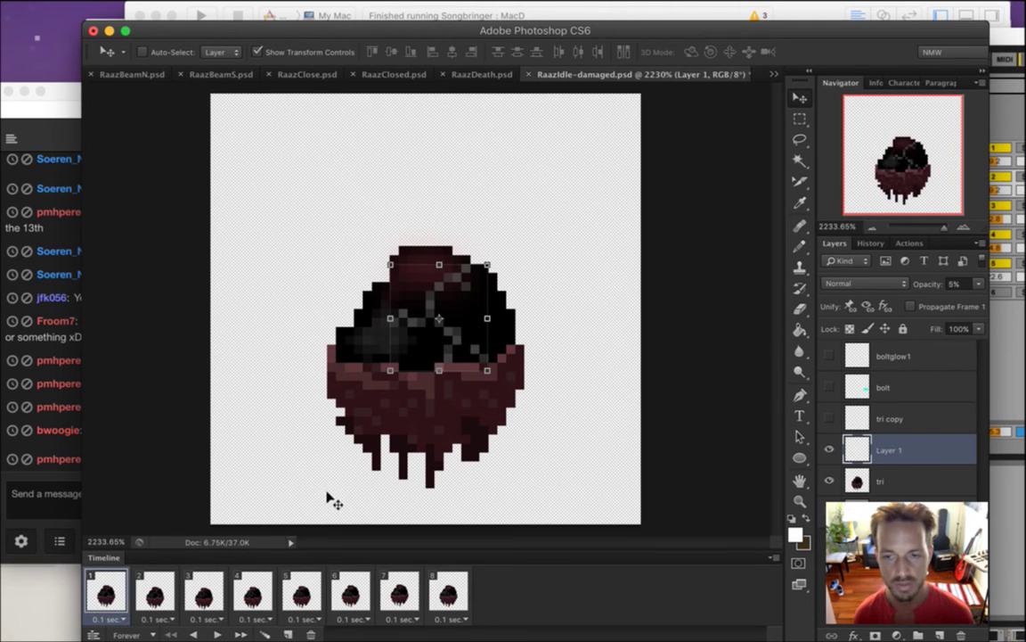
click(155, 595)
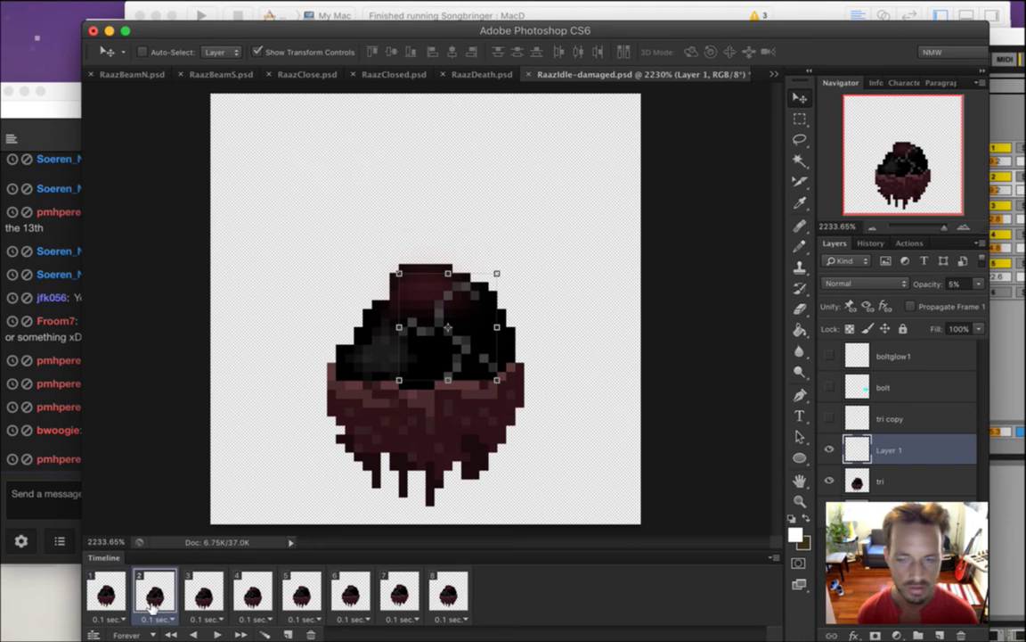
Compare frames 1 and 2, and move the tri layer up one pixel in frame 2
click(103, 592)
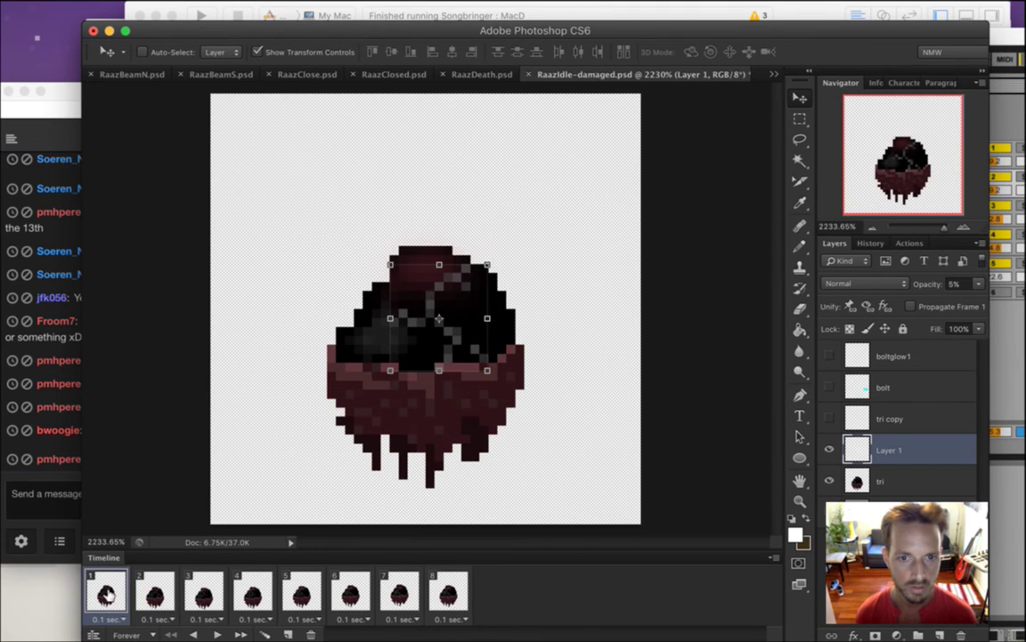
click(144, 597)
click(104, 590)
click(141, 593)
click(104, 593)
click(147, 593)
click(842, 480)
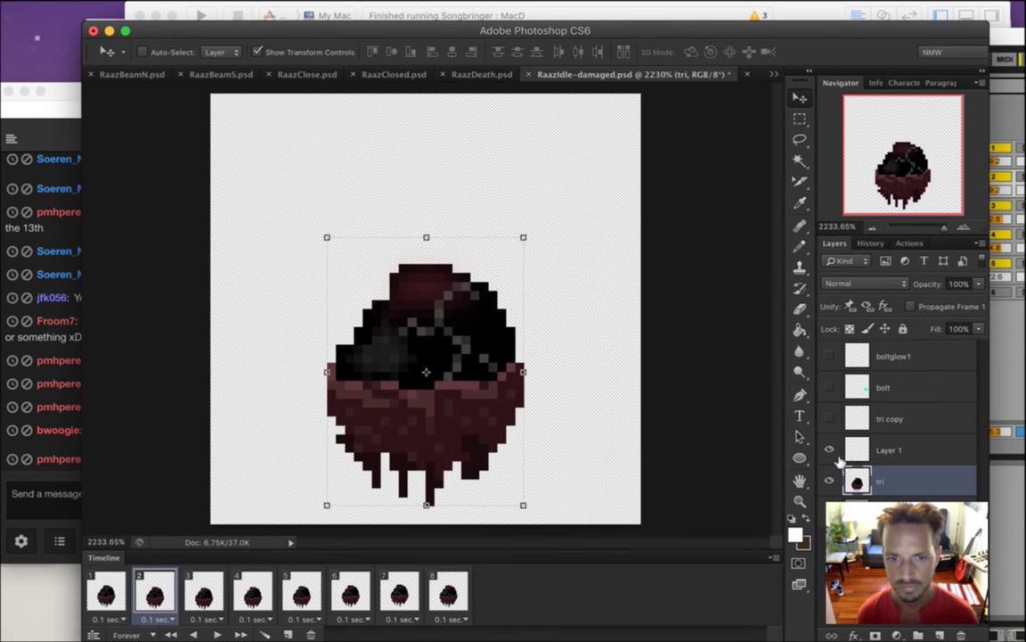
key(Up)
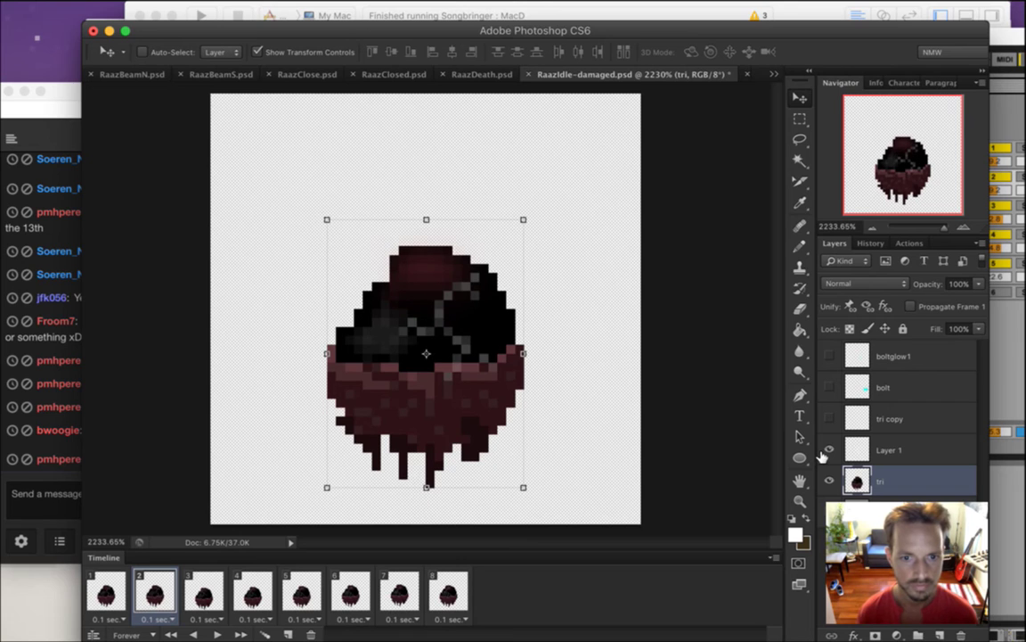
click(113, 582)
click(153, 591)
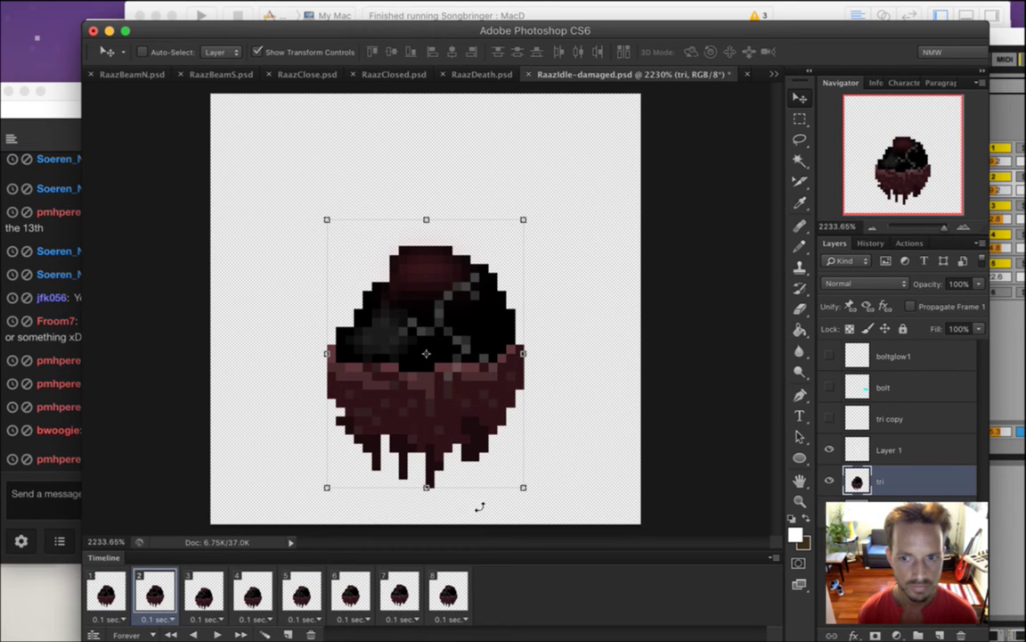
key(Down)
key(Up)
key(Down)
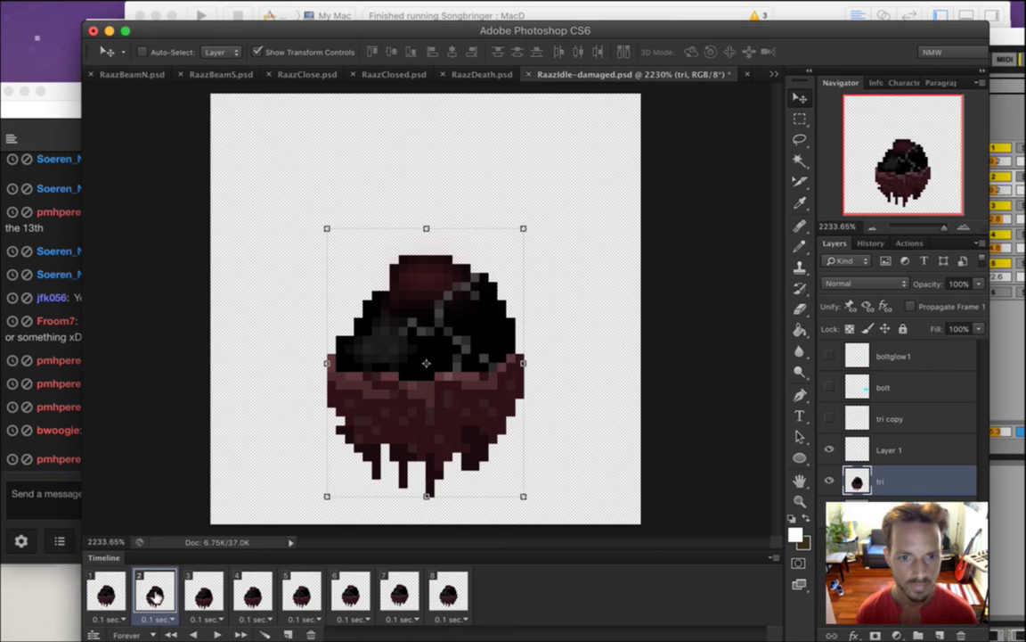
Move the tri layer up one pixel in frame 3 and compare it with frame 2
click(202, 594)
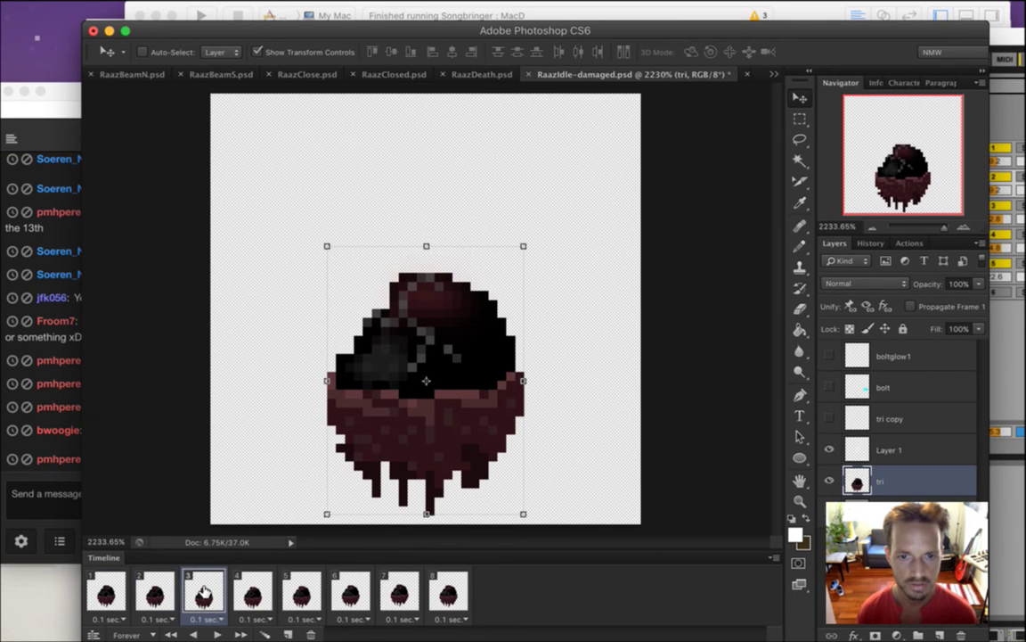
key(Up)
click(154, 593)
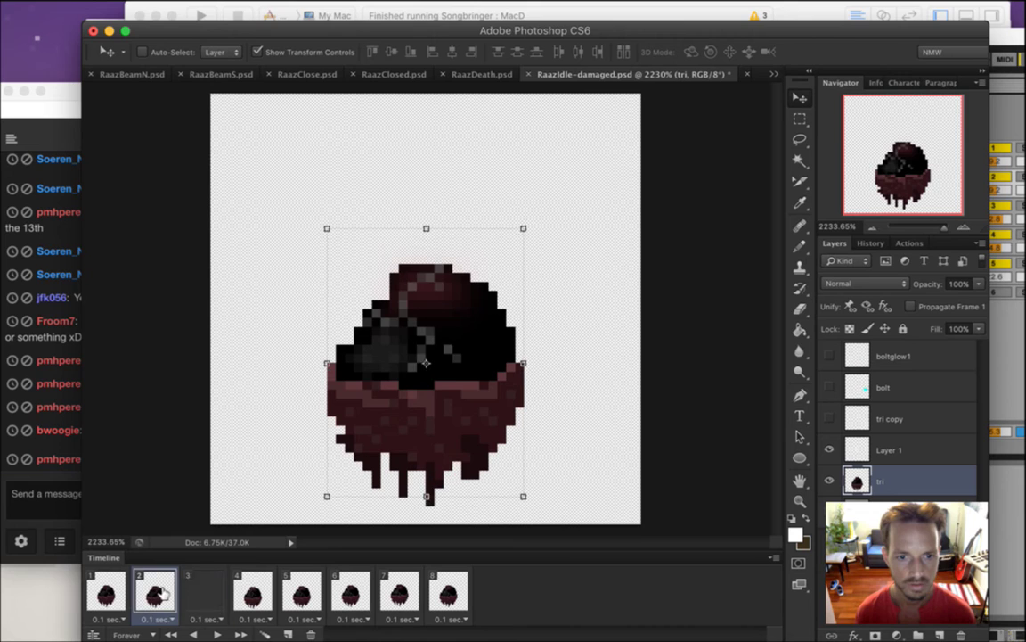
click(204, 592)
Move the tri layer up one pixel in frame 4 and check the motion against frames 2 and 3
click(250, 589)
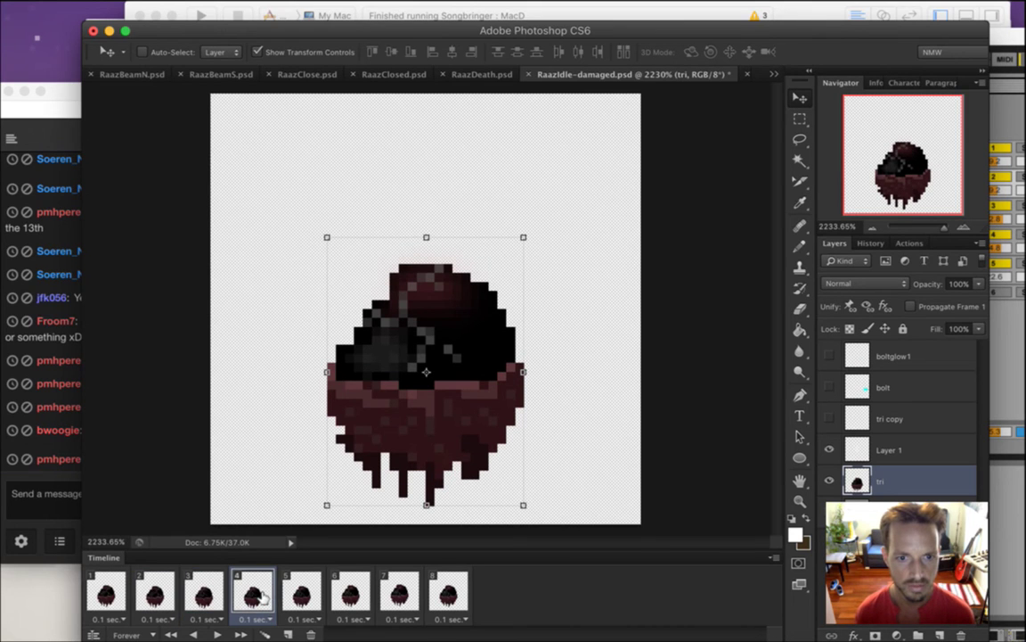
key(Up)
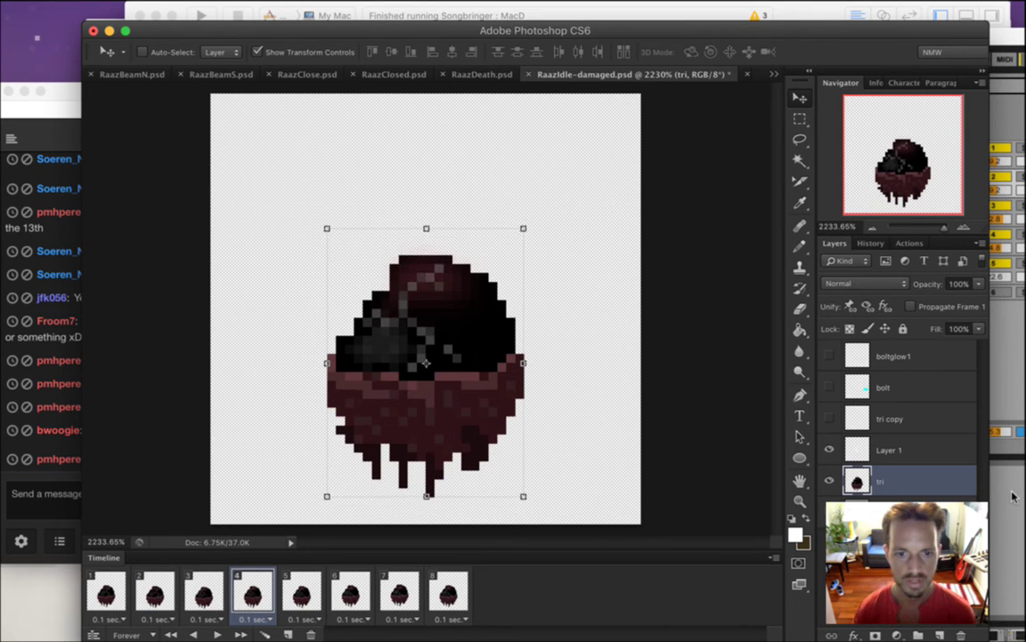
drag(304, 133, 268, 159)
click(209, 588)
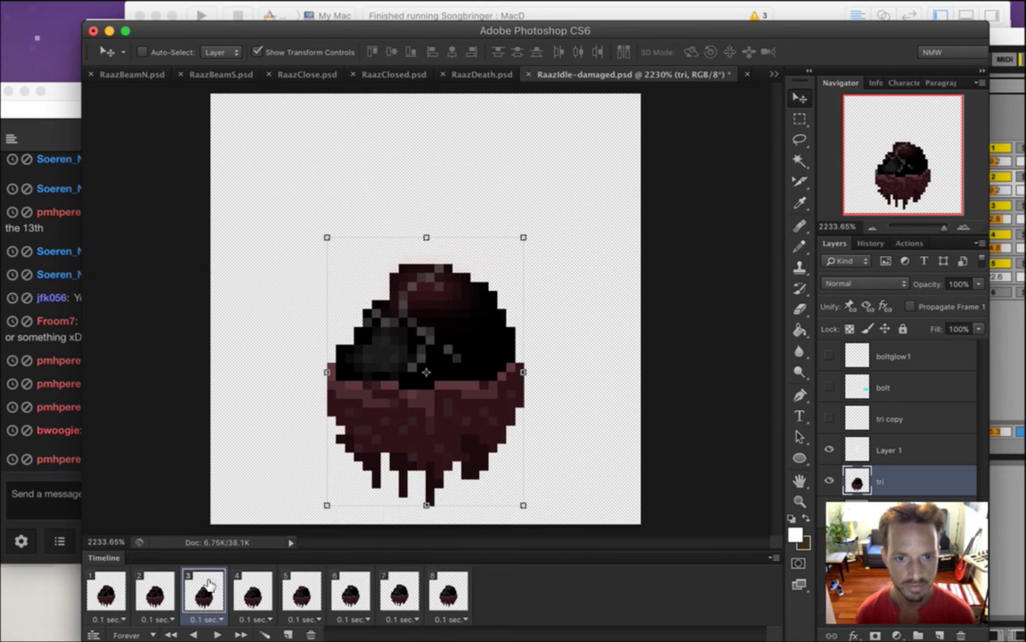
click(166, 591)
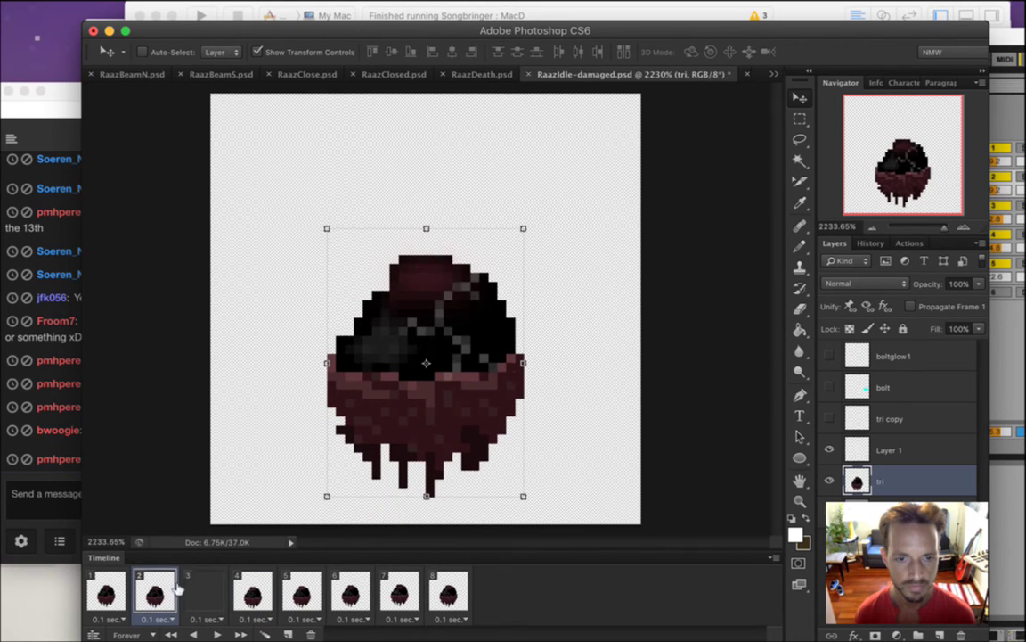
click(253, 591)
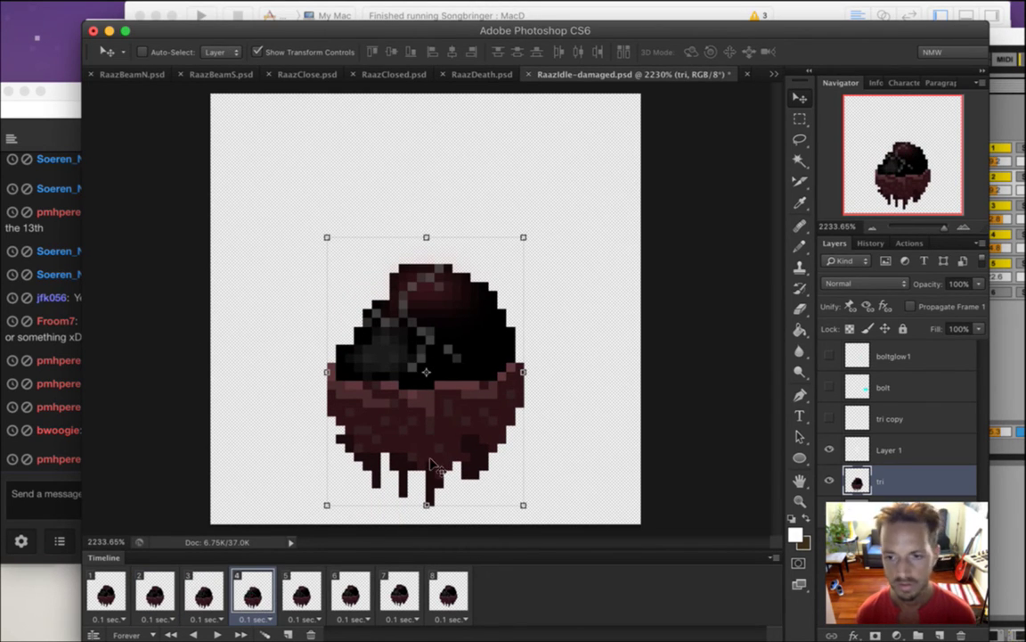
key(Up)
click(203, 589)
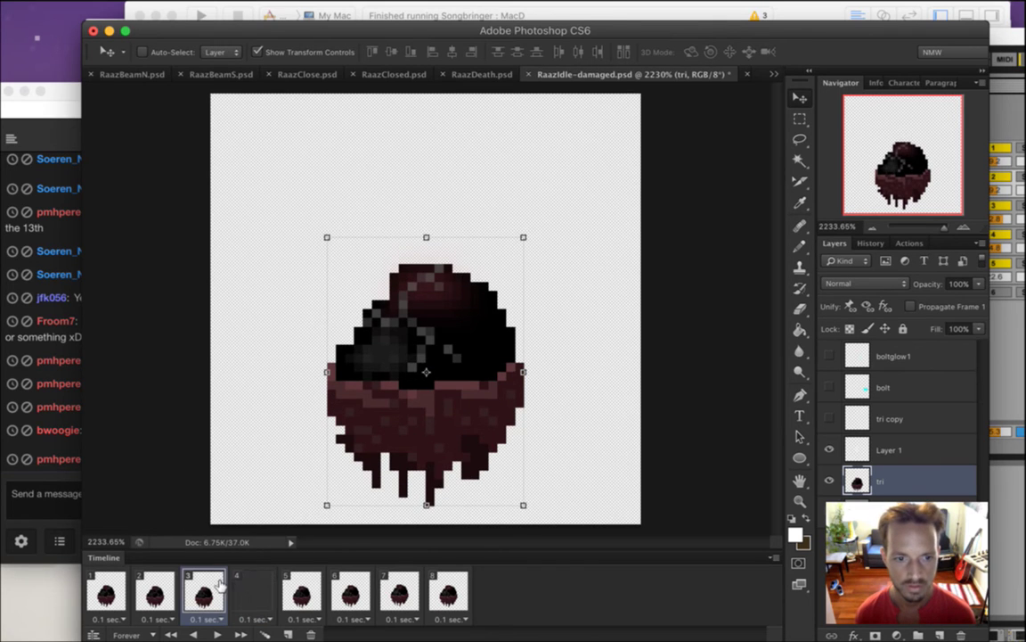
click(154, 589)
click(203, 590)
click(253, 590)
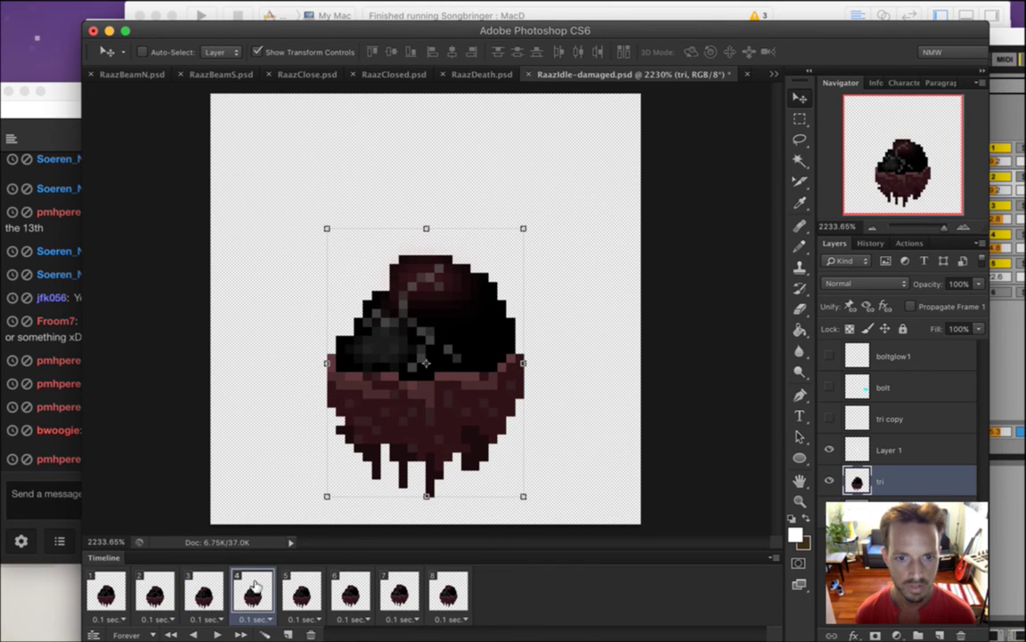
Move the tri layer up one pixel in each of frames 5 and 6
click(302, 590)
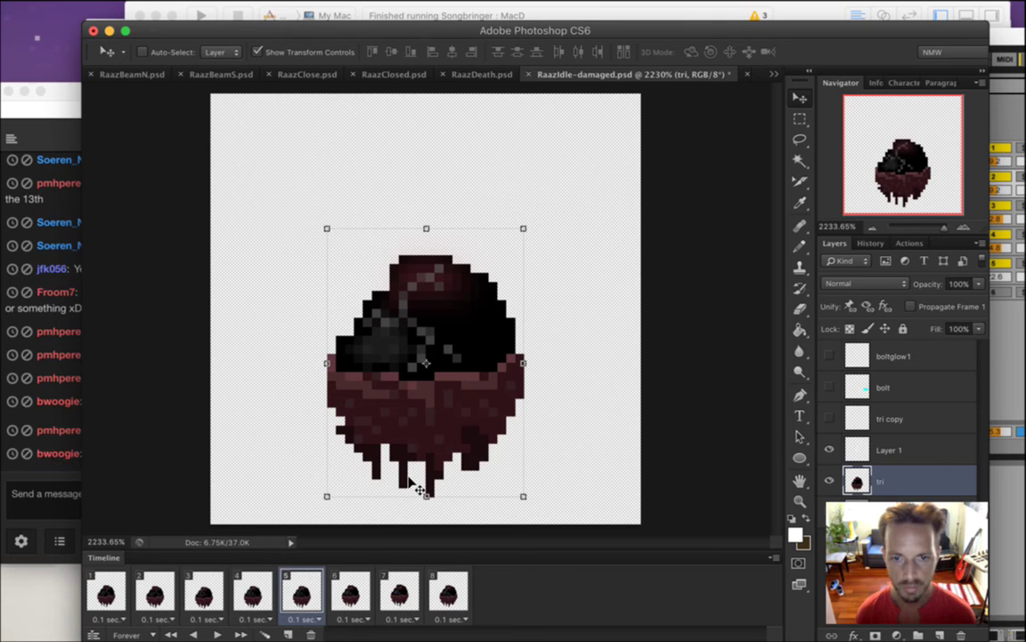
key(Up)
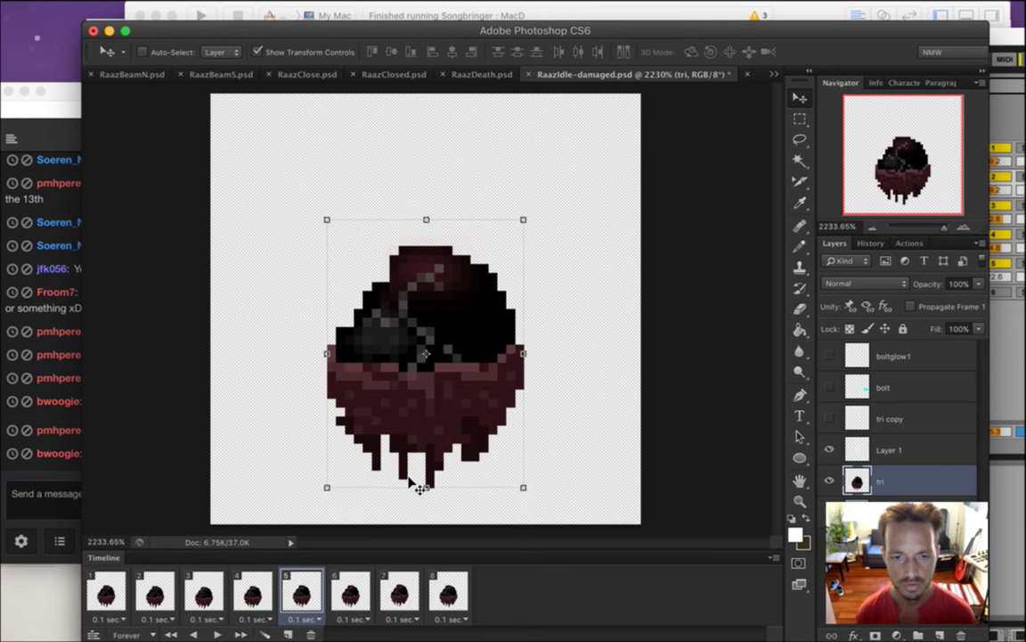
click(359, 581)
key(Up)
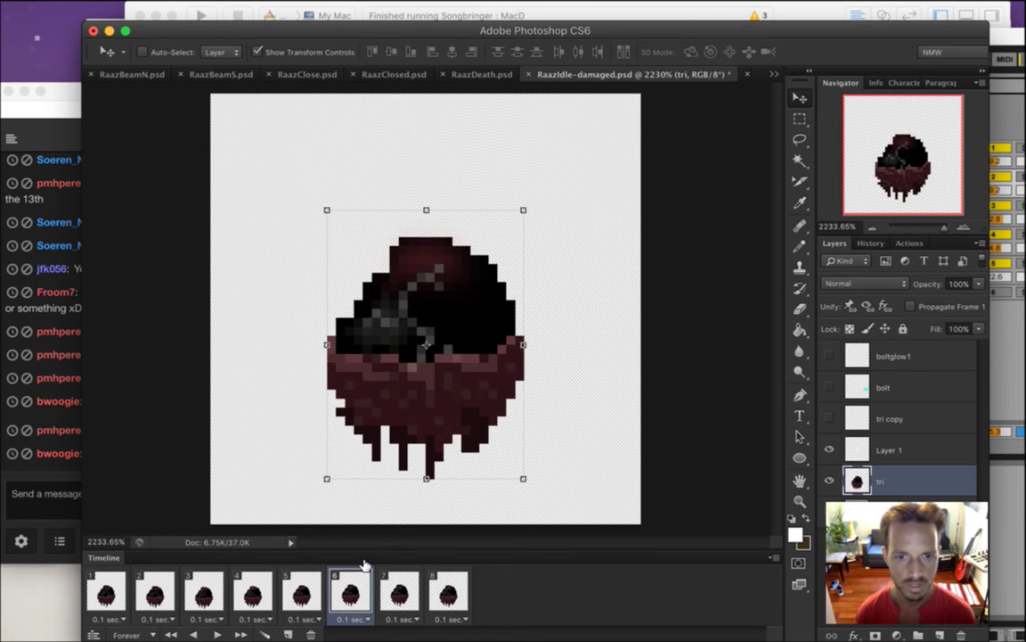
Move the tri layer up one pixel in each of frames 7 and 8
click(390, 581)
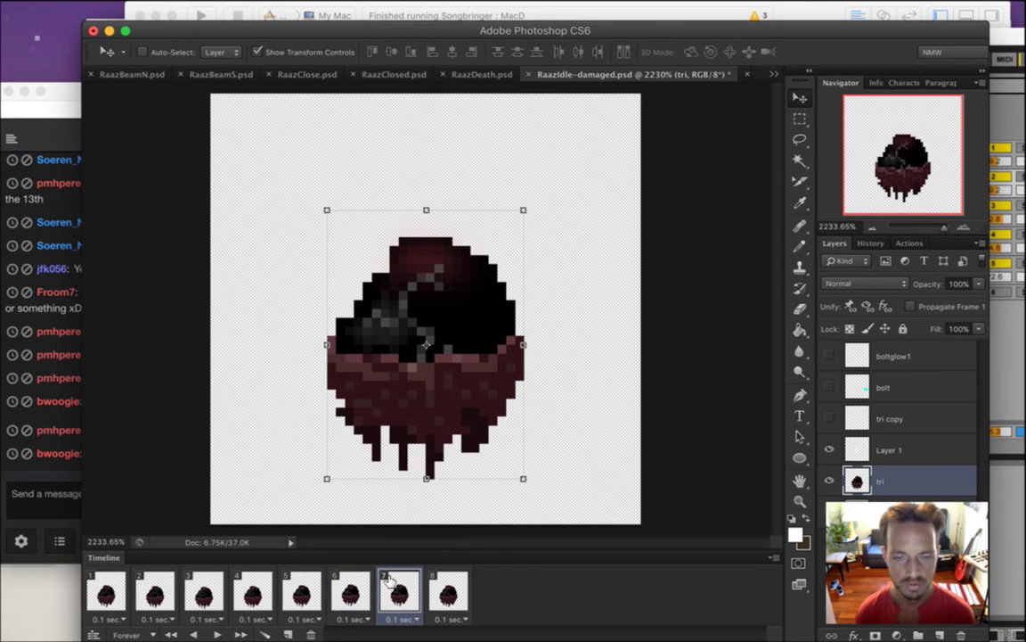
key(Up)
click(450, 588)
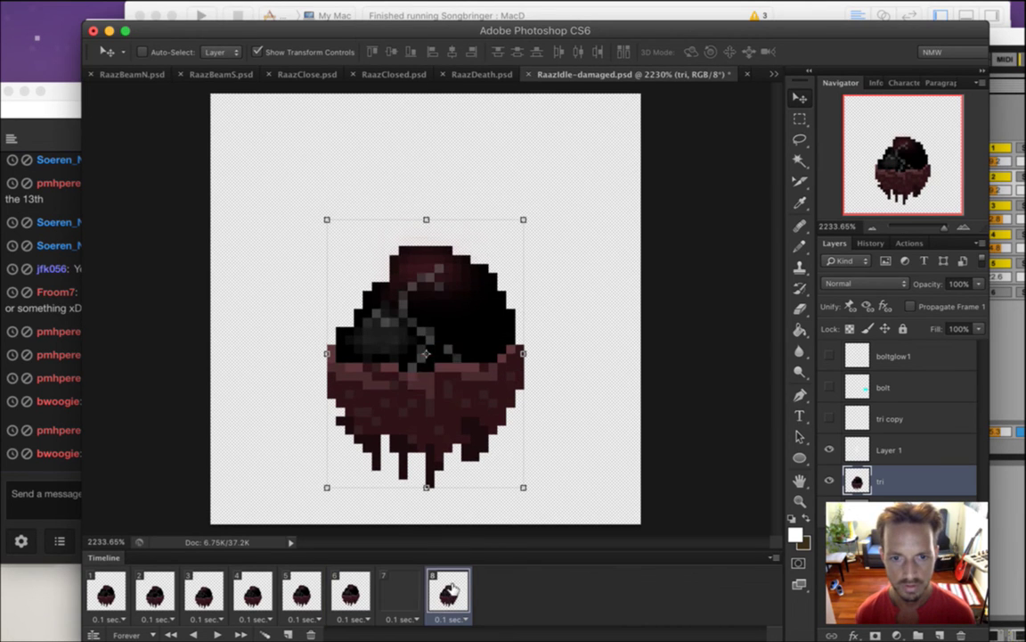
key(Up)
key(Up)
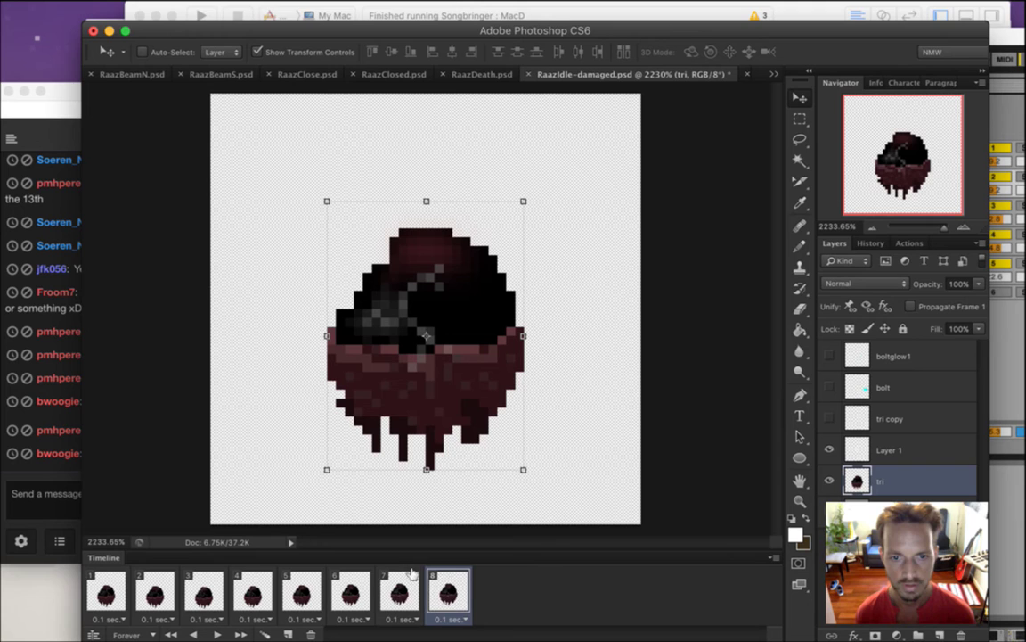
click(401, 594)
click(449, 590)
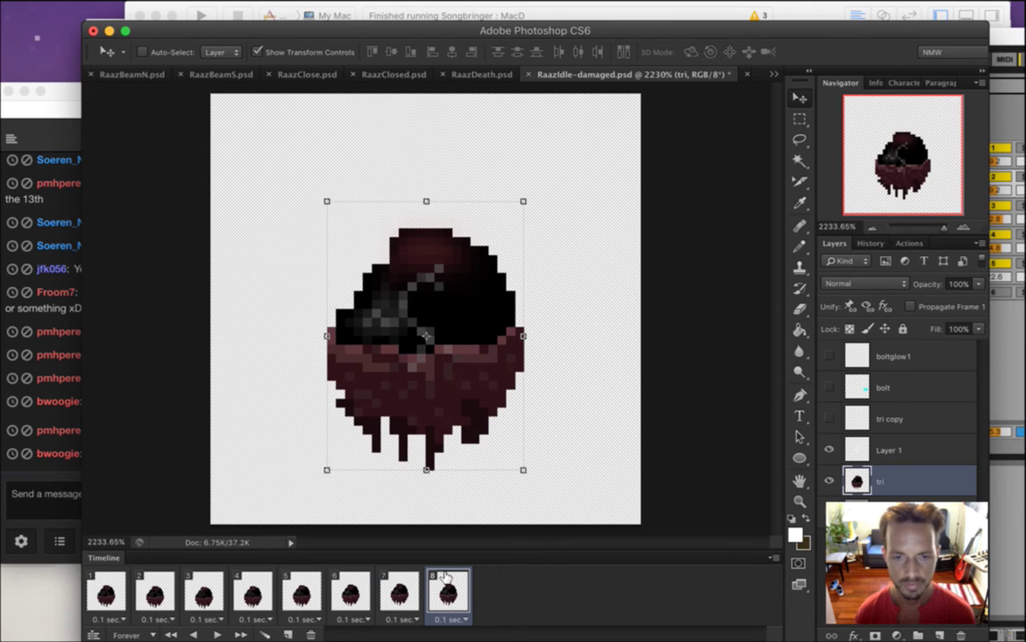
key(Down)
Step through all eight frames to examine the bobbing motion, and compare frames 1 and 2 again
click(120, 588)
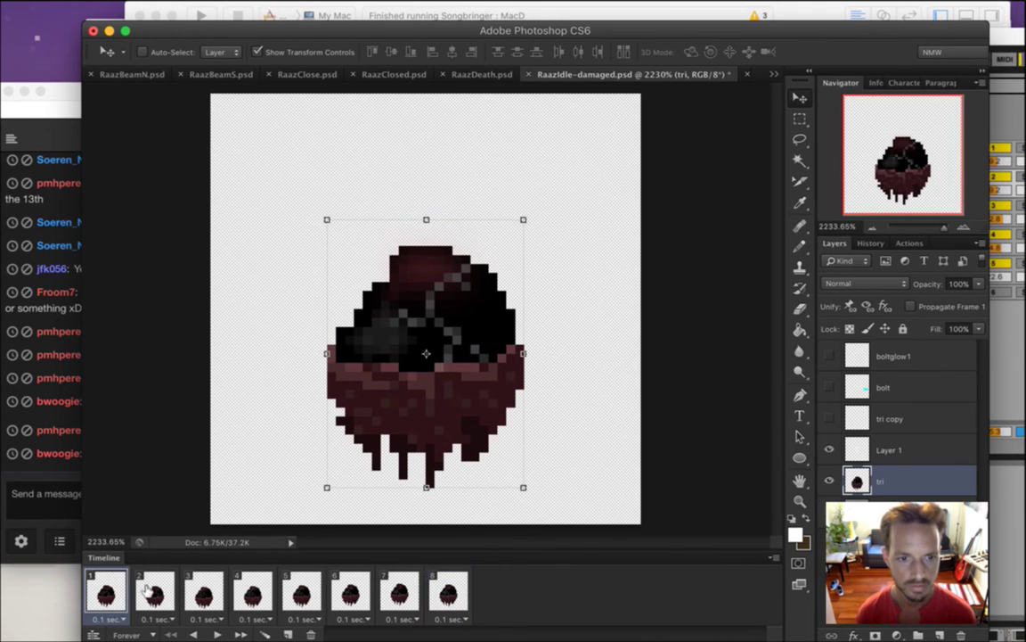
click(147, 593)
click(196, 593)
click(245, 592)
click(301, 593)
click(349, 592)
click(398, 592)
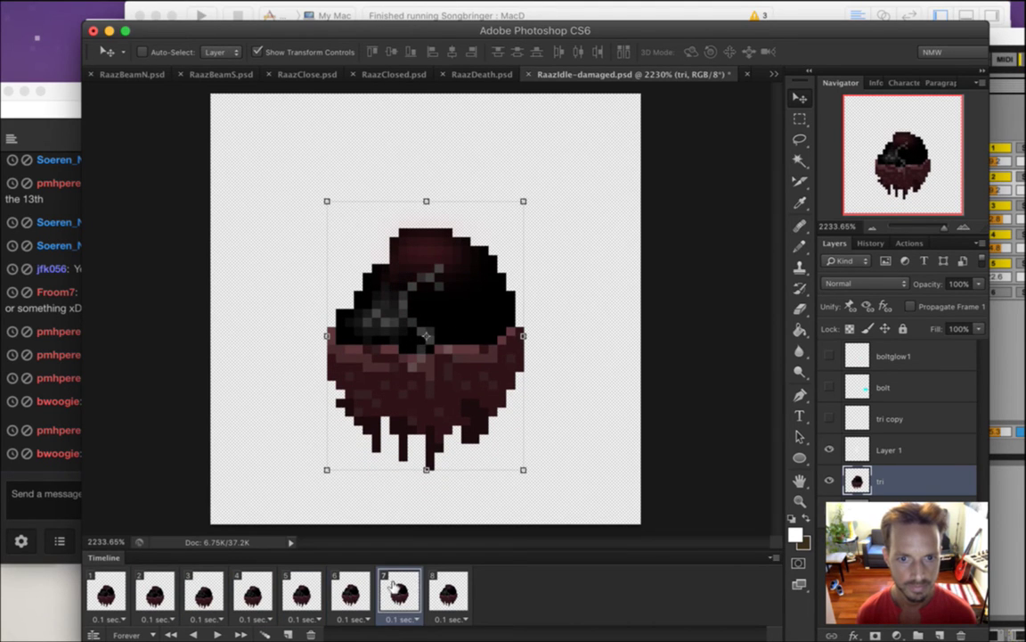
click(439, 588)
click(156, 593)
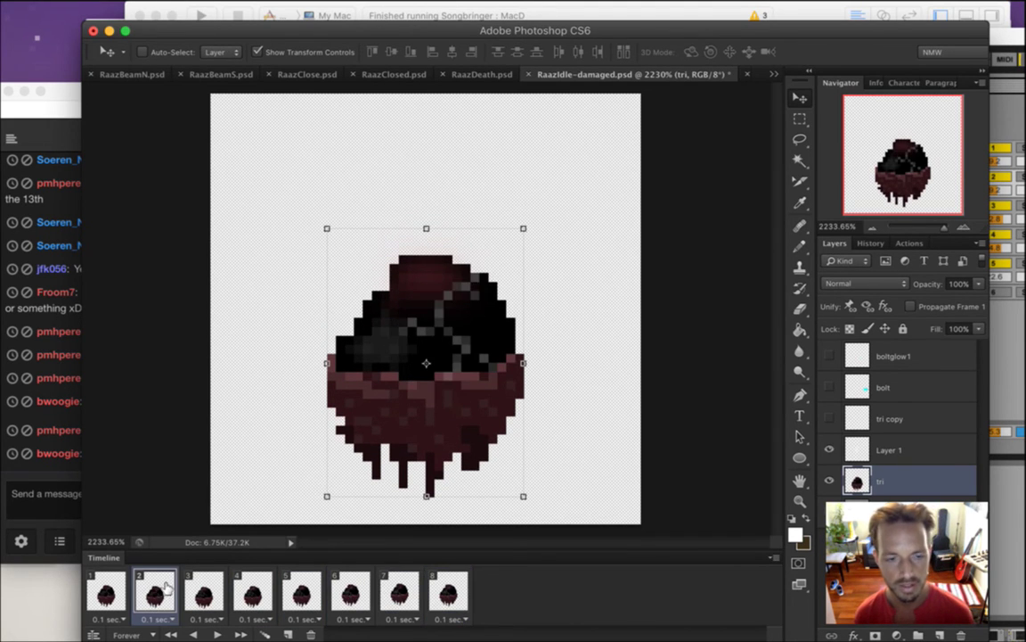
click(105, 592)
click(154, 592)
click(109, 594)
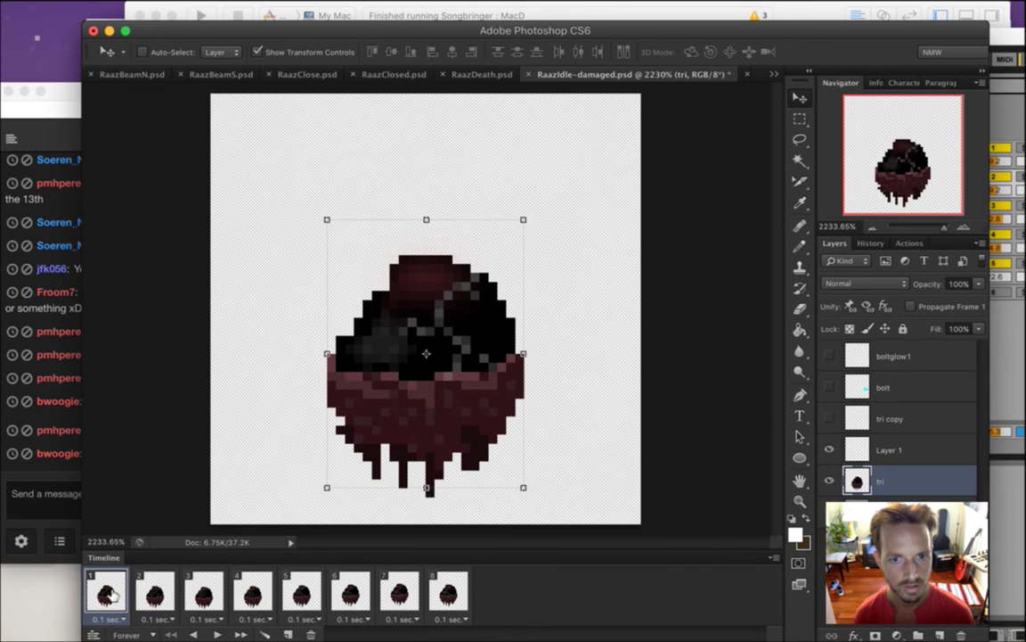
click(153, 592)
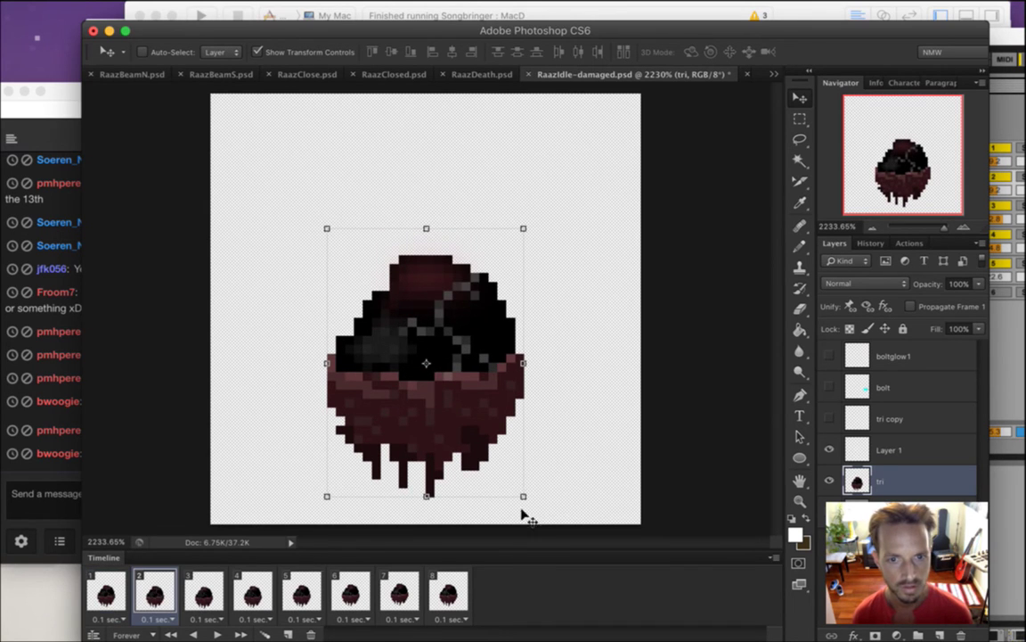
Shift the cracks on Layer 1 to the right in frame 4
click(864, 443)
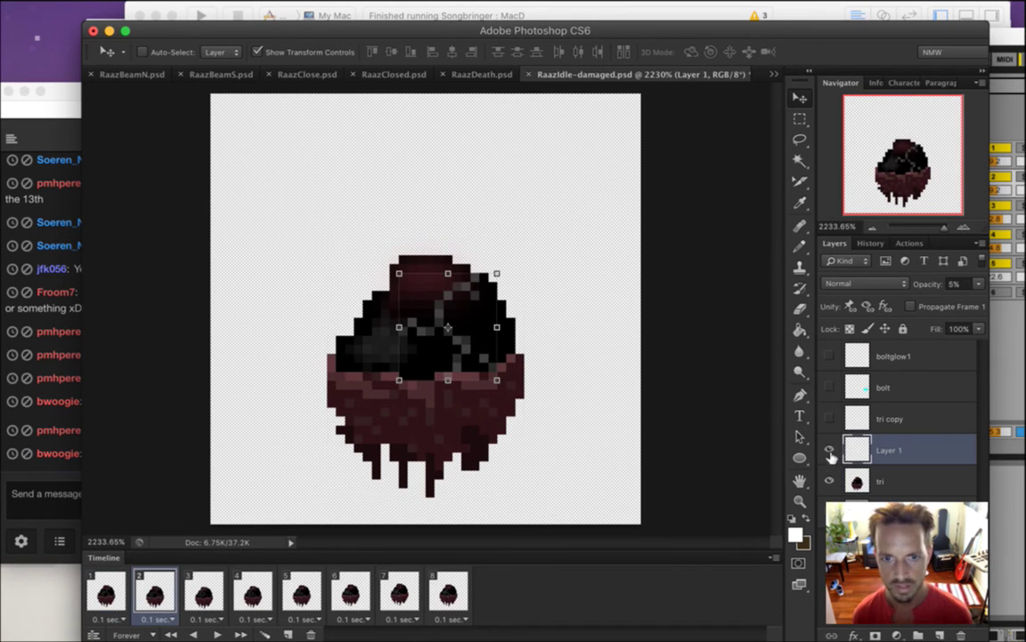
click(203, 592)
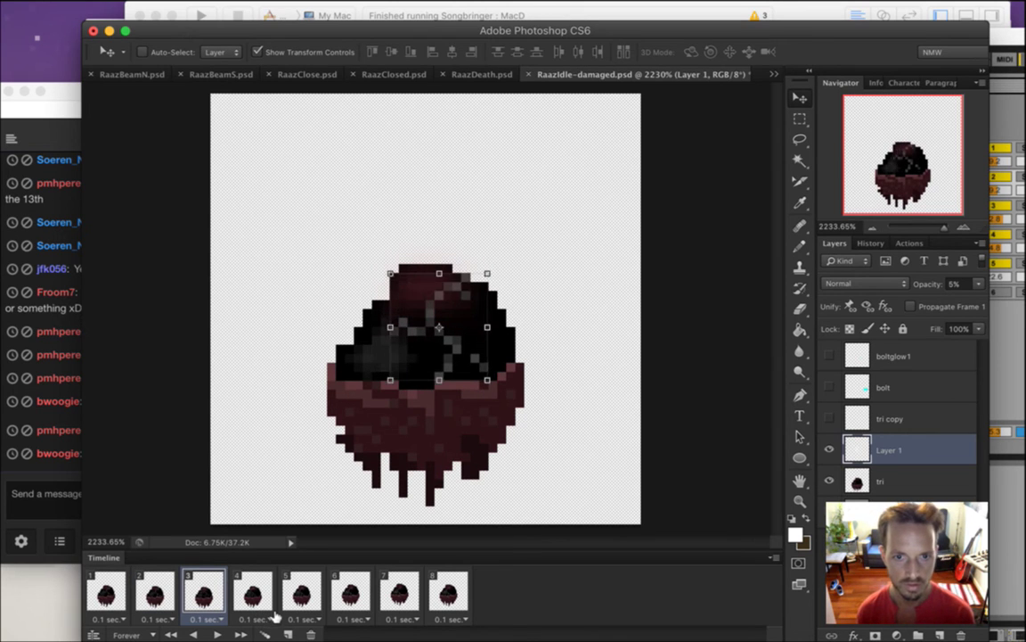
click(250, 592)
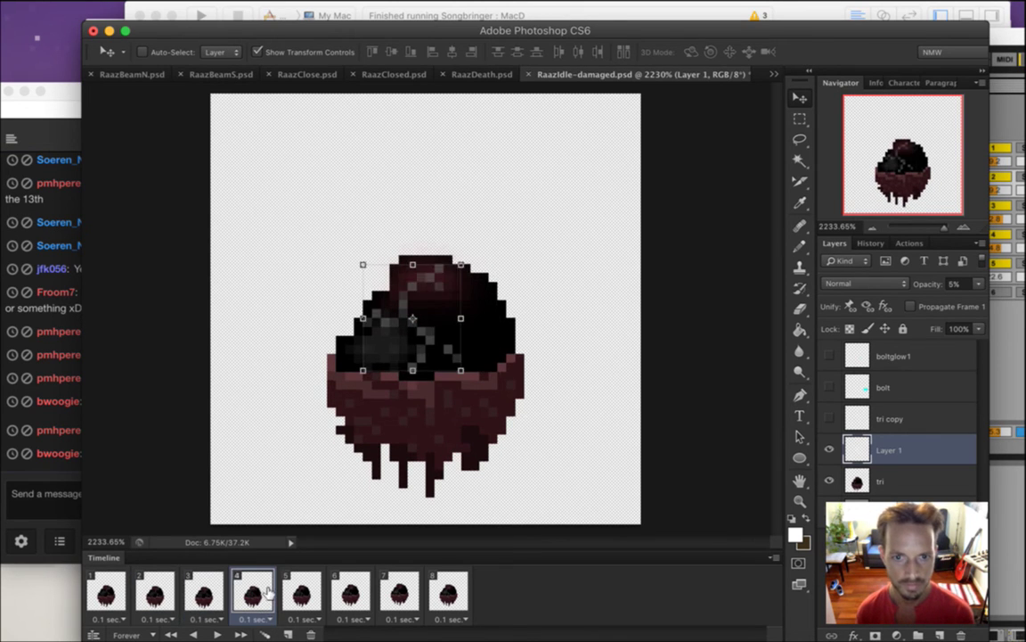
key(Right)
key(Right)
Move Layer 1's cracks four pixels right and one pixel up in frame 5
click(307, 590)
key(Right)
key(Right)
key(Right)
key(Right)
key(Up)
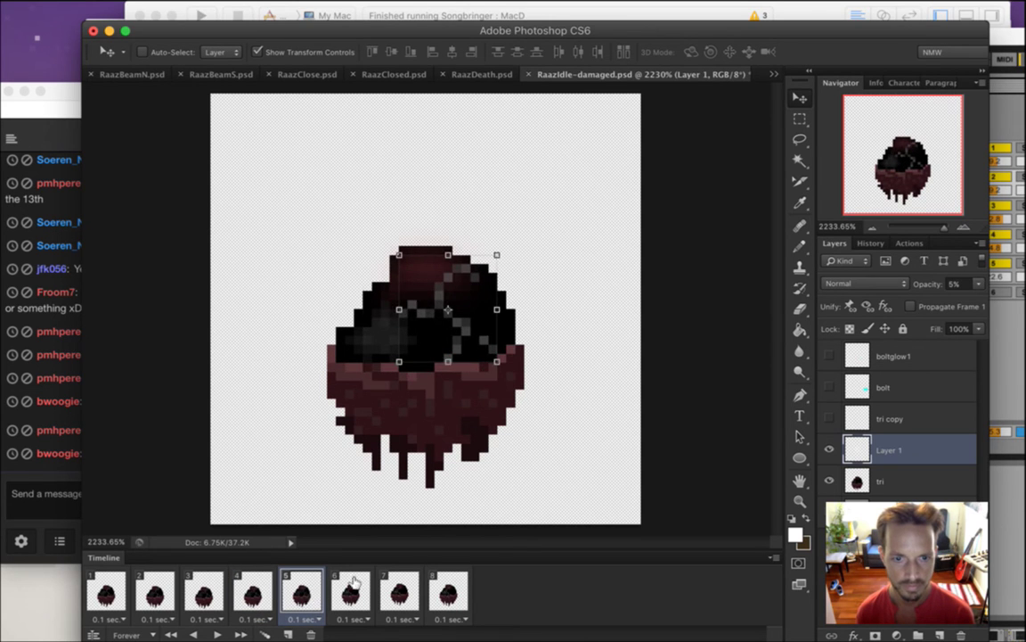
Move Layer 1's cracks three pixels right and one pixel up in frame 6
click(357, 590)
key(Right)
key(Right)
key(Right)
key(Up)
key(Up)
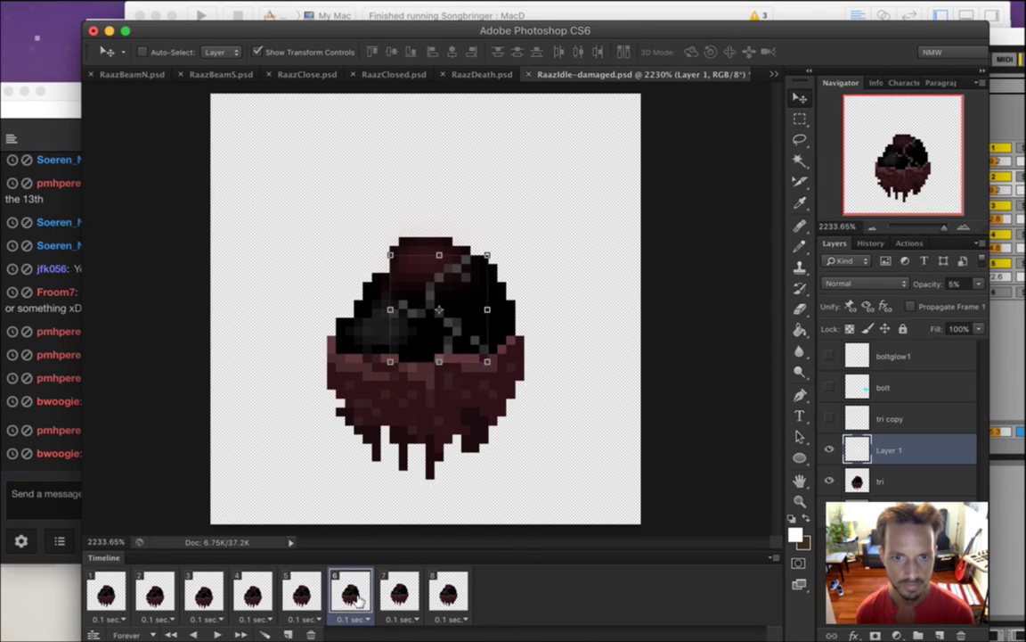
key(Right)
Move Layer 1's cracks four pixels right and three pixels up in frame 7
click(390, 590)
key(Right)
key(Right)
key(Up)
key(Up)
key(Right)
key(Right)
key(Up)
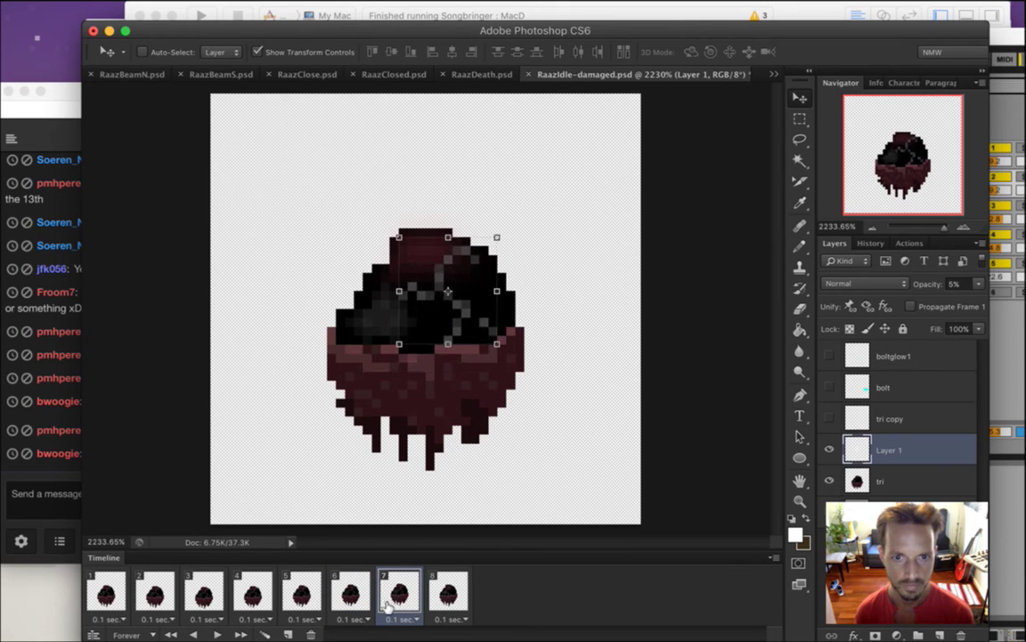
Move Layer 1's cracks three pixels right and one pixel up in frame 8
click(441, 593)
key(Right)
key(Up)
key(Right)
key(Right)
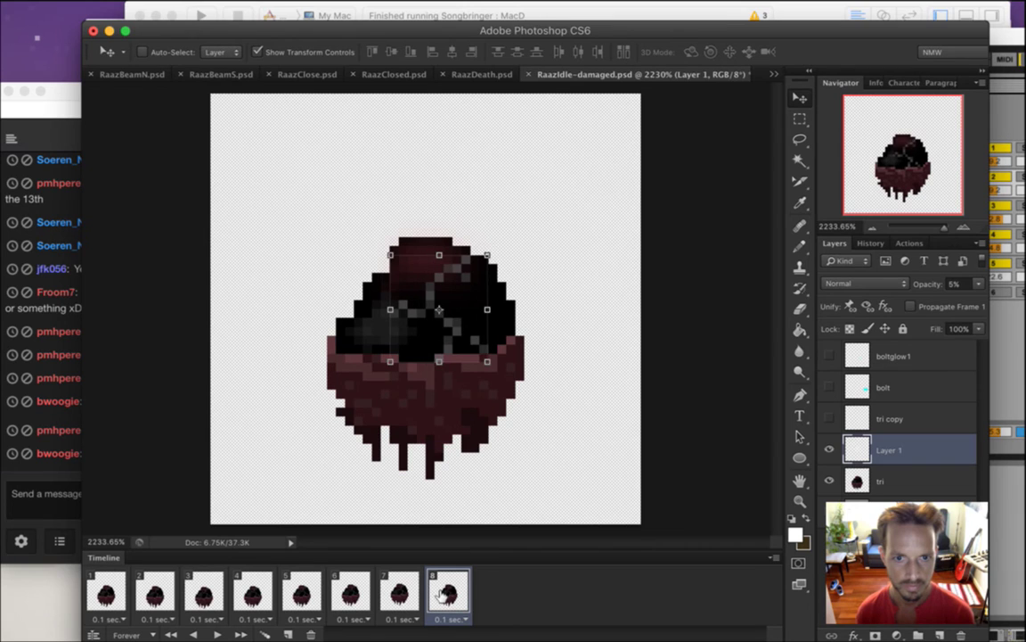
Play the animation from frame 1 to check the crack positions, and switch to the Rectangular Marquee tool
click(106, 592)
click(220, 632)
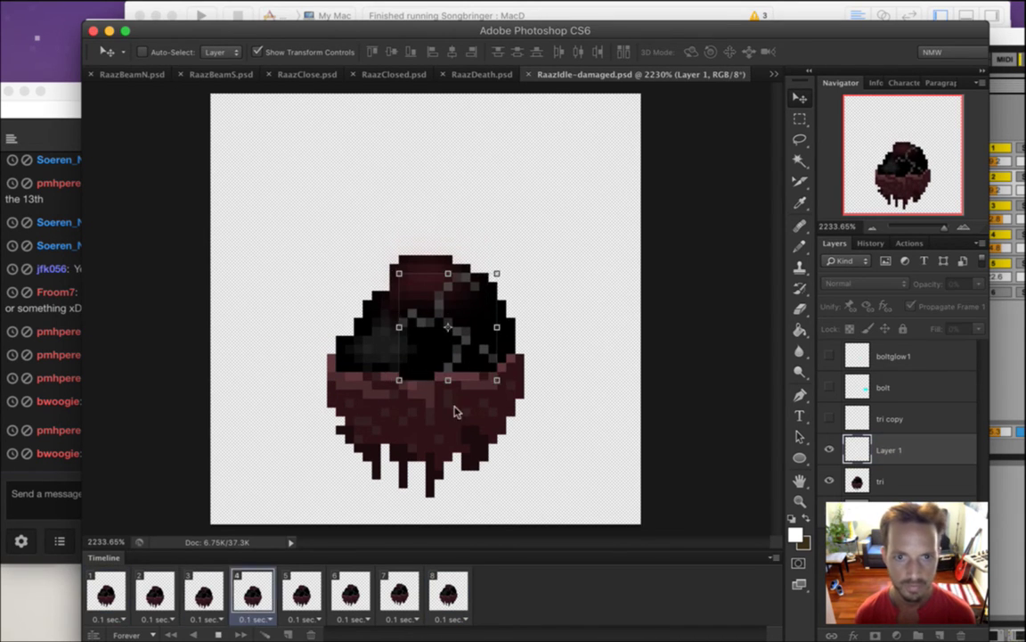
click(799, 122)
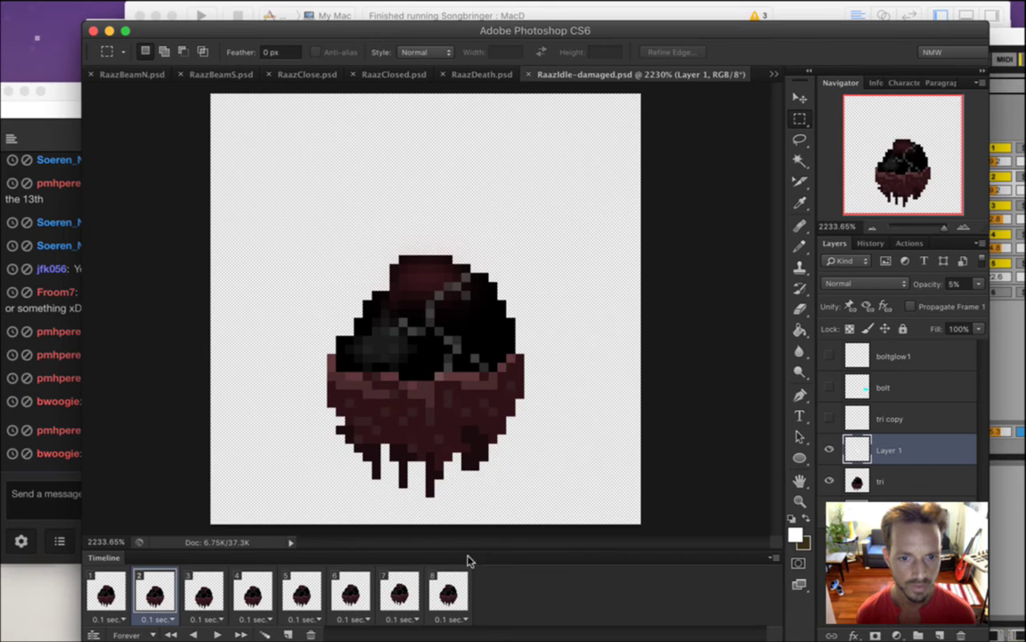
Step backwards through the animation from frame 8 to frame 2 to compare the crack positions
click(459, 581)
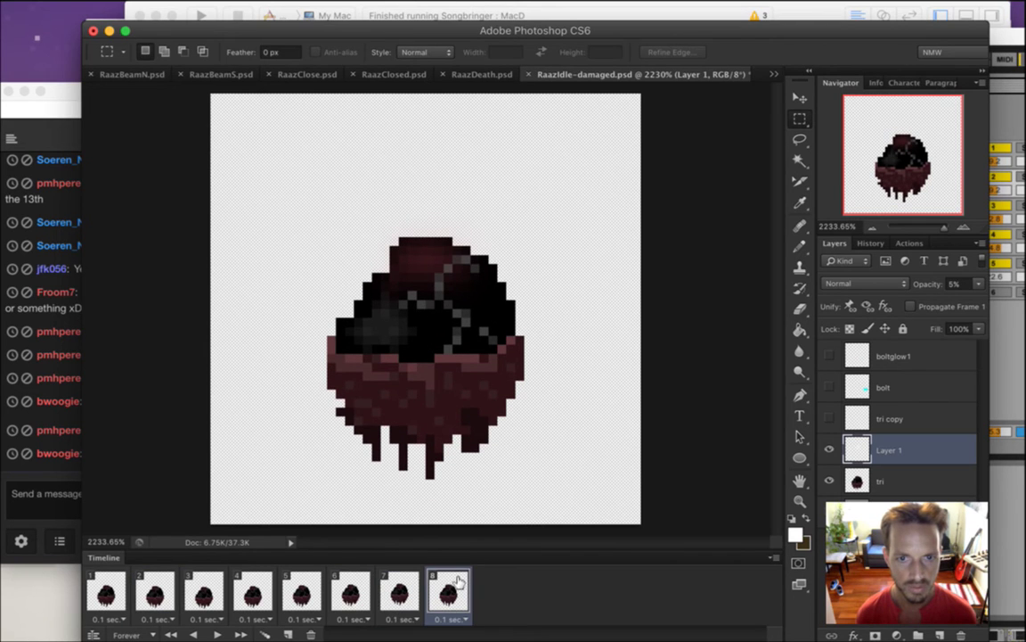
click(400, 584)
click(349, 586)
click(300, 588)
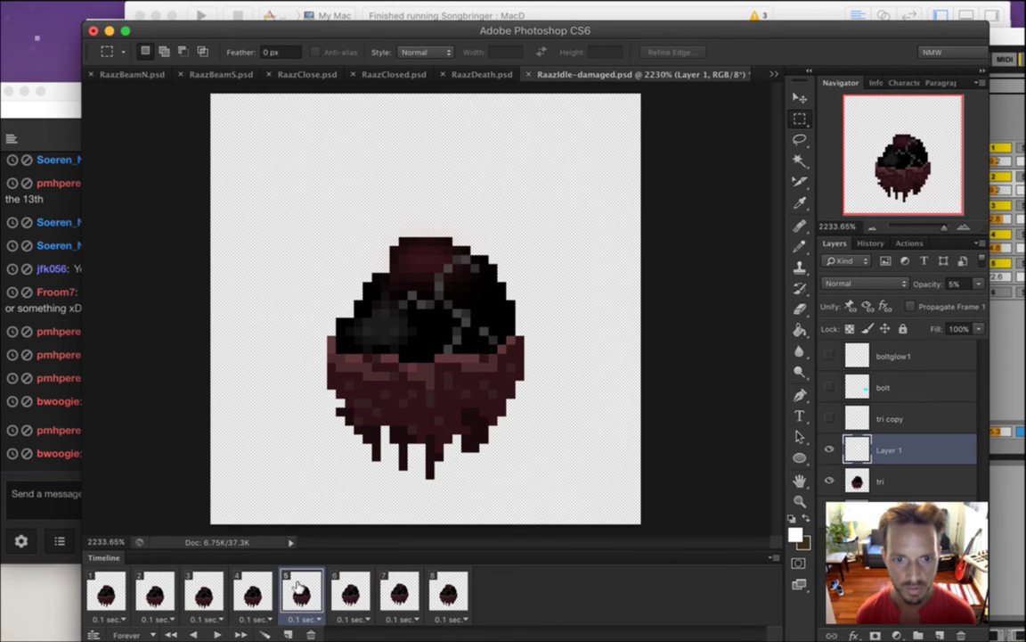
click(253, 594)
click(205, 593)
click(156, 594)
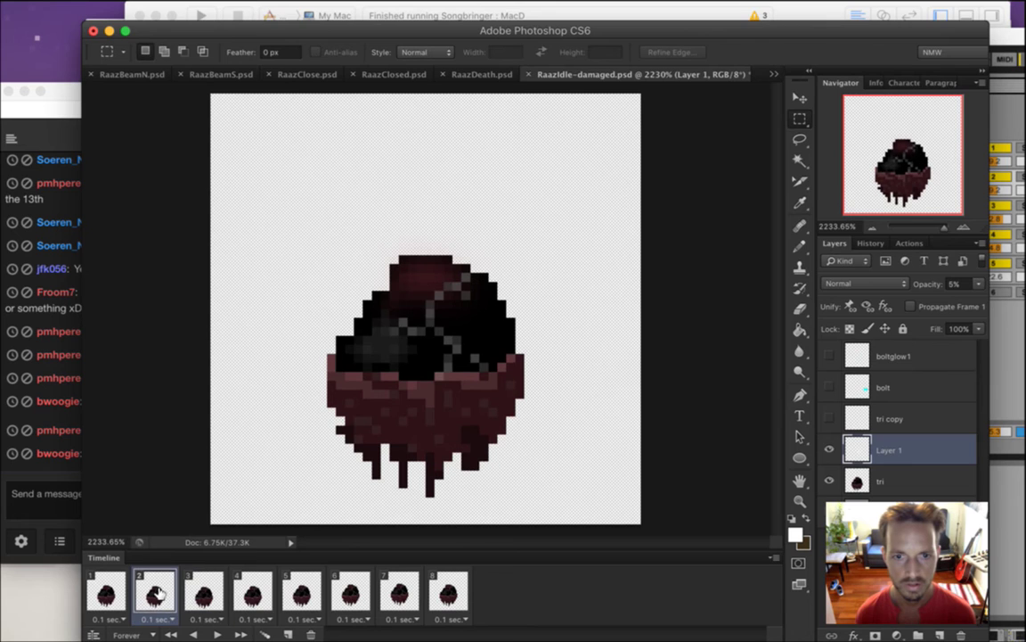
Try moving Layer 1's cracks one pixel up and one pixel right in frame 2
key(v)
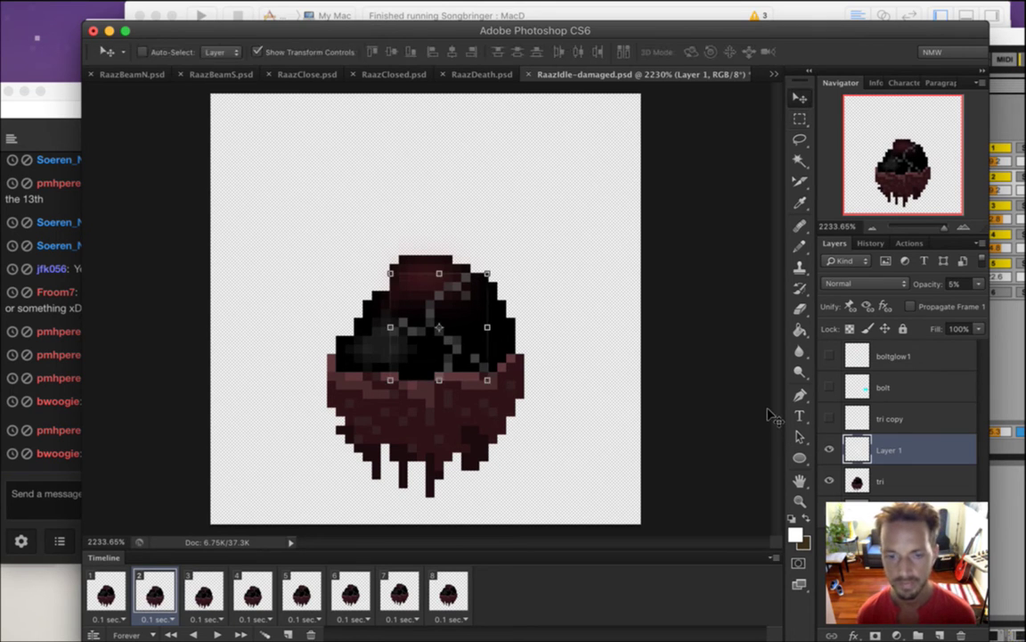
key(Up)
key(Right)
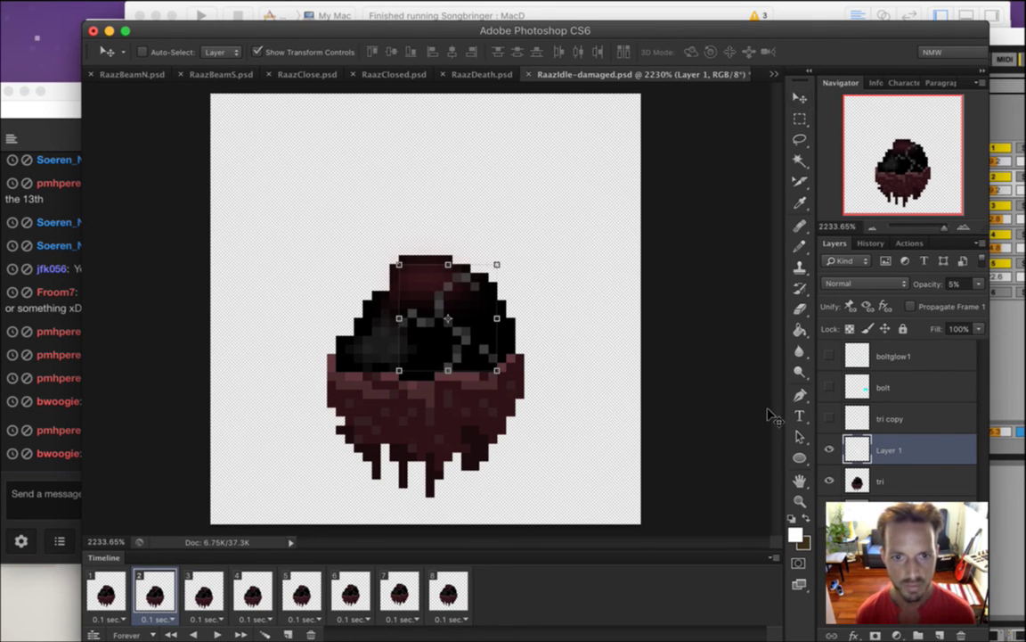
key(m)
Try shifting Layer 1's cracks one pixel up and one pixel right in frame 1, and move them back
click(110, 590)
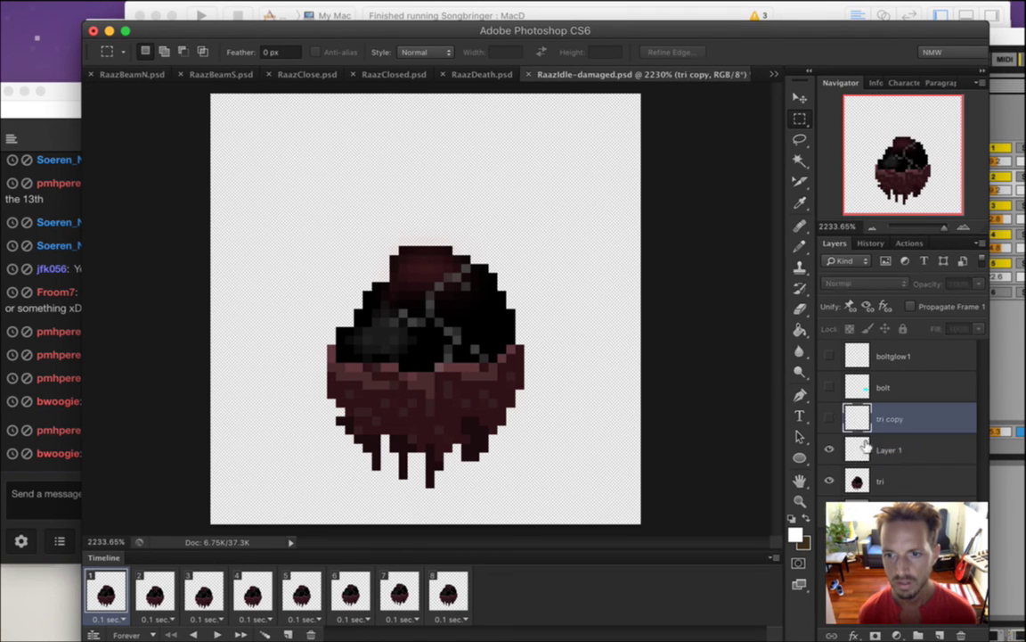
key(v)
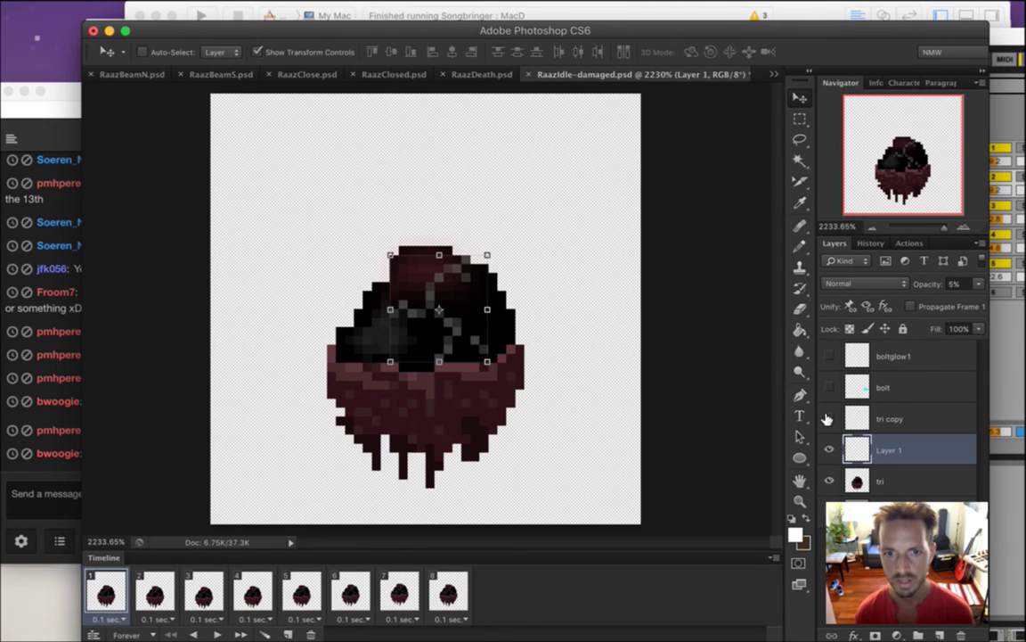
key(Right)
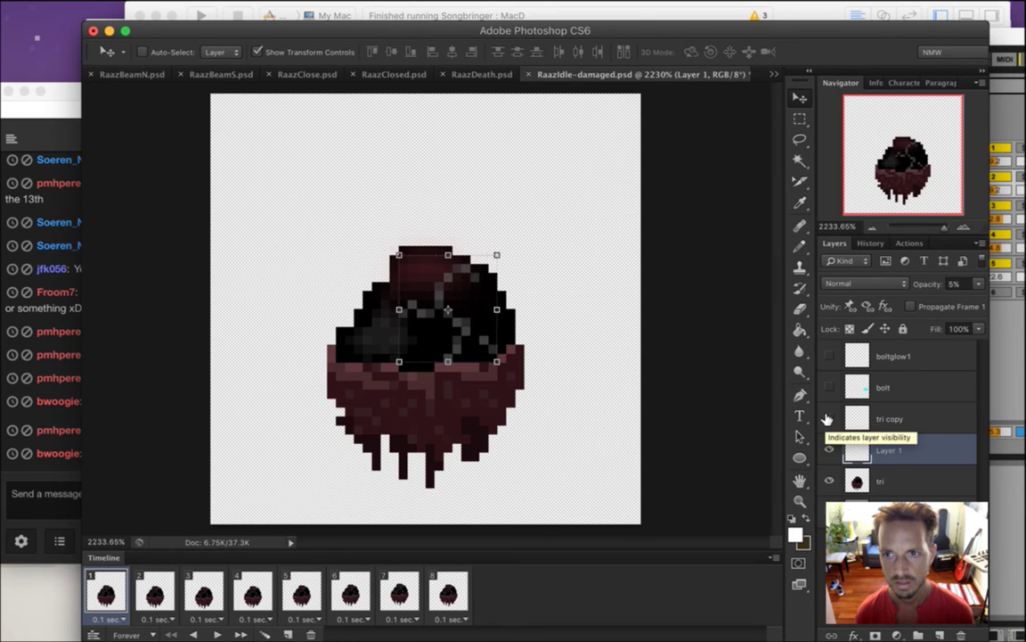
key(Left)
key(Down)
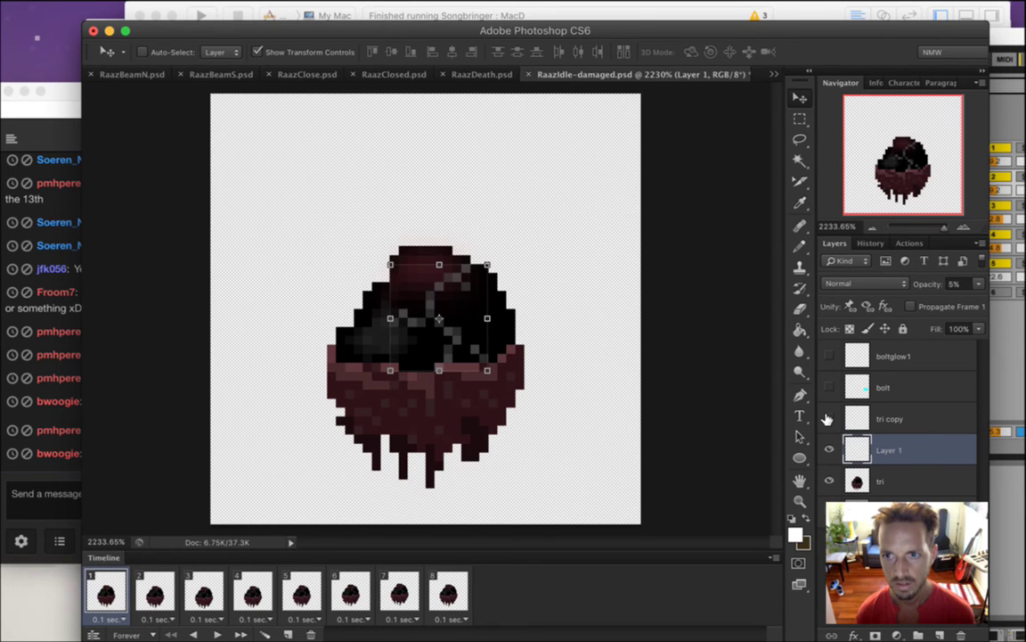
key(m)
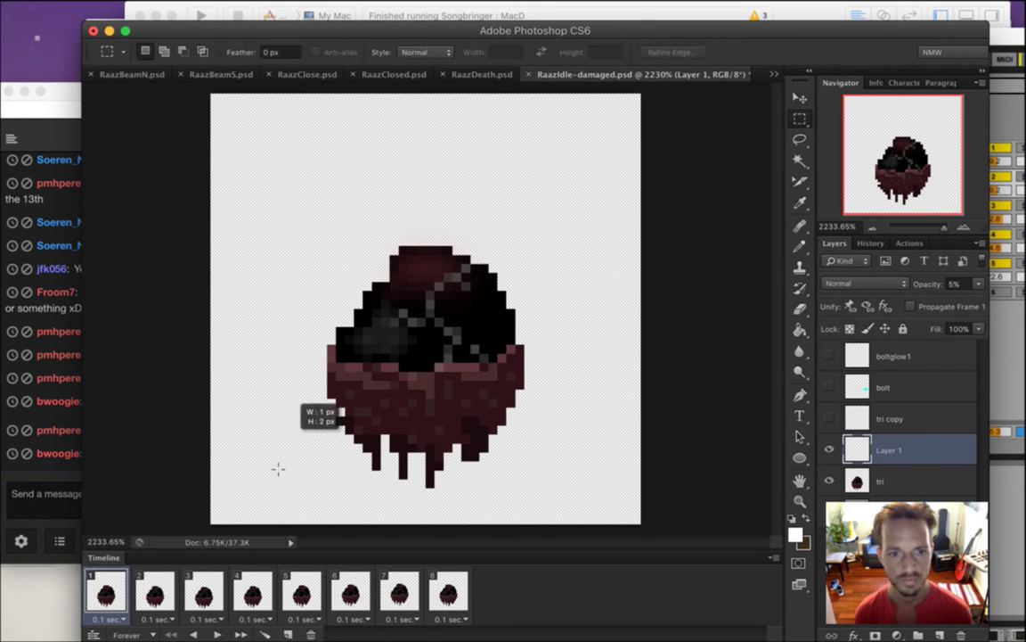
Clear the stray marquee selection and move Layer 1's cracks back one pixel left and one pixel down in frame 2
click(154, 595)
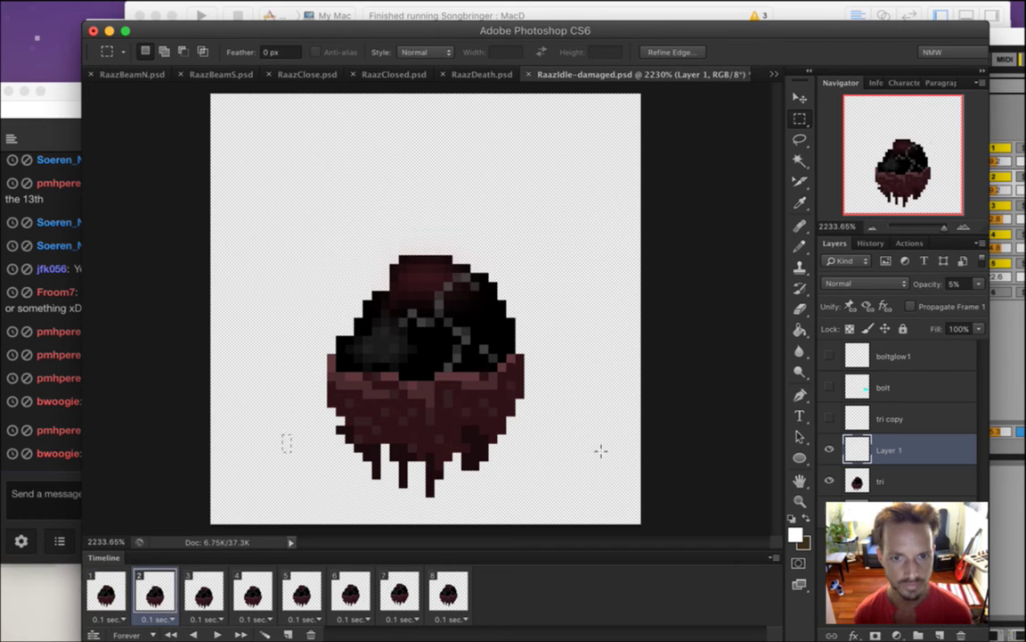
key(v)
key(Left)
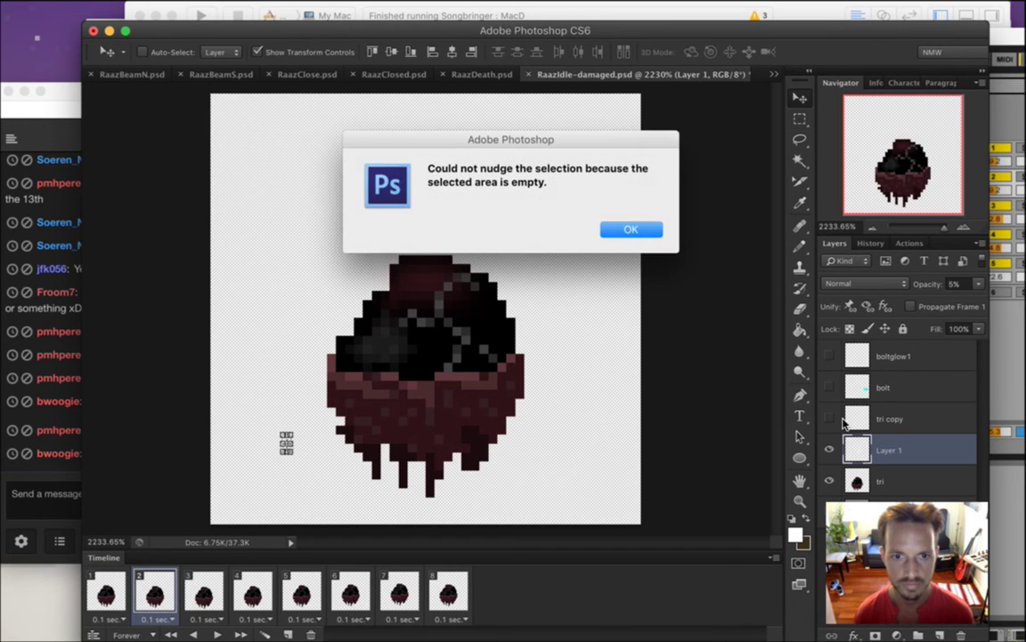
key(Return)
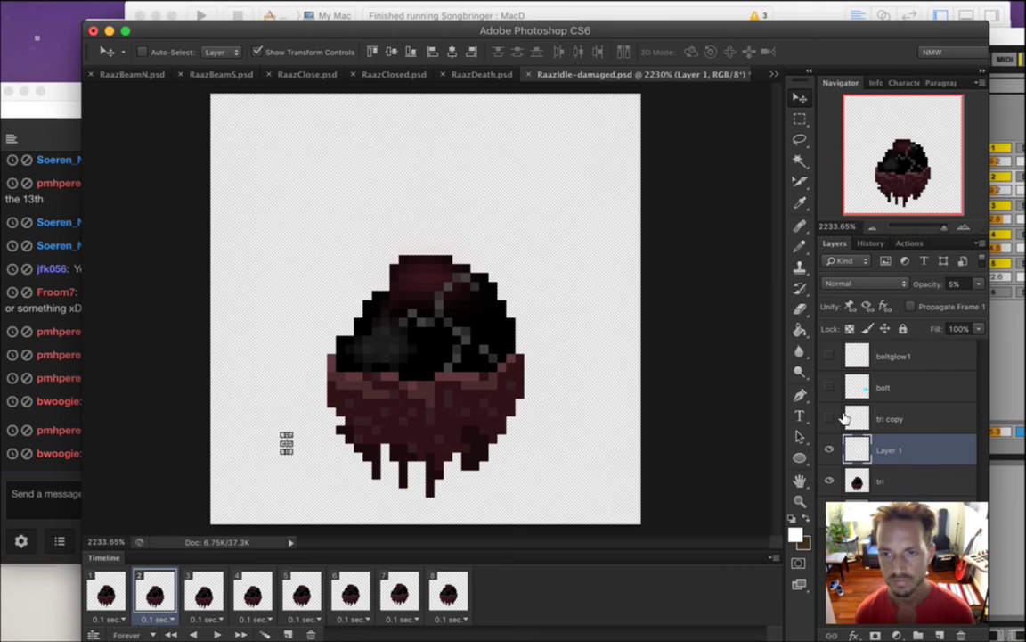
key(m)
key(v)
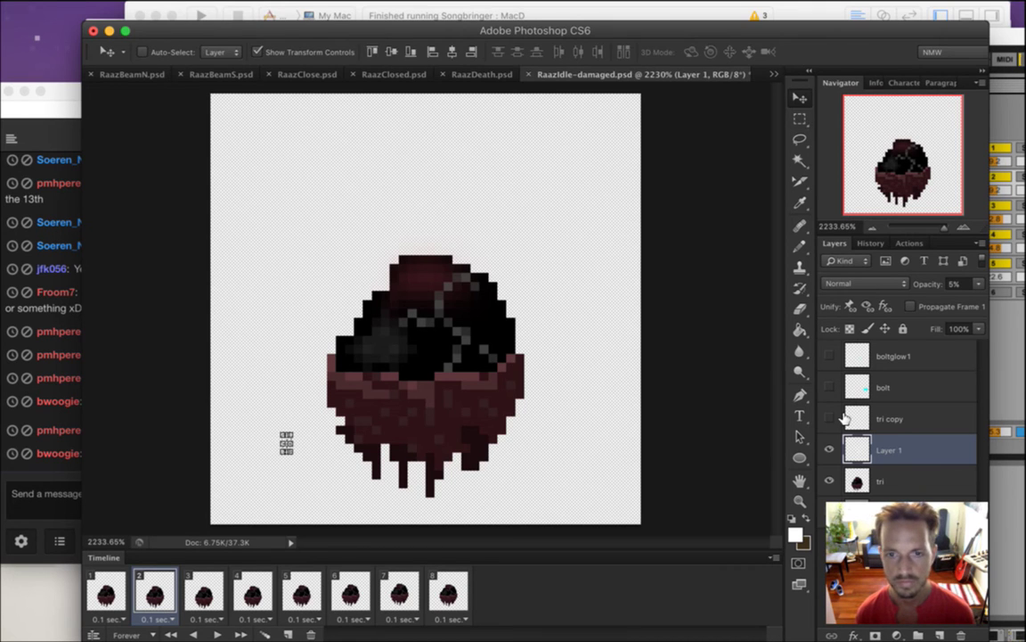
key(m)
key(v)
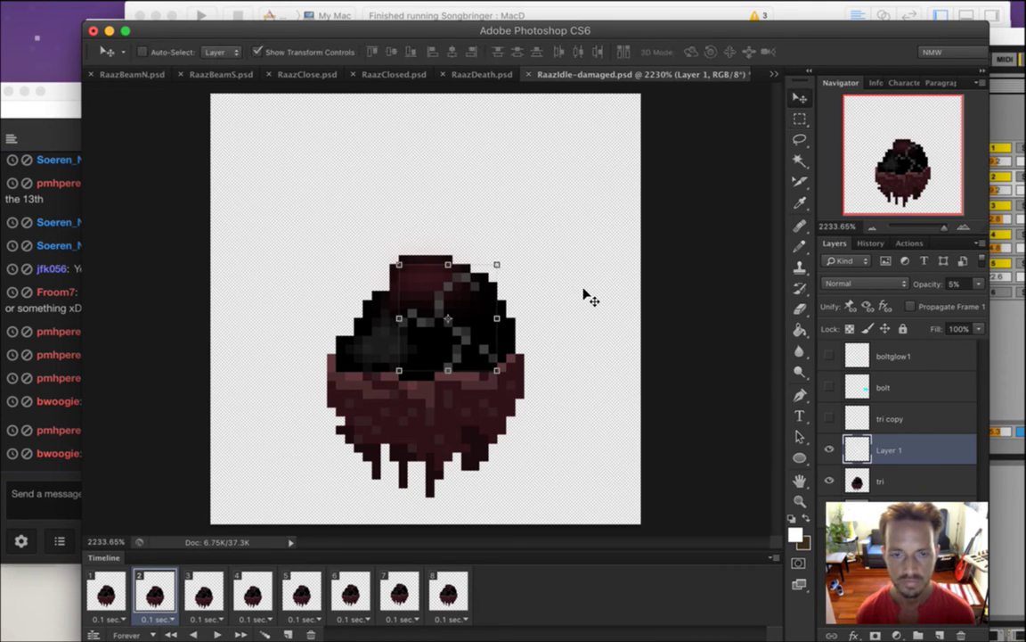
key(Down)
key(Left)
Check frame 3, and move Layer 1's cracks one pixel down and one pixel left in frame 4
click(214, 578)
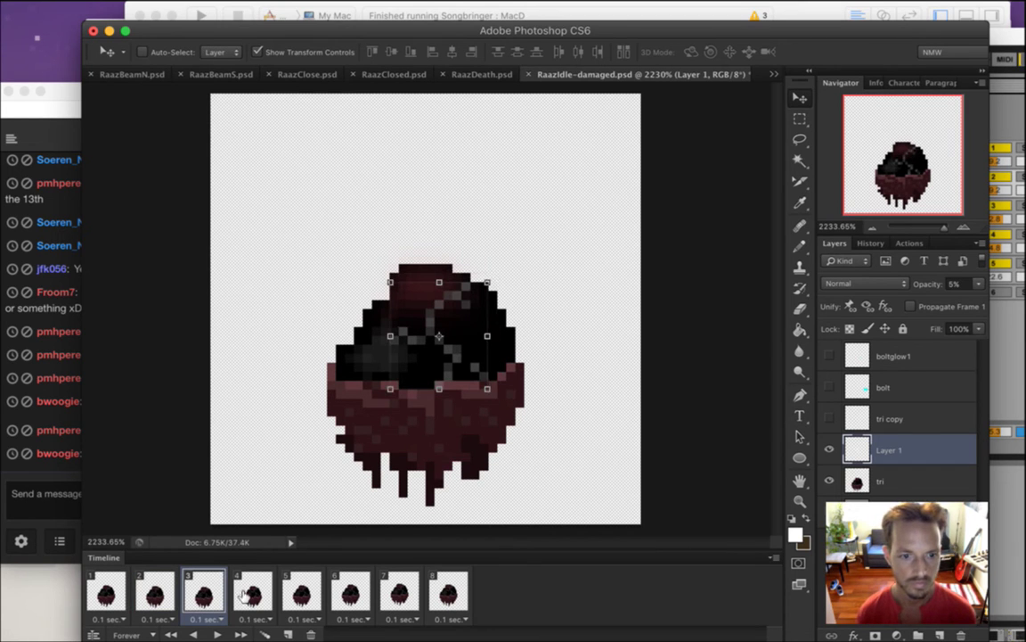
click(249, 584)
key(Down)
key(Left)
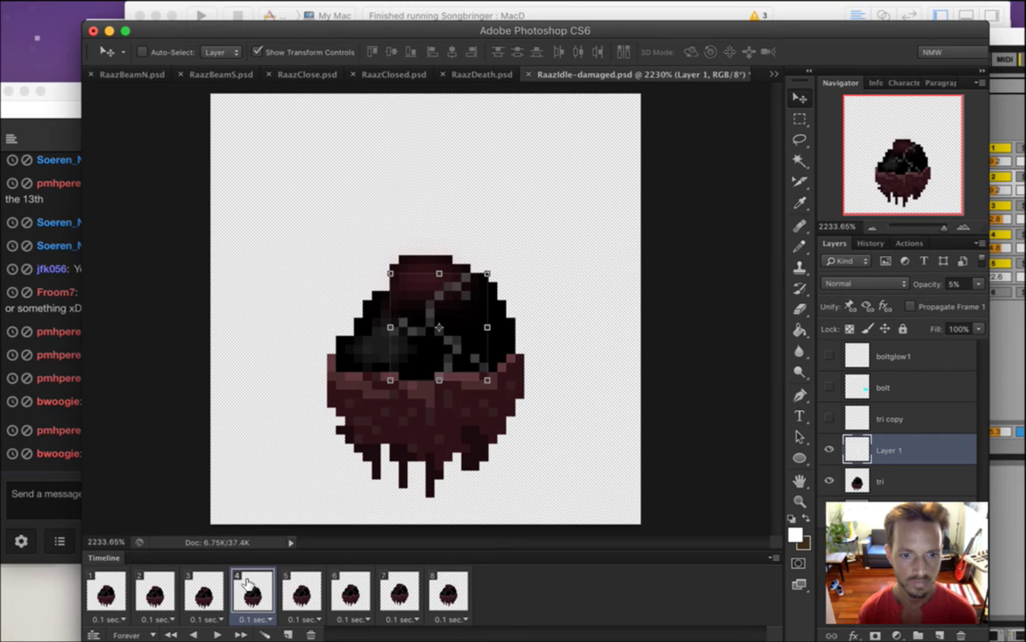
Move Layer 1's cracks one pixel left and one pixel down in frame 5, keeping the frame order
click(306, 584)
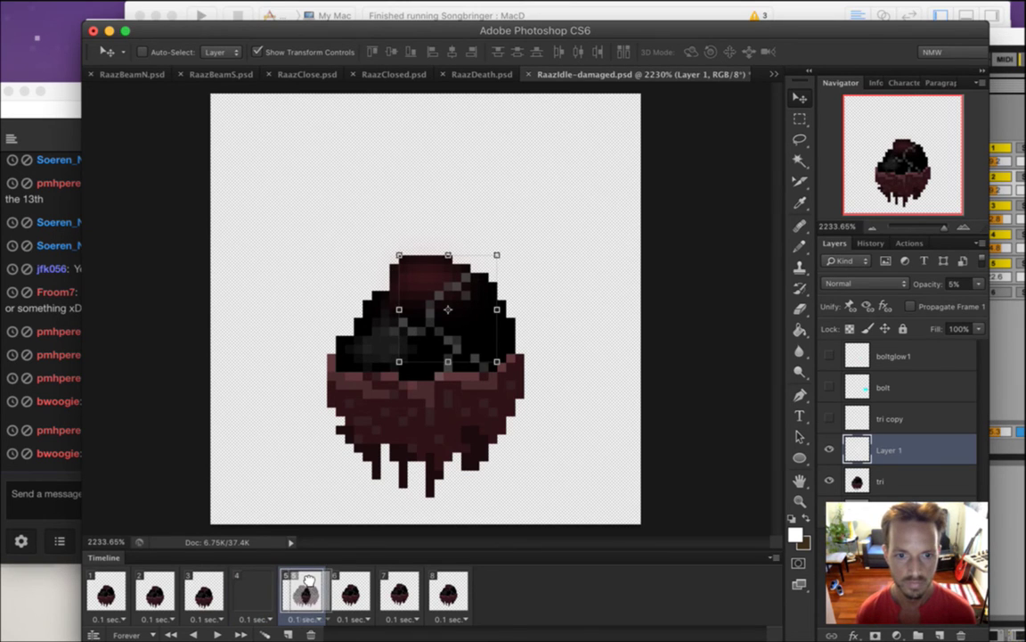
drag(308, 580, 303, 621)
click(251, 591)
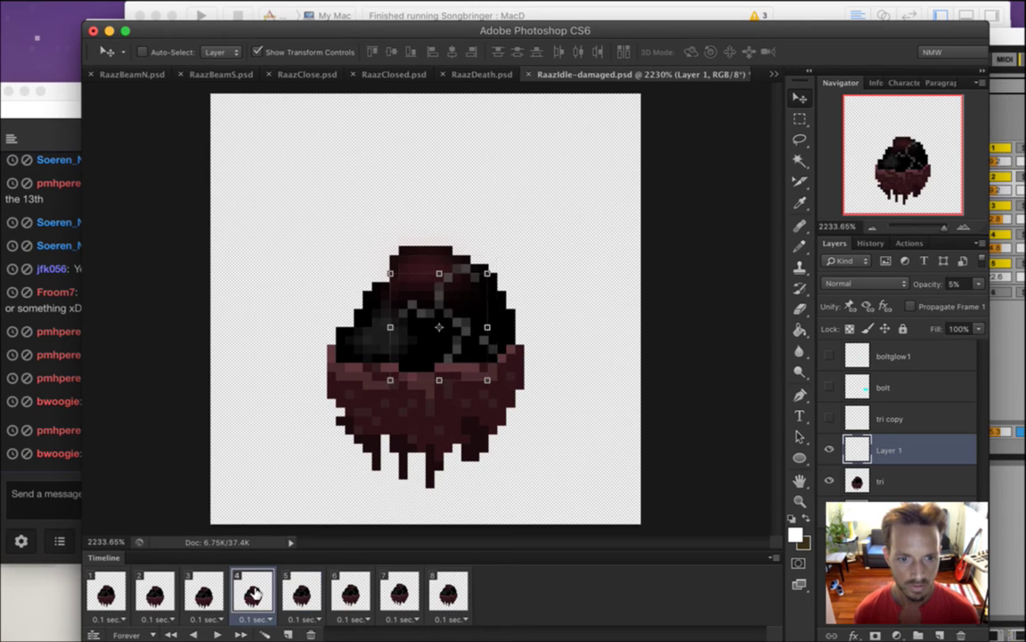
click(303, 597)
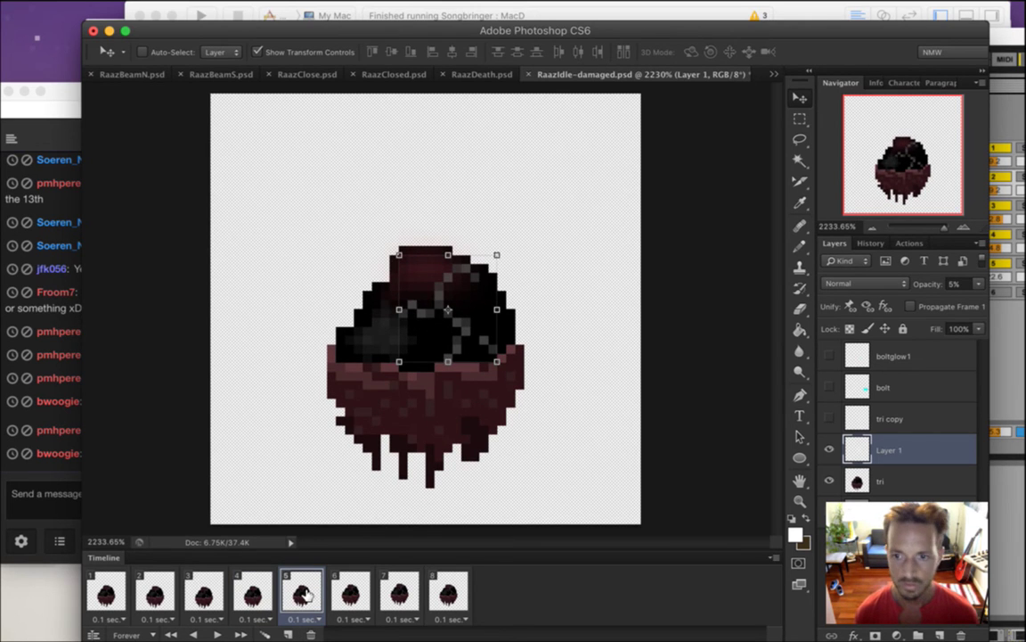
key(Left)
key(Down)
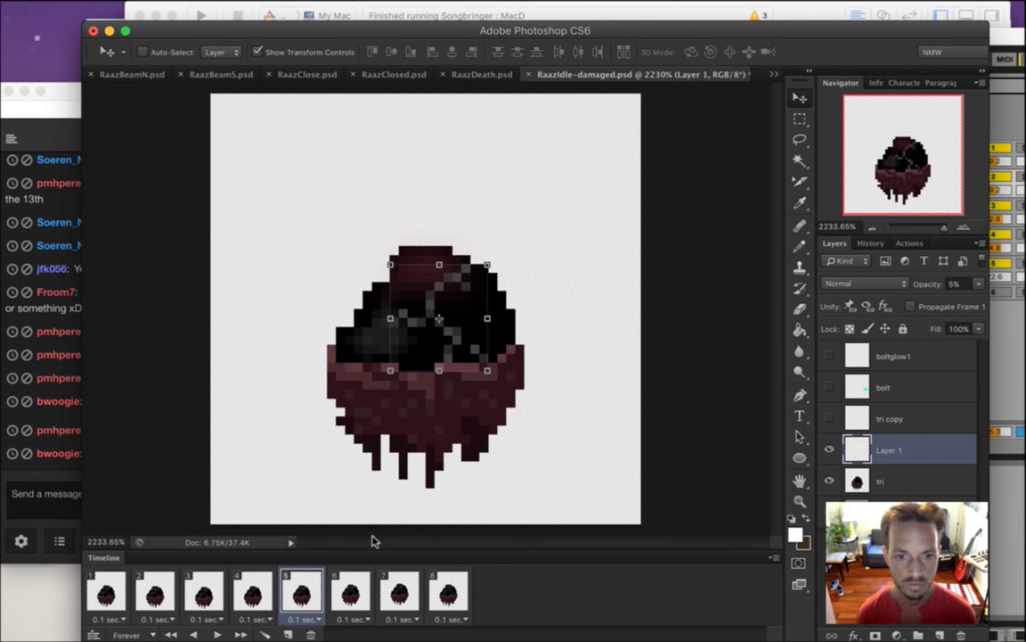
Move Layer 1's cracks one pixel left and one pixel down in frames 6, 7 and 8
click(358, 579)
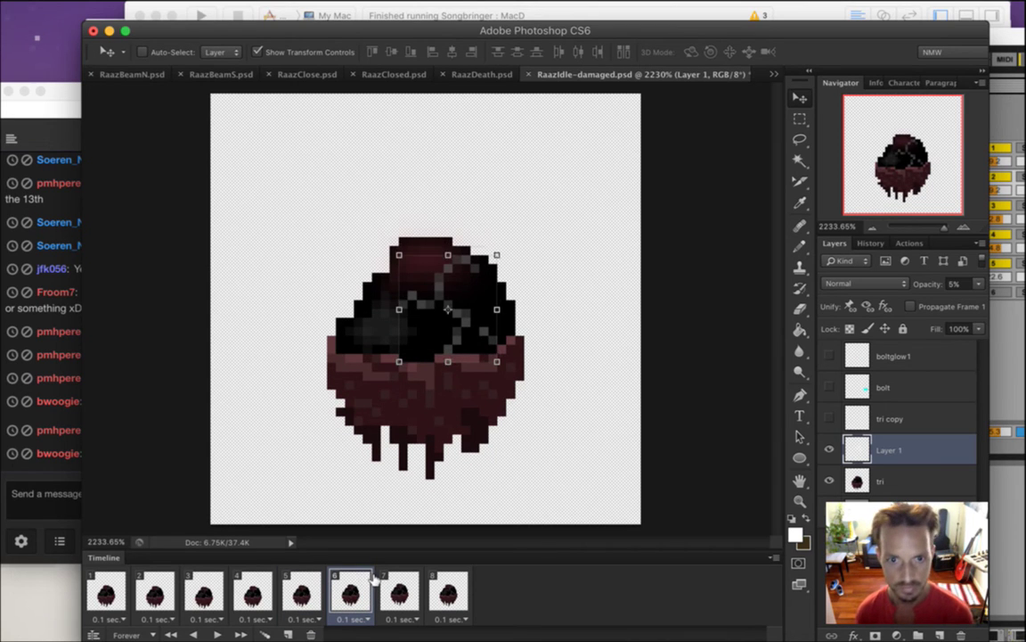
click(405, 584)
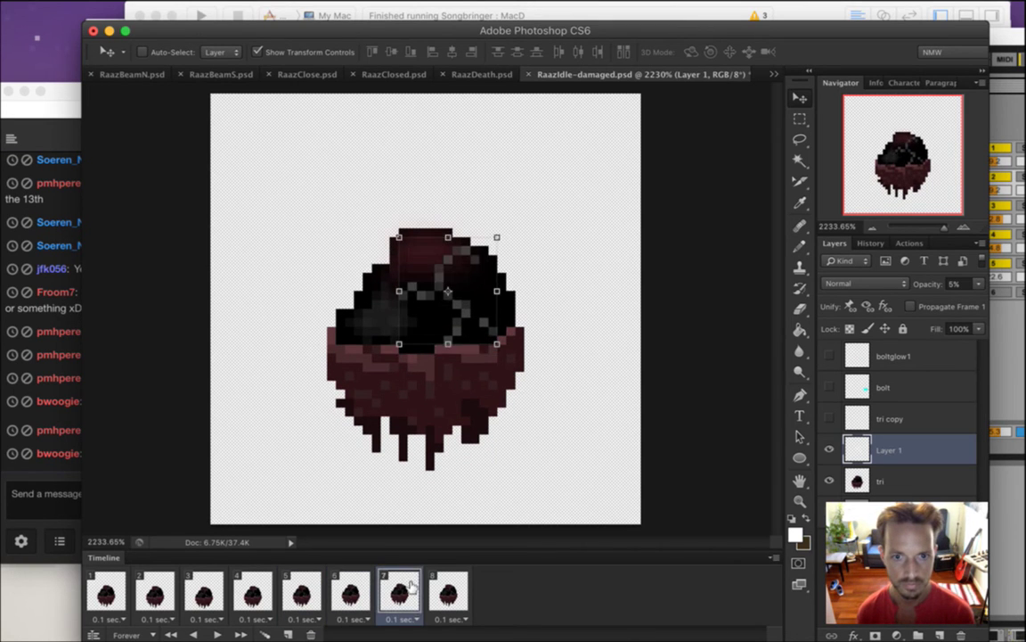
click(443, 586)
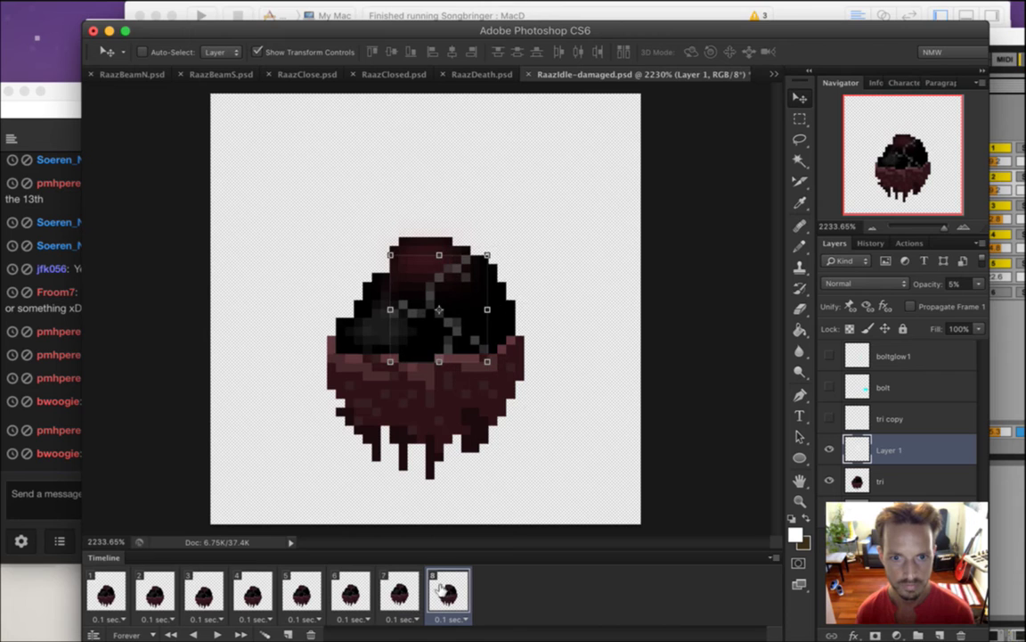
Hide the transform controls by switching to the Rectangular Marquee tool, and play the animation to check the crack alignment
key(m)
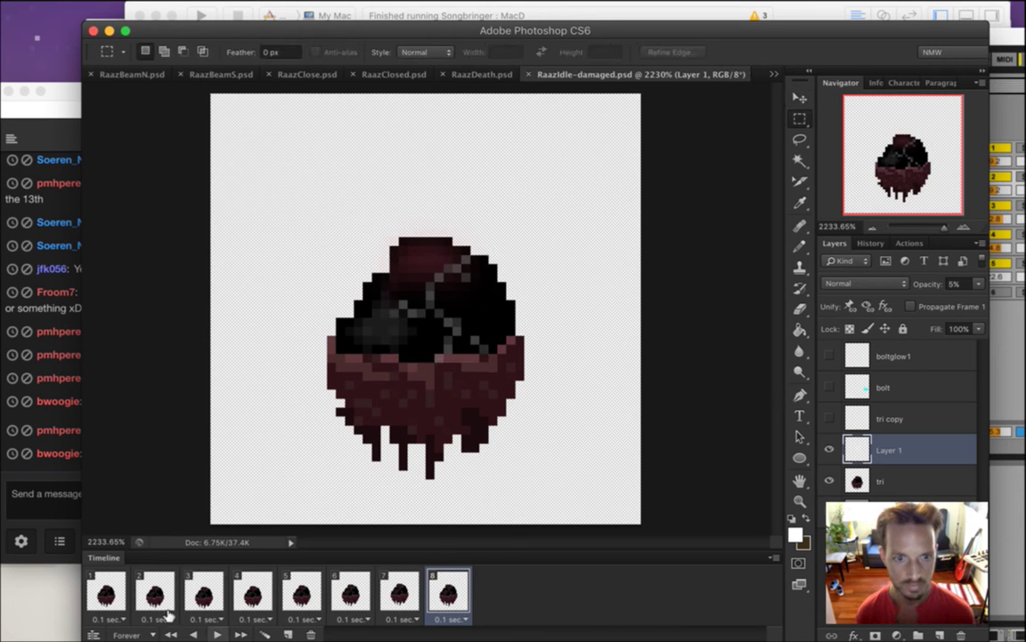
click(216, 633)
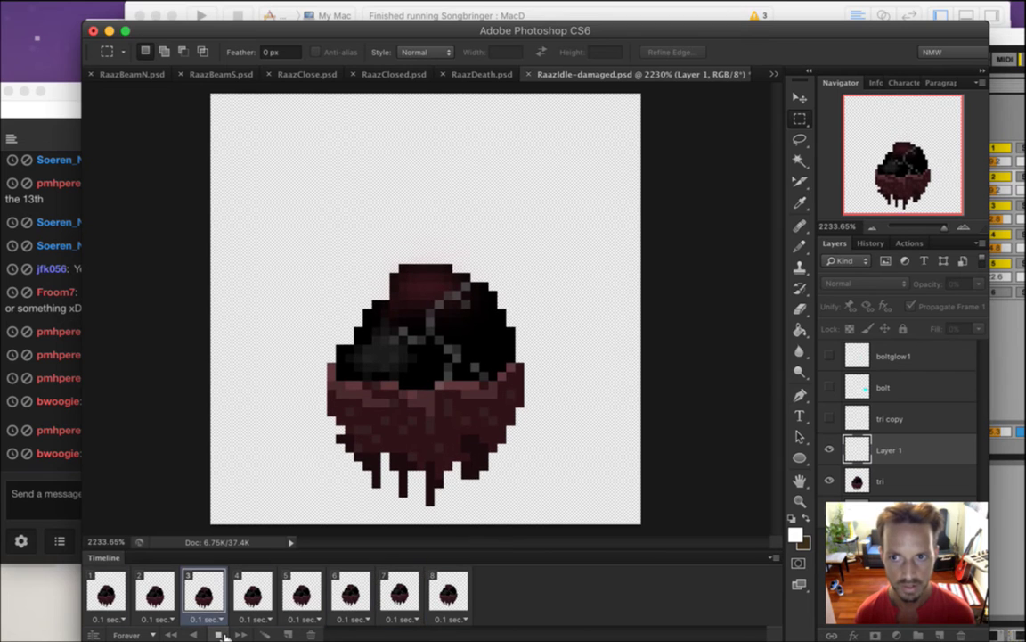
click(219, 629)
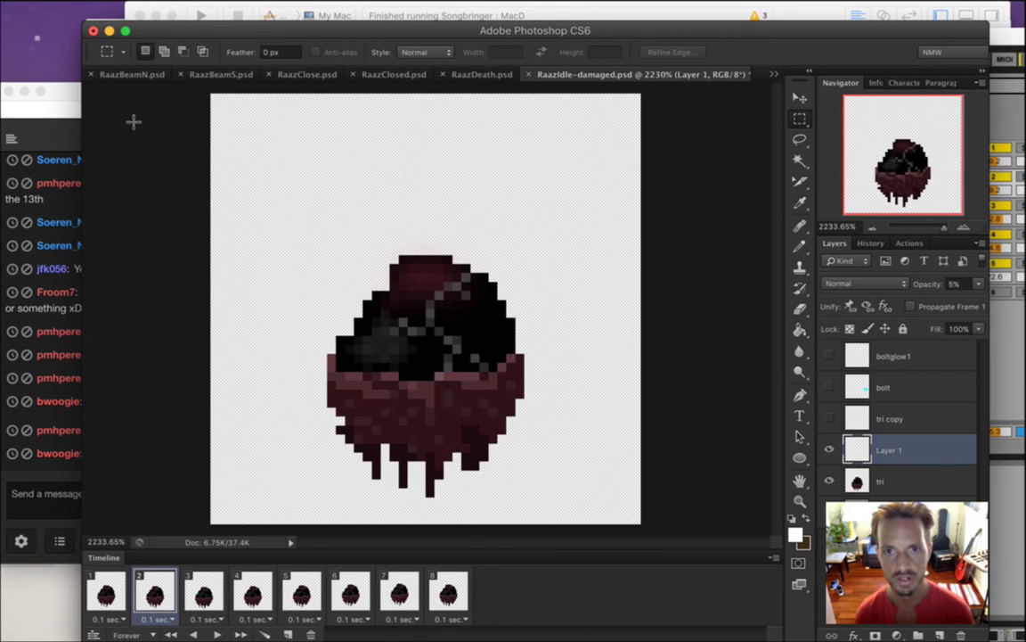
Open the Render Video settings to export the animation as a PNG image sequence
click(128, 9)
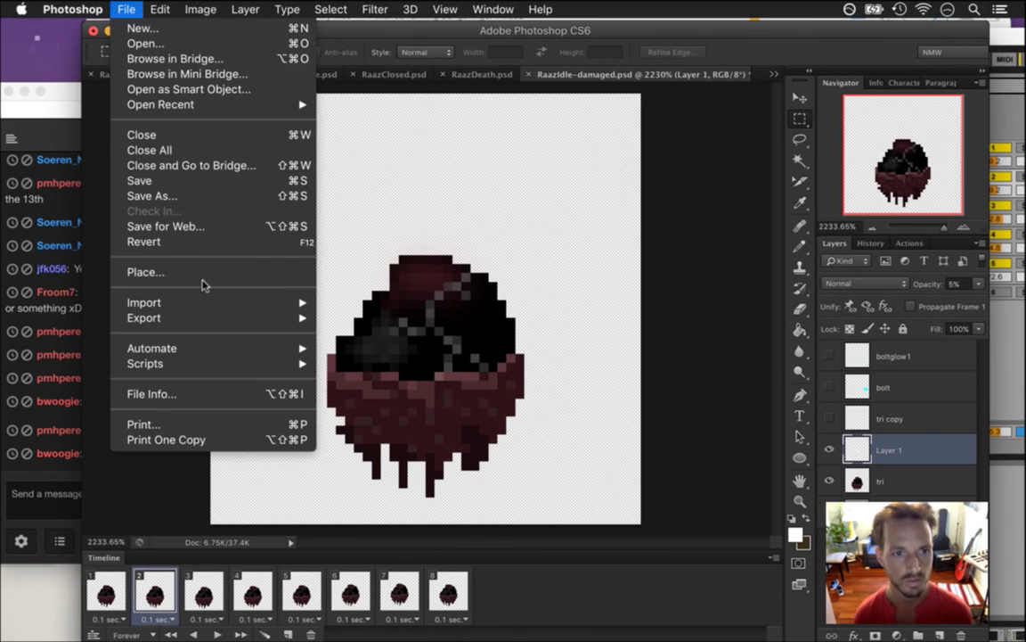
mouse_move(241, 318)
click(375, 346)
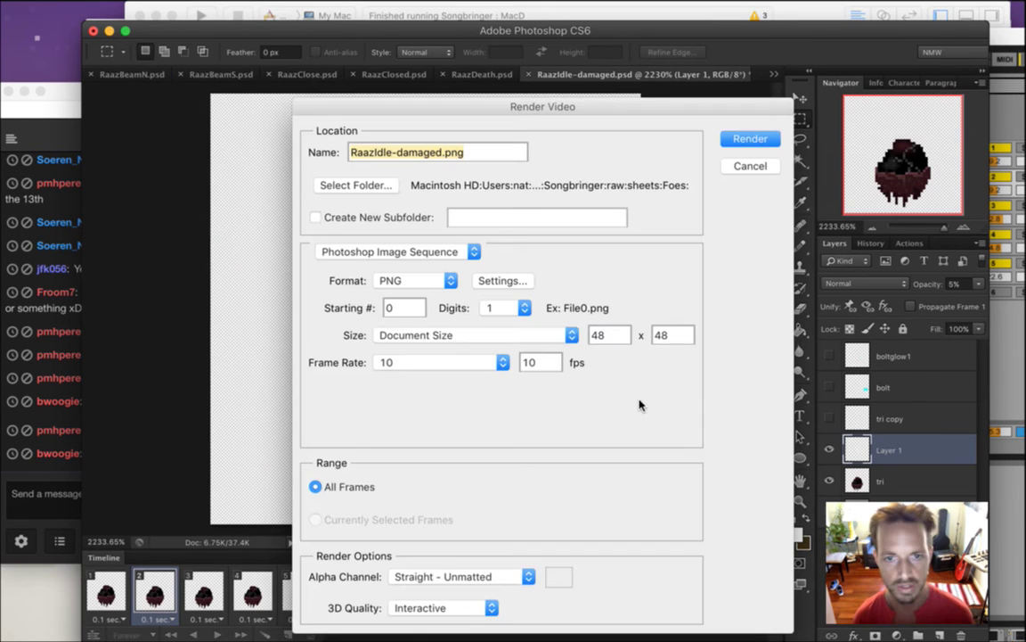
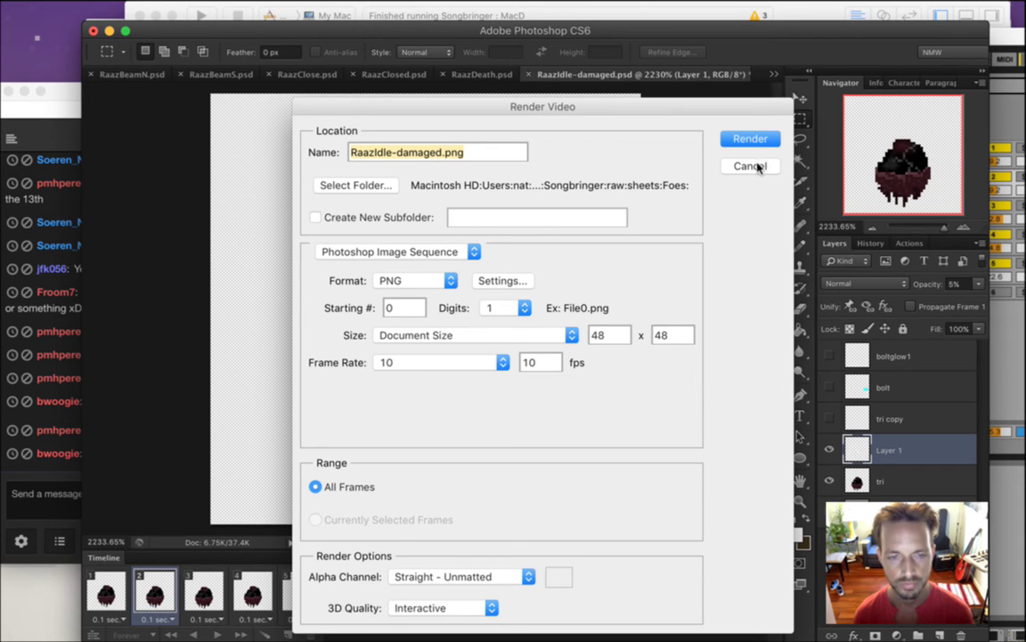
Switch to Finder and show the contents of the sheets folder
key(super+Tab)
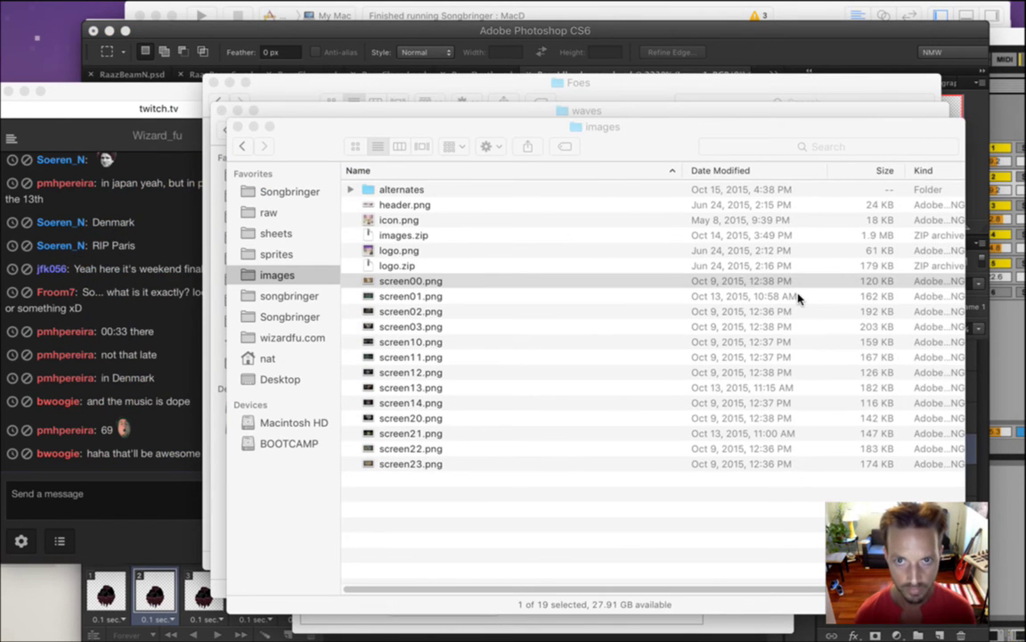
click(293, 192)
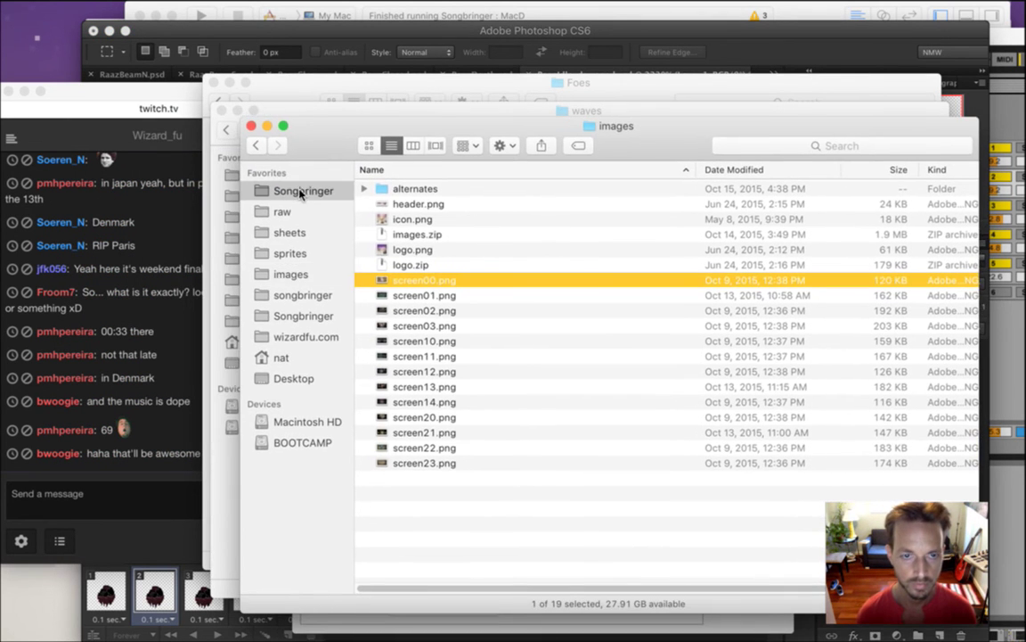
click(309, 249)
click(312, 232)
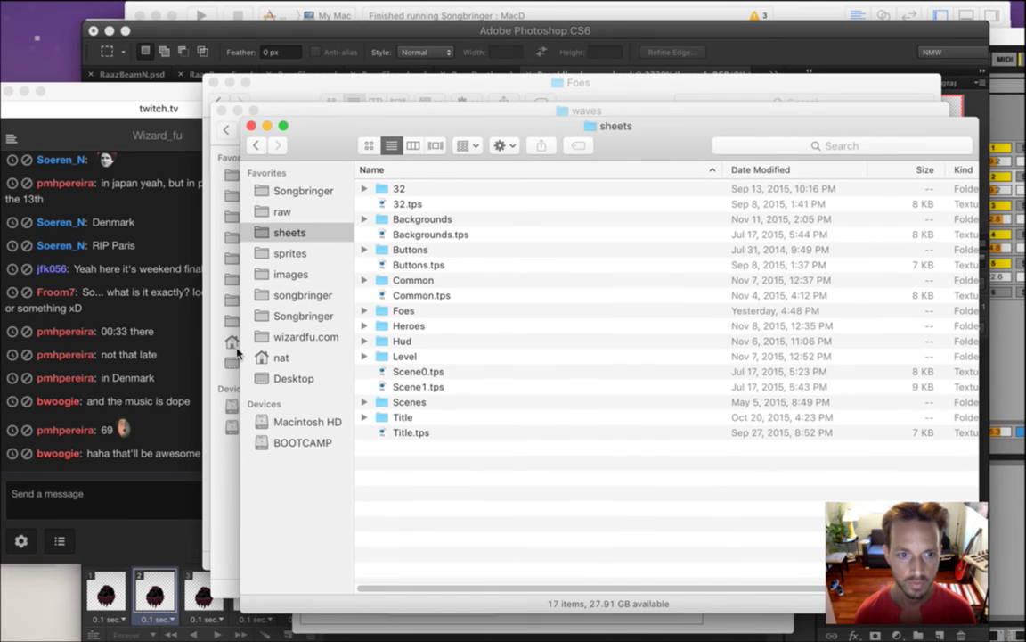
click(157, 473)
drag(142, 456, 167, 456)
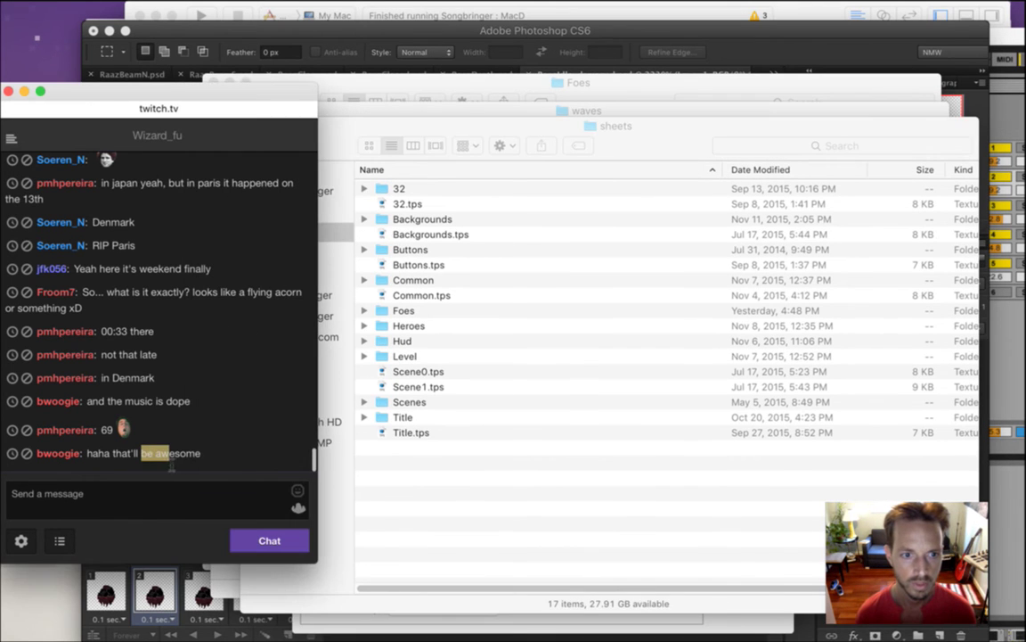
click(376, 488)
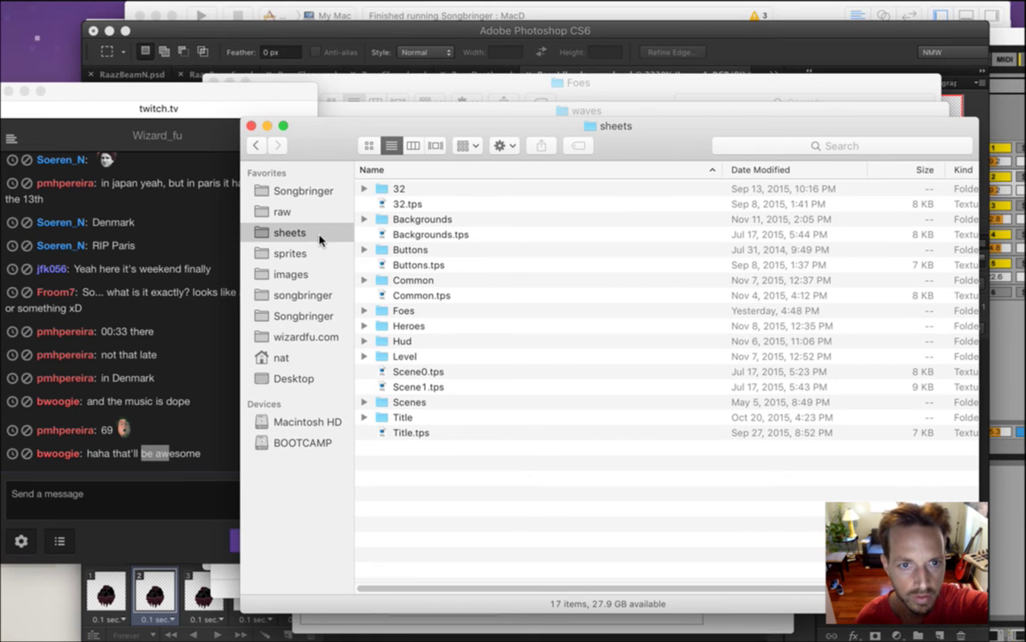
Check how the running sprite files are named in the Heroes folder, and close that Finder window
click(415, 326)
double_click(417, 327)
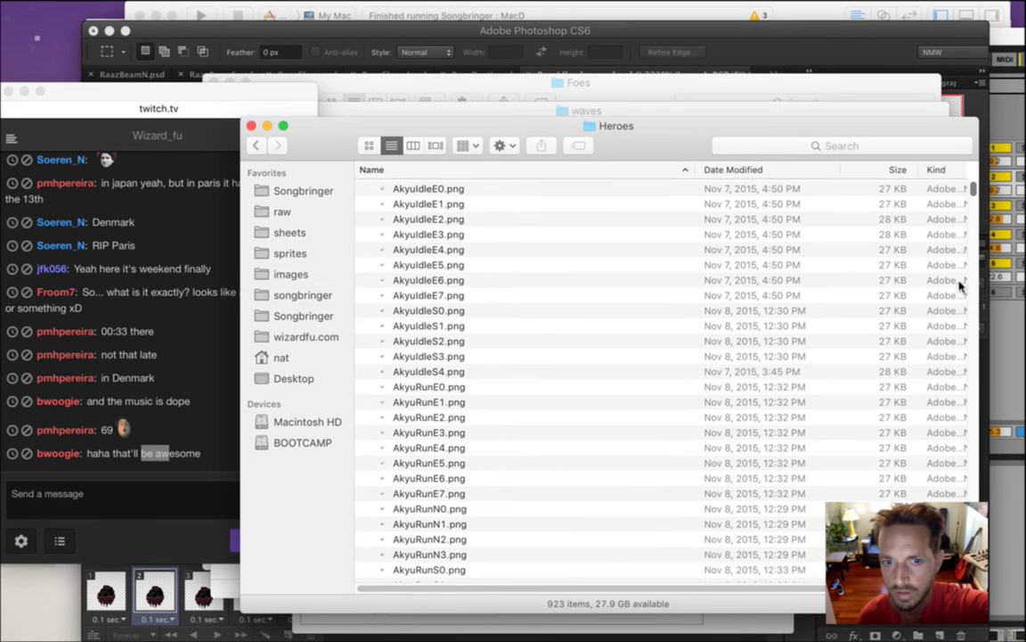
drag(960, 280, 954, 361)
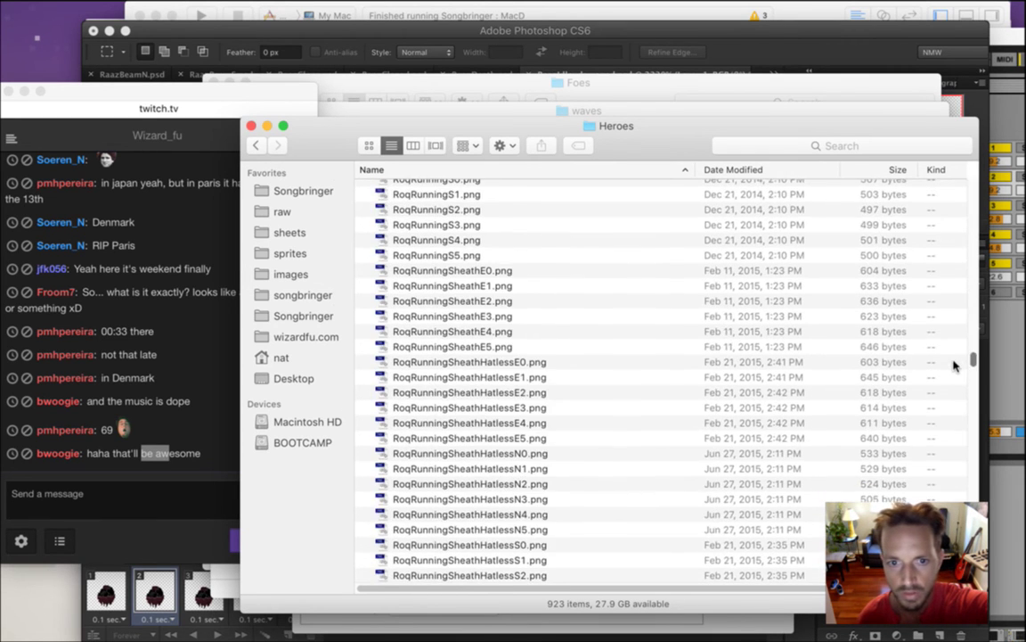
click(458, 273)
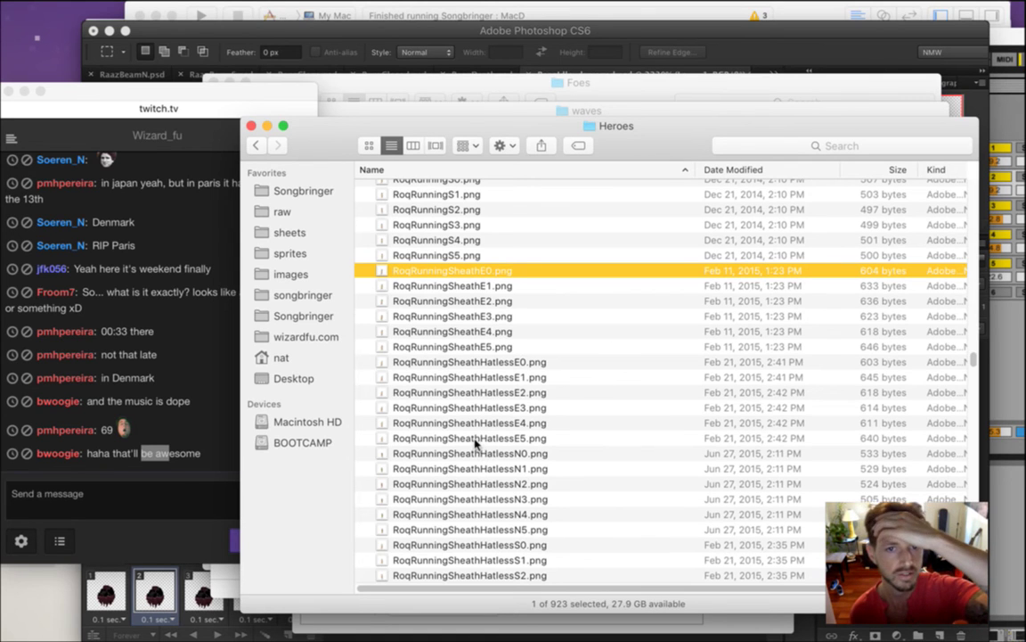
click(251, 126)
Switch back to Photoshop, change the sequence name to RaazIdleDamaged.png and render all frames
click(815, 45)
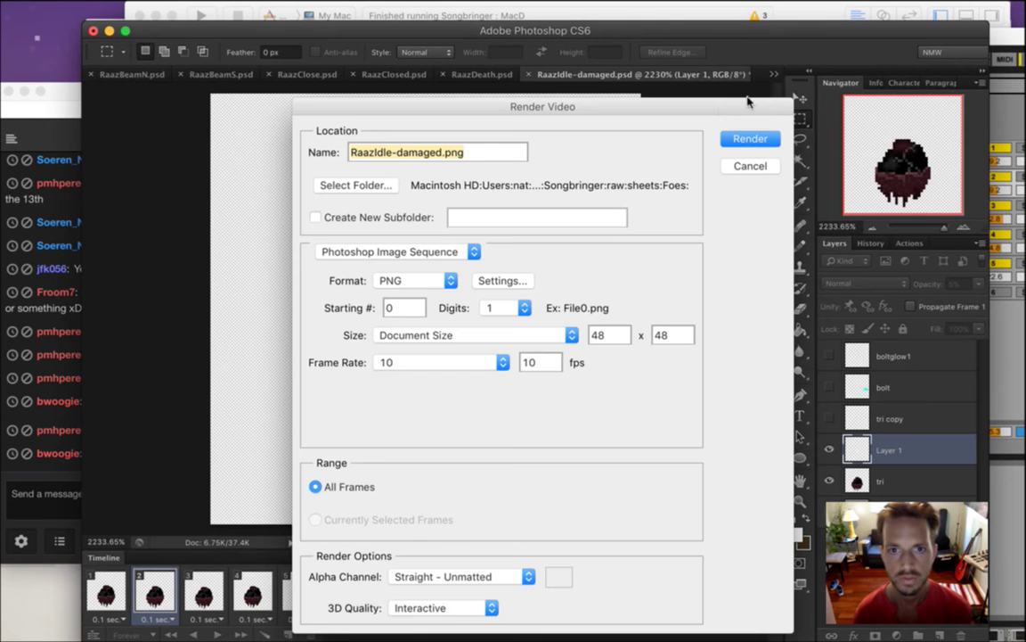
click(393, 157)
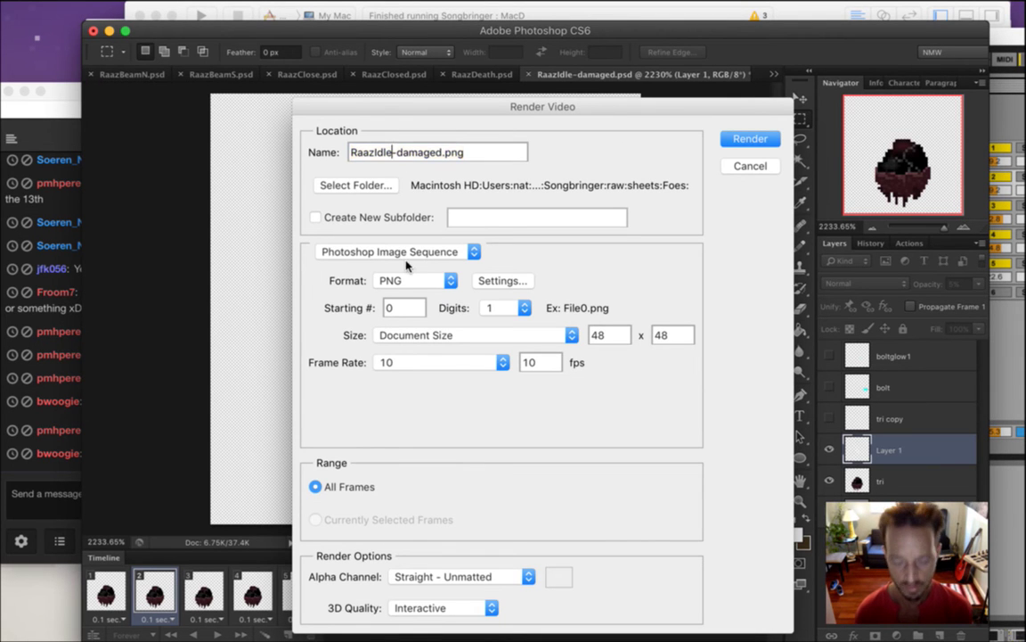
key(Delete)
key(Delete)
text(D)
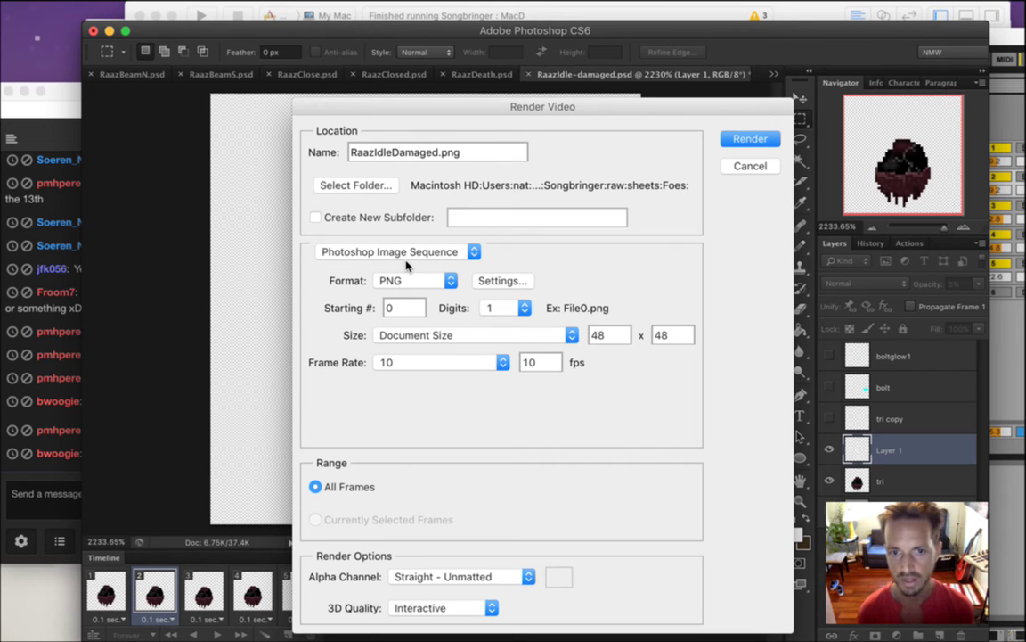
key(Return)
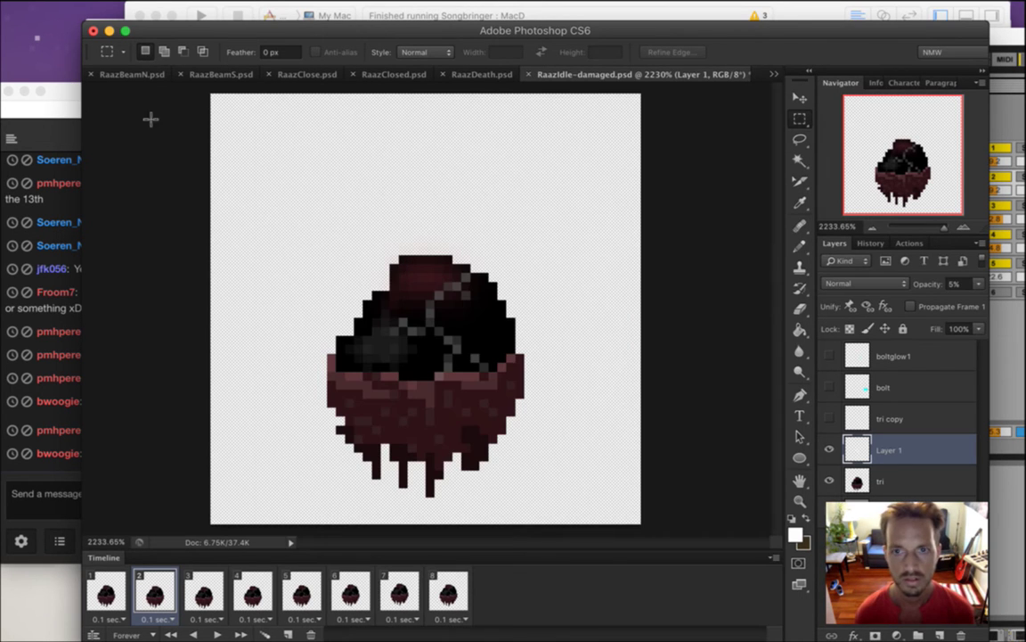
Save the document under the new name RaazIdleDamaged.psd in the Foes folder
click(126, 9)
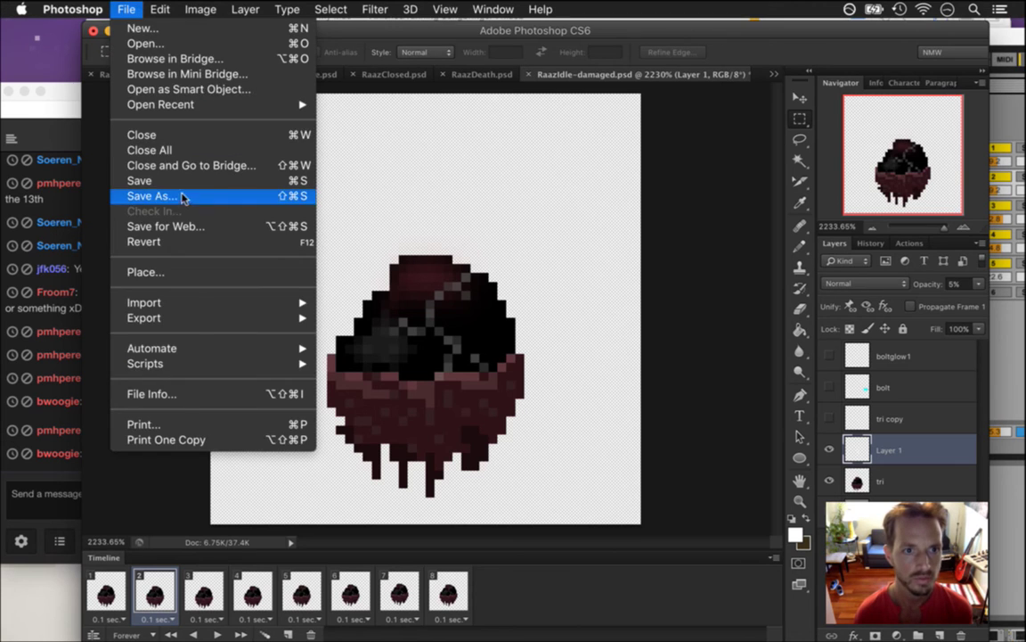
click(182, 208)
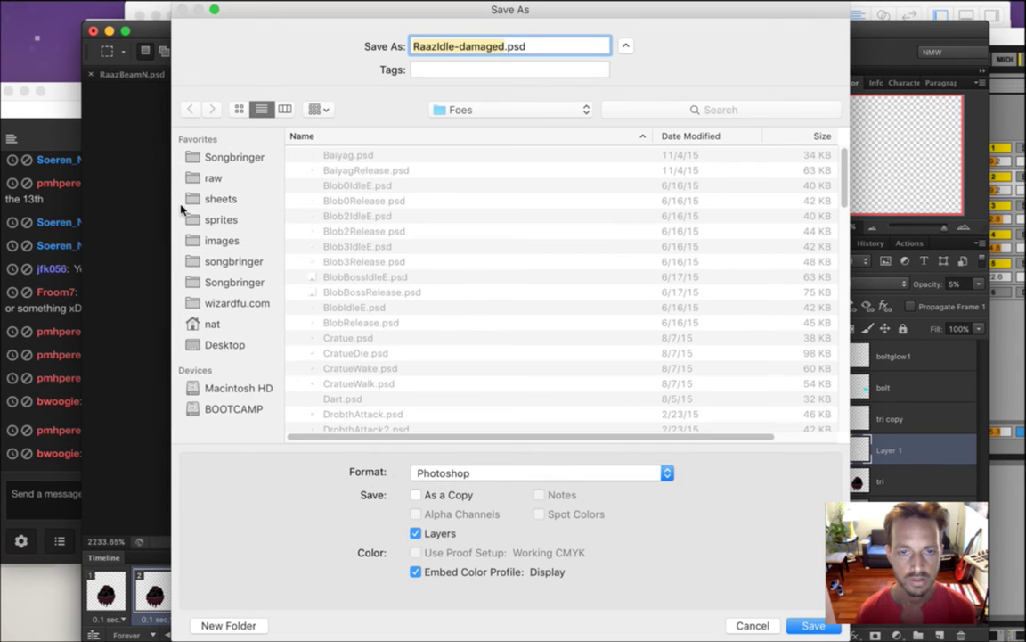
key(Right)
key(Left)
key(Delete)
key(Delete)
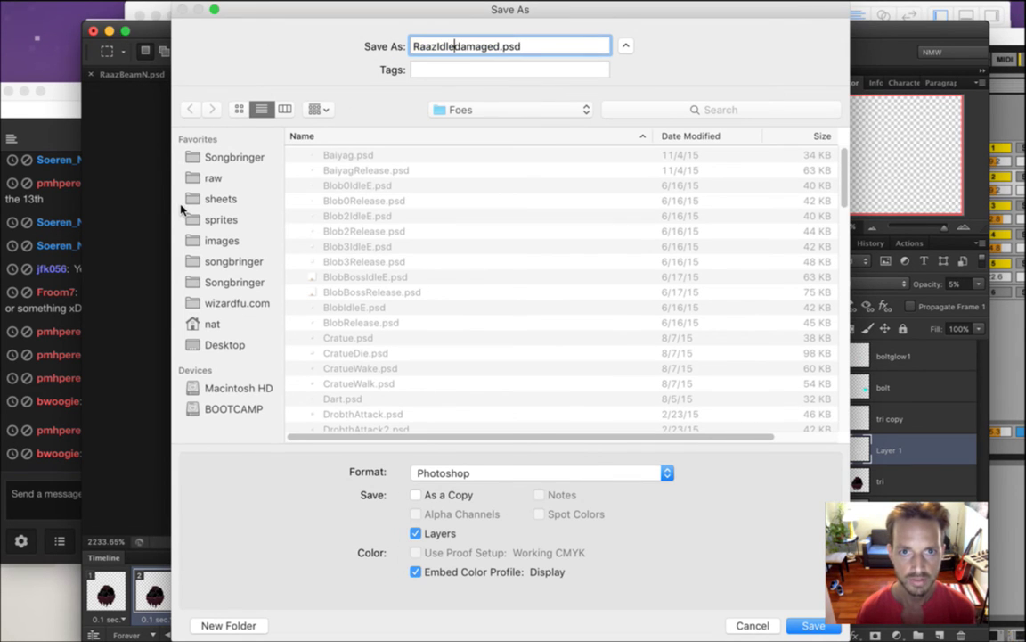
text(D)
key(Return)
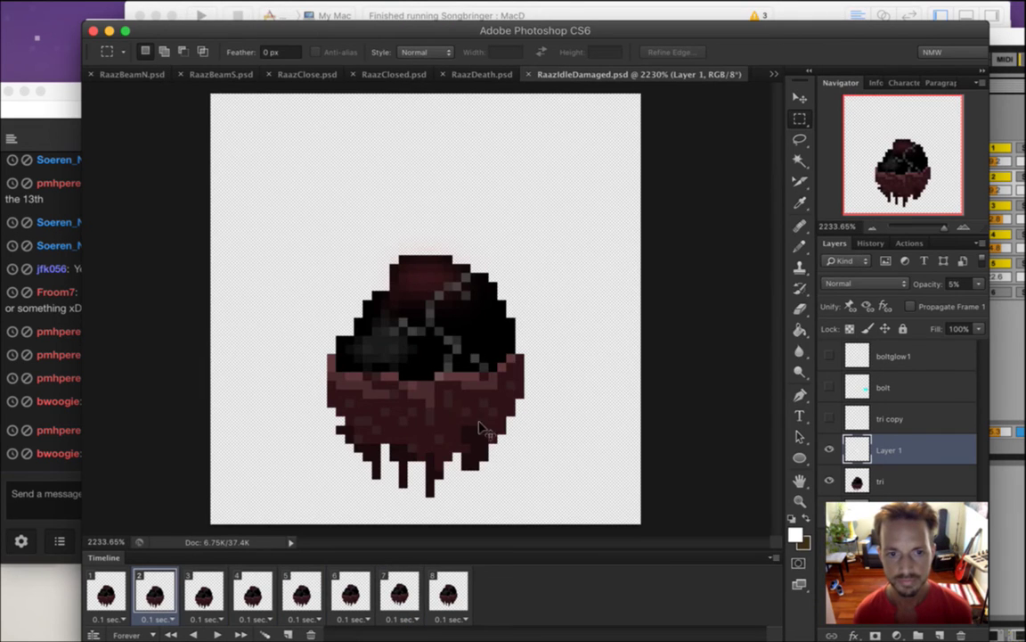
Switch to Xcode and open the RaazMiniboss.txt profile
key(super+Tab)
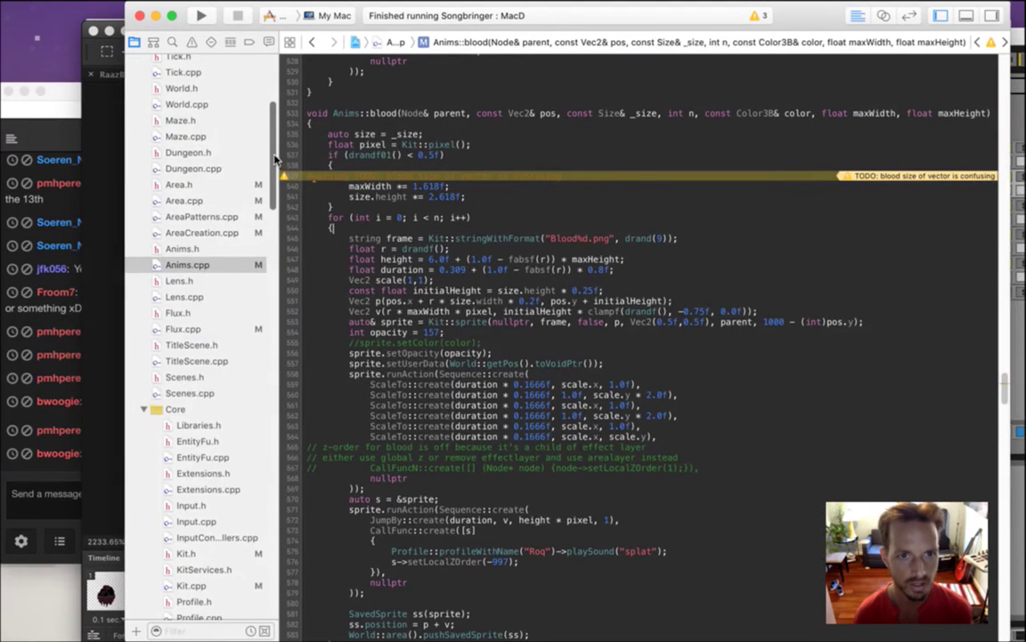
scroll(254, 401, down, 15)
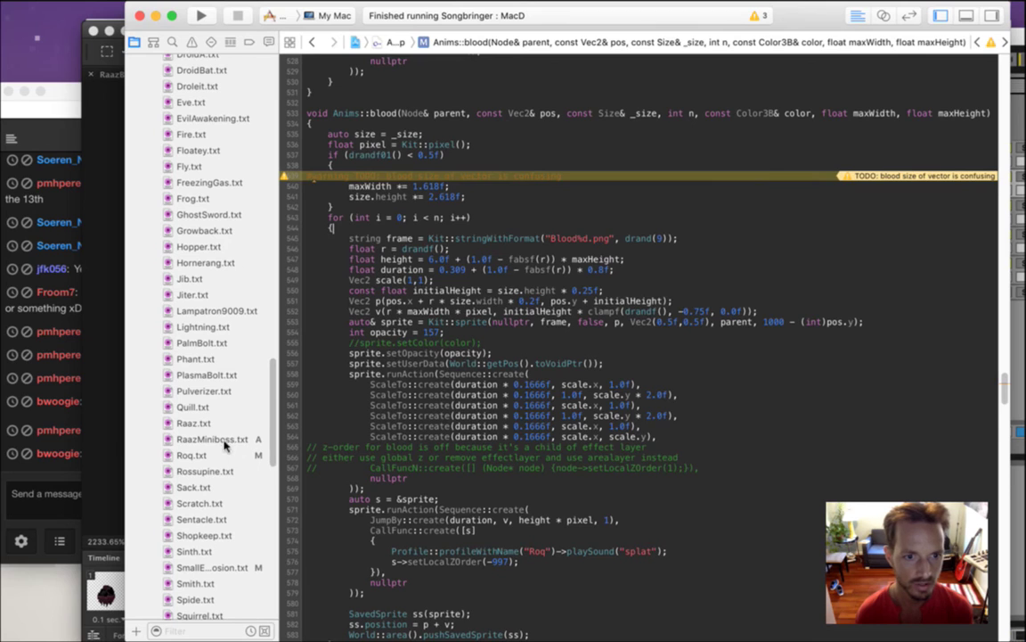
click(214, 437)
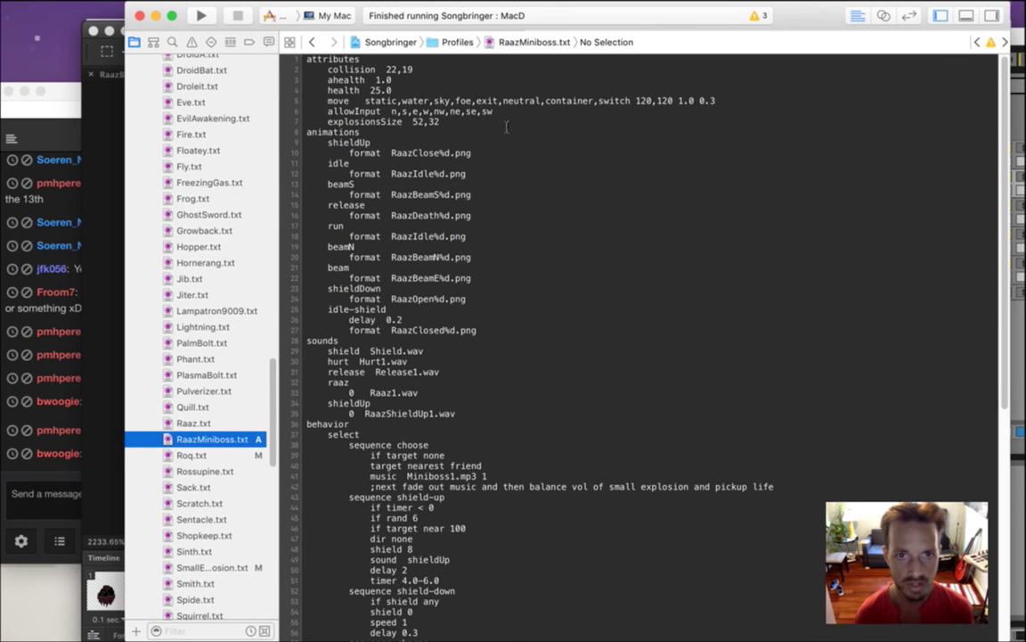
click(457, 132)
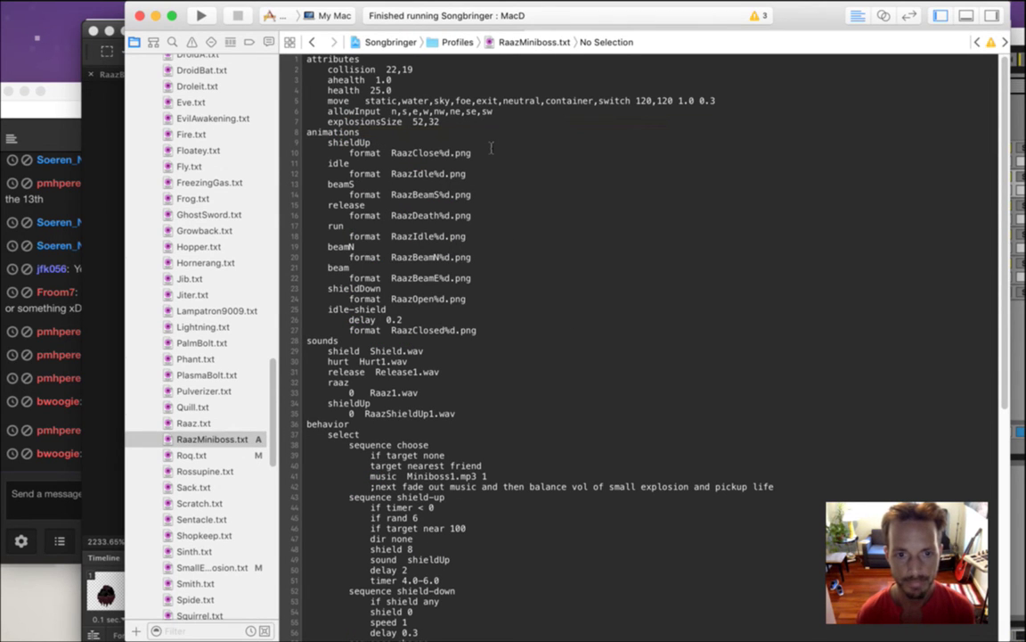
Check how animation variants are named in the Roq.txt profile, and return to RaazMiniboss.txt
click(233, 454)
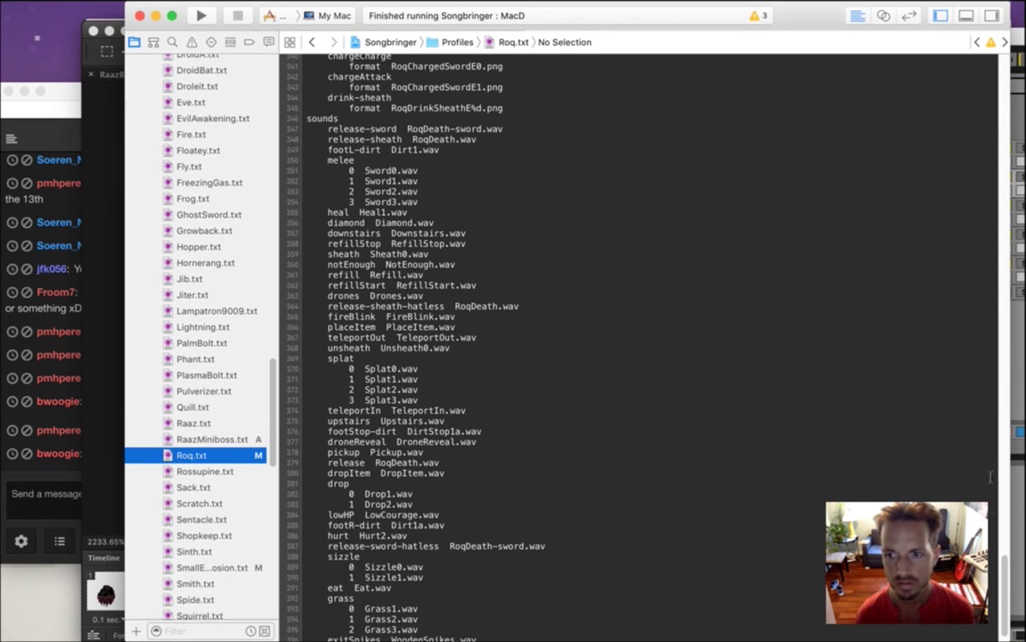
drag(1010, 577, 931, 73)
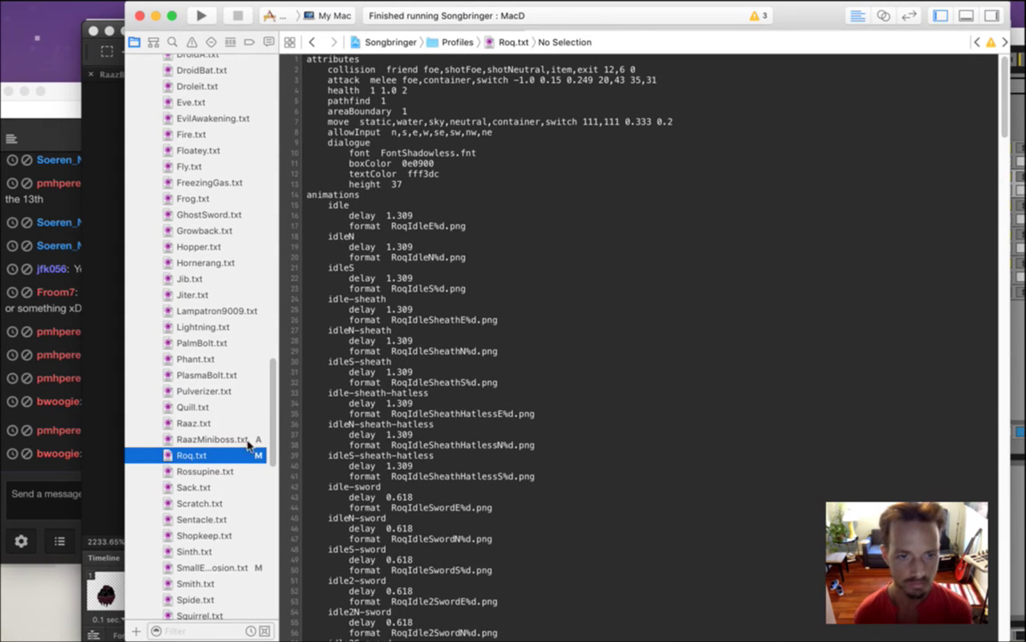
click(211, 439)
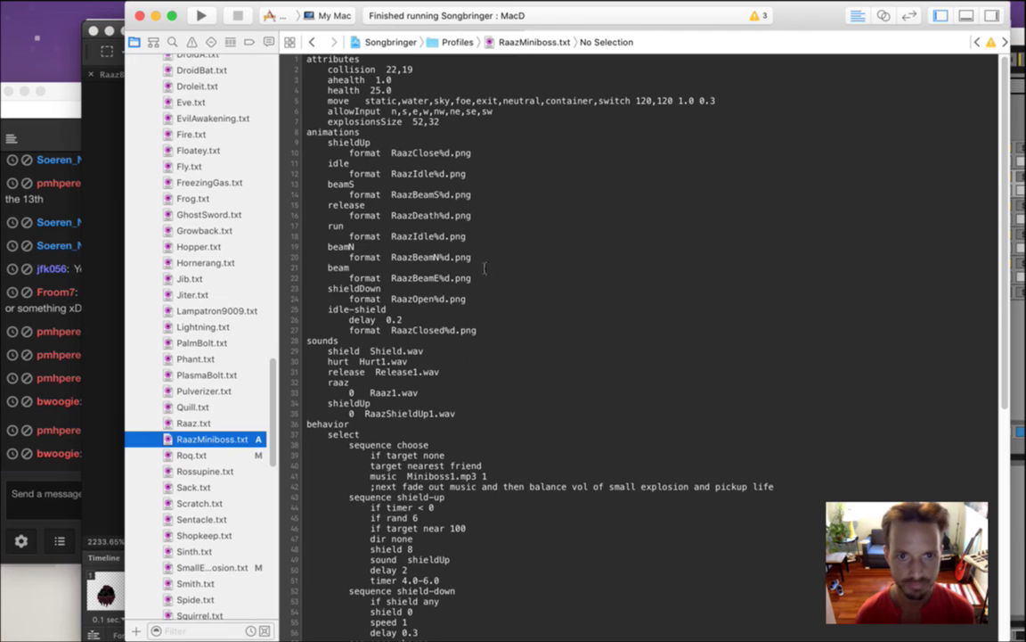
Duplicate the two-line idle animation entry directly below the original in RaazMiniboss.txt
click(484, 268)
key(Up)
key(Up)
key(Up)
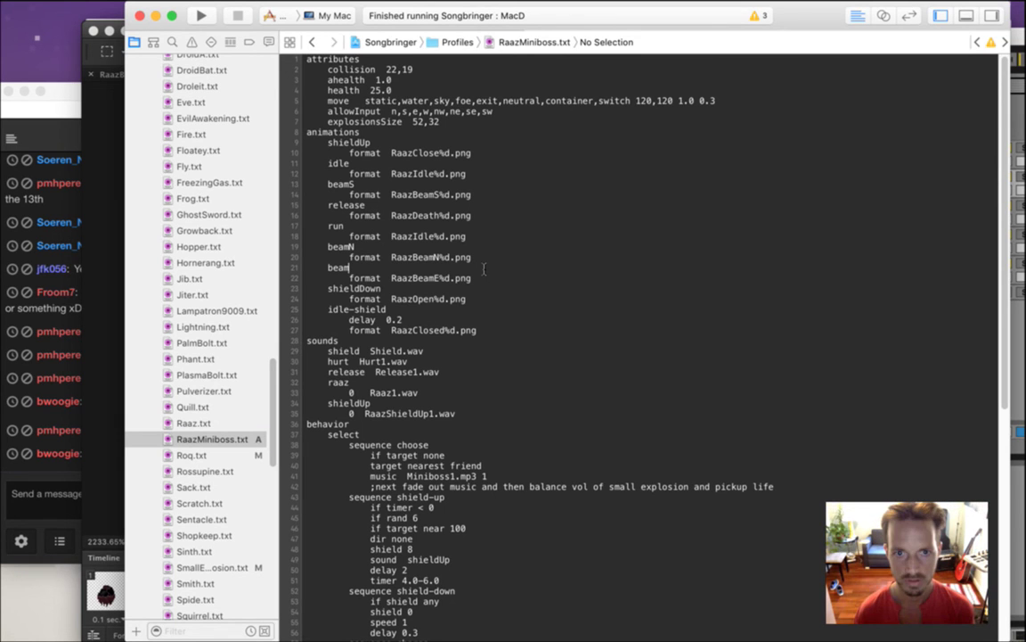
key(Up)
key(Up)
key(Up)
key(Up)
key(Up)
key(Up)
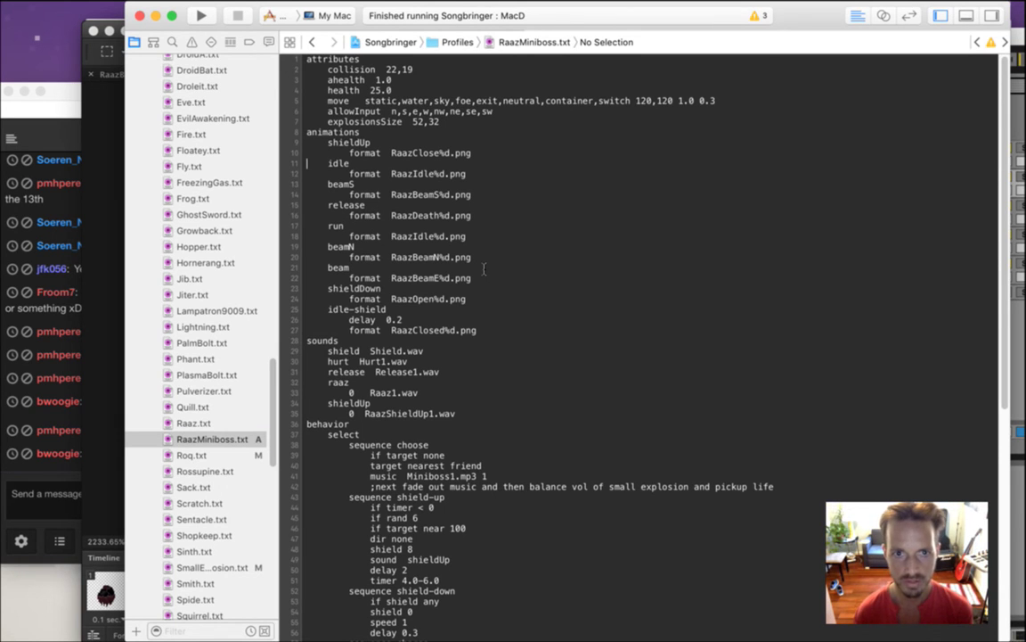
key(shift+Down)
key(shift+Down)
key(super+c)
key(Right)
key(super+v)
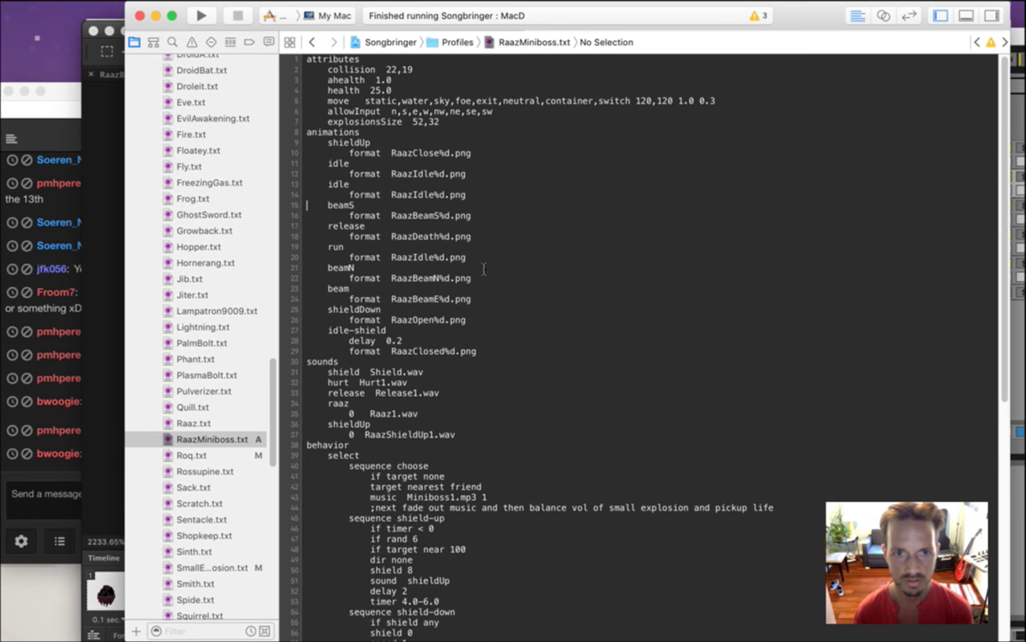
Rename the copied idle entry idle-damaged and set its format to RaazIdleDamaged%d.png
text(-damaged)
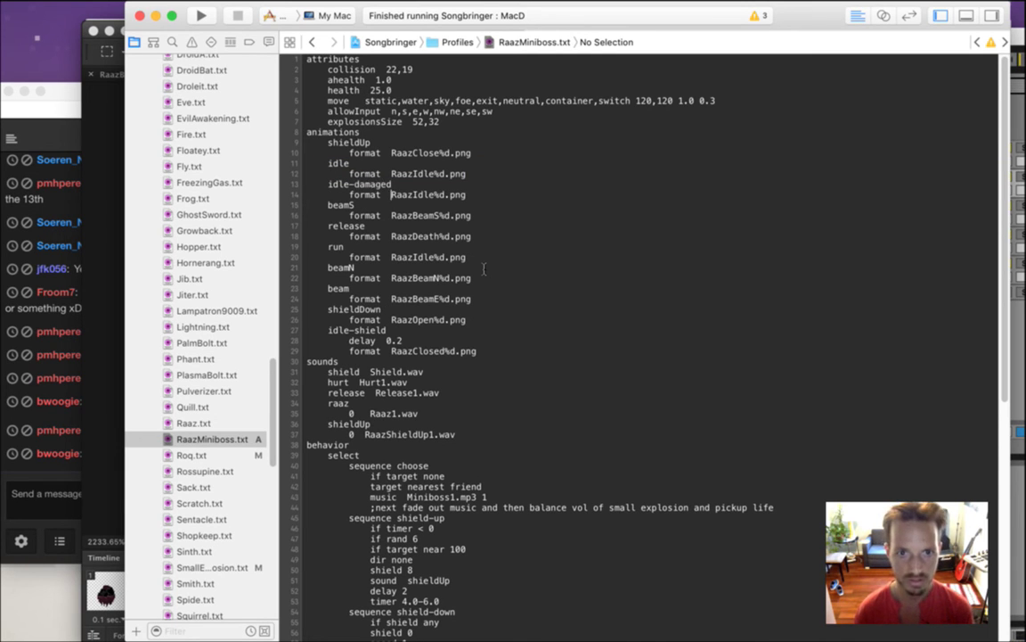
key(alt+Right)
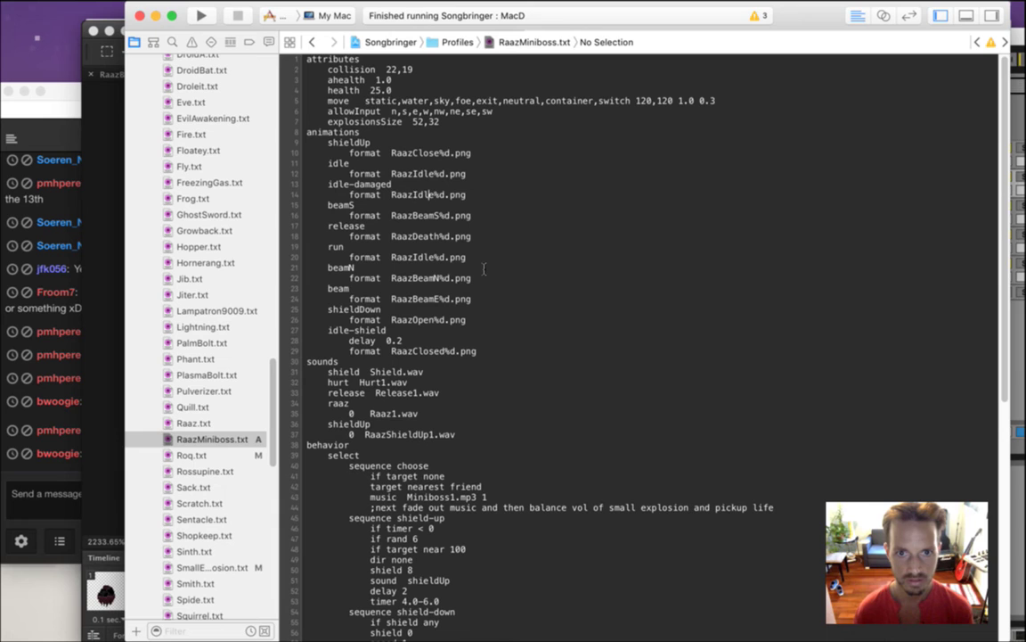
text(Damaged)
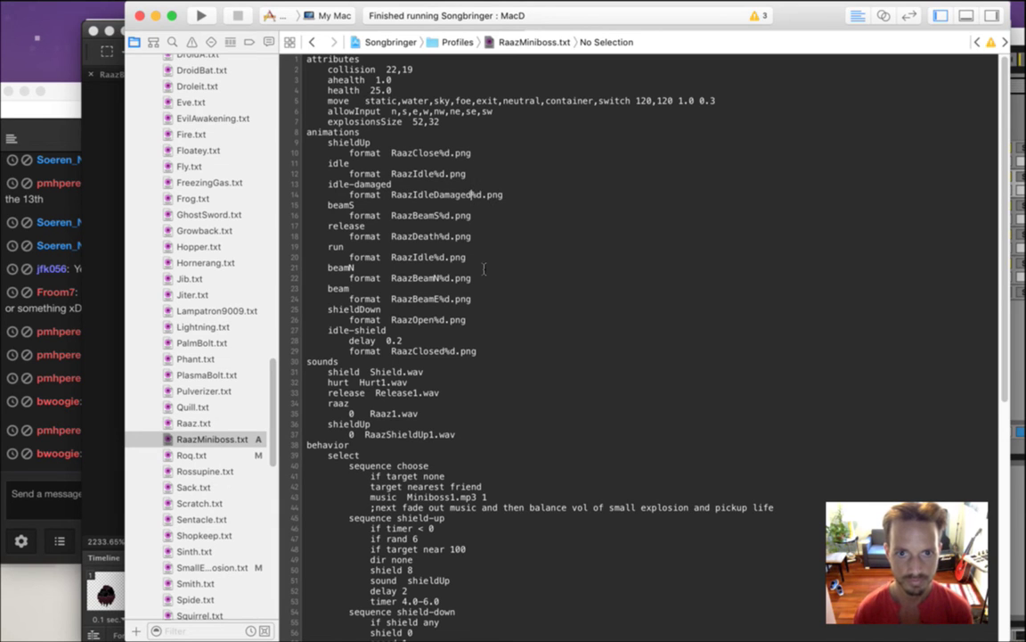
Duplicate the two-line run animation entry directly below the original
key(shift+Down)
key(shift+Down)
key(super+c)
key(Right)
key(super+v)
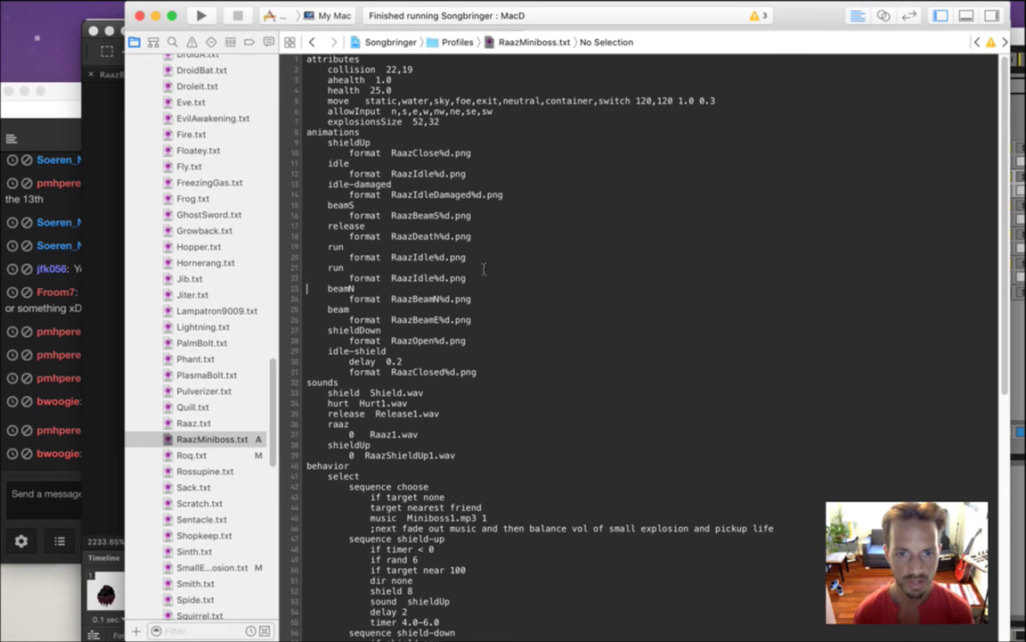
Set the copied run entry's format to RaazIdleDamaged%d.png and rename the entry run-damaged
key(Up)
key(alt+Right)
text(Damaged)
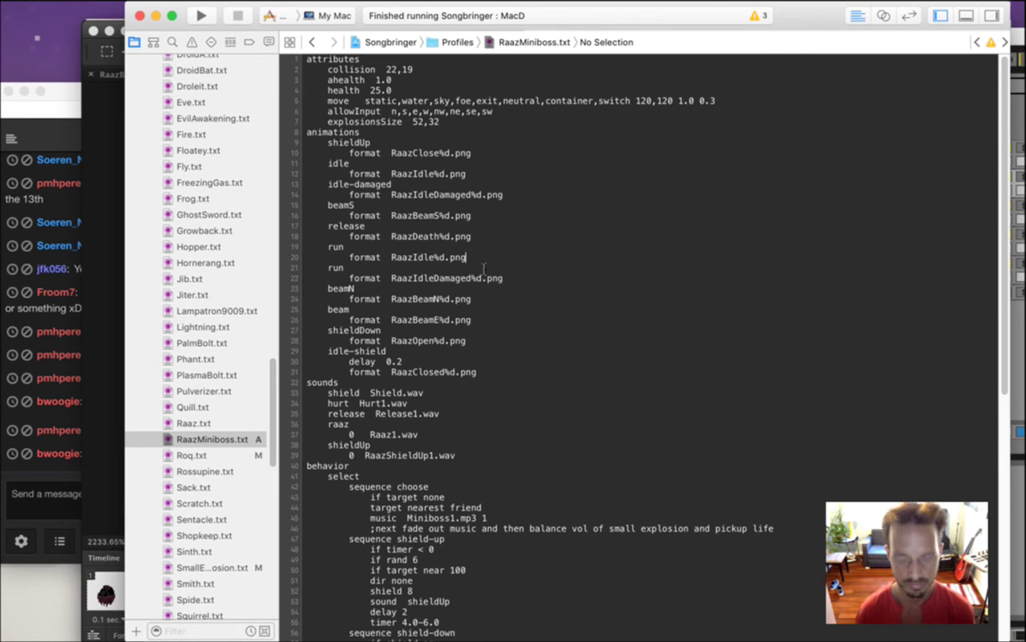
text(-dm)
text(amaged)
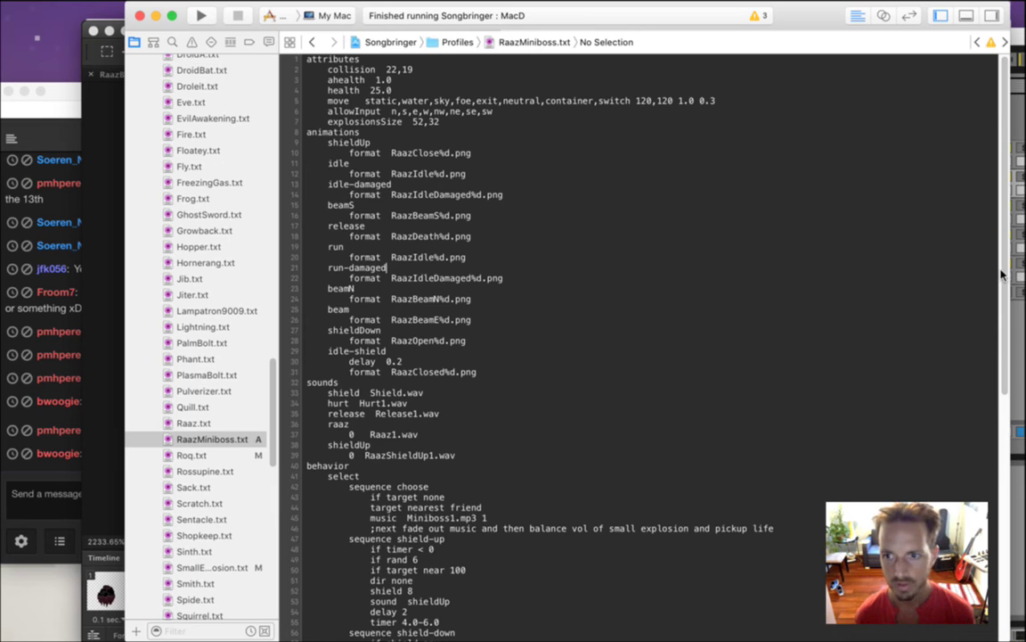
Add the line "skin -damaged" to the charge sequence, right after the "if hp < 0.5" condition
scroll(904, 251, down, 5)
drag(1006, 425, 995, 511)
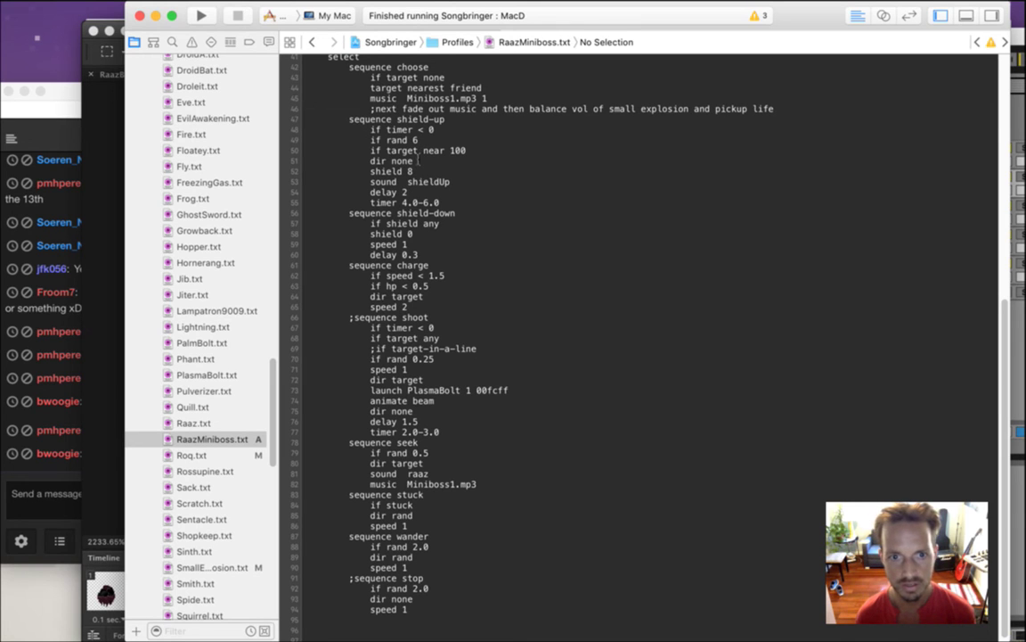
drag(385, 276, 391, 286)
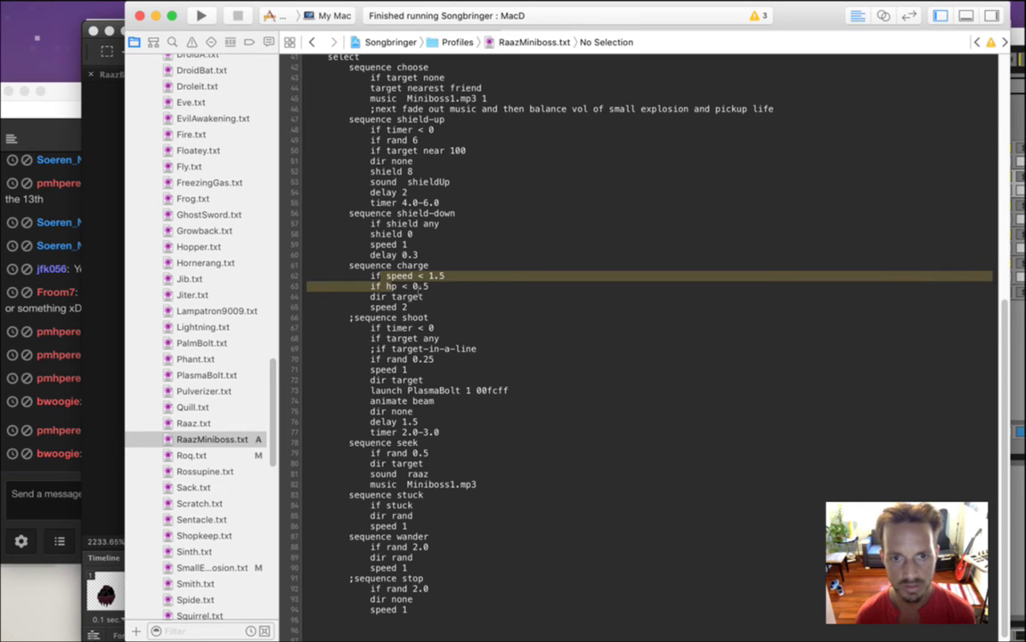
click(431, 286)
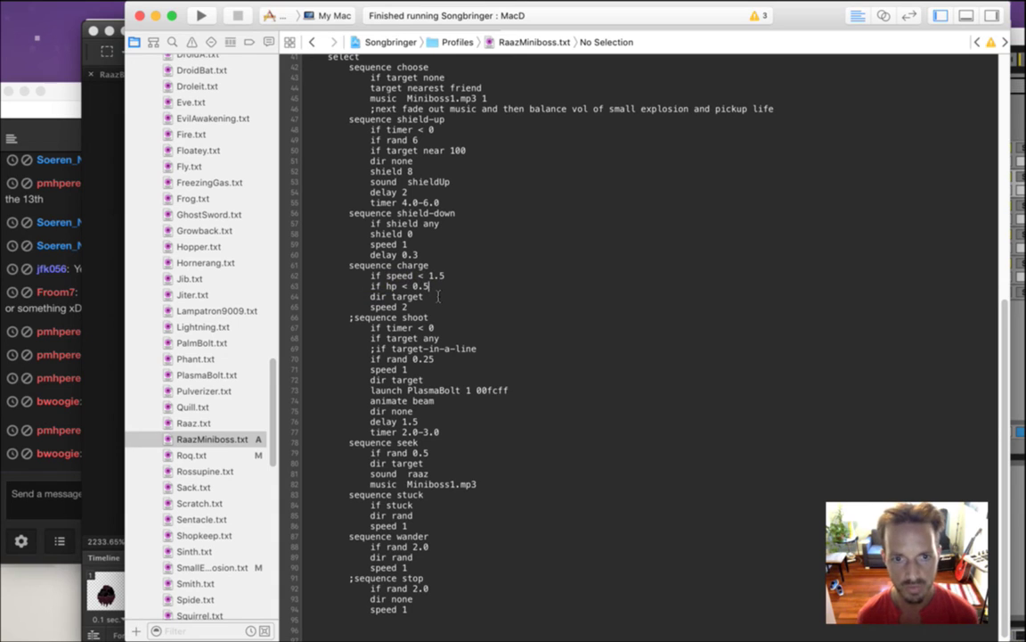
key(Return)
text(shin )
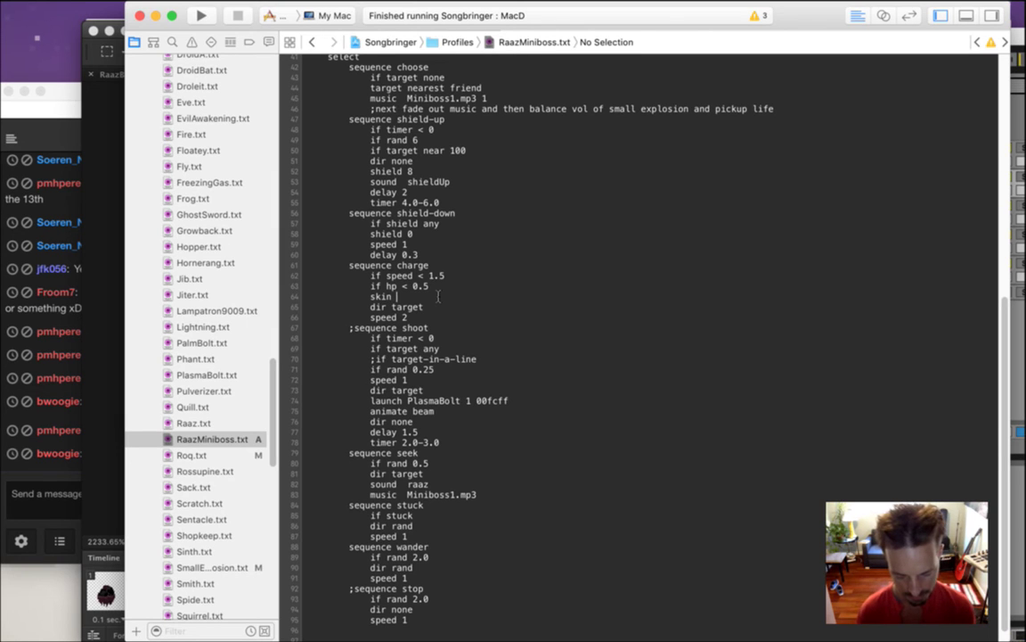
text(-a)
text(amaged)
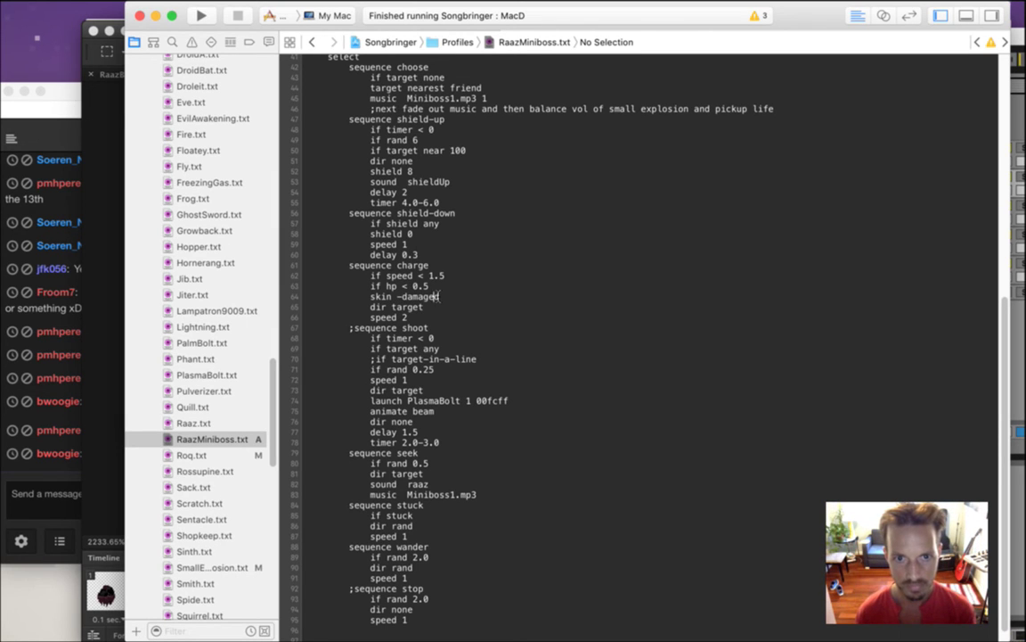
key(alt+Left)
key(BackSpace)
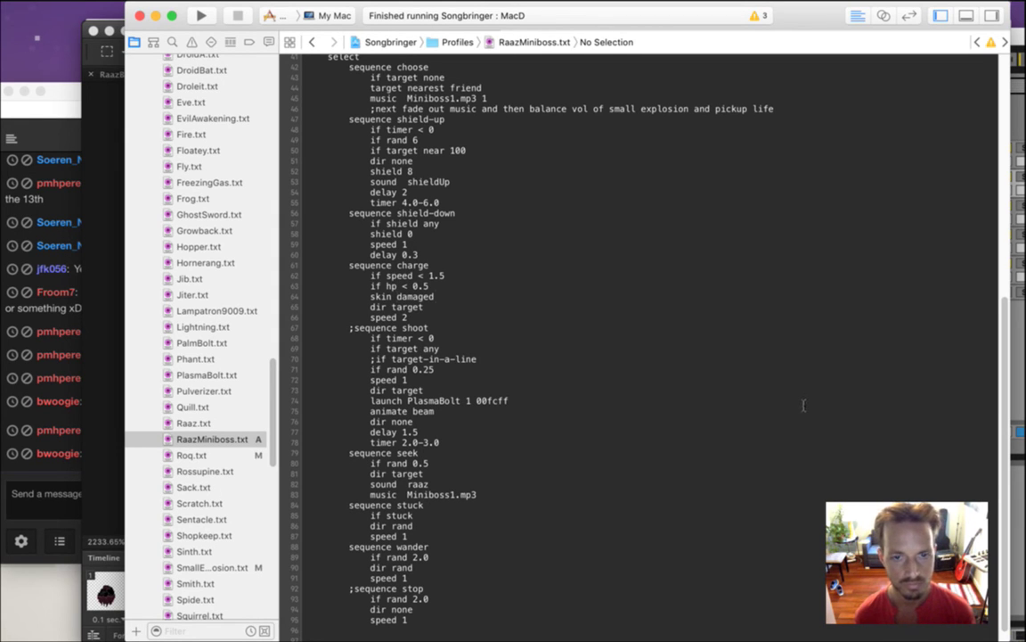
text(-)
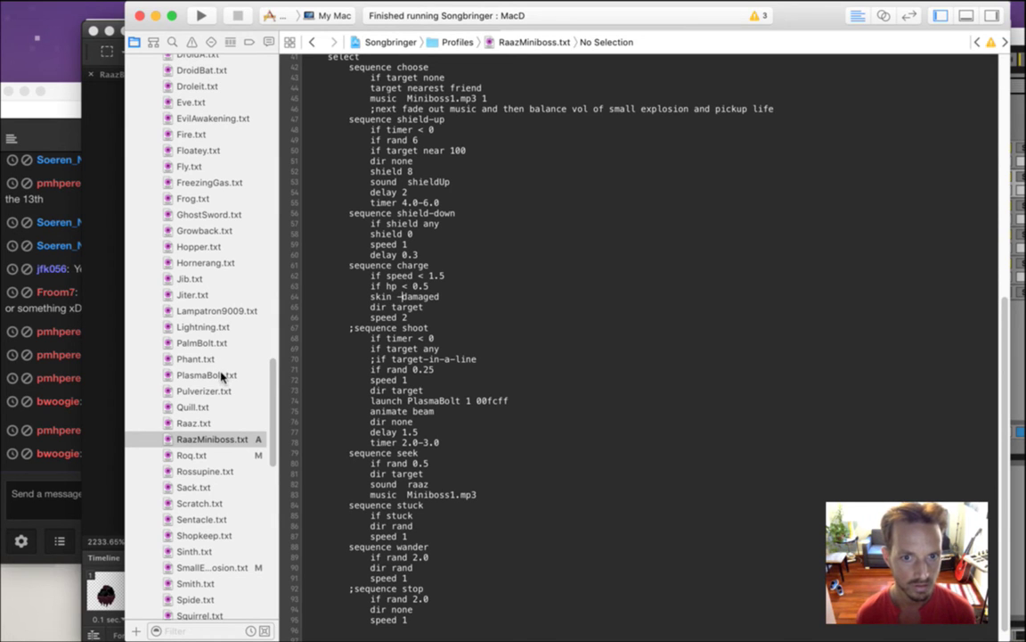
Open Constants.h and search for "behavior" to find the end of the behavior enum
scroll(240, 223, up, 15)
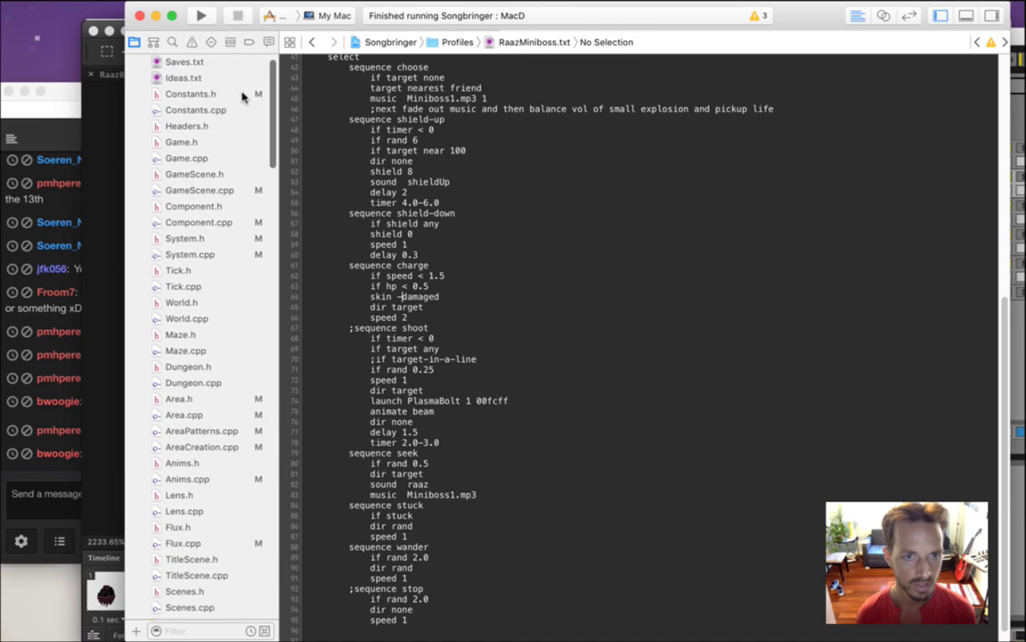
click(200, 108)
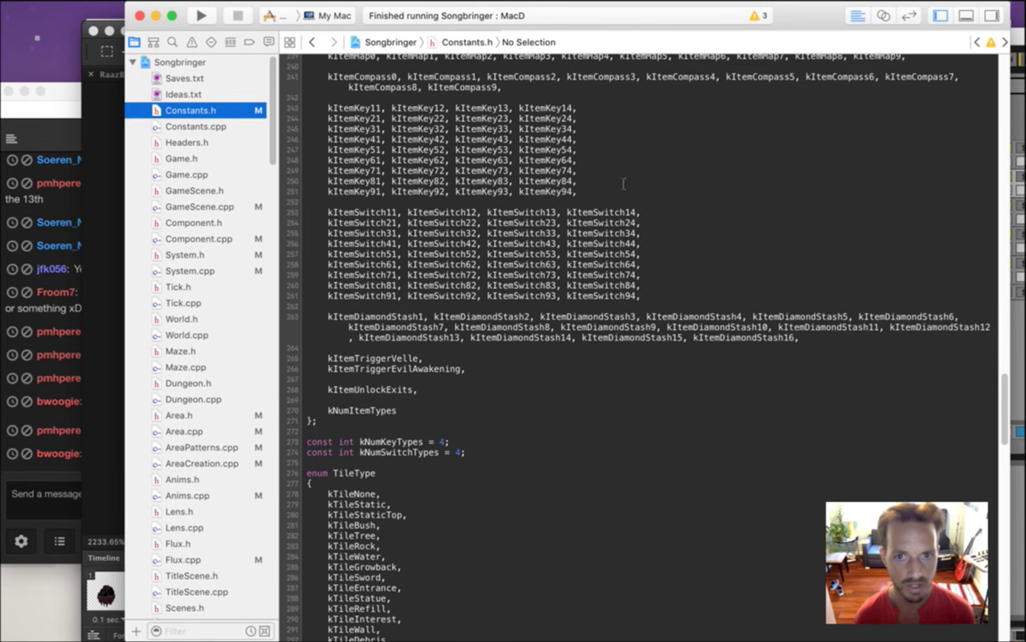
click(709, 172)
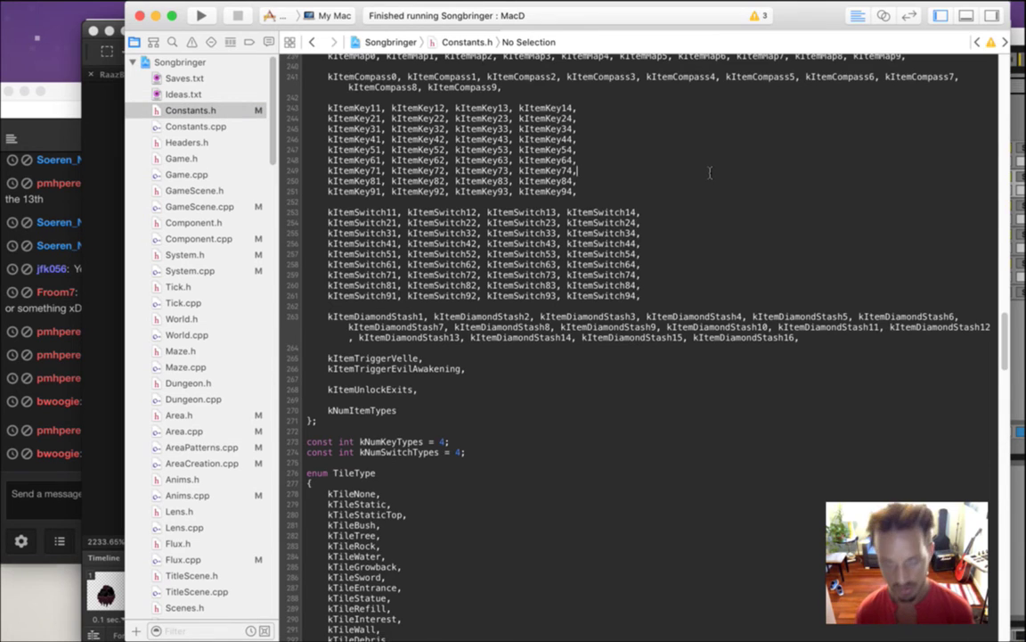
key(super+Up)
key(super+f)
text(behavior)
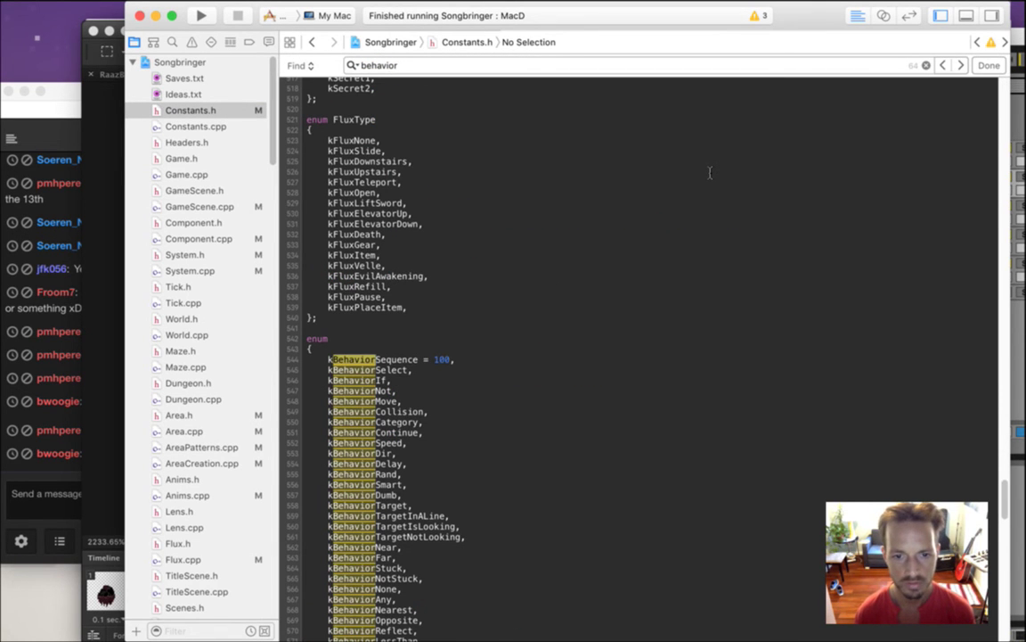
text(se)
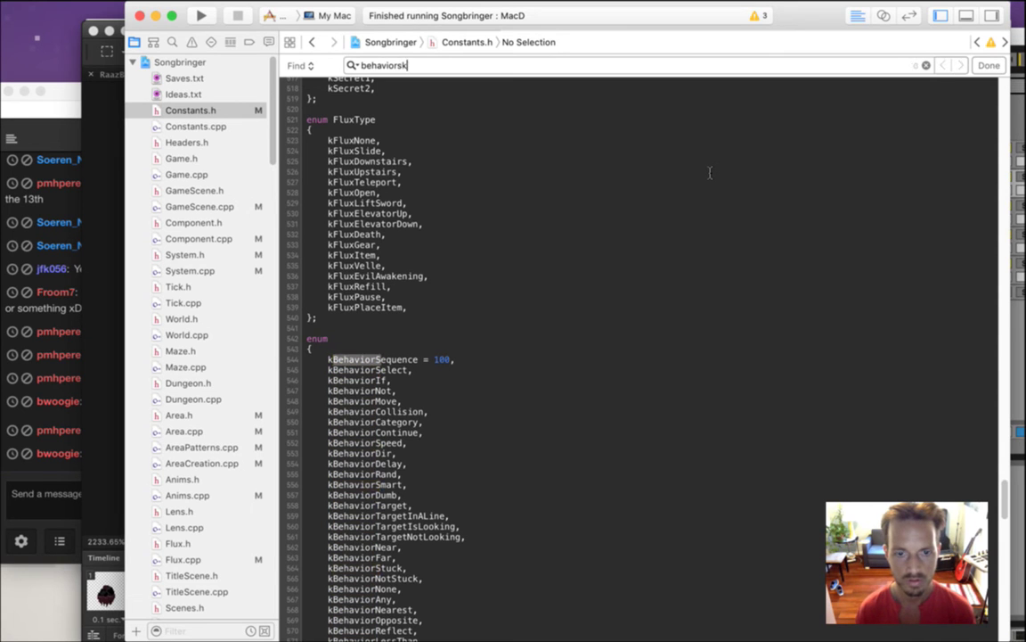
key(Escape)
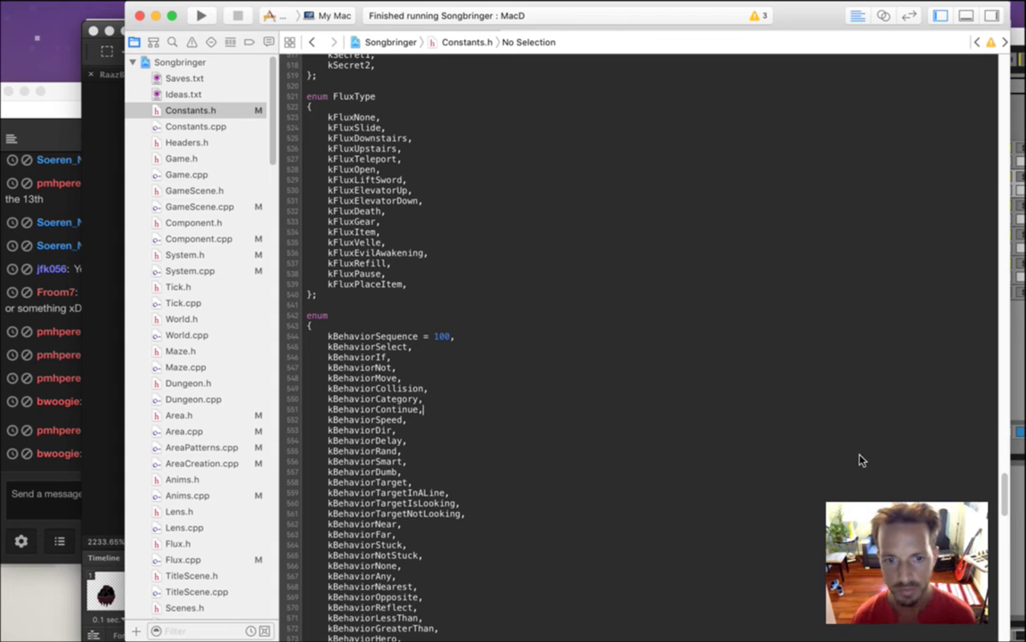
scroll(860, 460, down, 10)
scroll(859, 461, up, 1)
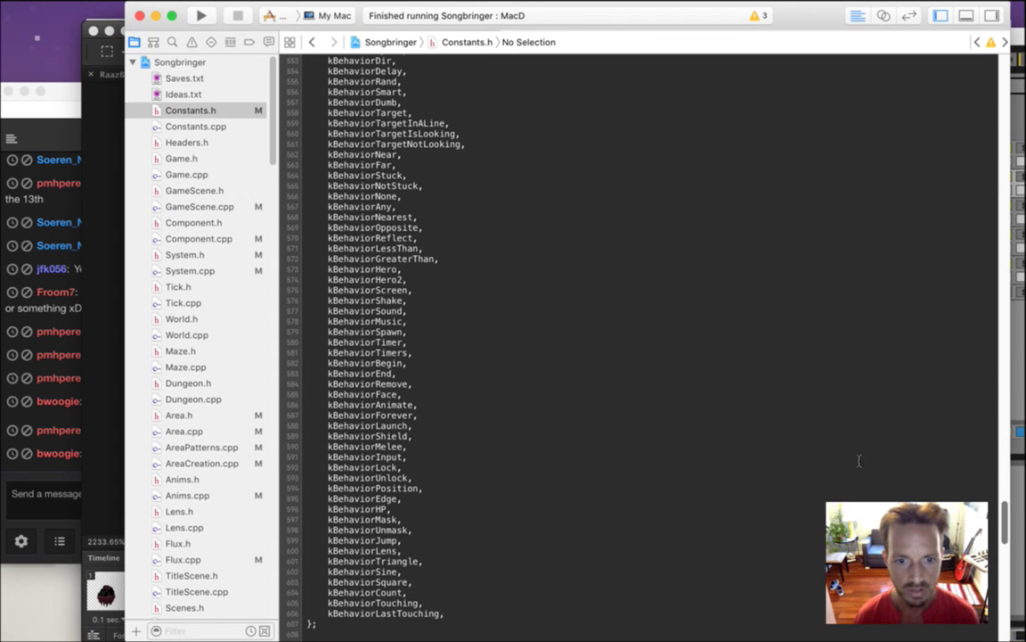
Add kBehaviorSkin after kBehaviorLastTouching at the end of the behavior enum, and build and run the project
key(Up)
key(super+Left)
key(shift+Down)
key(super+c)
key(Down)
key(Down)
key(super+v)
key(Left)
key(BackSpace)
key(BackSpace)
key(BackSpace)
key(BackSpace)
key(BackSpace)
key(BackSpace)
key(BackSpace)
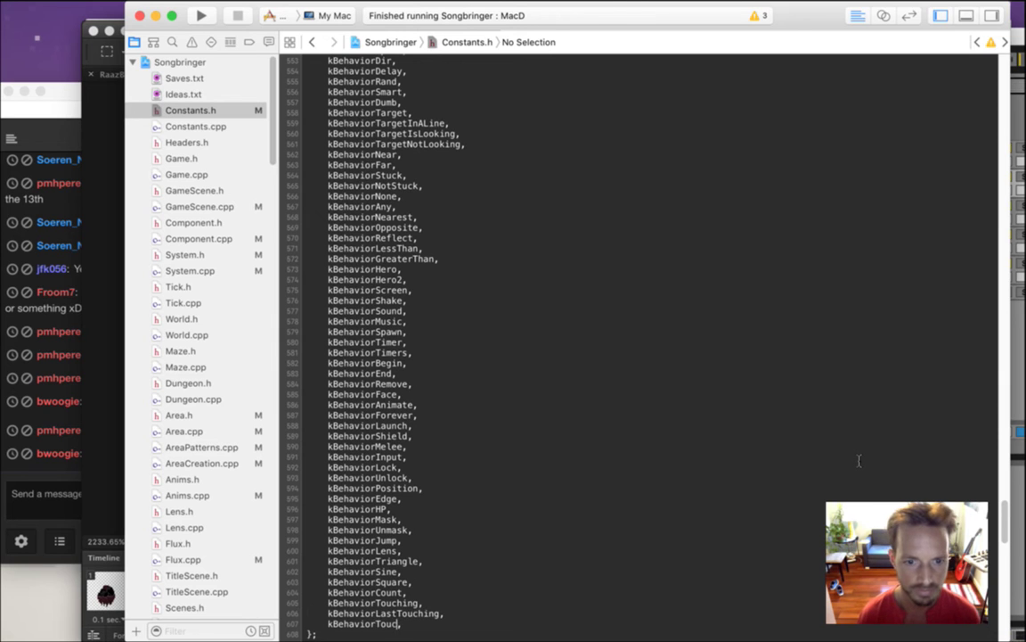
text(Skin)
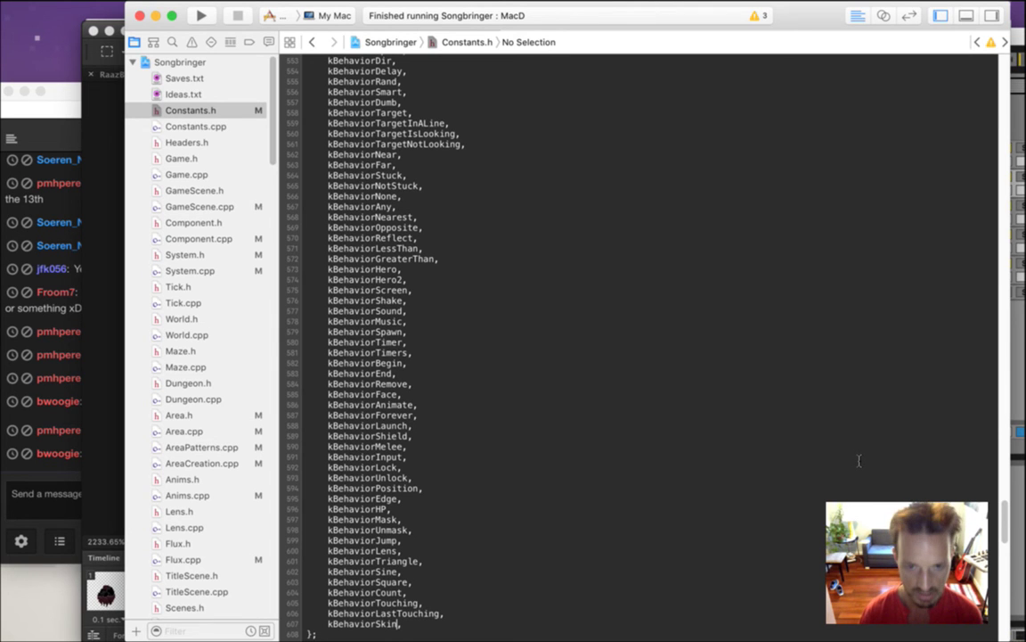
key(super+r)
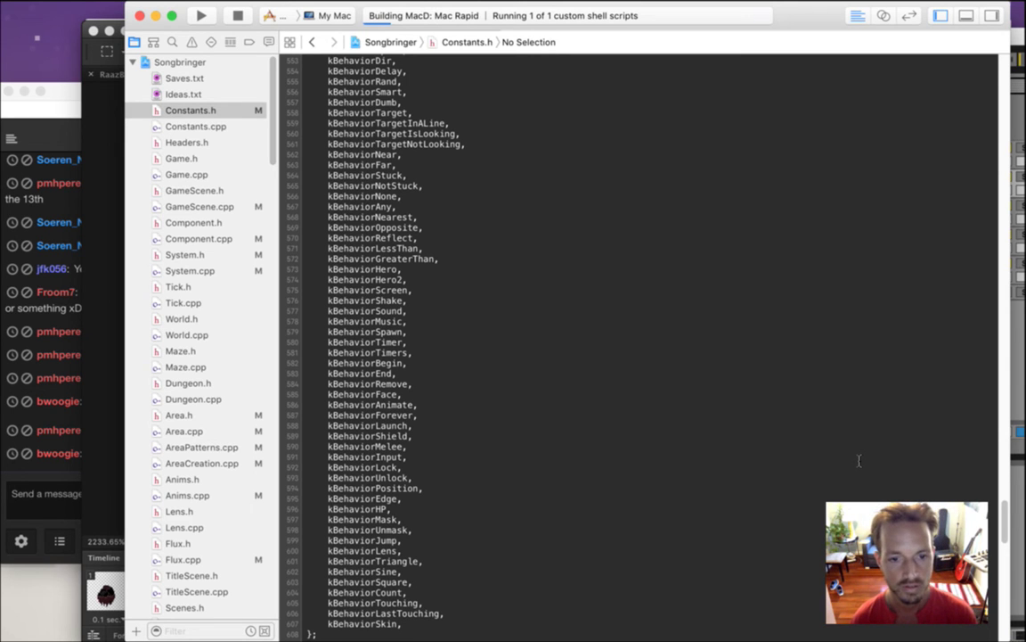
In Constants.cpp, duplicate the "touching" behavior word entry directly below the "lastTouching" entry
key(ctrl+super+Up)
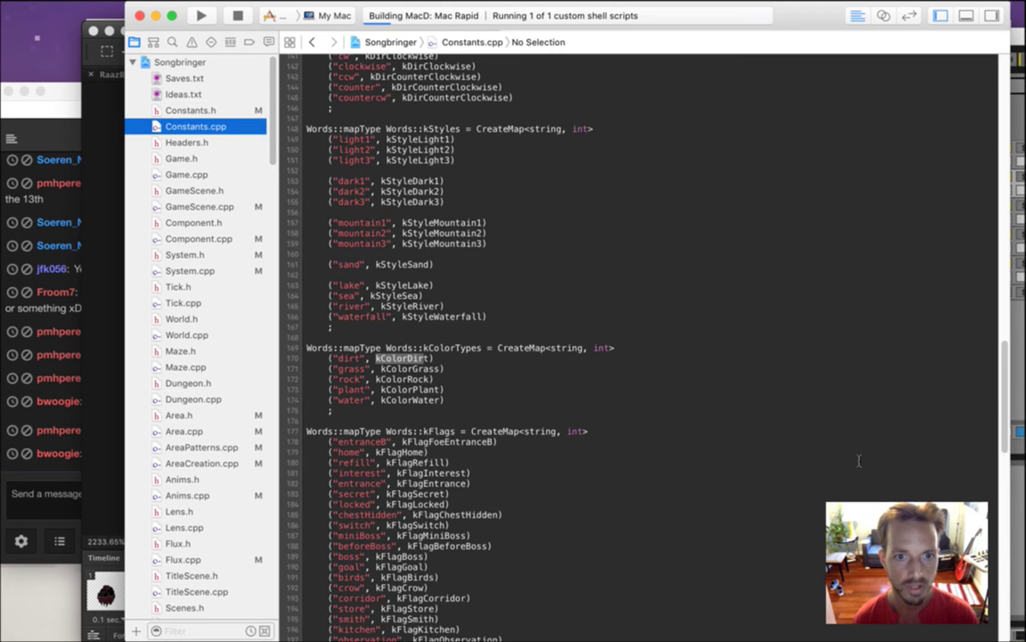
scroll(859, 461, up, 10)
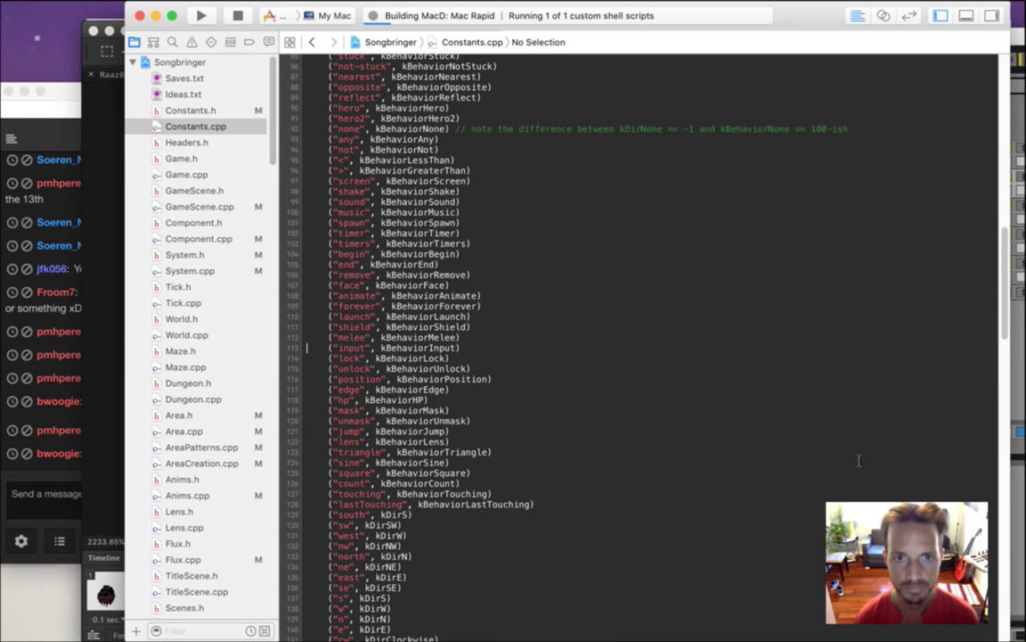
key(Down)
key(shift+Down)
key(super+c)
key(Down)
key(super+v)
key(Up)
key(Right)
key(Right)
key(Right)
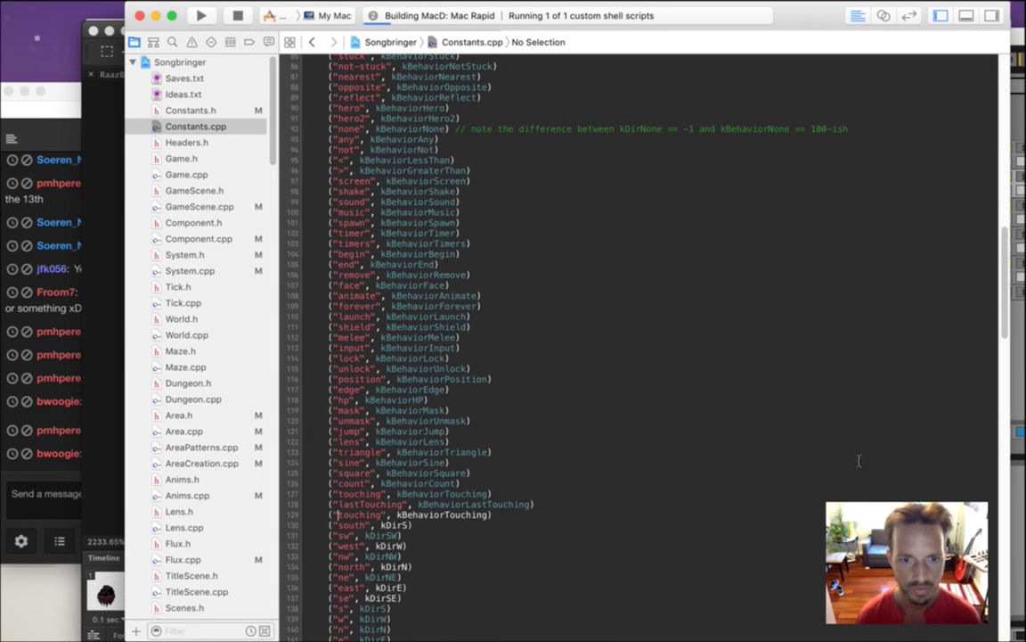
Change the copied word entry to map "skin" to kBehaviorSkin
key(Delete)
key(Delete)
key(Delete)
key(Delete)
key(Delete)
key(Delete)
key(Delete)
key(Delete)
text(skin)
key(alt+Right)
key(BackSpace)
key(BackSpace)
key(BackSpace)
key(BackSpace)
key(BackSpace)
key(BackSpace)
key(BackSpace)
key(BackSpace)
text(Skin)
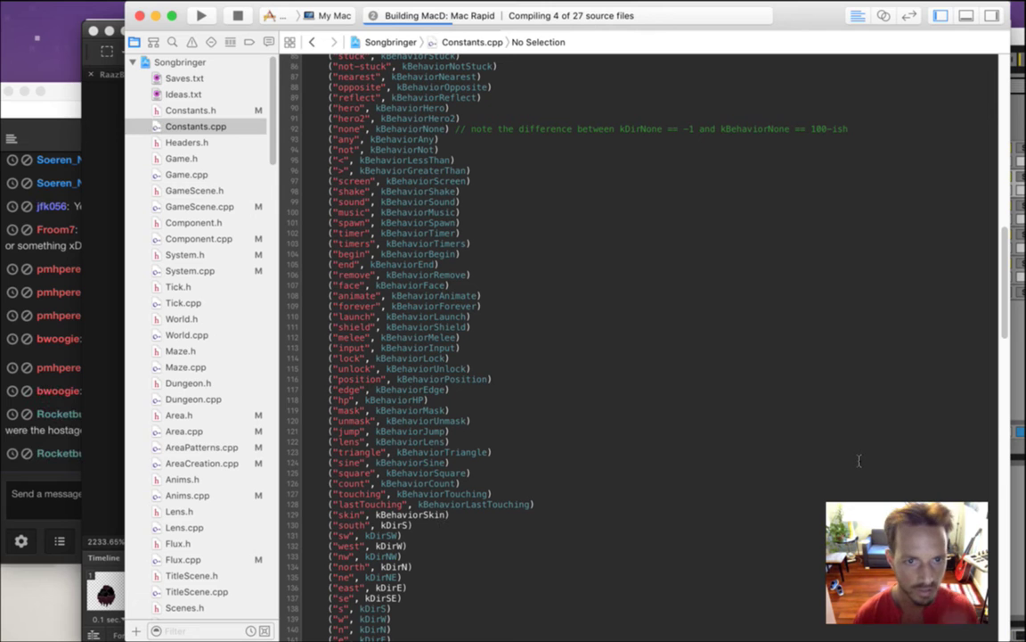
Go to System.cpp, check the Twitch chat window, and return to the code editor
key(ctrl+super+Left)
key(super+Tab)
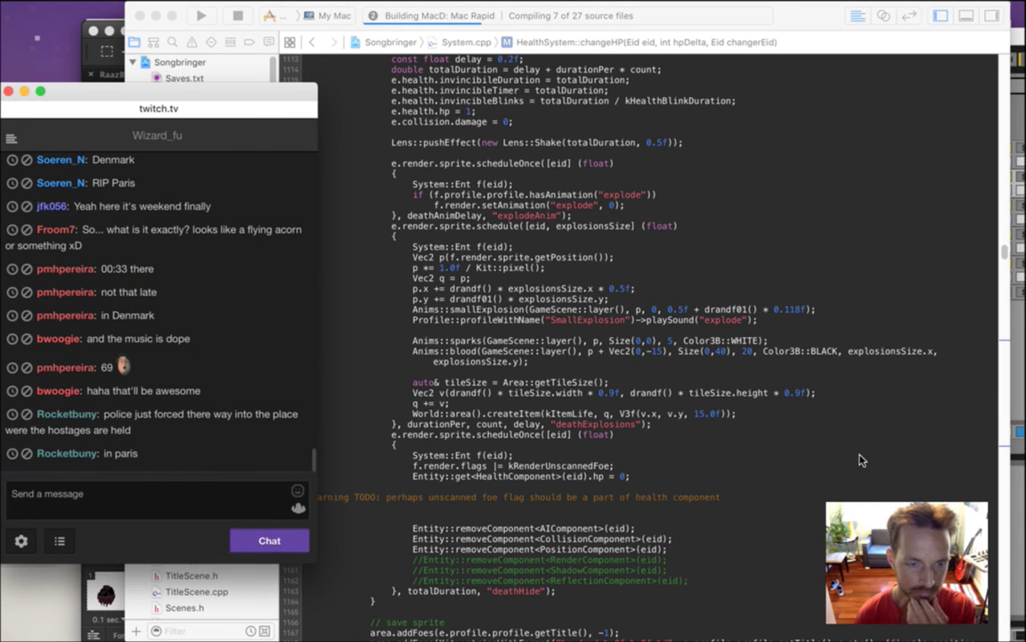
key(super+a)
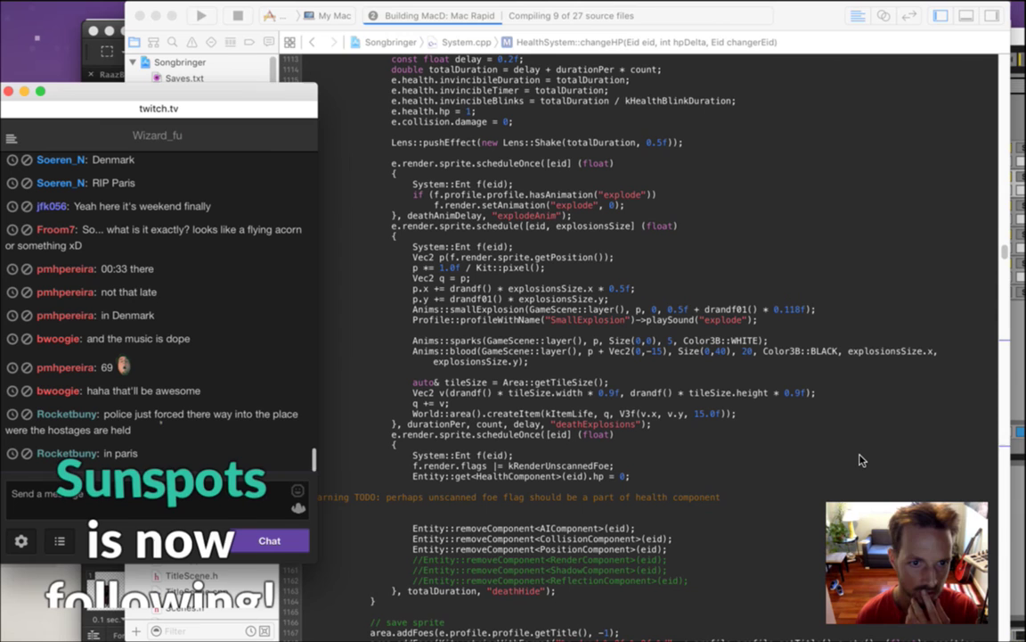
click(860, 460)
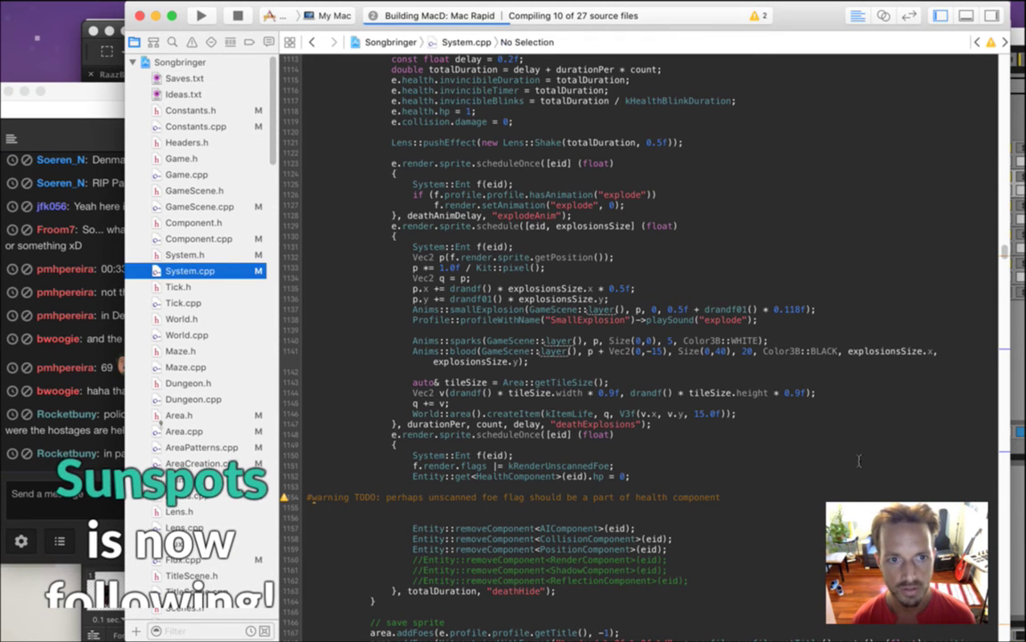
Search System.cpp for kbehaviordir and go on from its second match to the kBehaviorMelee branch in AISystem::behave
key(super+f)
text(kbeh)
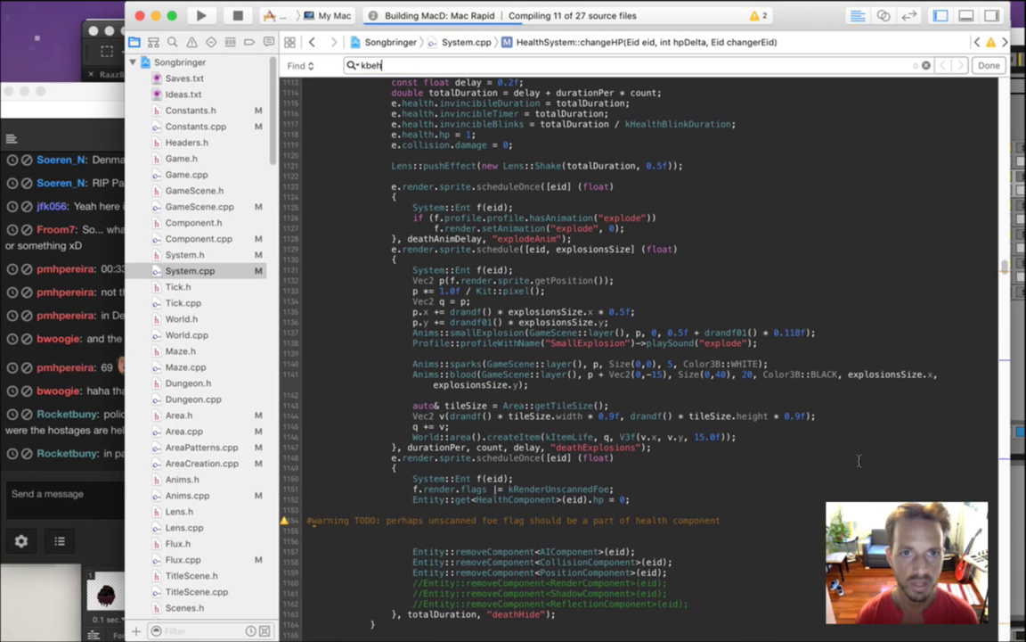
text(aviordir)
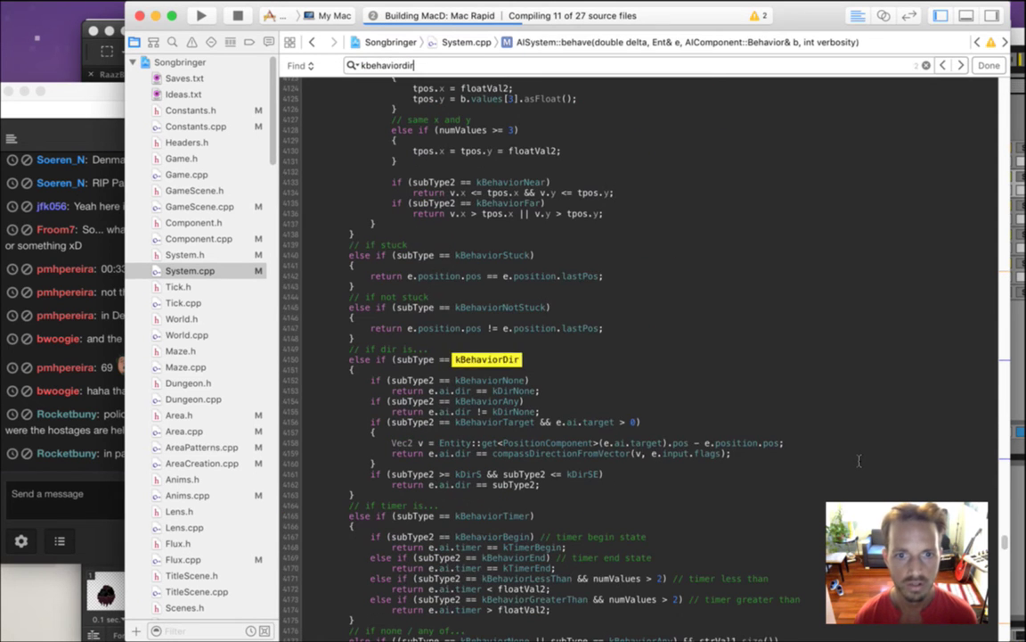
key(Return)
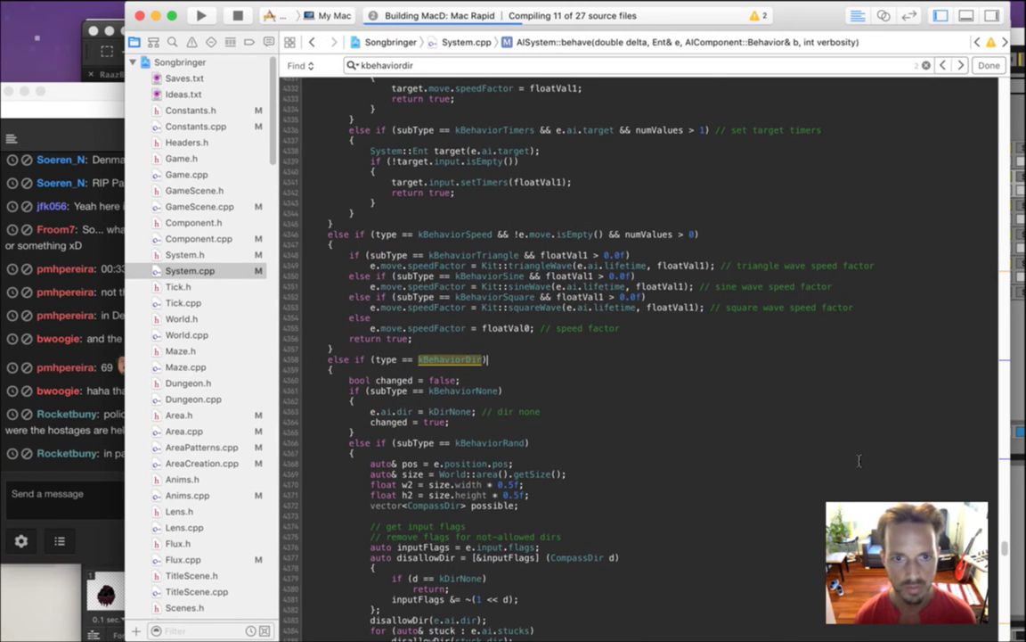
scroll(858, 460, down, 20)
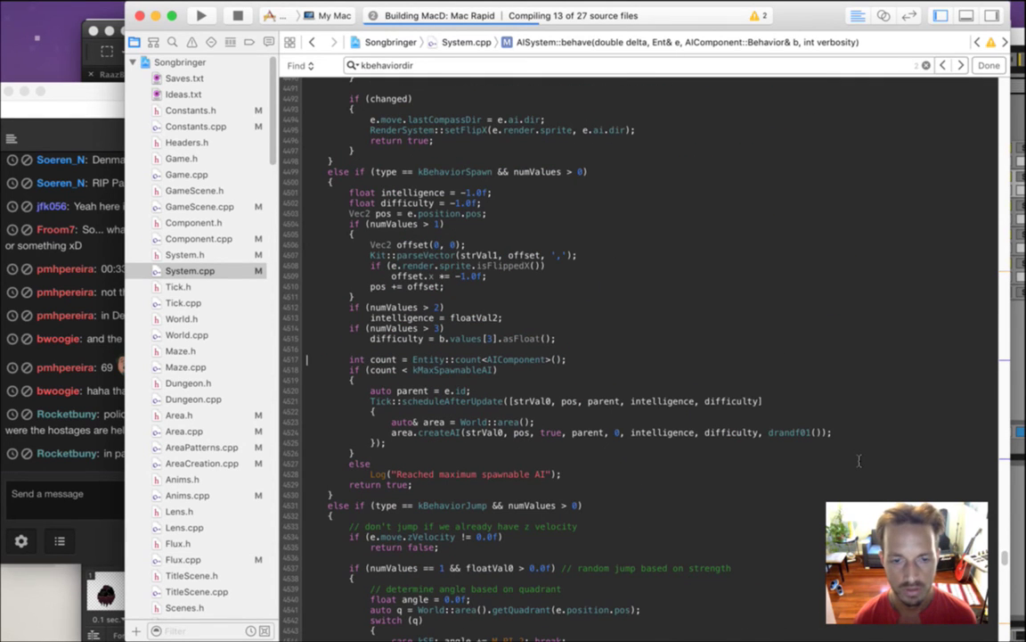
scroll(859, 459, down, 16)
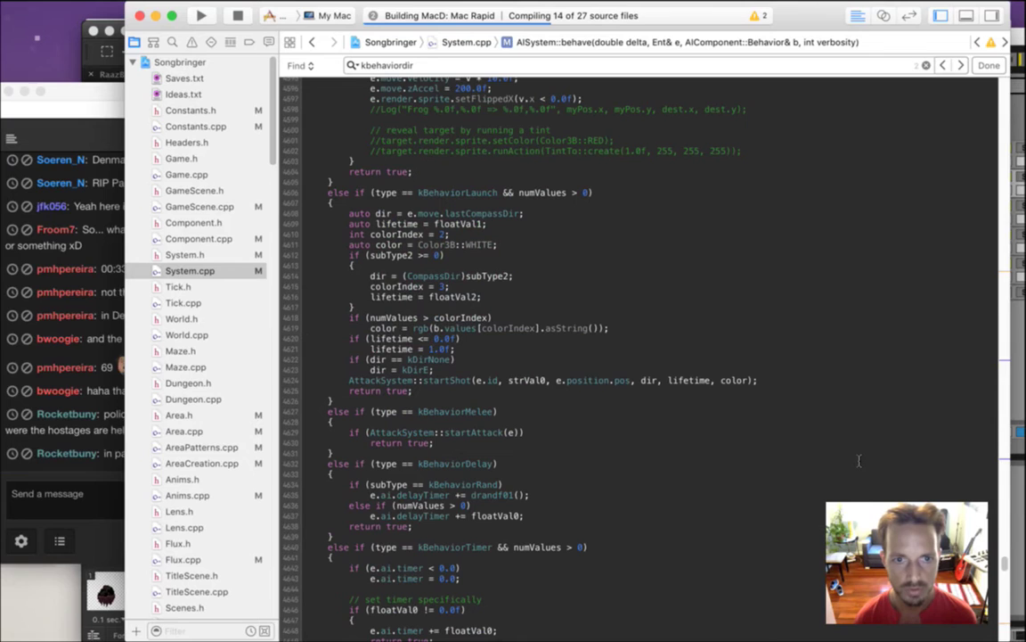
Duplicate the whole kBehaviorMelee else-if branch directly below the original
key(Down)
key(Down)
key(Down)
key(Down)
key(Down)
key(shift+Down)
key(shift+Down)
key(shift+Down)
key(shift+Down)
key(shift+Down)
key(super+c)
key(Right)
key(super+v)
key(Up)
key(Up)
key(Up)
key(Up)
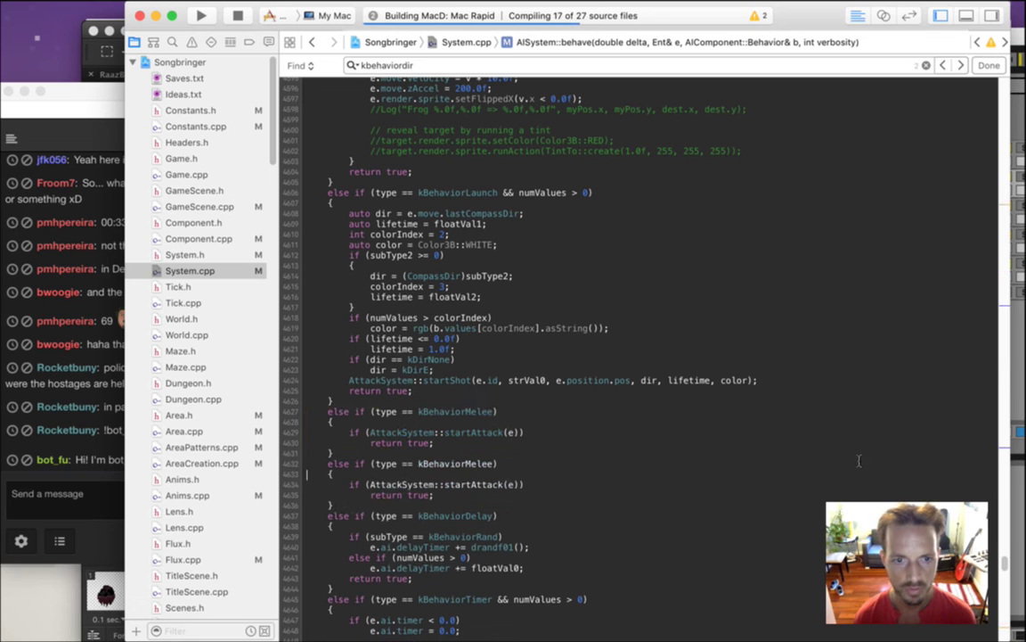
Change the copied branch's condition to kBehaviorSkin and glance at the Twitch chat
key(BackSpace)
key(BackSpace)
key(BackSpace)
key(BackSpace)
key(BackSpace)
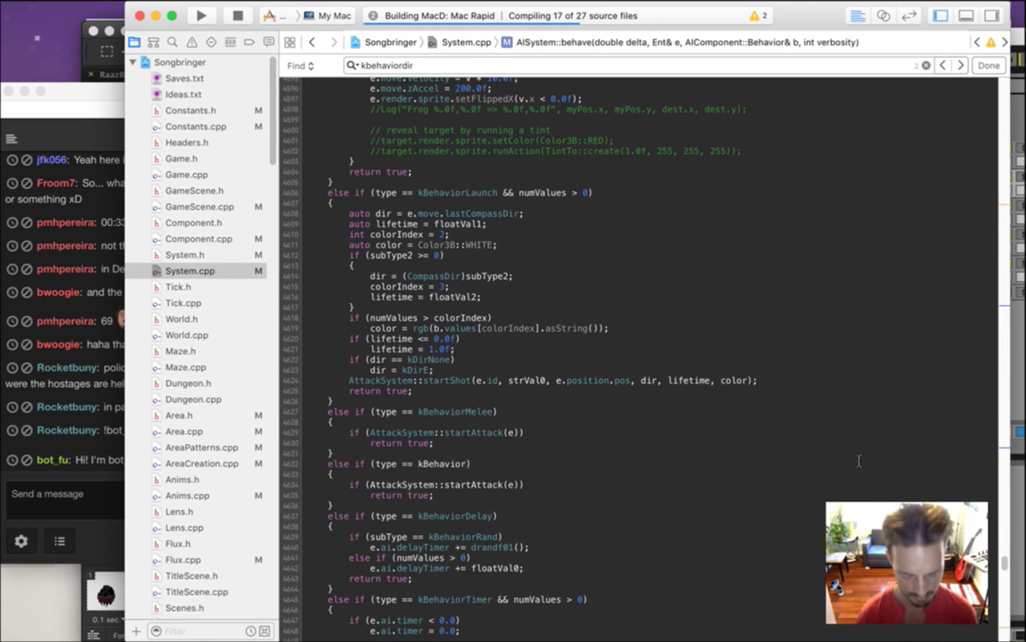
text(Skin)
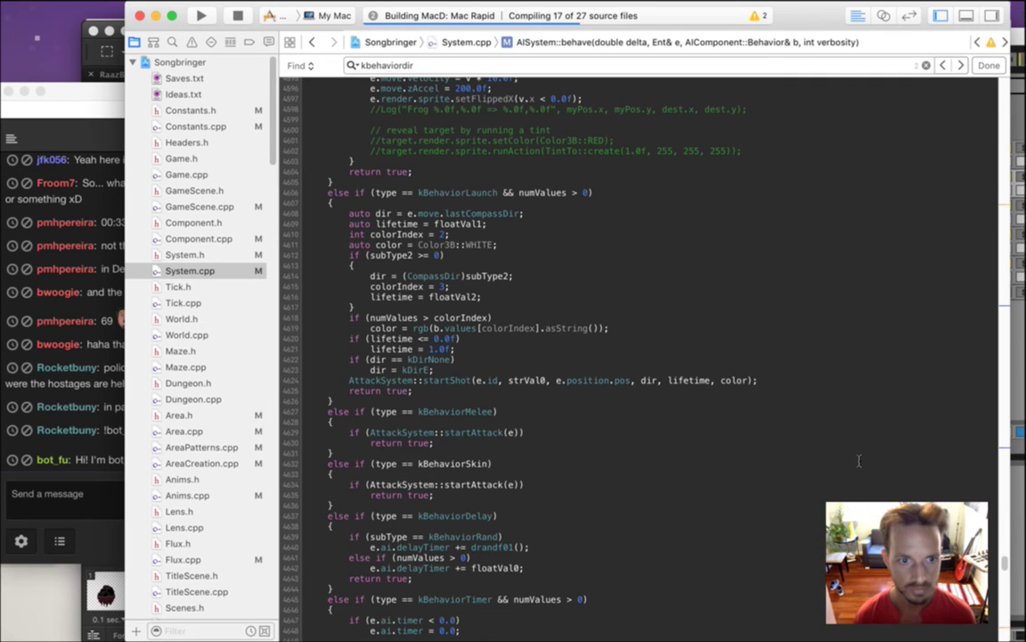
key(super+Tab)
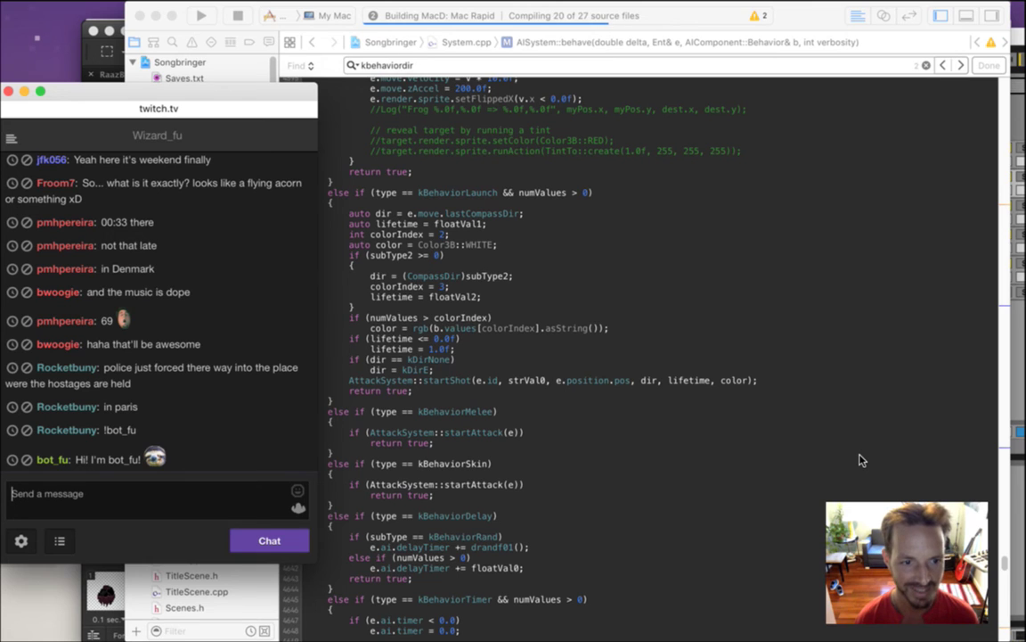
key(super+Tab)
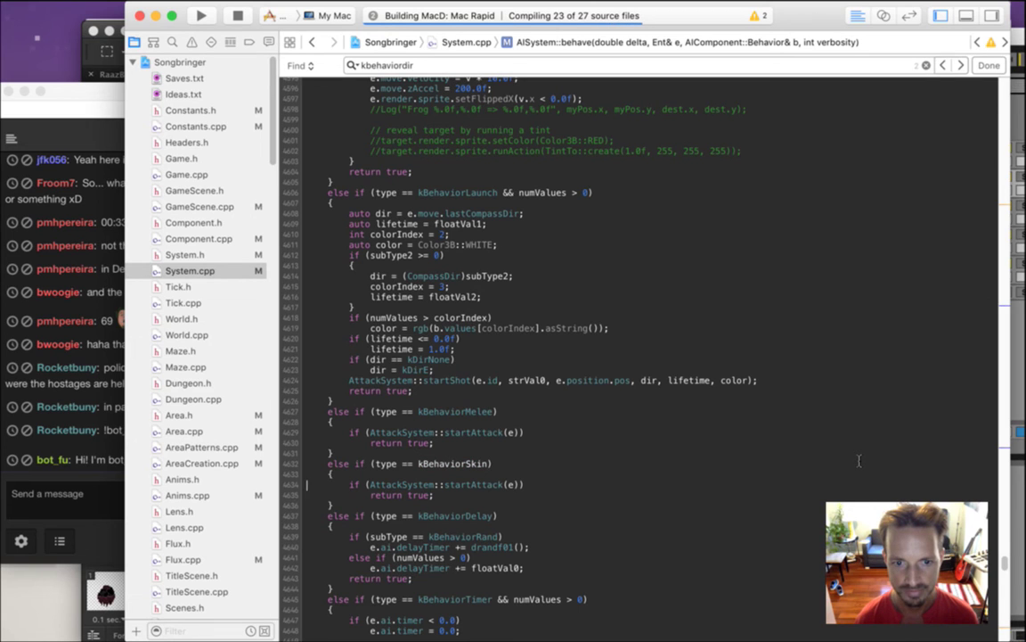
Replace the startAttack condition in the kBehaviorSkin branch with "e.render.skin = strVal0;", keeping the return true line
key(Return)
text(e.)
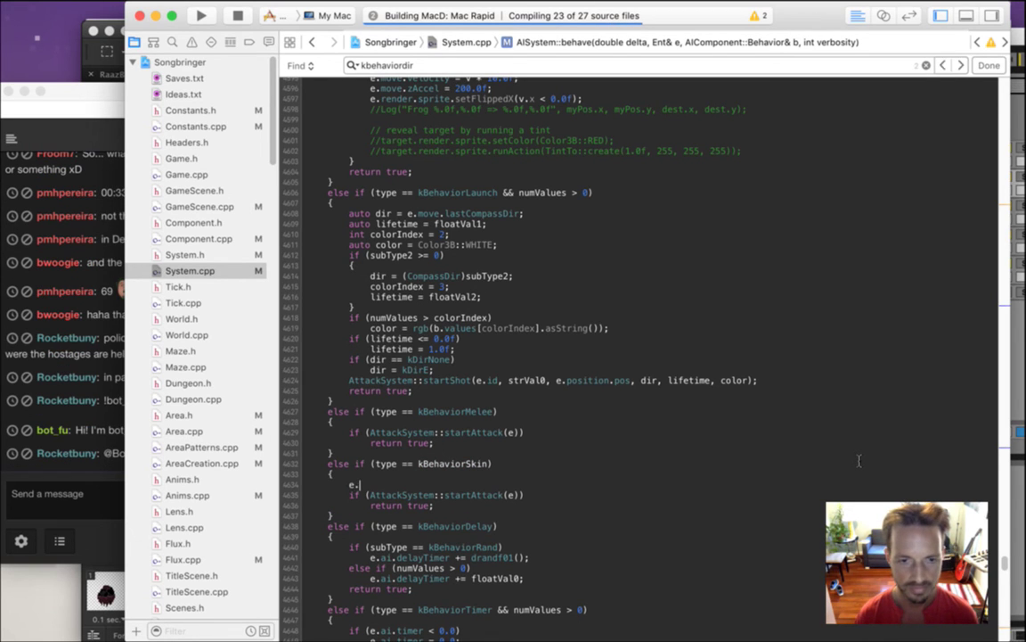
text(render.sk)
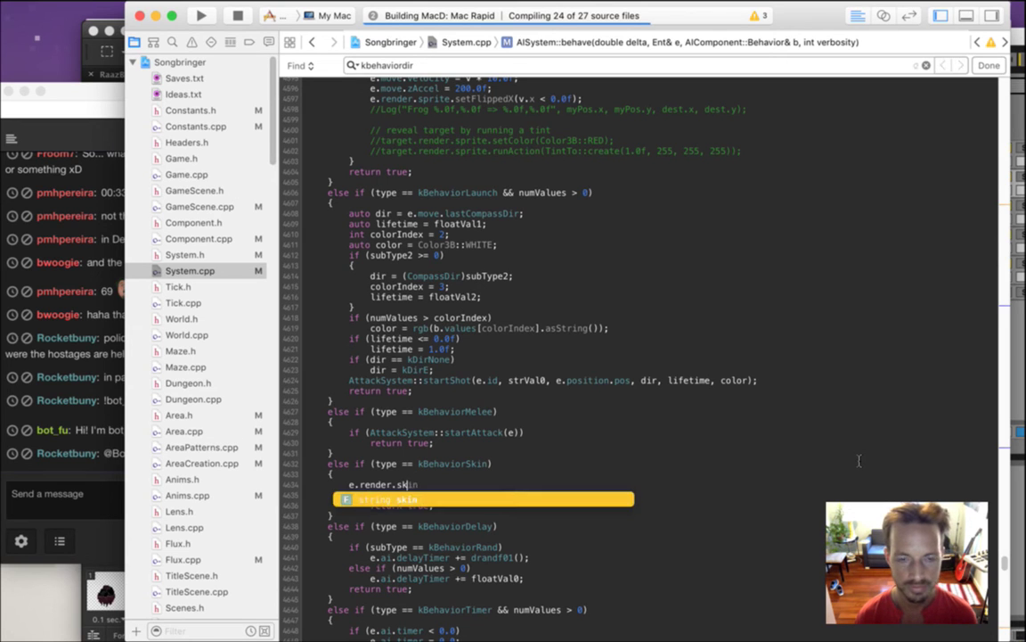
text(in =)
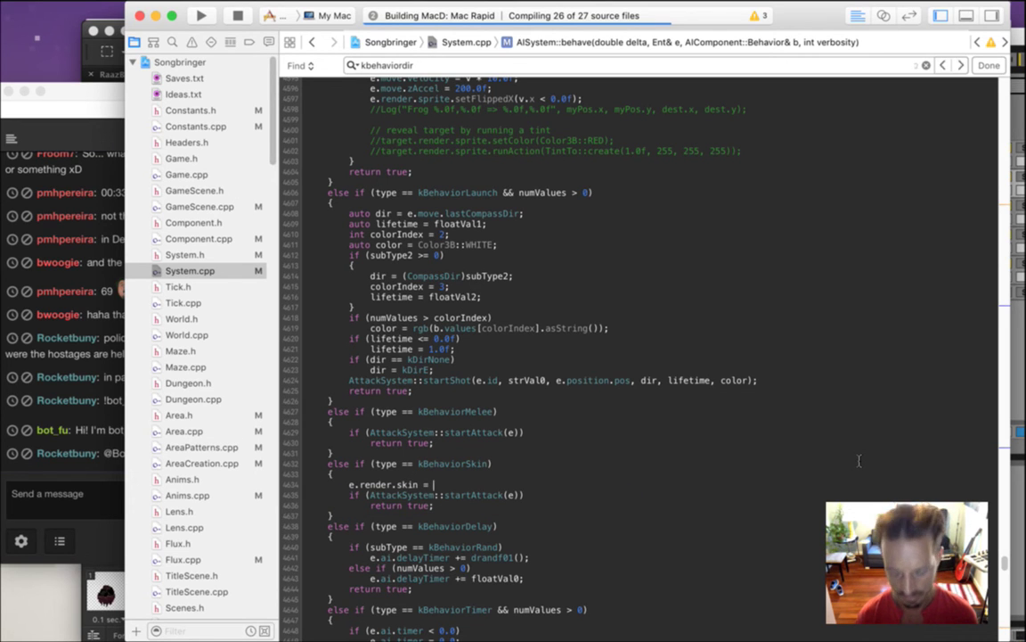
text( strVal0;)
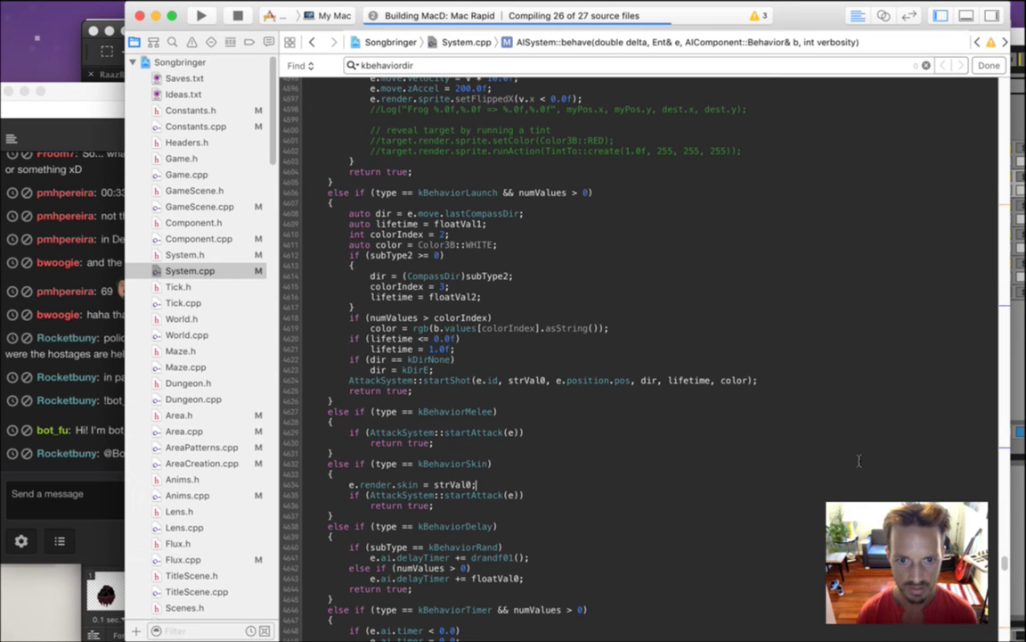
key(Right)
key(shift+Down)
key(BackSpace)
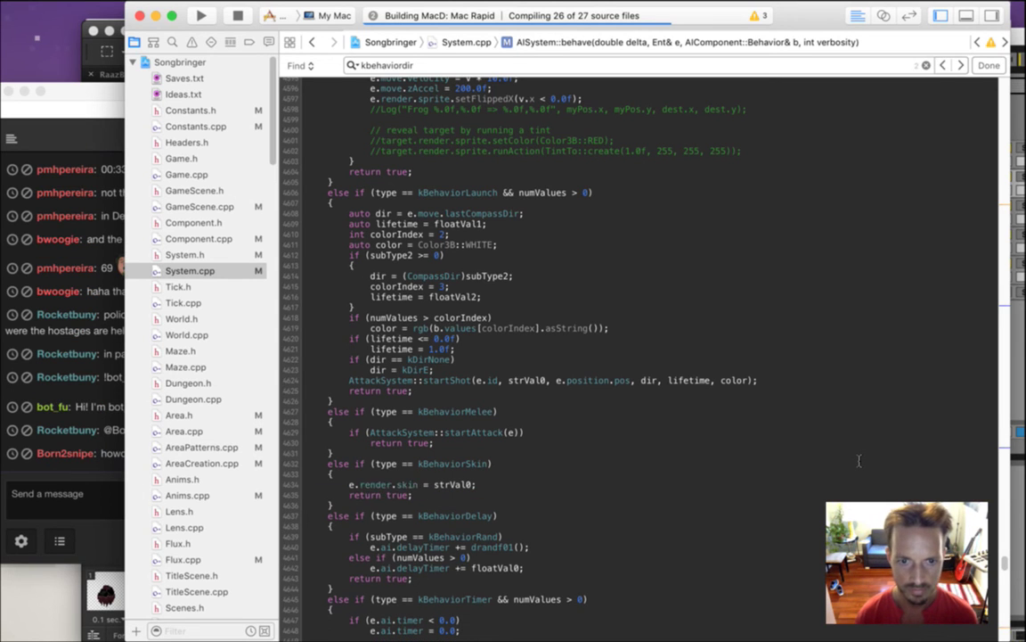
Set a breakpoint on the e.render.skin assignment line and switch to the Twitch chat window
key(Up)
key(super+backslash)
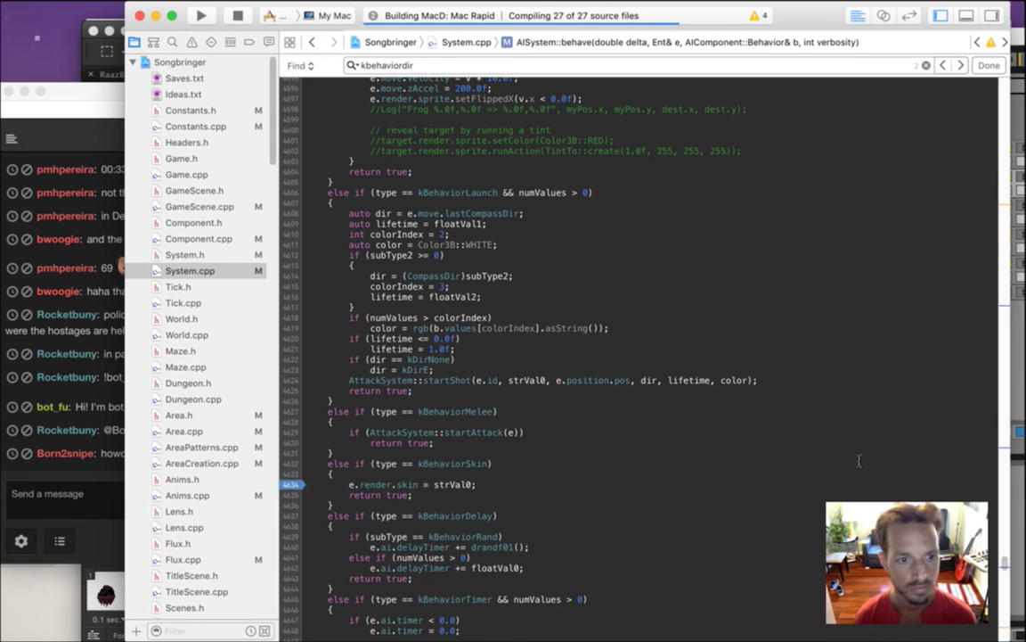
key(super+Tab)
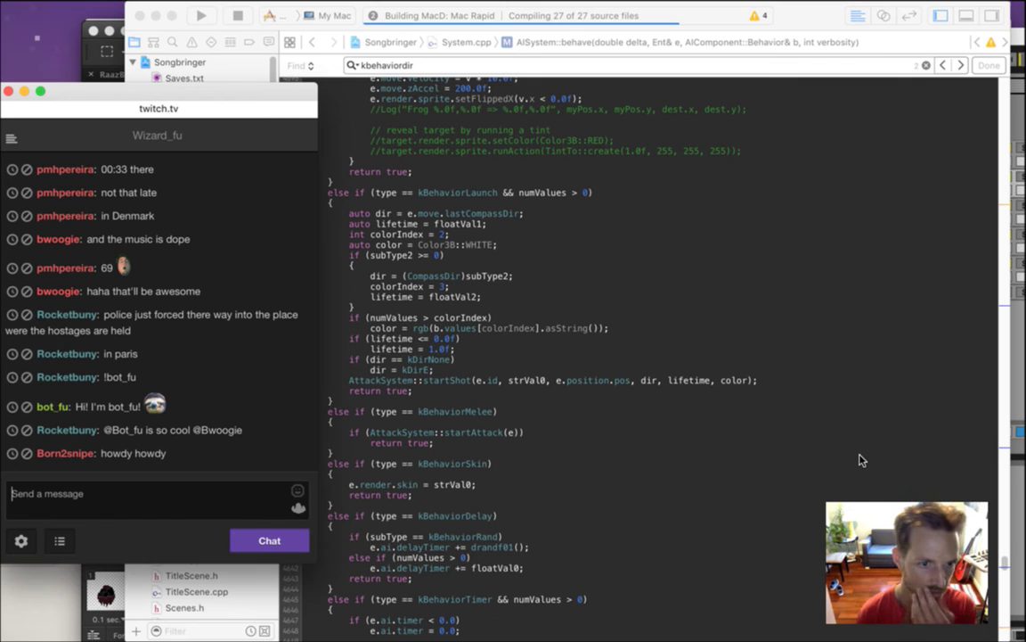
key(super+a)
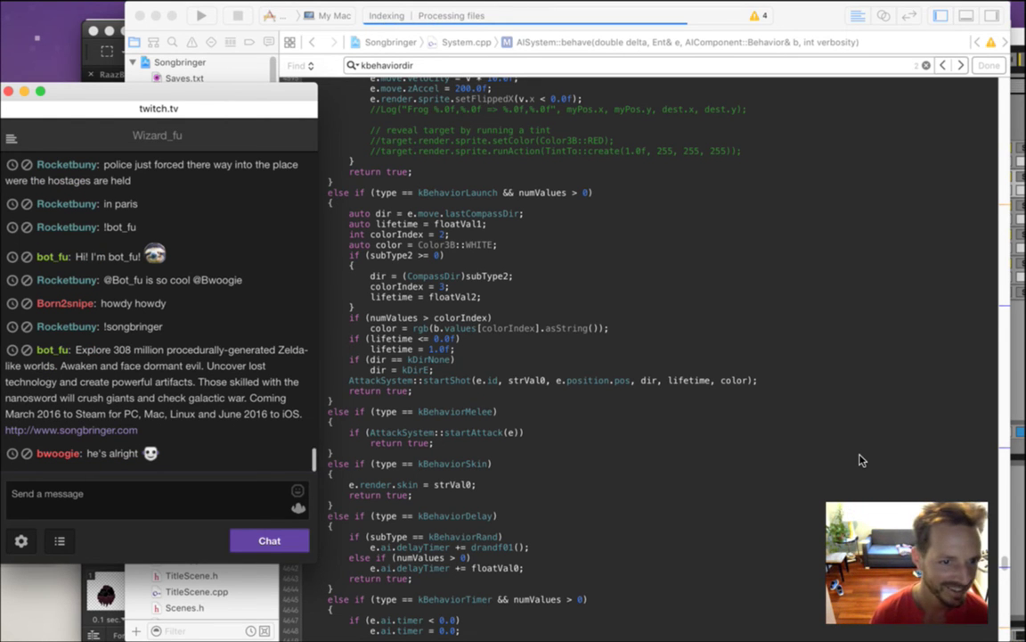
key(super+a)
drag(123, 453, 149, 381)
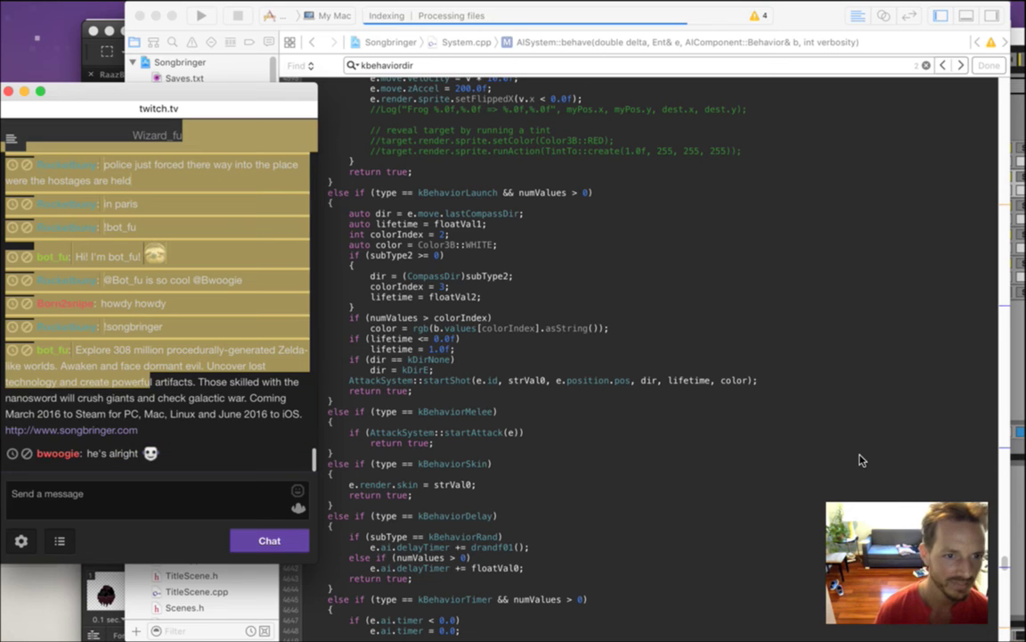
key(shift+Up)
key(shift+Up)
key(shift+Up)
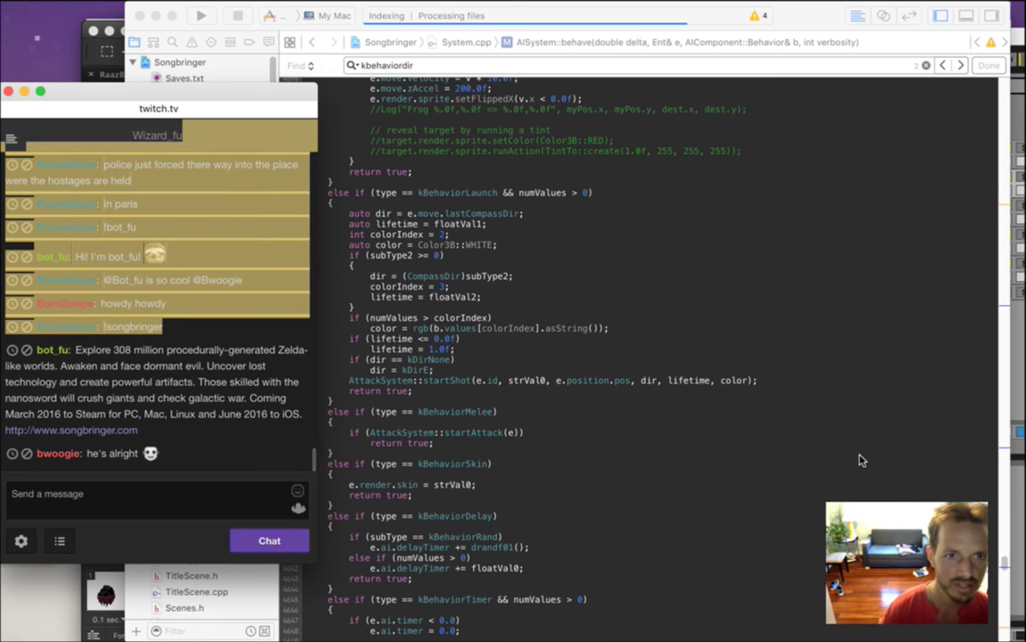
key(shift+Up)
key(shift+Up)
key(shift+Up)
key(shift+Up)
key(shift+Up)
key(shift+Down)
key(shift+Down)
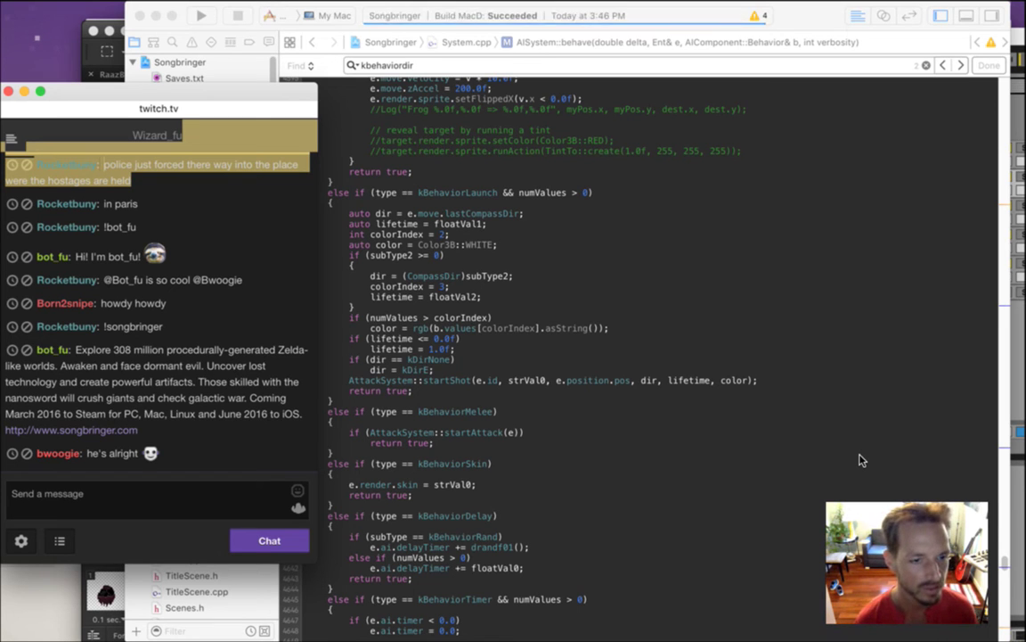
key(shift+Down)
key(shift+Down)
key(shift+Down)
key(shift+Down)
key(shift+Down)
key(shift+Down)
key(shift+Down)
key(shift+Down)
key(shift+Down)
key(shift+Down)
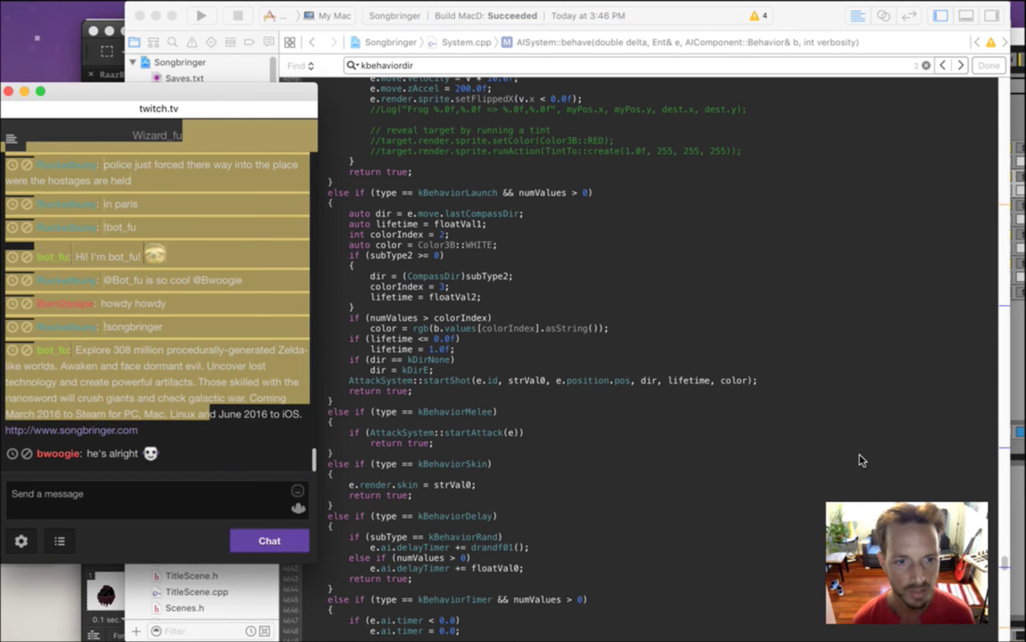
right_click(240, 411)
key(Escape)
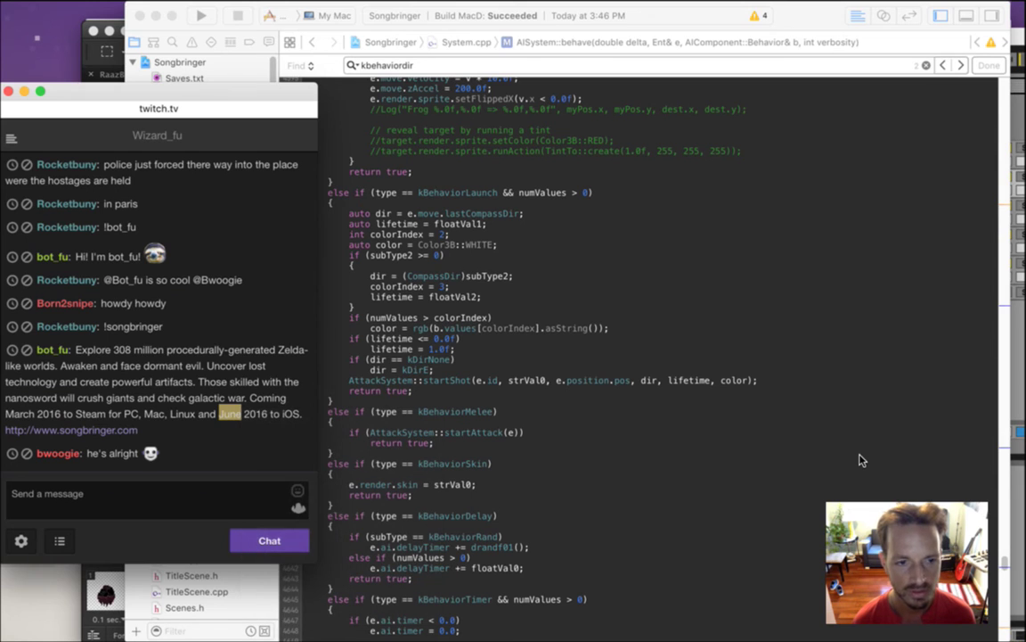
Return to Xcode and run the Songbringer project up to the skin breakpoint, checking the Twitch chat during the build
click(860, 459)
key(super+r)
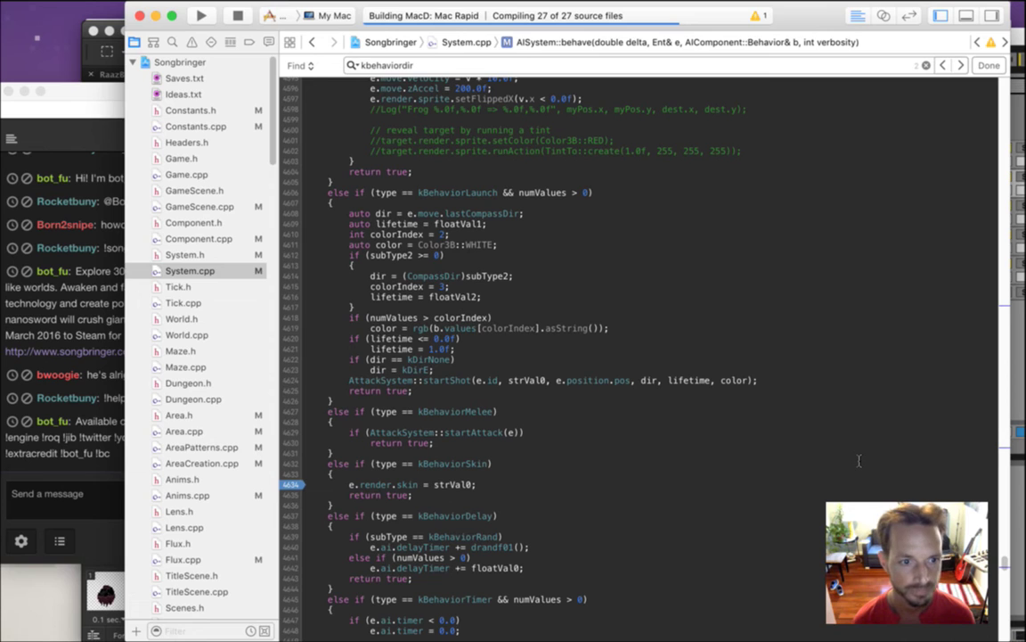
key(super+Tab)
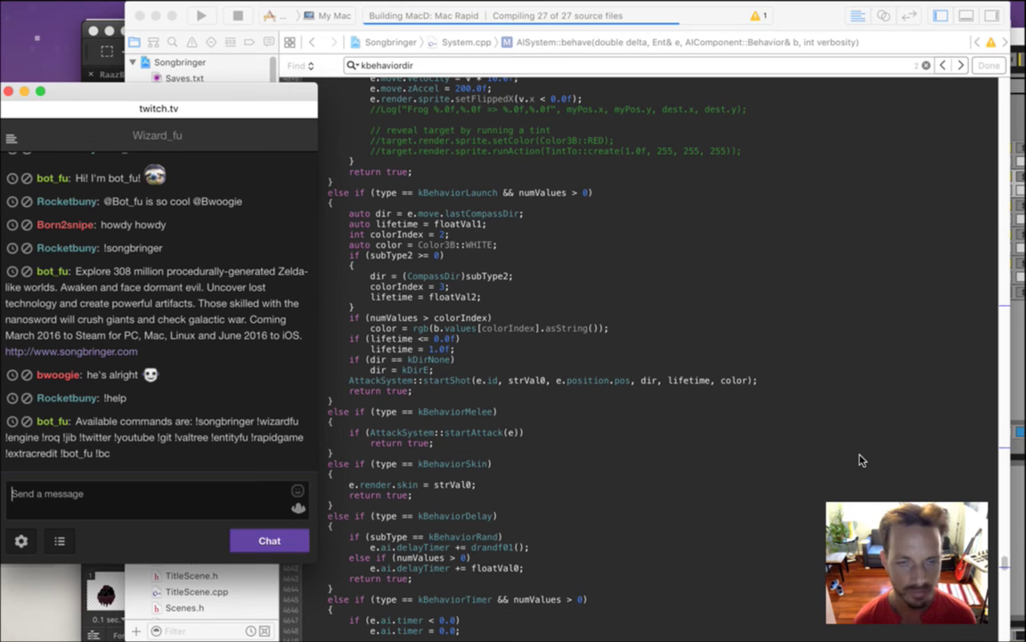
click(861, 460)
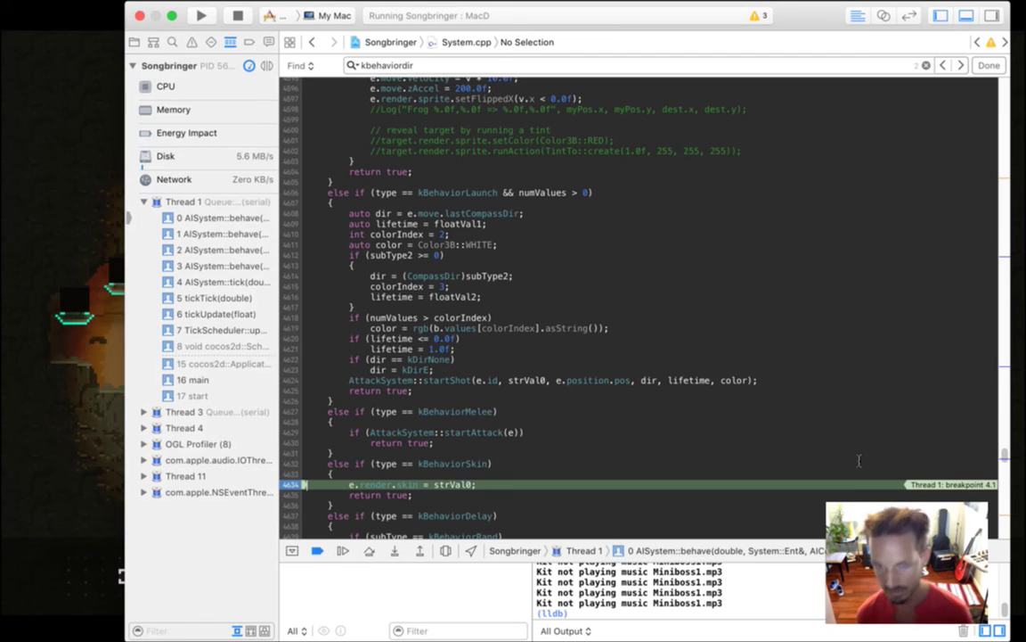
Switch to the Twitch chat window in Safari and read the latest messages while the game is paused
key(super+Tab)
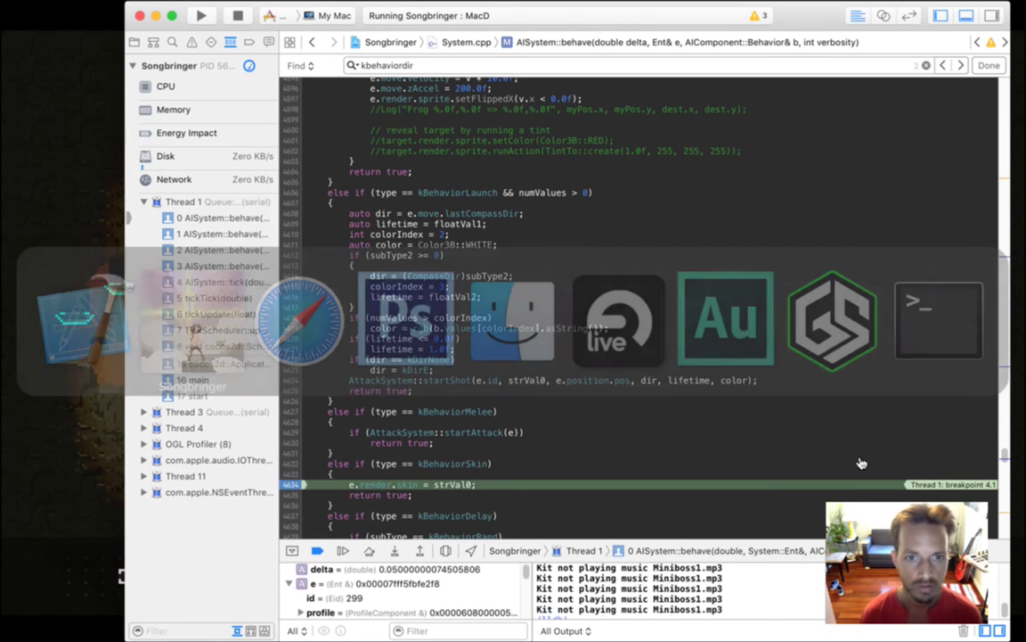
key(super+Tab)
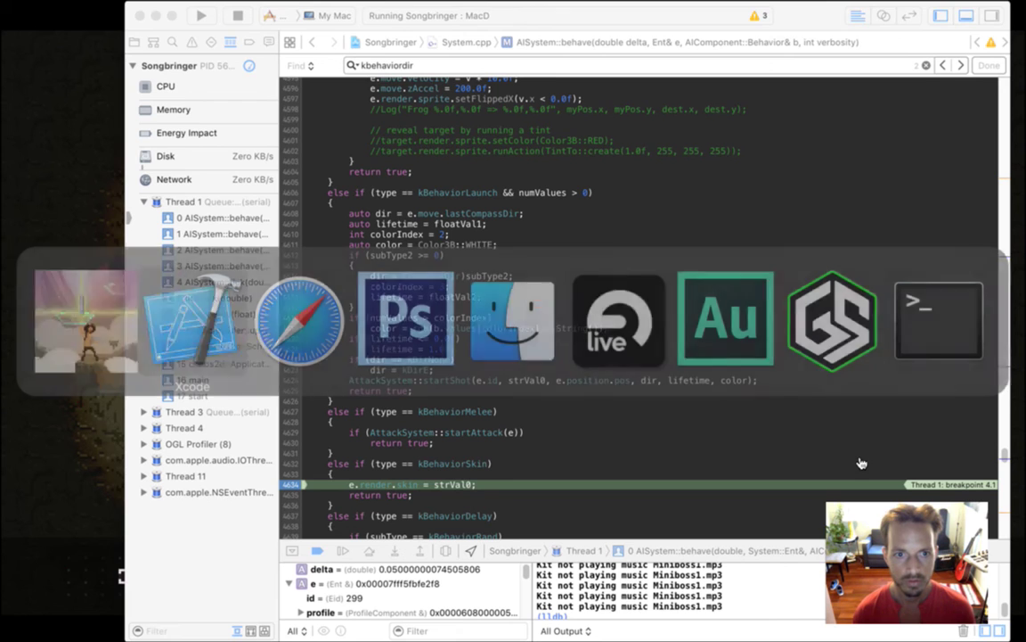
key(super+Tab)
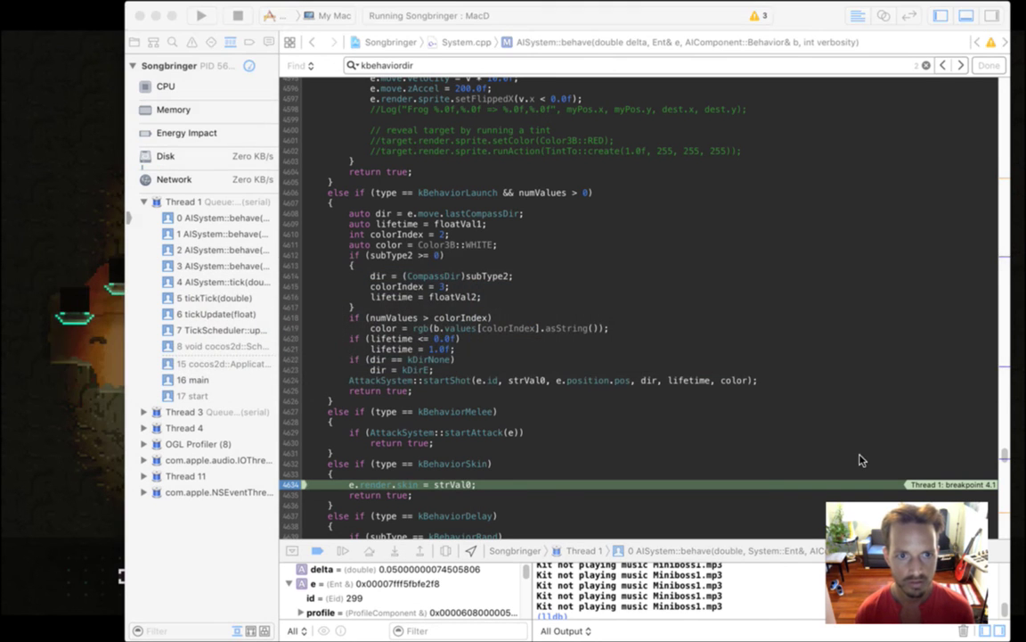
key(super+Tab)
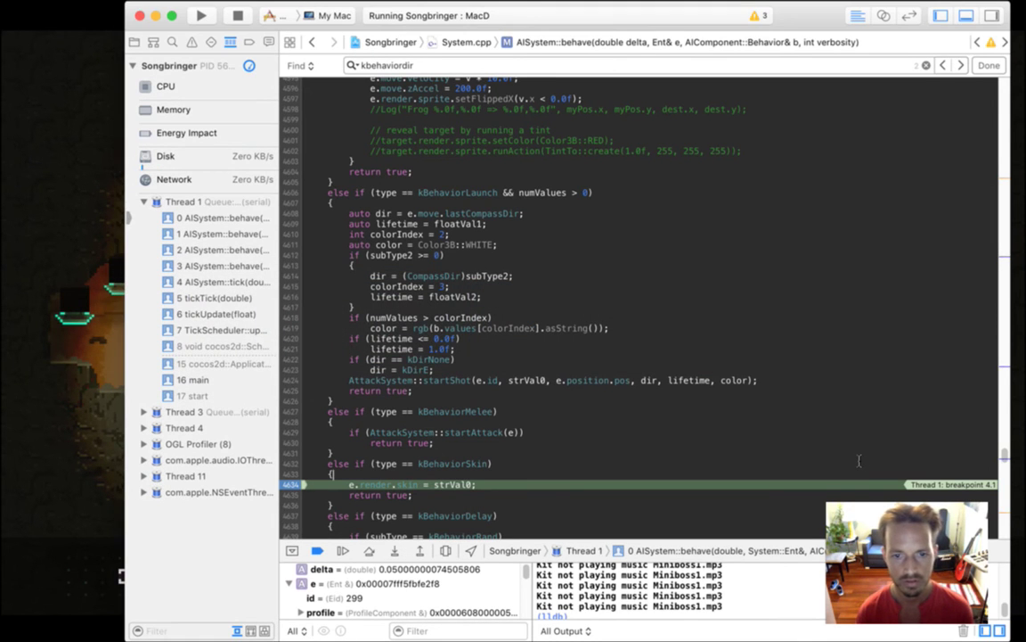
key(super+Tab)
key(super+Tab)
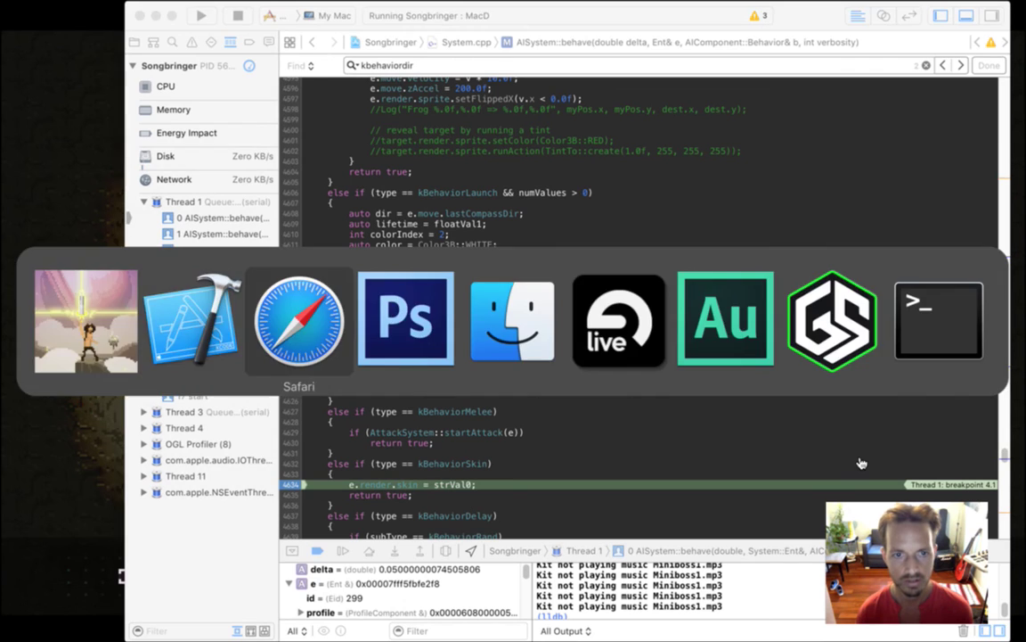
key(super+Tab)
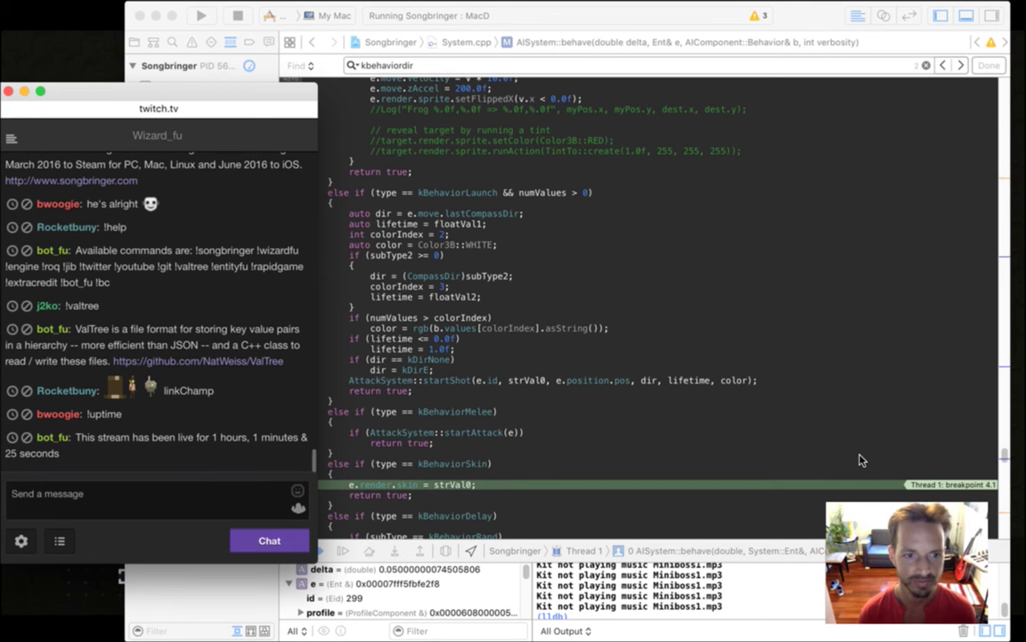
Return to Xcode and enlarge the debug area to inspect the paused entity's variables and the console
click(860, 460)
key(super+Tab)
key(super+Tab)
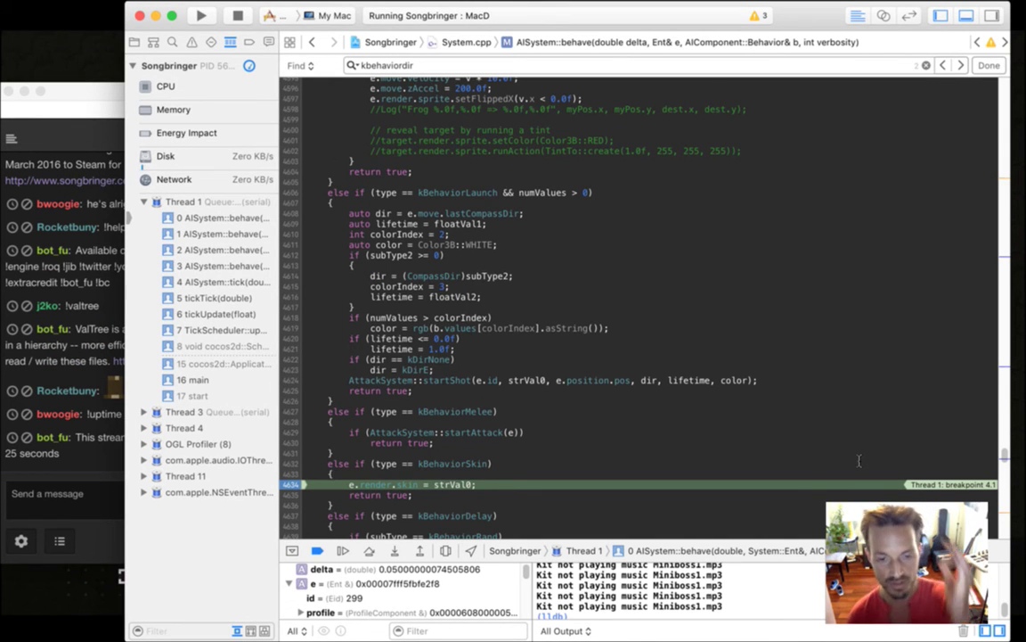
key(super+shift+y)
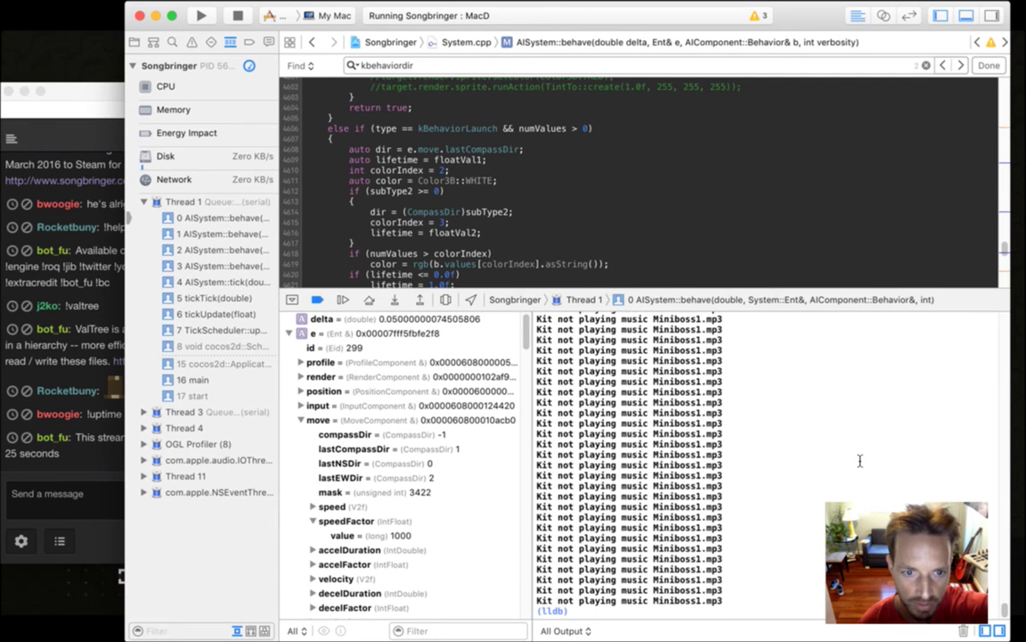
Inspect strVal0 in the debugger, step over the e.render.skin assignment, and examine the entity's render skin value
scroll(405, 463, down, 4)
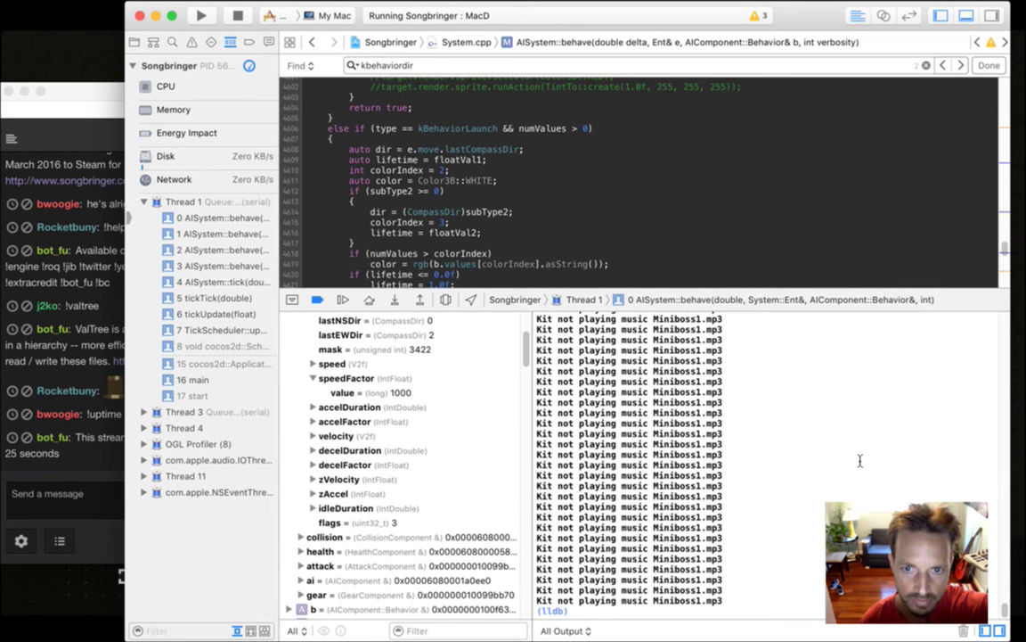
scroll(405, 463, down, 10)
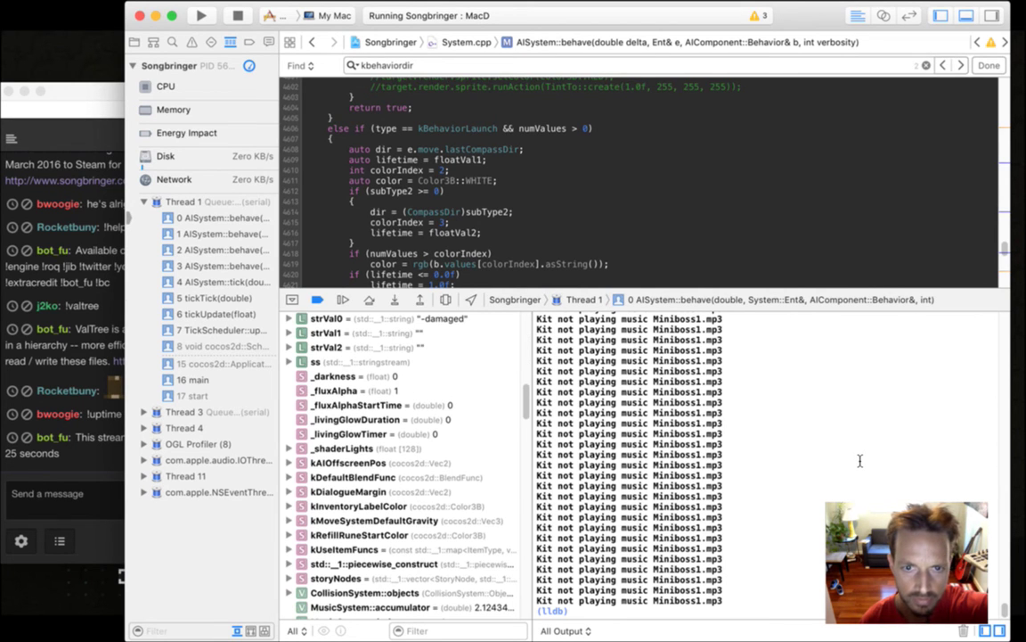
key(Down)
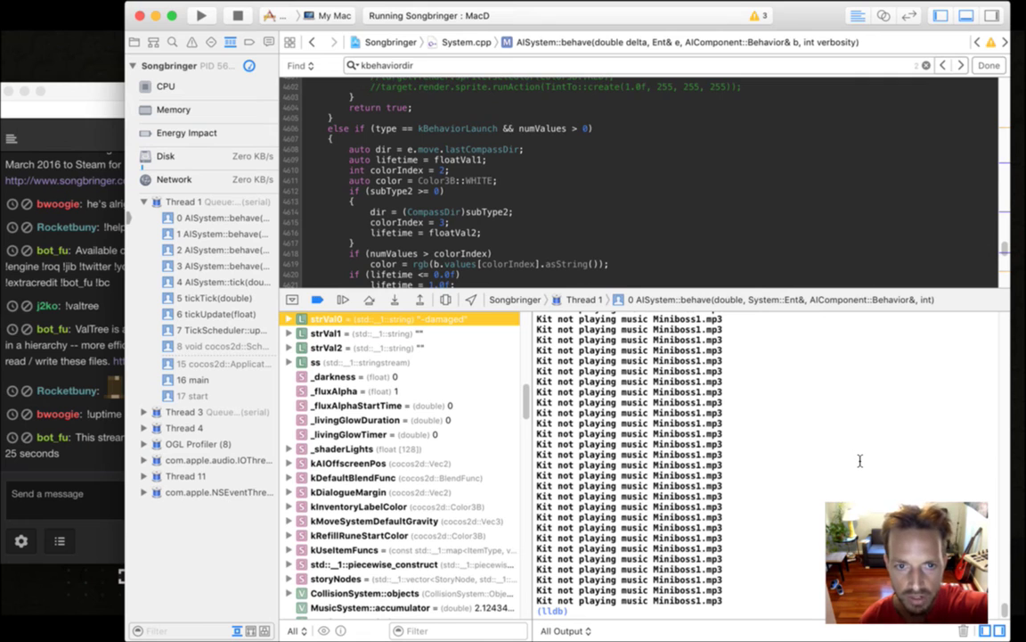
key(F6)
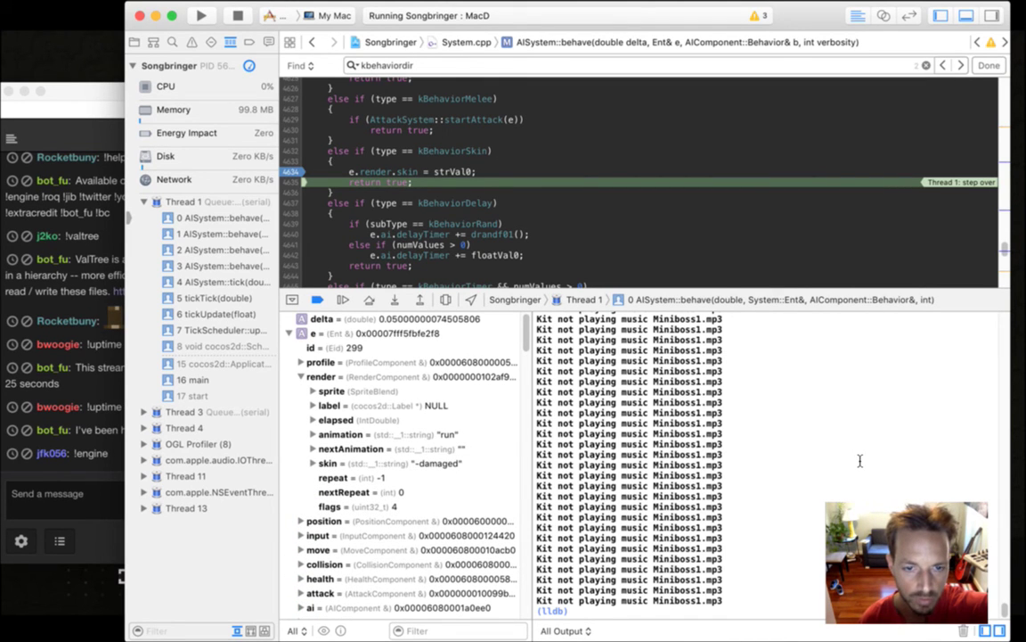
key(Down)
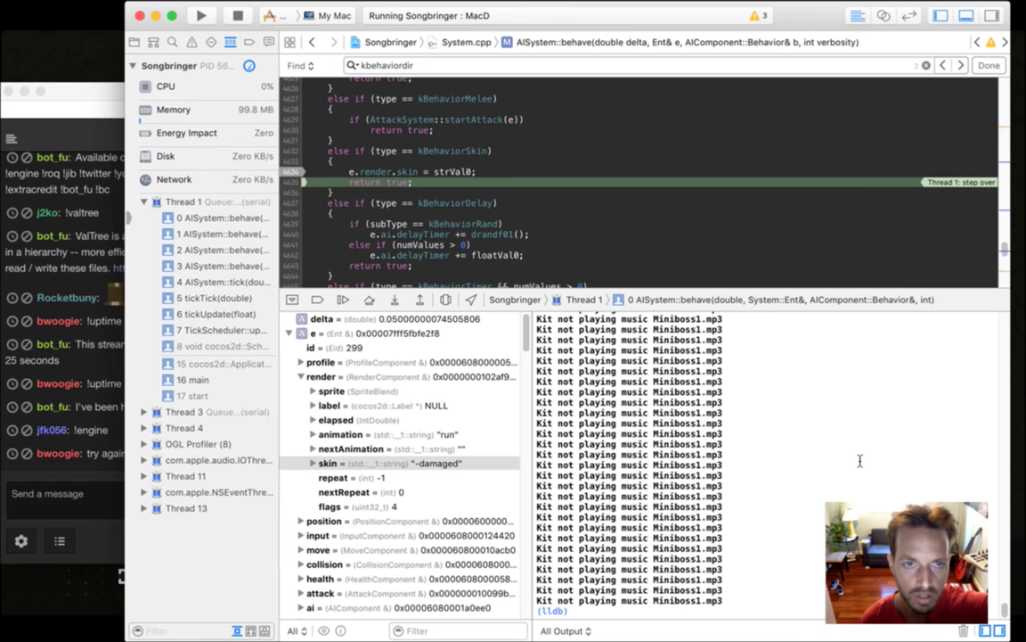
Stop the running Songbringer debug session and hide the debug area
key(super+period)
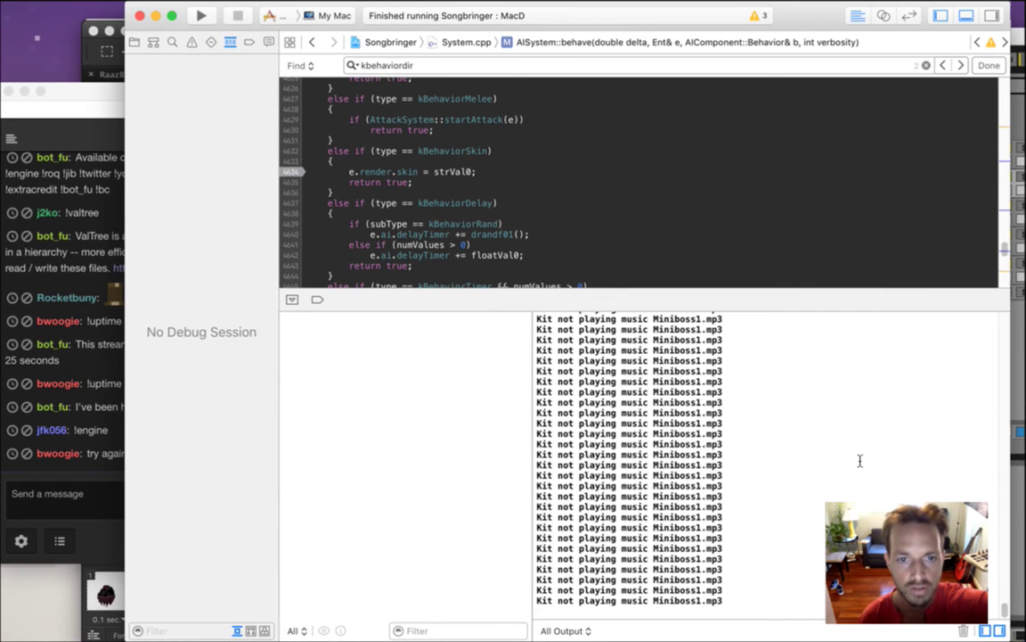
key(super+shift+y)
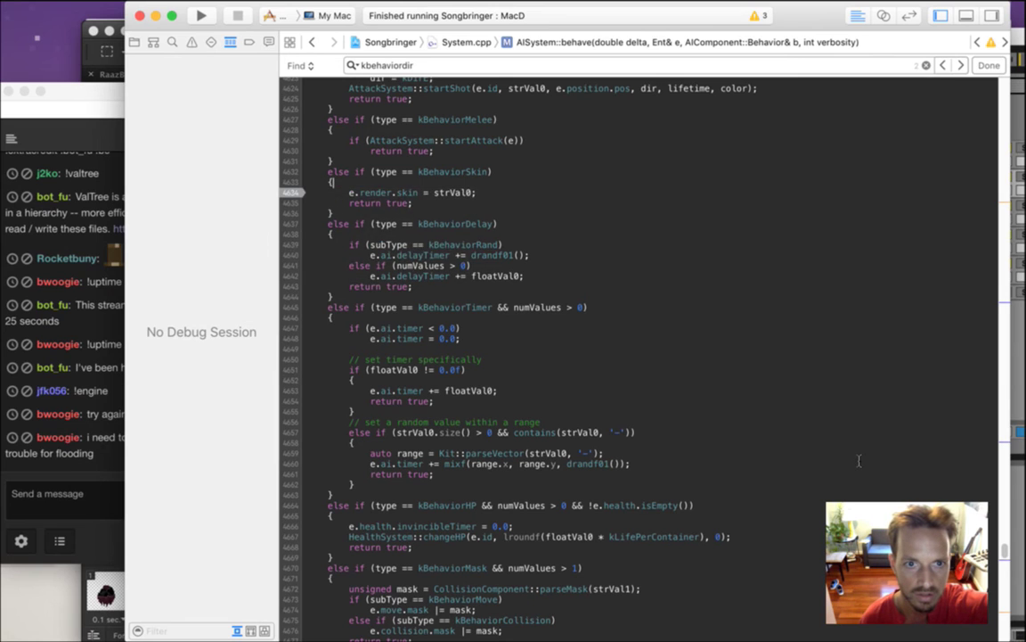
Delete the breakpoint on line 4634 in System.cpp and show the project's file list
right_click(294, 192)
key(Escape)
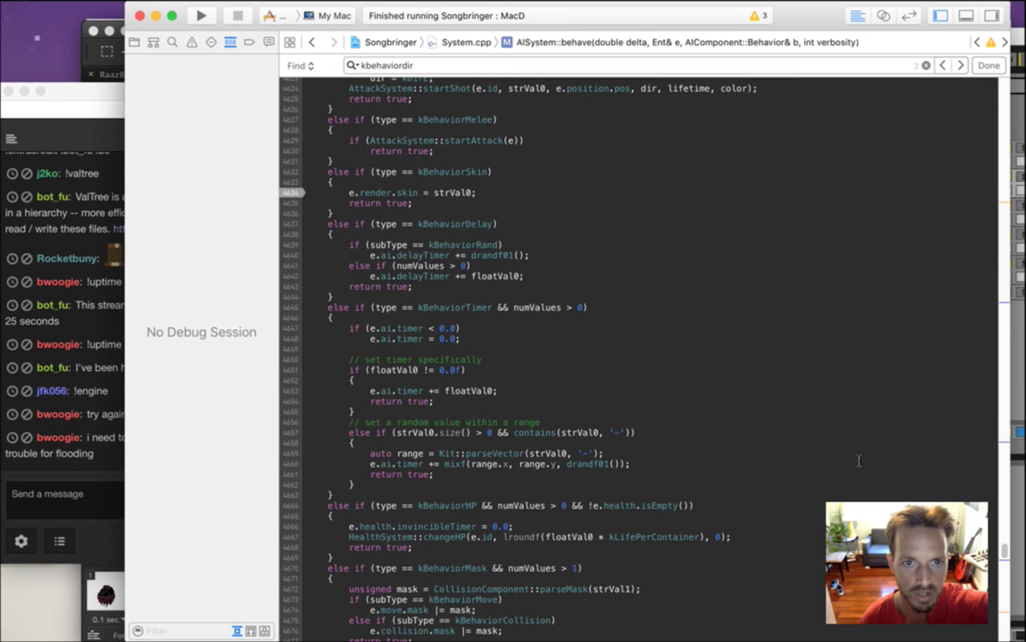
key(super+1)
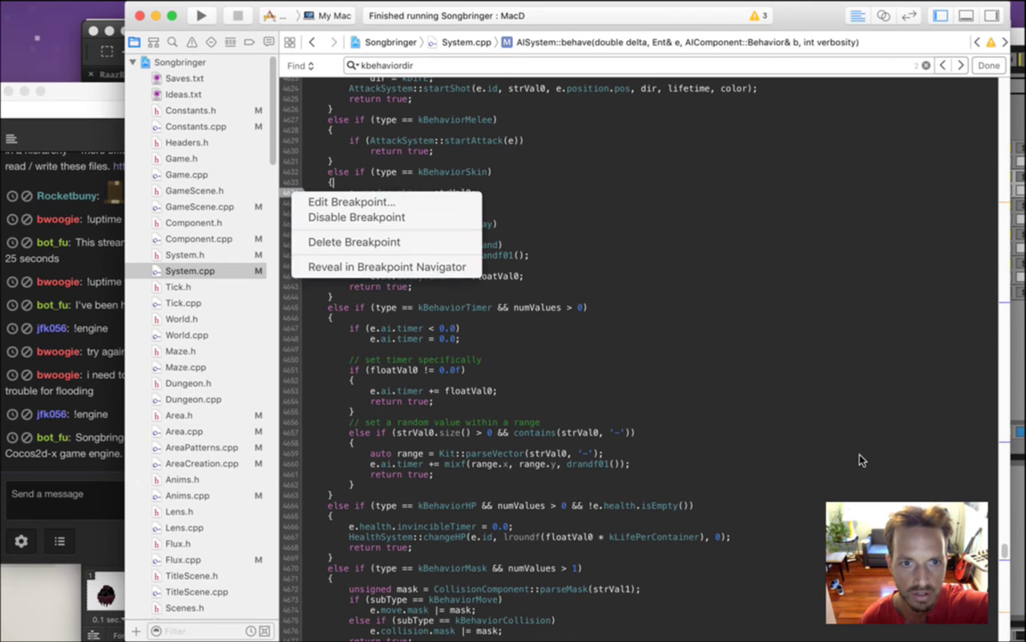
key(Escape)
Check the stream chat, return to the code and run Songbringer again
key(super+Tab)
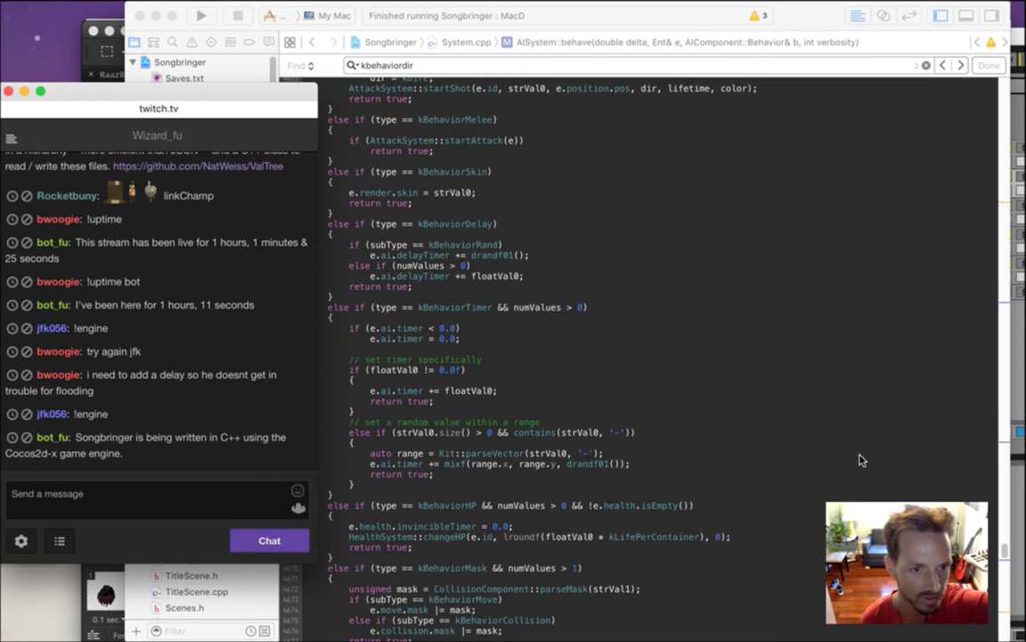
click(861, 460)
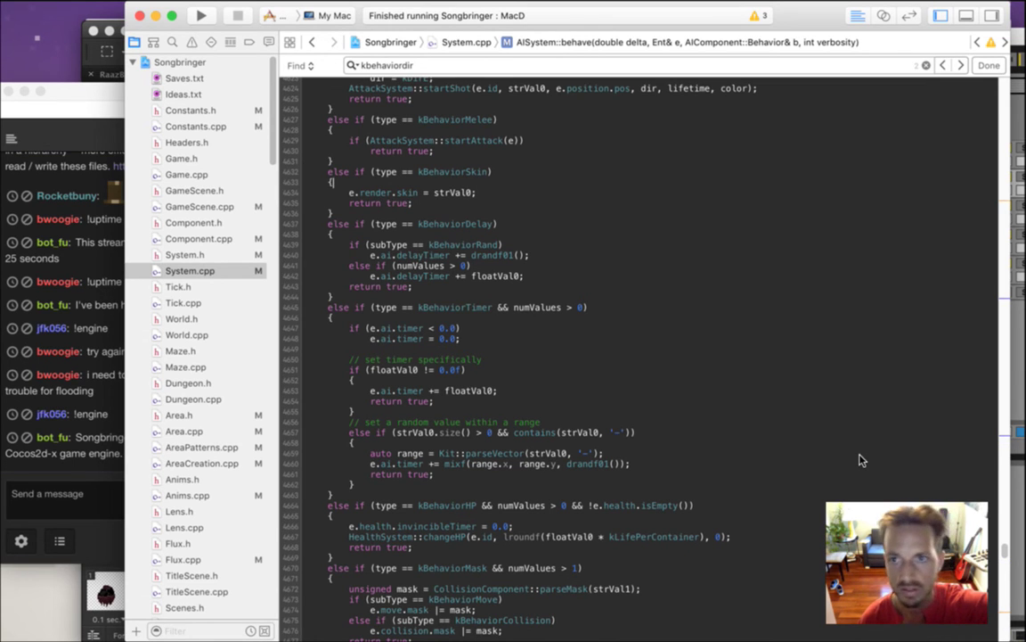
key(super+r)
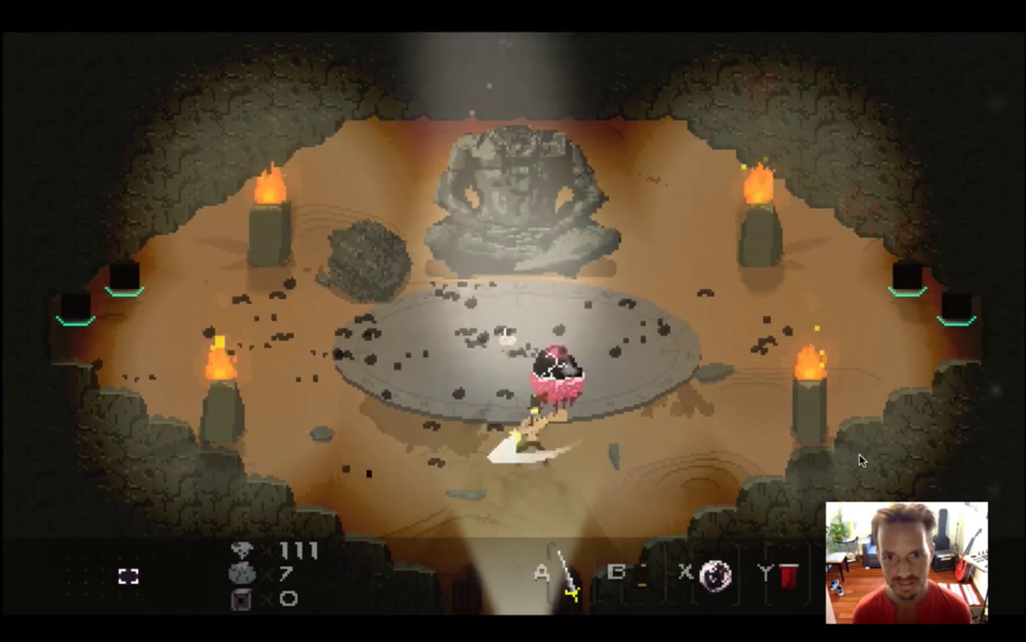
Playtest the miniboss fight, moving around the arena and striking the boss with the sword to examine its damaged skin
key(Down)
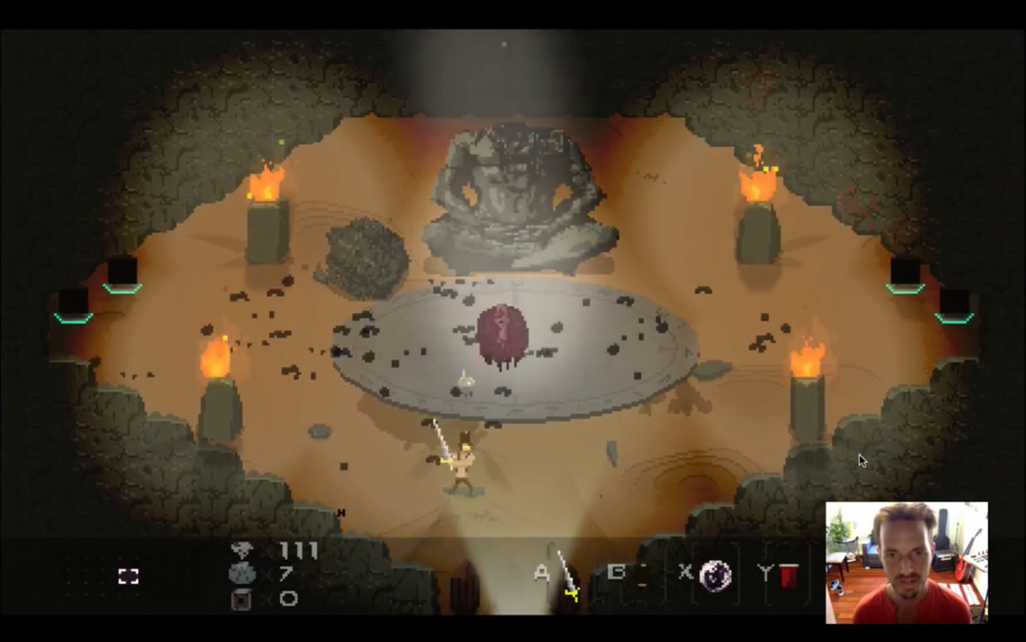
key(Right)
key(Up)
key(a)
key(Left)
key(Up)
key(a)
key(Right)
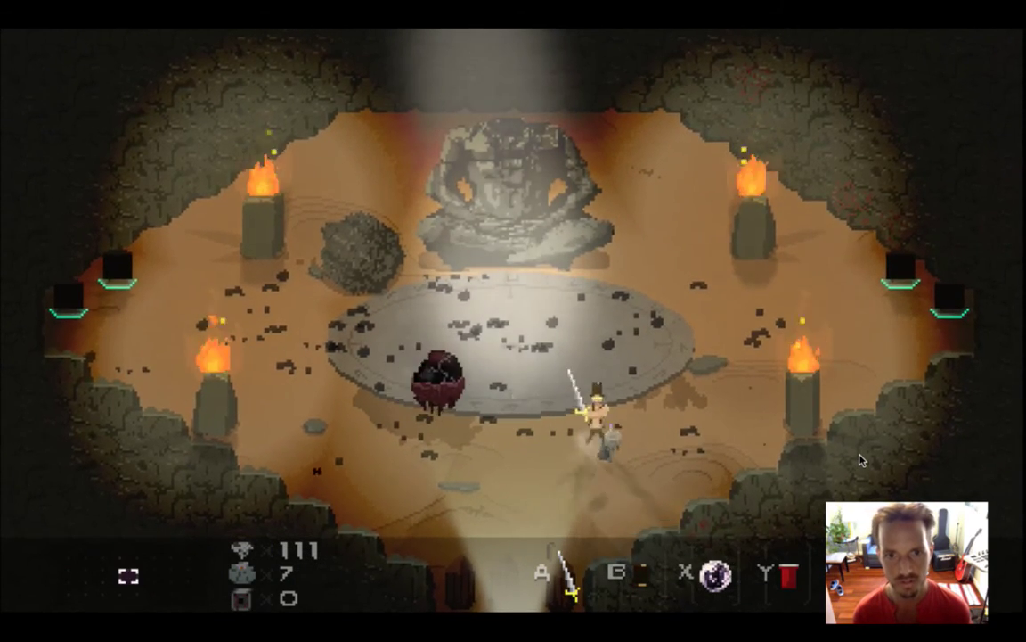
key(Left)
key(Up)
key(a)
key(Right)
key(Down)
key(Left)
key(a)
key(Right)
key(Up)
key(Left)
key(Left)
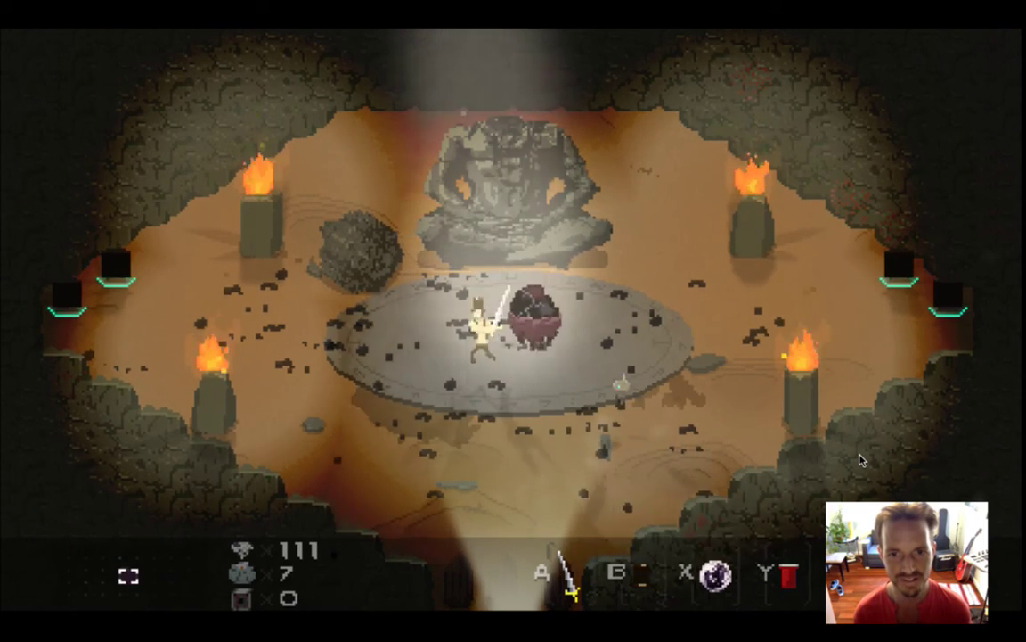
key(a)
key(Right)
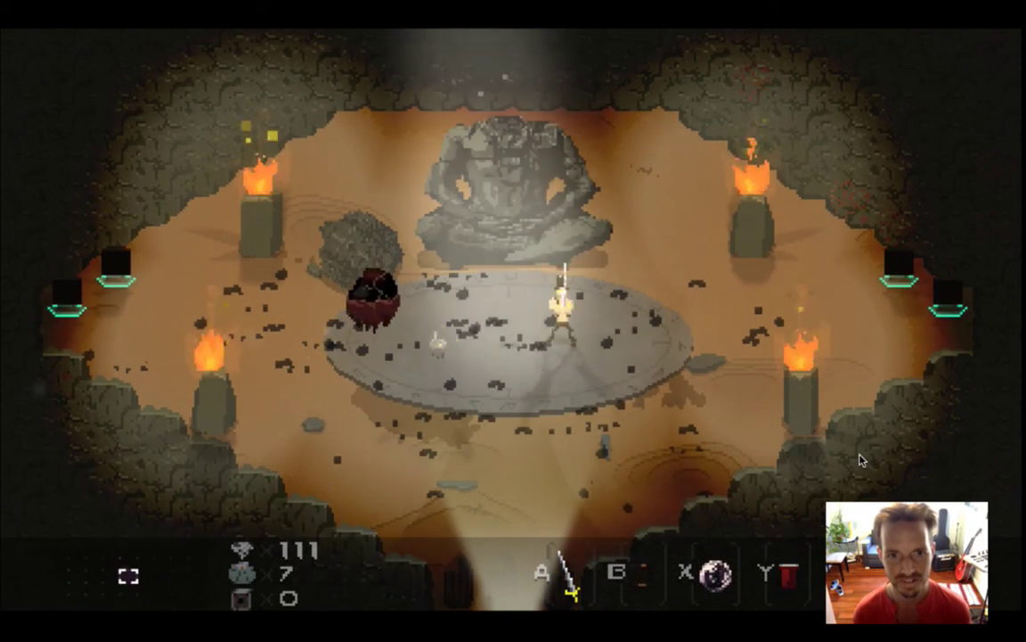
key(a)
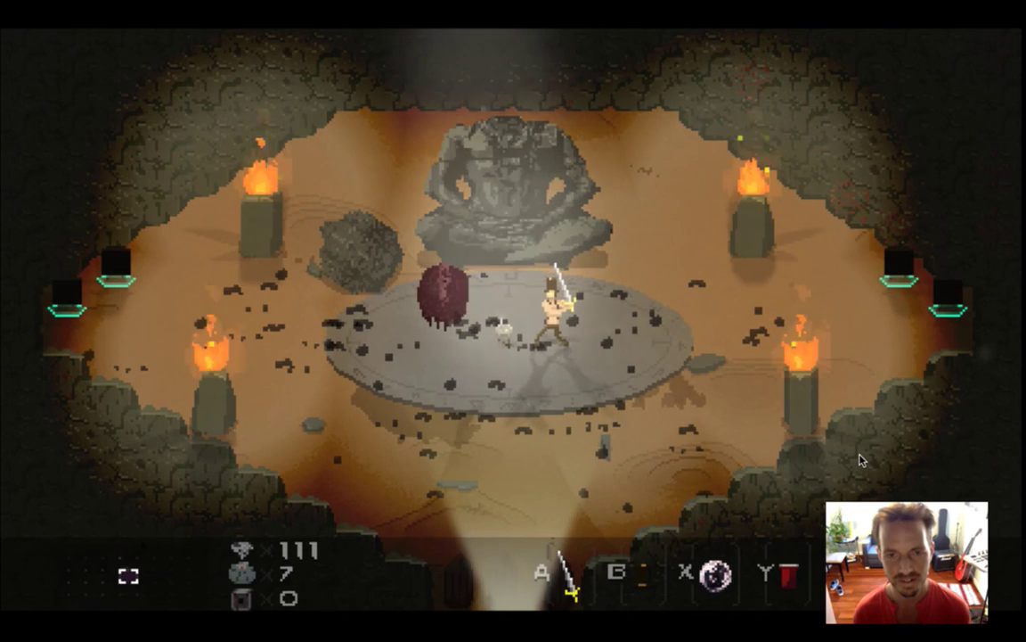
key(Left)
key(a)
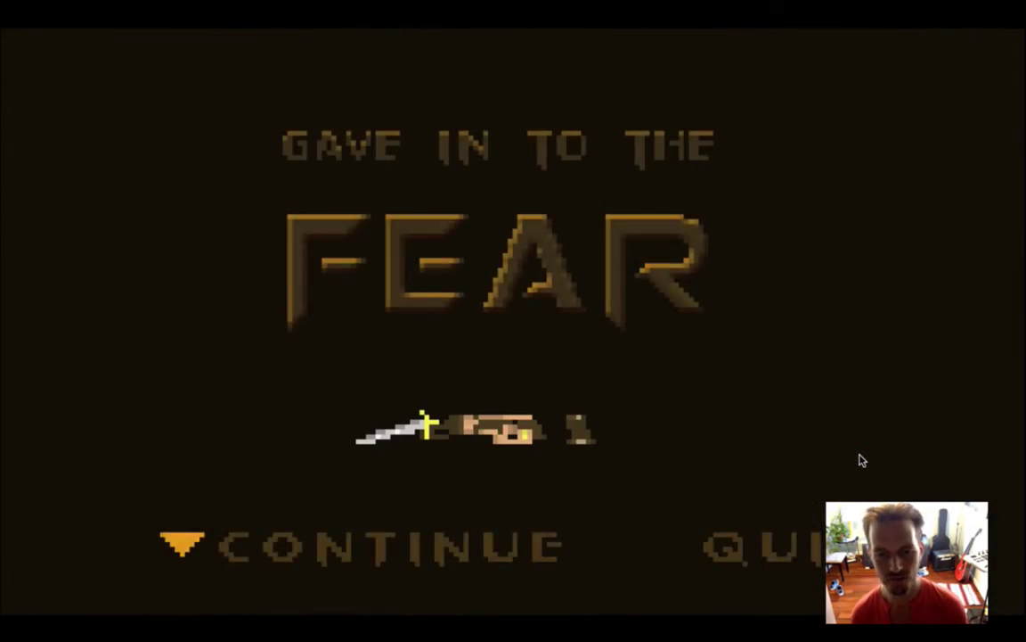
Quit the game and check the newest messages in the stream chat
key(super+q)
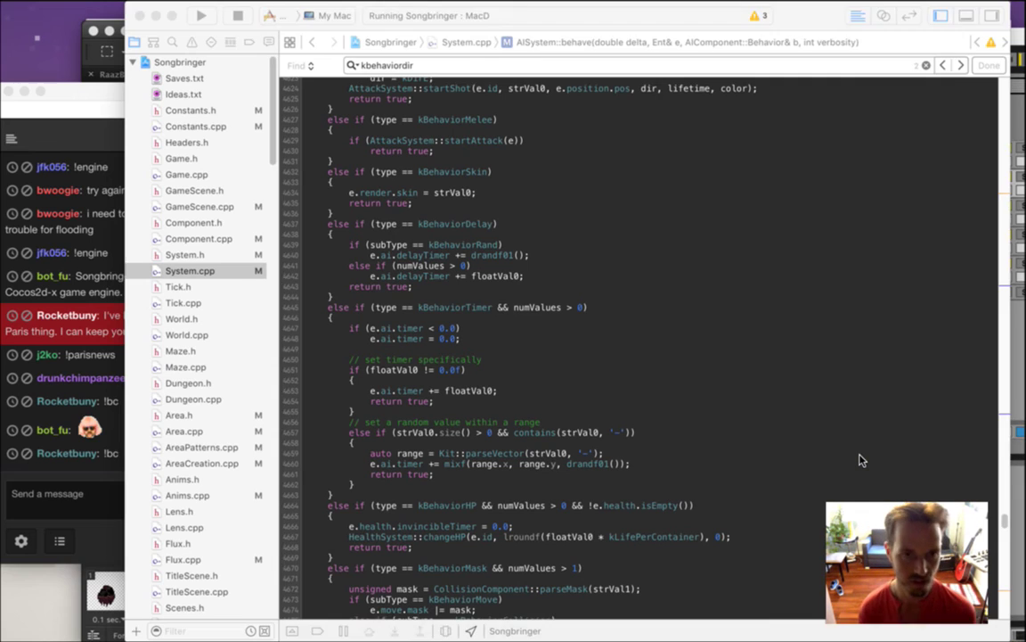
key(super+Tab)
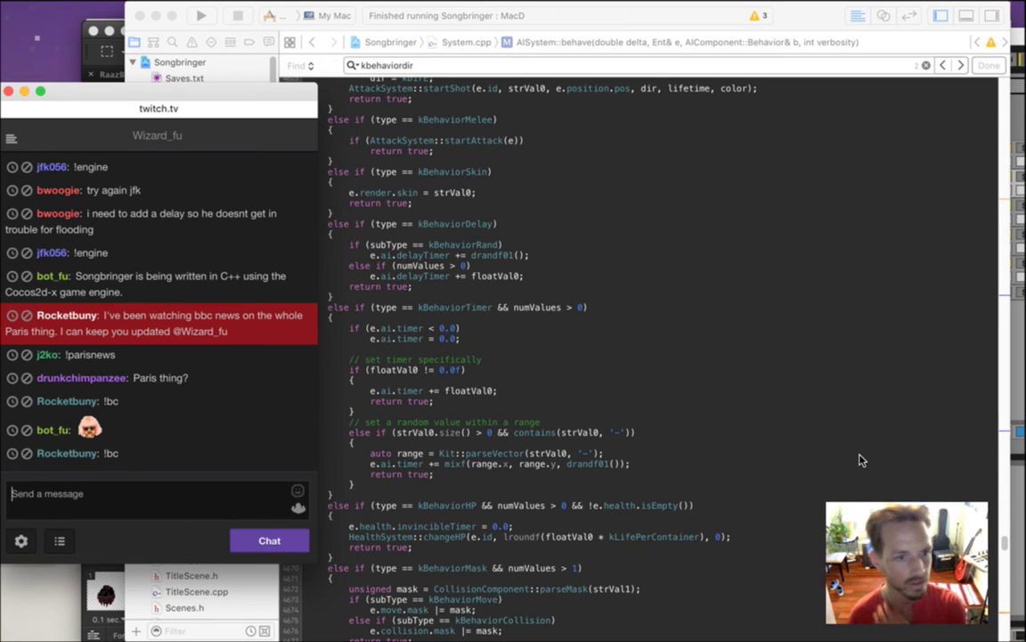
click(860, 460)
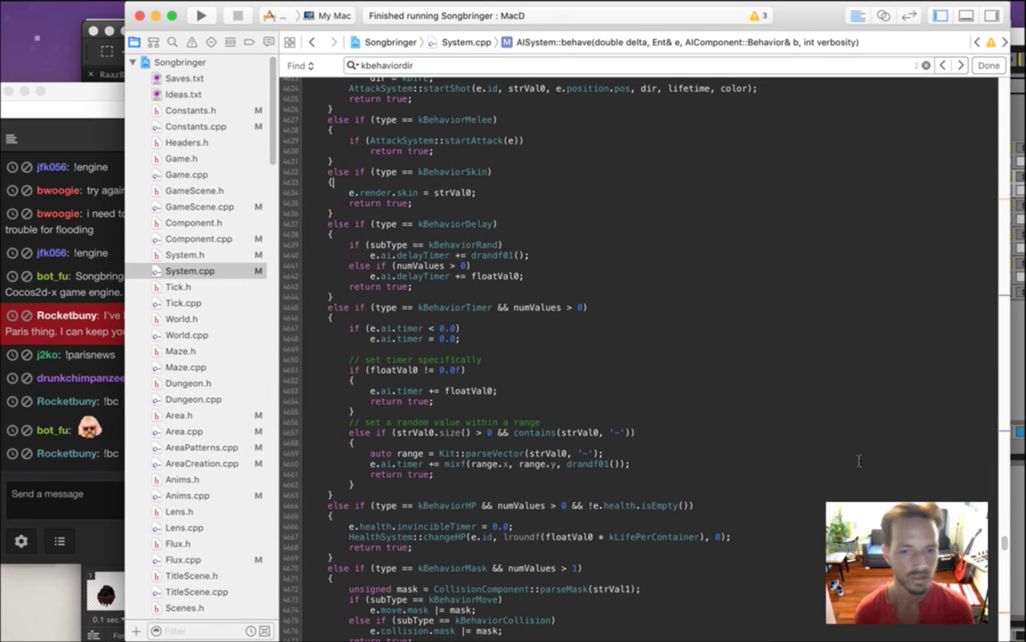
Switch to RaazIdleDamaged.psd in Photoshop and select the first animation frame
key(super+Tab)
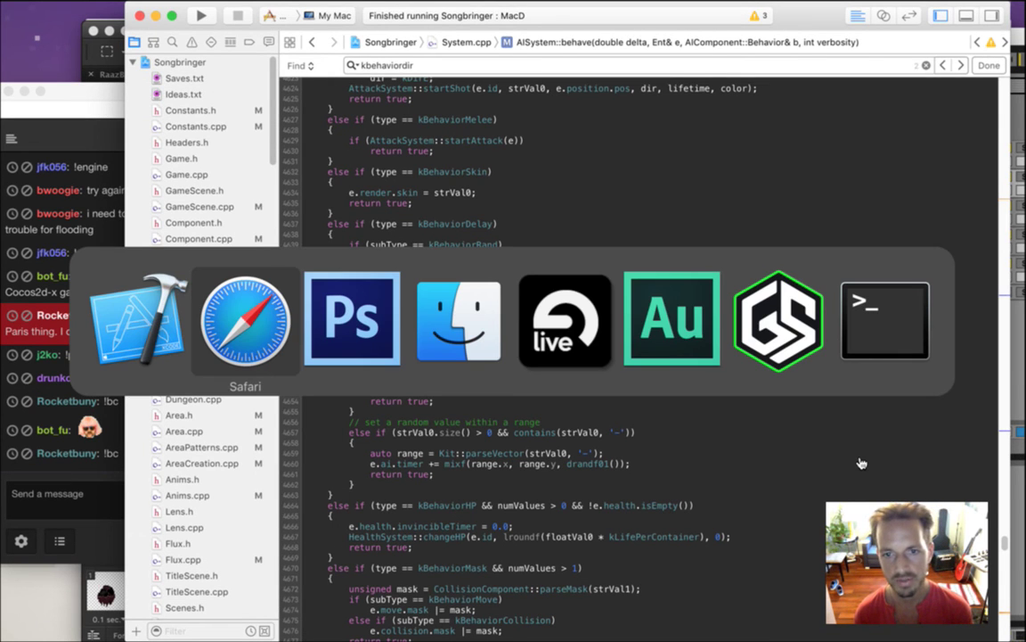
key(super+Tab)
key(super+Tab)
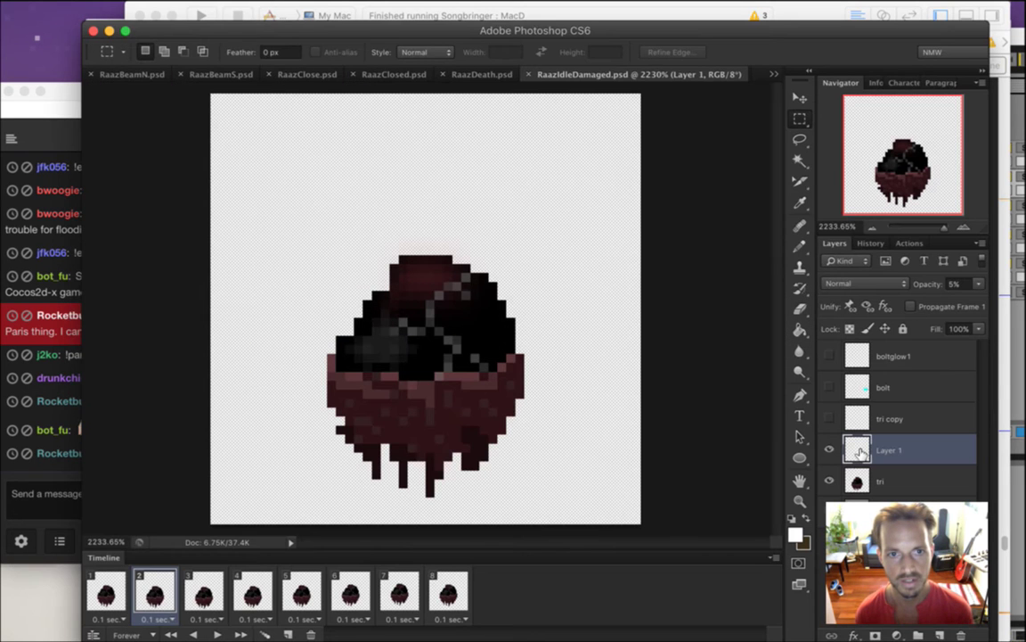
key(Left)
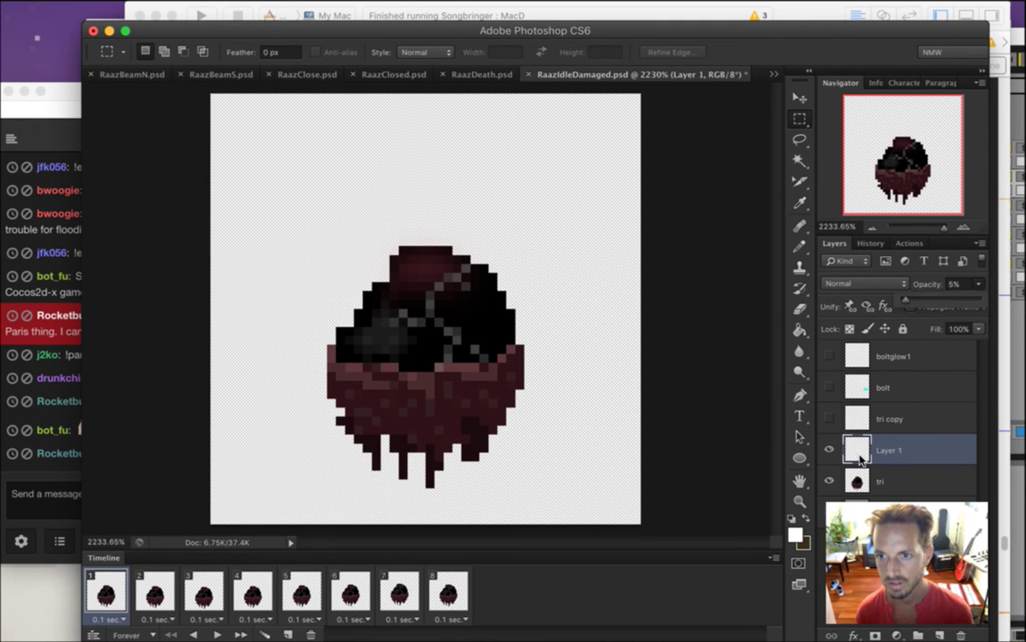
Try opacities of 0%, 17% and 1% for Layer 1 in the first animation frame
key(0)
key(0)
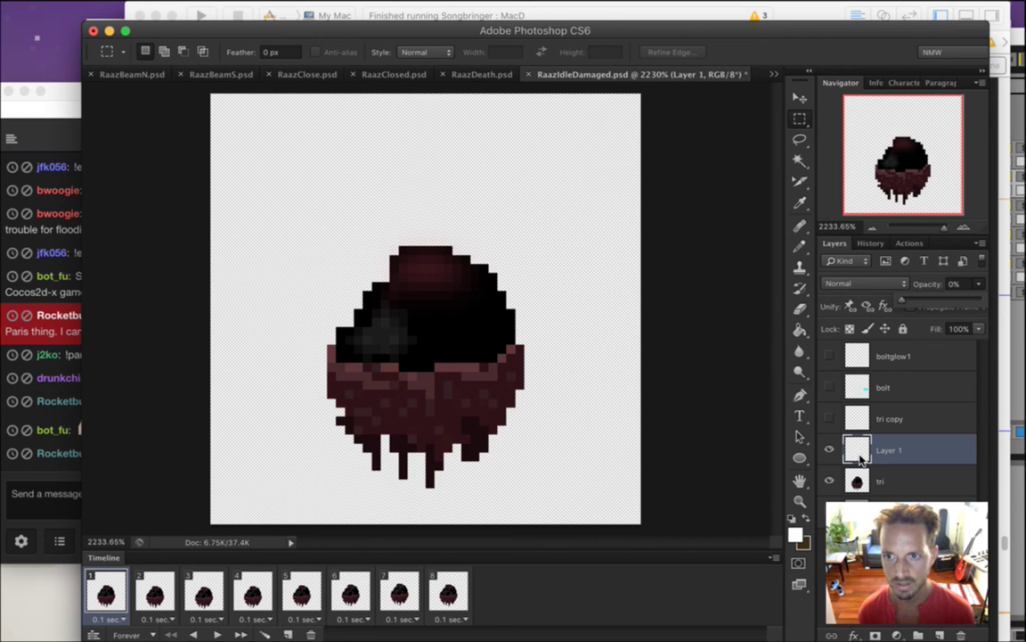
key(1)
key(7)
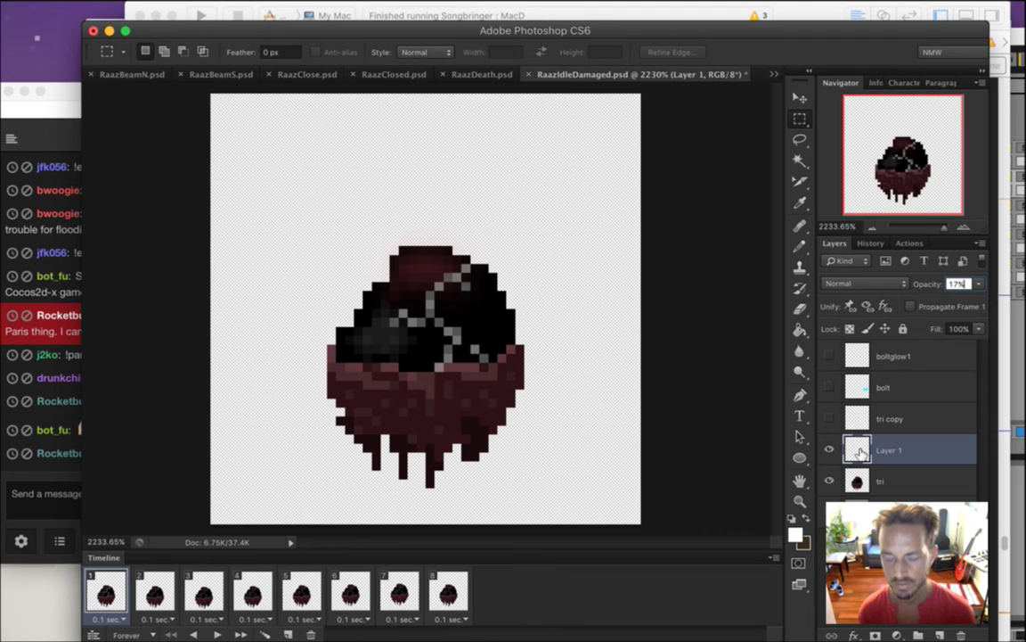
key(BackSpace)
key(BackSpace)
key(BackSpace)
text(1)
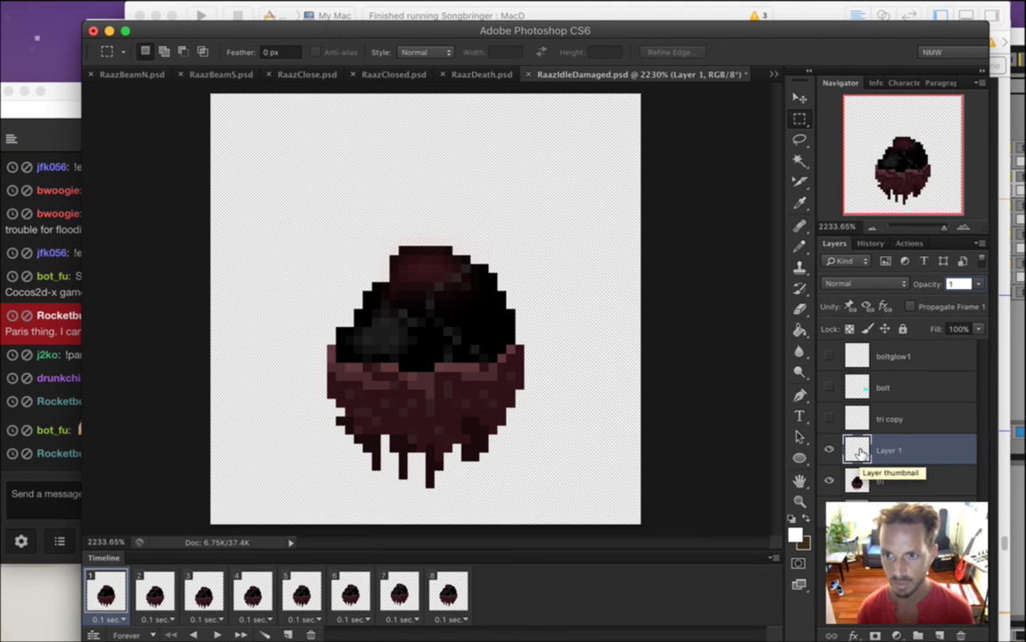
key(Tab)
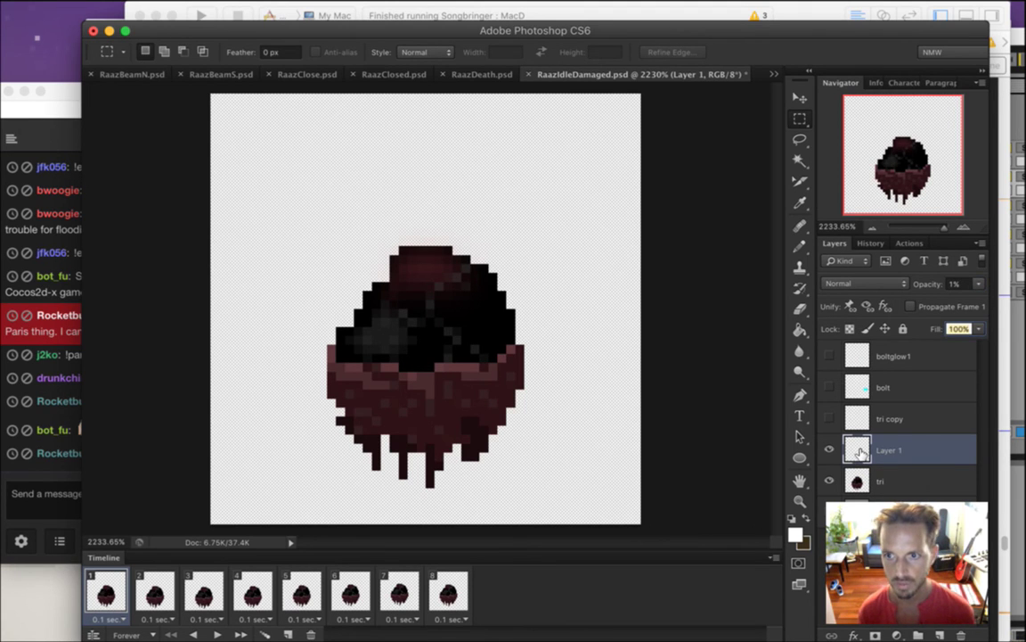
Set Layer 1's opacity to 2% in the first frame, comparing it briefly with 3%
key(shift+Tab)
text(2)
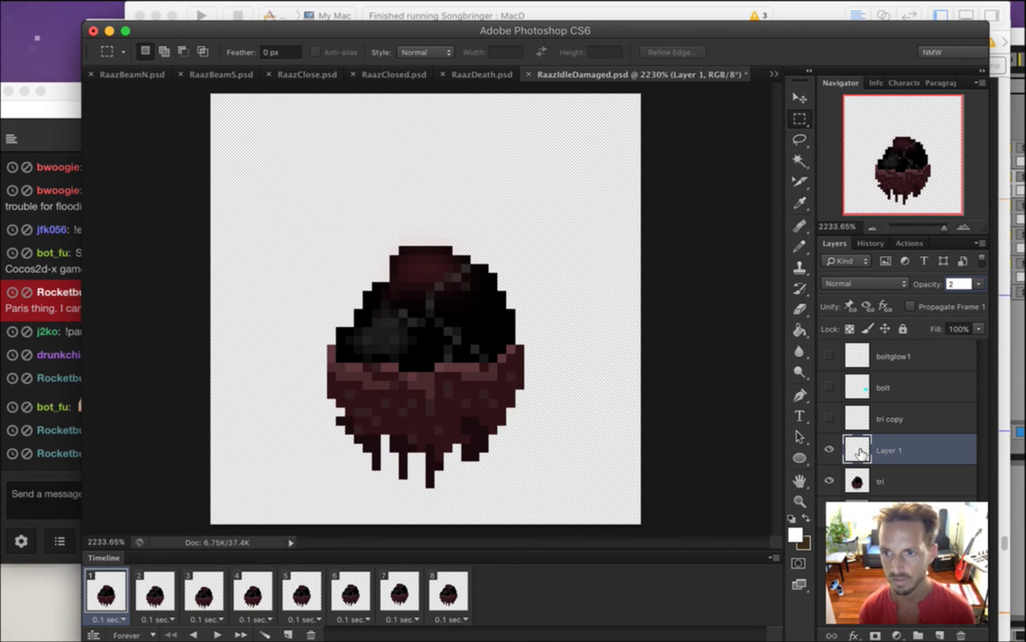
key(Up)
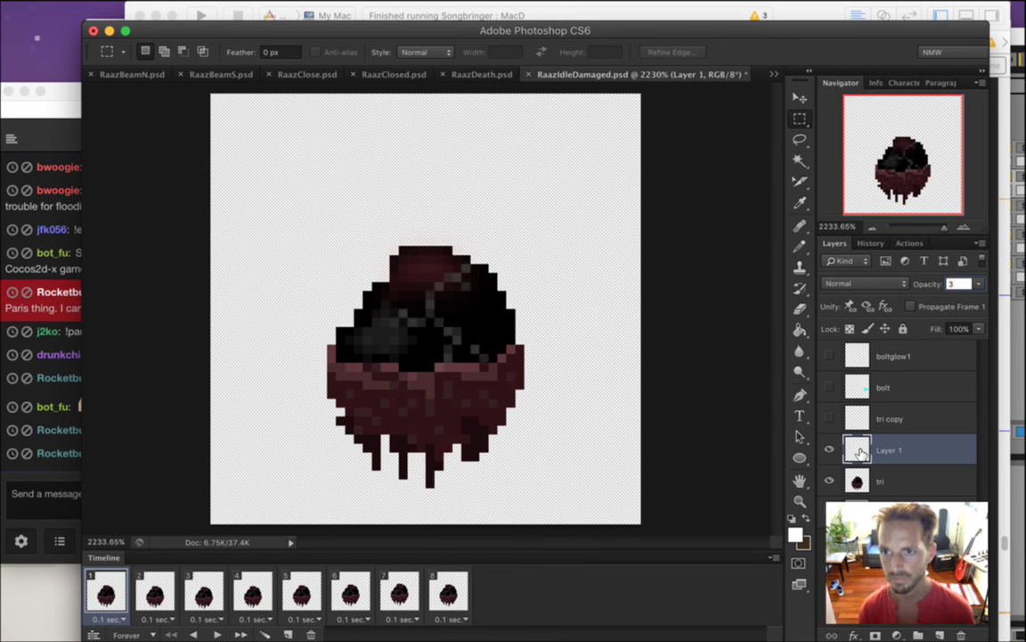
key(Down)
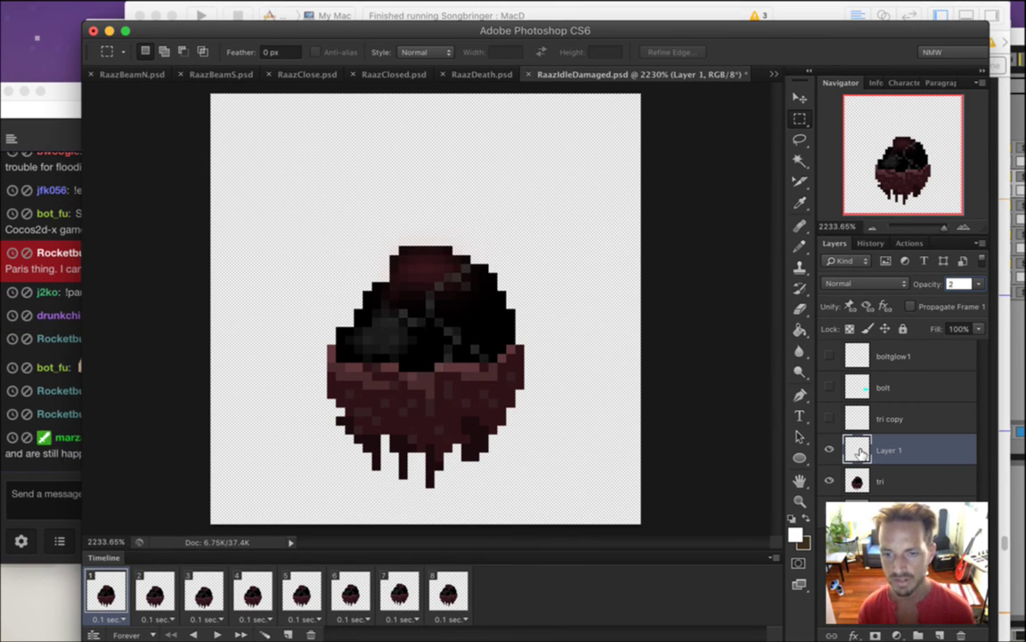
key(Return)
Set Layer 1's opacity to 2% in animation frames 2 through 8 and return to the first frame
key(Right)
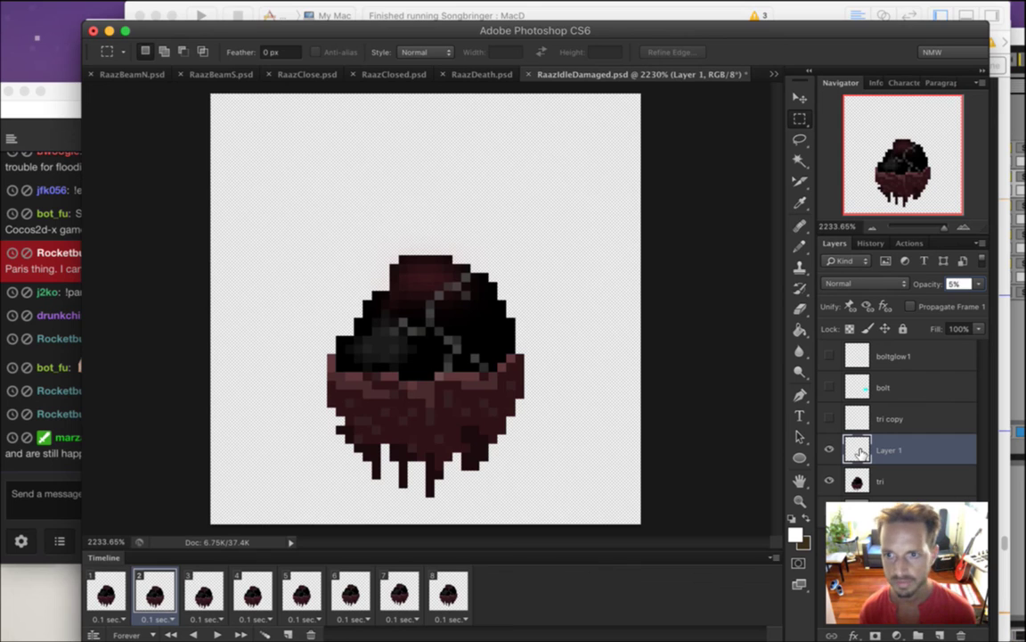
text(2)
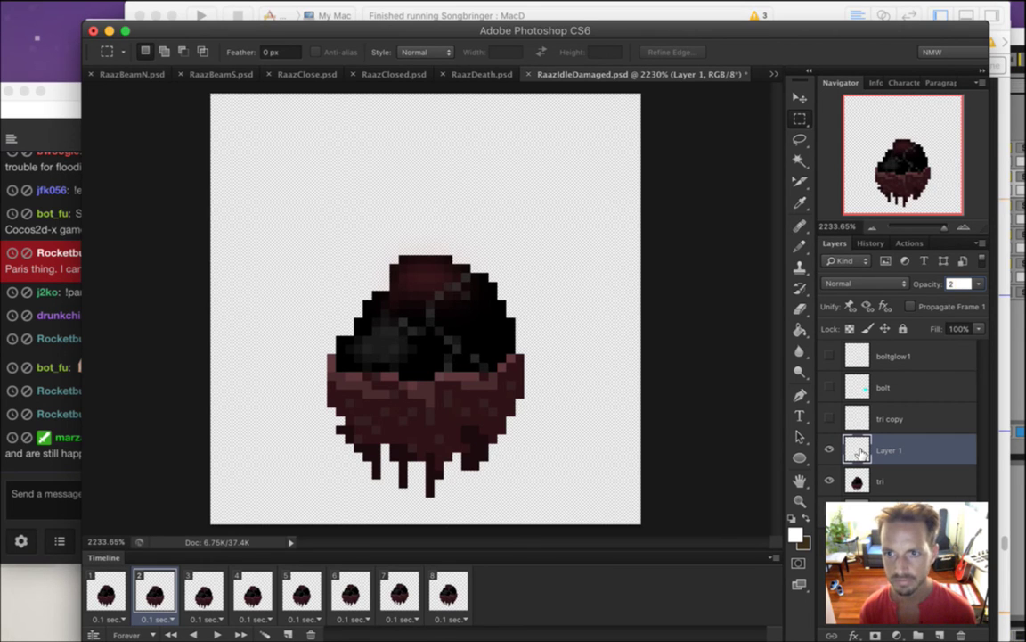
key(Right)
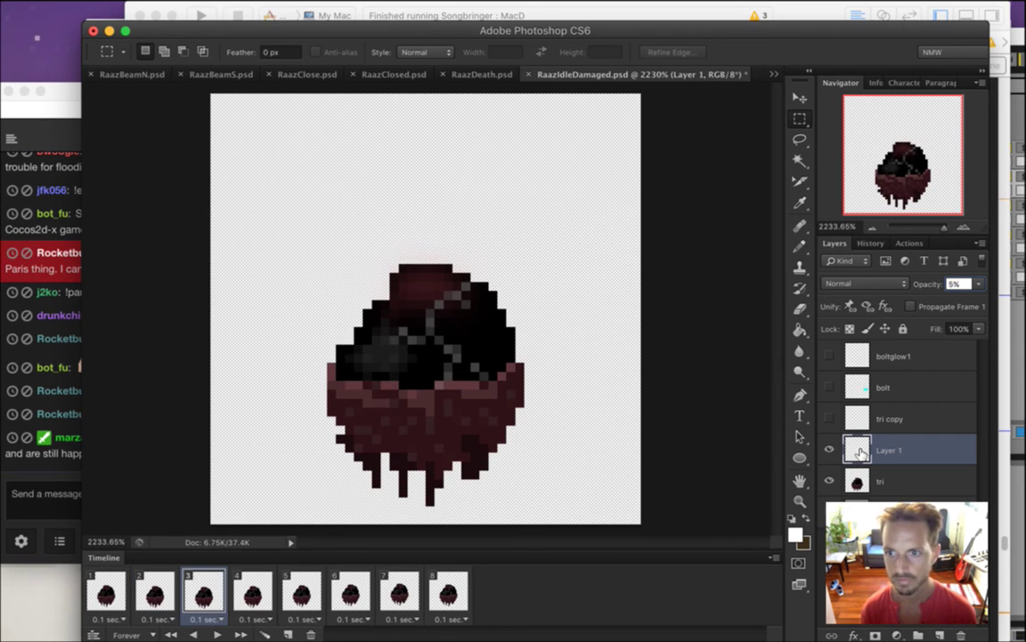
key(Right)
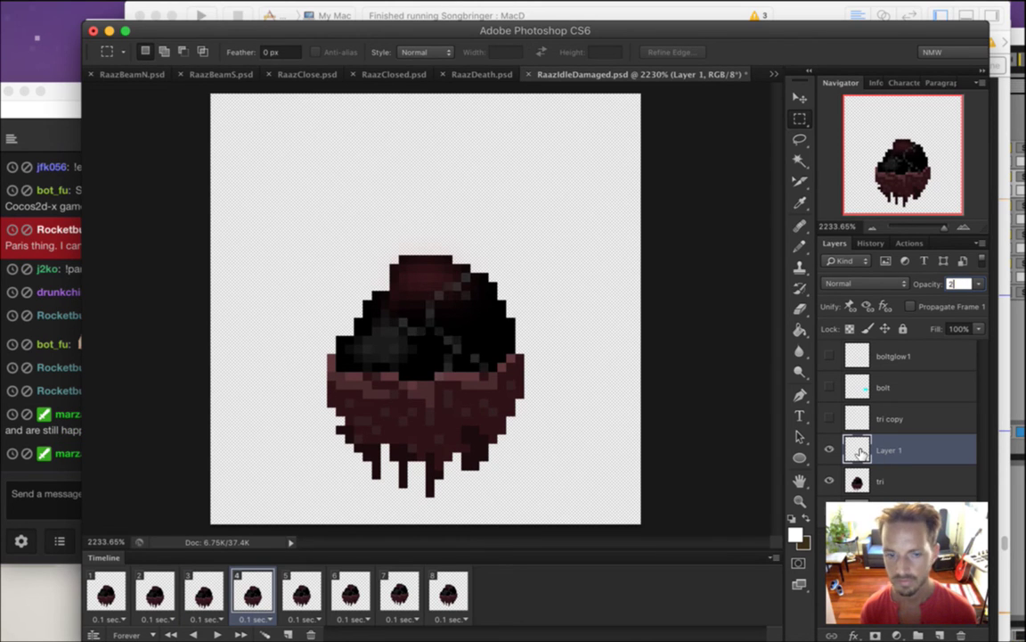
key(Right)
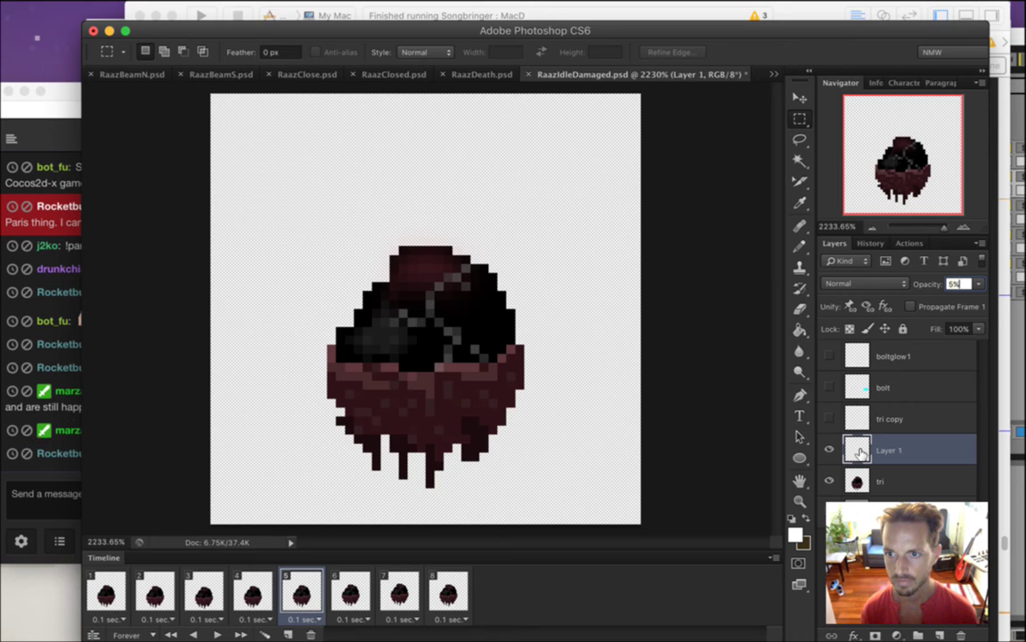
key(Right)
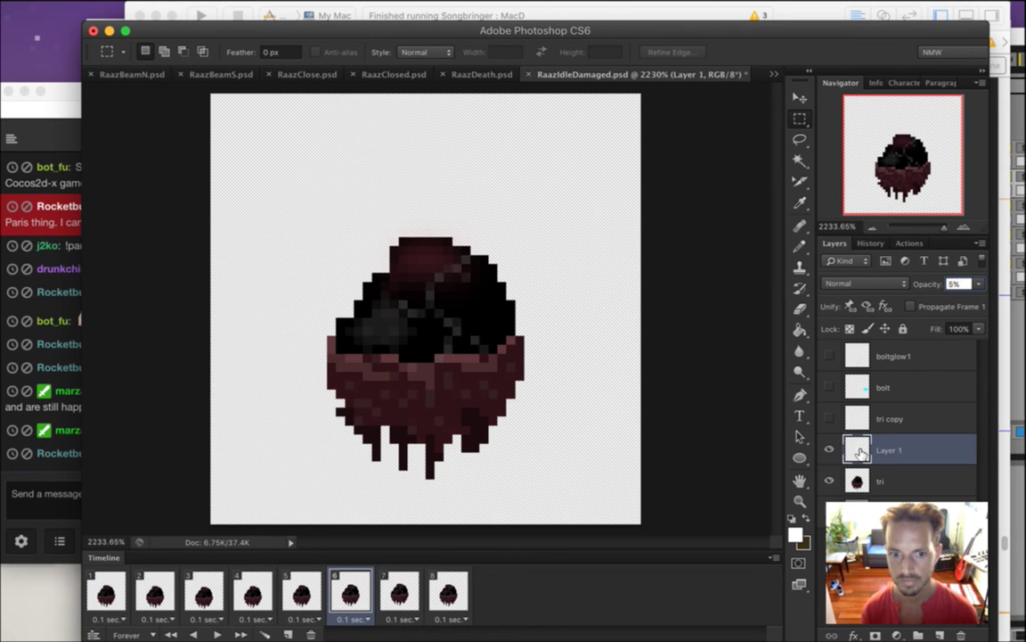
key(Right)
text(2)
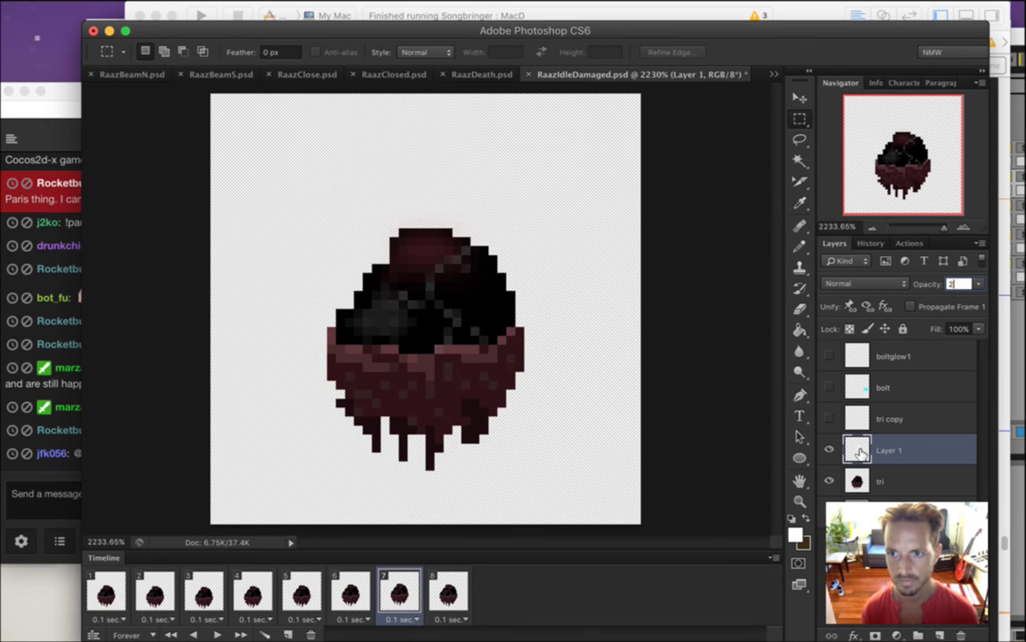
key(Right)
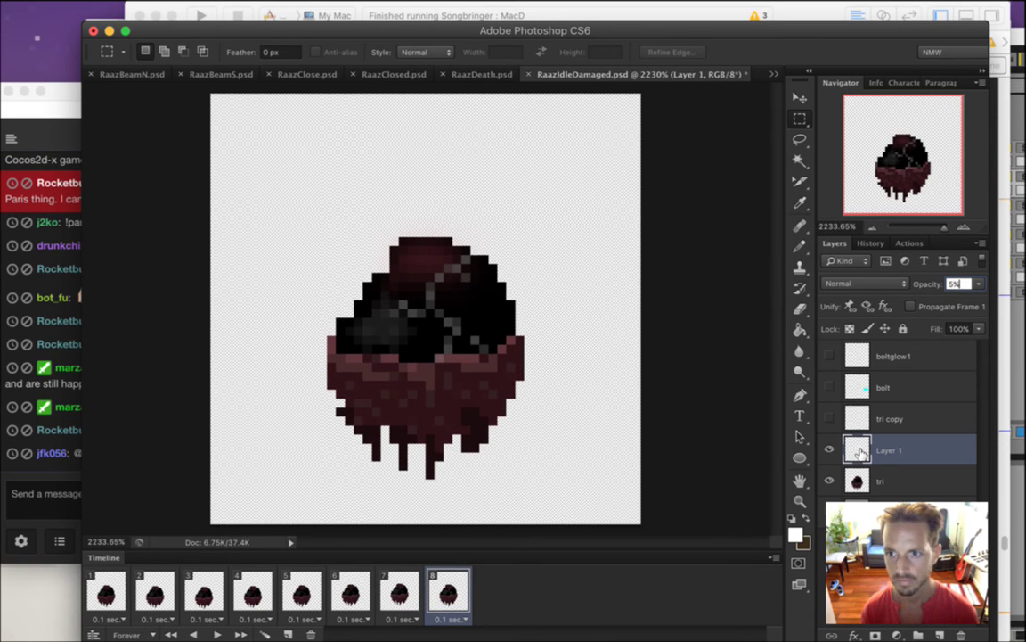
key(Right)
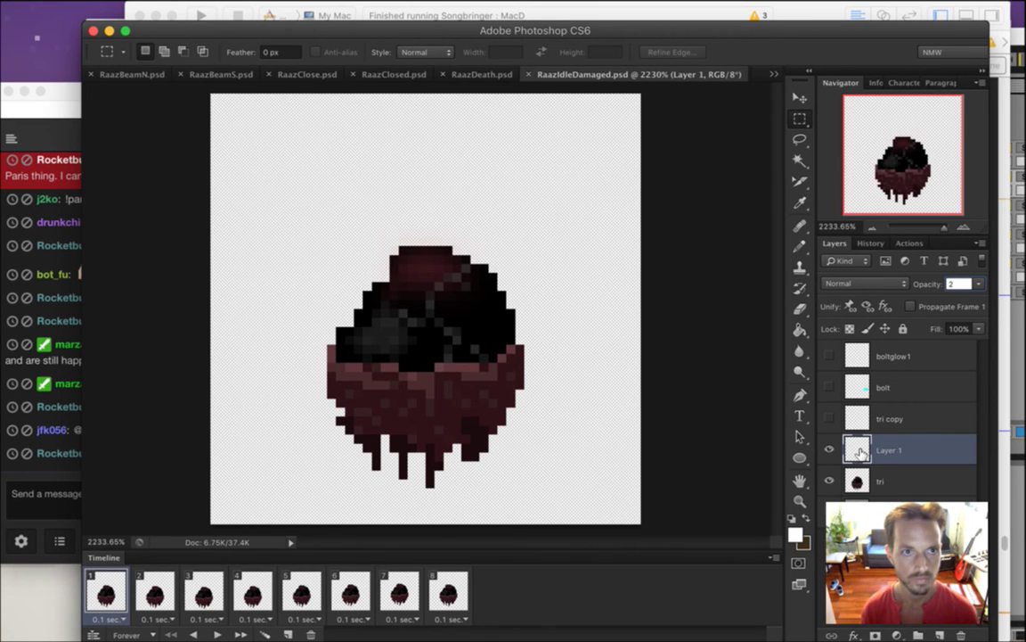
key(Return)
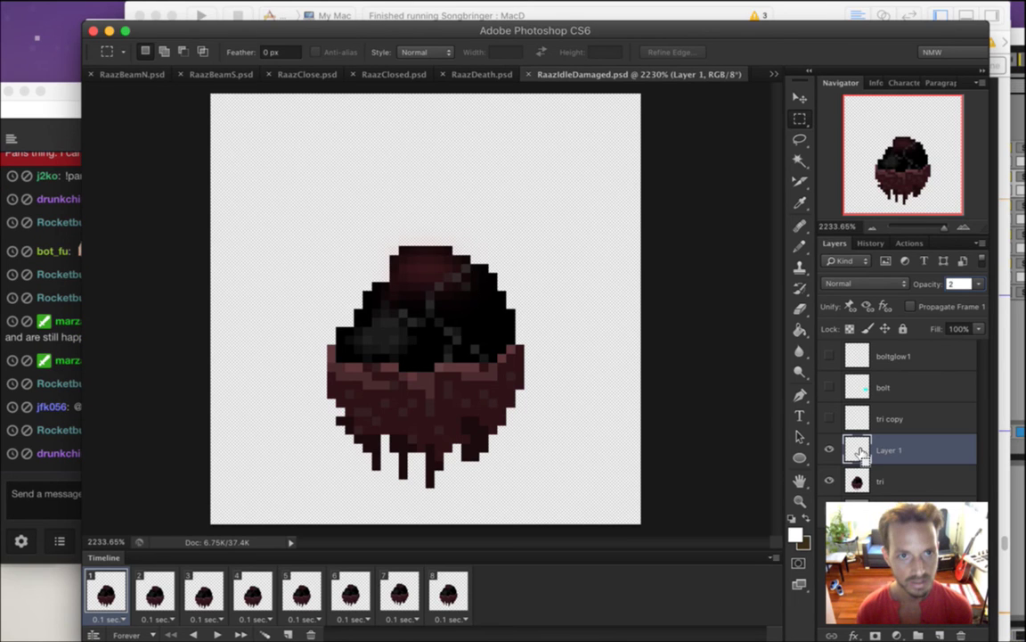
key(Return)
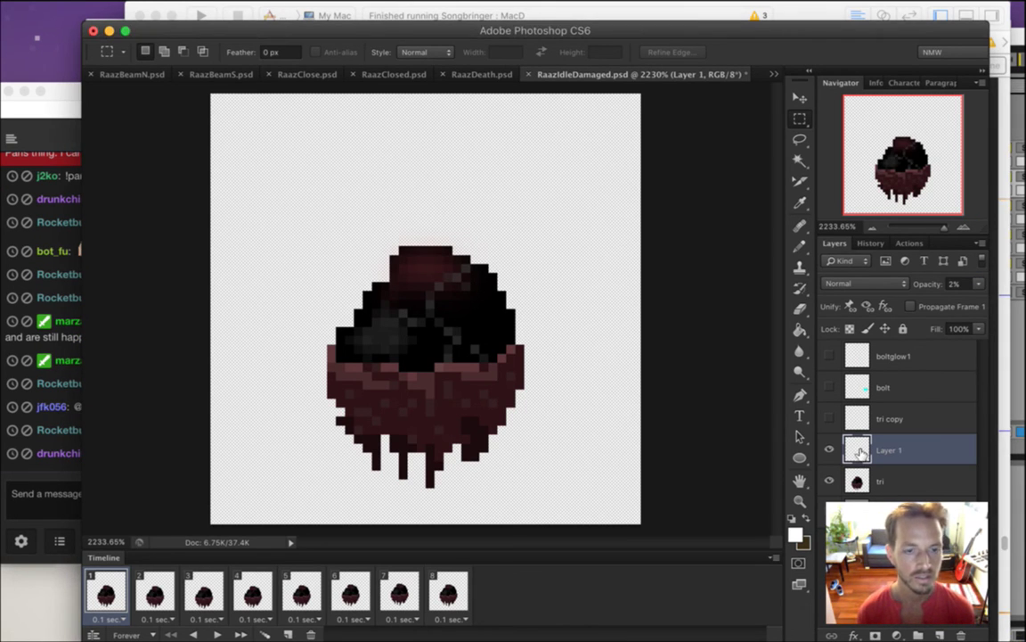
Check the newest messages in the stream chat and return to Photoshop
key(super+Tab)
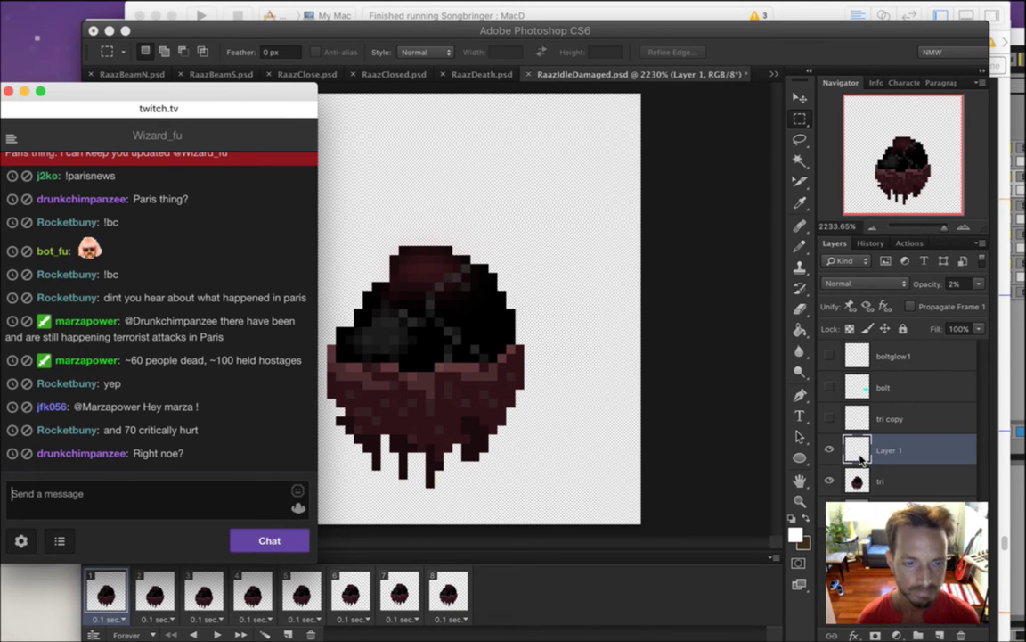
drag(183, 134, 198, 383)
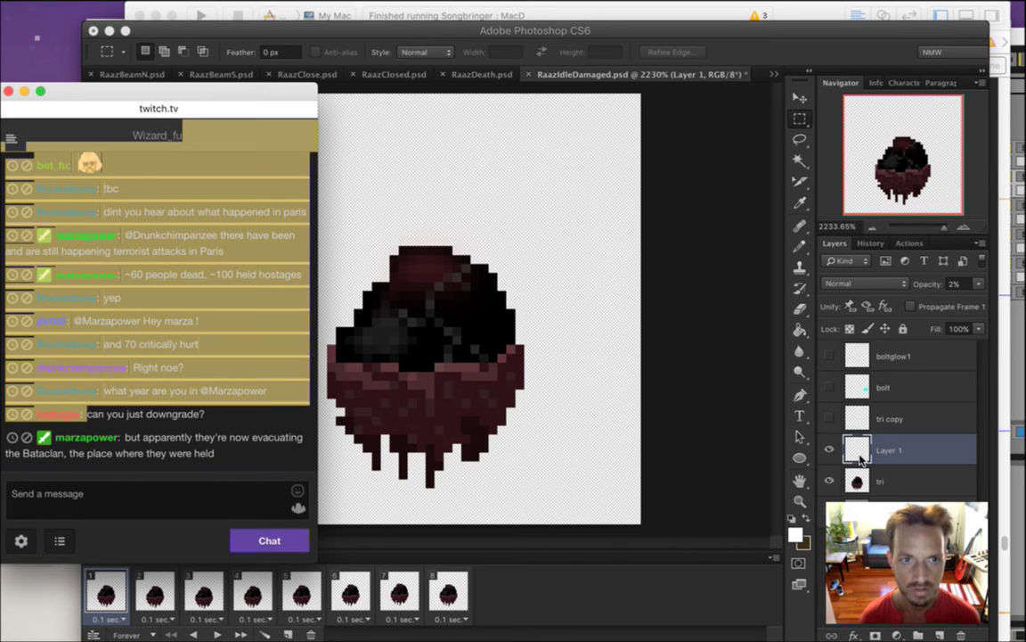
click(860, 456)
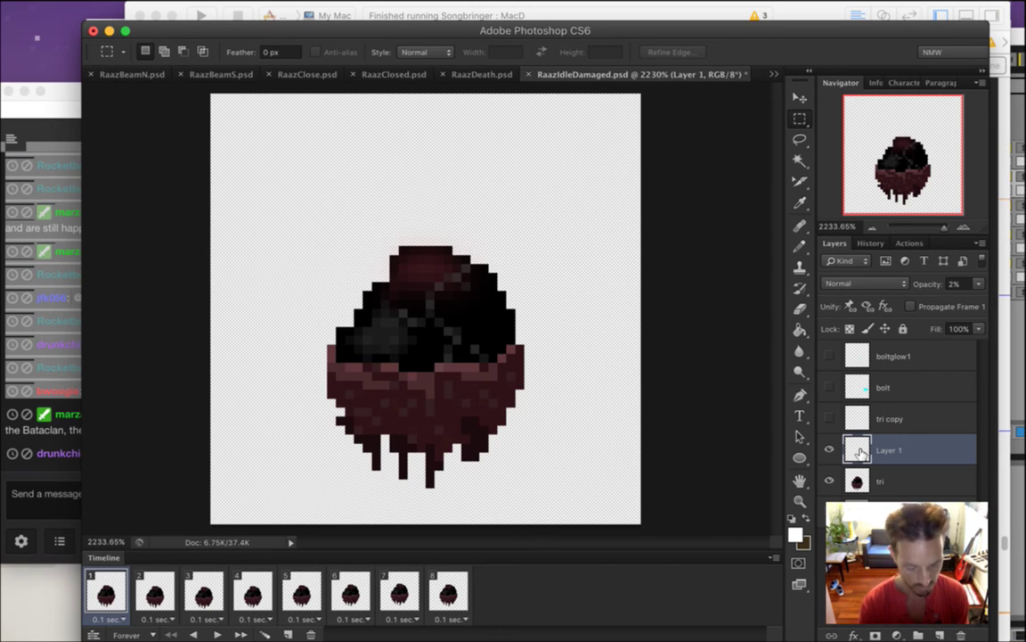
Render all frames as the RaazIdleDamaged.png image sequence at 48 x 48 and 10 fps, and save the document
key(super+alt+r)
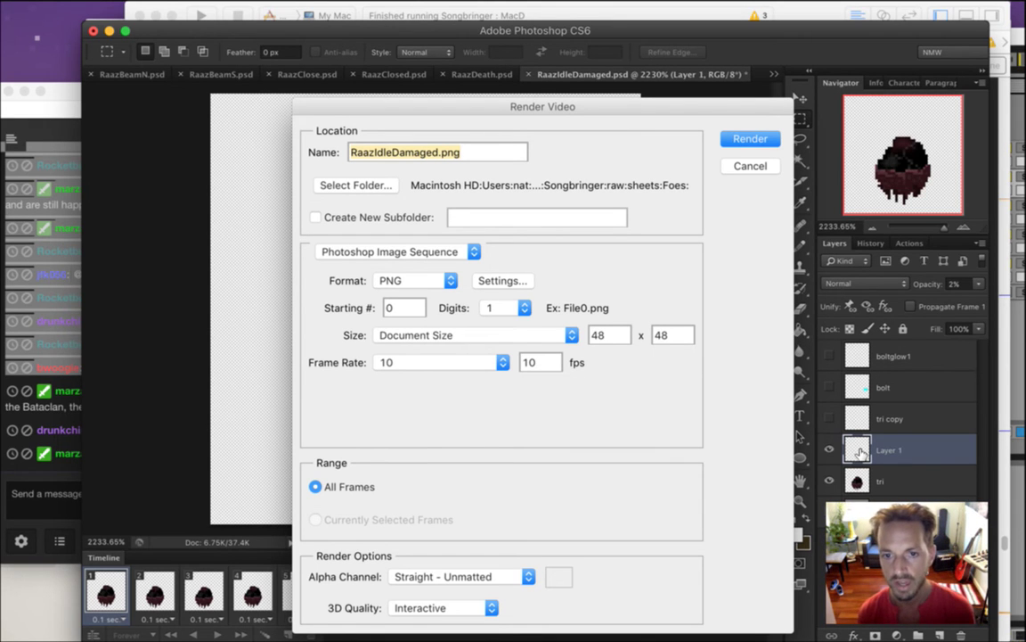
key(Return)
key(Return)
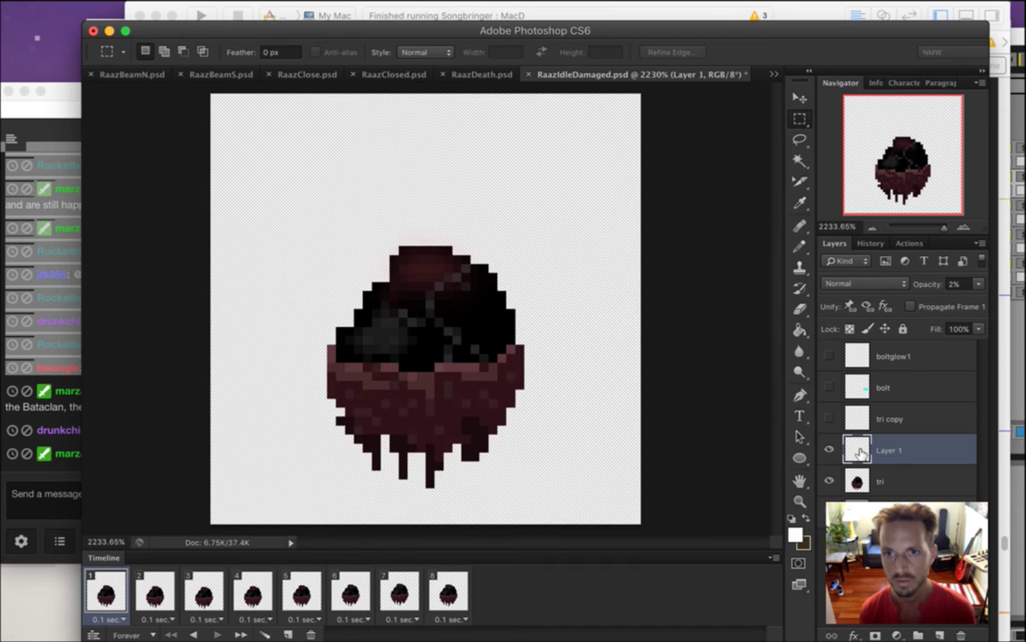
key(super+s)
Read the latest replies in the stream chat
key(super+Tab)
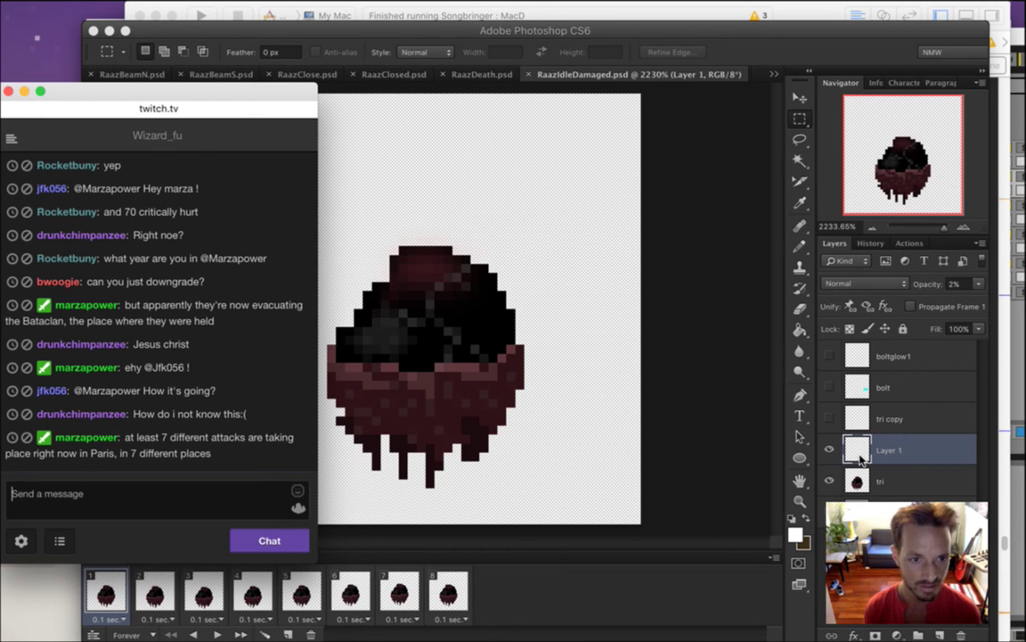
click(859, 456)
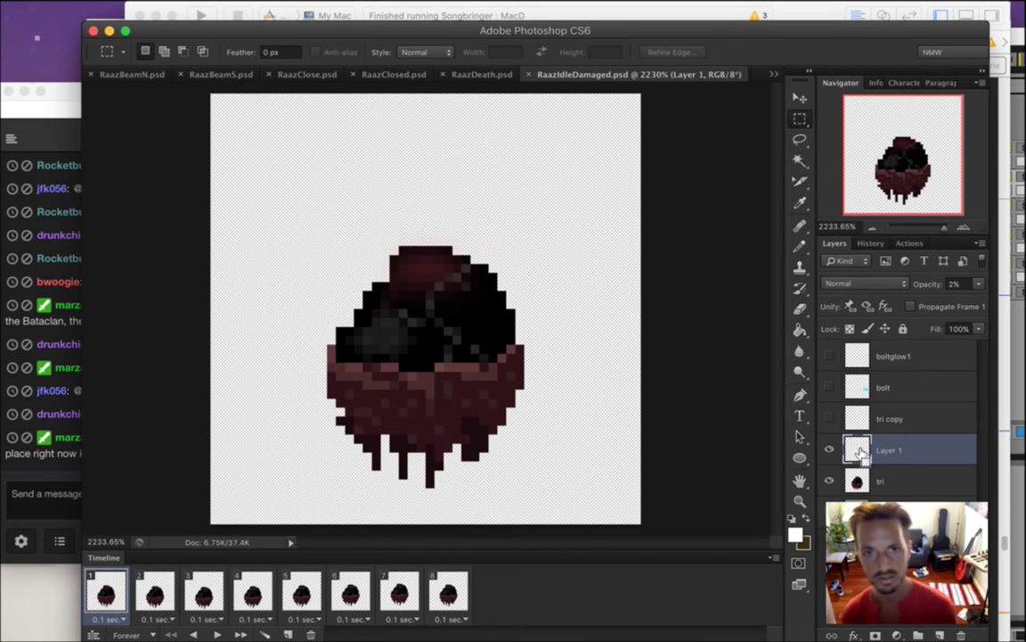
key(super+Tab)
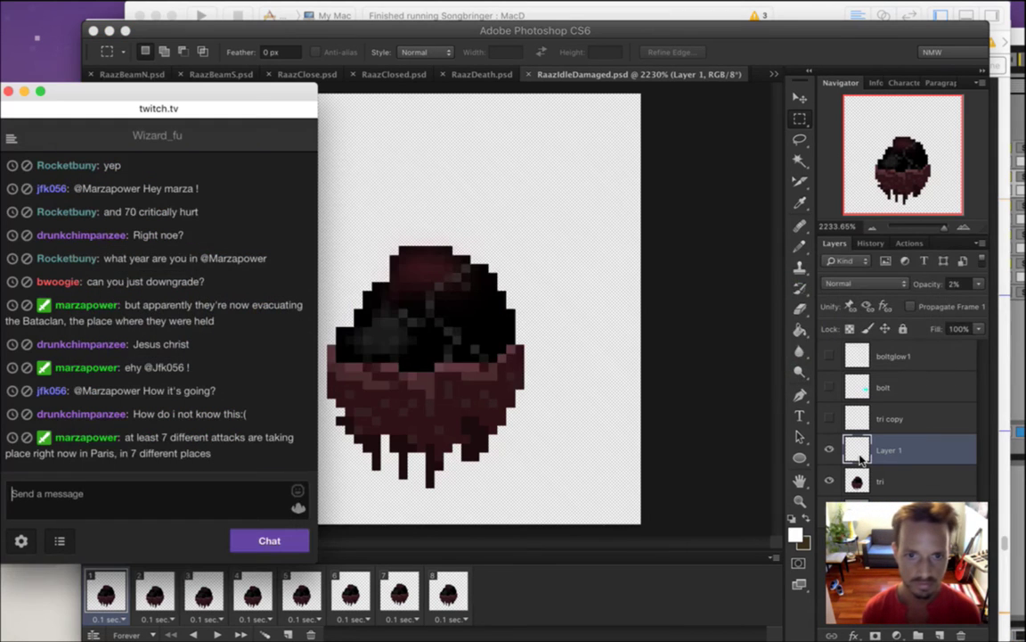
Switch to Xcode, rebuild Songbringer for My Mac and bring up the game
key(super+Tab)
key(super+Tab)
key(super+Tab)
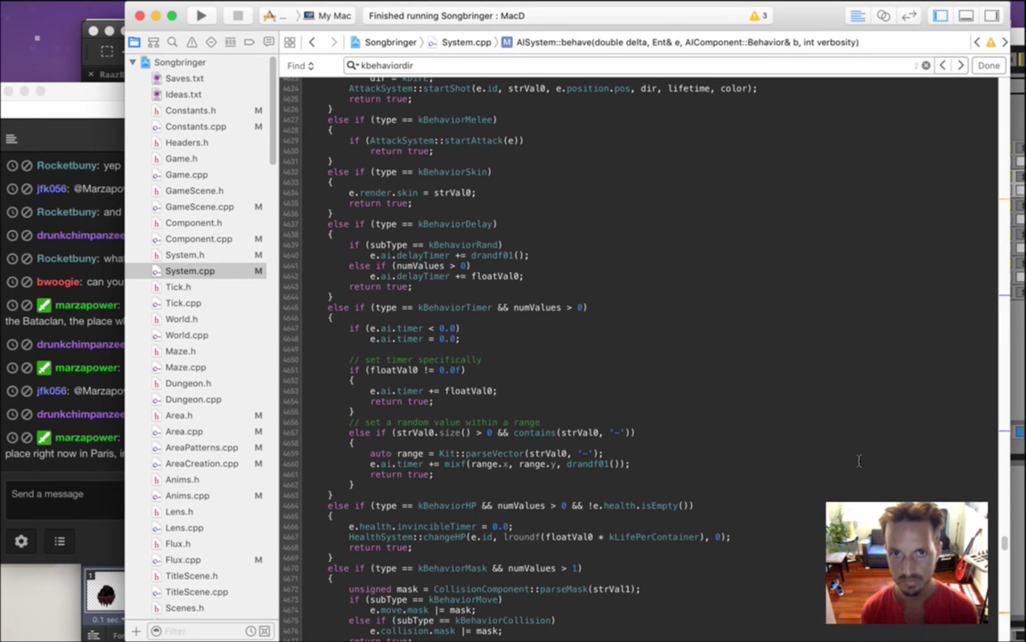
key(super+b)
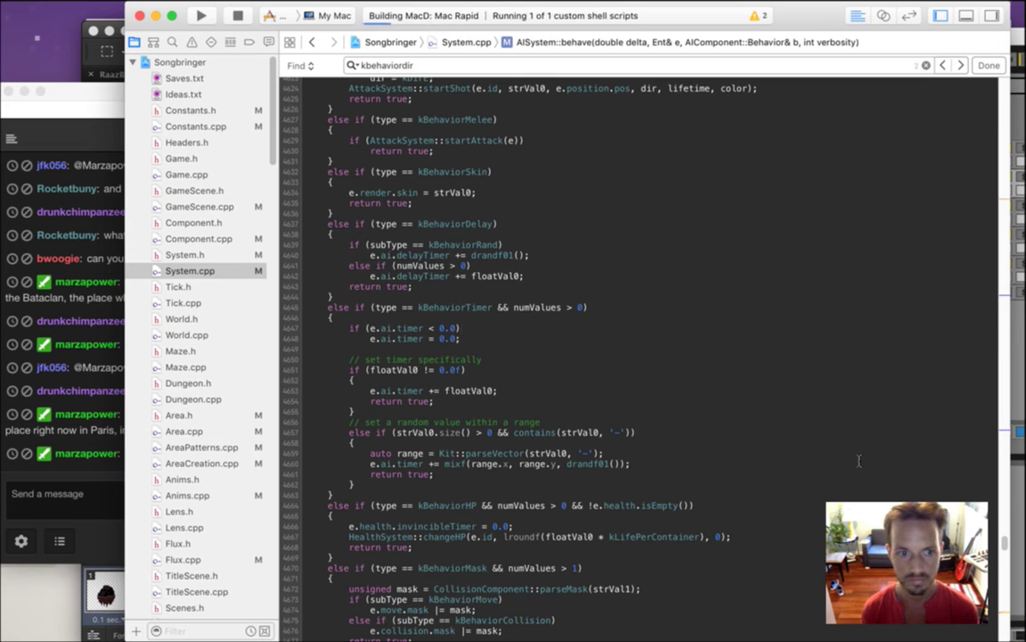
key(super+Tab)
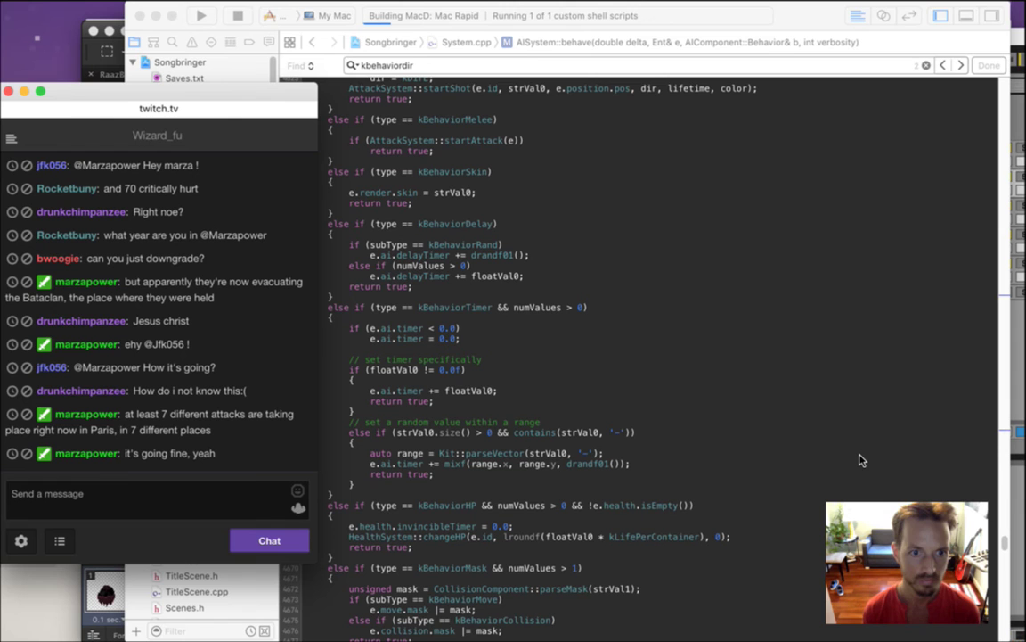
key(super+Tab)
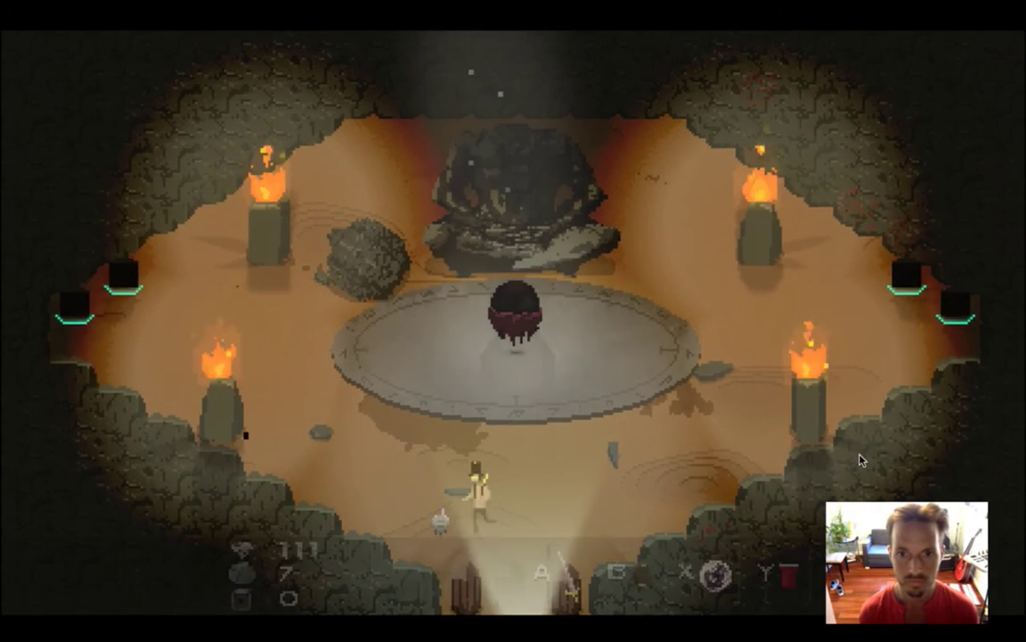
Attack the floating miniboss with the sword and pursue it across the eastern half of the arena
key(a)
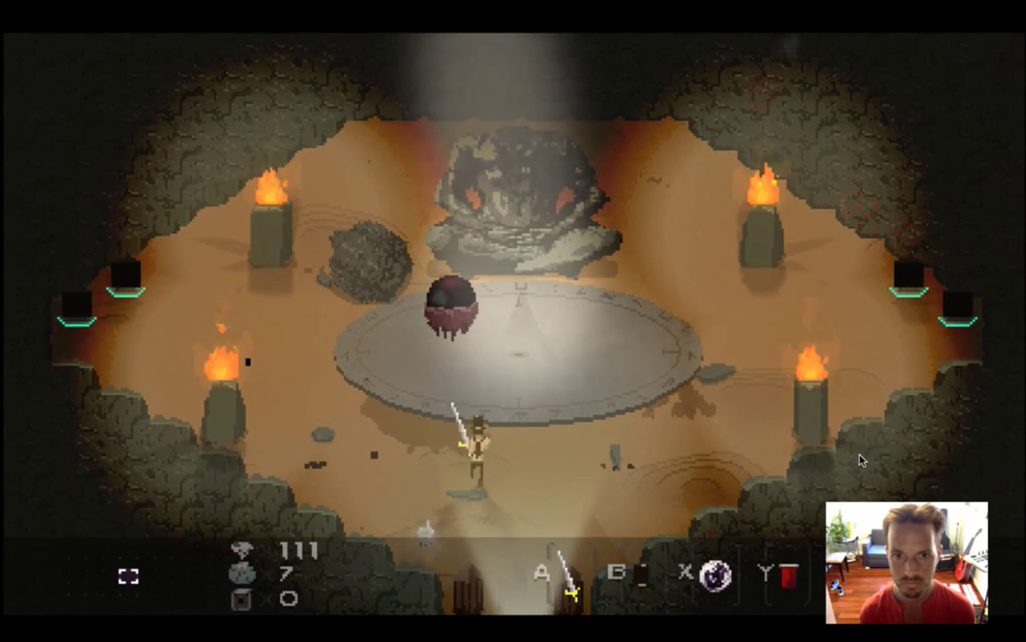
key(Up)
key(a)
key(Right)
key(a)
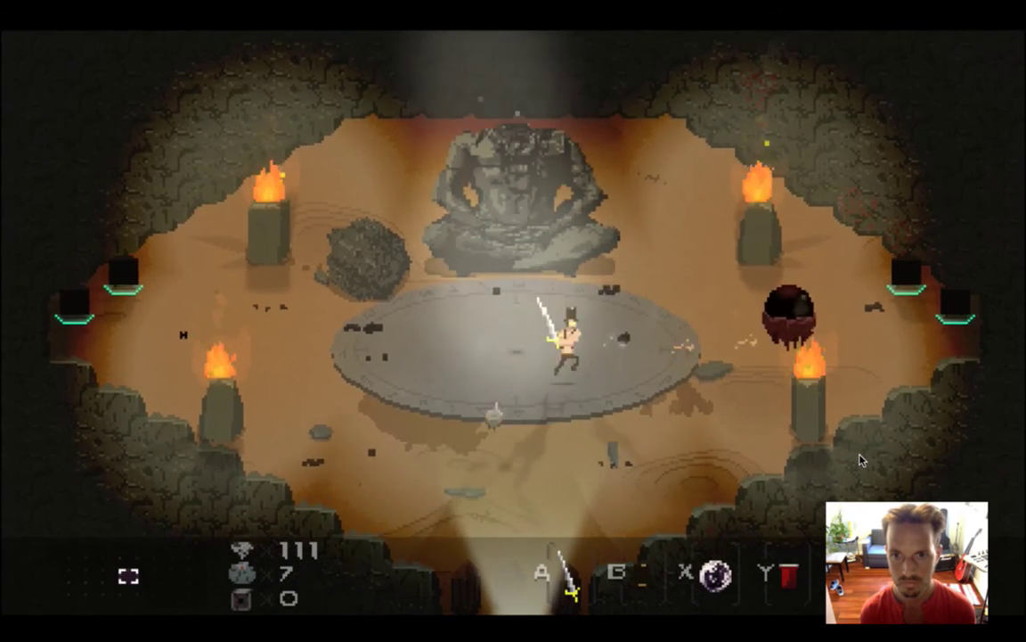
key(a)
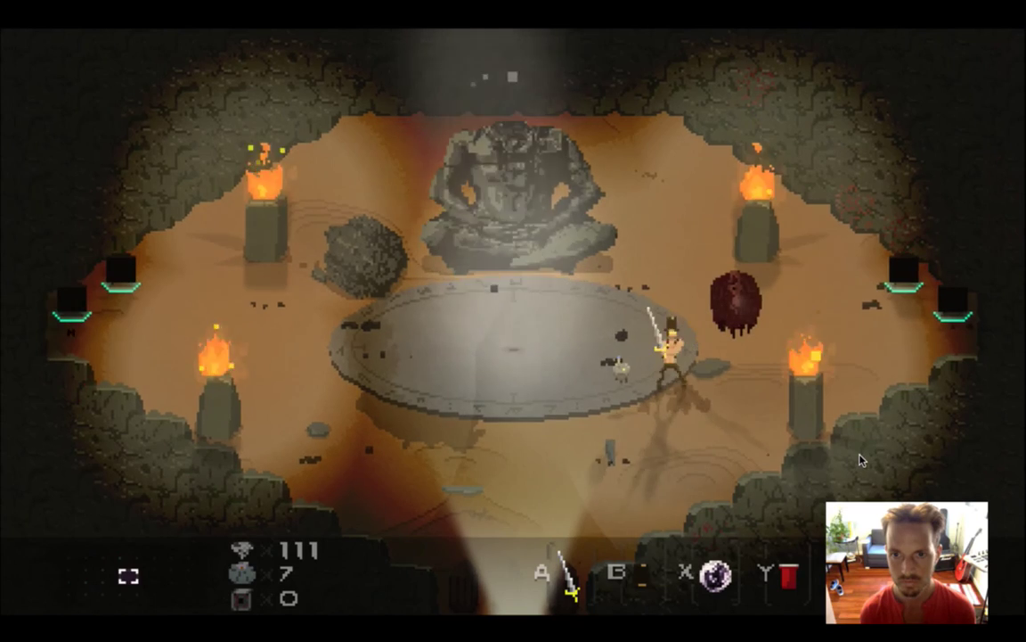
key(a)
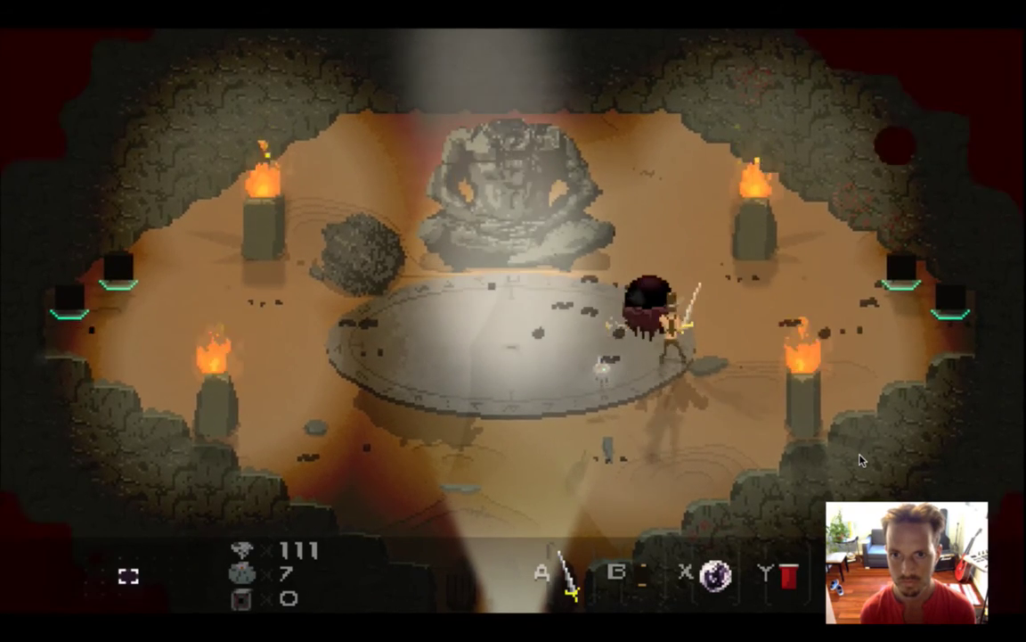
key(Right)
key(Left)
key(a)
key(a)
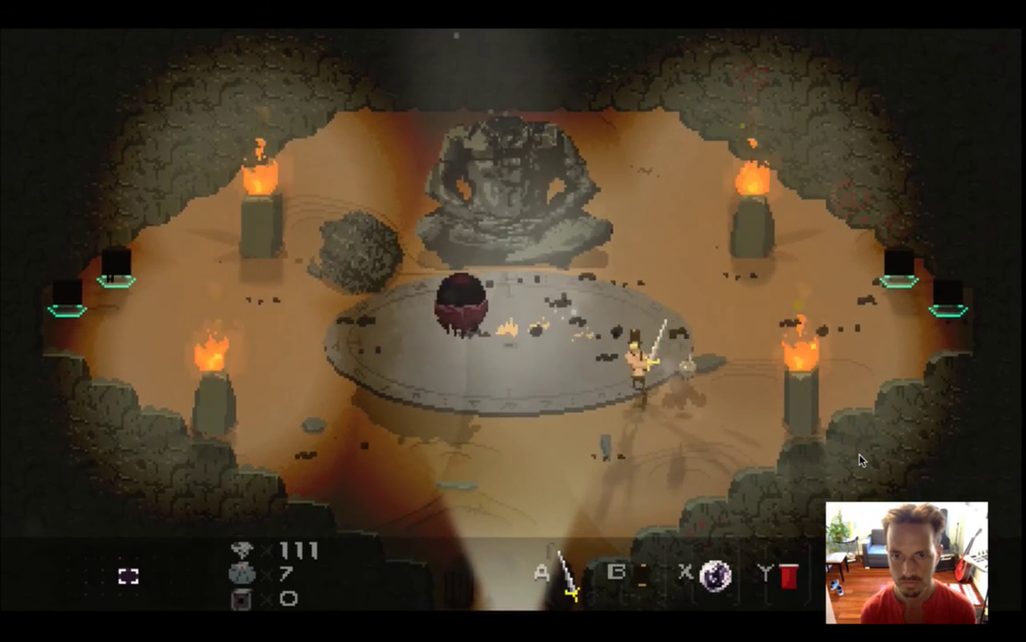
Chase the miniboss westward over the stone circle and keep striking it to bring out its damaged skin
key(Left)
key(a)
key(Left)
key(a)
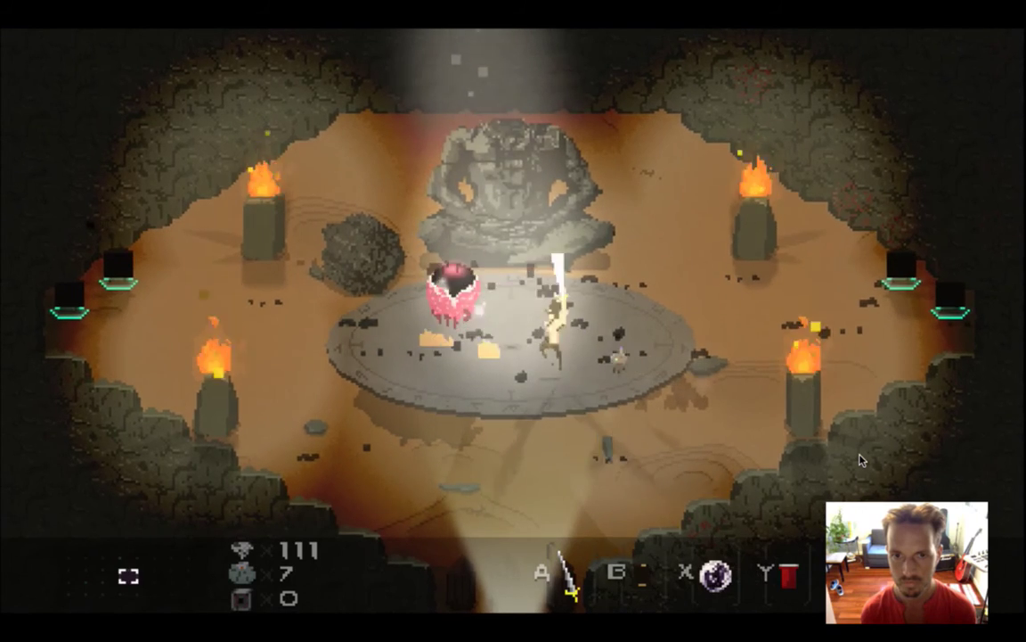
key(a)
key(Left)
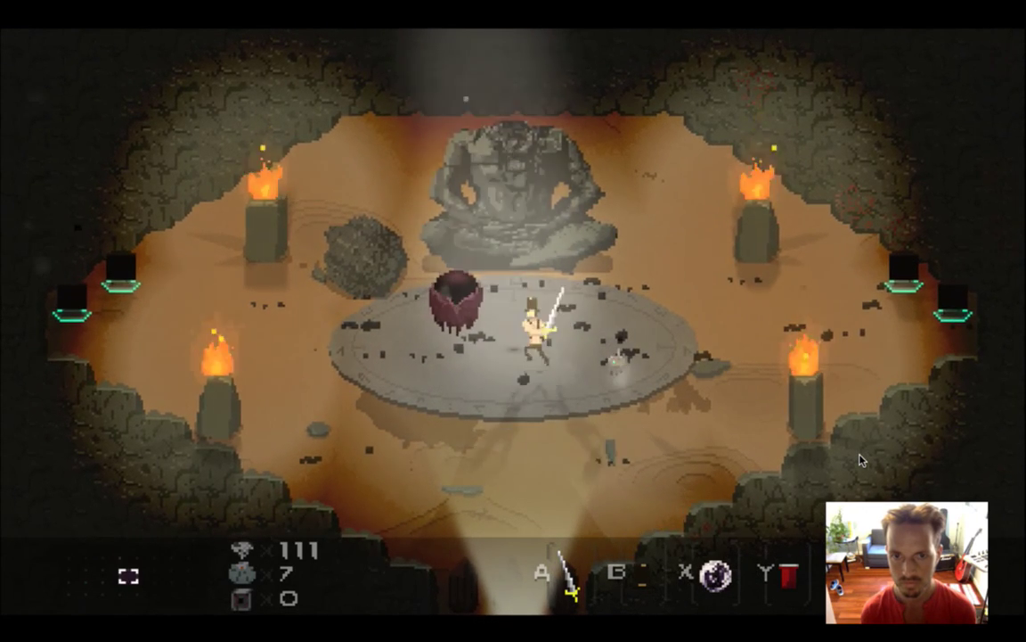
key(Left)
key(a)
key(a)
key(Down)
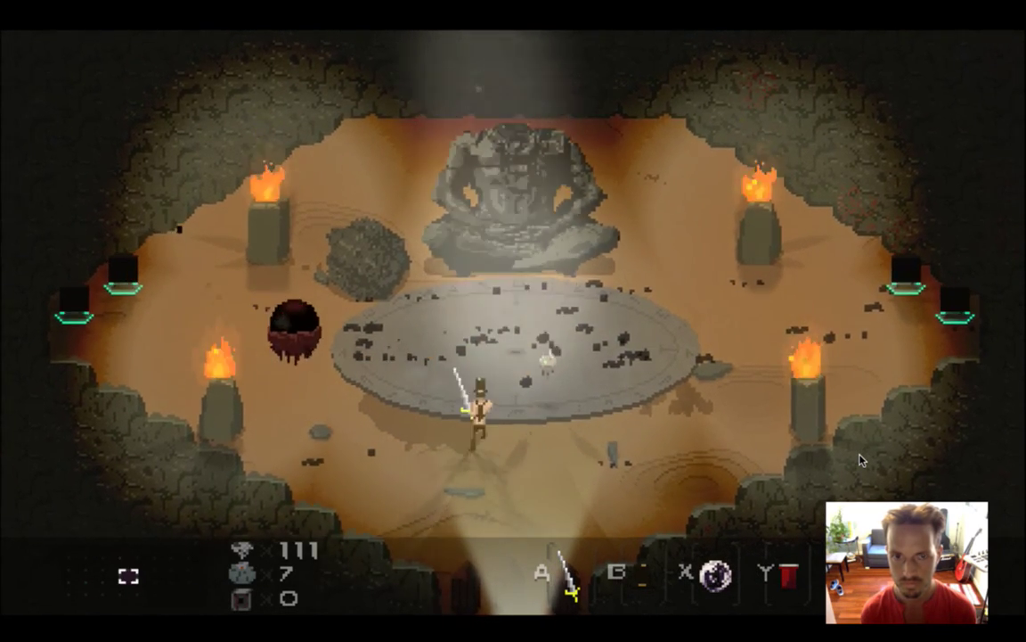
key(Up)
key(a)
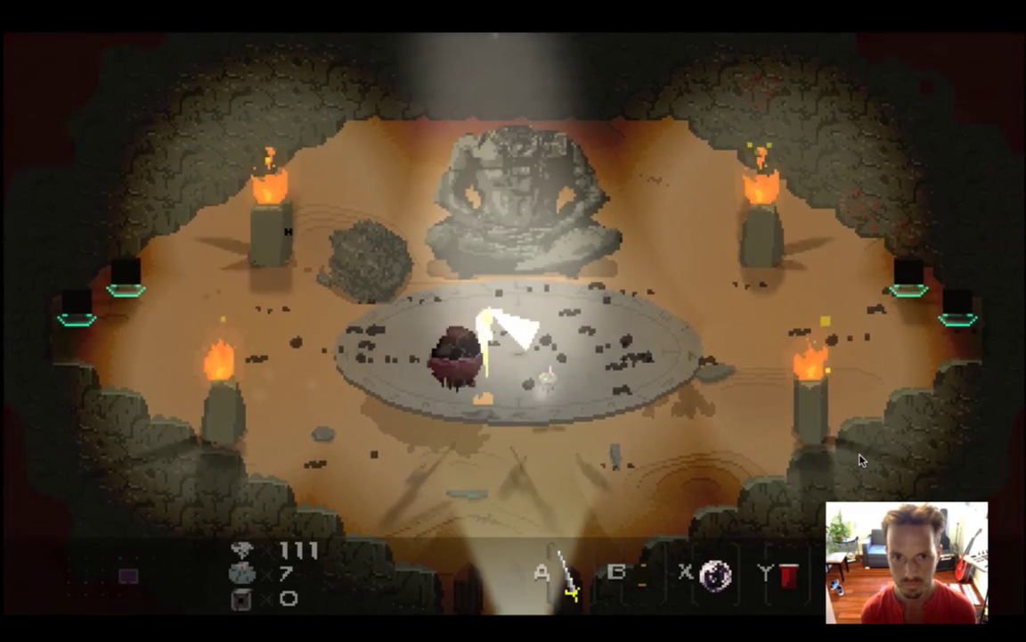
Circle and strike the damaged miniboss around the stone circle to examine its cracked skin in motion
key(Right)
key(Left)
key(a)
key(Right)
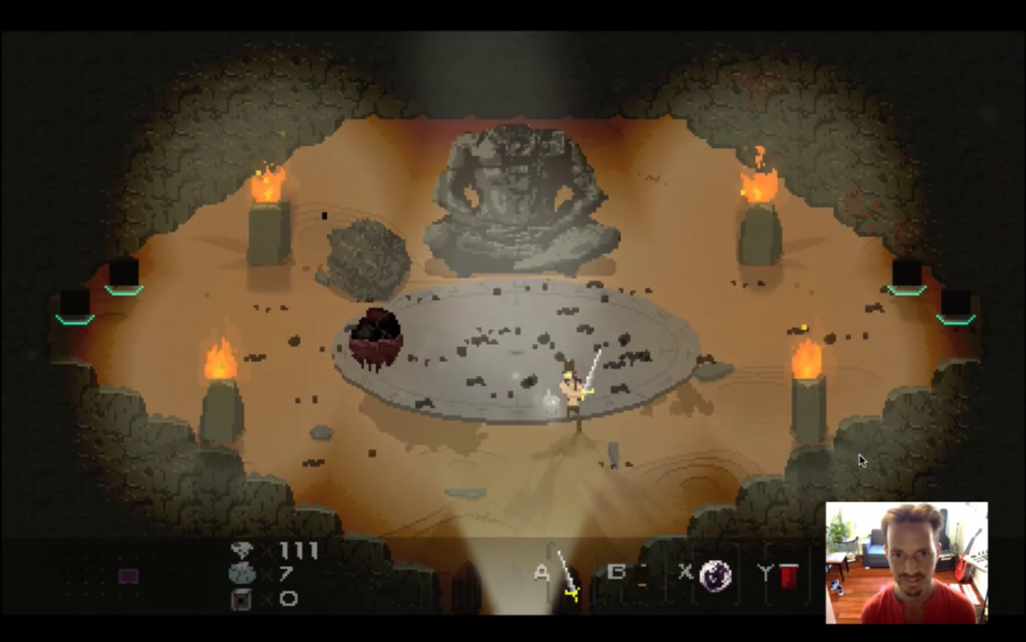
key(Left)
key(a)
key(Down)
key(Left)
key(Left)
key(a)
key(Right)
key(Up)
key(a)
key(Down)
key(Up)
key(a)
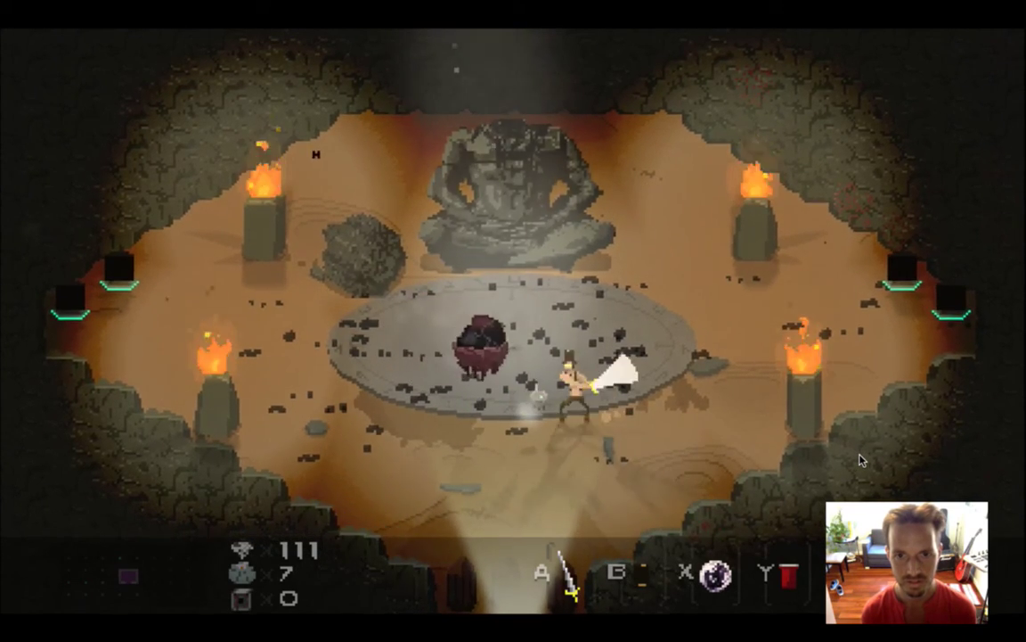
Retreat to the arena's eastern alcove and draw the miniboss along to view its damaged skin there
key(Right)
key(Up)
key(Right)
key(a)
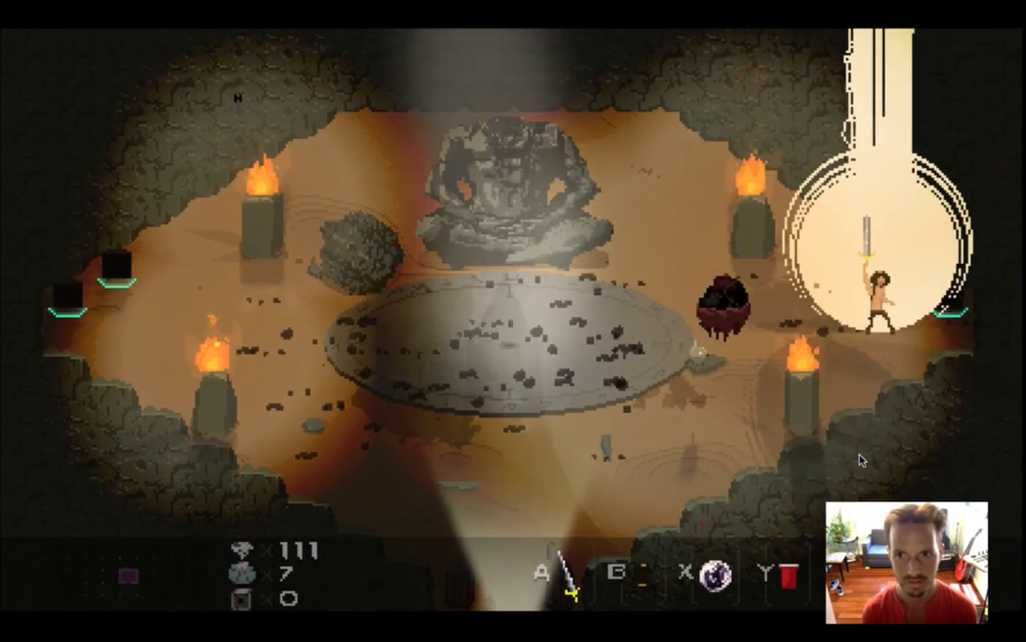
key(Right)
key(Right)
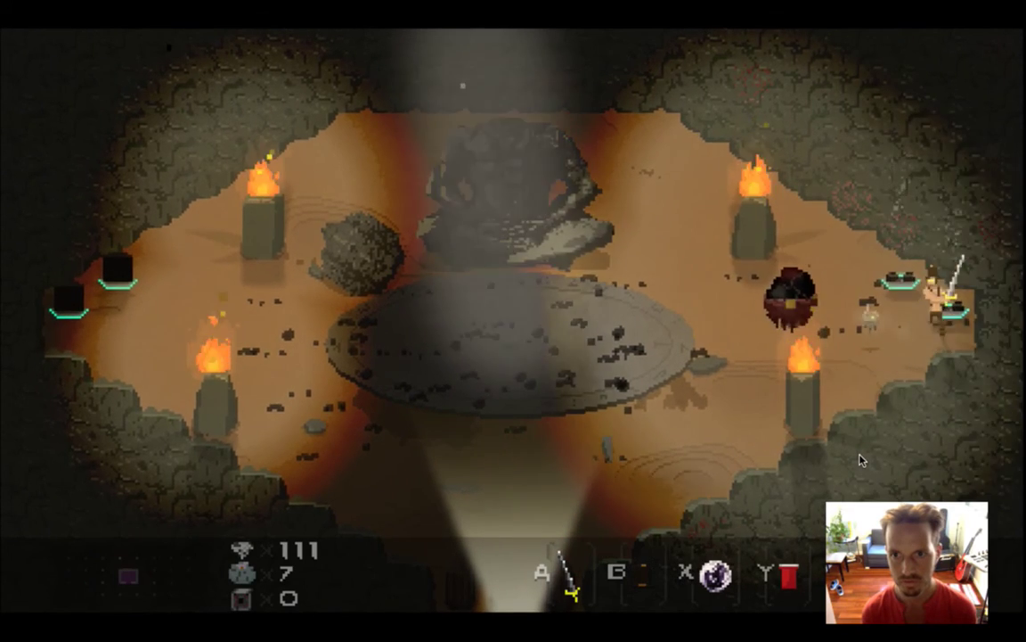
key(Left)
key(a)
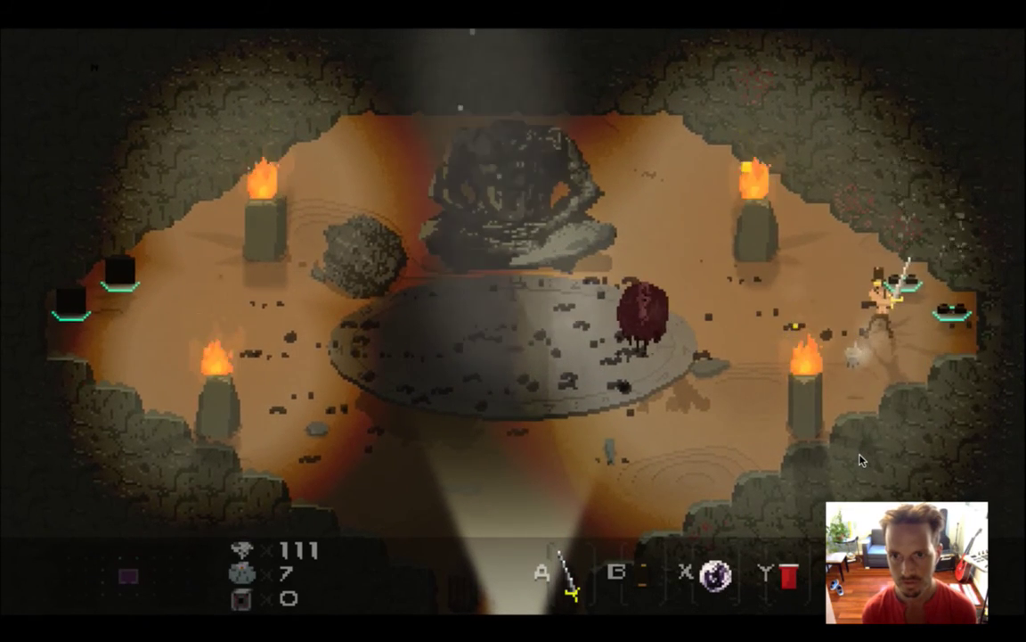
Defeat the miniboss with sword strikes near the eastern torches and back away to trigger its death explosions
key(Left)
key(a)
key(Right)
key(Left)
key(a)
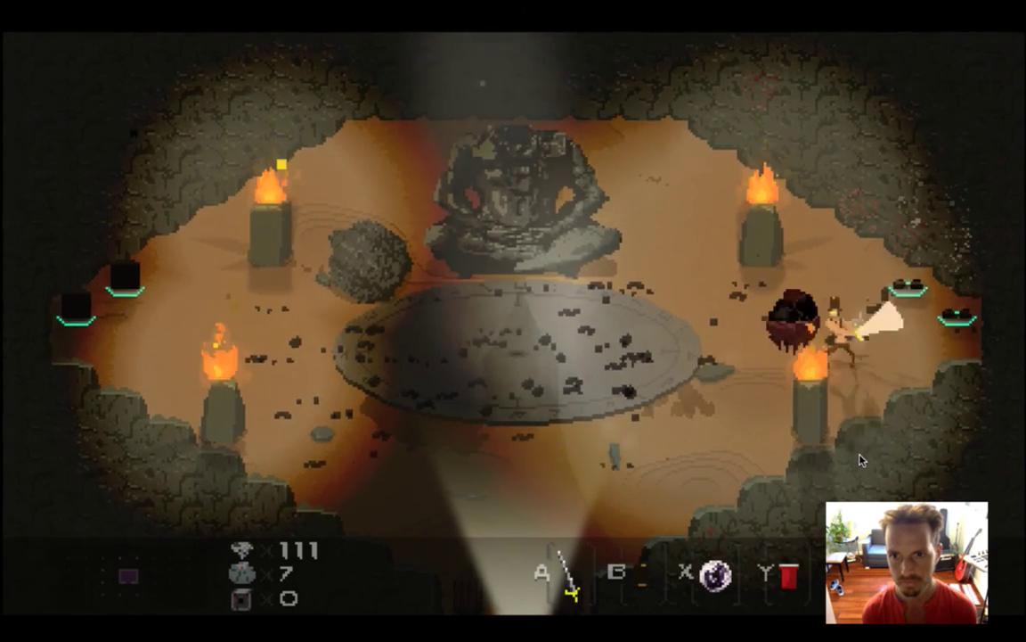
key(a)
key(Left)
key(Left)
key(a)
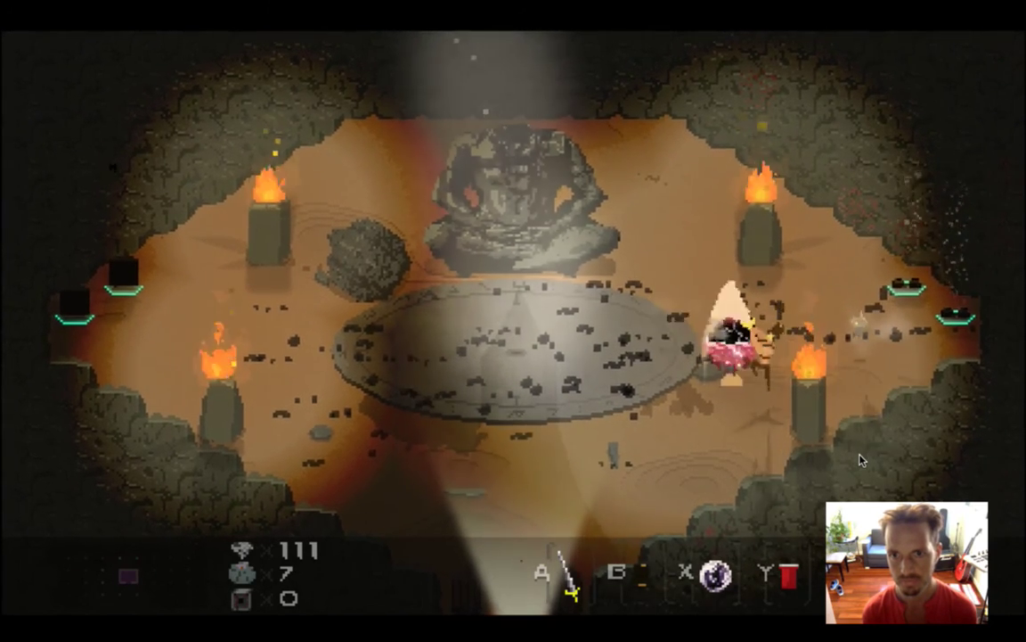
key(Down)
key(Left)
key(a)
key(Left)
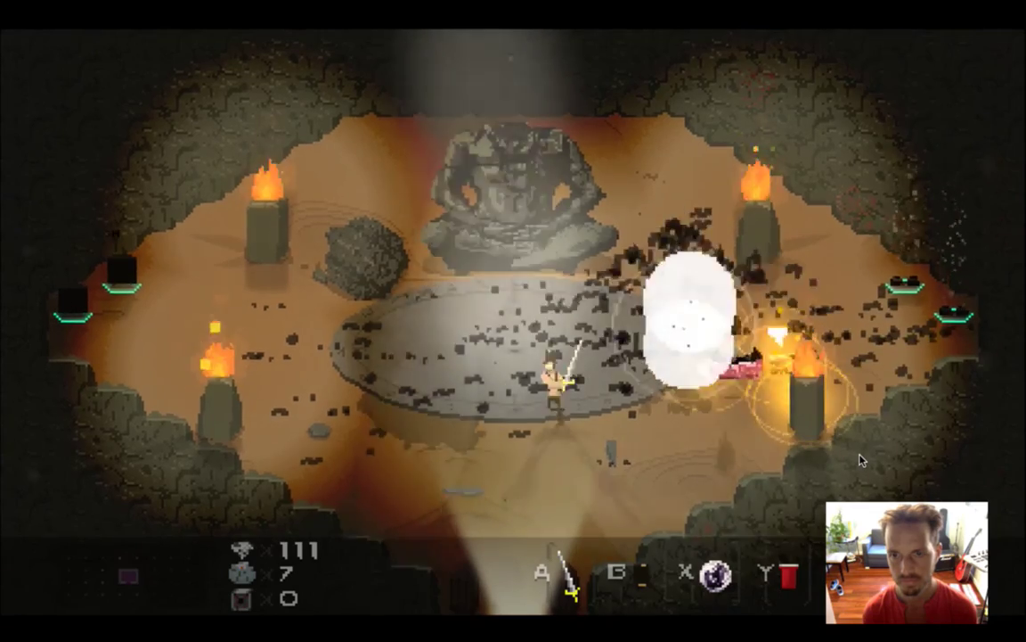
Walk around the explosions and the miniboss's remains to examine the death effect and the scattered black debris
key(Down)
key(Right)
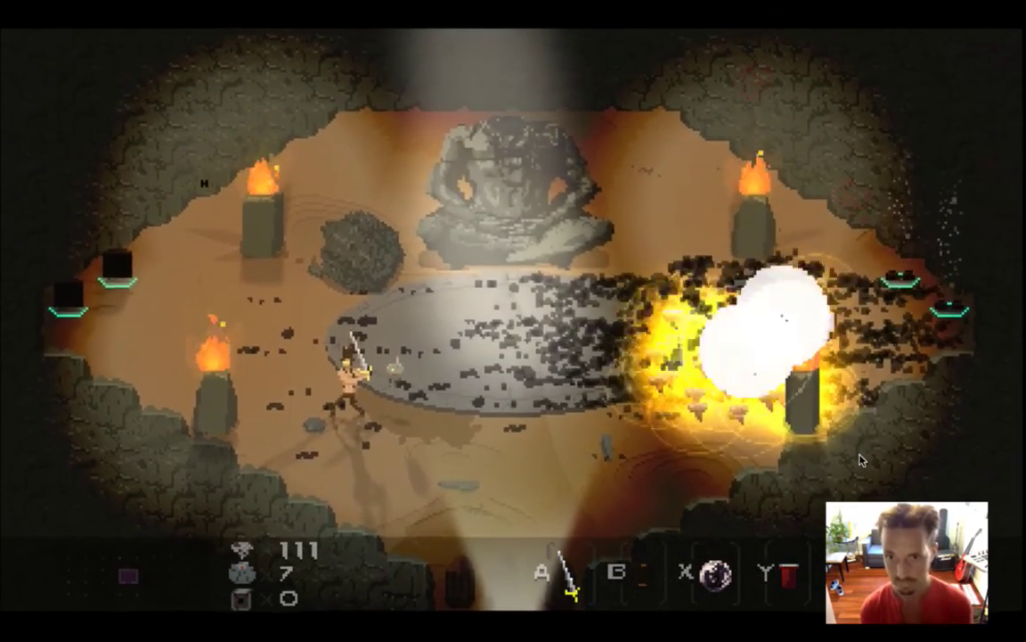
key(Right)
key(Right)
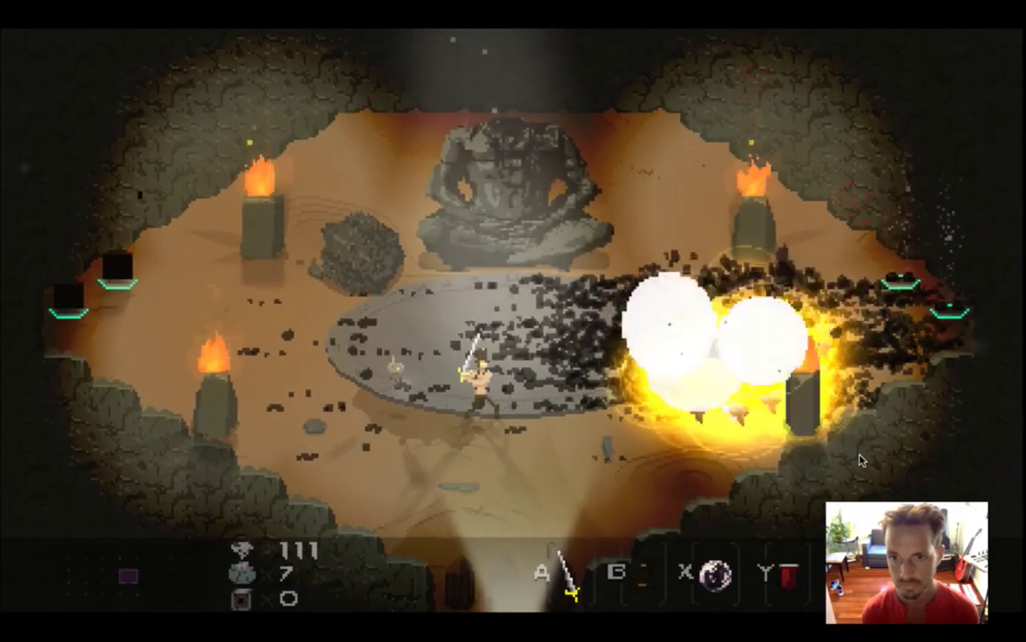
key(Right)
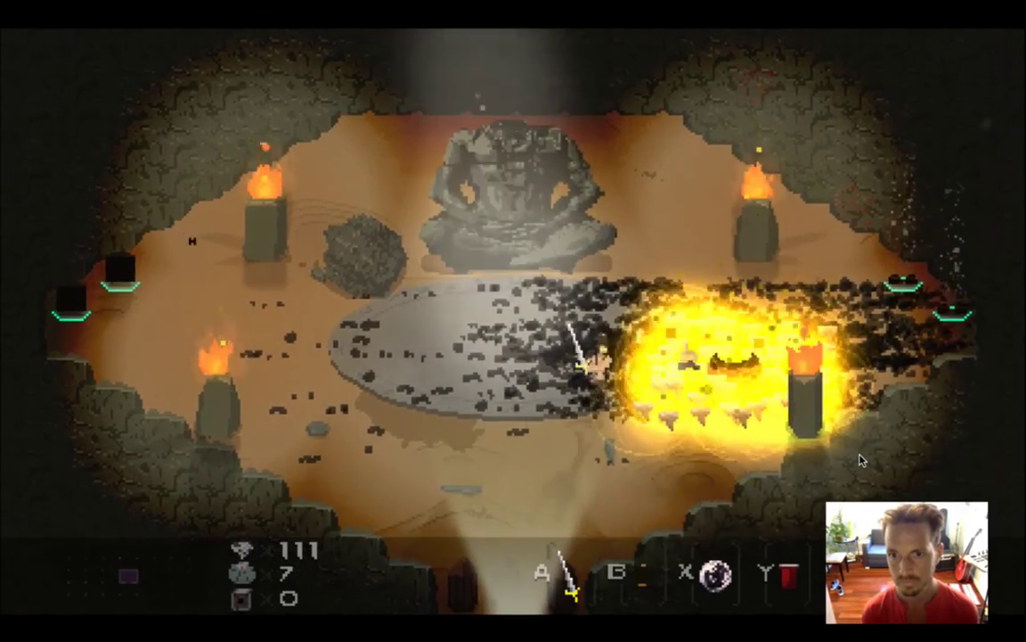
key(Left)
key(Down)
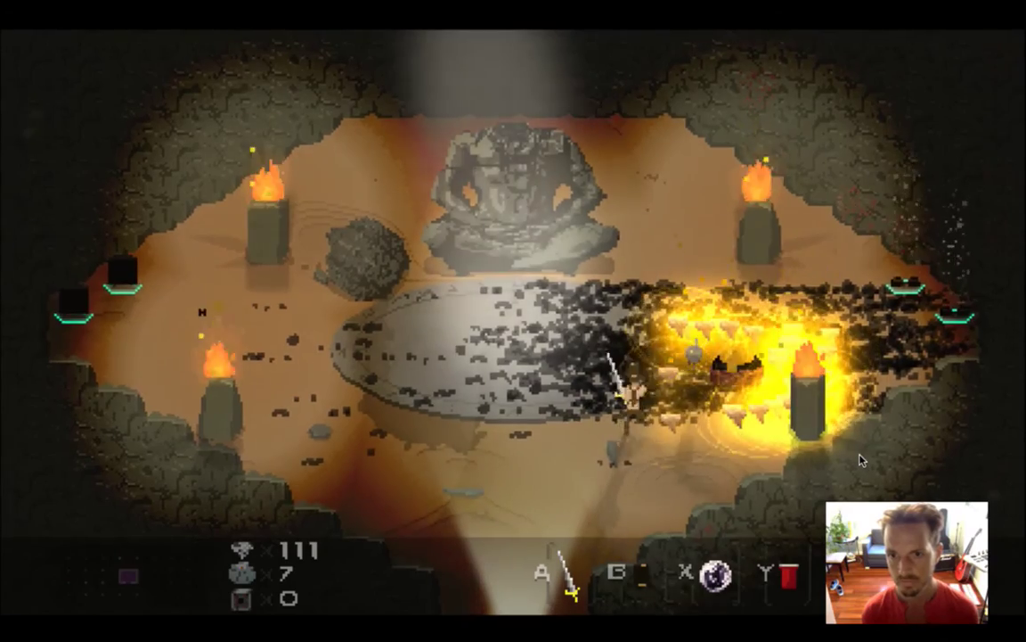
key(Up)
key(Right)
key(Down)
key(Left)
key(Up)
key(Left)
key(Down)
key(Right)
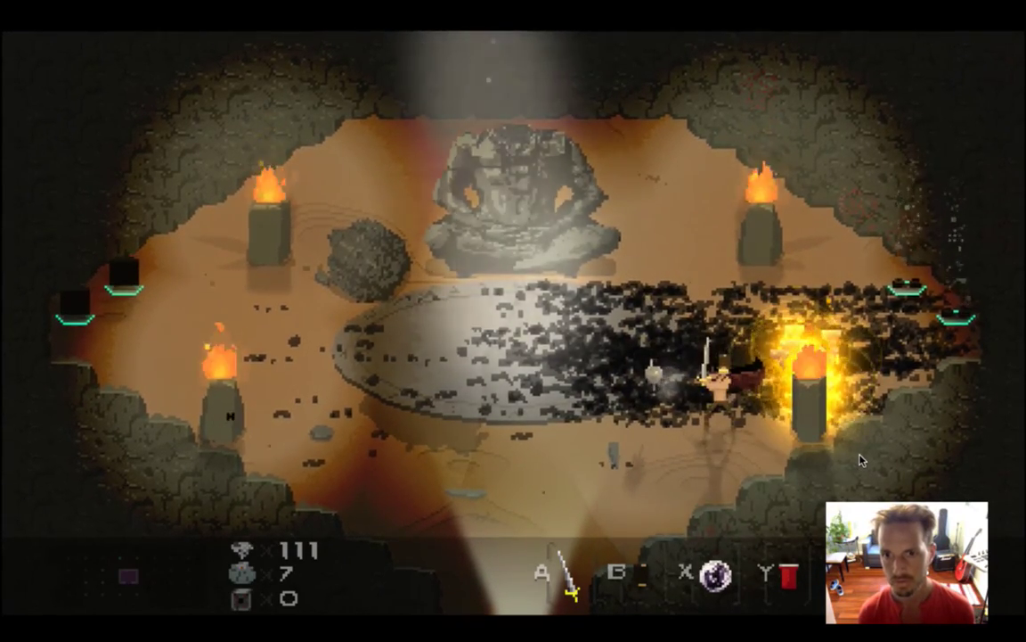
key(Right)
key(Up)
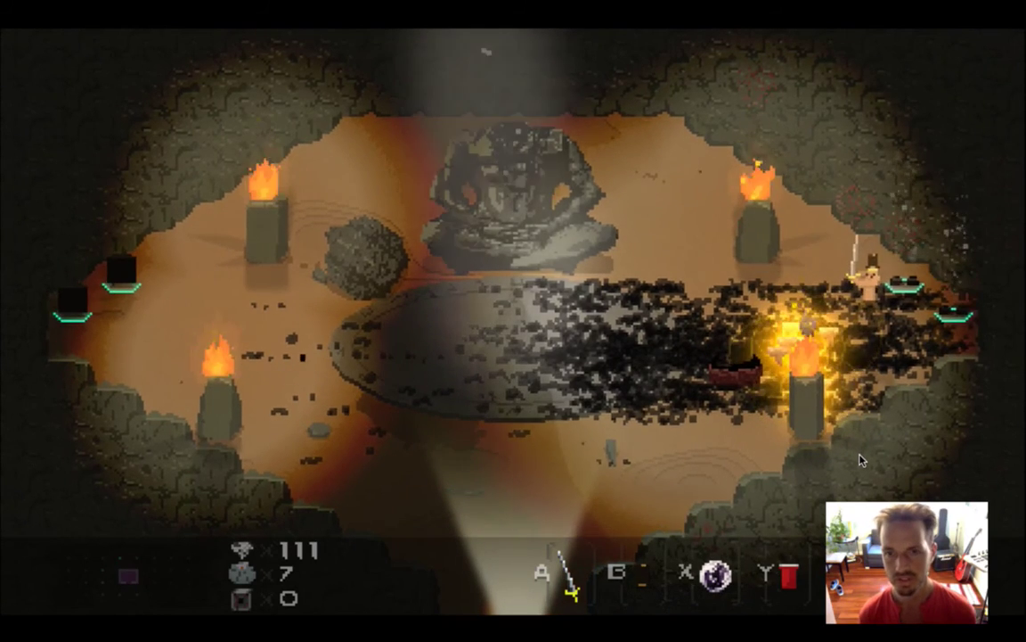
Quit the running game and read the new stream chat messages, returning to Xcode after each check
key(super+q)
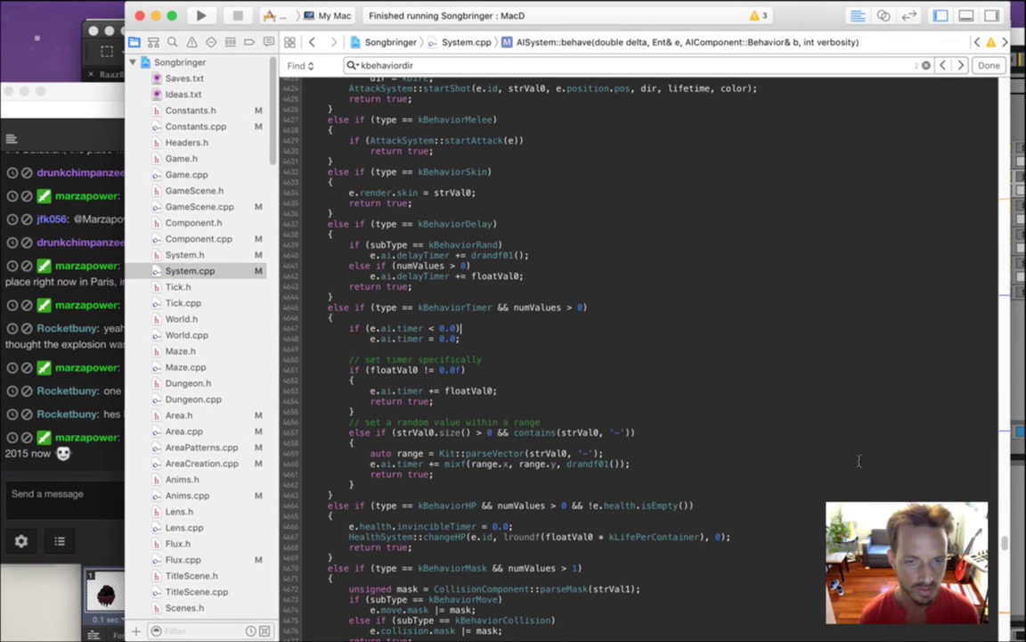
key(super+Tab)
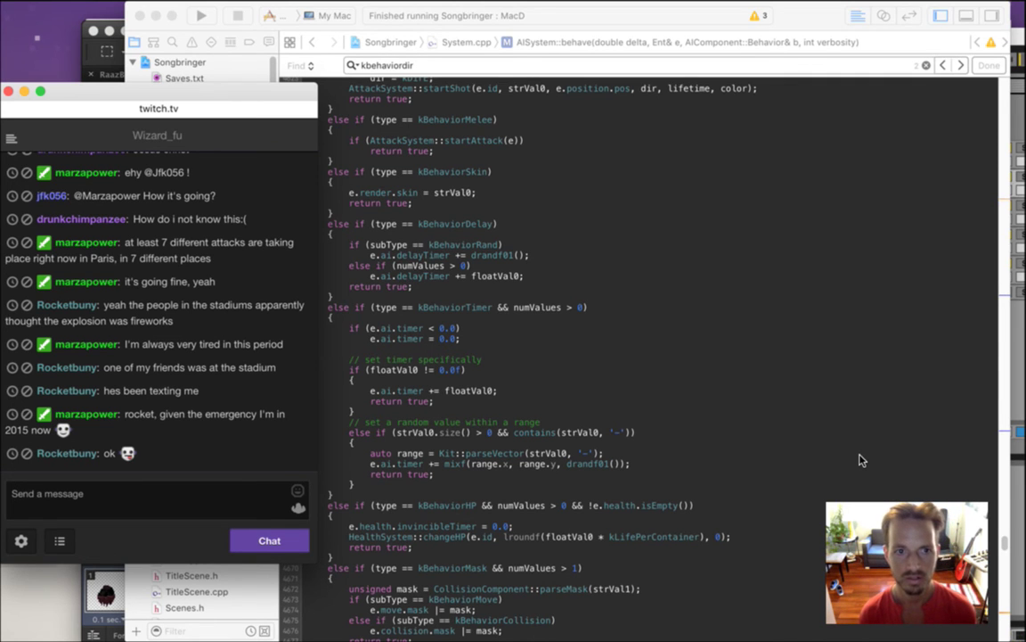
click(860, 460)
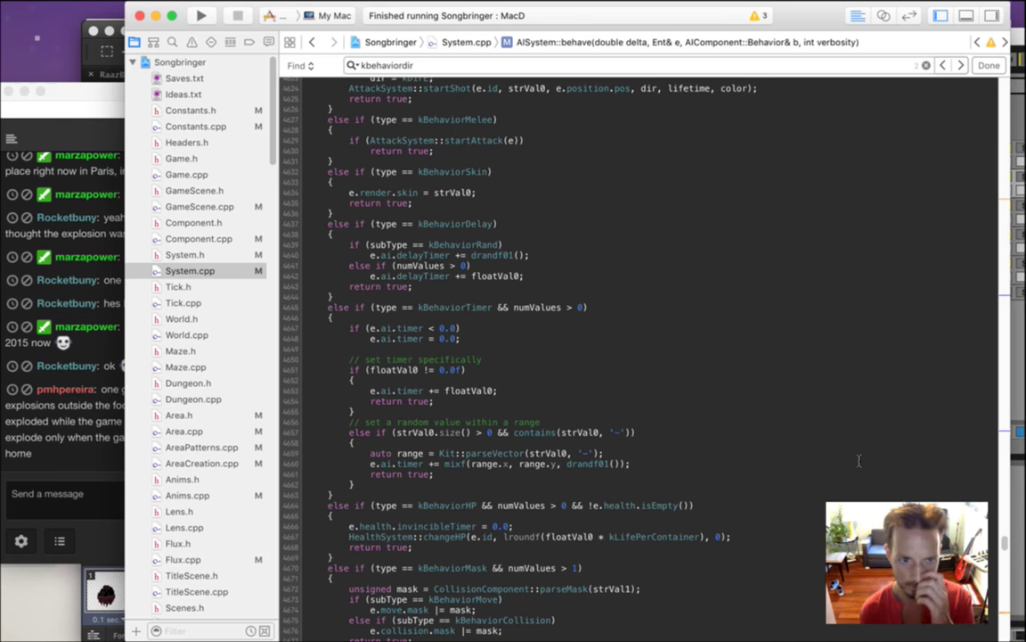
key(super+Tab)
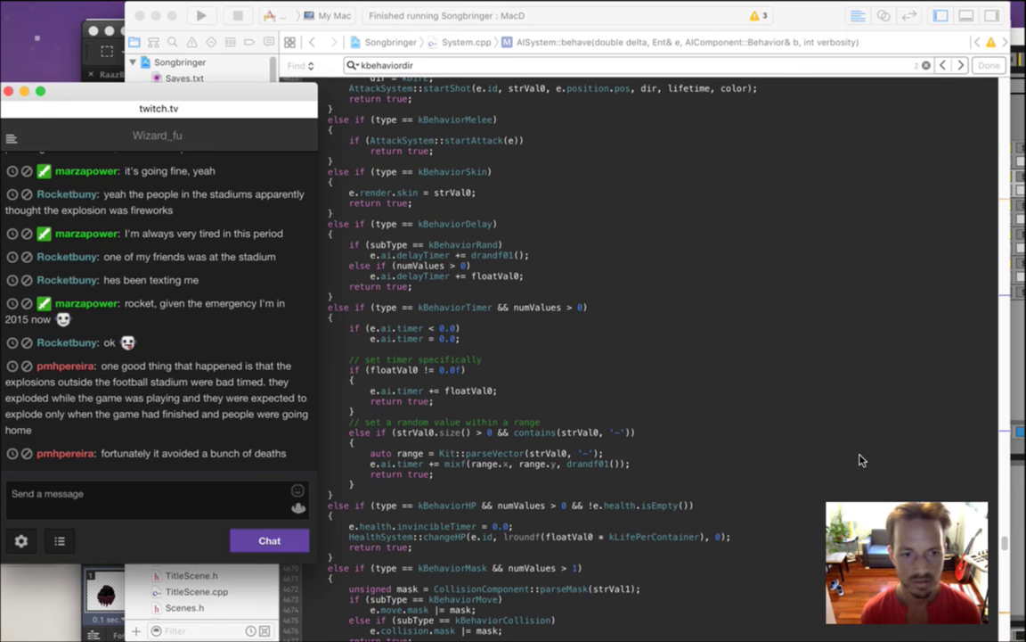
click(860, 460)
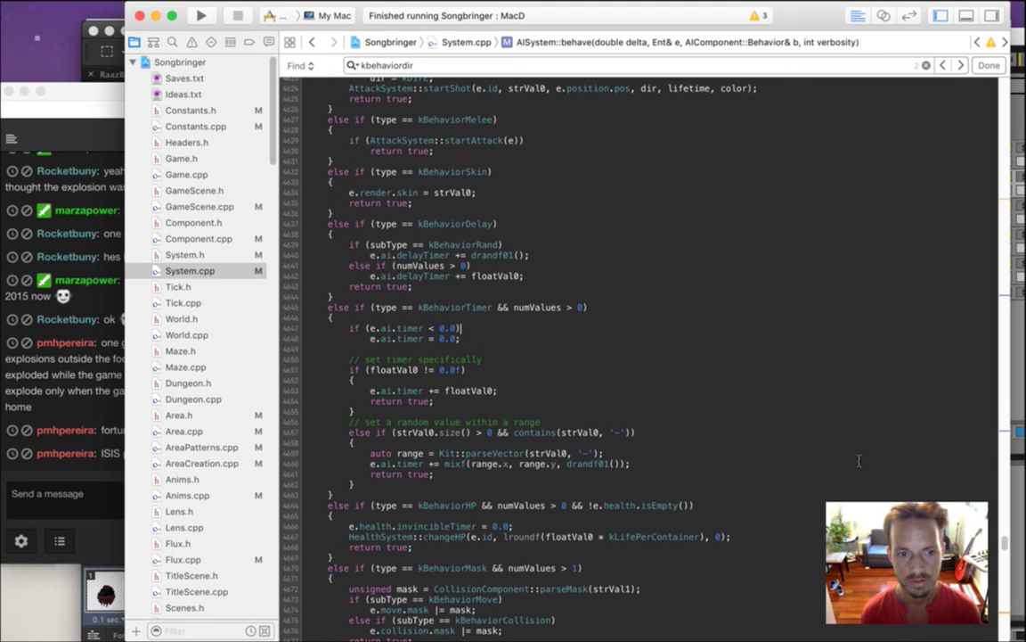
key(super+Tab)
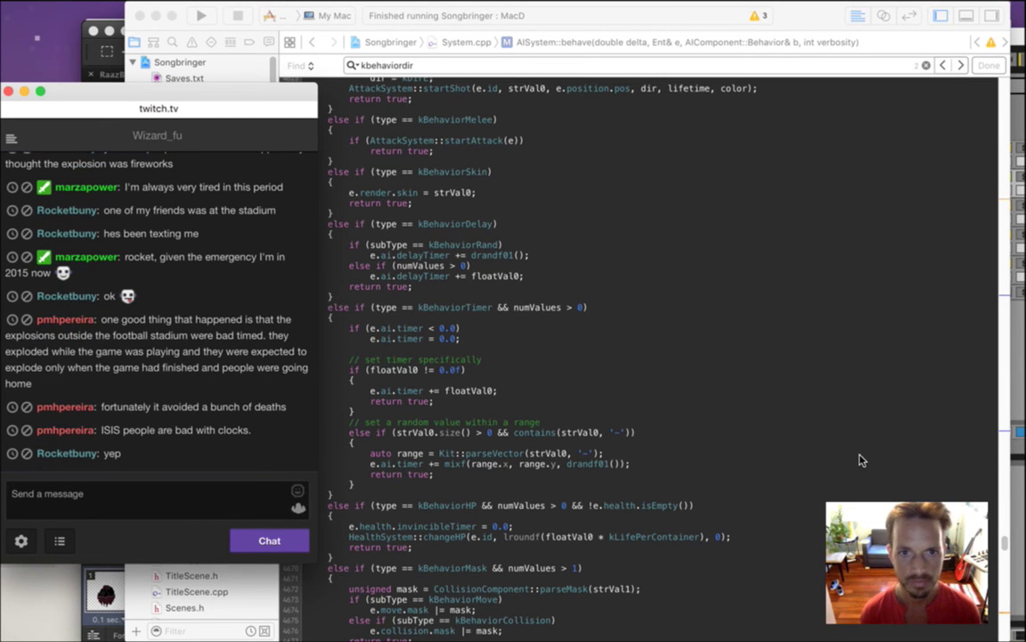
click(861, 459)
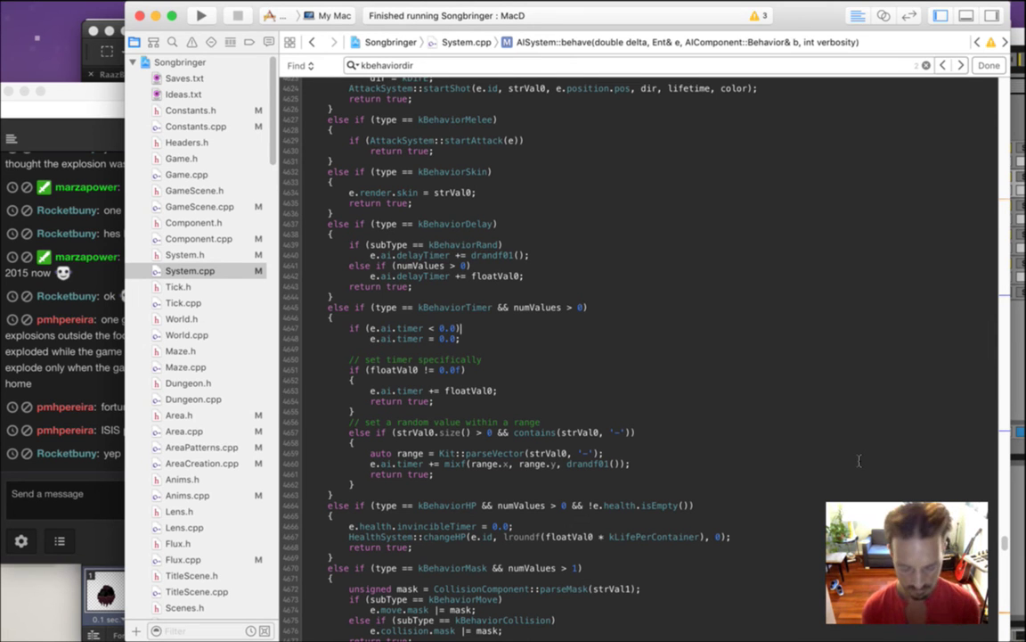
Search System.cpp from its beginning for "smallex" to find the miniboss death explosion code
key(super+Up)
key(super+f)
text(smallex)
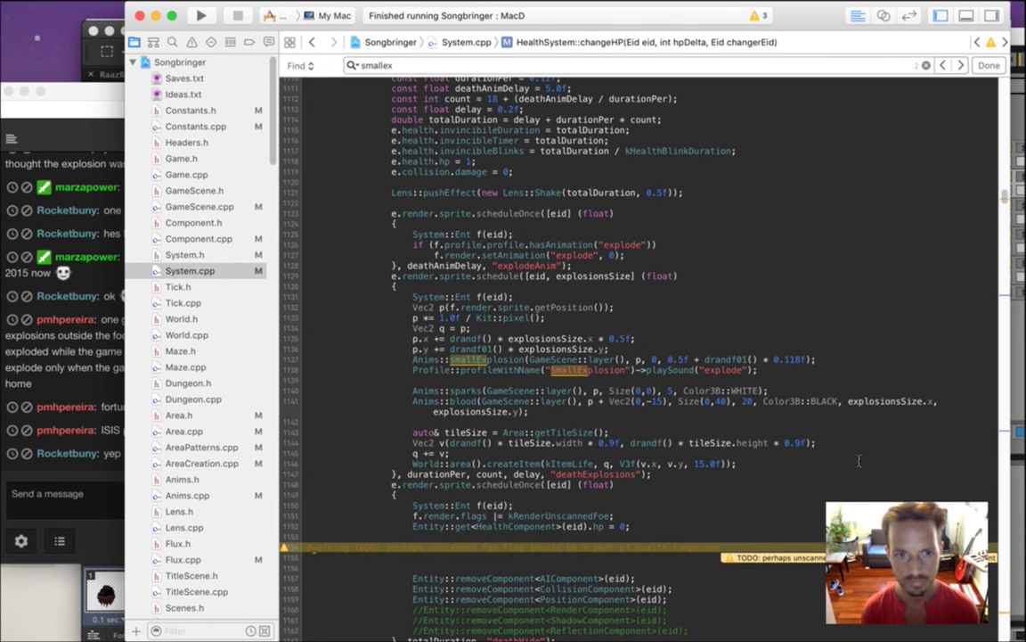
Open Anims.cpp and set the size.height multiplier in Anims::blood to 3.618f
key(super+1)
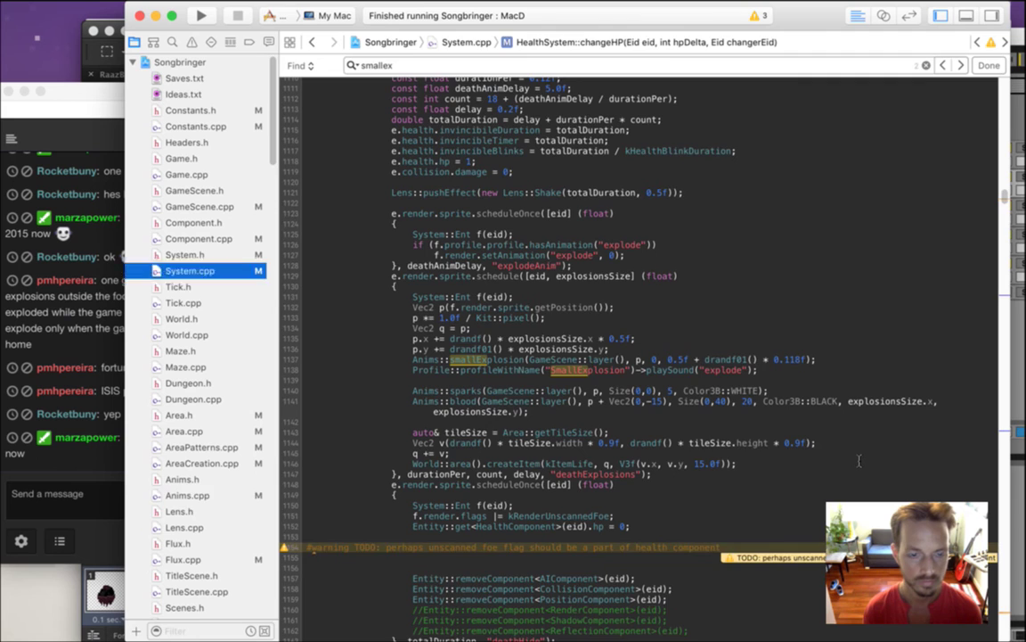
text(anims.c)
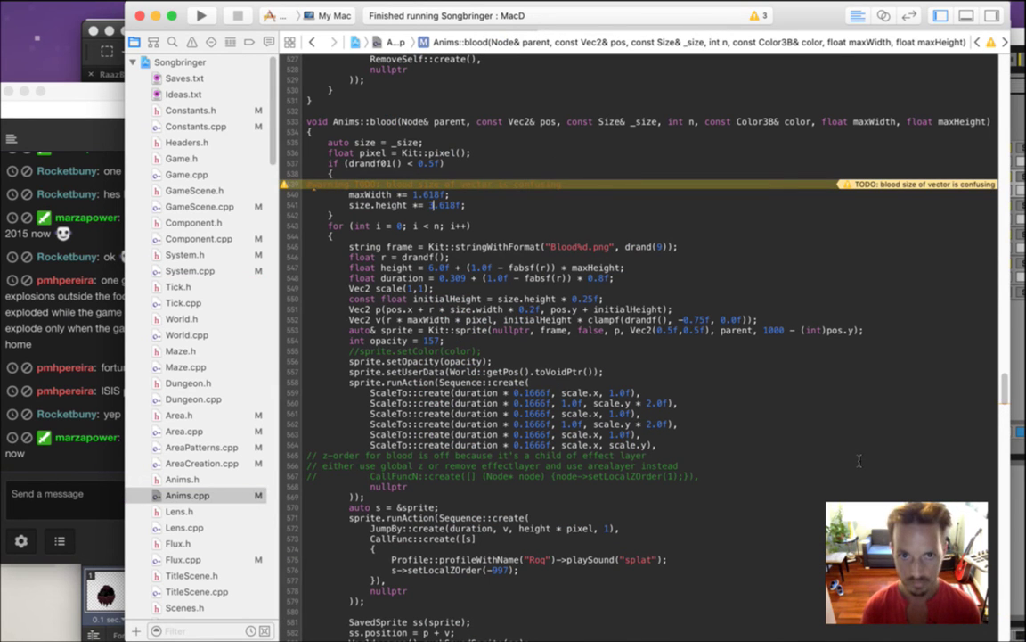
key(Delete)
text(3)
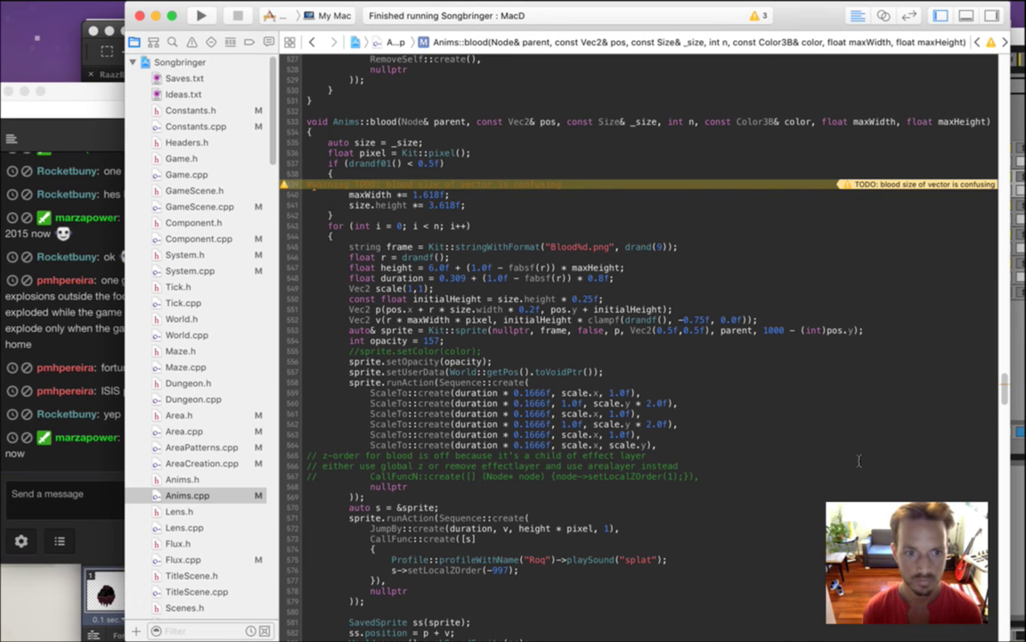
Switch to the stream chat and read the latest messages
key(super+Tab)
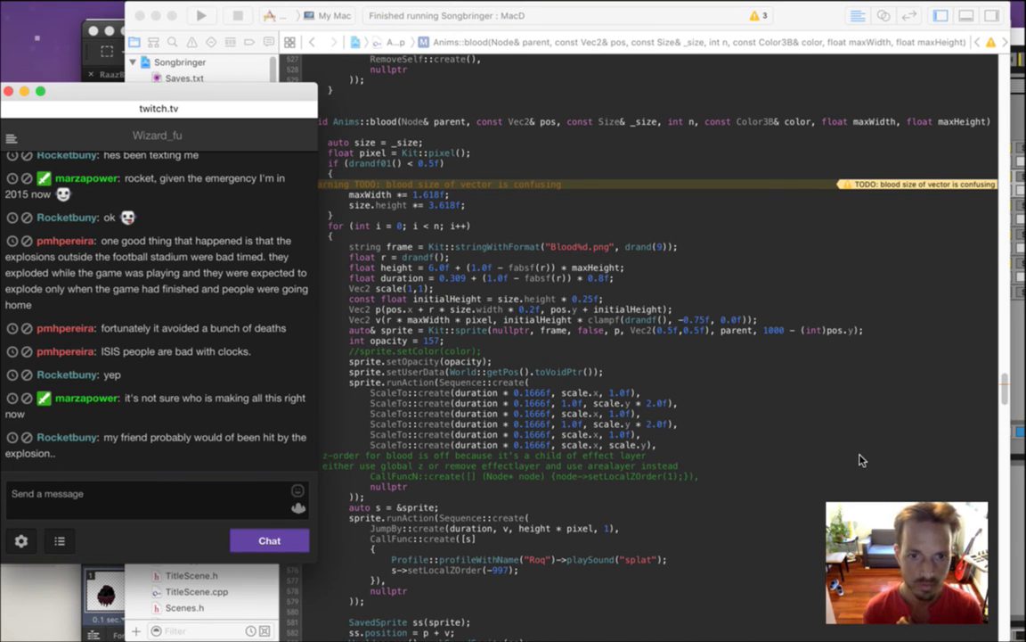
Check the stream chat for new messages and return to the Anims::blood code in Xcode
click(861, 460)
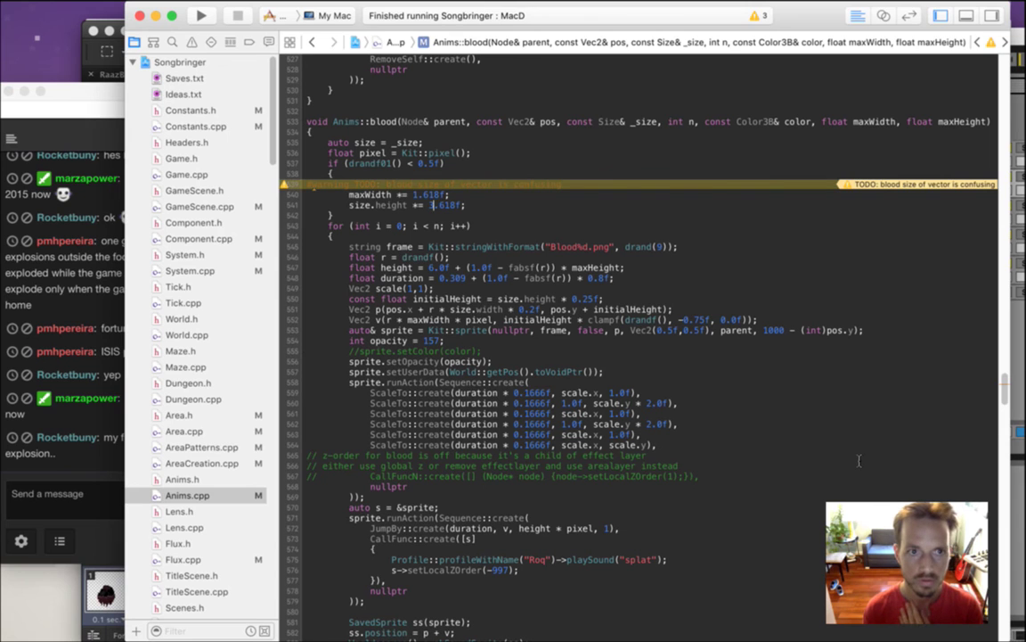
key(super+Tab)
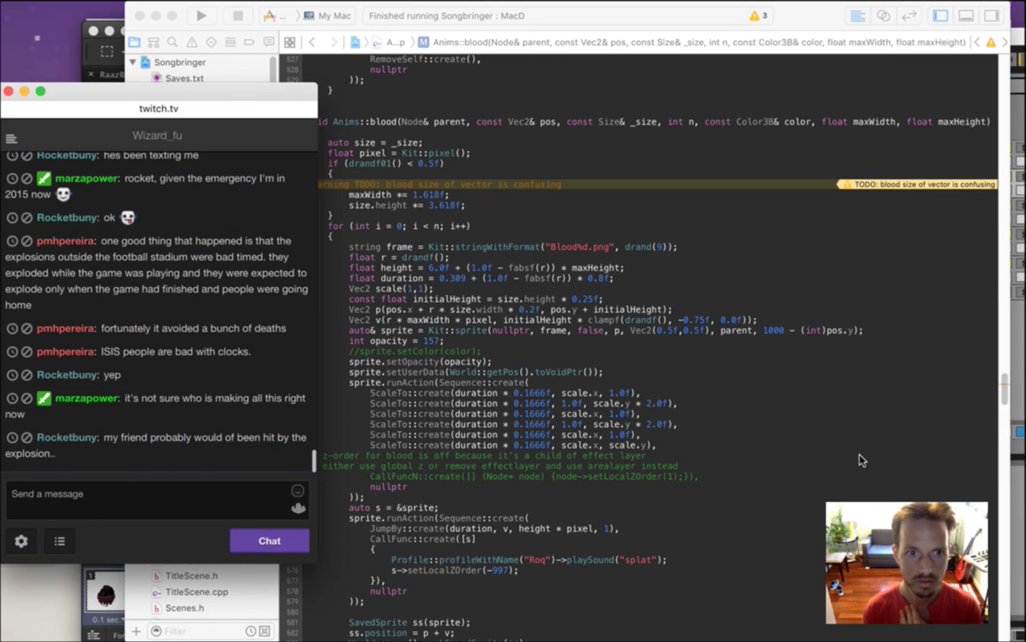
key(super+Tab)
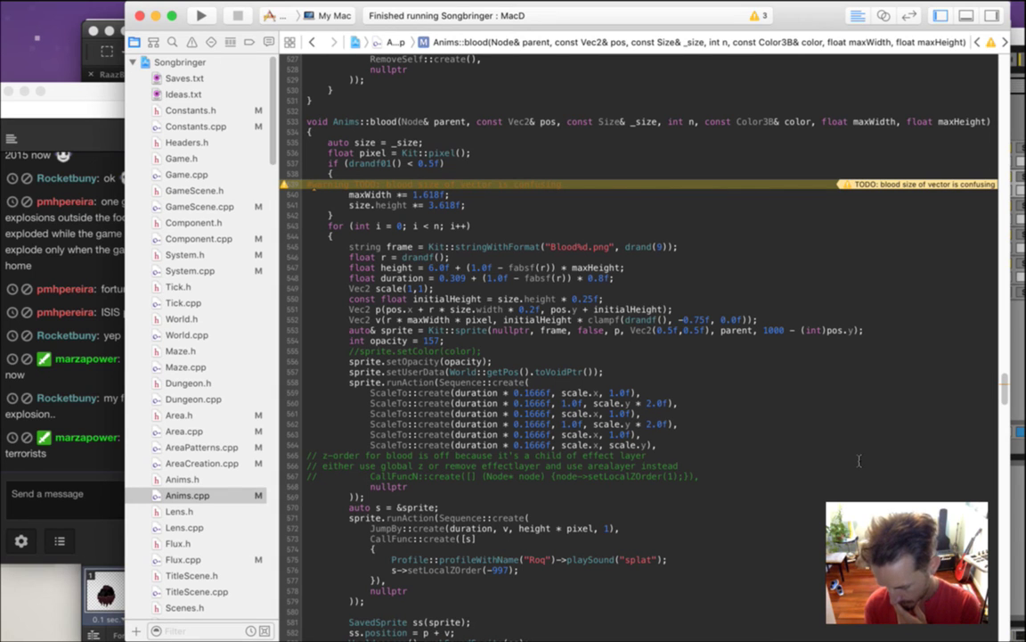
key(BackSpace)
text(3)
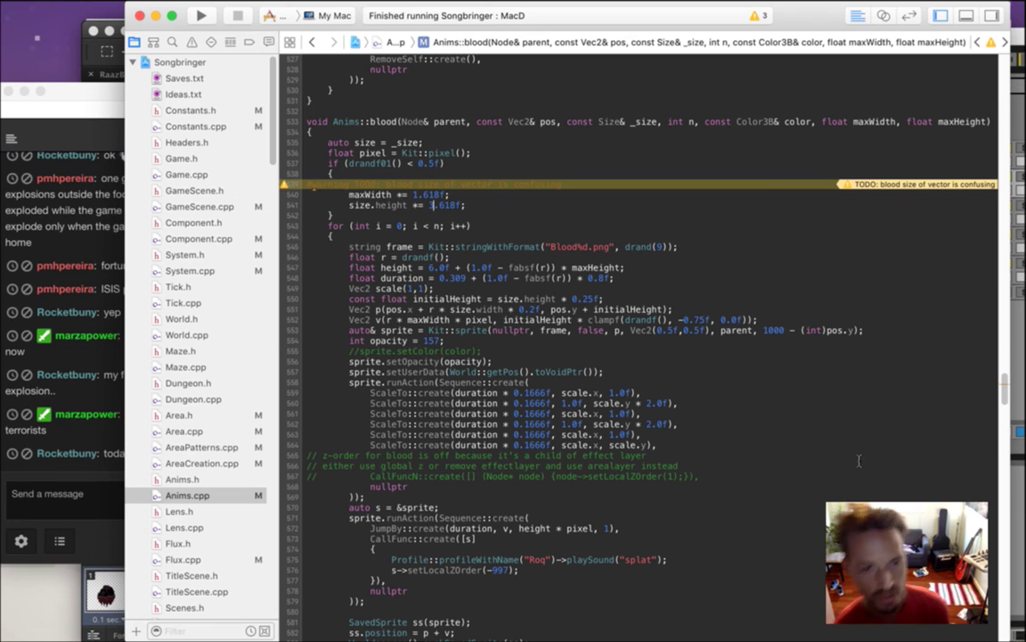
Switch to Photoshop and bring up the dialog for opening a file
key(super+Tab)
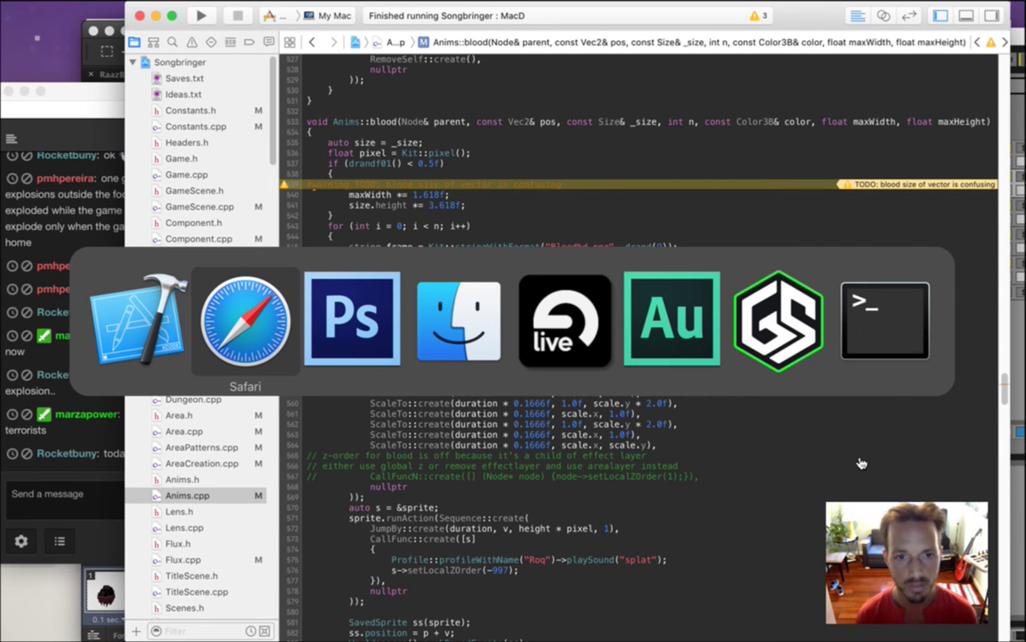
key(super+Tab)
key(super+Tab)
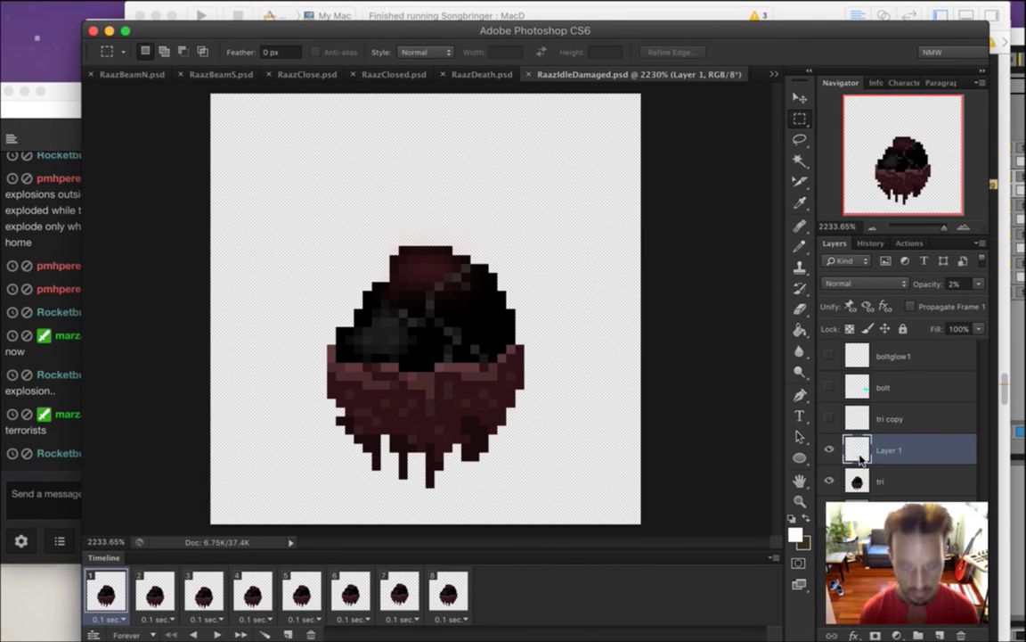
key(super+o)
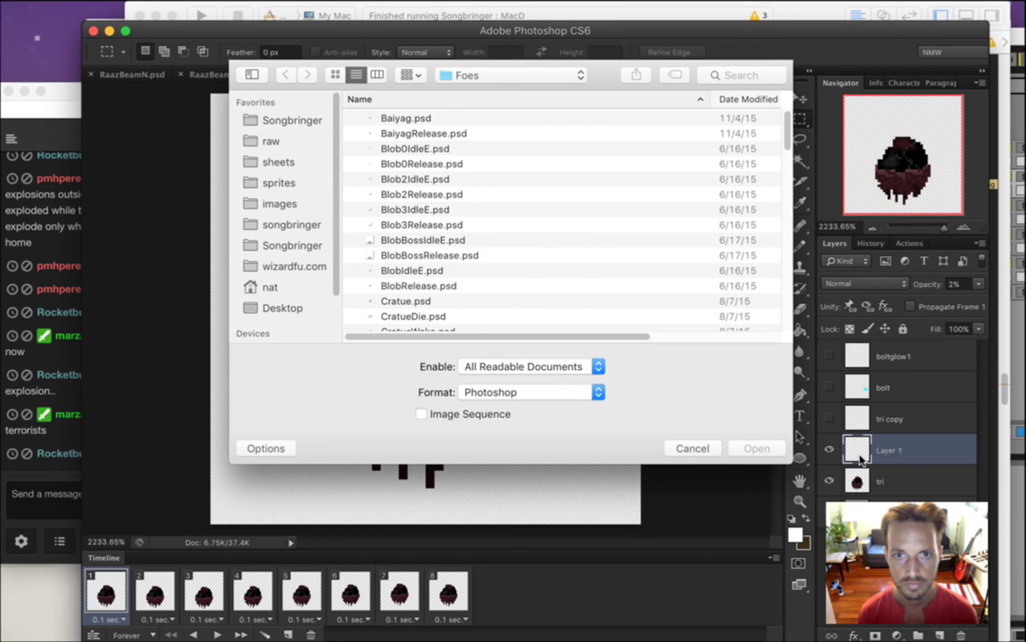
key(Escape)
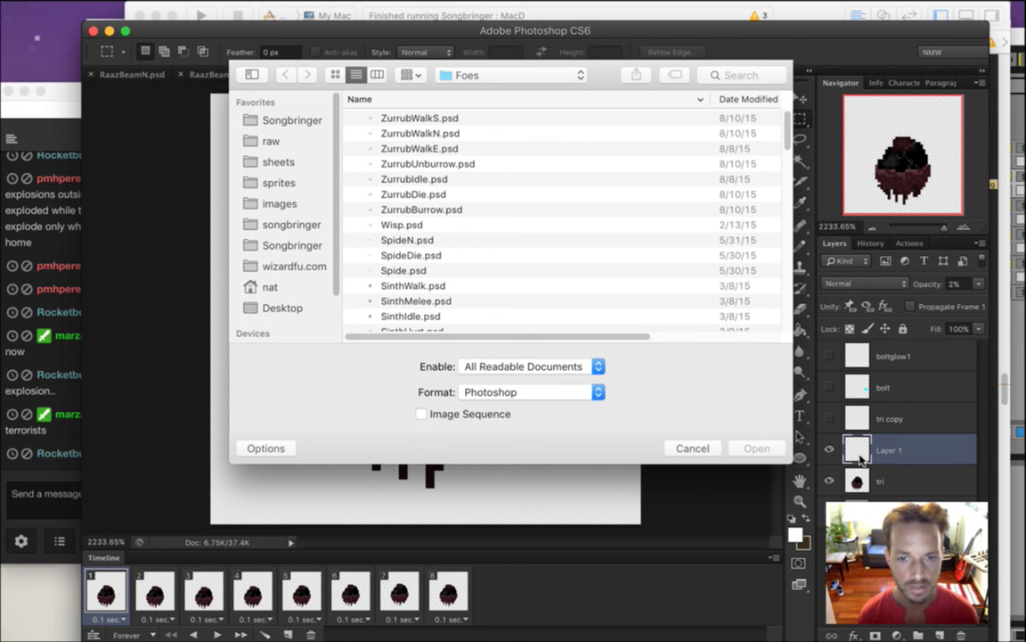
Browse to the Heroes folder inside the sheets folder
key(super+Up)
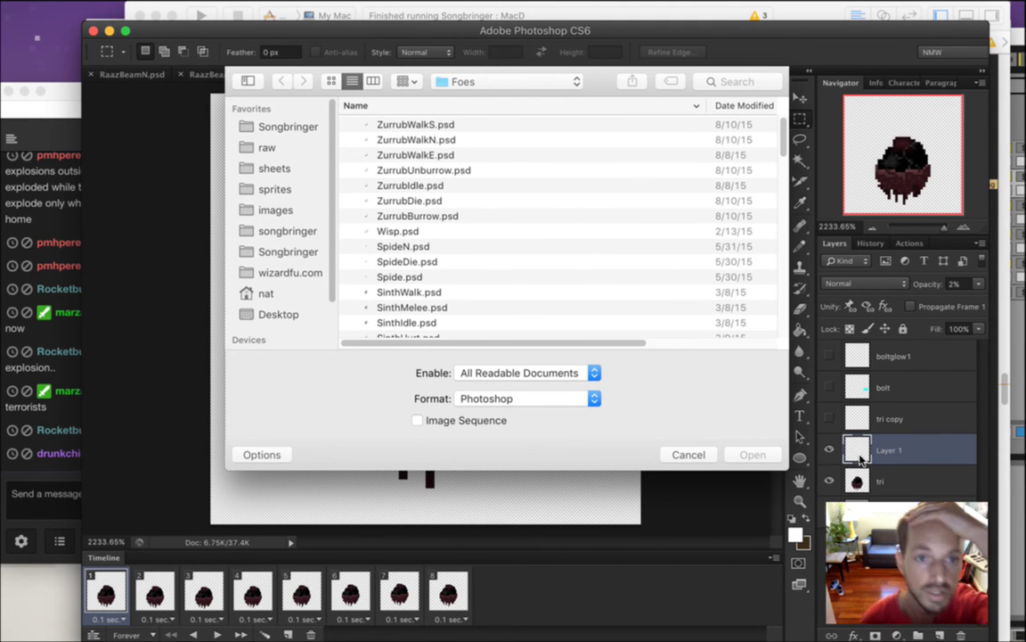
key(super+Up)
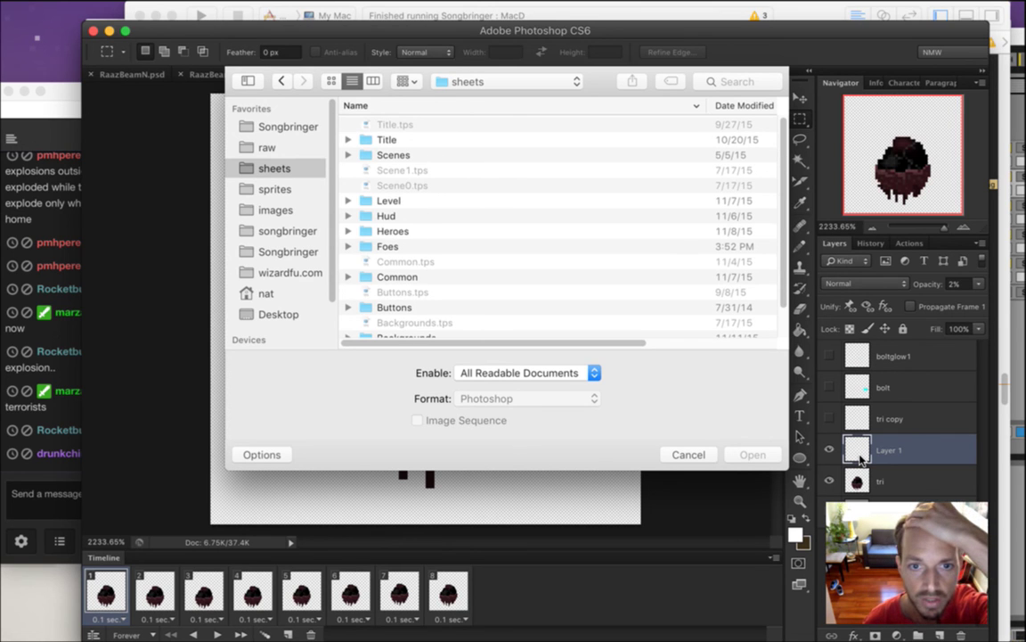
key(h)
key(super+Down)
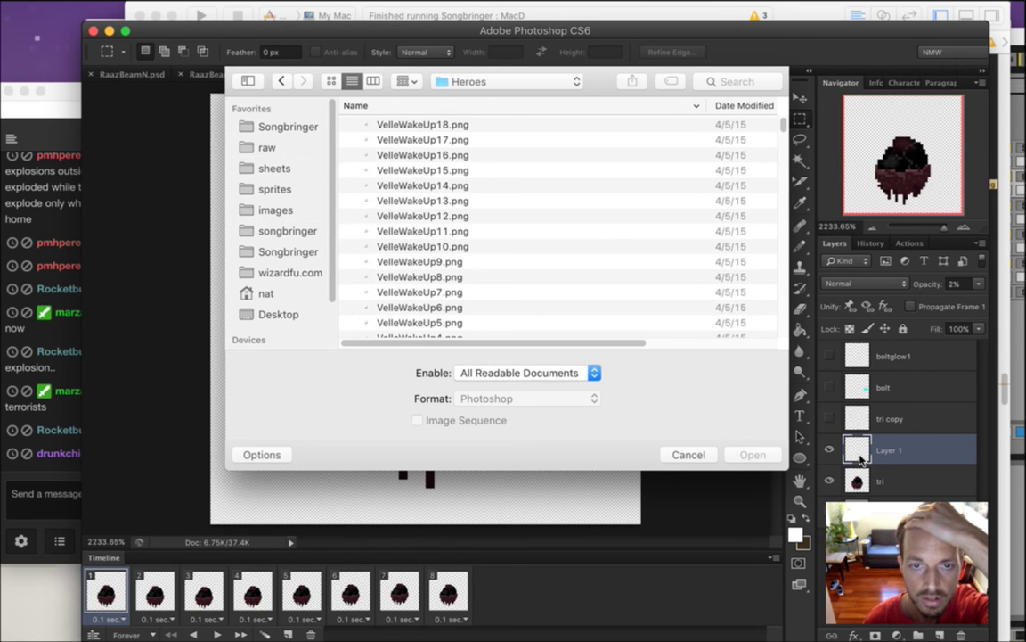
Browse to the Roq folder inside the sprites folder and look through its PSD files for the teleport animations
key(super+Up)
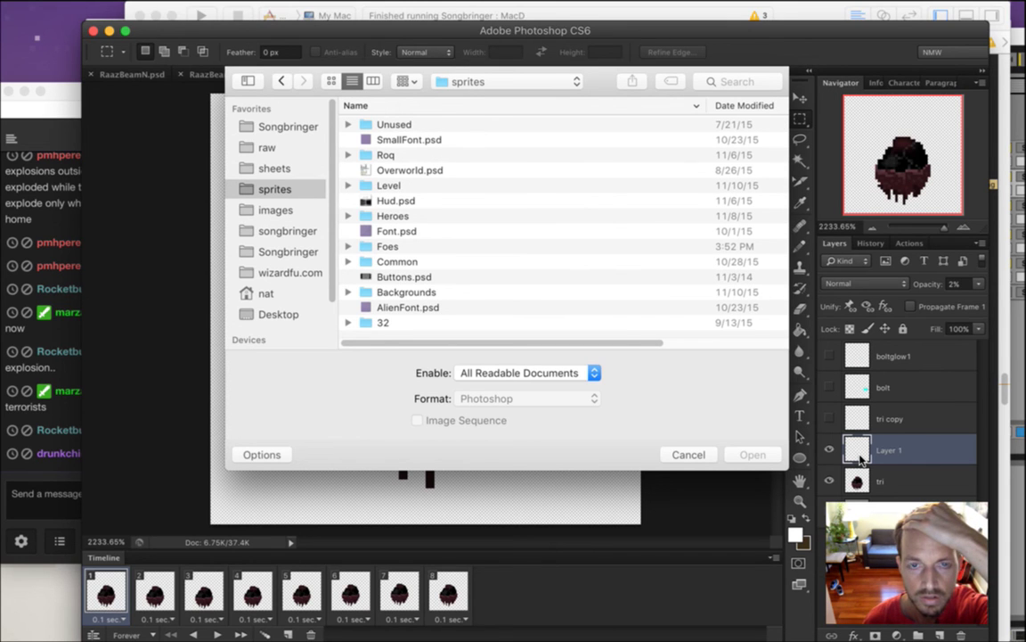
key(r)
key(super+Down)
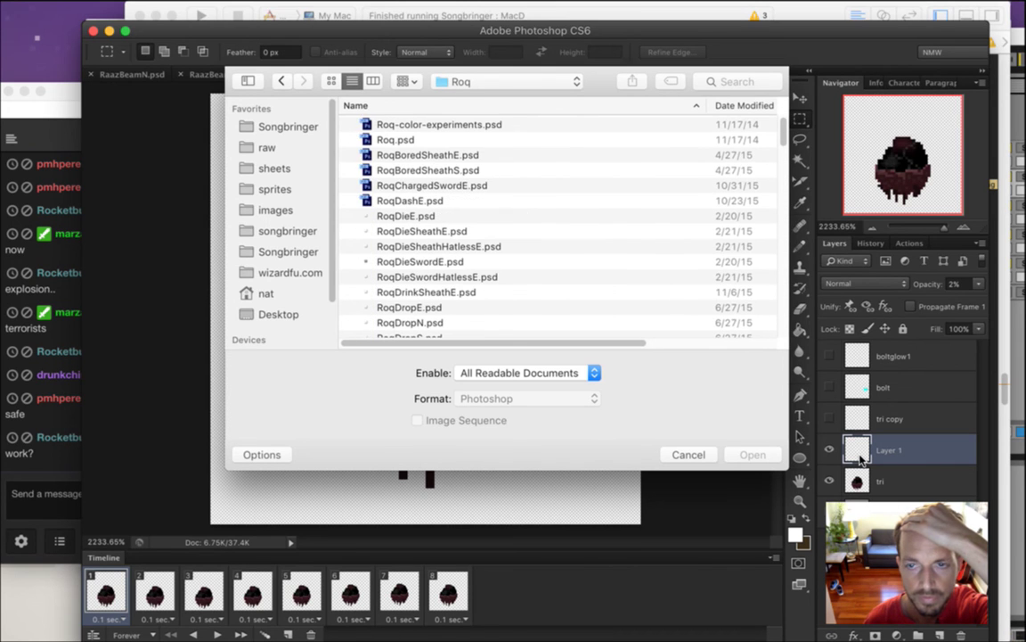
key(Page_Down)
key(Page_Down)
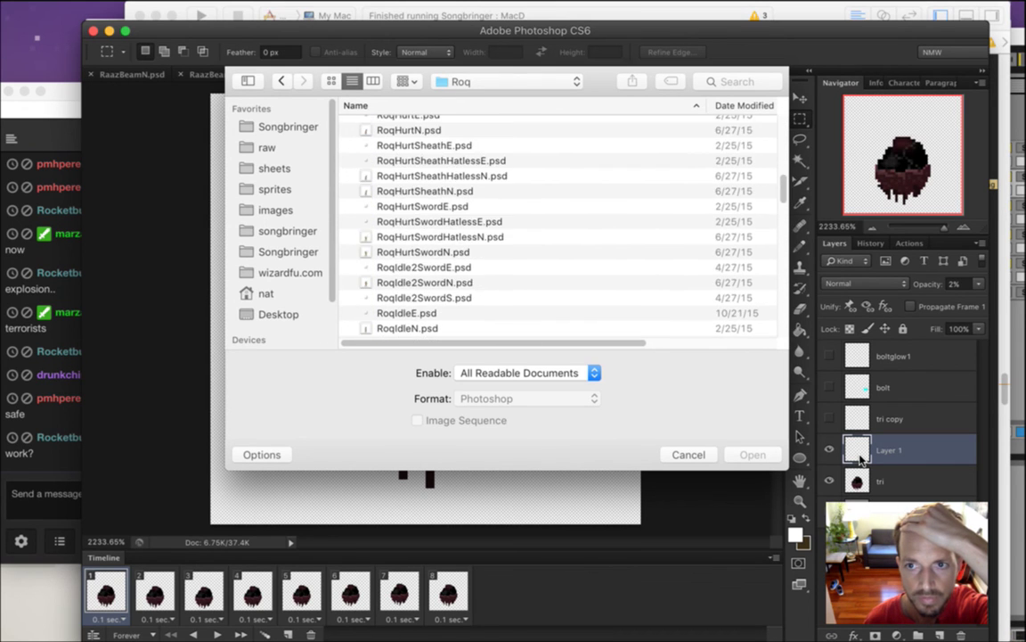
key(Page_Down)
key(Page_Down)
key(Page_Down)
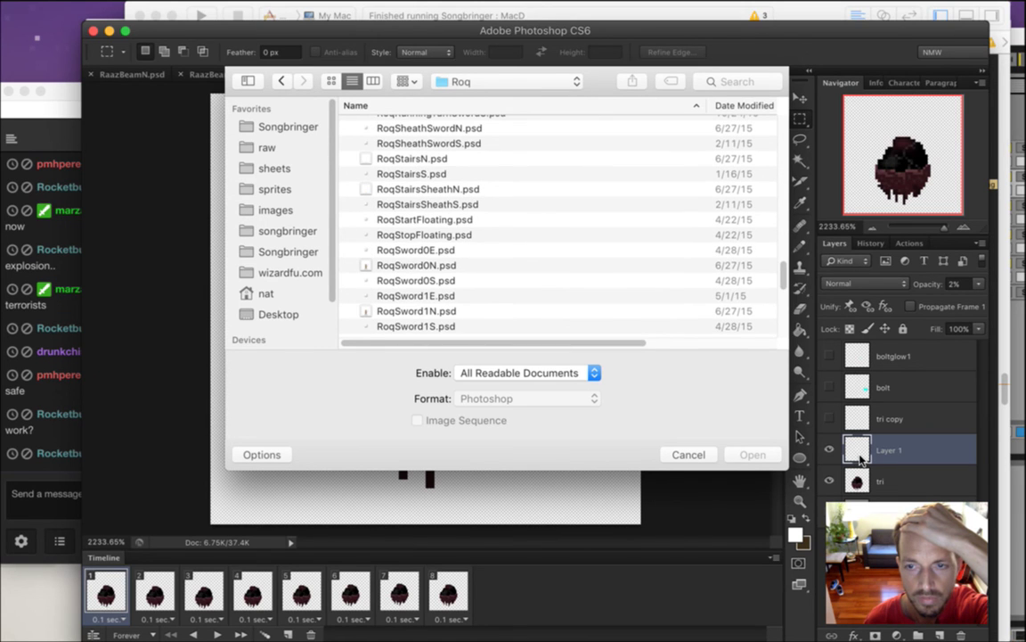
key(Page_Down)
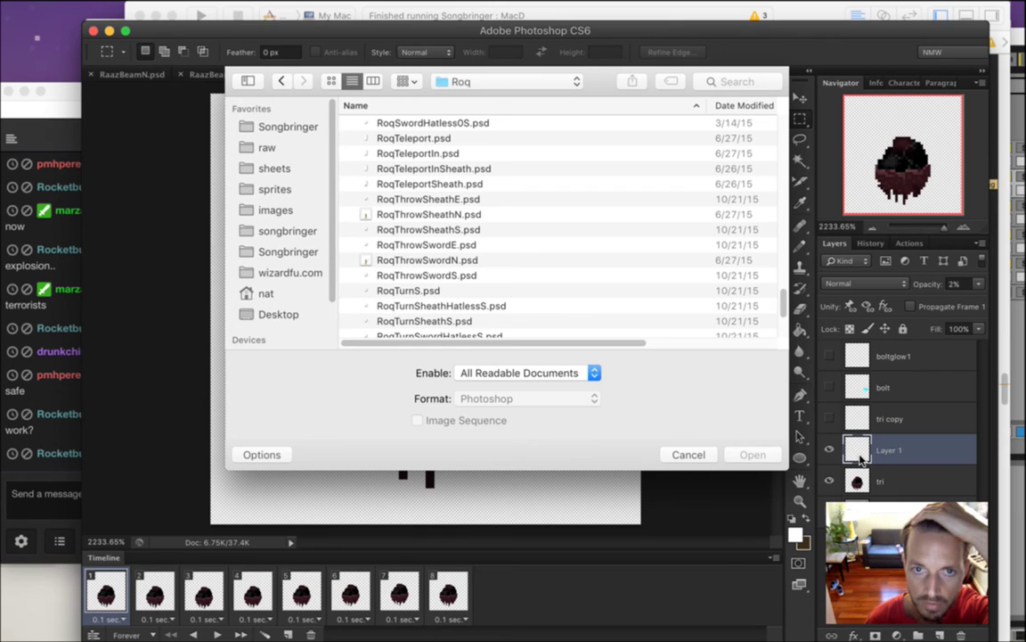
Open RoqTeleportSheath.psd from the Roq folder
text(roqt)
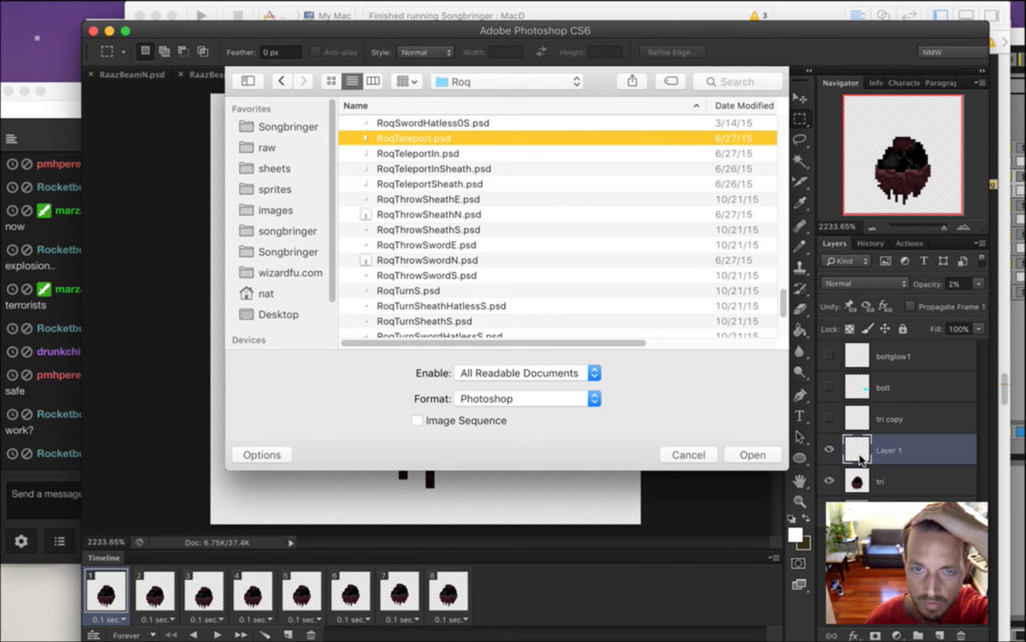
key(Down)
key(Down)
key(Down)
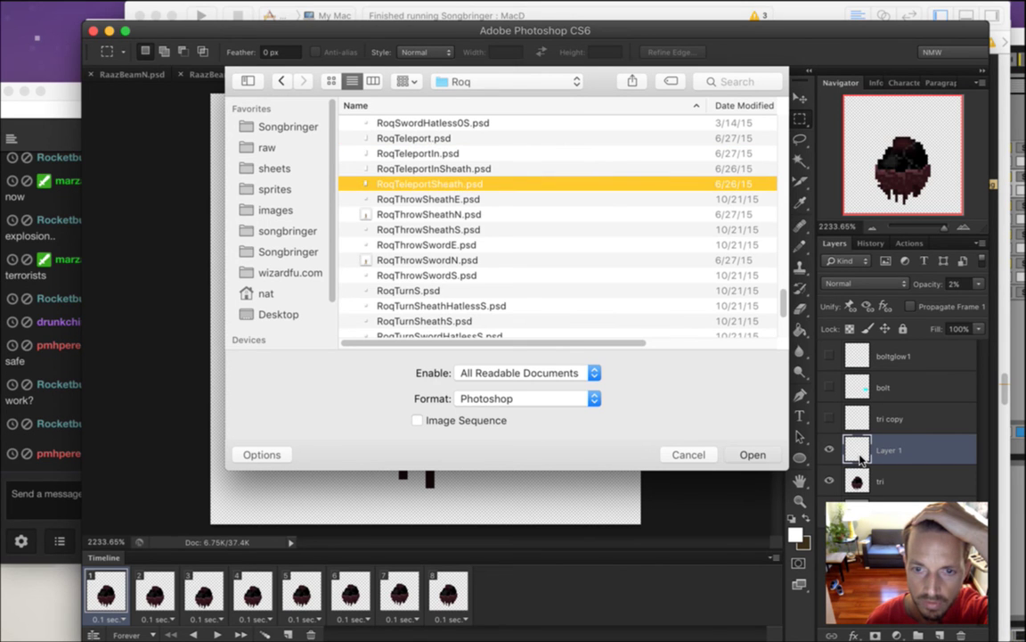
key(Return)
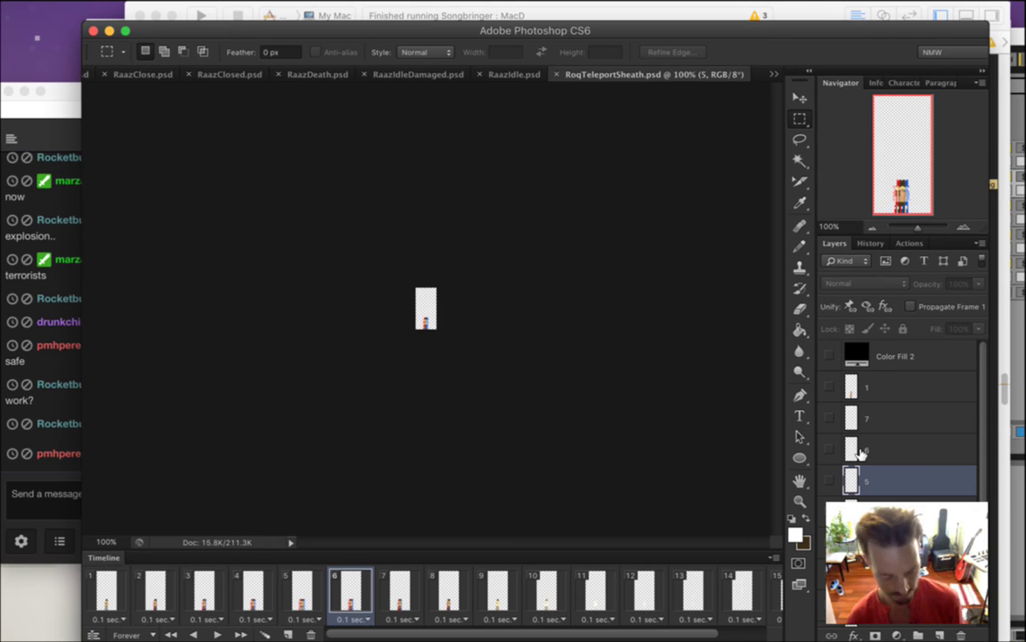
Preview the teleport animation and return to its first frame
key(space)
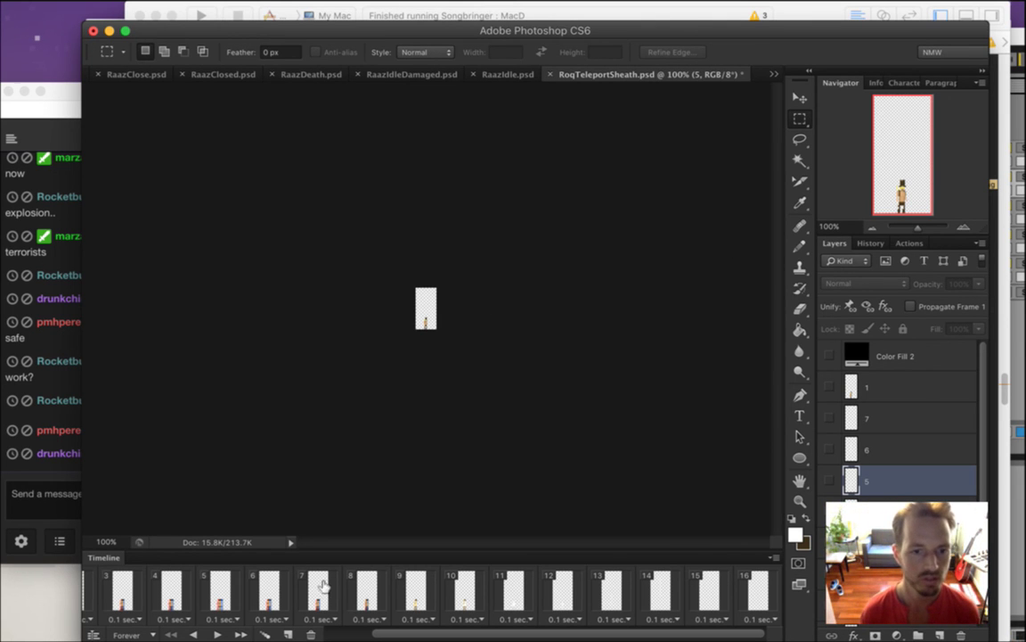
drag(410, 629, 361, 631)
click(135, 588)
click(106, 588)
Read the recent messages in the stream chat and return to Photoshop
click(33, 467)
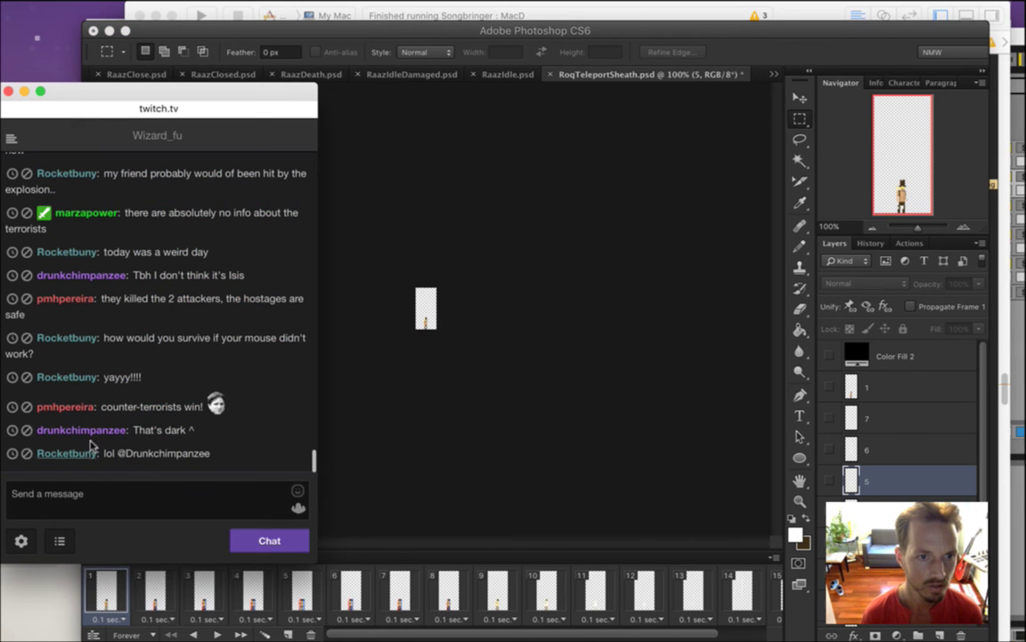
drag(116, 346, 282, 356)
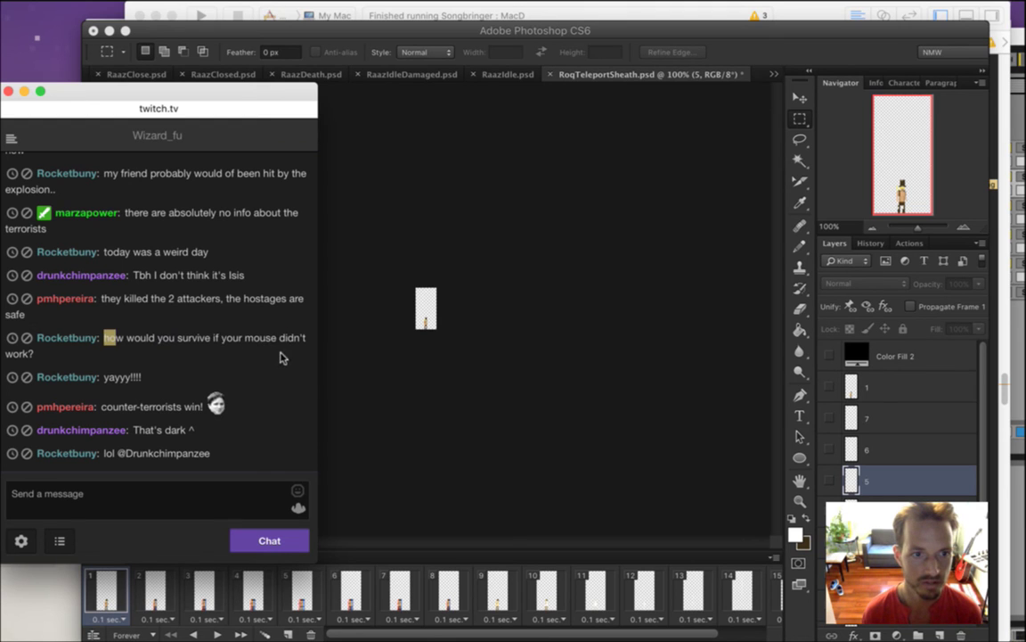
click(214, 321)
drag(129, 299, 188, 314)
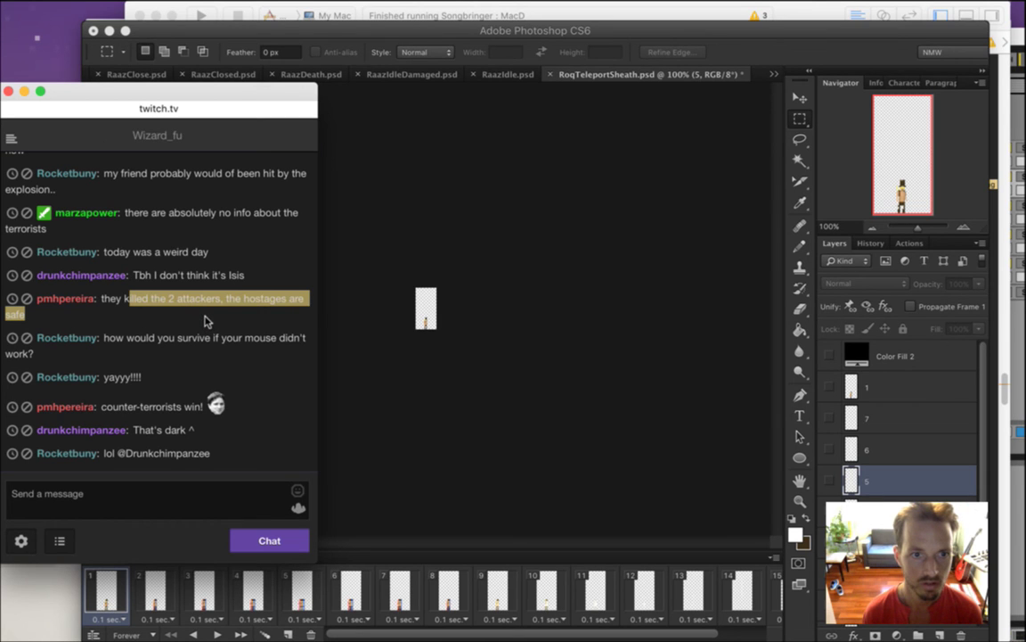
click(185, 285)
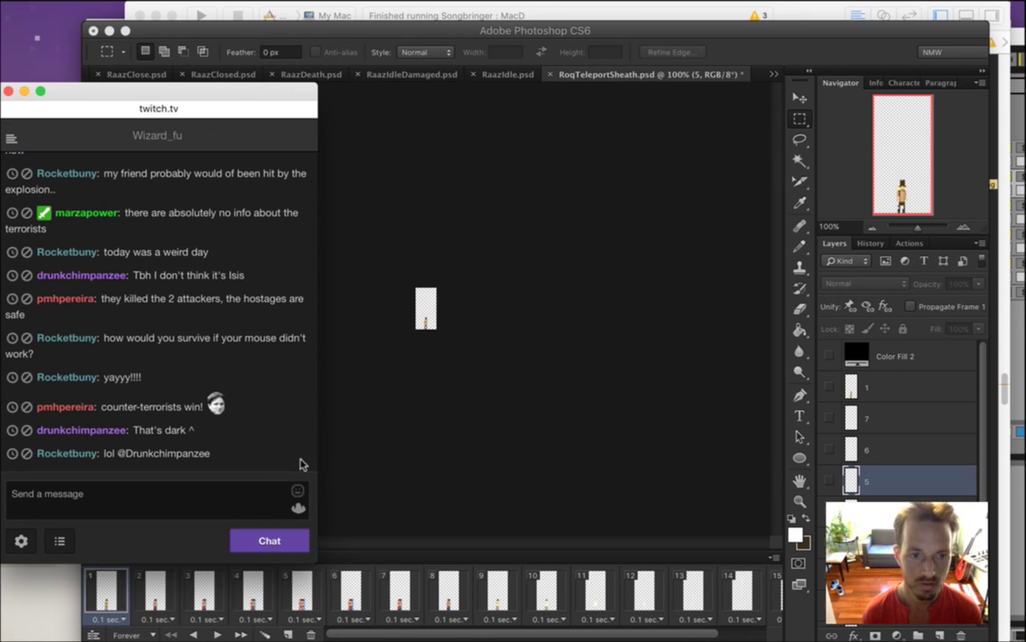
click(355, 458)
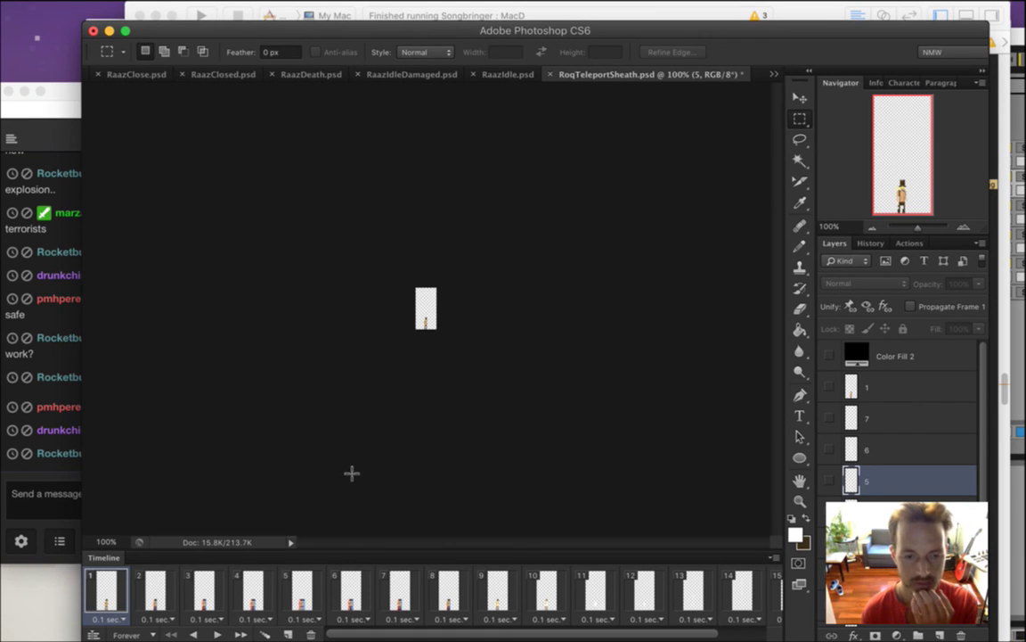
Select all 16 animation frames and show the gray background layer in them
drag(426, 307, 458, 348)
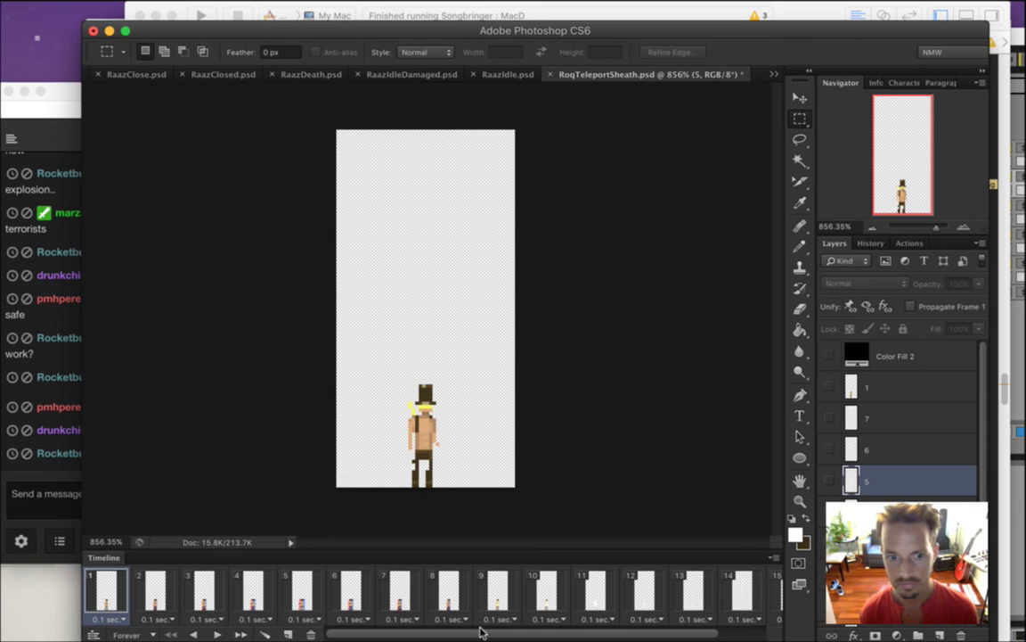
drag(500, 634, 644, 615)
shift+click(756, 588)
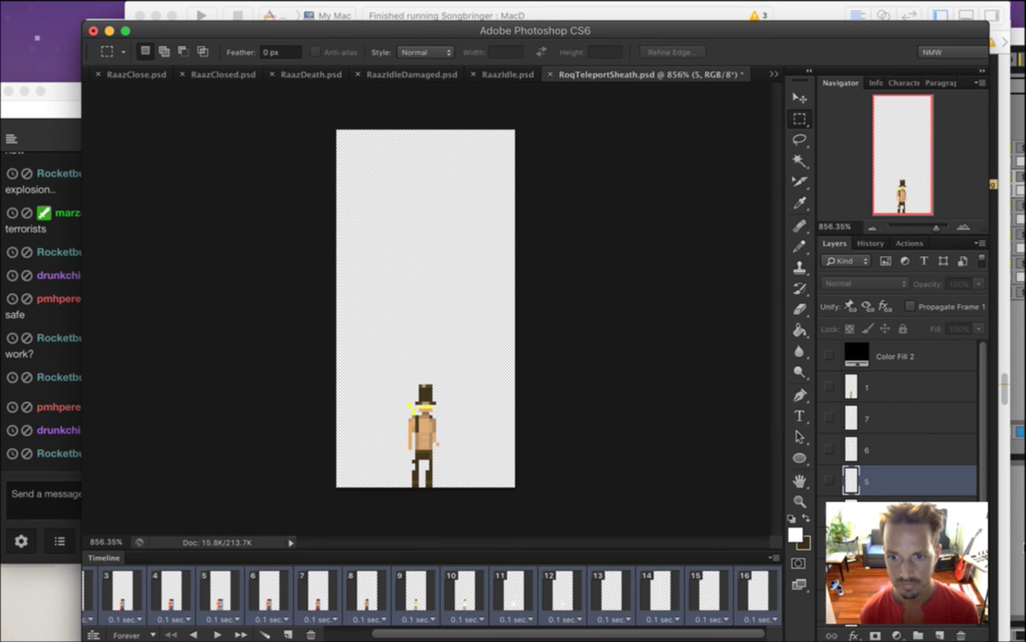
scroll(980, 481, down, 3)
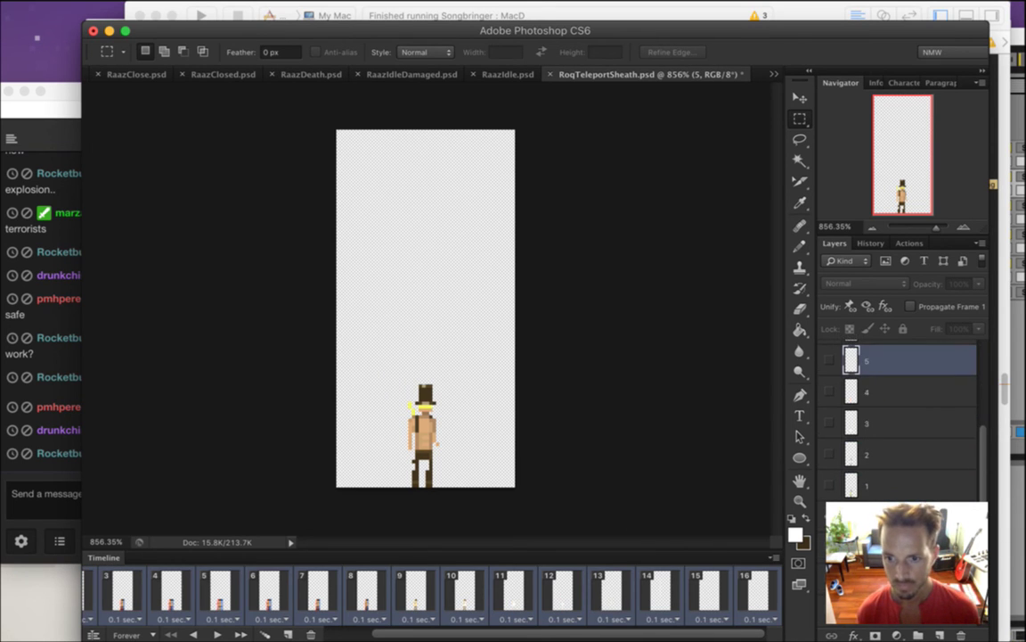
click(829, 517)
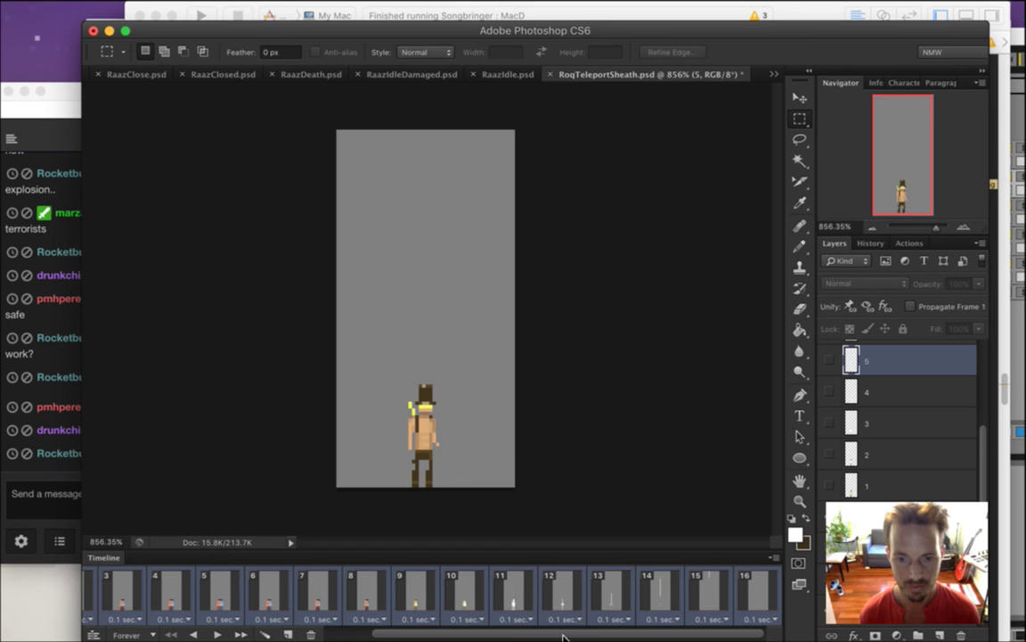
Play the teleport animation against the gray background, then stop the playback
drag(563, 636, 494, 638)
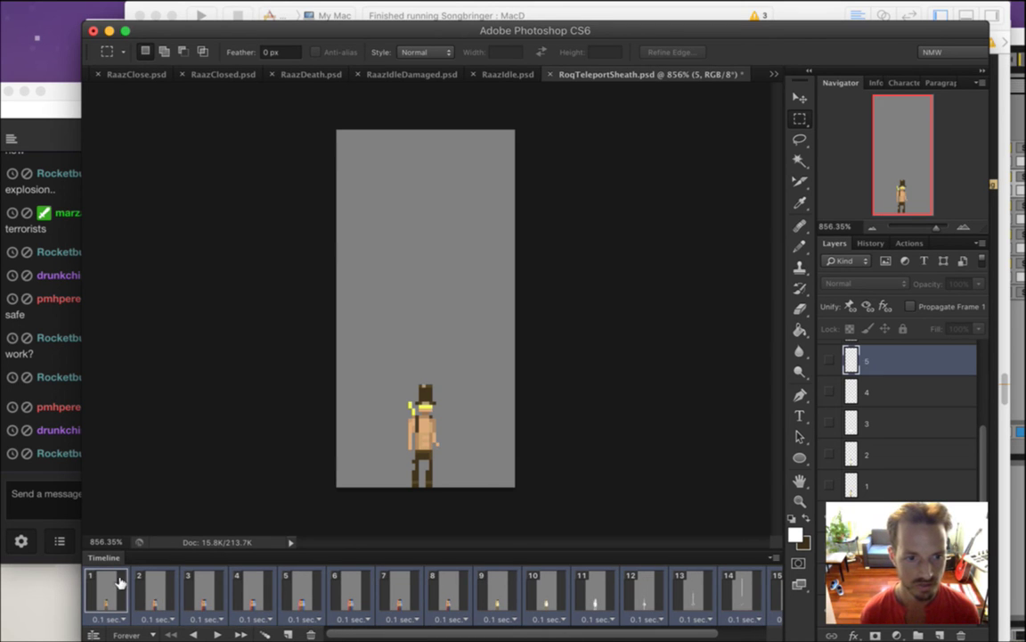
key(space)
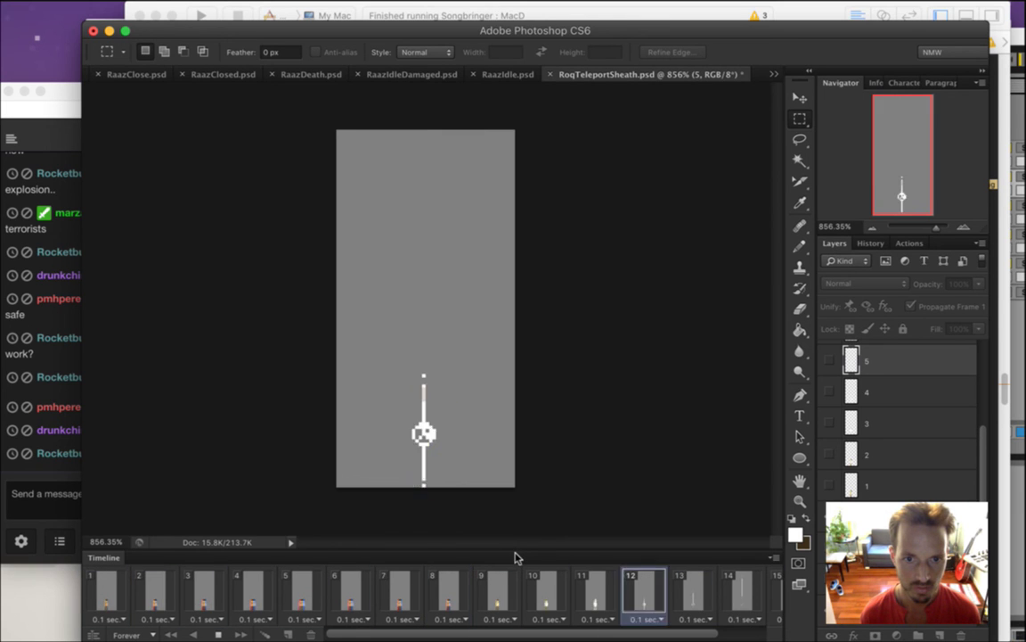
click(222, 635)
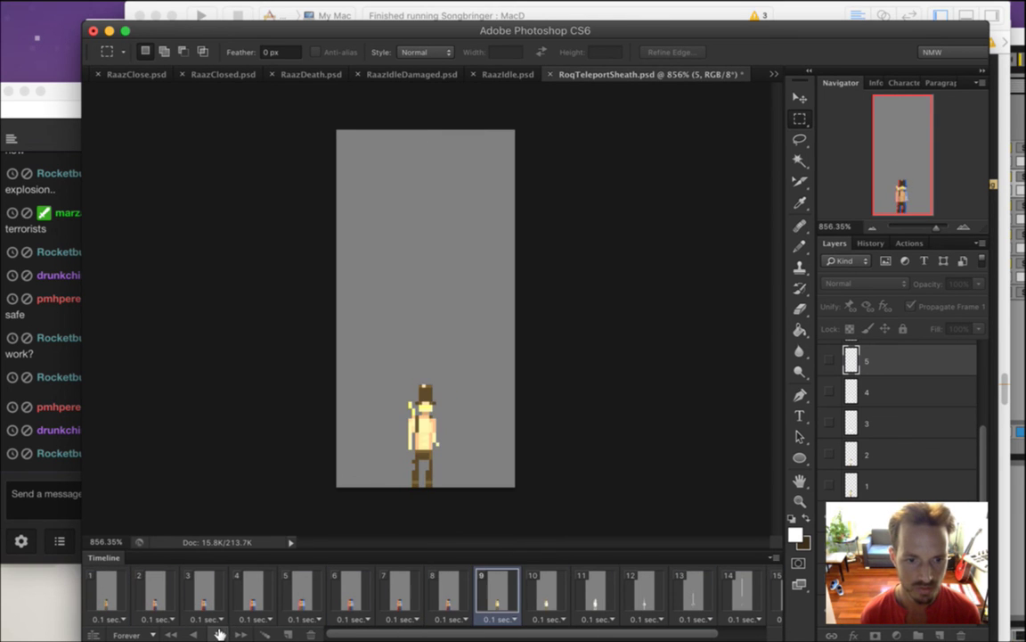
Check the stream chat, return to Photoshop and select the first frame of the teleport animation
click(43, 428)
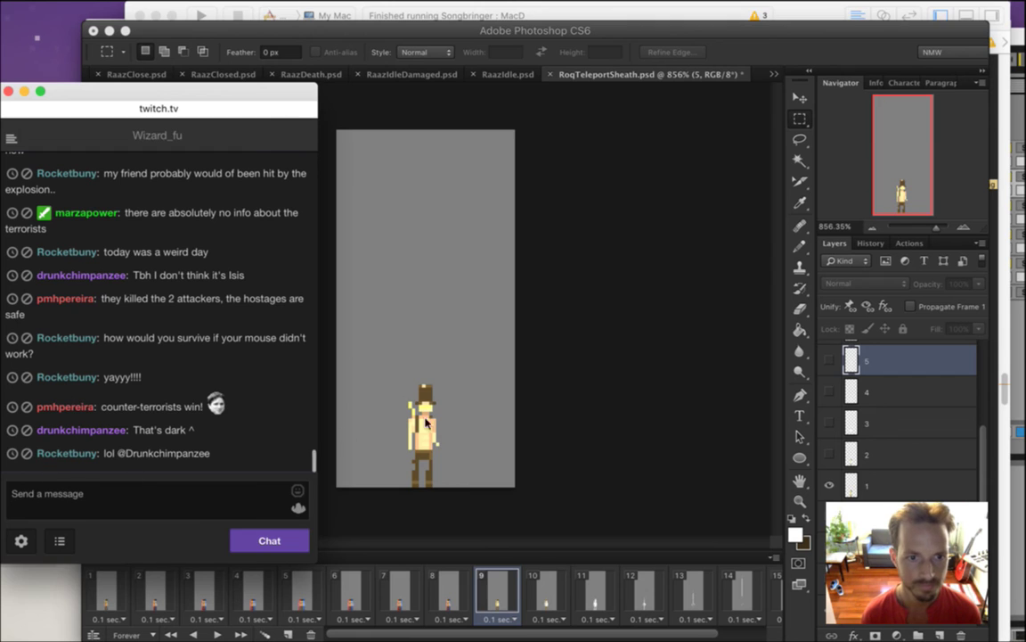
click(599, 430)
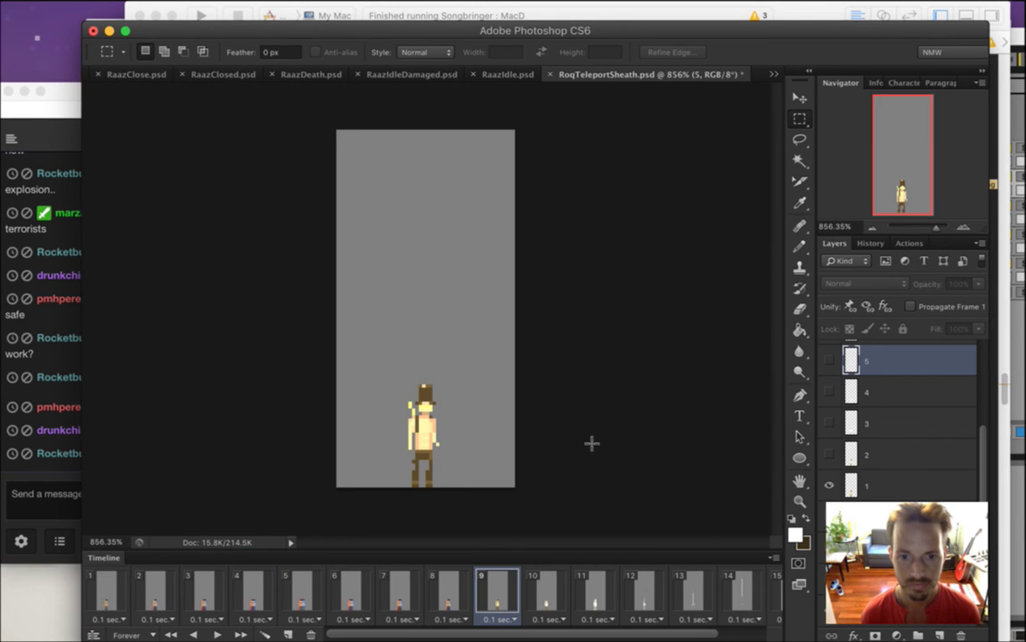
click(109, 593)
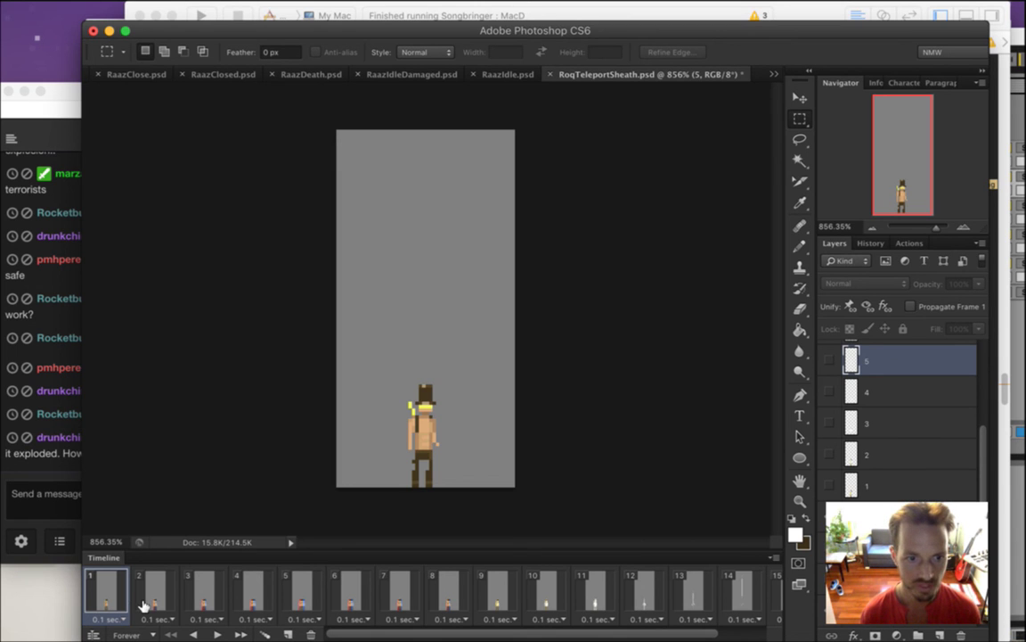
Step through frames 2 to 9 of the teleport animation to examine how Roq's sprite splits into colors
click(147, 588)
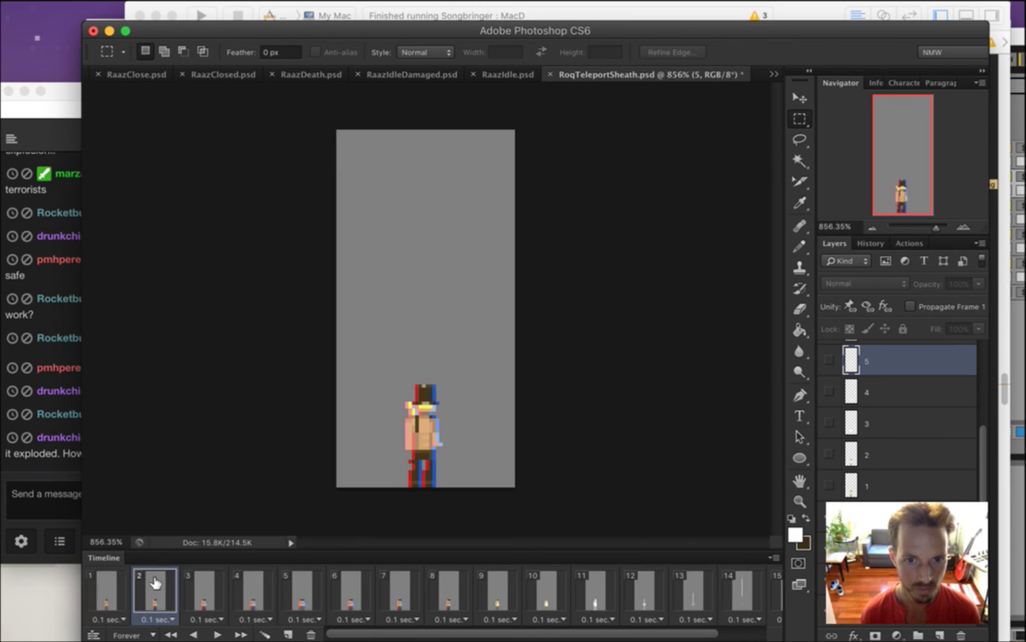
click(202, 588)
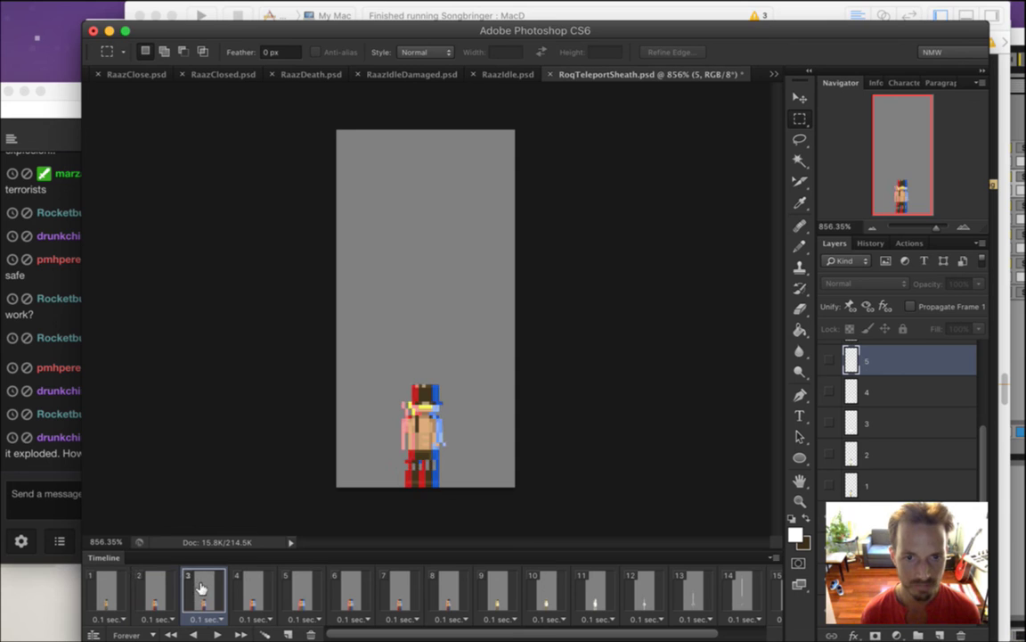
click(253, 590)
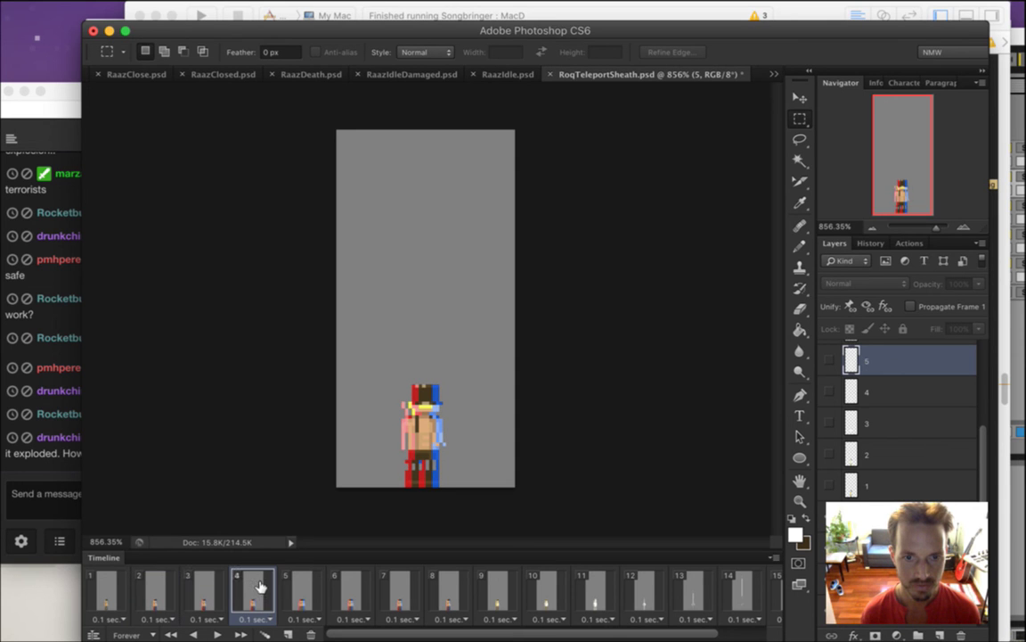
click(305, 586)
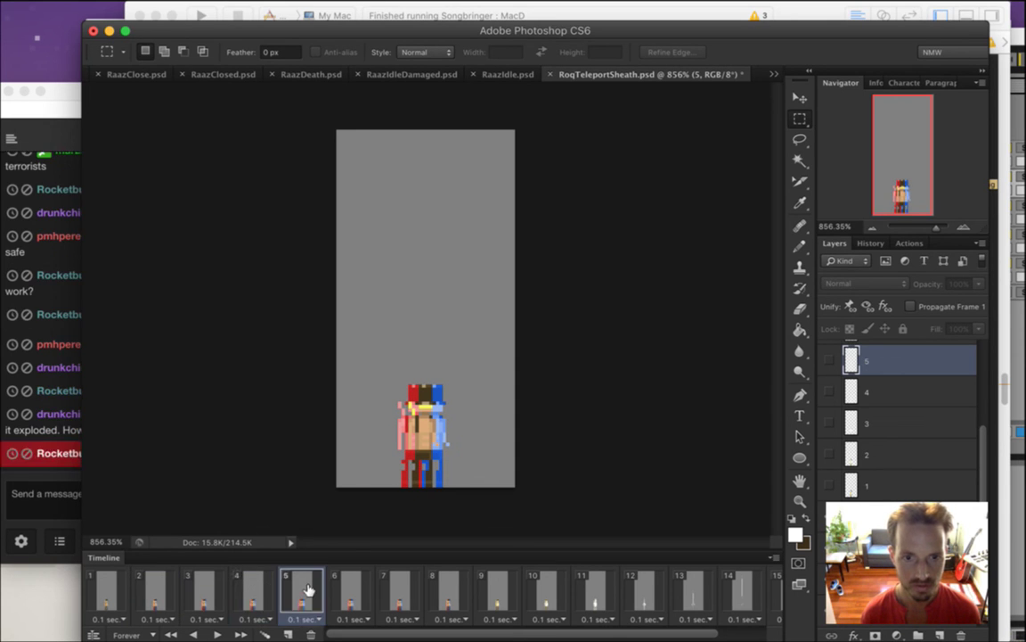
click(355, 590)
click(405, 590)
click(451, 591)
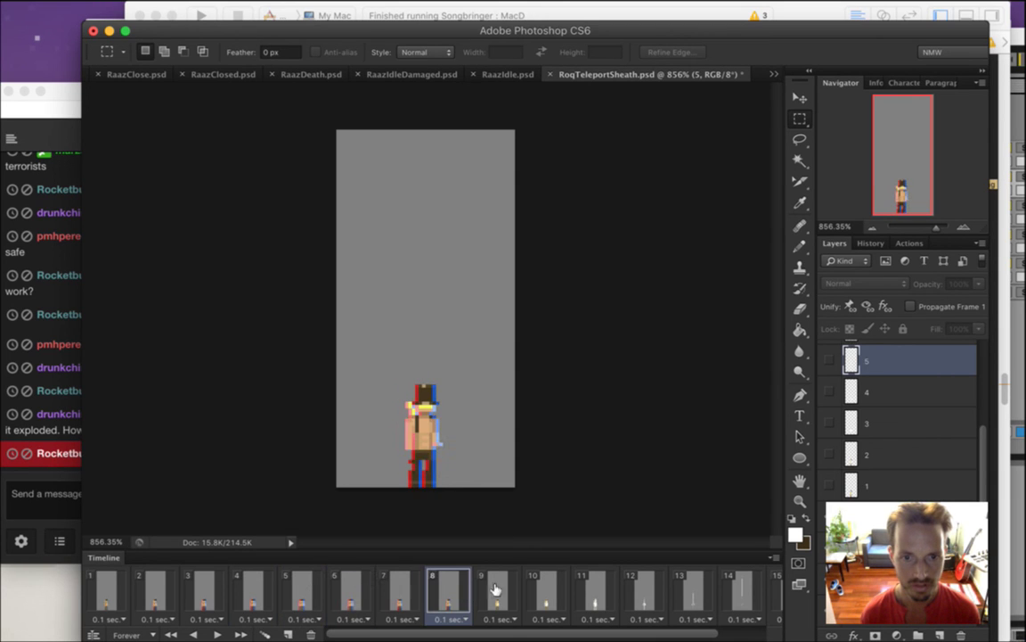
click(497, 590)
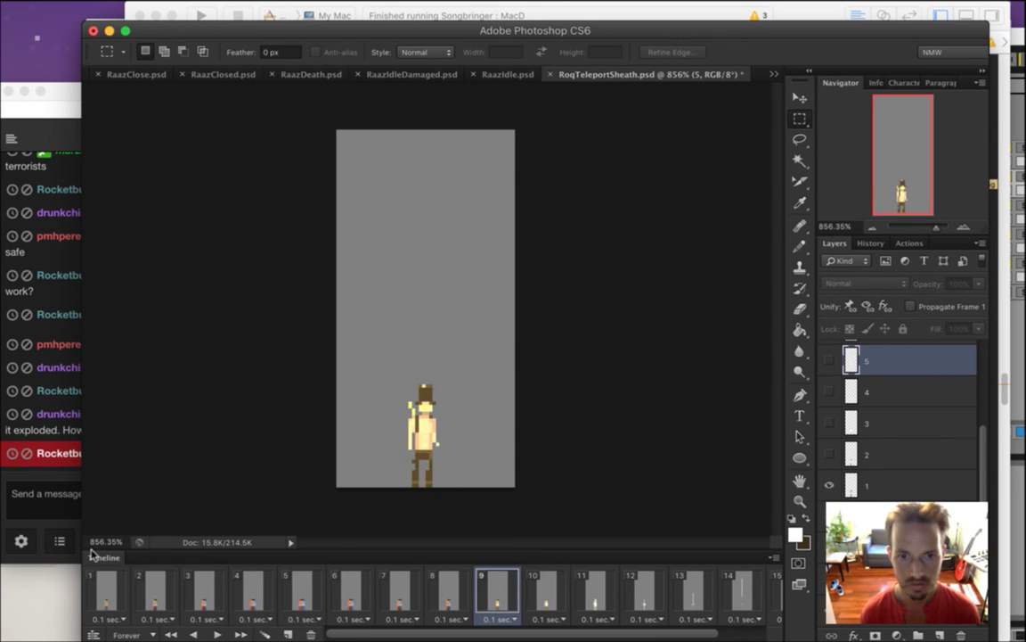
Read the newest messages in the stream chat and return to Photoshop
click(54, 435)
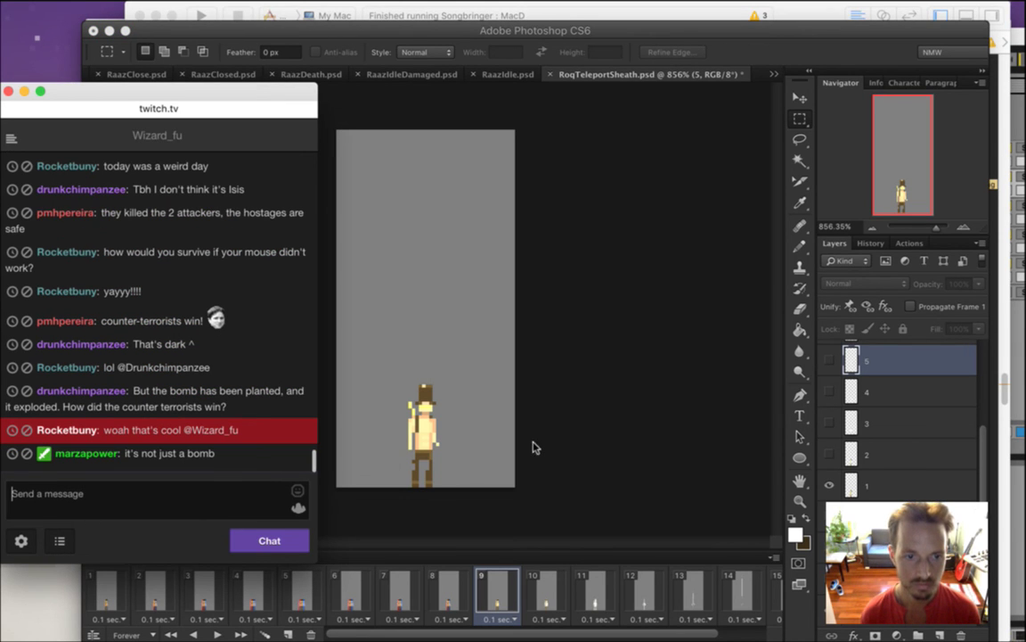
drag(124, 432, 166, 431)
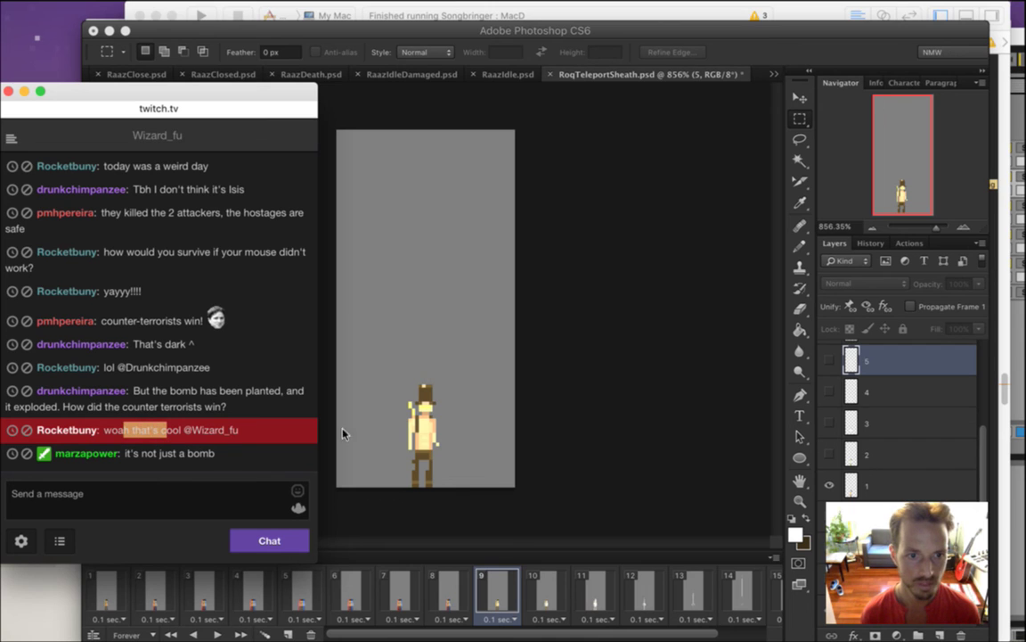
click(605, 456)
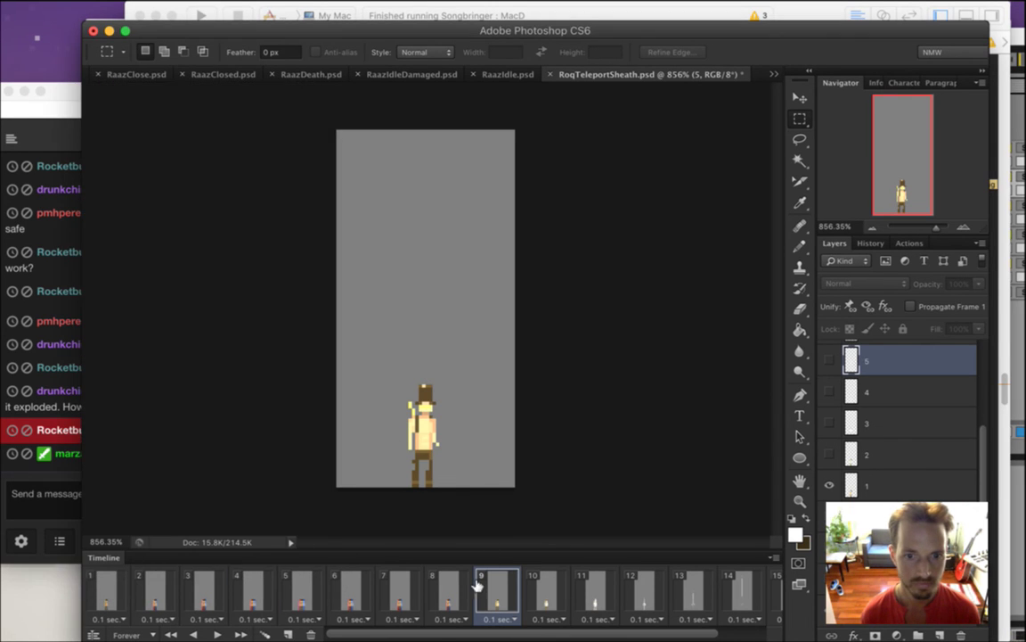
Step through the rest of the teleport animation from frame 8 to frame 16 to examine the fade and beam
click(547, 595)
click(450, 588)
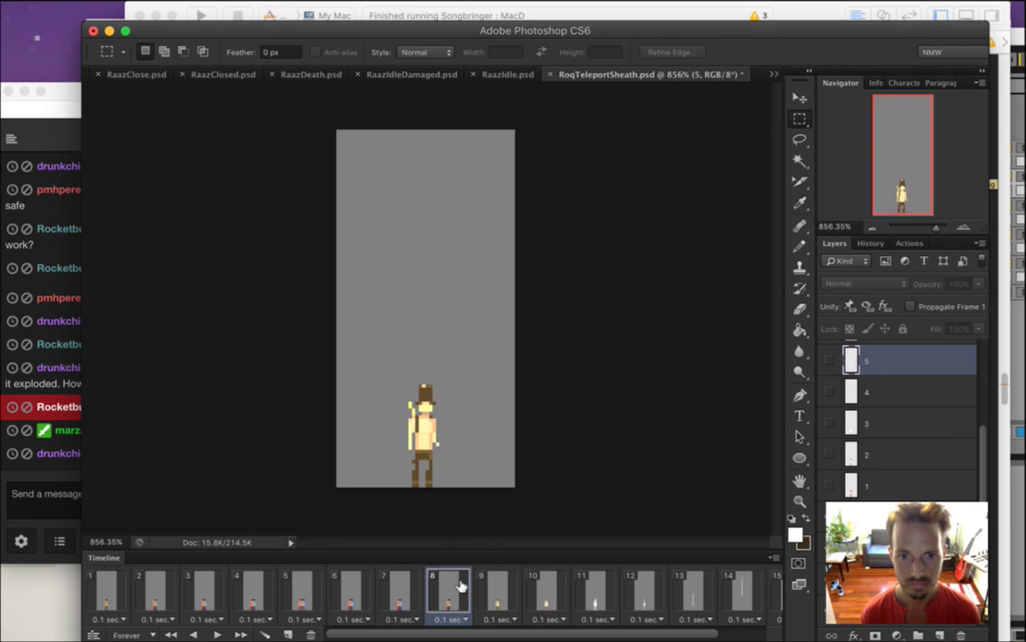
click(499, 583)
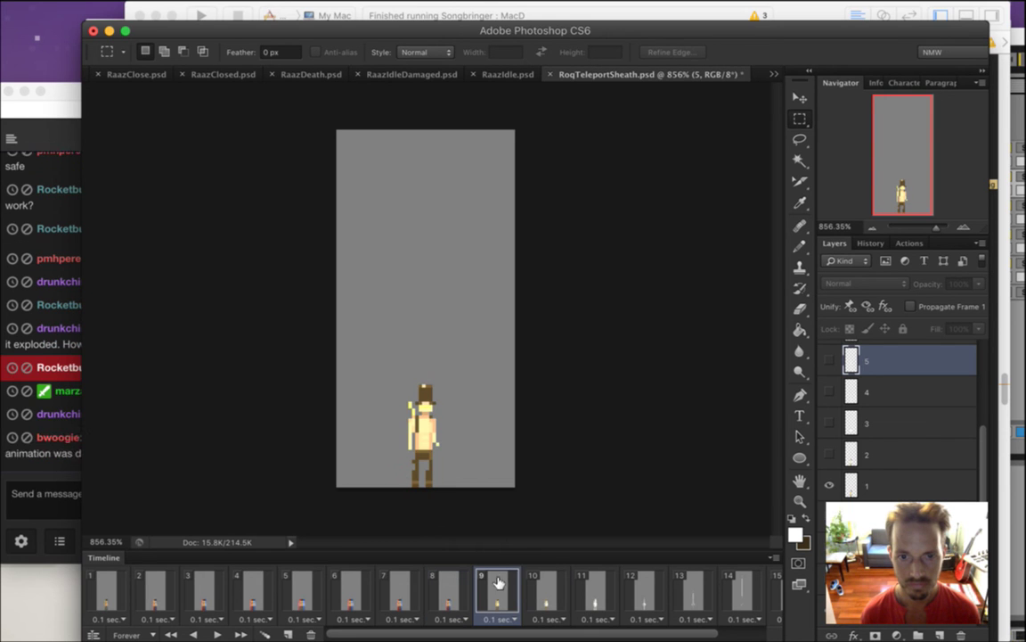
click(545, 588)
click(594, 588)
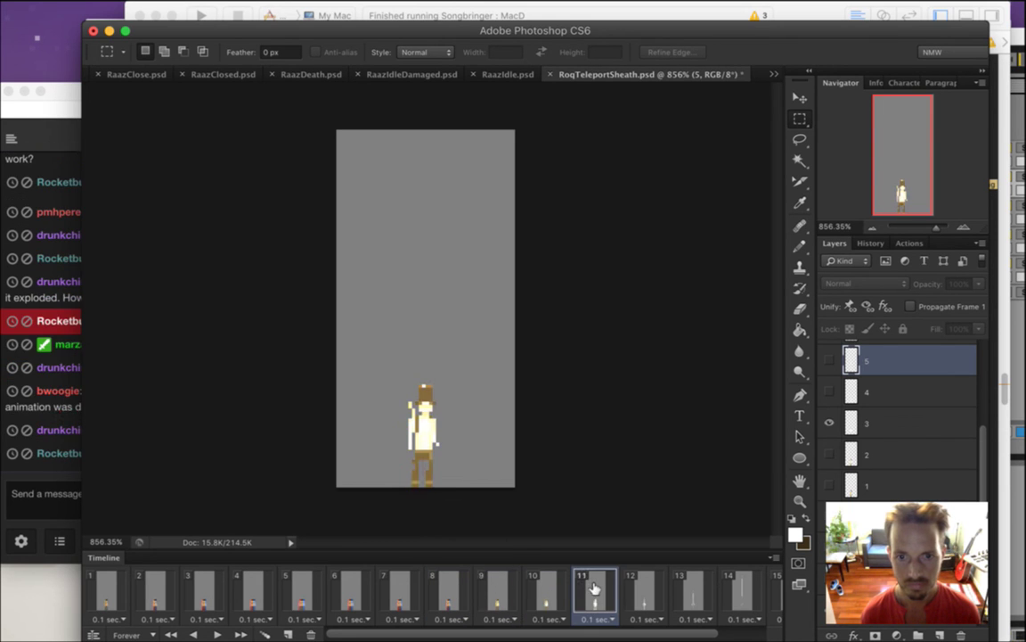
click(657, 588)
click(699, 590)
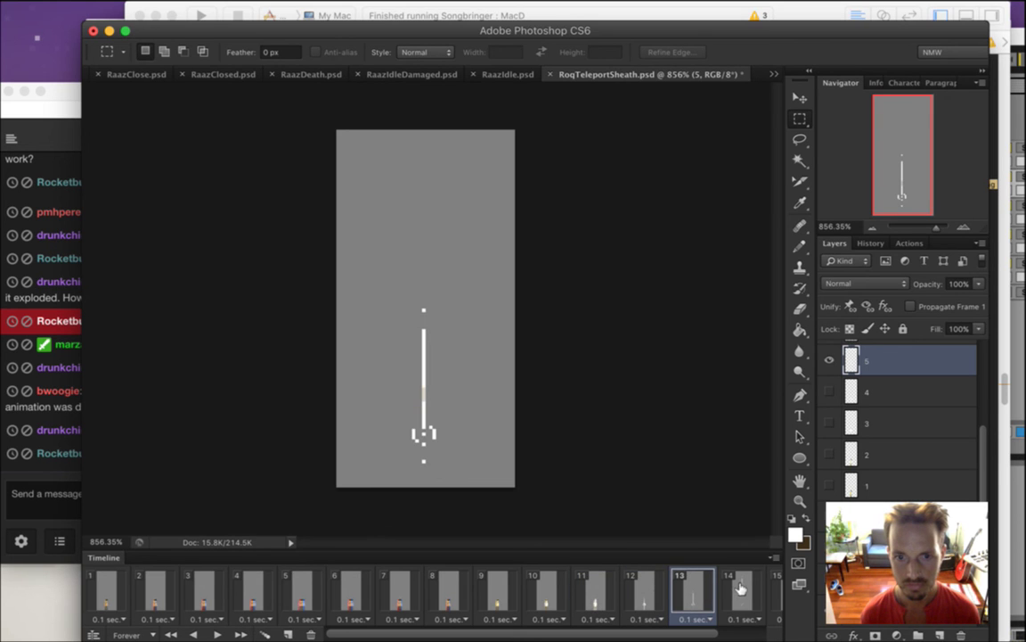
click(739, 588)
click(739, 592)
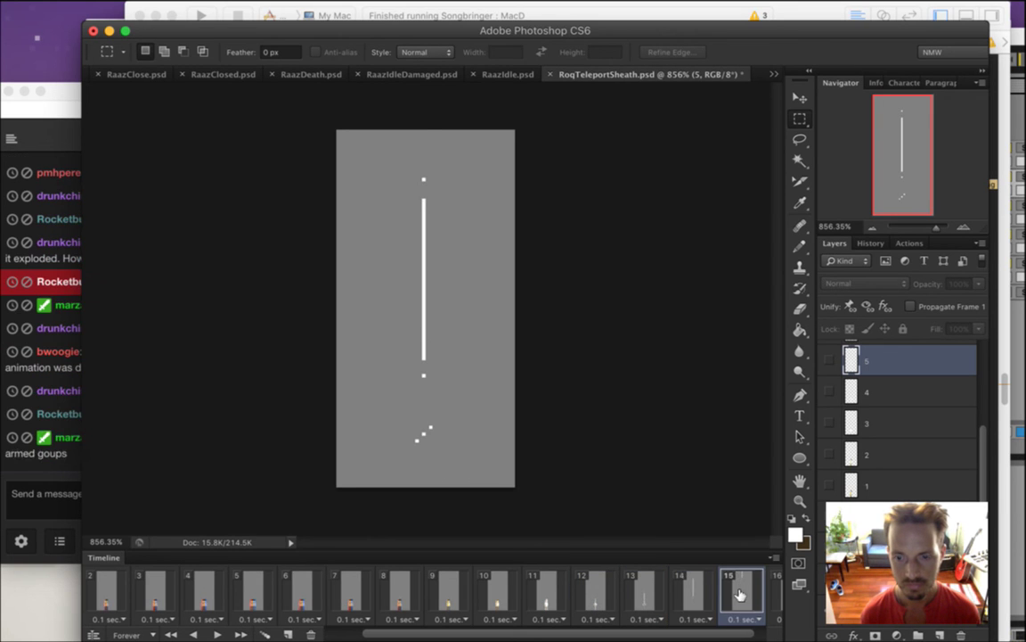
drag(717, 638, 659, 631)
click(748, 604)
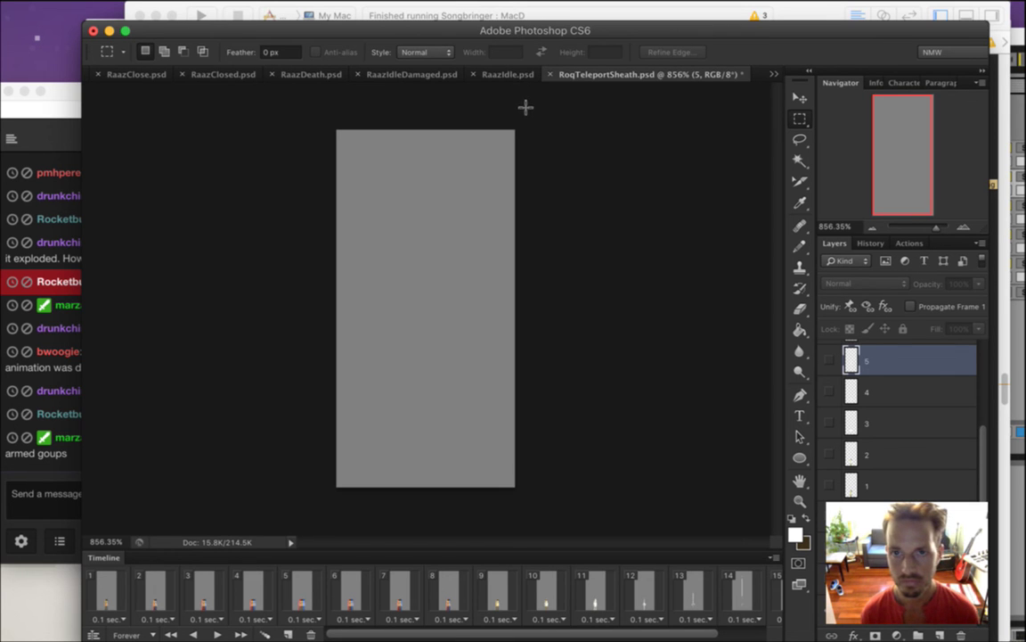
Save the RaazIdle.psd document under the new name RaazTeleportIn.psd in the Foes folder
click(508, 75)
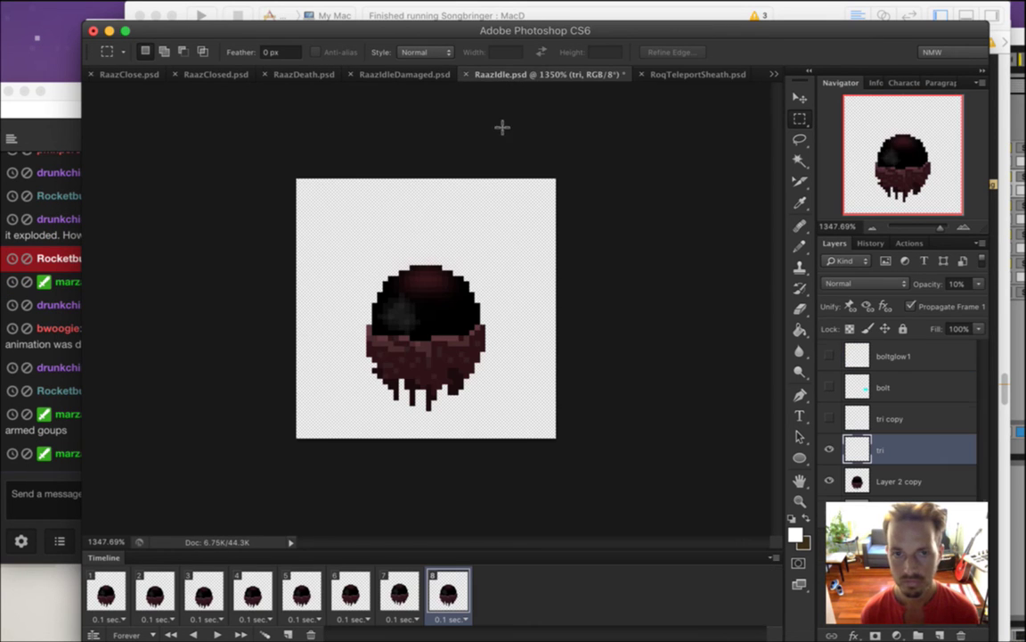
click(696, 77)
click(502, 74)
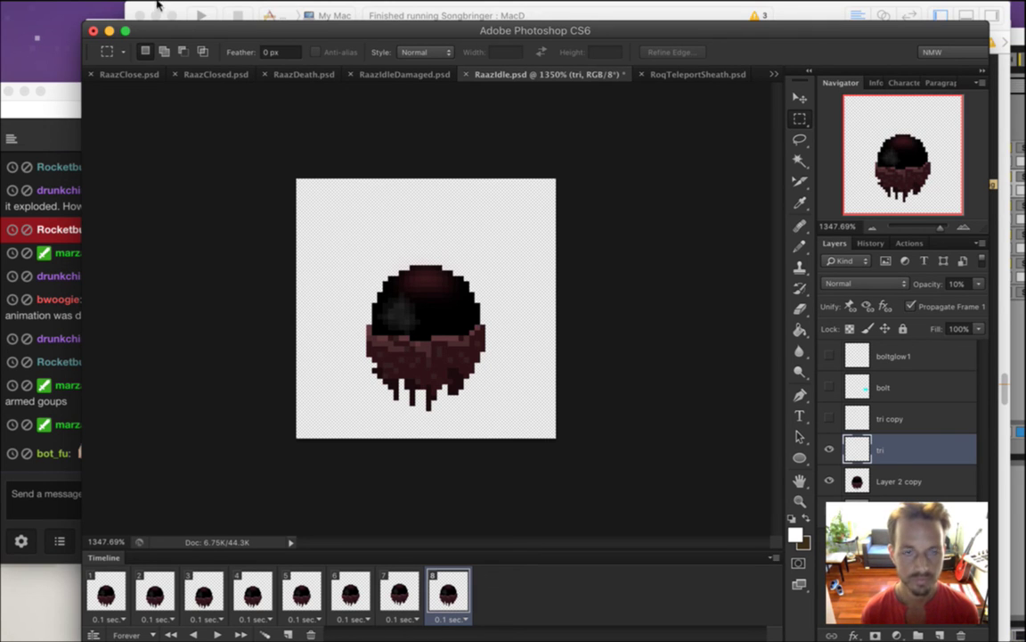
click(126, 9)
click(143, 198)
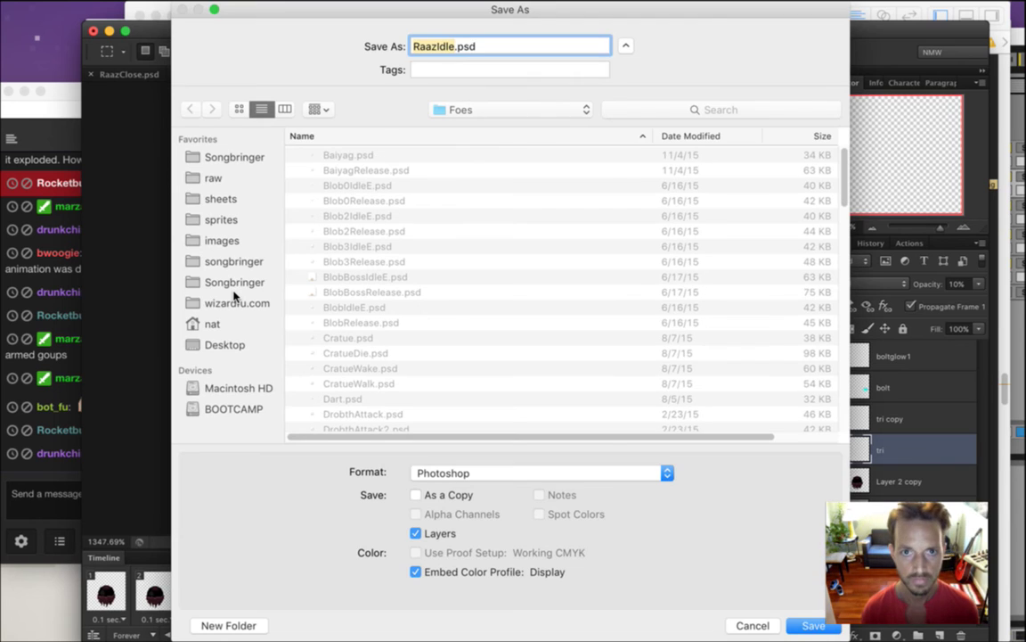
key(Right)
key(BackSpace)
key(BackSpace)
key(BackSpace)
key(BackSpace)
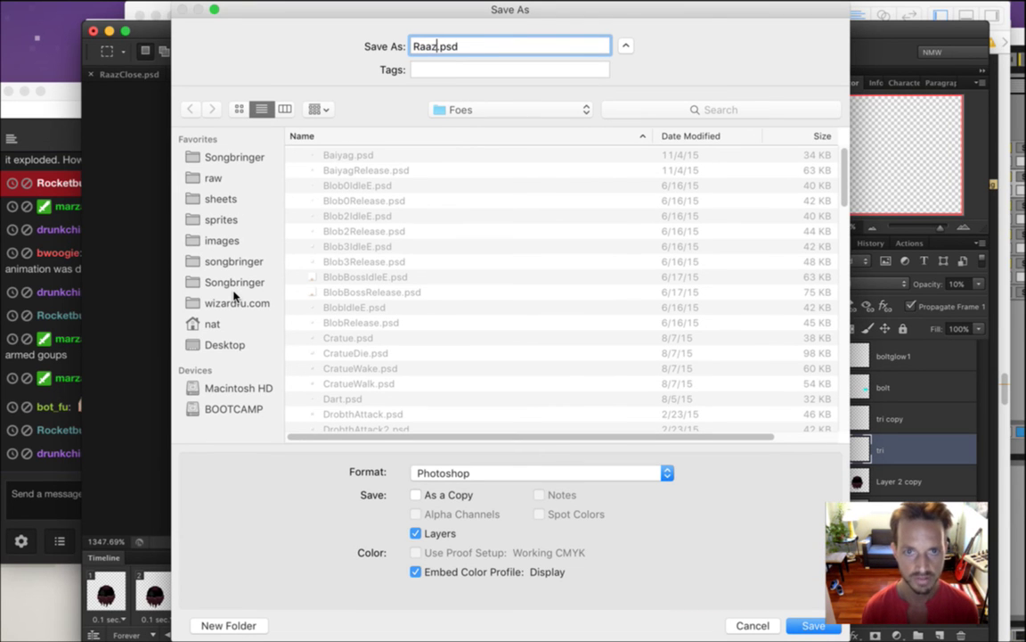
text(Teleport)
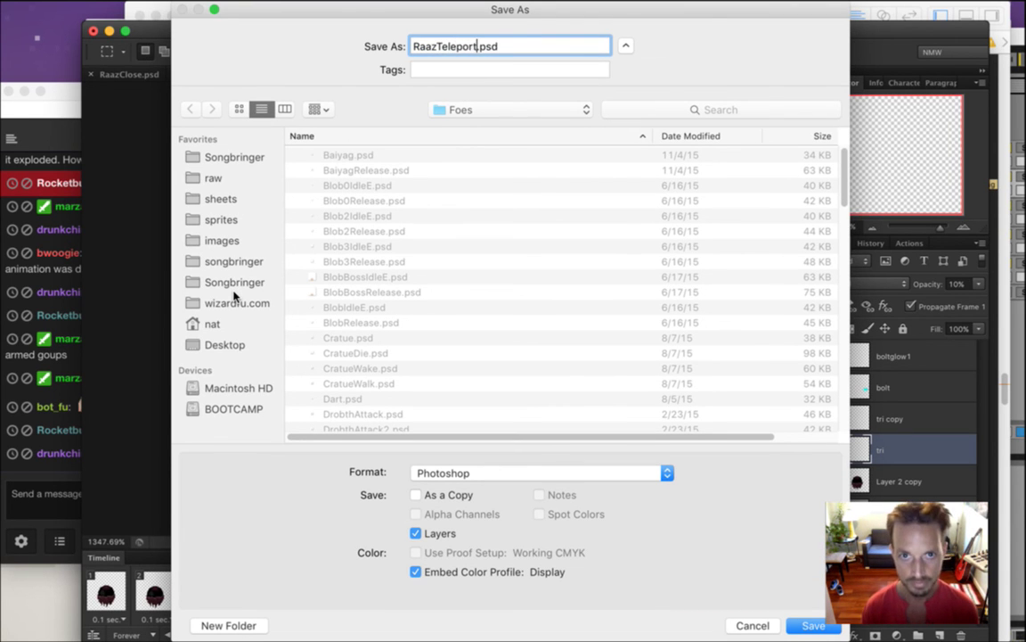
text(In)
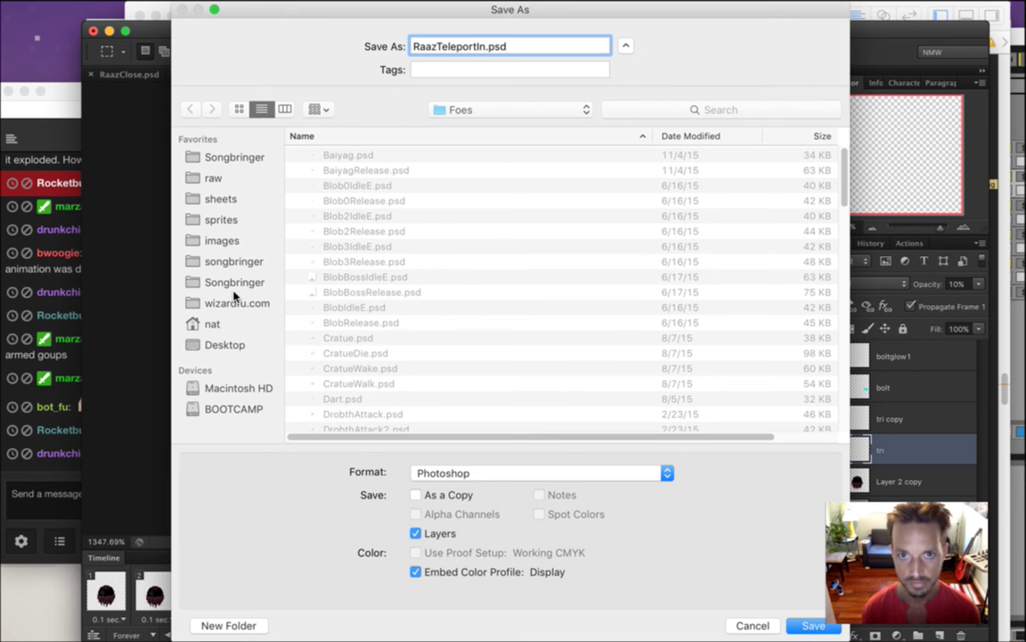
key(Return)
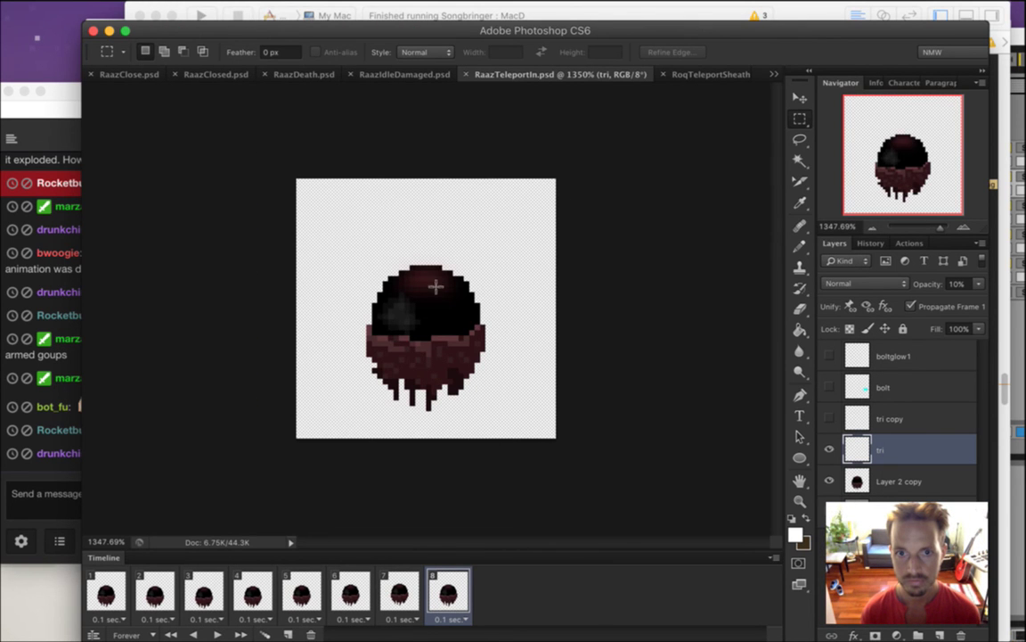
Switch to the stream chat and read the message about the teleport animation
click(42, 434)
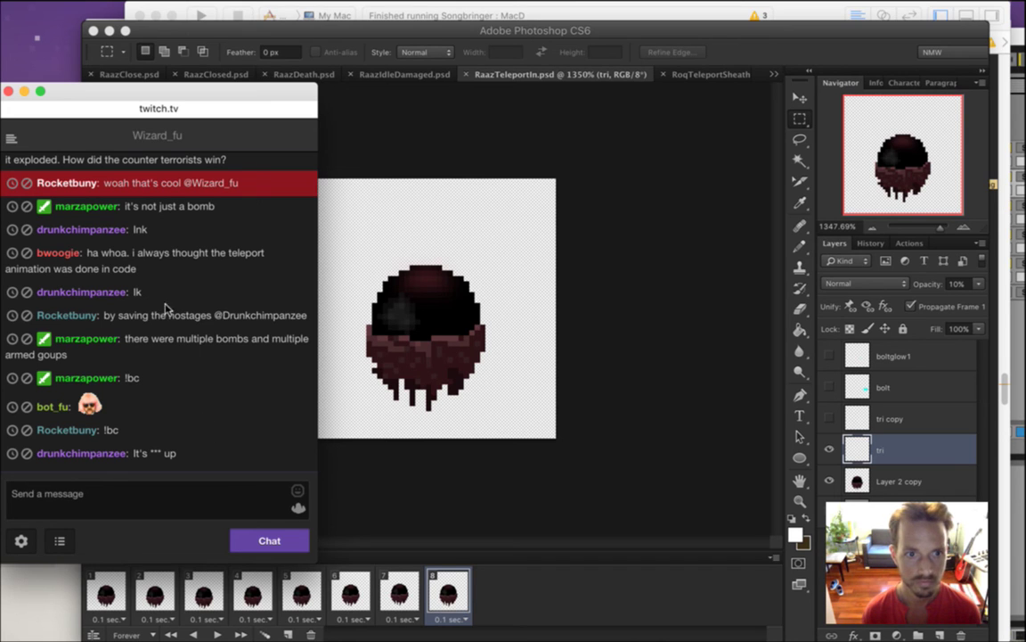
drag(100, 261, 160, 271)
click(162, 271)
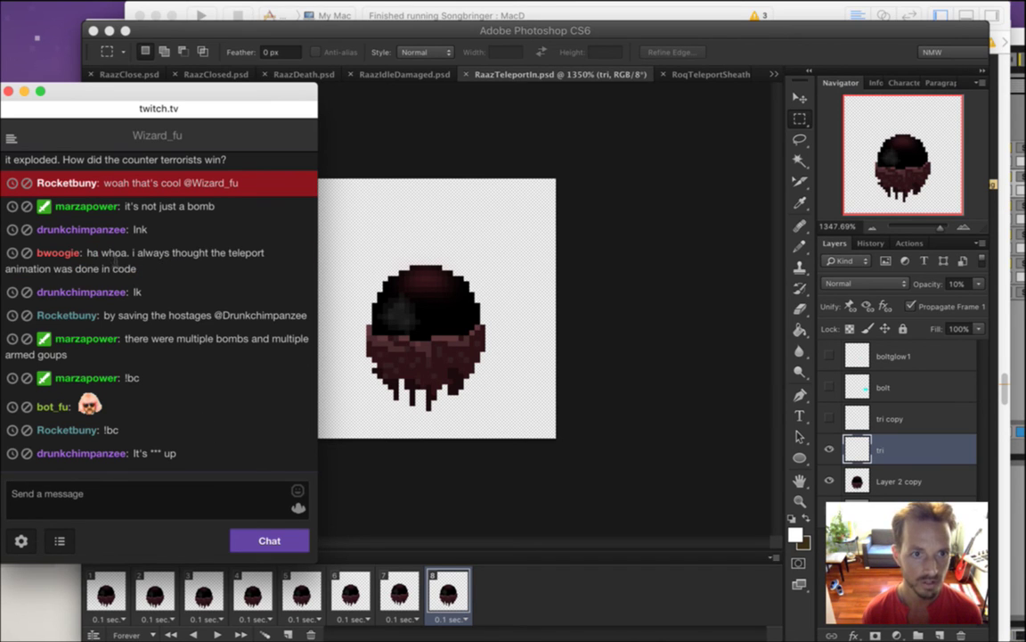
drag(102, 253, 137, 270)
click(169, 273)
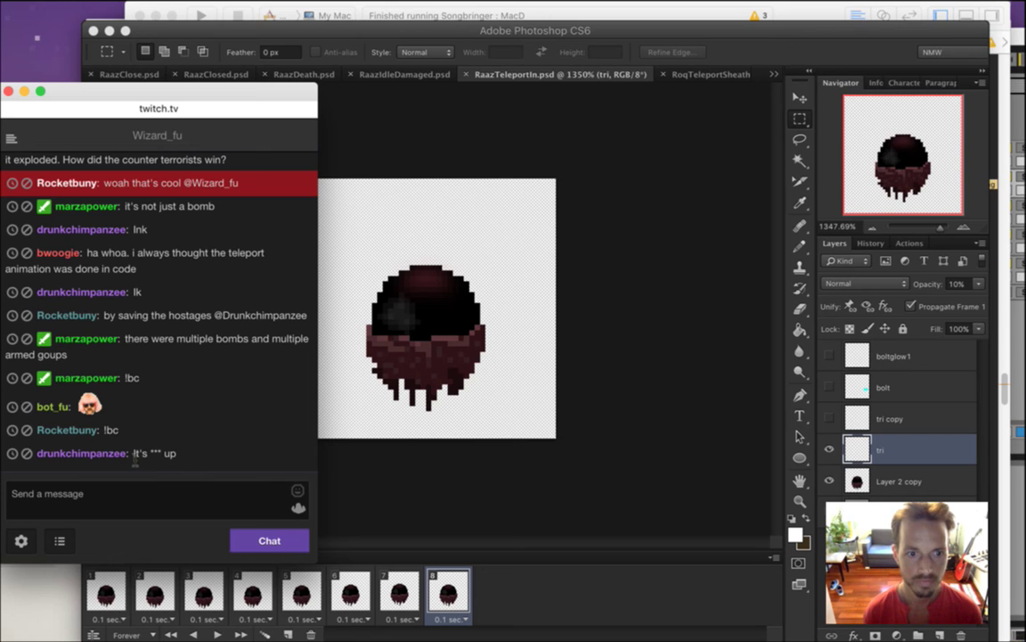
Return to RoqTeleportSheath.psd in Photoshop, select frame 8 and check the document's canvas size
click(745, 64)
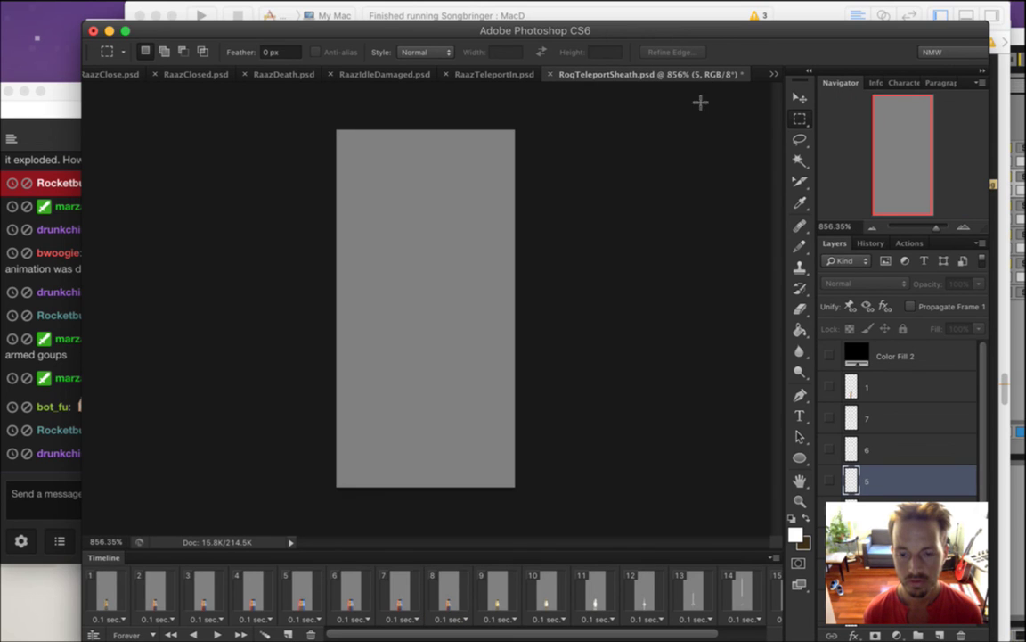
click(441, 592)
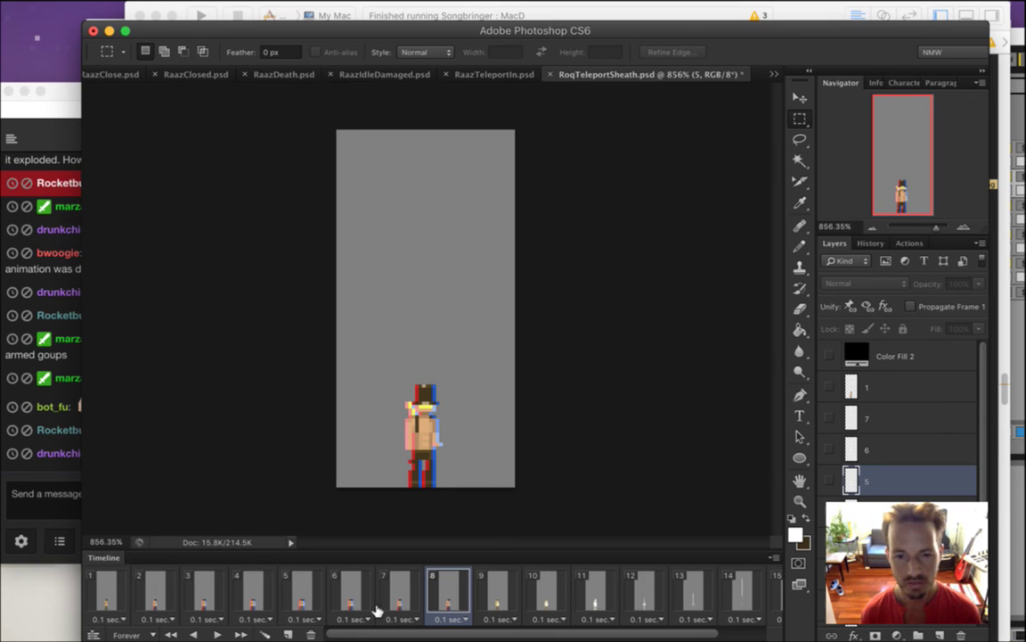
key(super+alt+c)
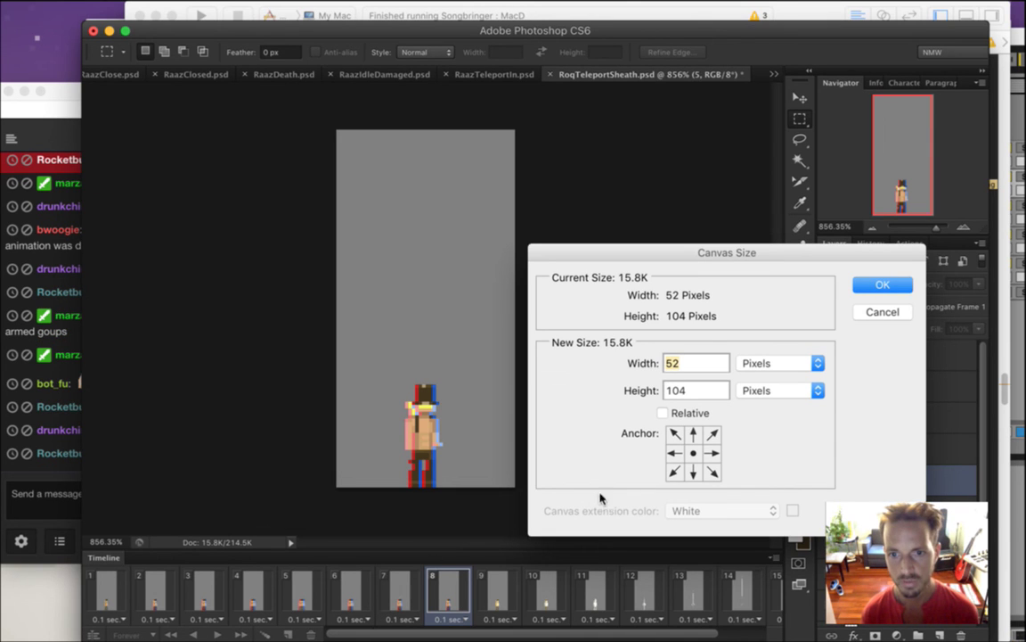
click(882, 312)
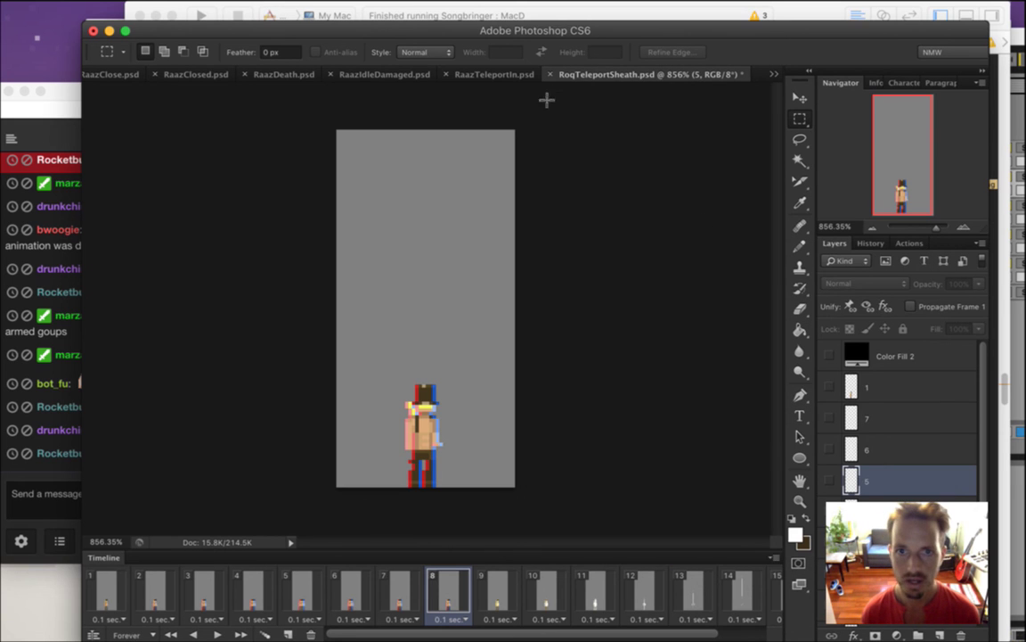
Set the canvas height of RaazTeleportIn.psd to 104 pixels, anchored at the bottom center so the added space lies above the sprite
click(499, 76)
key(super+alt+c)
key(Tab)
text(104)
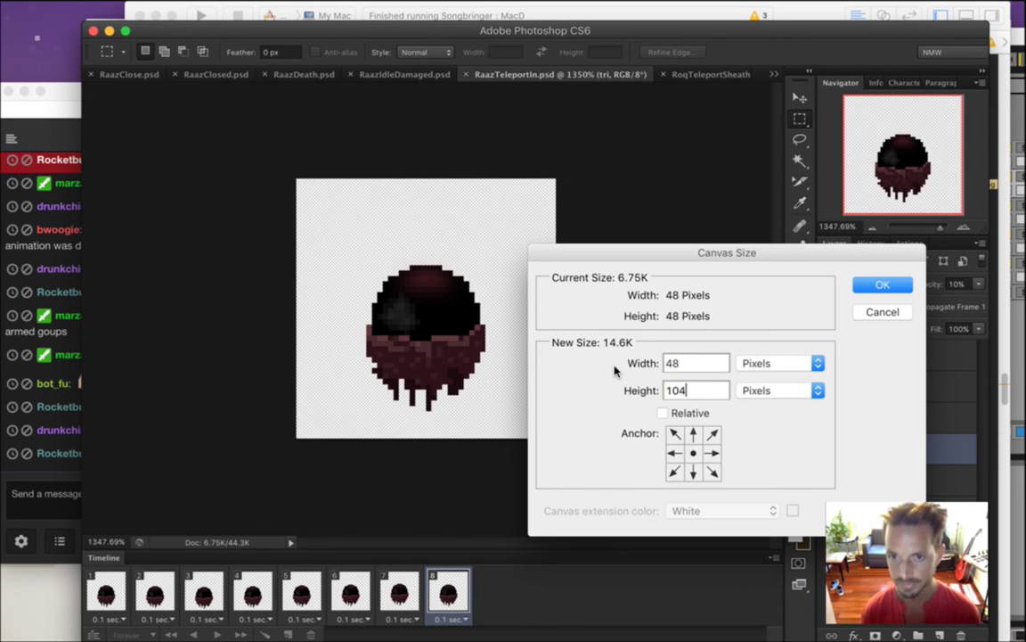
click(674, 472)
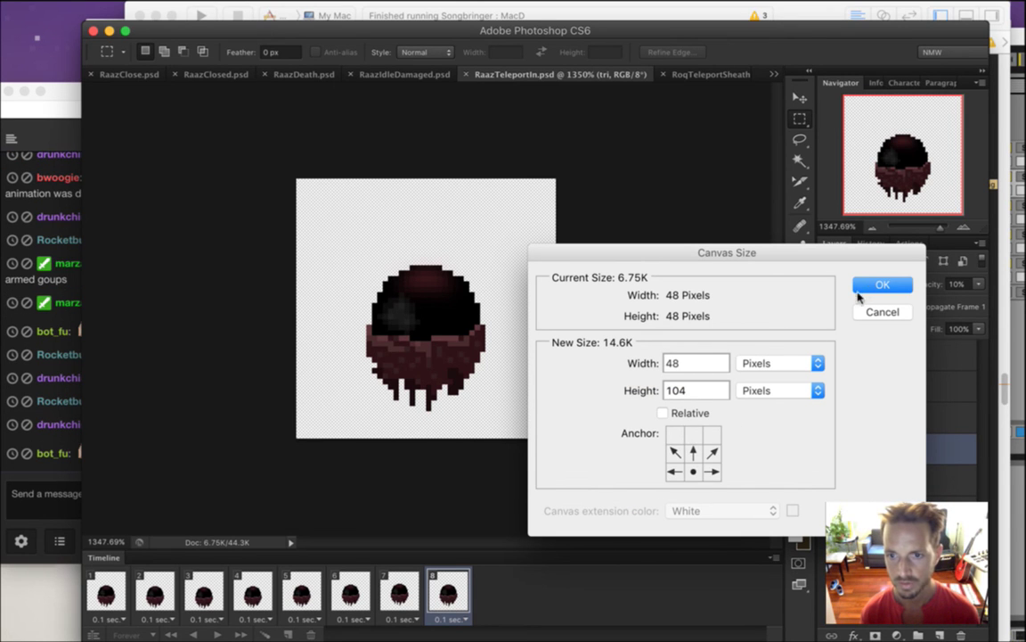
key(Return)
drag(513, 419, 491, 420)
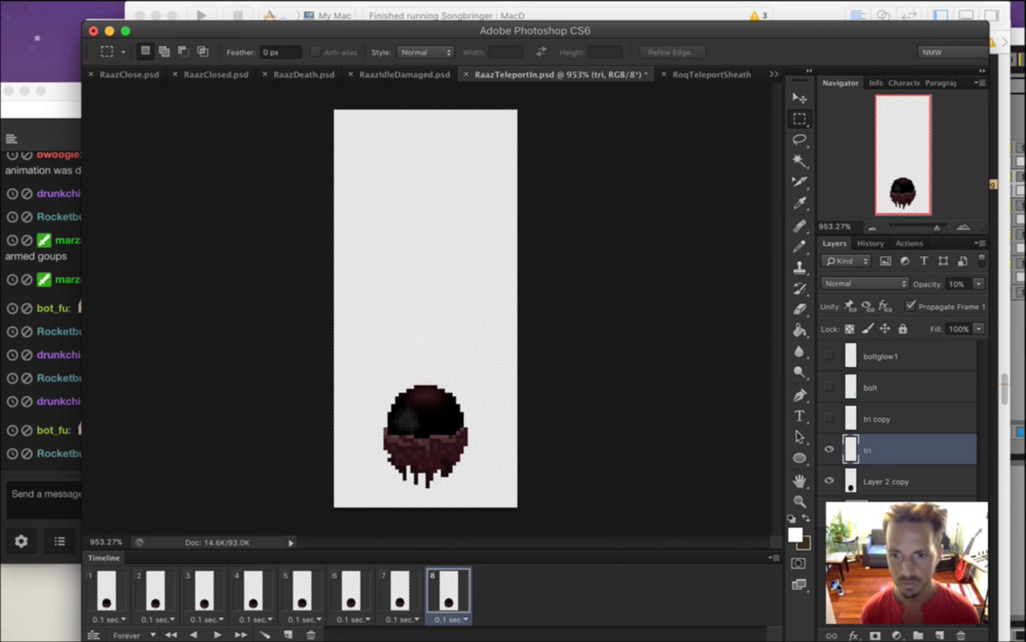
Select all eight animation frames, show the gray background layer in them and check the stream chat
shift+click(108, 594)
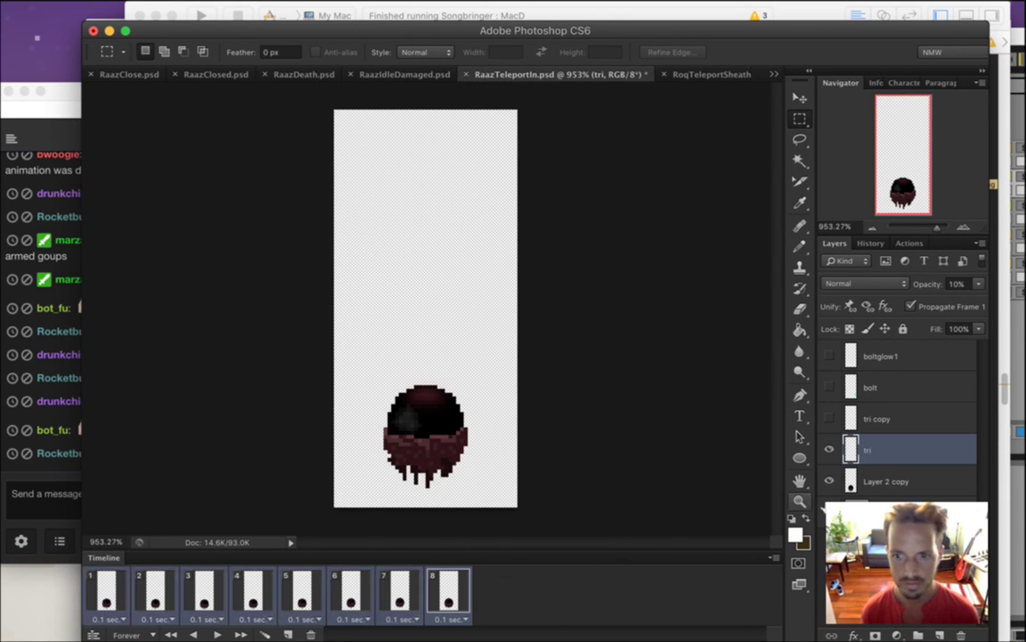
click(828, 512)
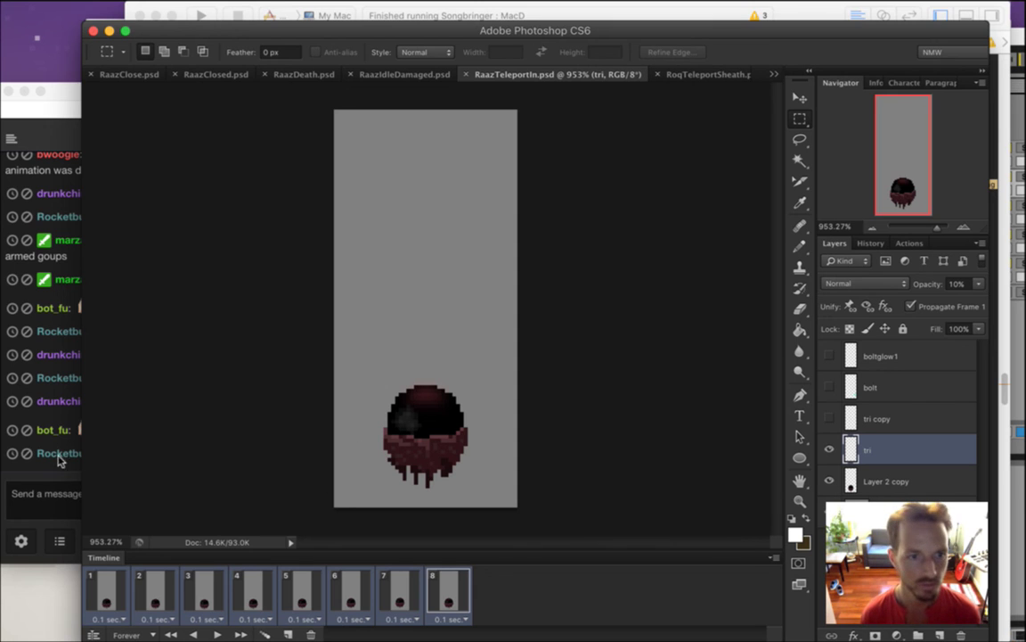
click(56, 426)
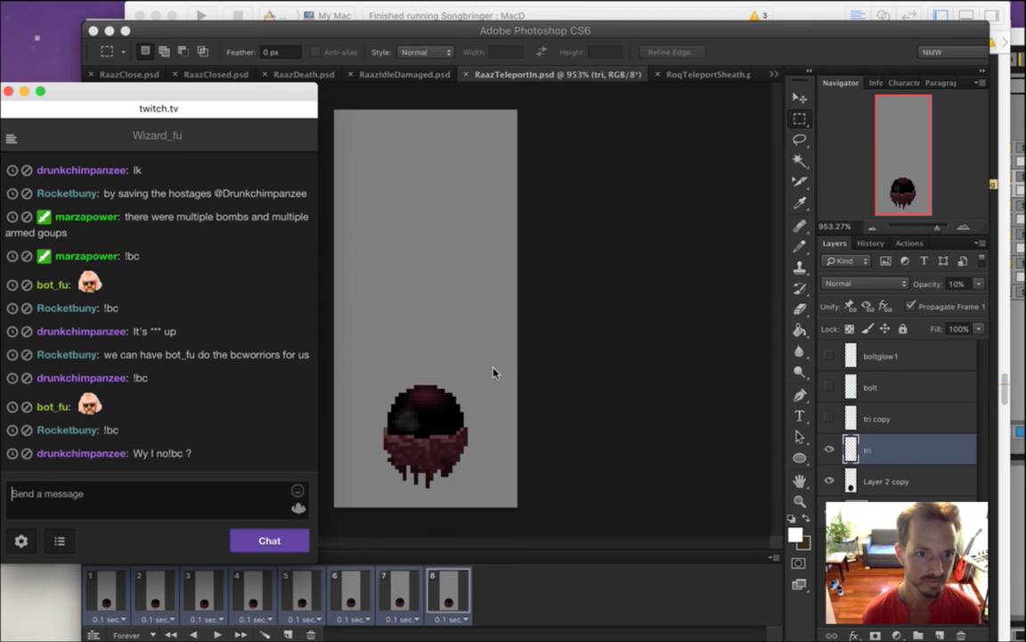
Read the new messages in the stream chat
double_click(145, 448)
click(147, 451)
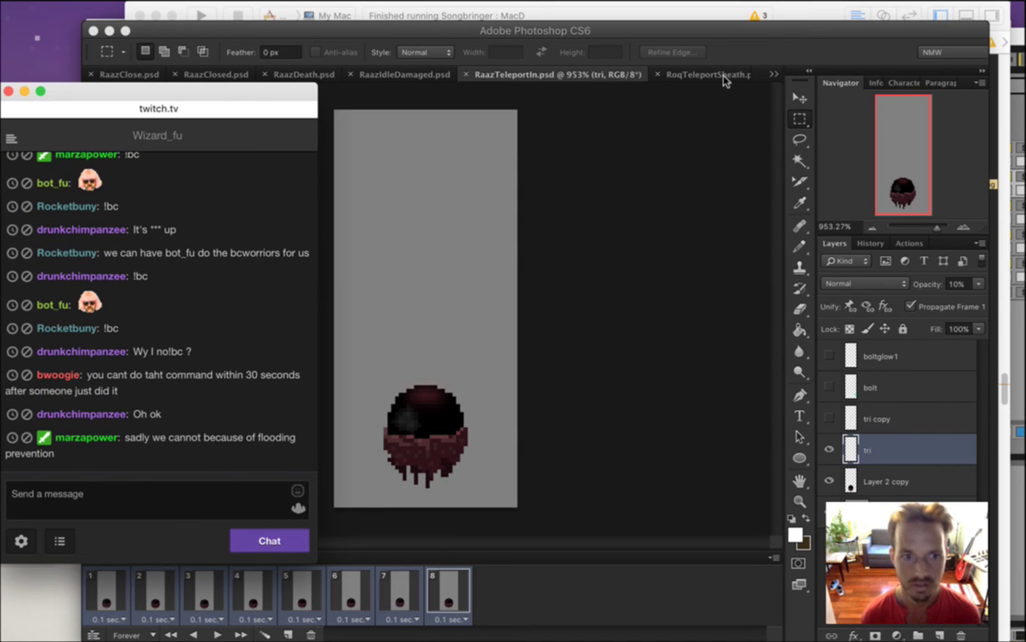
click(736, 50)
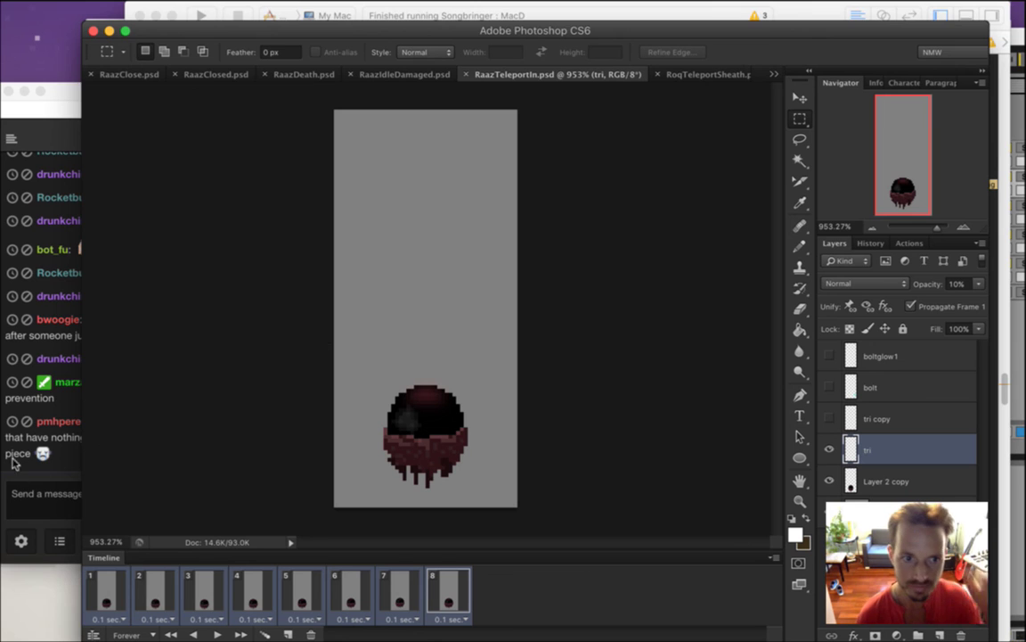
click(56, 463)
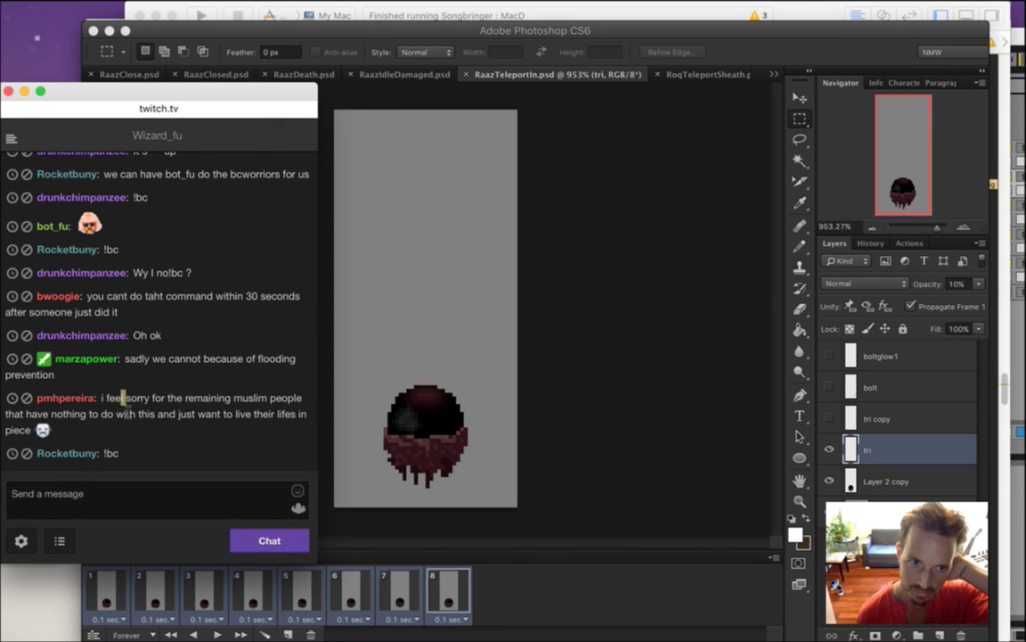
drag(123, 398, 137, 423)
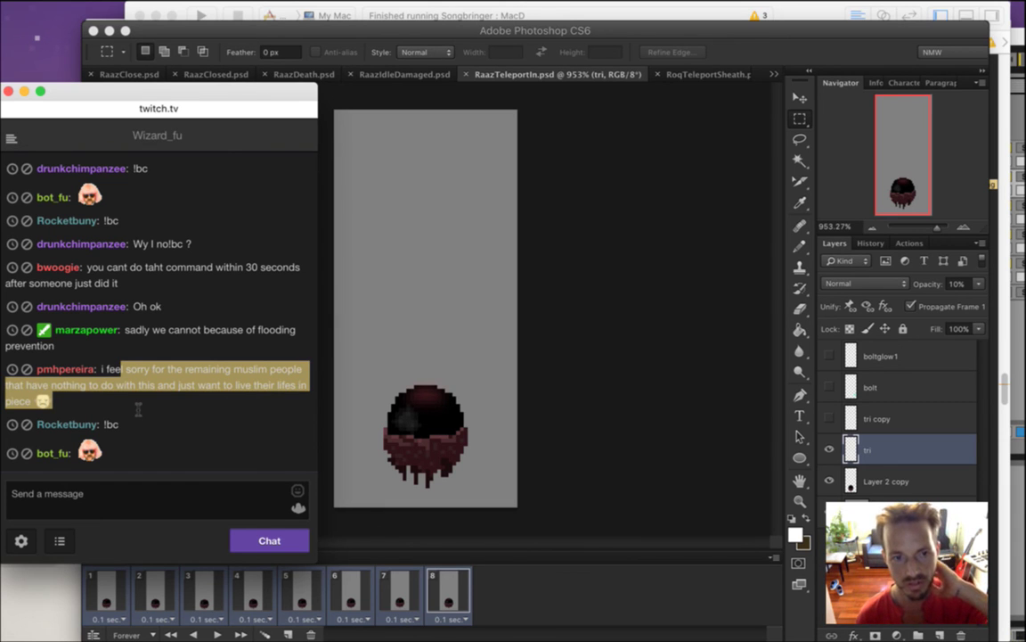
drag(138, 409, 138, 401)
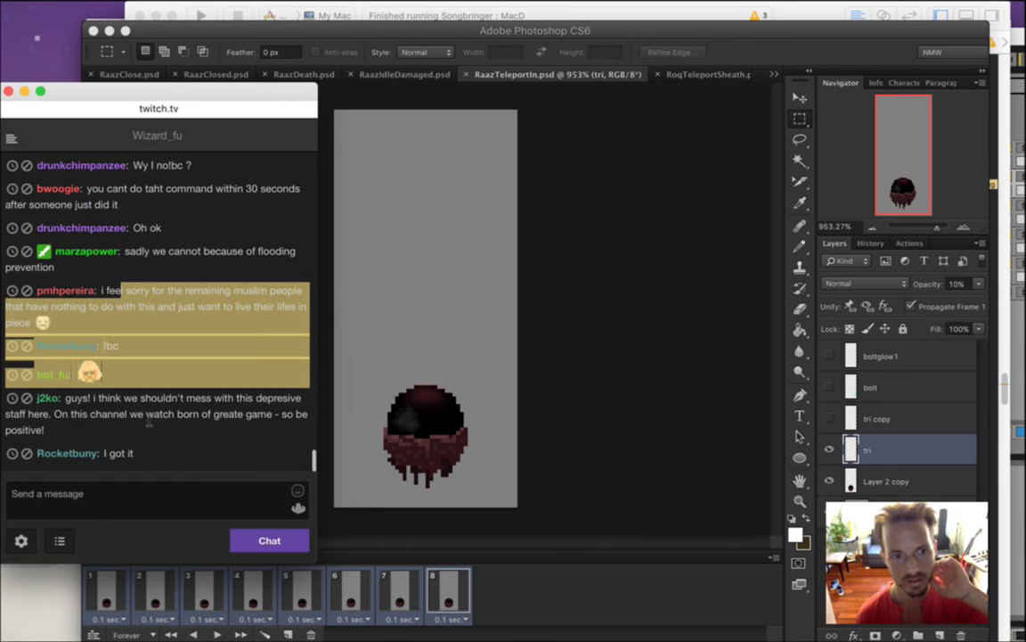
click(159, 378)
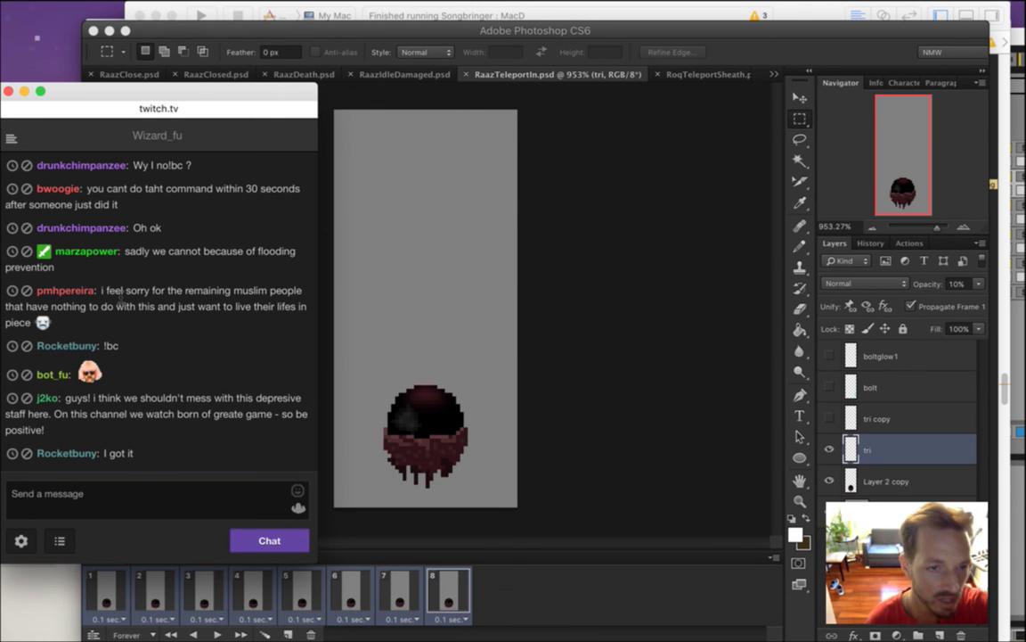
drag(121, 294, 176, 321)
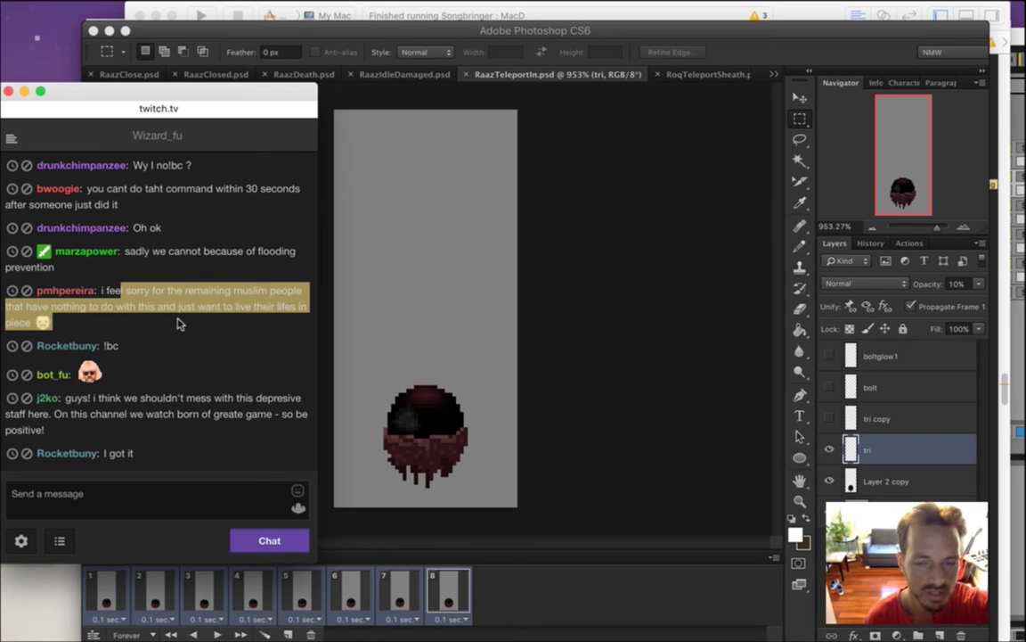
click(179, 324)
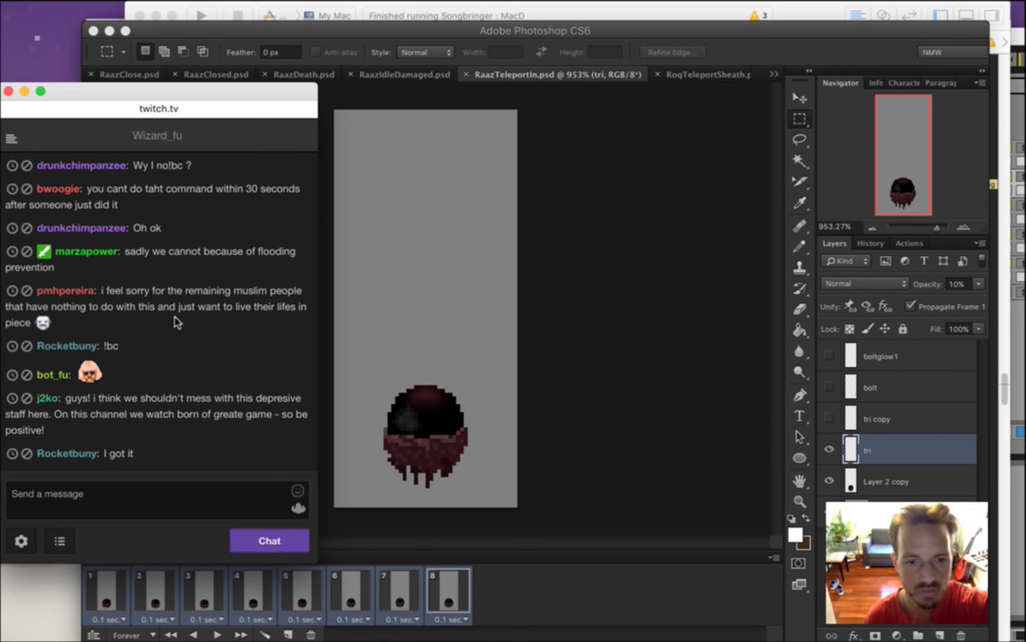
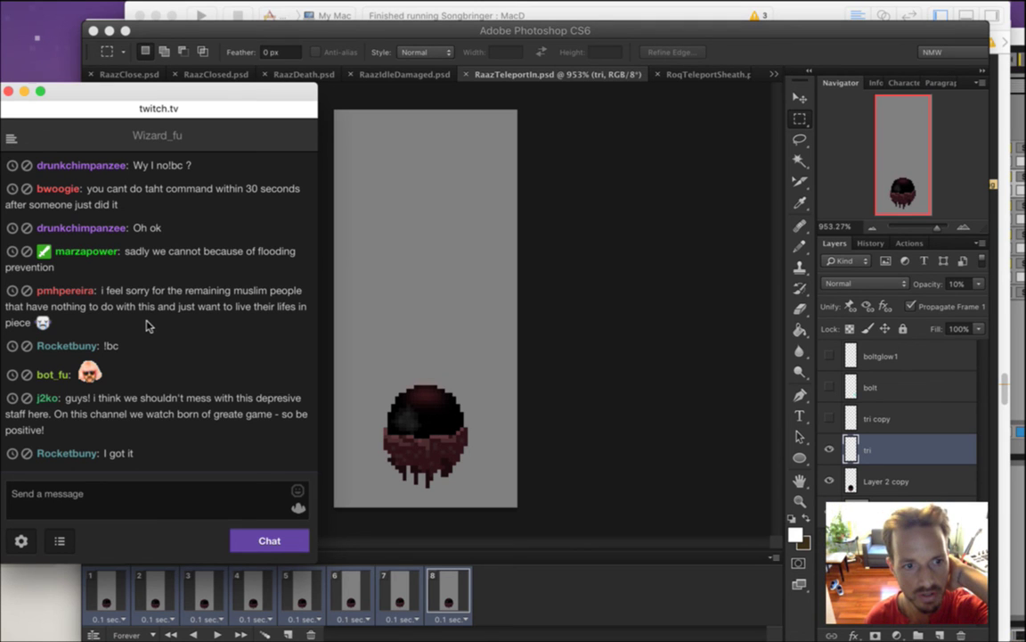
drag(78, 403, 105, 417)
click(109, 406)
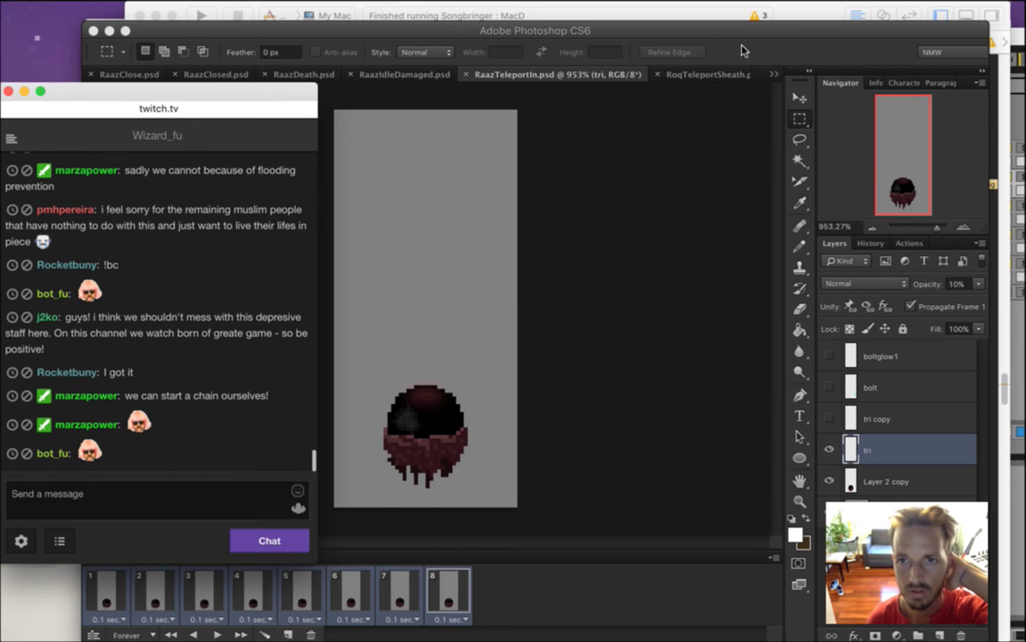
Return to RaazTeleportIn.psd in Photoshop and delete animation frames from the last backwards until only frame 1 is left
click(667, 40)
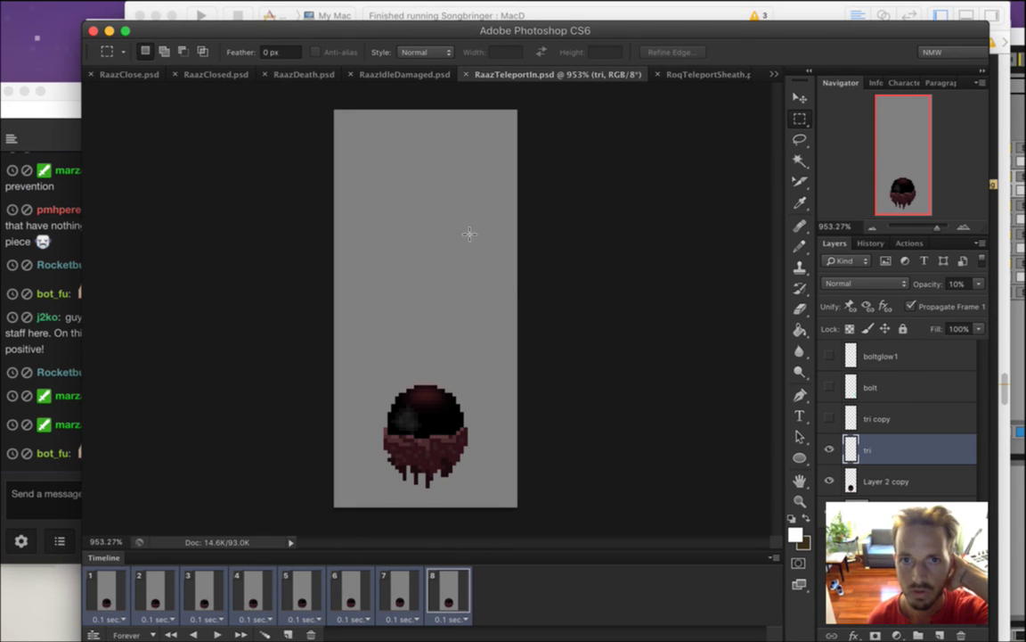
click(105, 593)
click(157, 590)
click(124, 590)
click(160, 588)
click(450, 588)
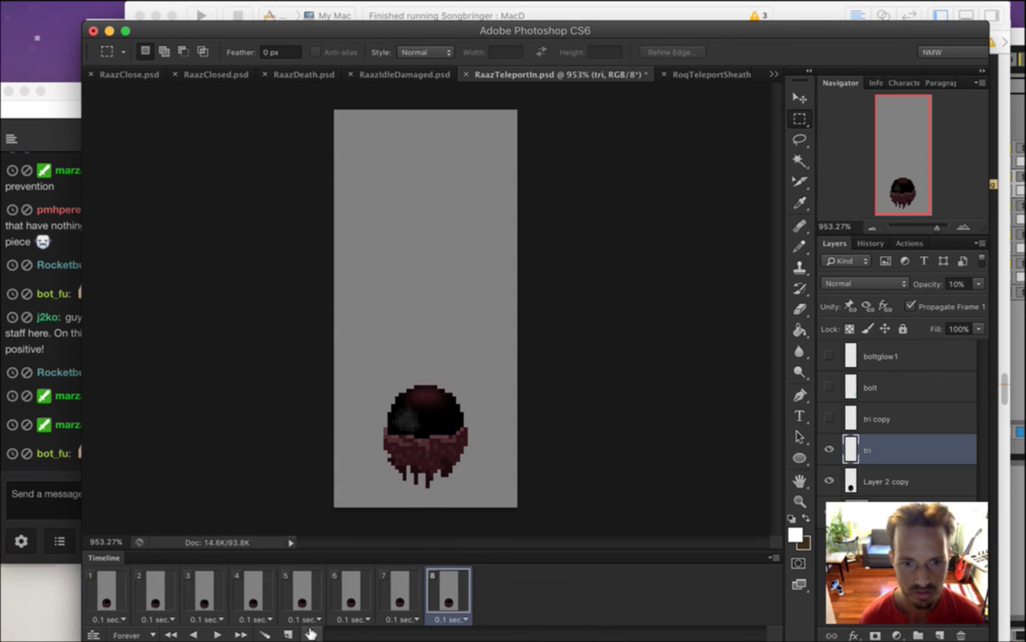
click(311, 634)
click(311, 634)
click(311, 634)
click(311, 634)
click(311, 633)
click(311, 630)
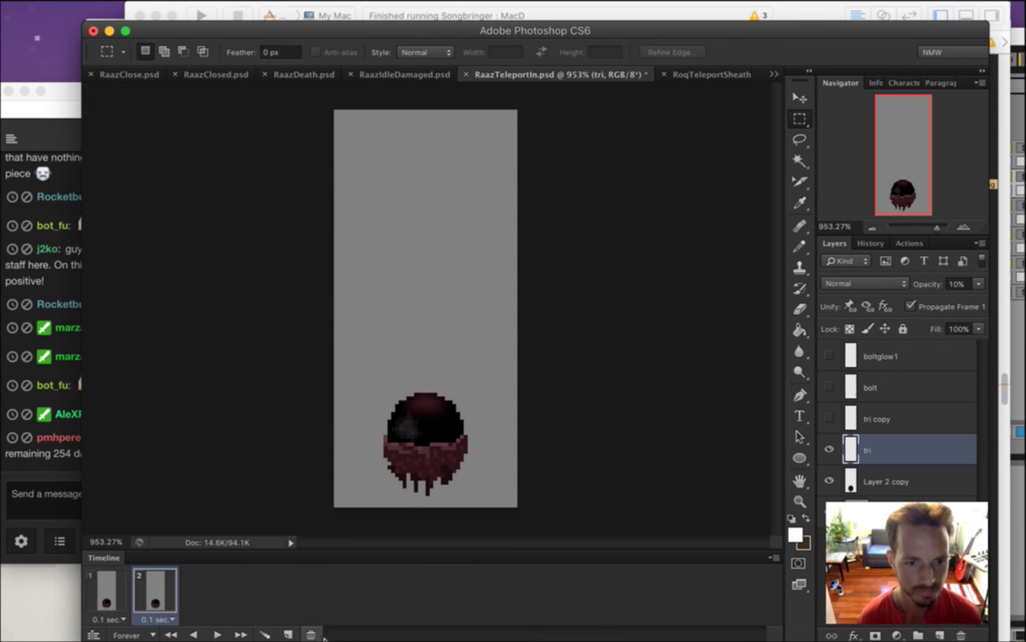
click(311, 634)
Delete the hidden layers boltglow1, bolt and tri copy
click(891, 357)
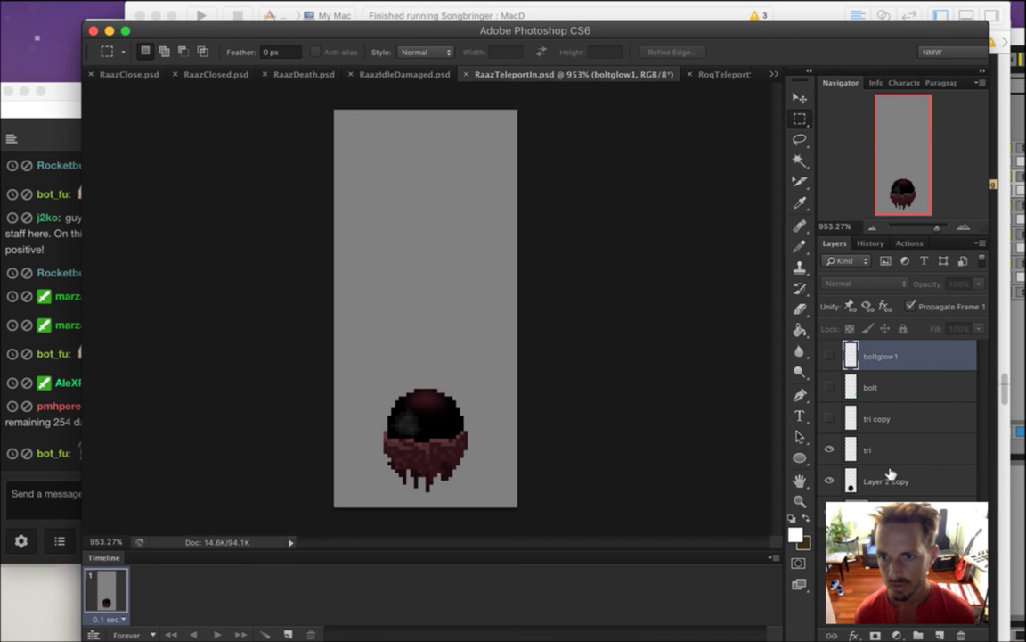
click(963, 632)
click(963, 632)
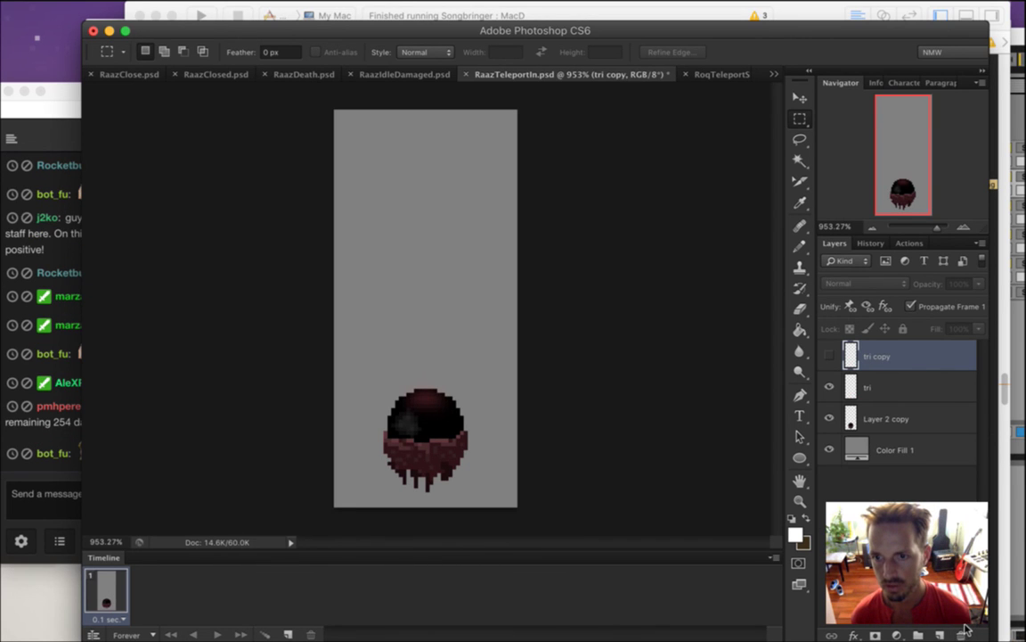
click(964, 632)
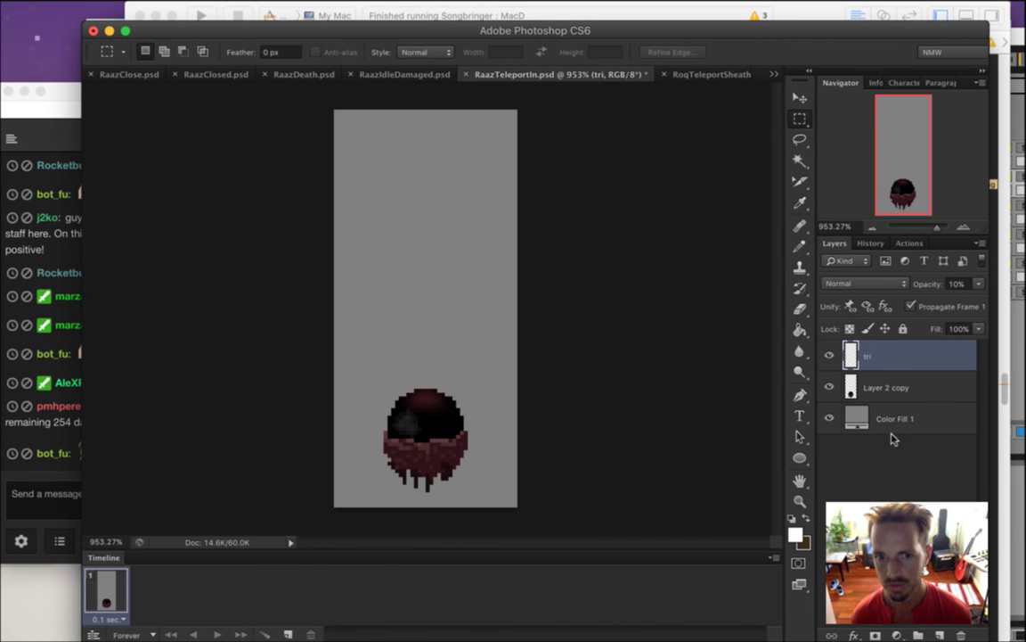
Merge the tri and Layer 2 copy layers into one layer above the gray fill
shift+click(944, 384)
right_click(951, 385)
click(766, 419)
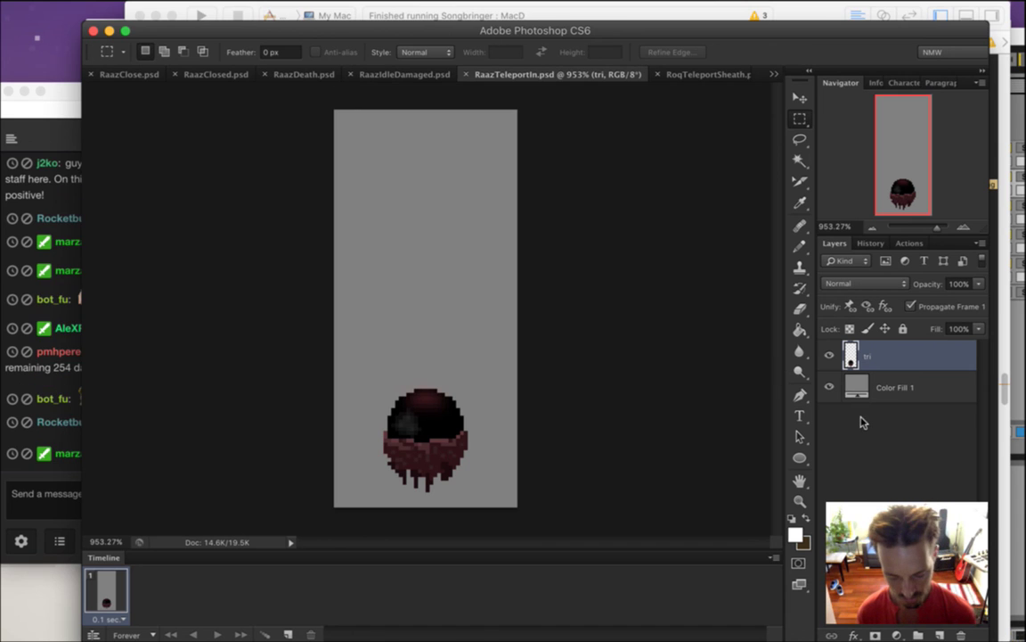
Read the stream chat and post the code snippet "else if (type == kBehaviorMelee) { if (AttackSystem::startAttack(e)) return true; }" there
click(67, 400)
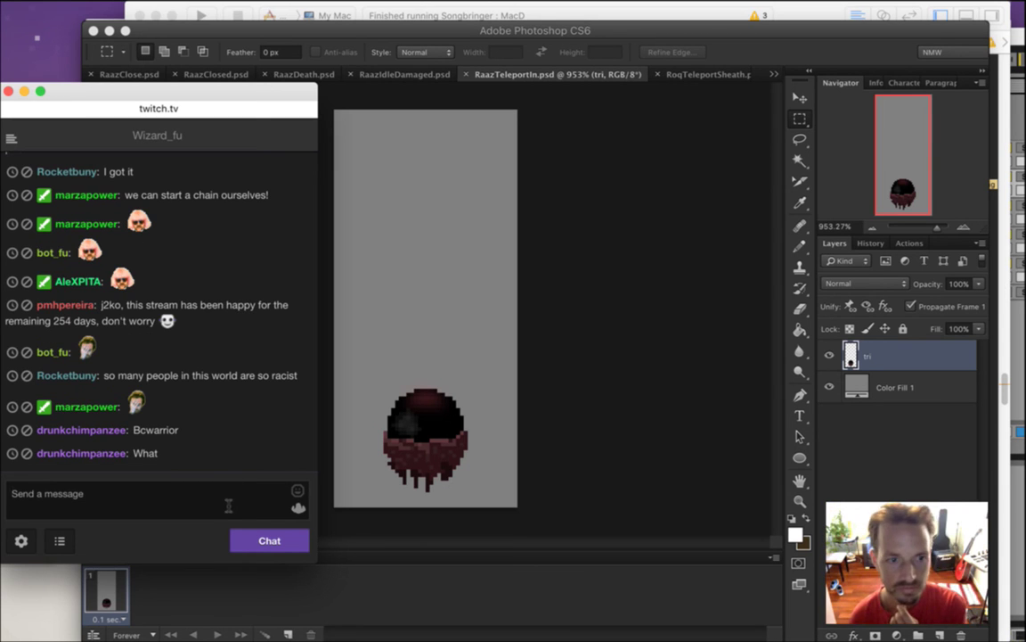
drag(133, 430, 140, 431)
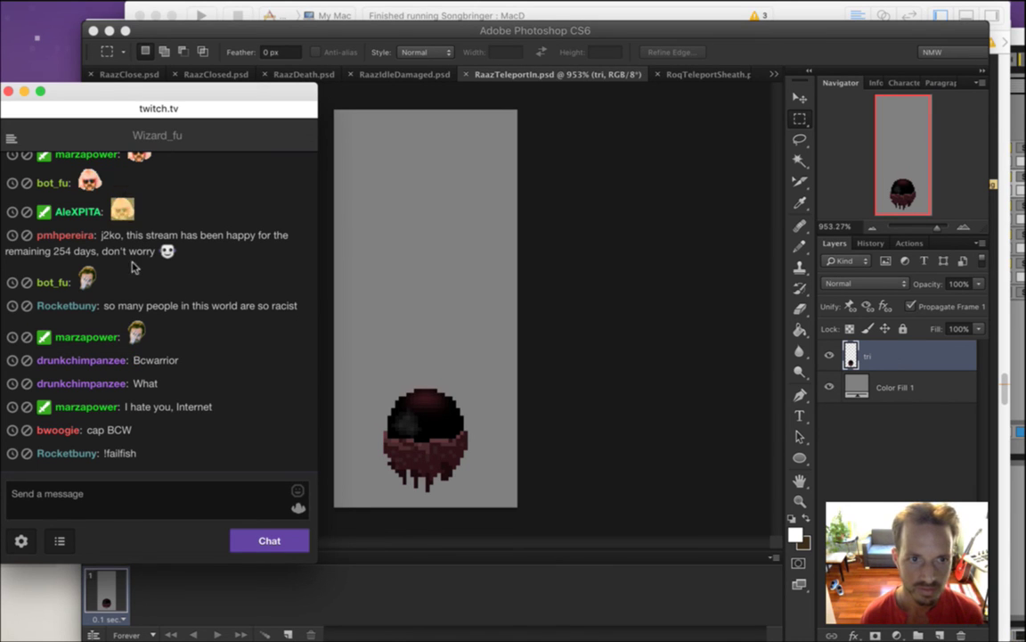
click(132, 519)
text(else if (type == kBehaviorMelee) { if (AttackSystem::startAttack(e)) return true; })
key(Return)
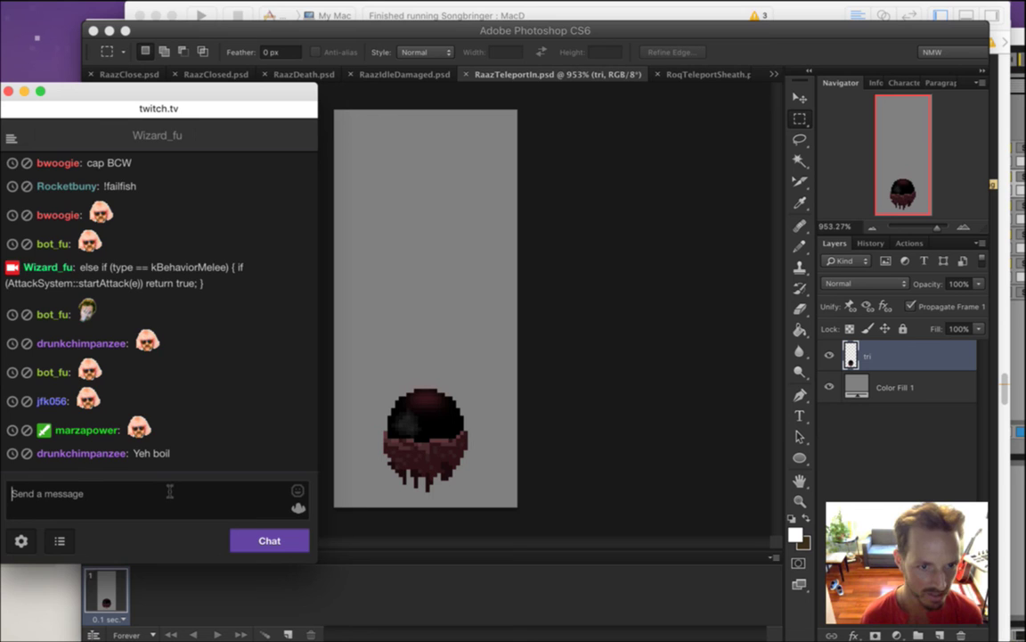
Post the BCWarrior emote in the stream chat
text(BCW)
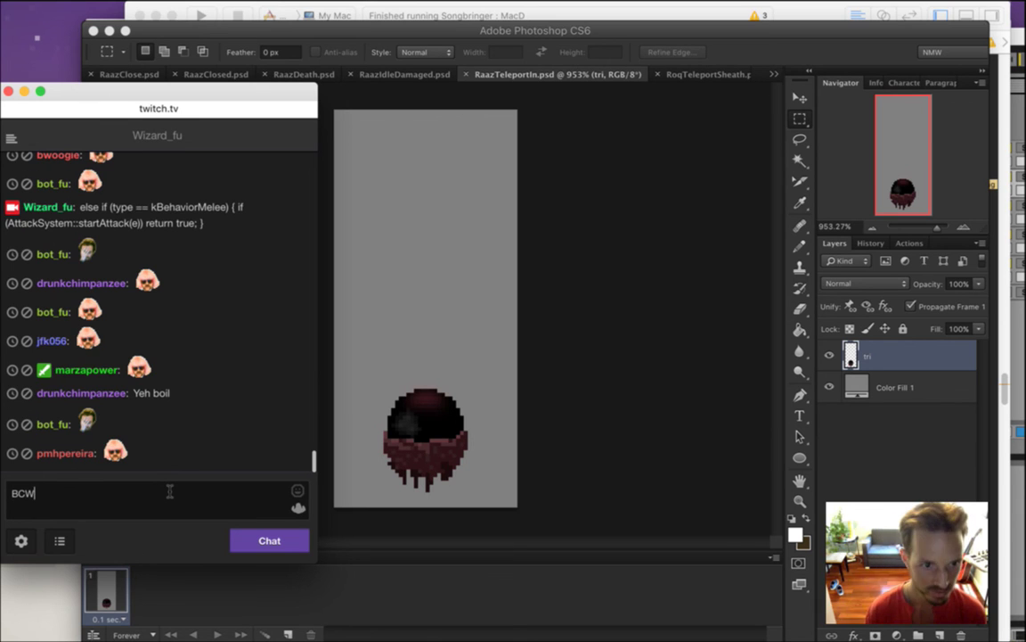
text(arrior)
key(Return)
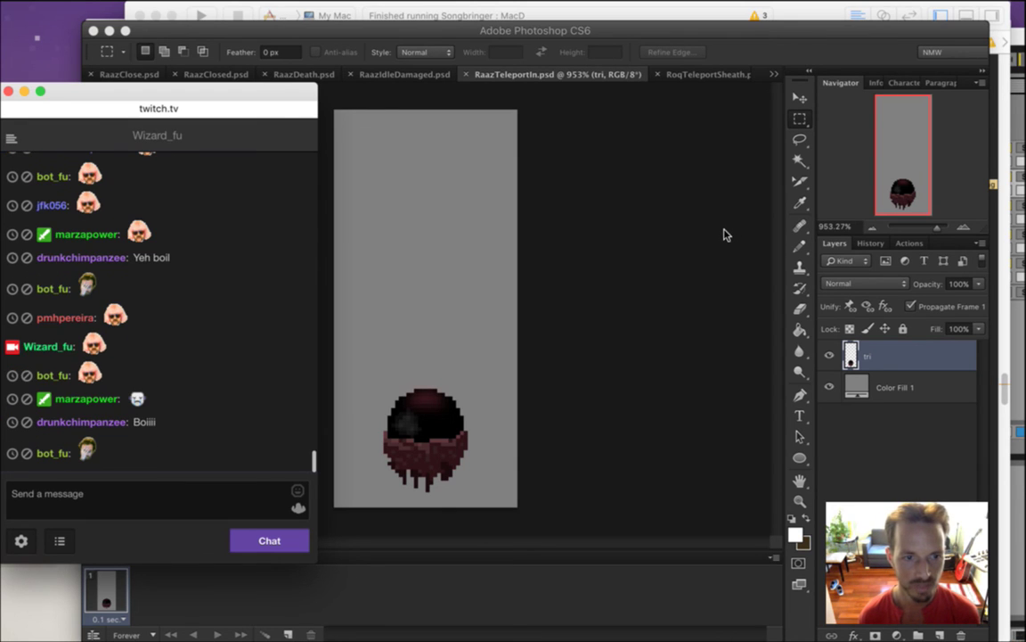
Back in Photoshop, duplicate the tri layer and set Hue/Saturation for the copy to Colorize, hue 0, saturation 100, lightness +56
click(747, 41)
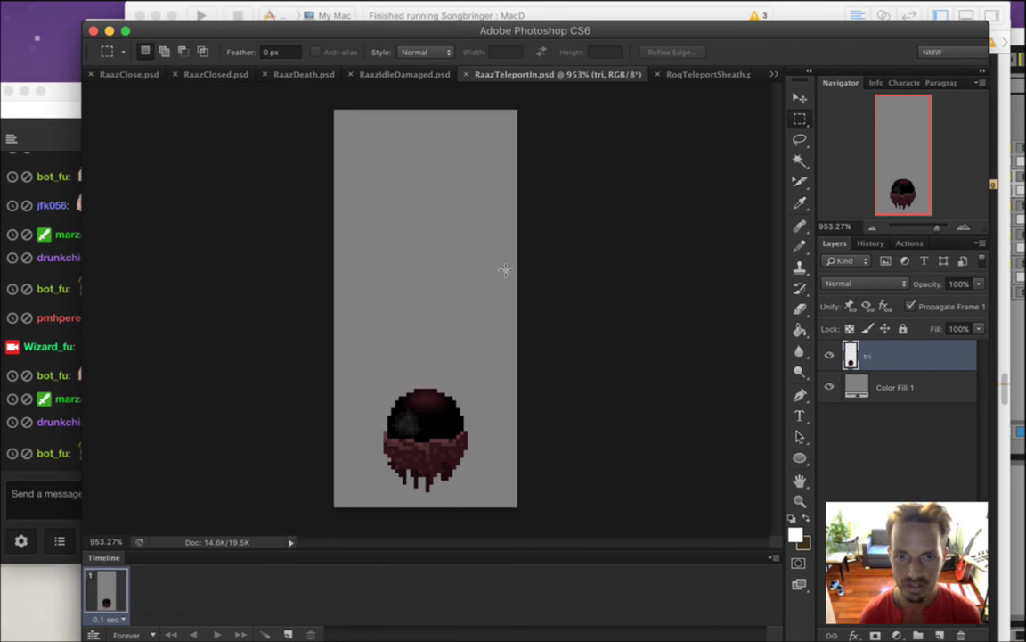
drag(857, 383, 753, 360)
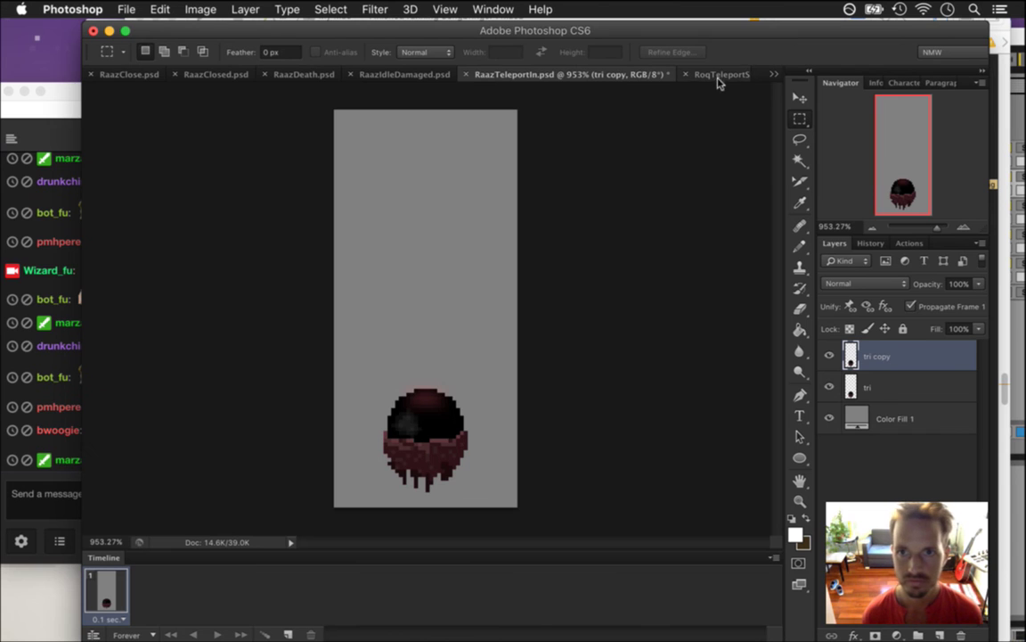
click(188, 9)
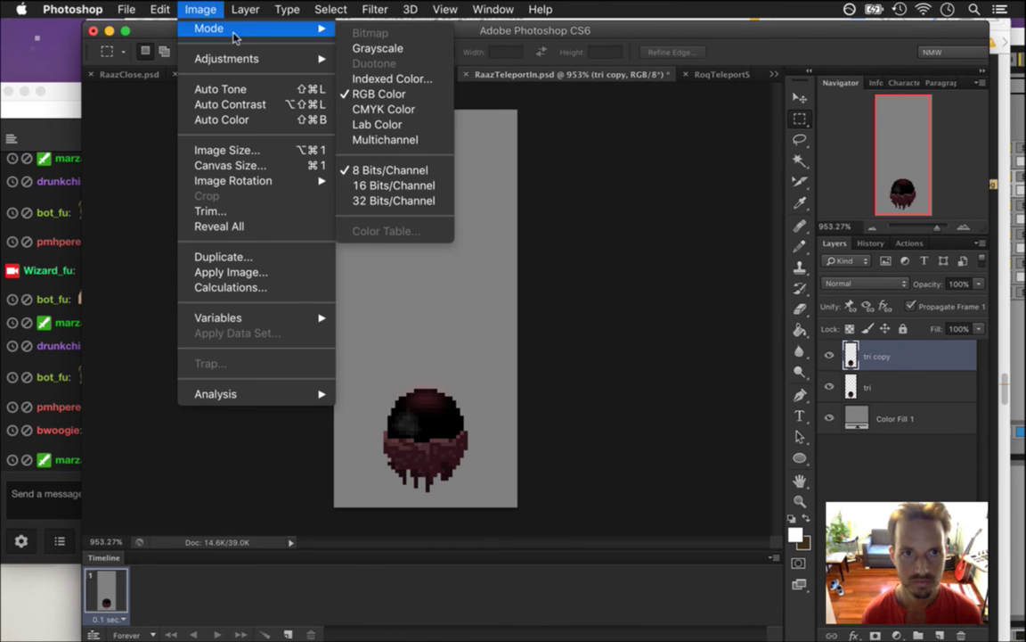
mouse_move(266, 59)
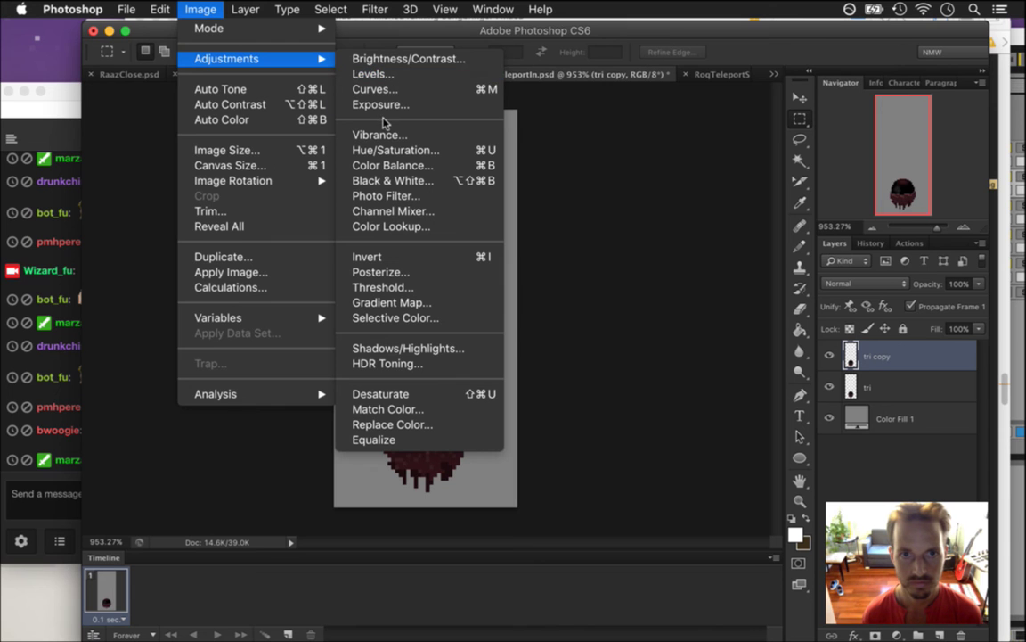
click(386, 153)
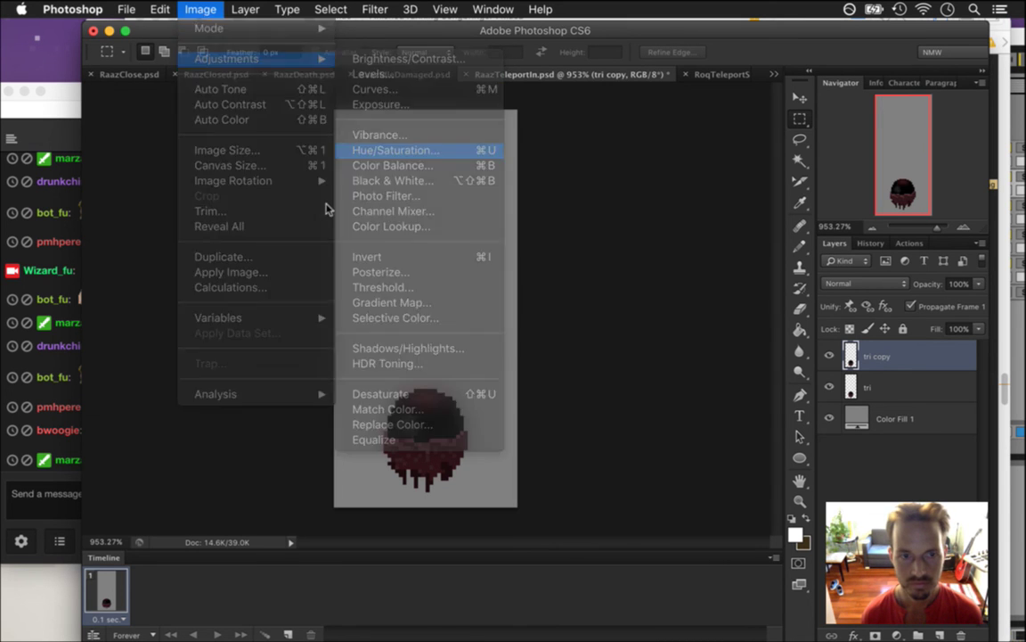
drag(172, 152, 552, 153)
drag(505, 263, 392, 252)
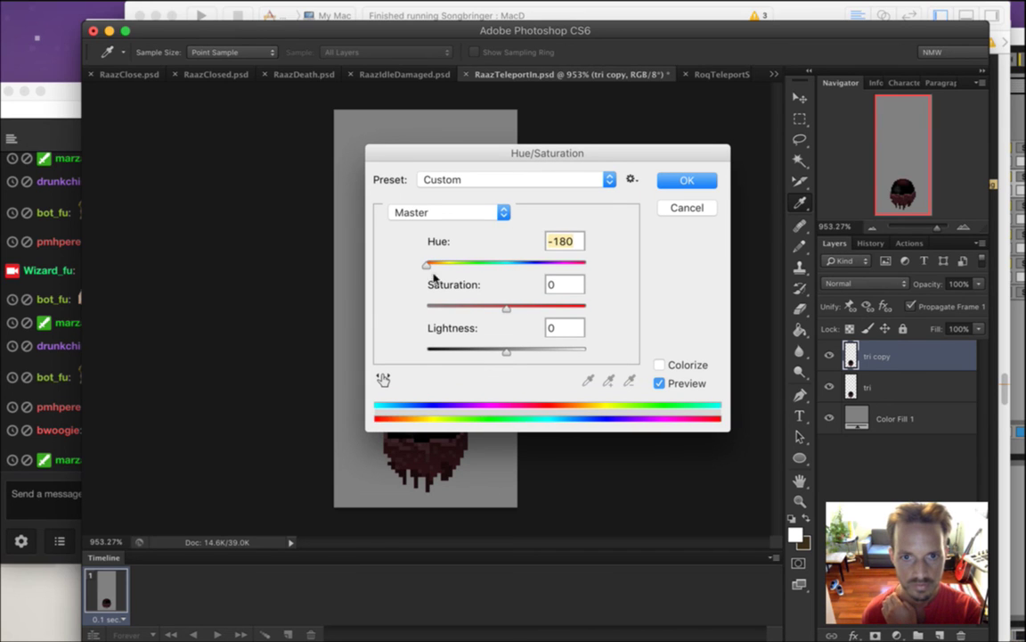
click(659, 365)
drag(531, 160, 666, 140)
drag(602, 287, 721, 287)
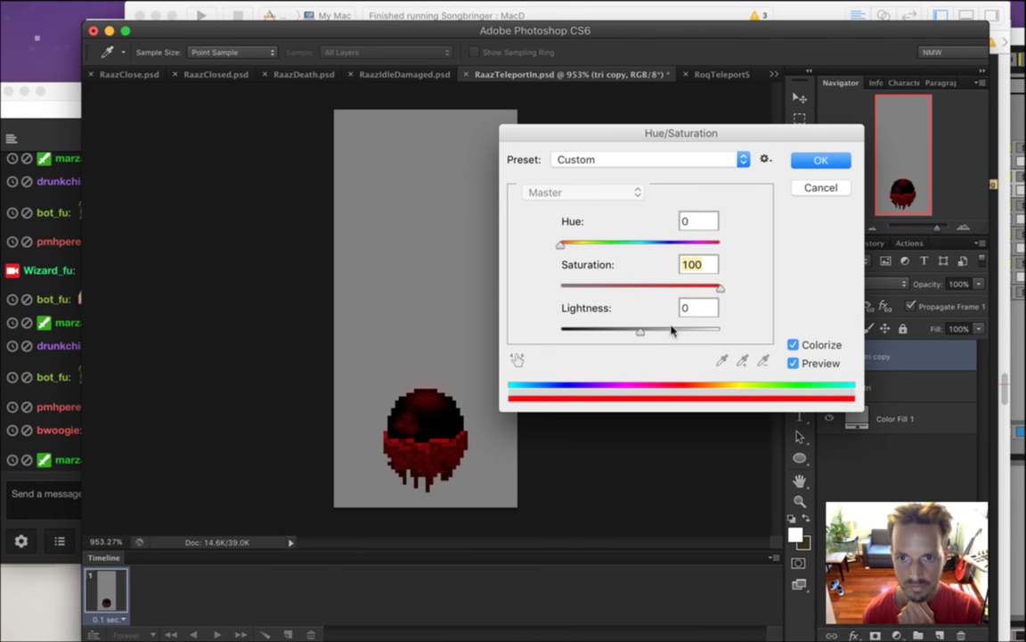
drag(640, 331, 687, 333)
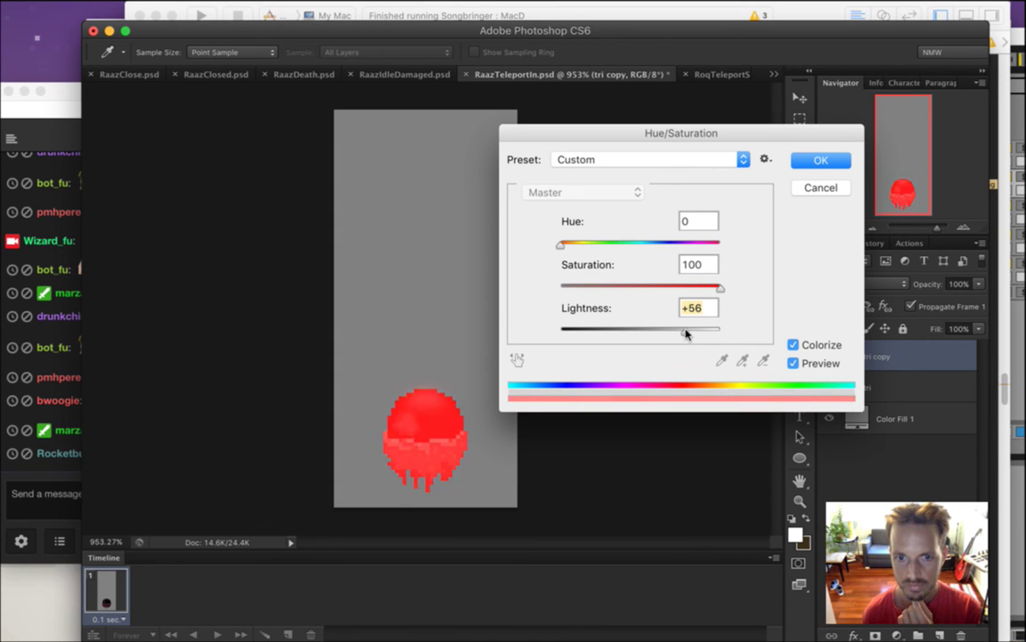
Check the stream chat, return to Photoshop and apply the Hue/Saturation adjustment to the tri copy layer
click(41, 426)
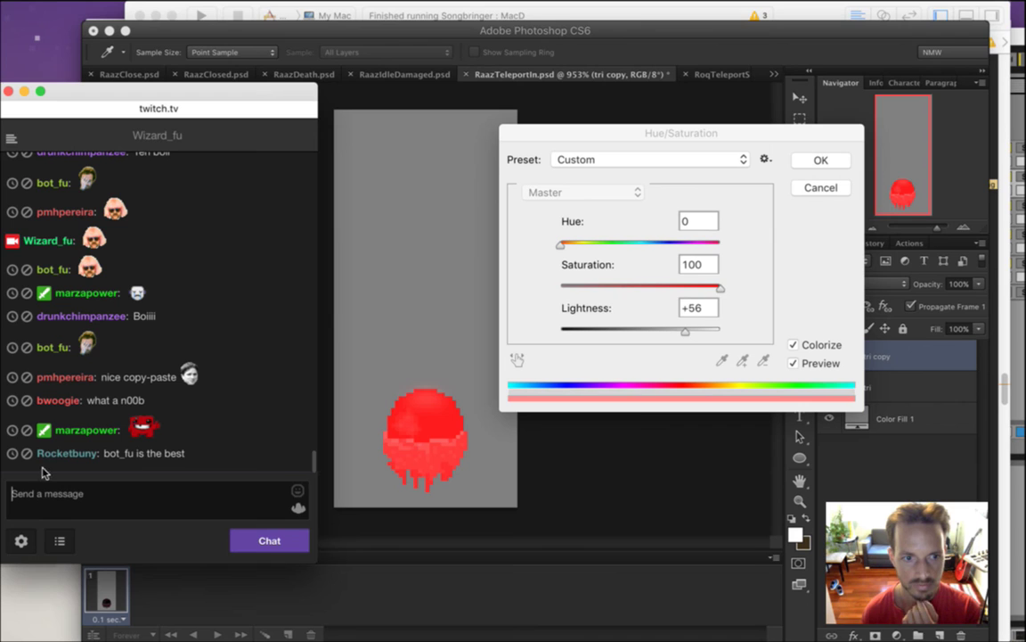
click(71, 482)
drag(115, 374, 157, 374)
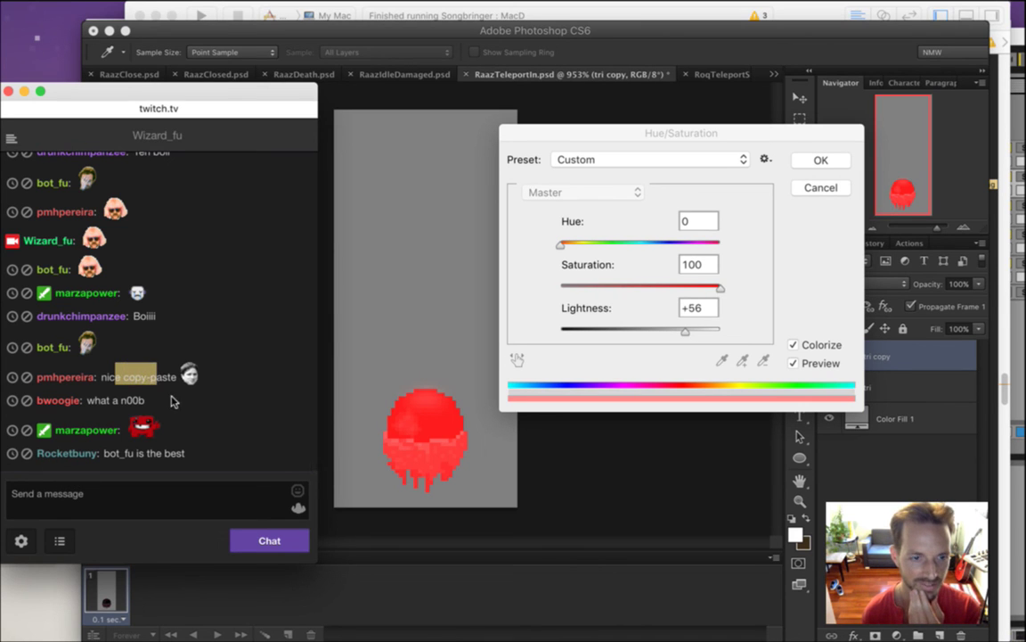
click(206, 426)
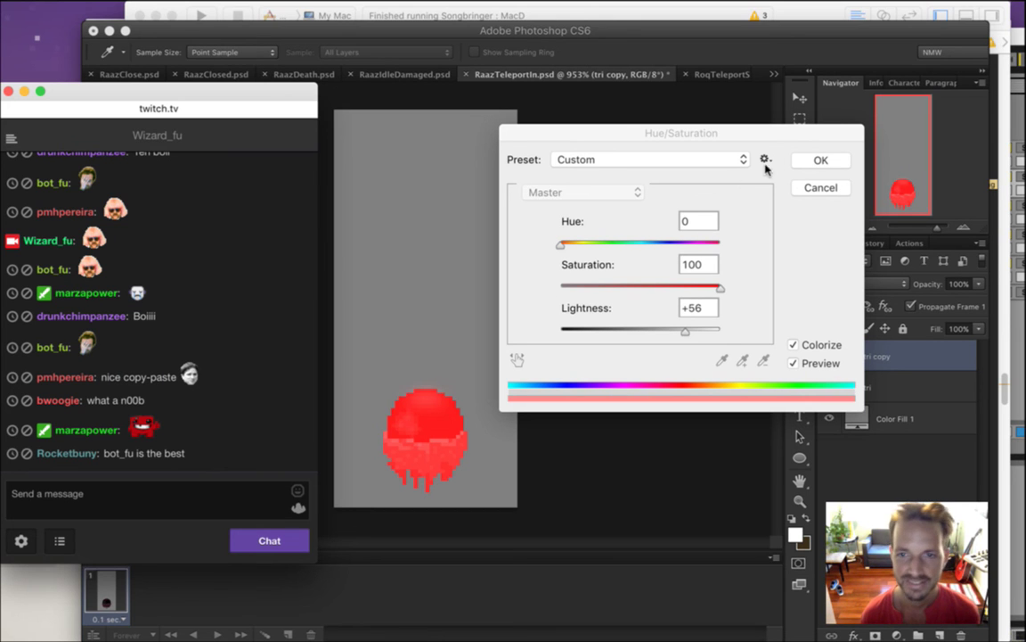
click(757, 130)
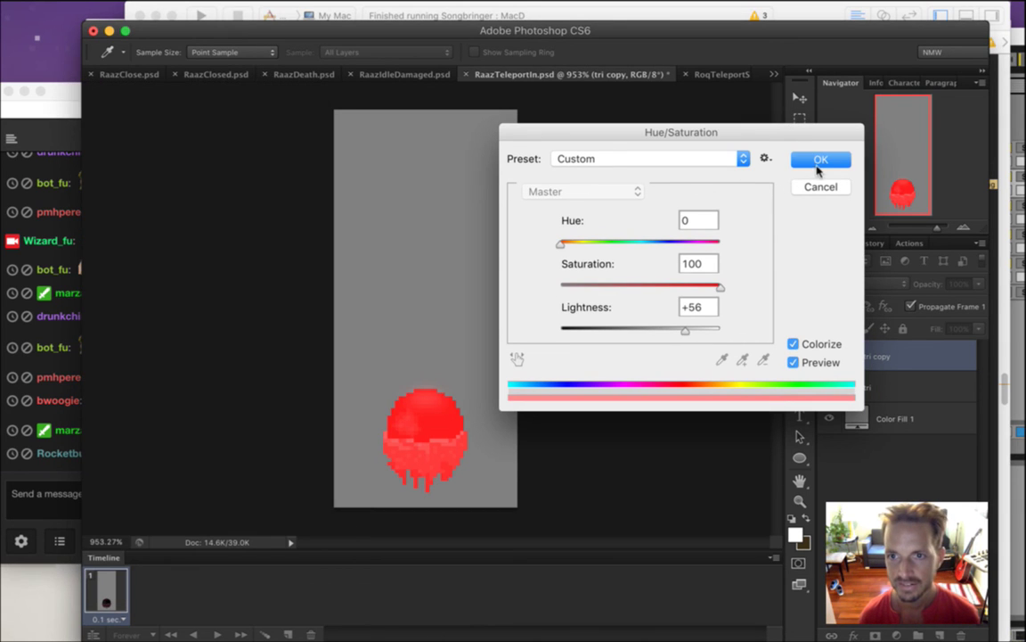
click(822, 160)
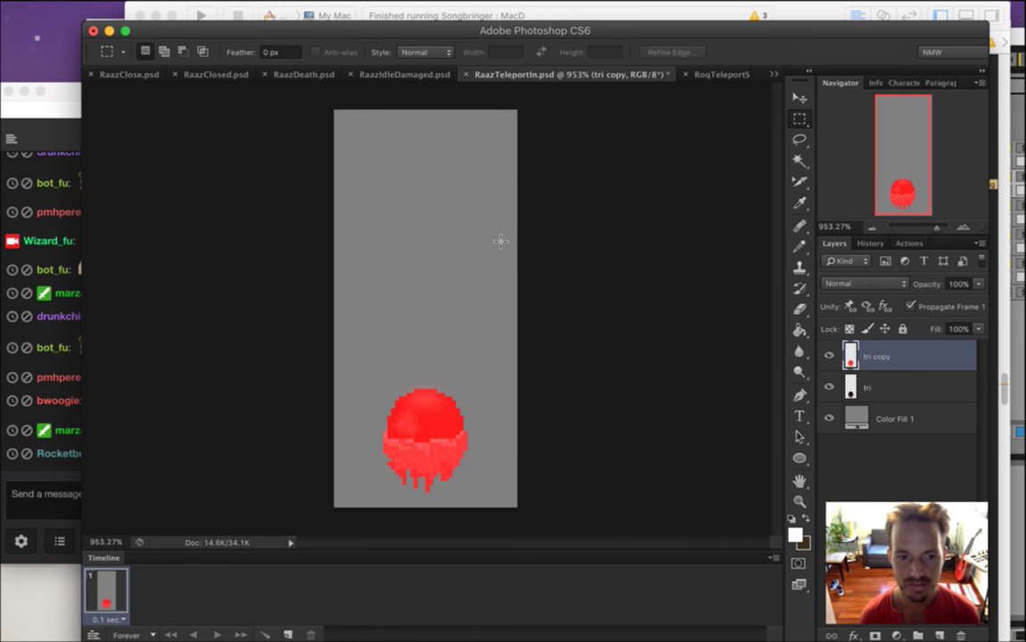
Switch to RoqTeleportSheath.psd and examine Roq's teleport animation closely, stepping back through frames 7, 6 and 5
click(773, 73)
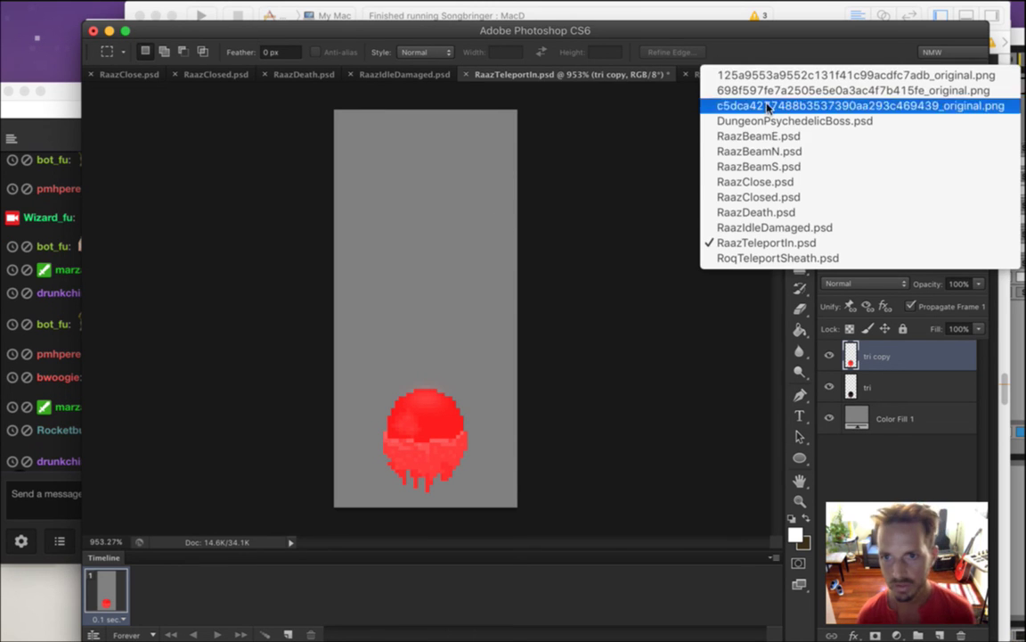
click(774, 257)
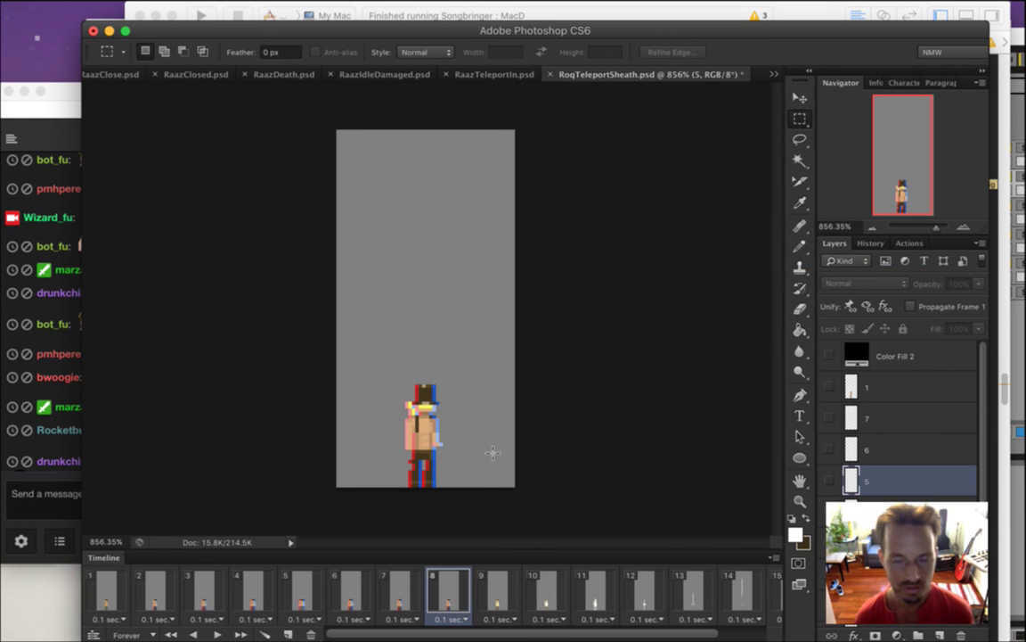
click(437, 425)
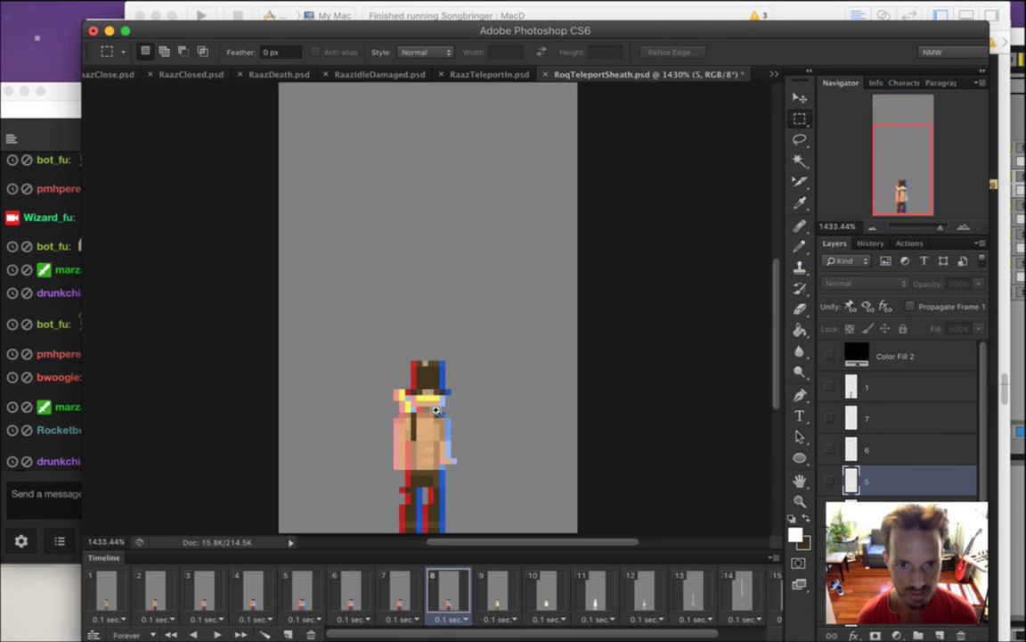
click(401, 586)
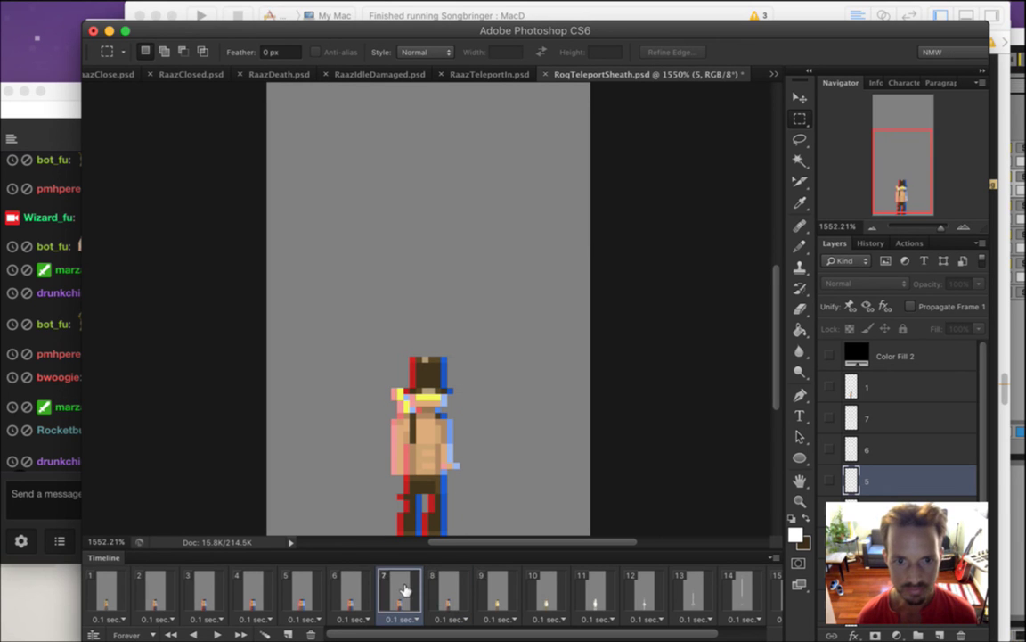
click(350, 589)
click(303, 589)
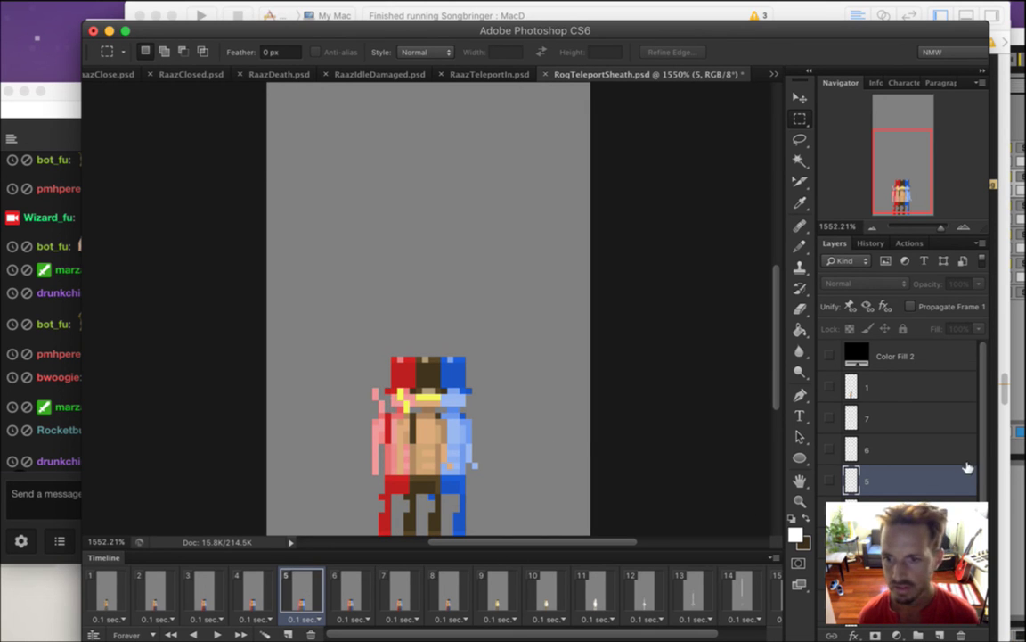
Temporarily remove the middle Roq figure from frame 5 to view the red and blue copies alone, and undo it
drag(985, 484, 985, 566)
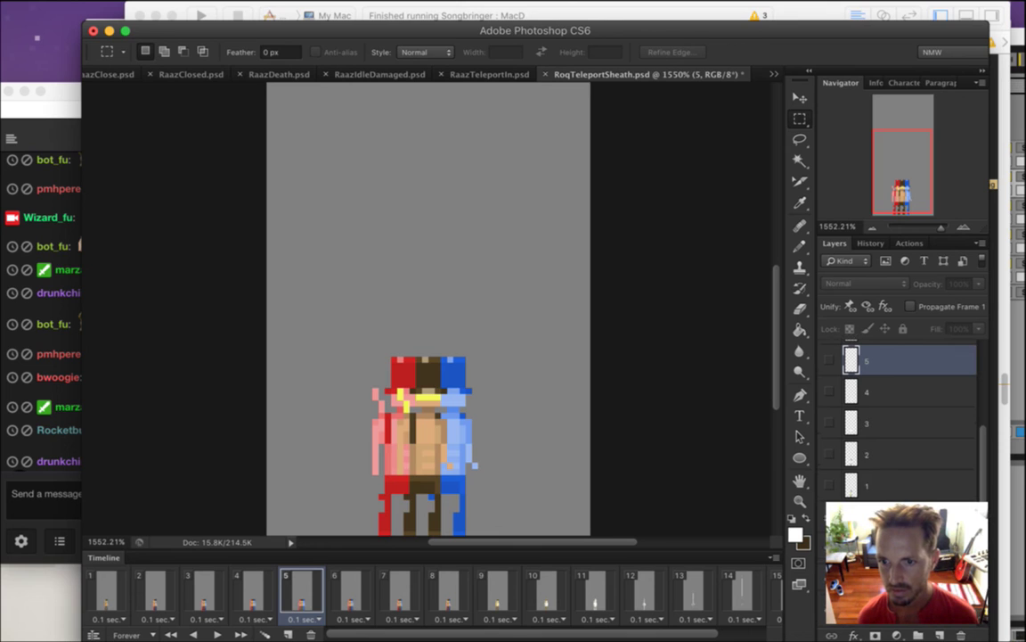
key(Delete)
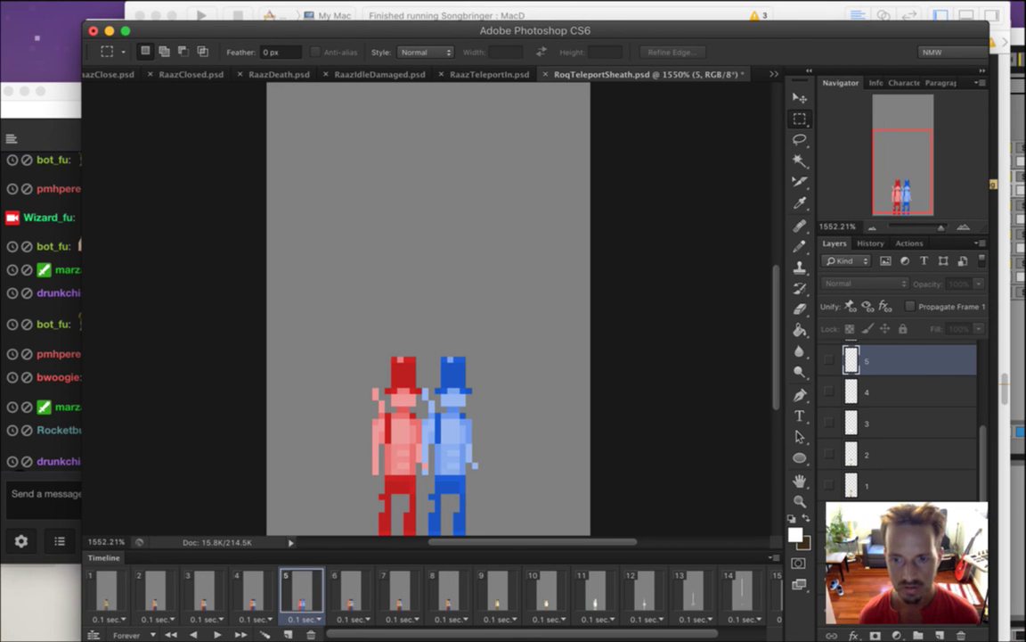
key(super+z)
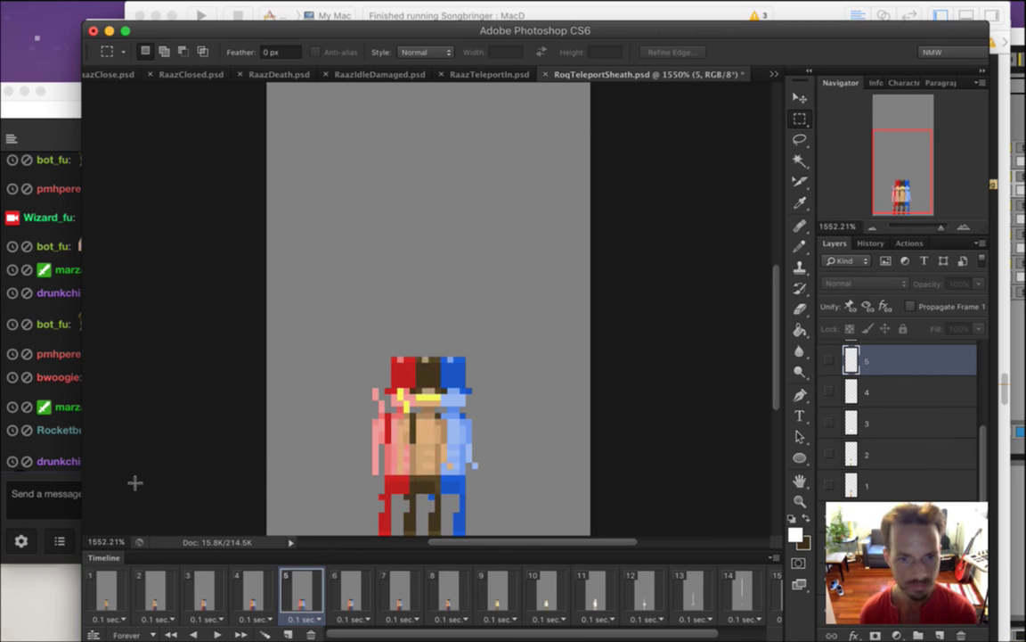
Read the newest messages in the stream chat and return to Photoshop
click(65, 486)
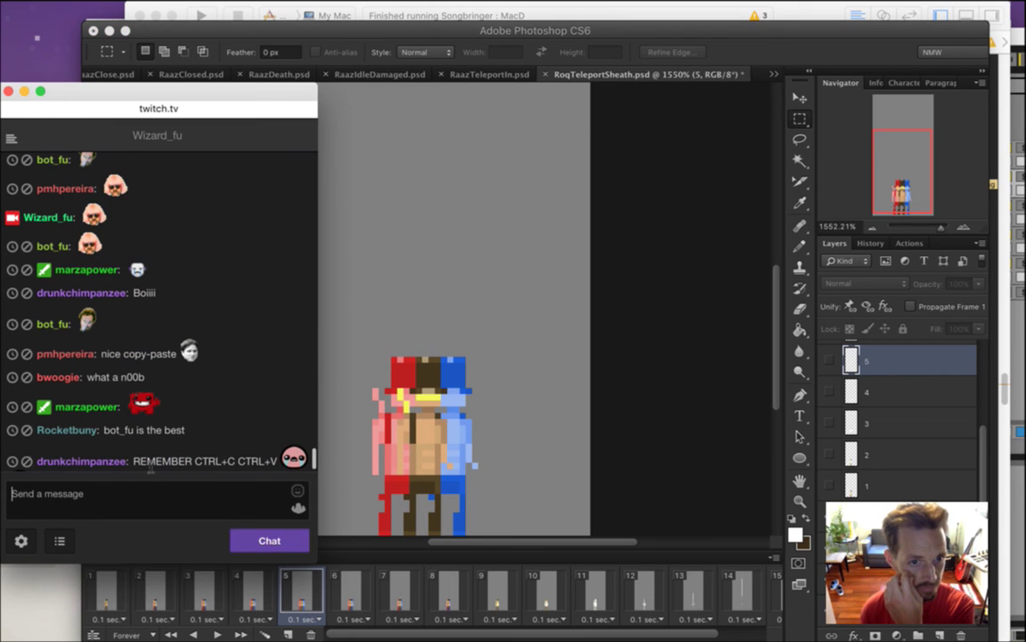
click(192, 463)
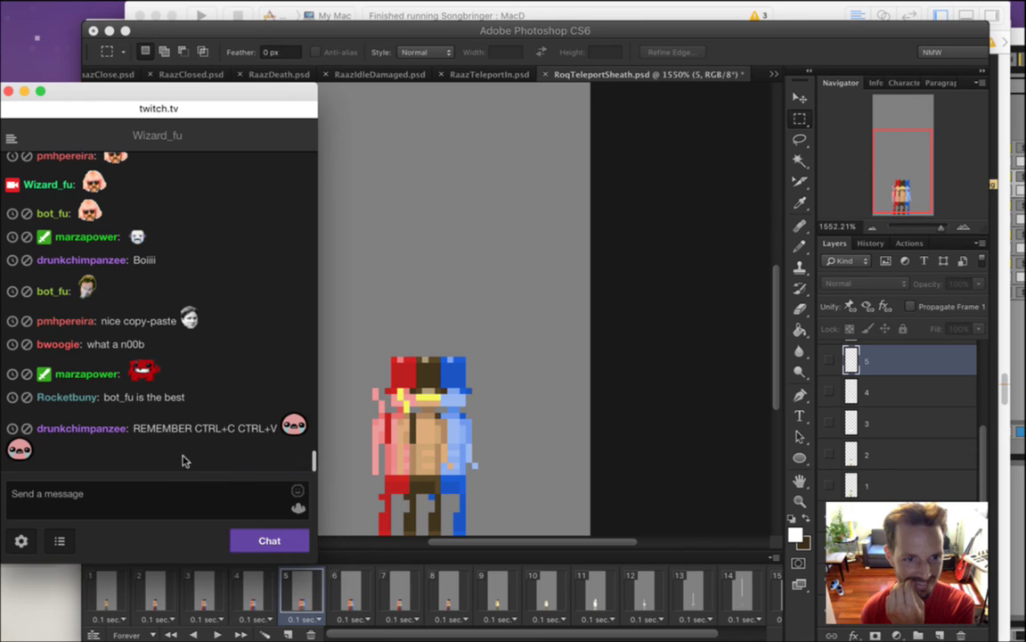
drag(162, 429, 246, 429)
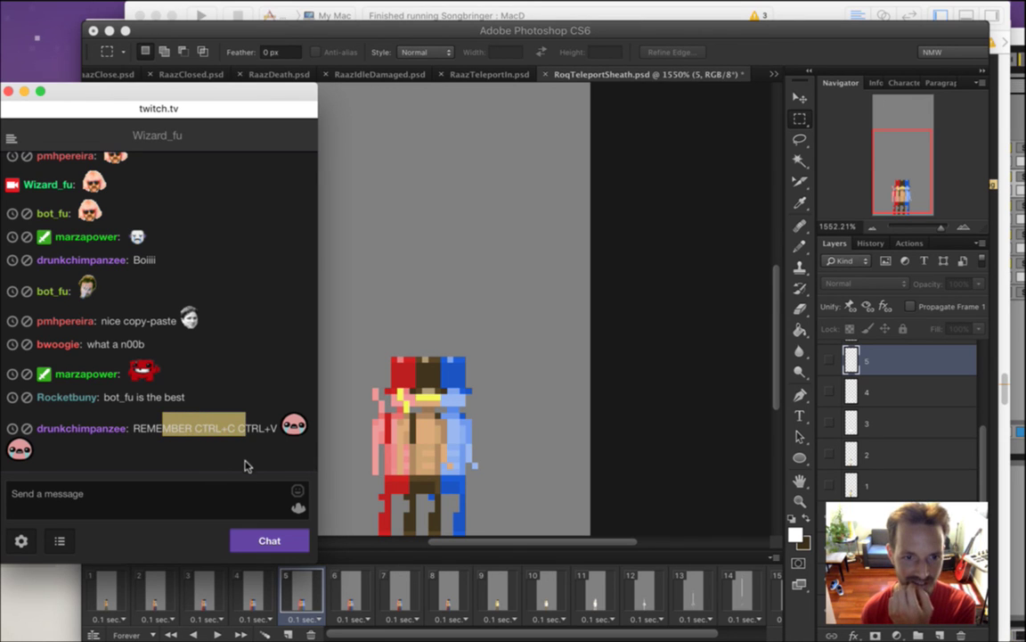
click(224, 452)
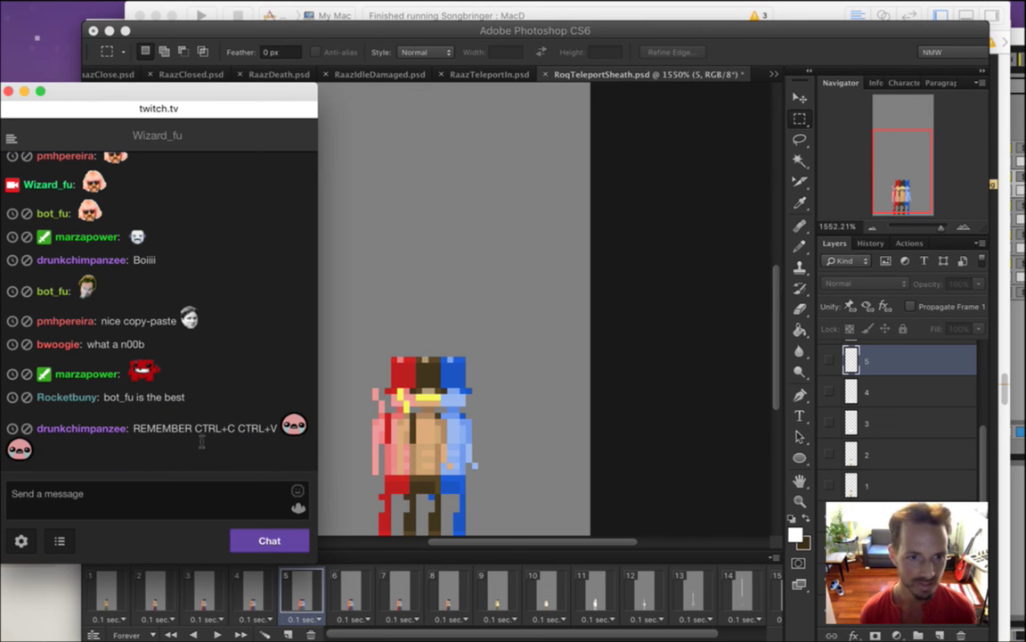
mouse_move(199, 431)
mouse_down()
mouse_move(266, 433)
mouse_move(217, 438)
mouse_up()
click(221, 444)
click(673, 57)
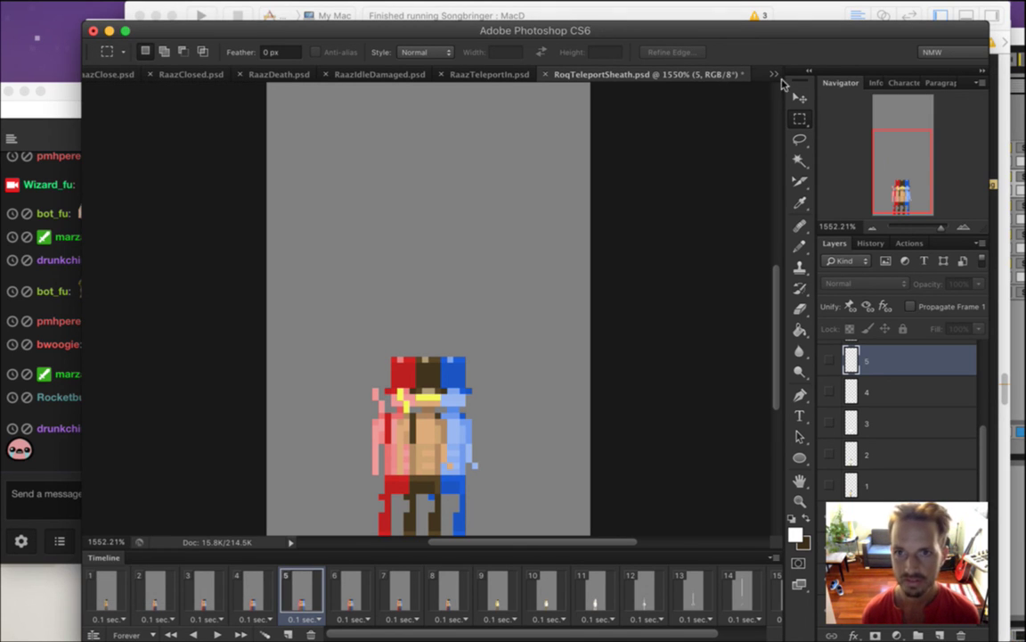
Compare the red copy in RaazTeleportIn.psd with the red Roq figure in RoqTeleportSheath.psd
click(706, 75)
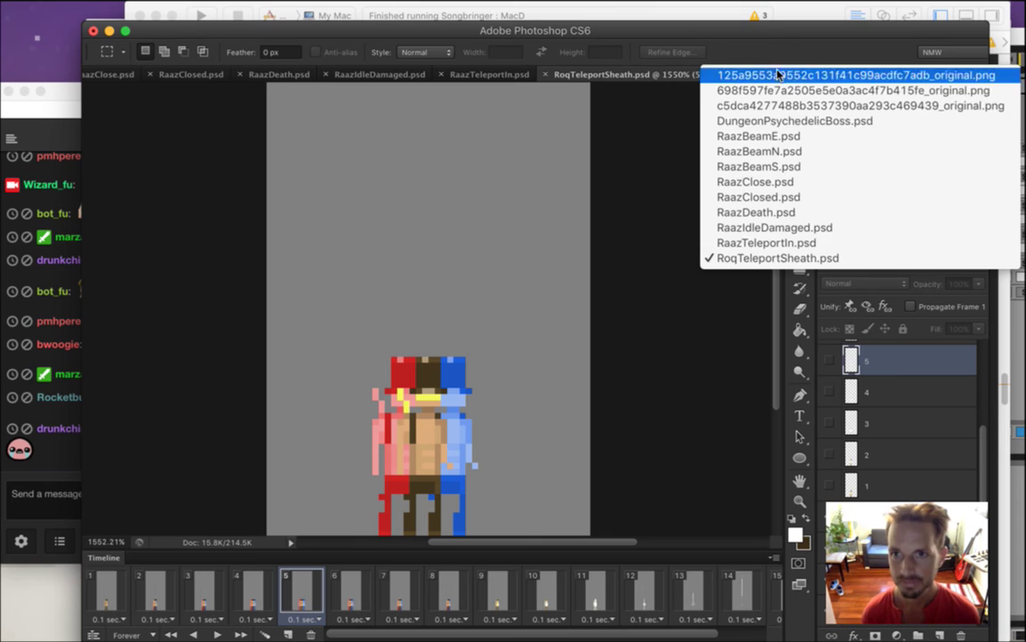
click(749, 243)
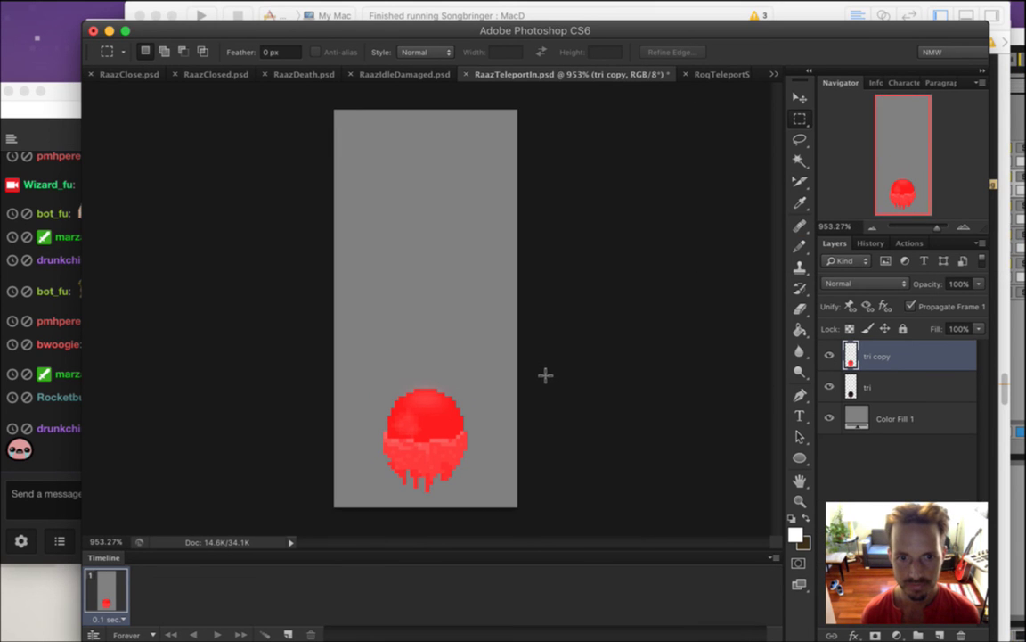
click(723, 75)
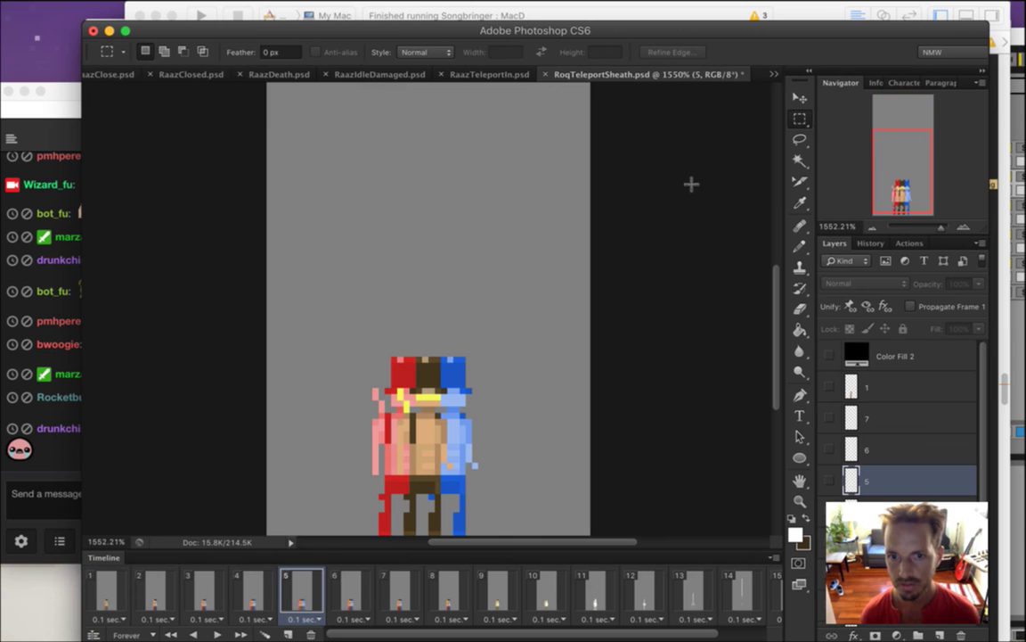
Sample the red and the blue of Roq's offset figures in frame 5 and check each color's values in the Color Picker
key(i)
click(366, 342)
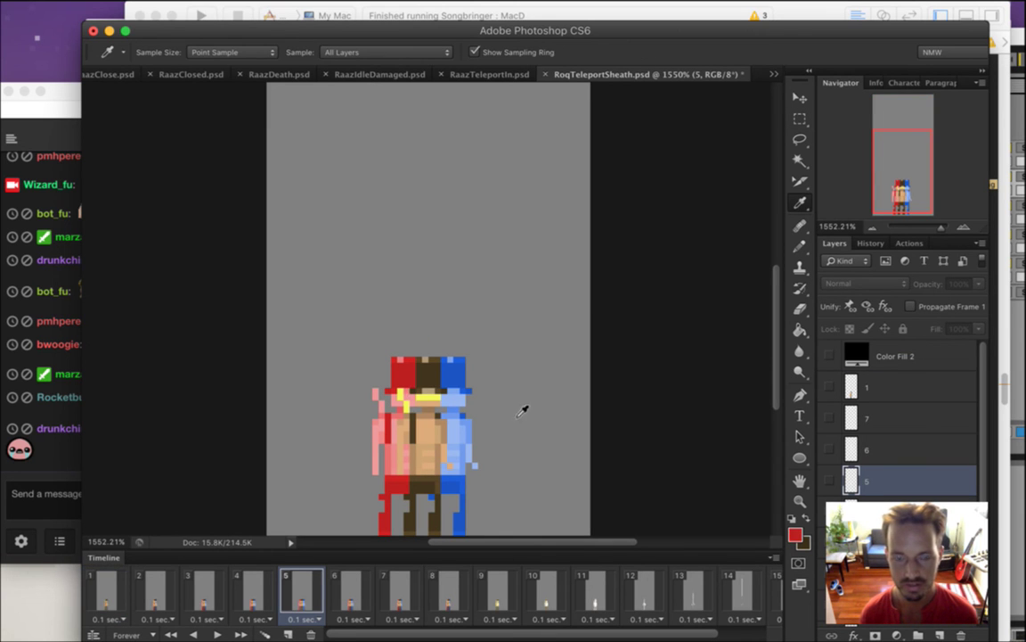
click(791, 533)
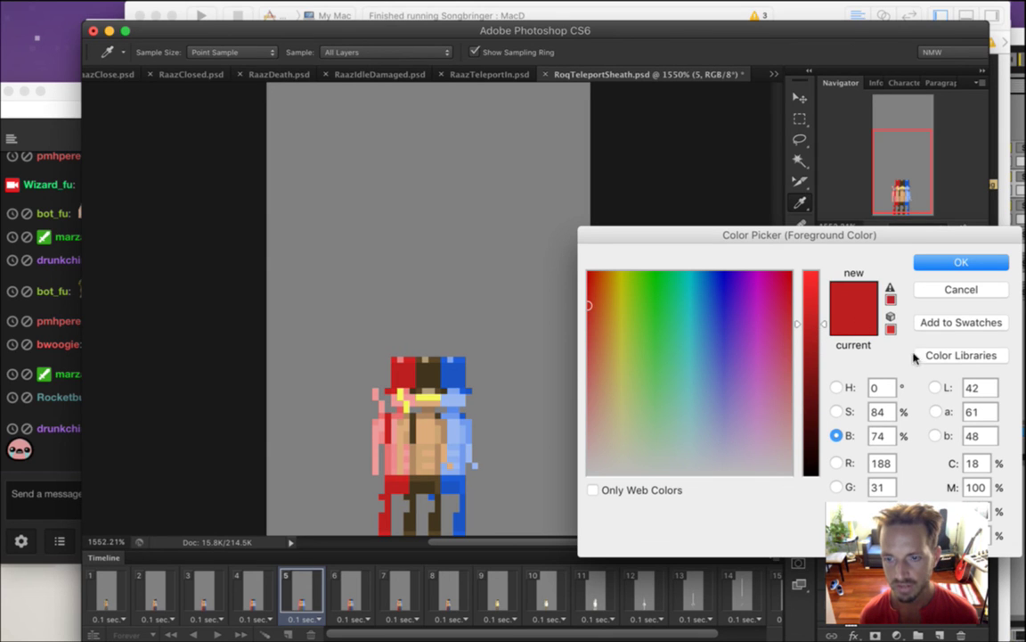
click(951, 294)
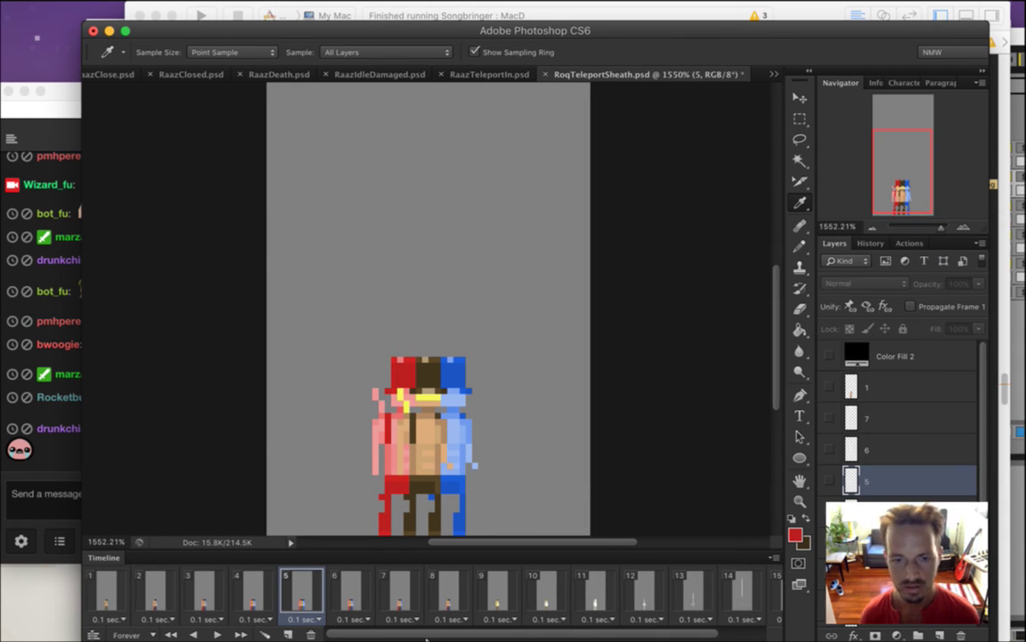
click(450, 373)
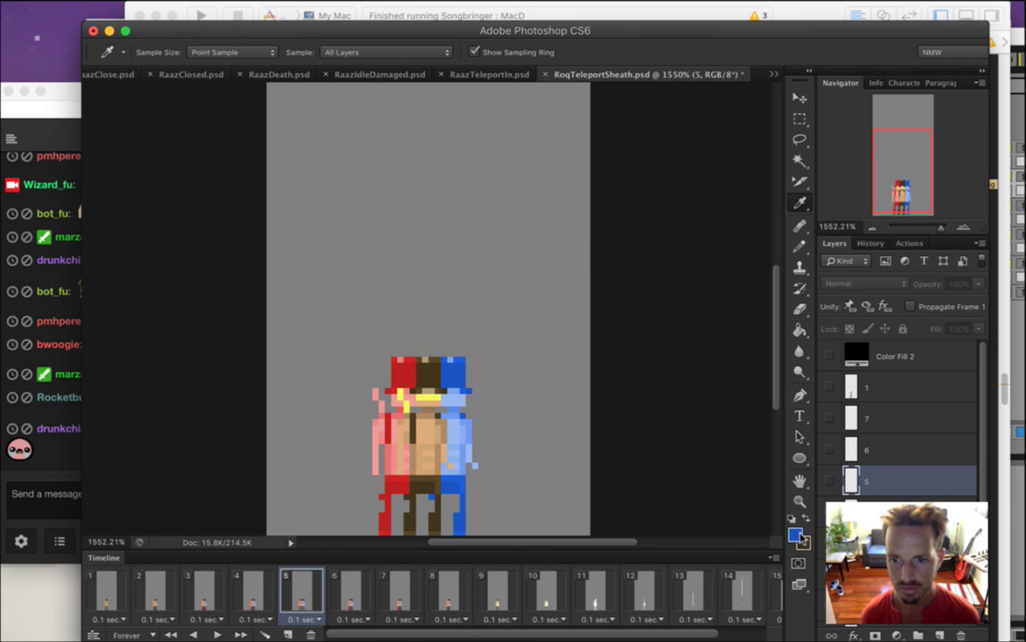
click(796, 535)
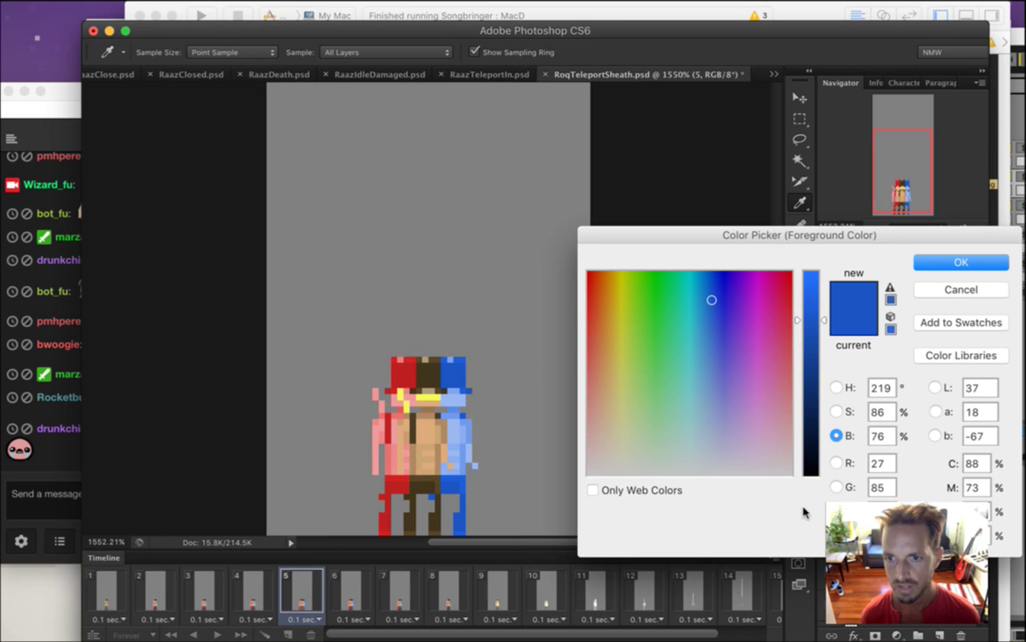
click(927, 265)
In RaazTeleportIn.psd, undo the tri copy's Hue/Saturation adjustment and set a new one to Colorize, hue 0, saturation 70, lightness +45
click(506, 75)
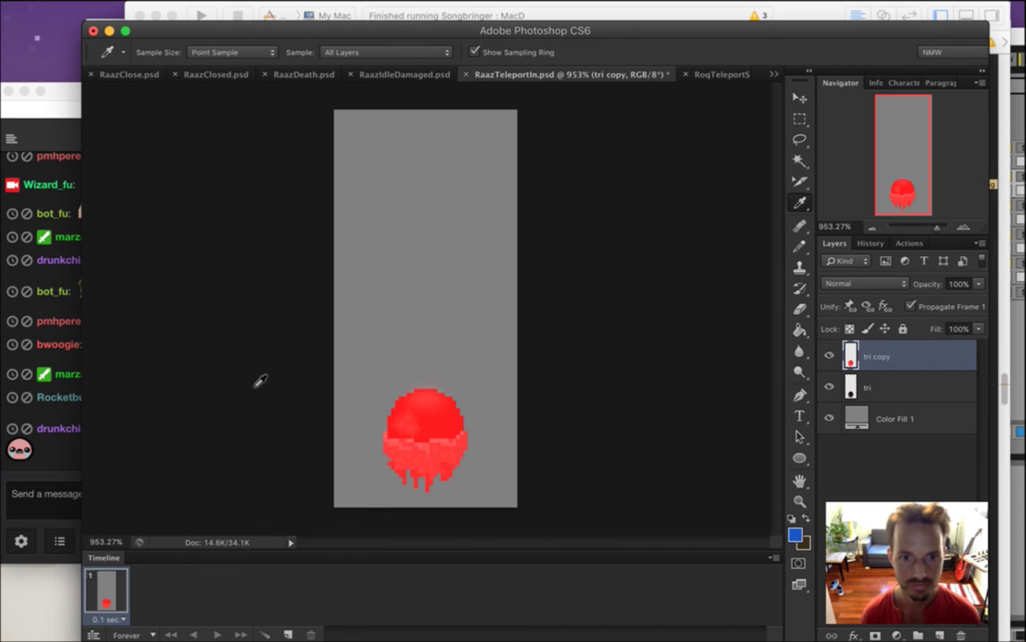
key(super+z)
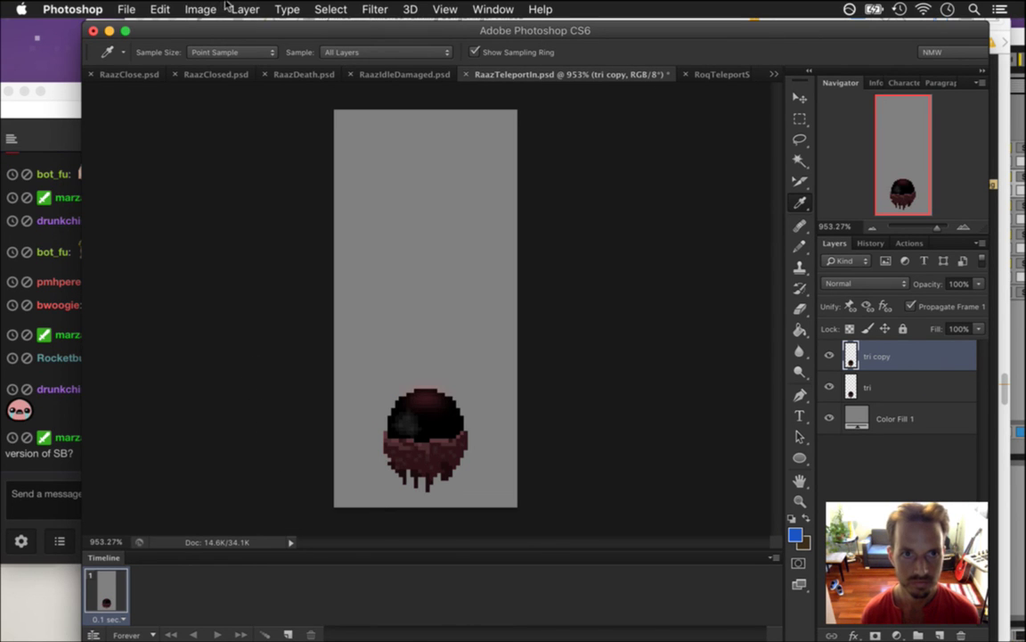
click(203, 9)
mouse_move(222, 59)
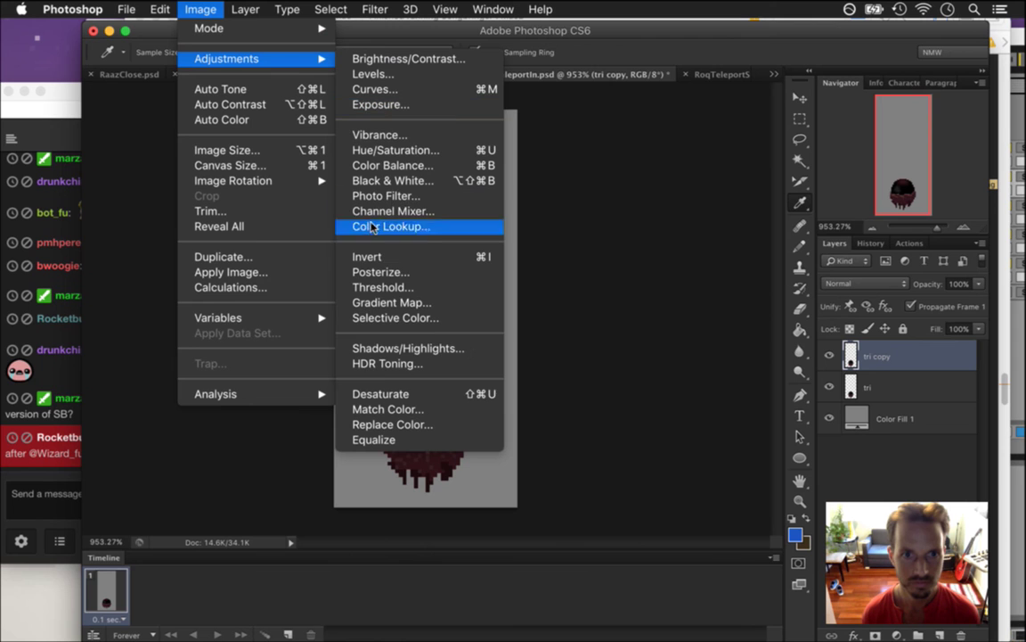
click(388, 152)
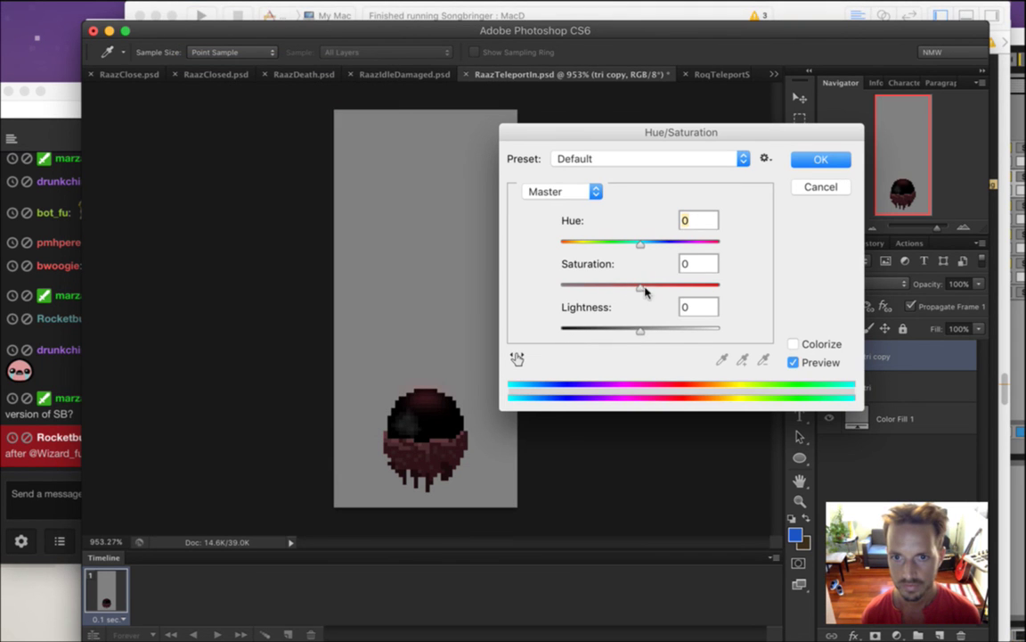
click(793, 344)
drag(648, 247, 540, 243)
drag(600, 287, 672, 287)
drag(640, 330, 680, 332)
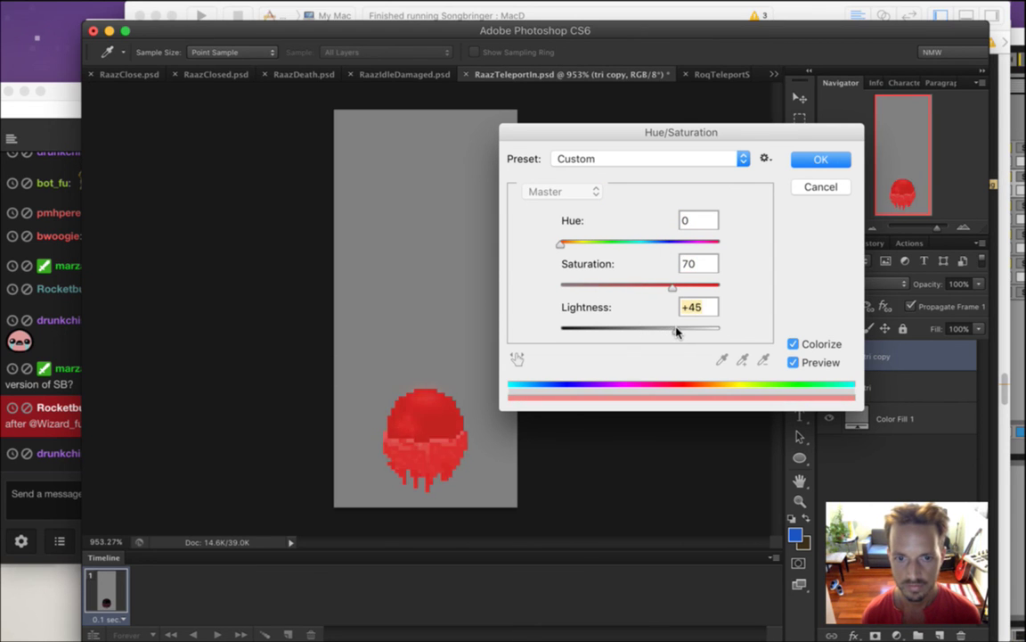
Read the stream chat messages about a stereoscopic 3D version of the game and return to the Hue/Saturation settings in Photoshop
click(52, 424)
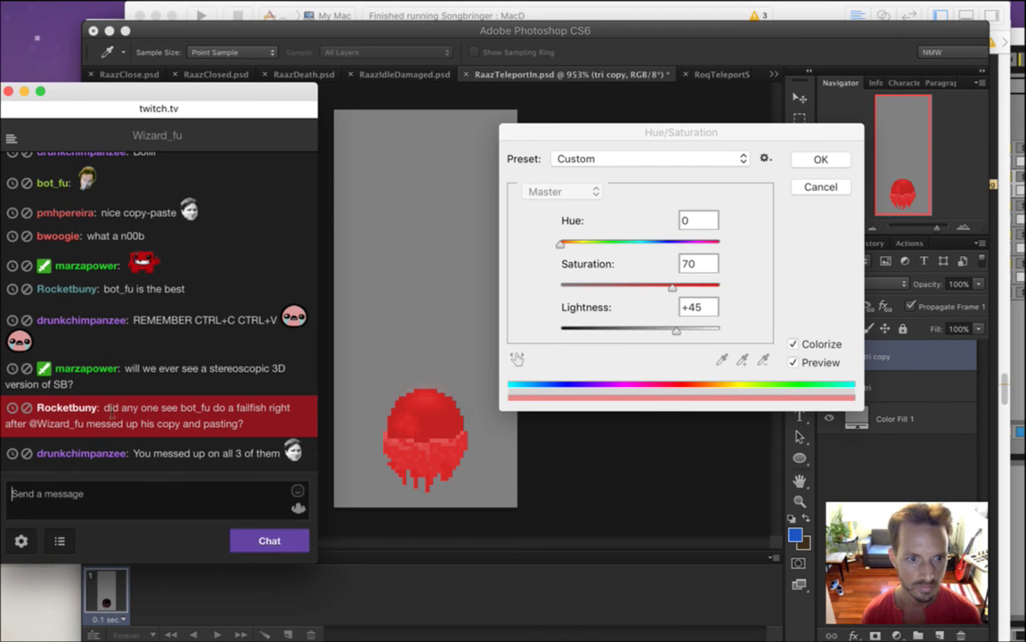
drag(120, 360, 187, 406)
click(208, 389)
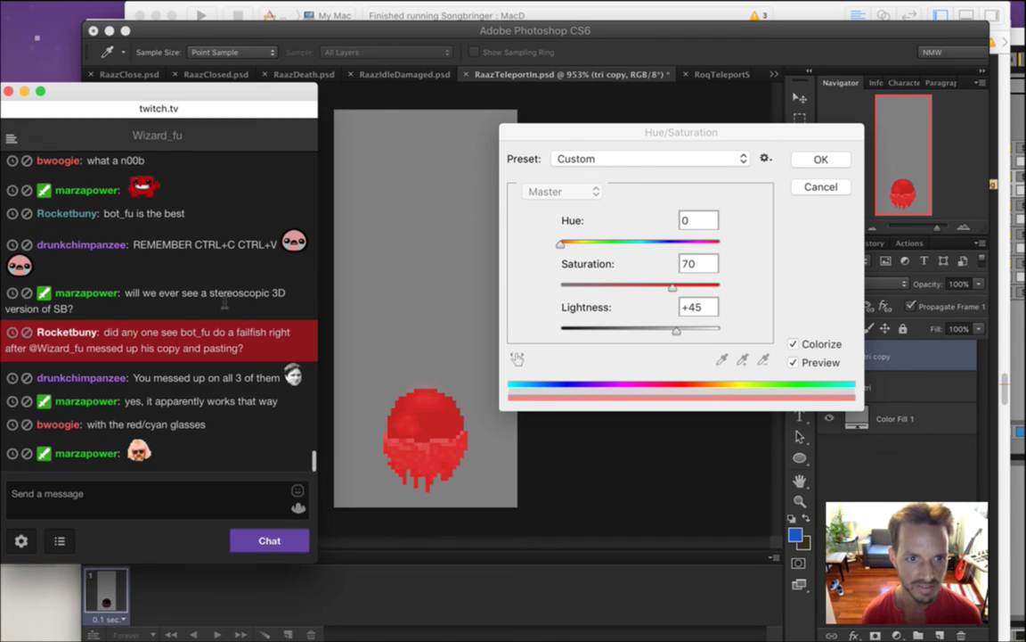
drag(192, 300, 255, 303)
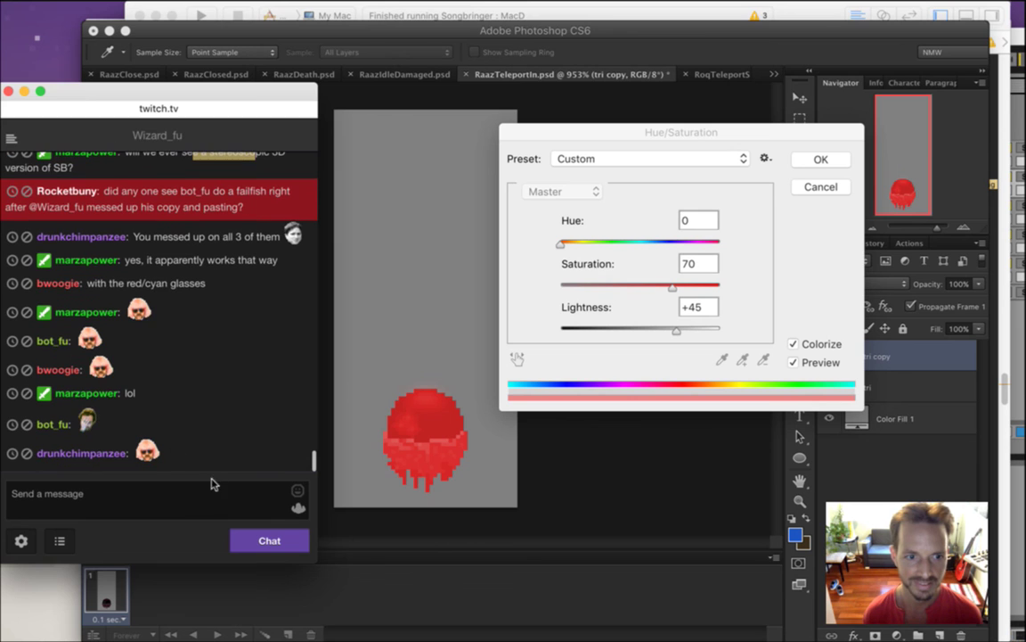
click(576, 322)
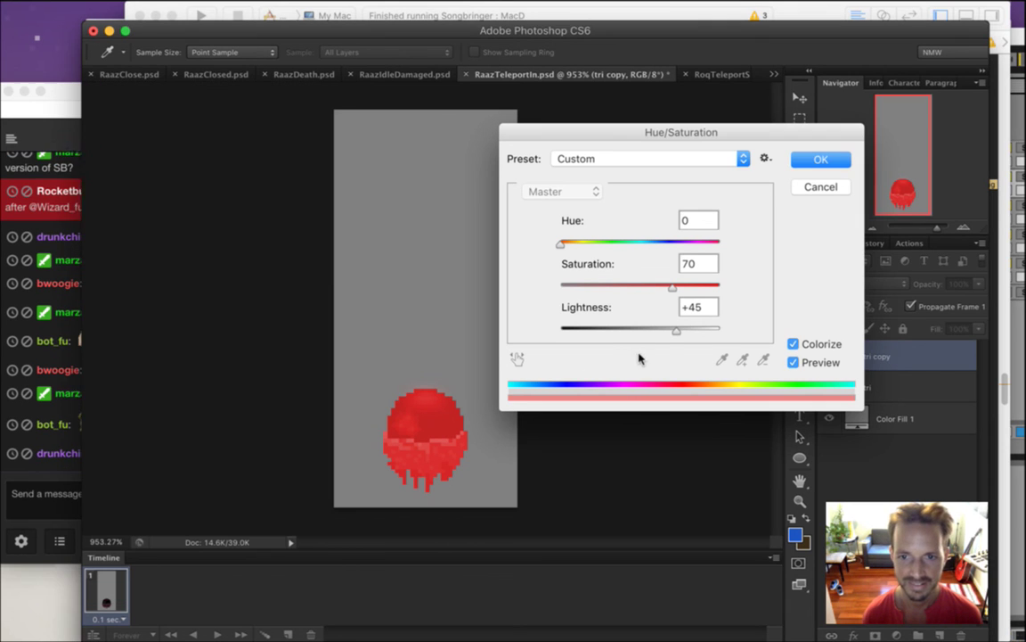
Try lightness +50, apply the Hue/Saturation adjustment to the tri copy layer at lightness +45, and activate the Move tool
drag(703, 308, 691, 310)
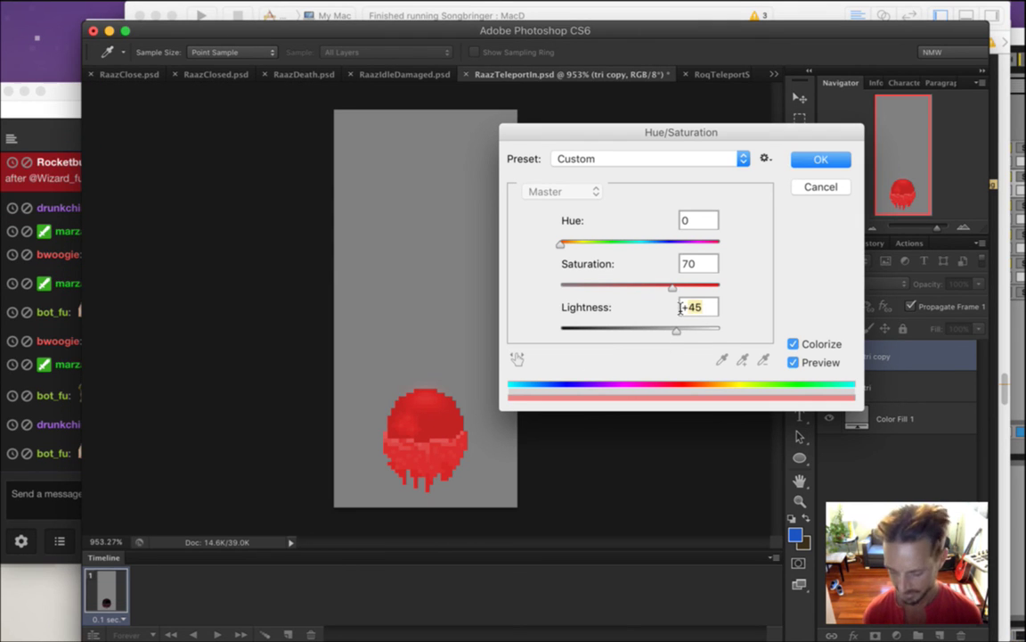
text(50)
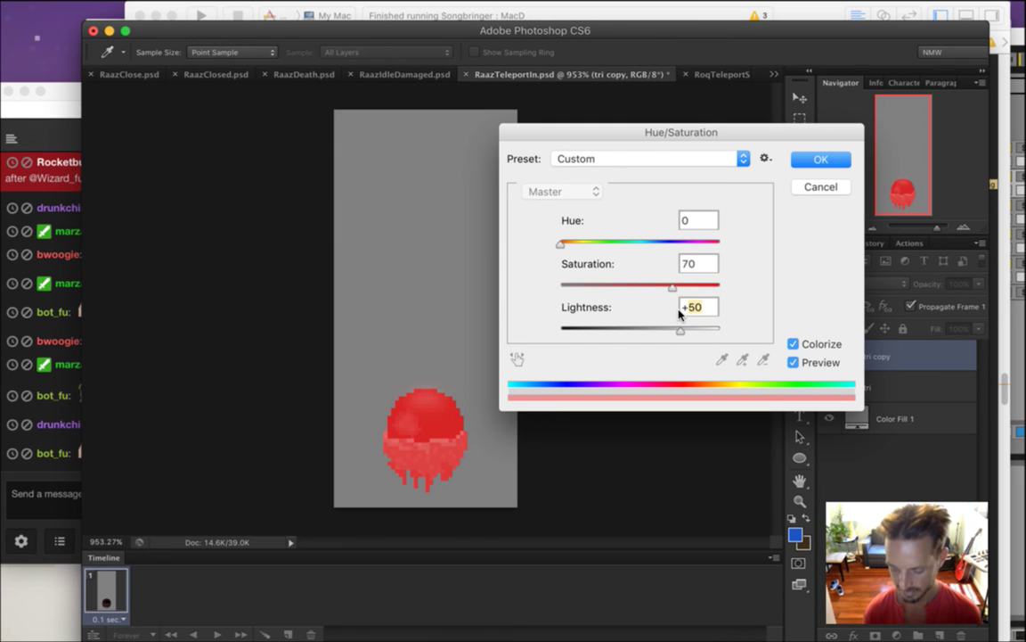
text(45)
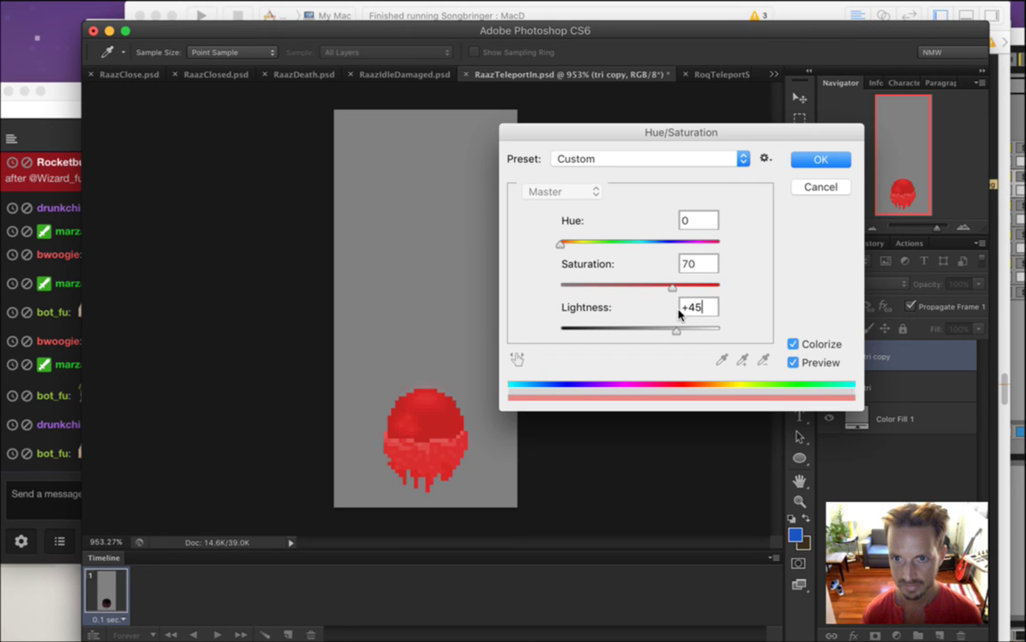
key(Return)
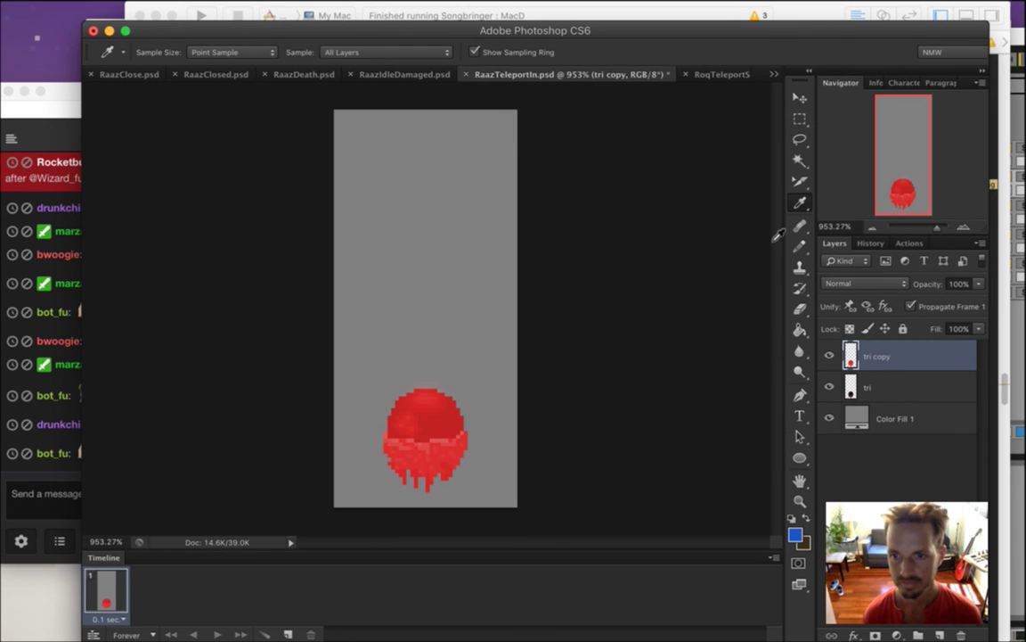
key(v)
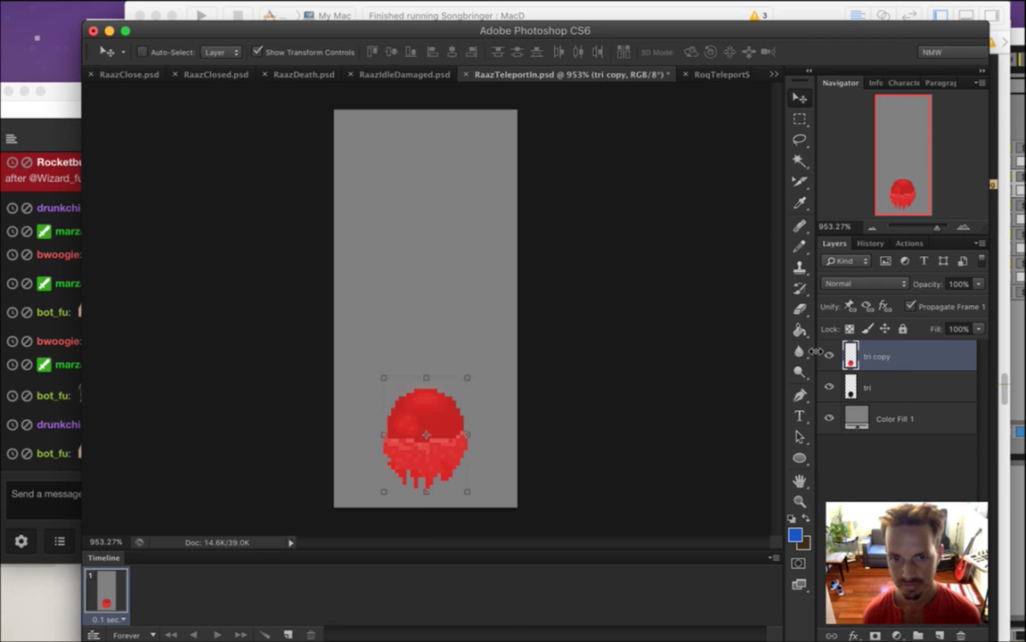
Move the tri copy layer below tri, nudge it 2 pixels to the left, and save the file
drag(910, 351, 900, 385)
key(Left)
key(Left)
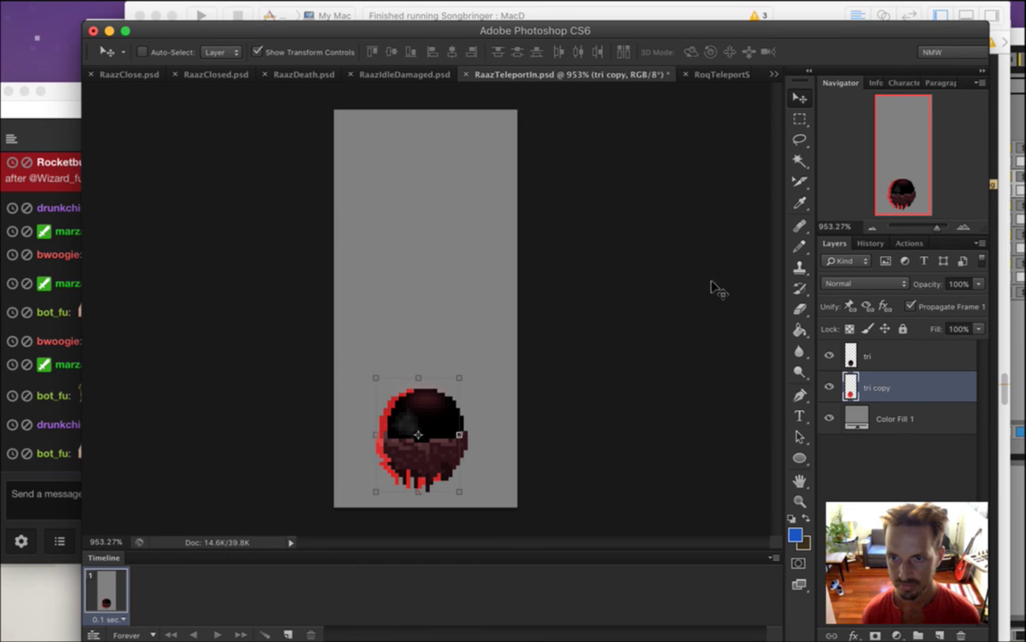
key(m)
key(super+s)
Duplicate the tri layer and colorize the duplicate blue with Hue/Saturation at hue 219, saturation 71, lightness +44
click(851, 356)
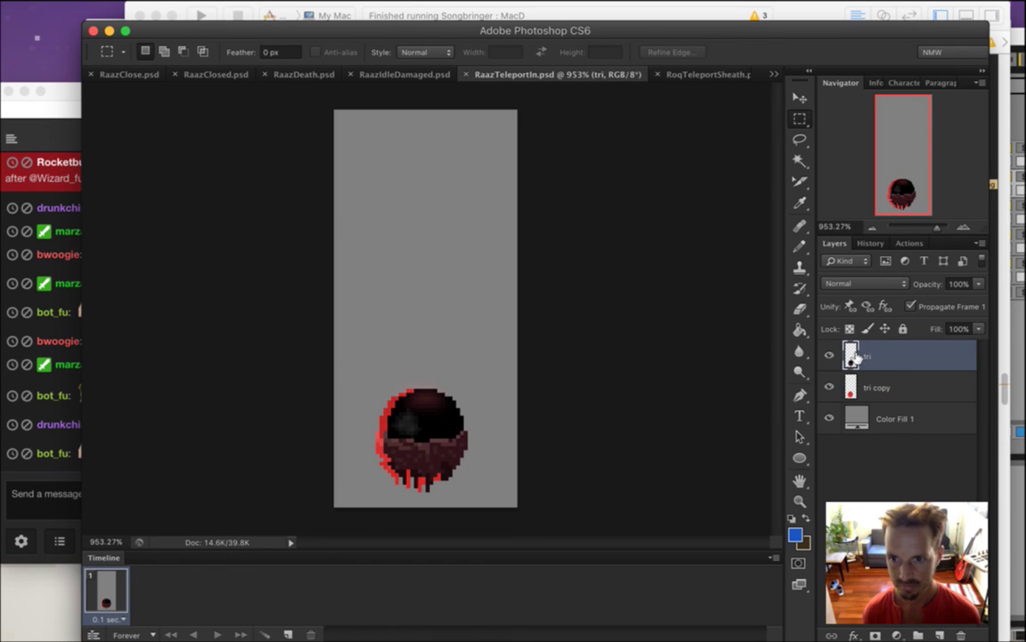
key(super+j)
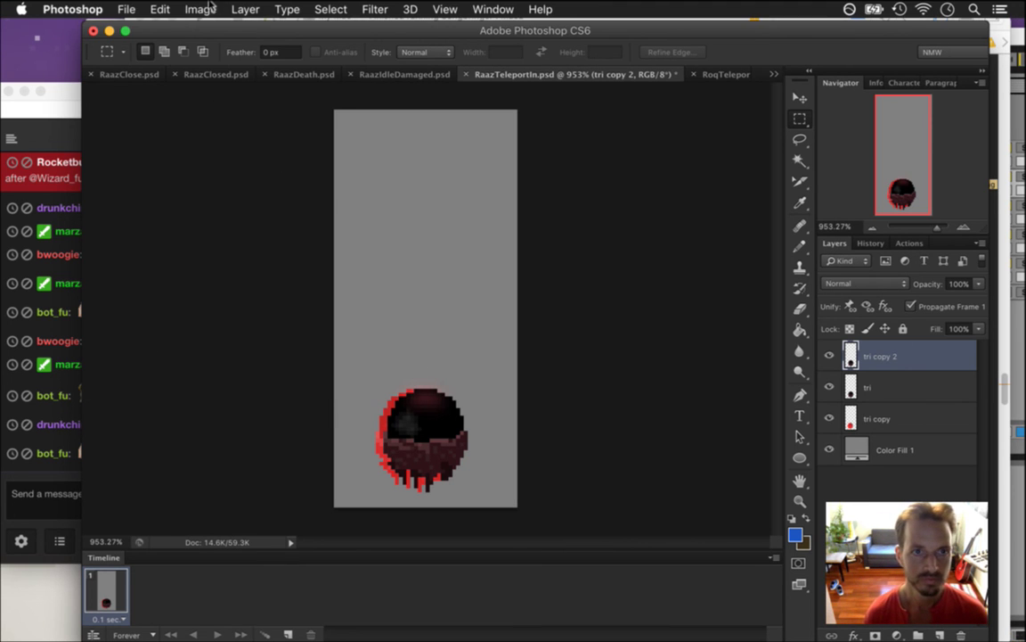
click(201, 9)
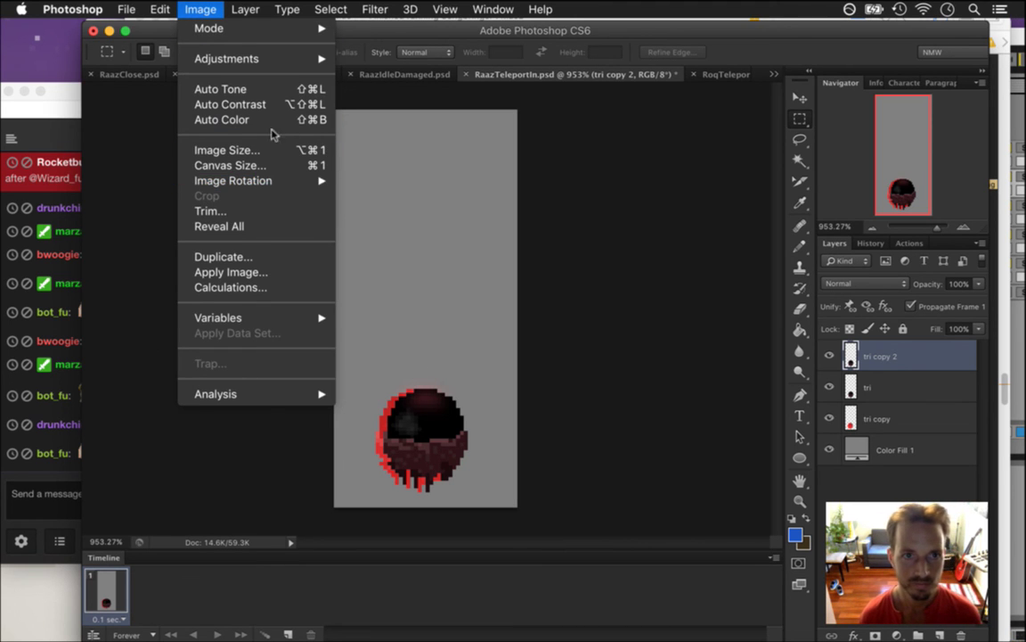
mouse_move(329, 61)
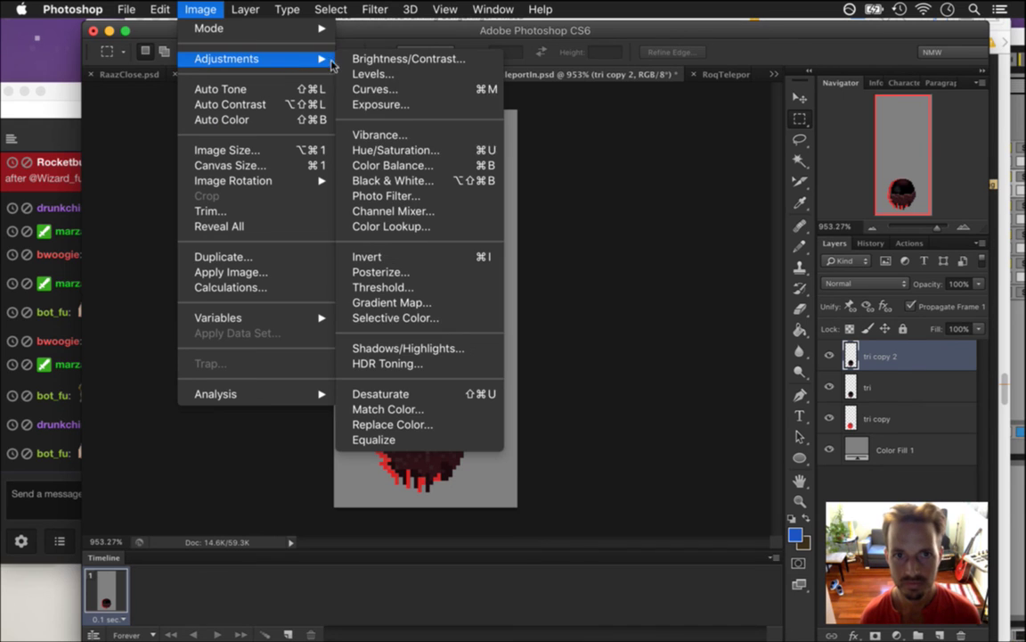
click(393, 151)
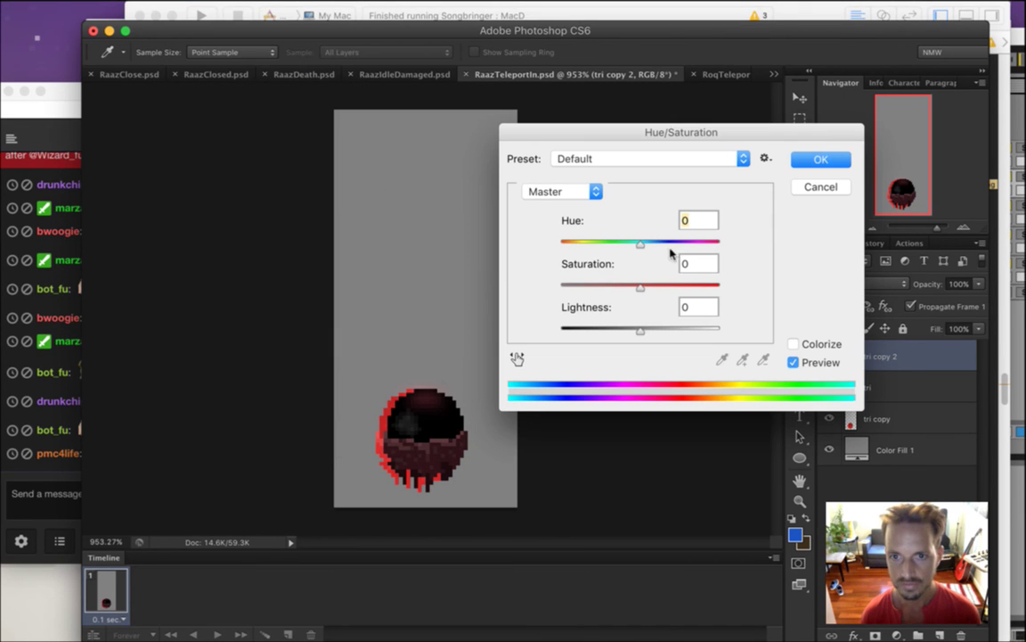
click(795, 344)
click(793, 344)
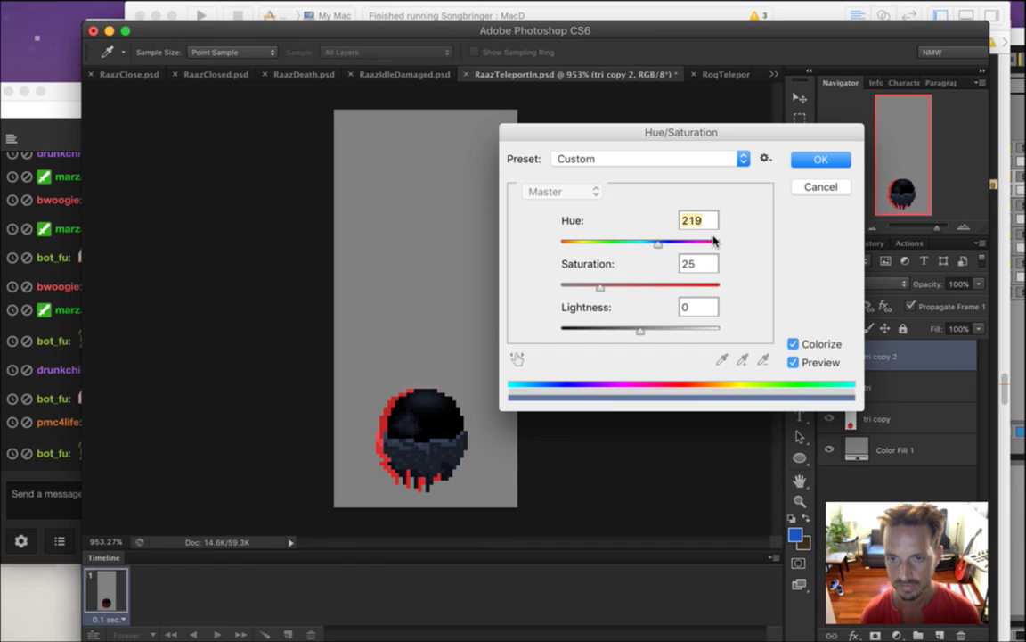
drag(600, 287, 674, 285)
drag(642, 330, 677, 330)
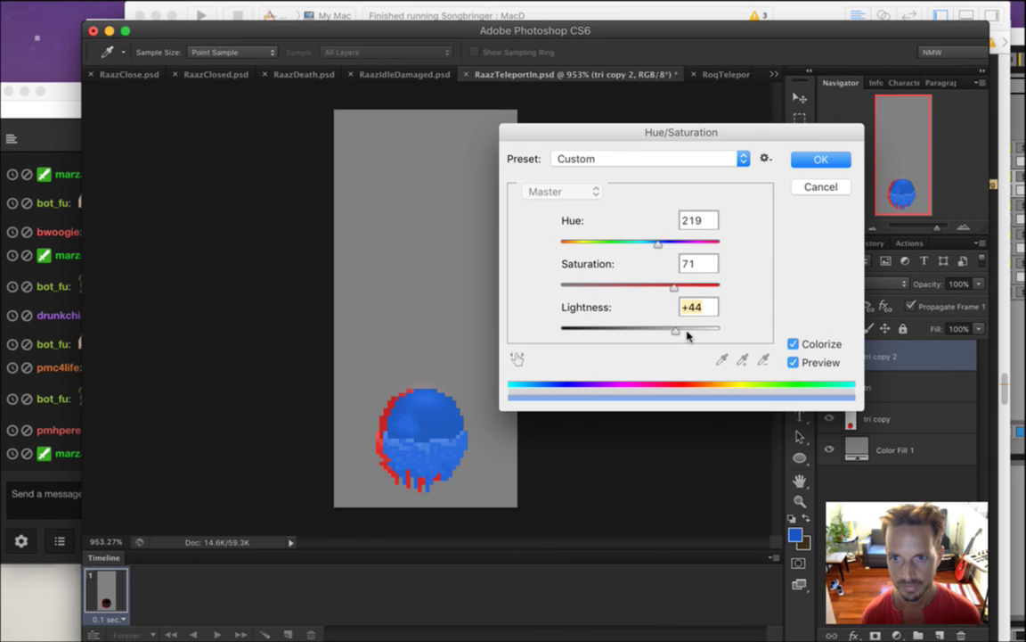
click(821, 160)
Move the tri copy 2 layer below tri and nudge it 2 pixels to the right
drag(853, 356, 849, 397)
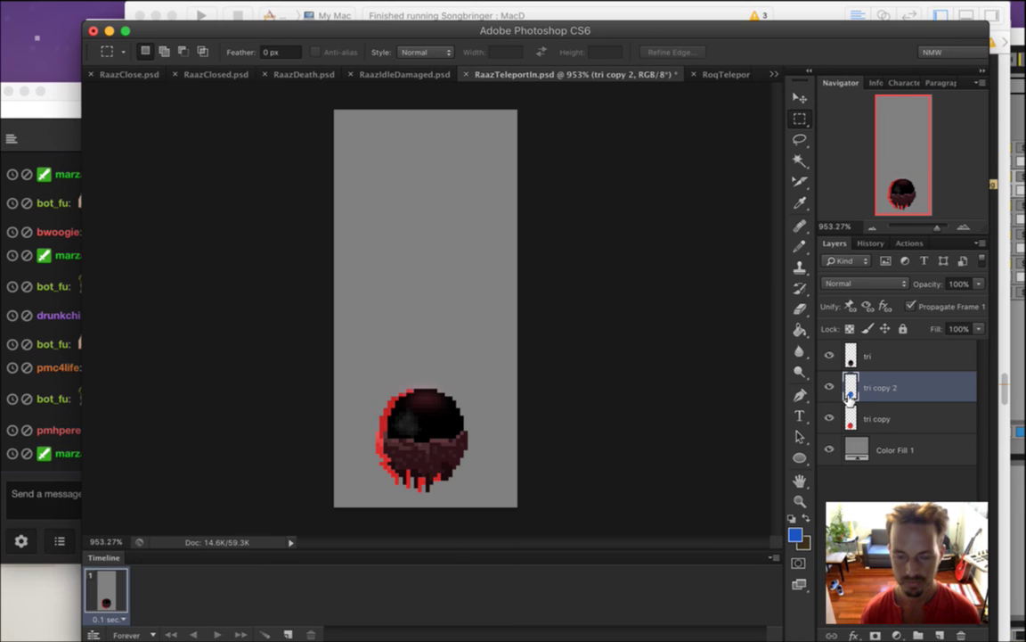
key(v)
key(Right)
key(Right)
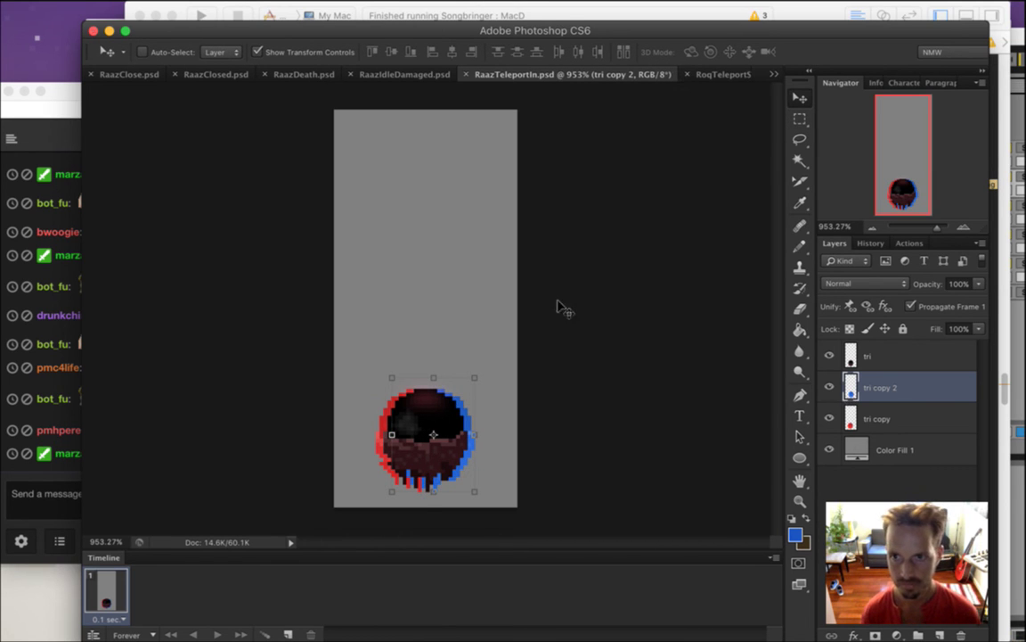
click(797, 124)
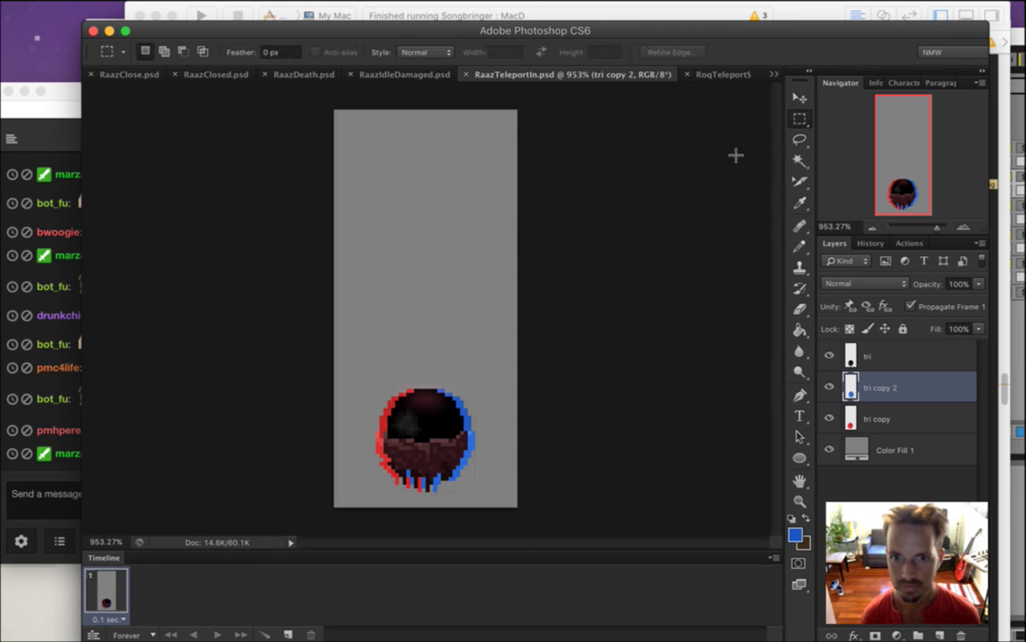
Read the stream chat messages and look through the list of open Photoshop documents
click(65, 493)
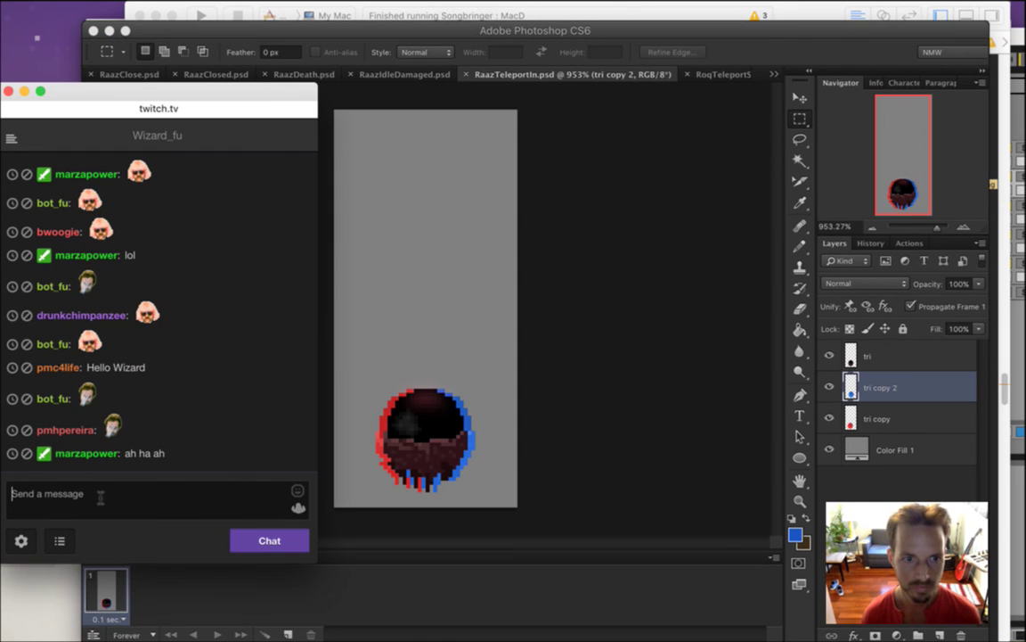
drag(106, 367, 154, 376)
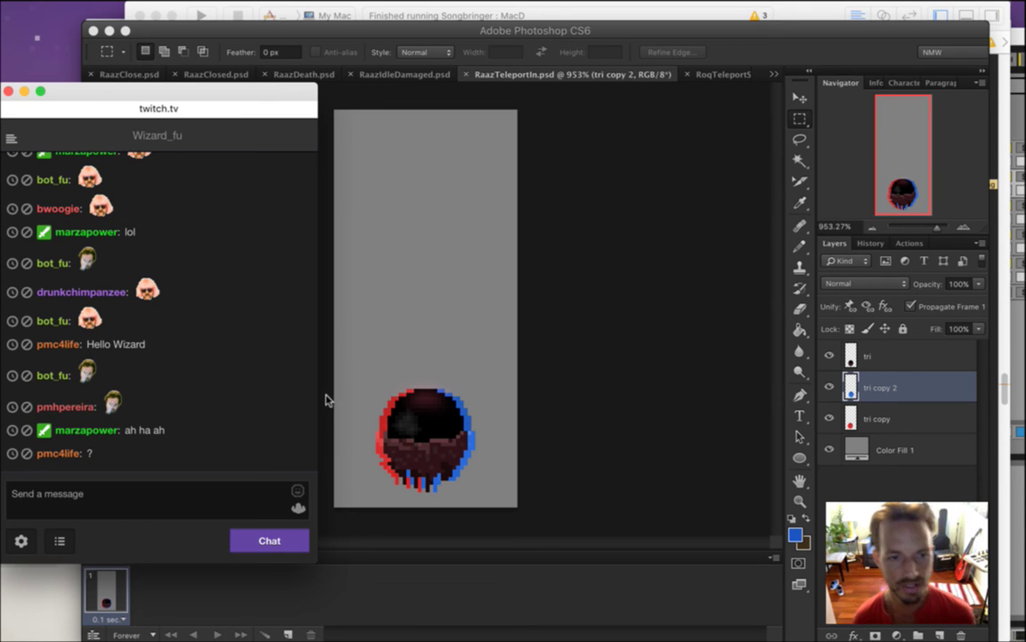
click(664, 46)
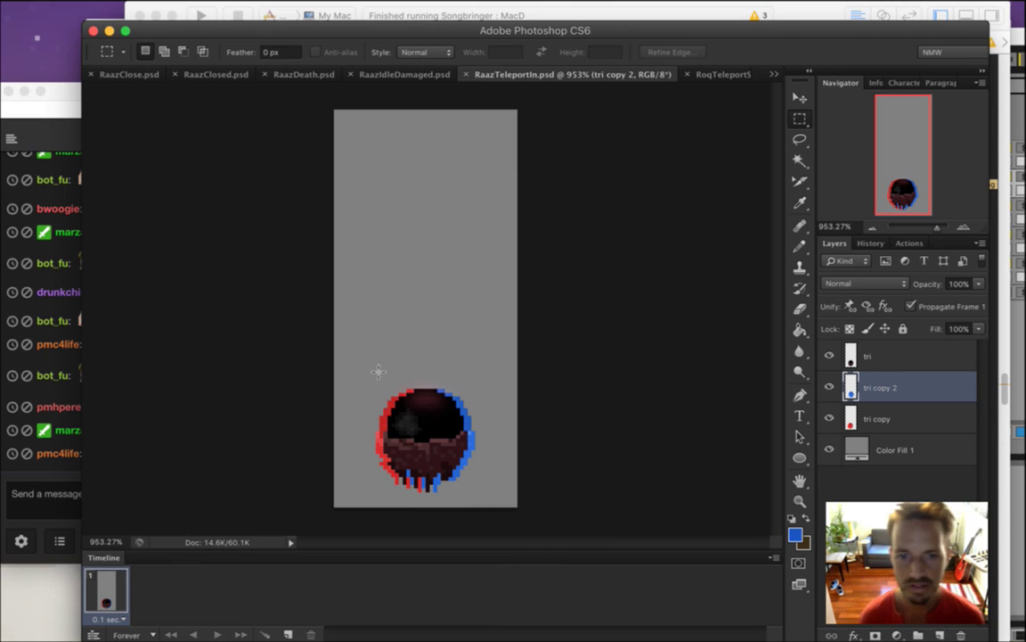
click(775, 74)
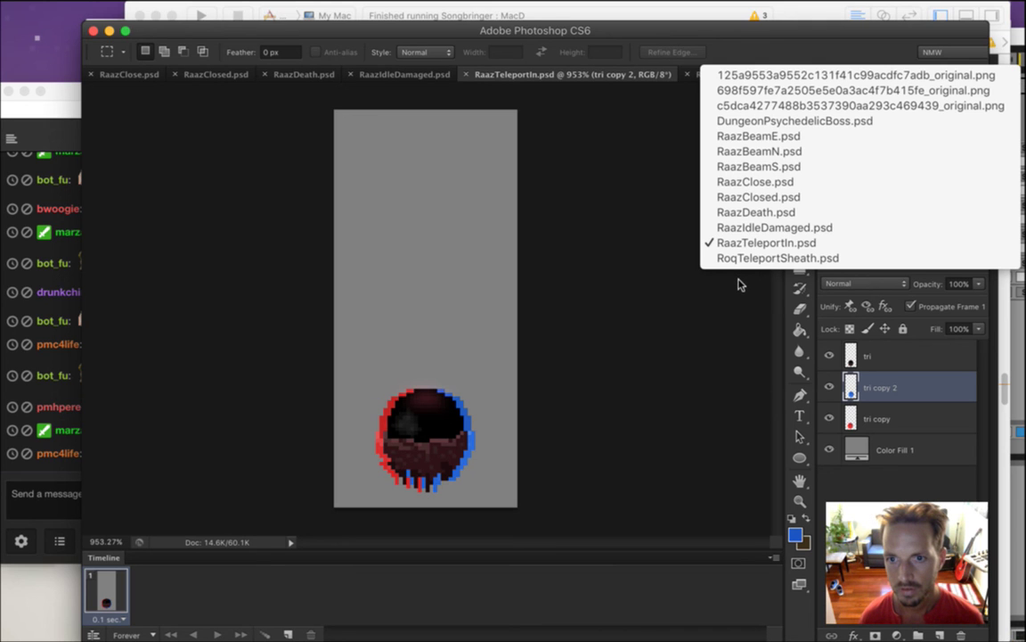
click(643, 253)
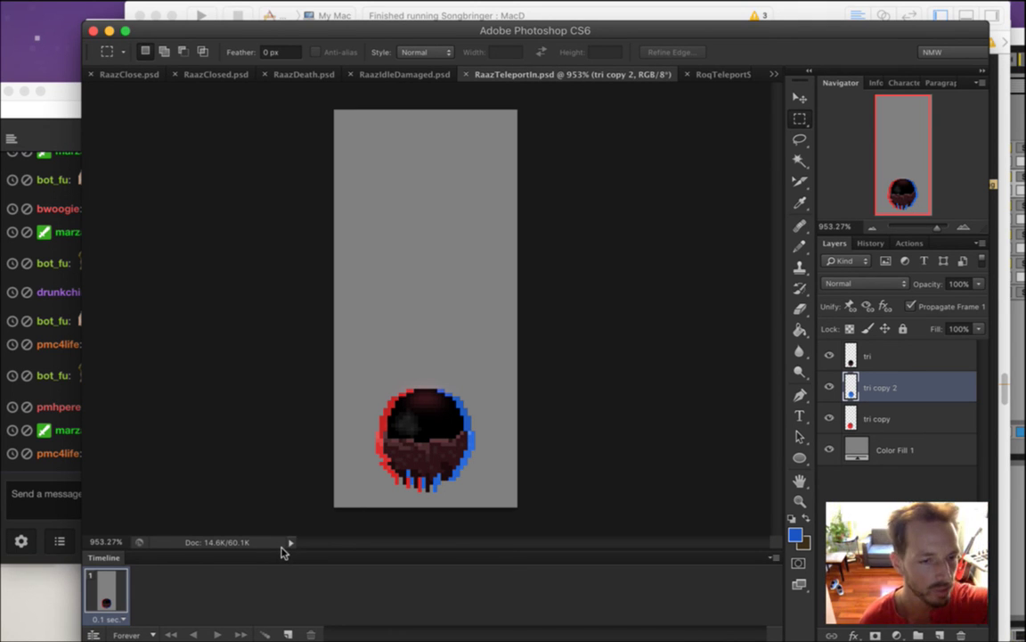
click(59, 490)
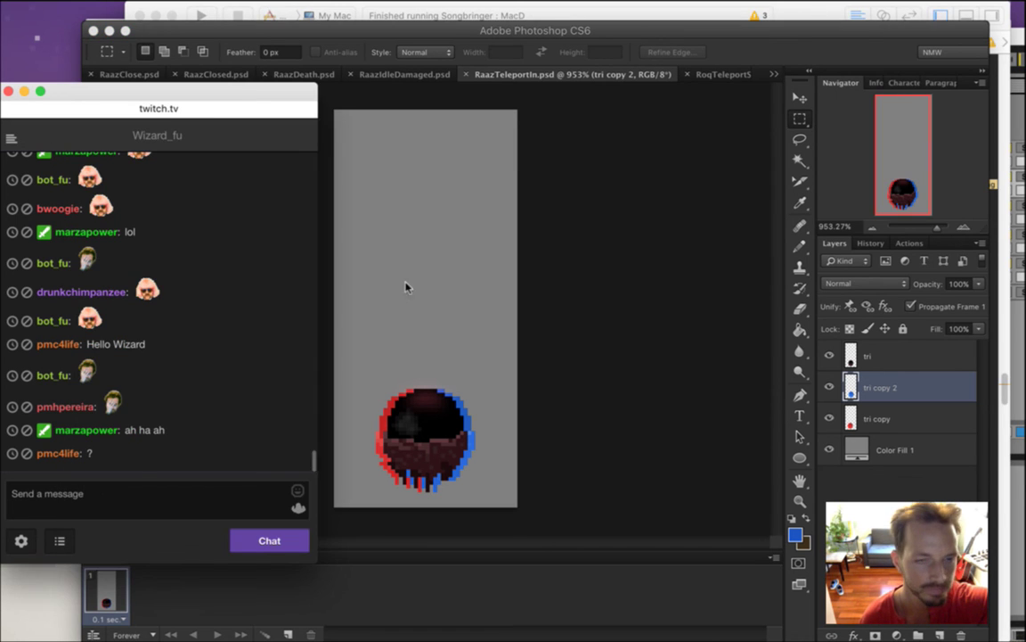
click(436, 204)
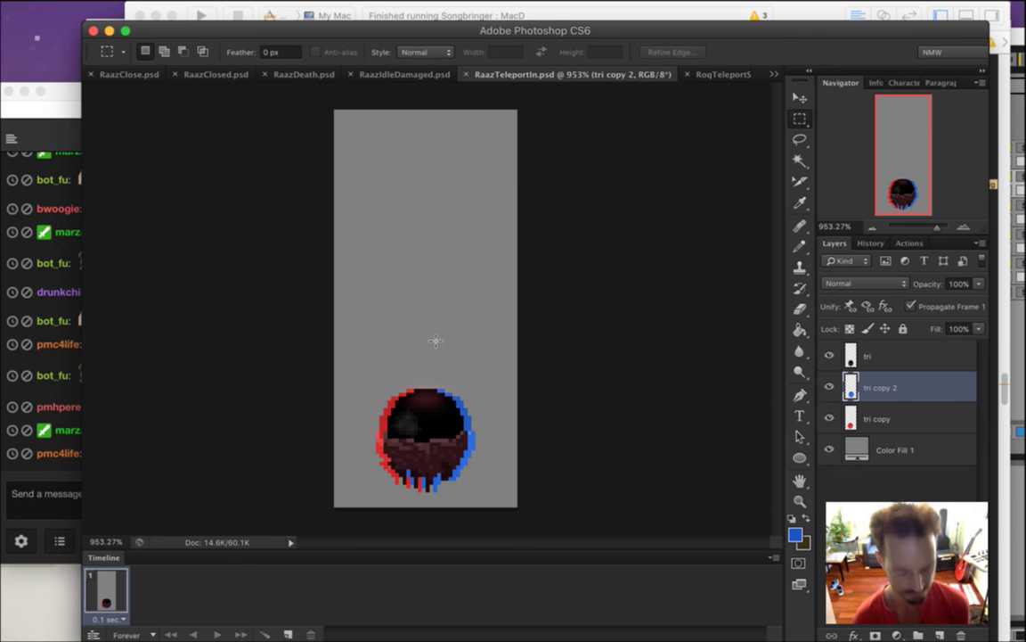
Sample black from the orb, add a new layer above tri, and hide the tri copy and tri copy 2 layers
key(i)
click(438, 431)
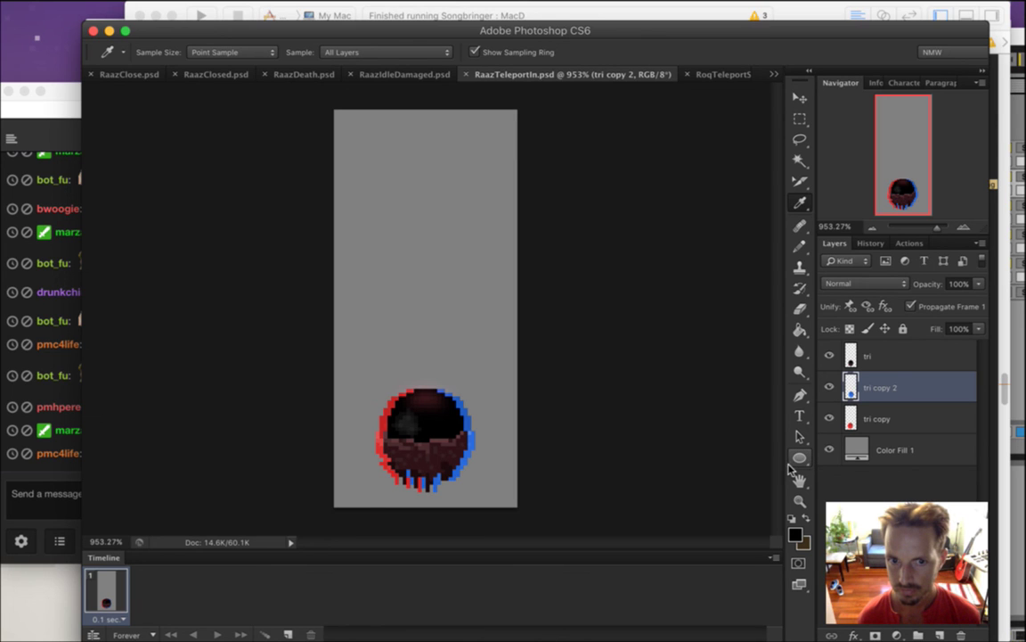
click(866, 358)
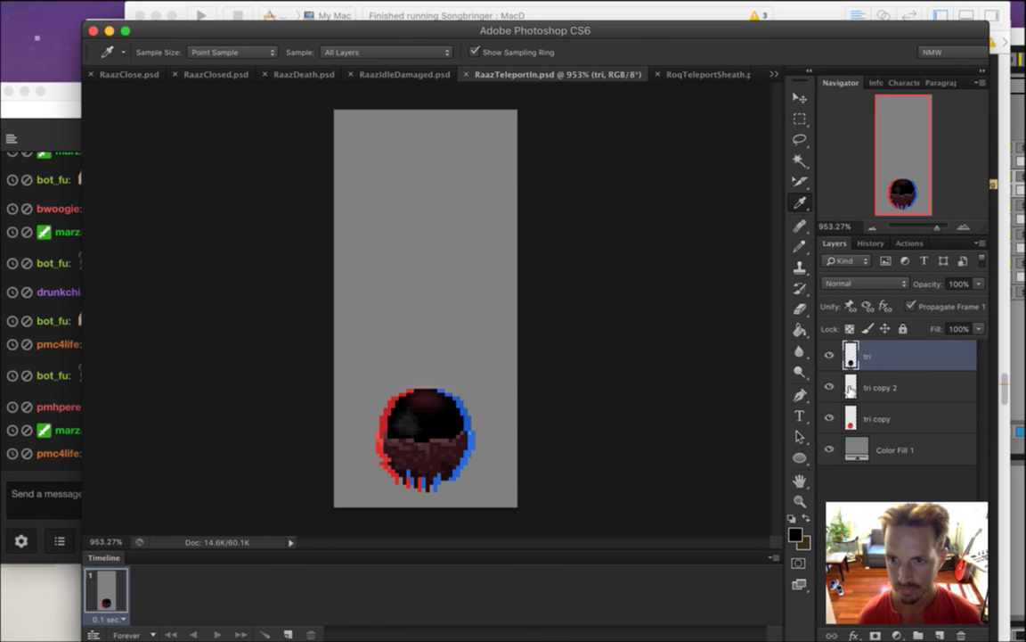
click(943, 633)
click(830, 388)
drag(828, 415, 829, 450)
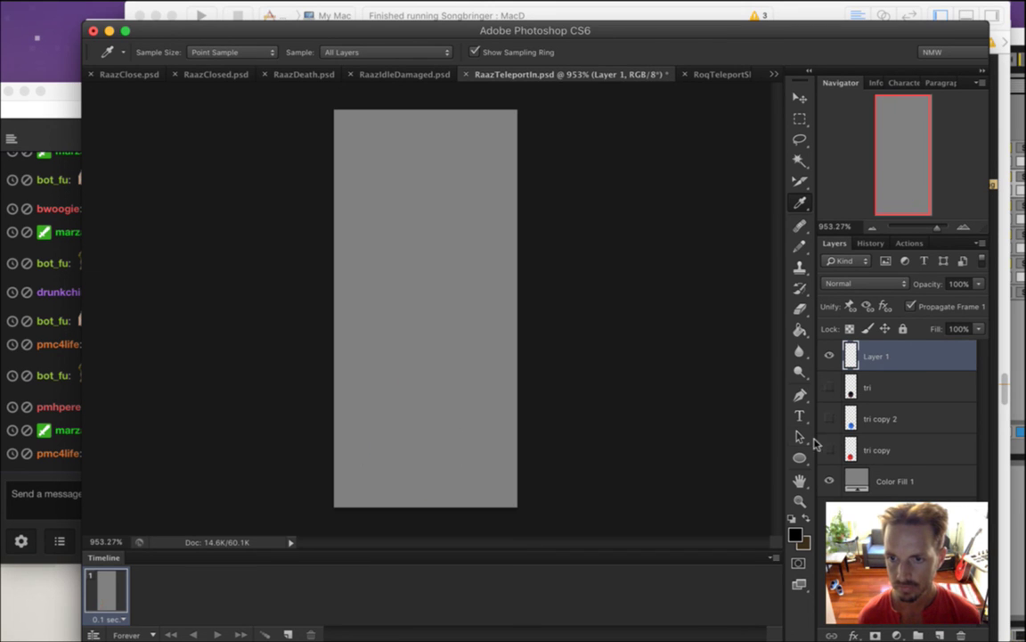
click(830, 388)
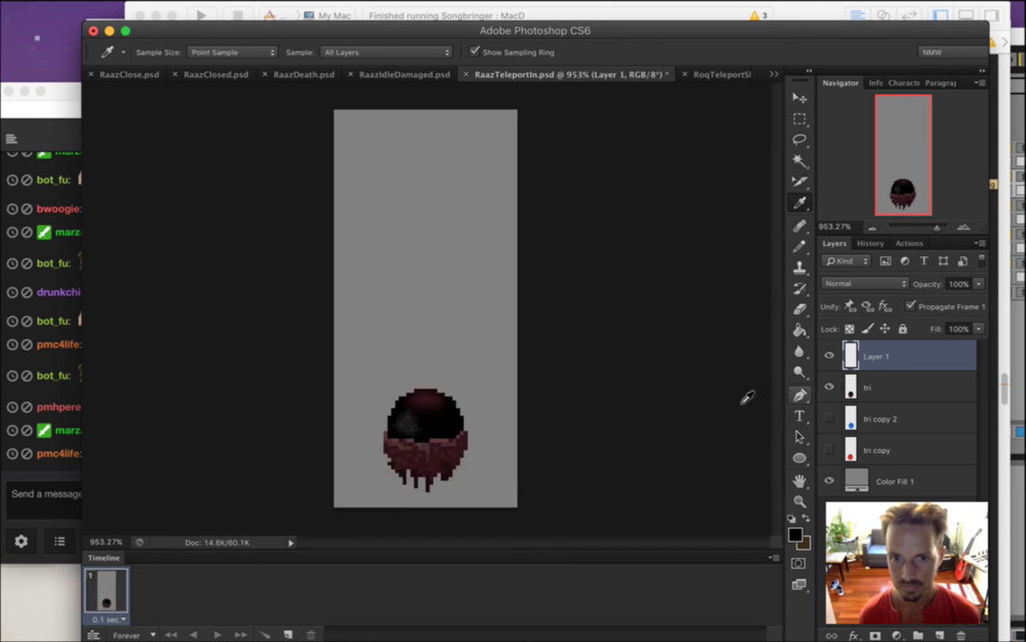
drag(431, 445, 449, 432)
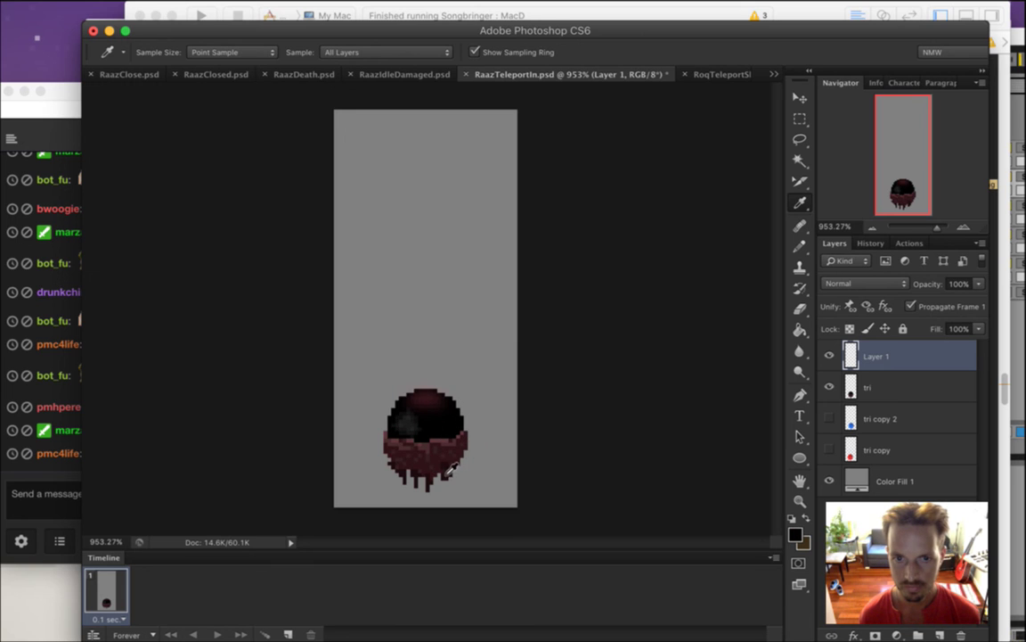
Try lowering the tri layer's opacity
click(900, 388)
click(979, 284)
drag(934, 284, 990, 299)
click(916, 306)
click(979, 283)
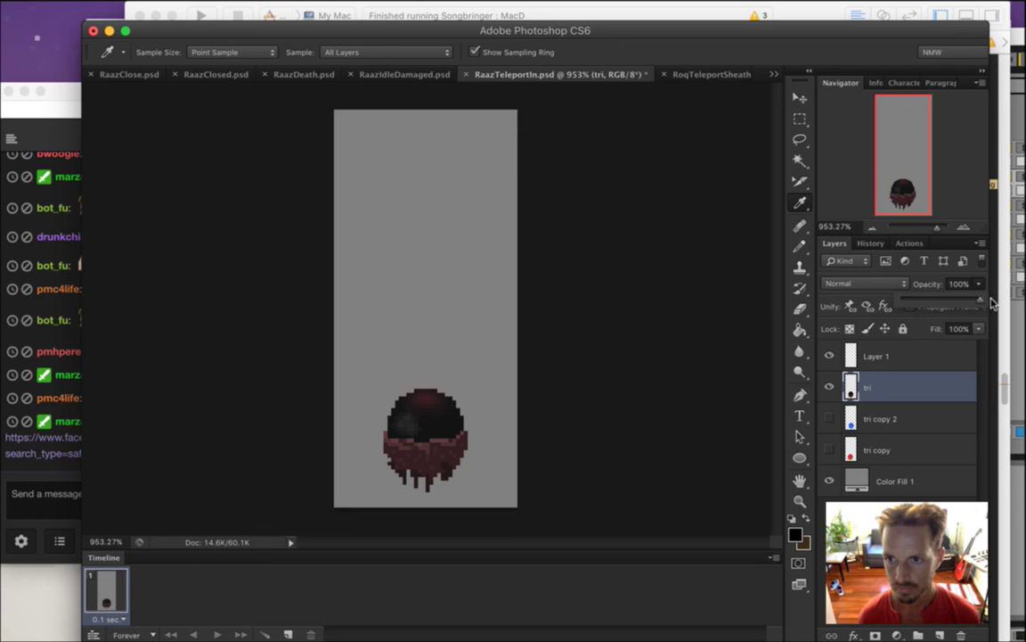
click(914, 421)
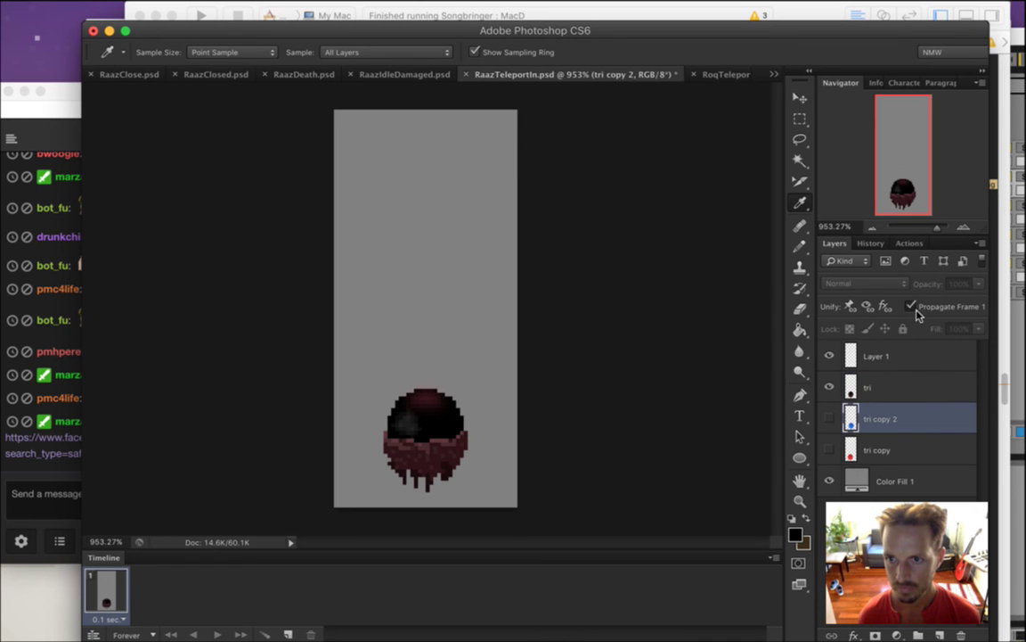
click(901, 451)
click(898, 356)
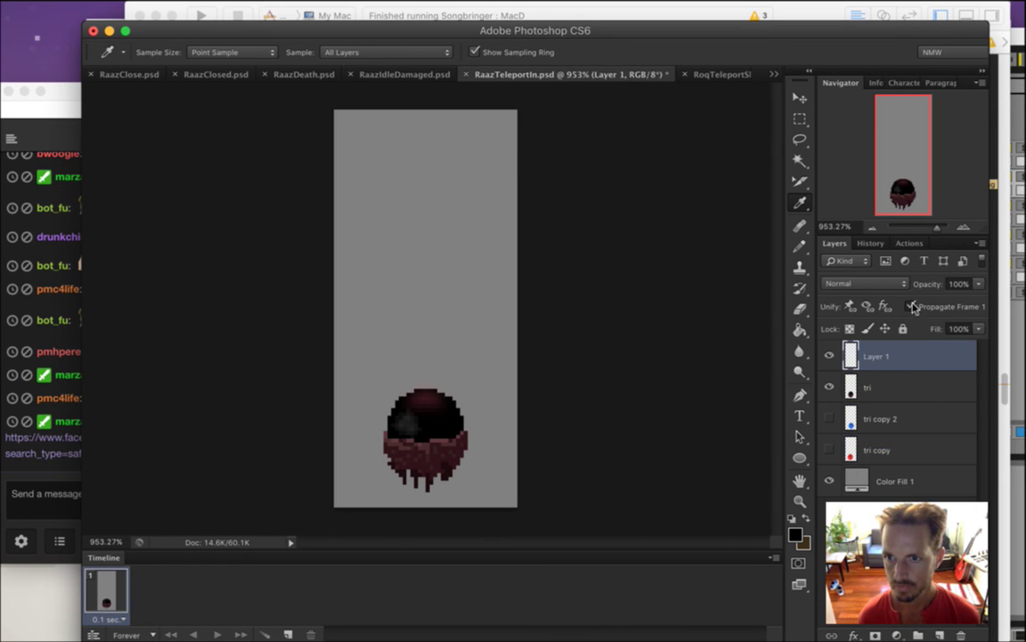
Turn off Propagate Frame 1 and set the tri layer's opacity to 50%
click(898, 380)
click(901, 356)
click(901, 381)
click(978, 284)
click(942, 299)
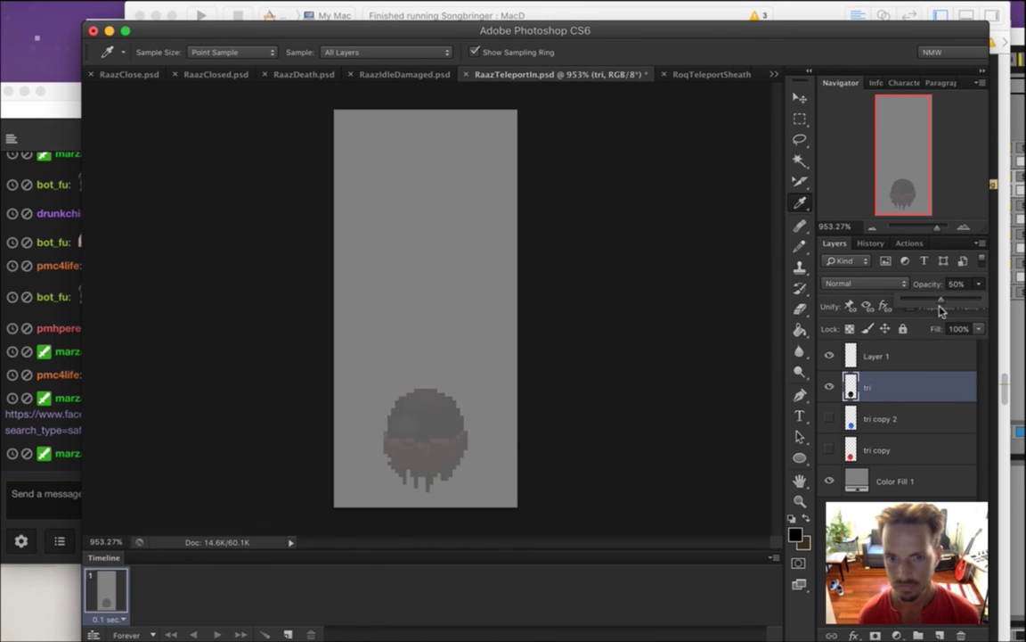
Draw a black 1-pixel Pencil arc on Layer 1 along the inside of the orb's left edge
key(b)
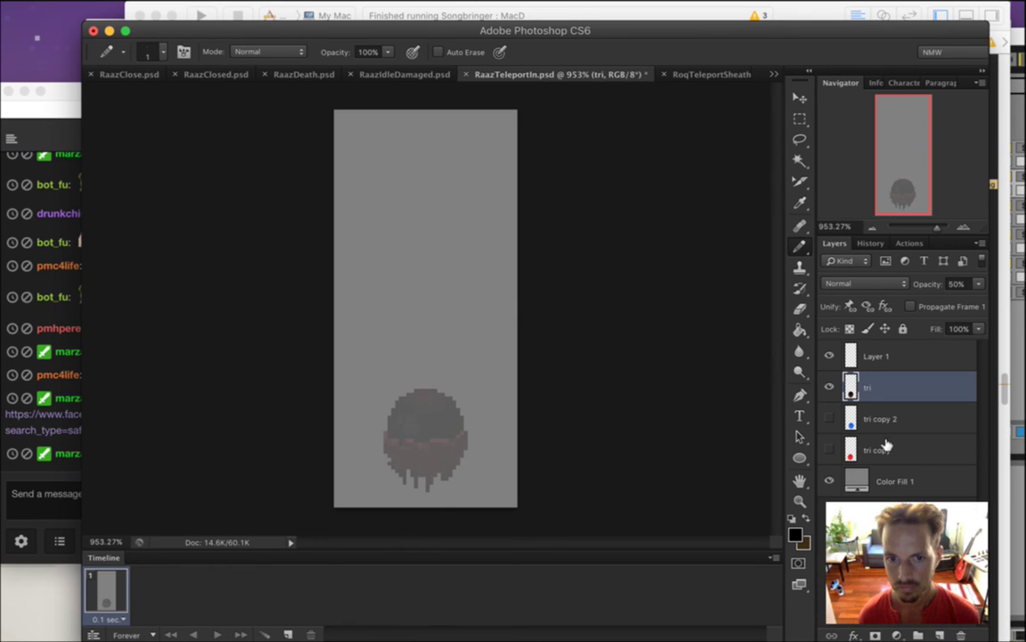
click(878, 352)
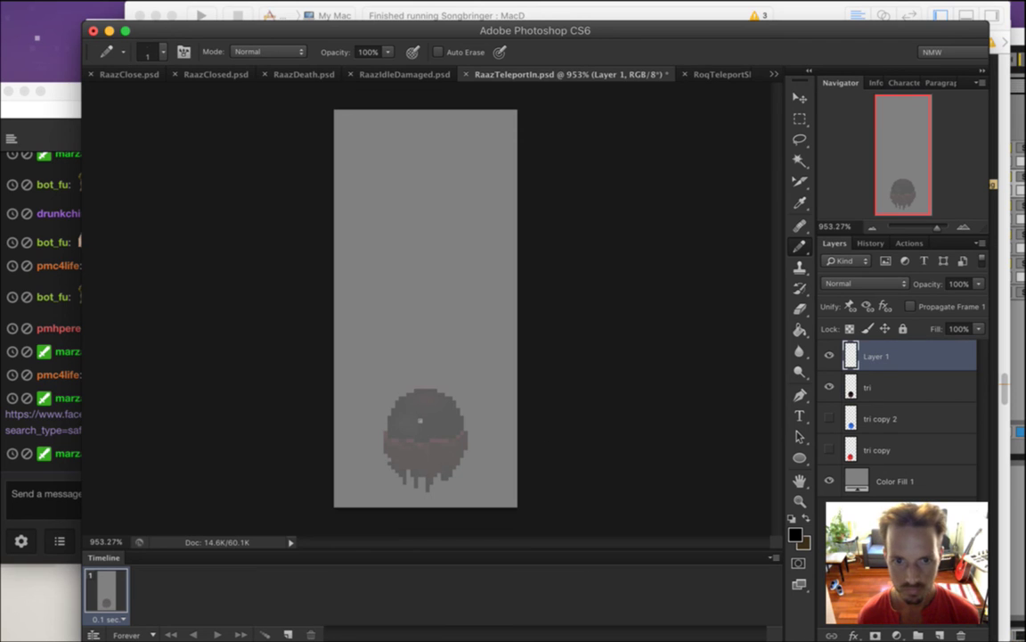
Read the new stream chat messages, preview the posted Facebook link, and return to Photoshop
click(69, 481)
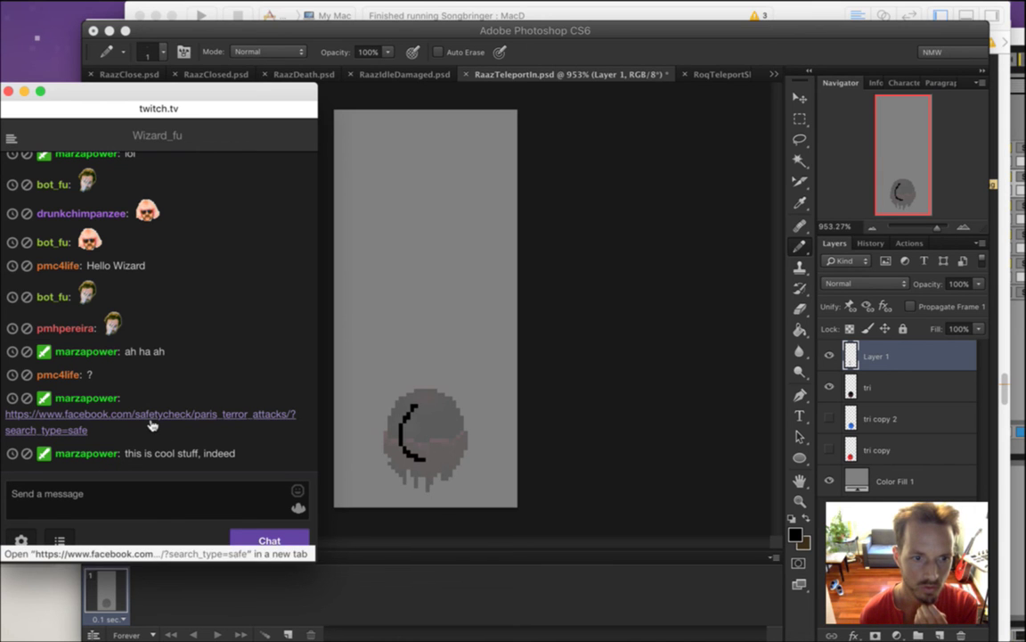
mouse_move(152, 425)
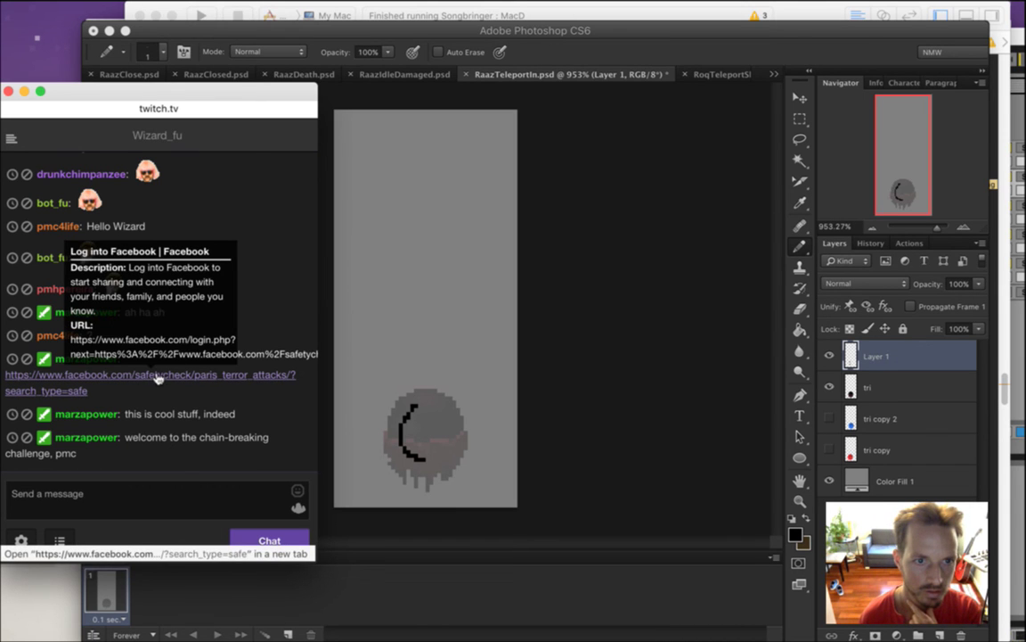
click(254, 490)
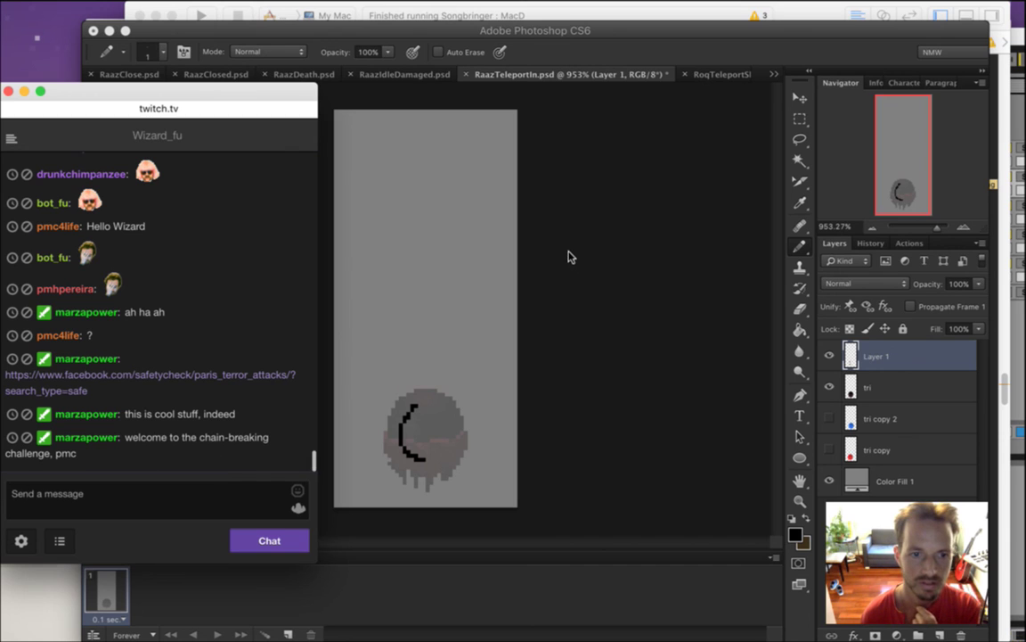
click(609, 43)
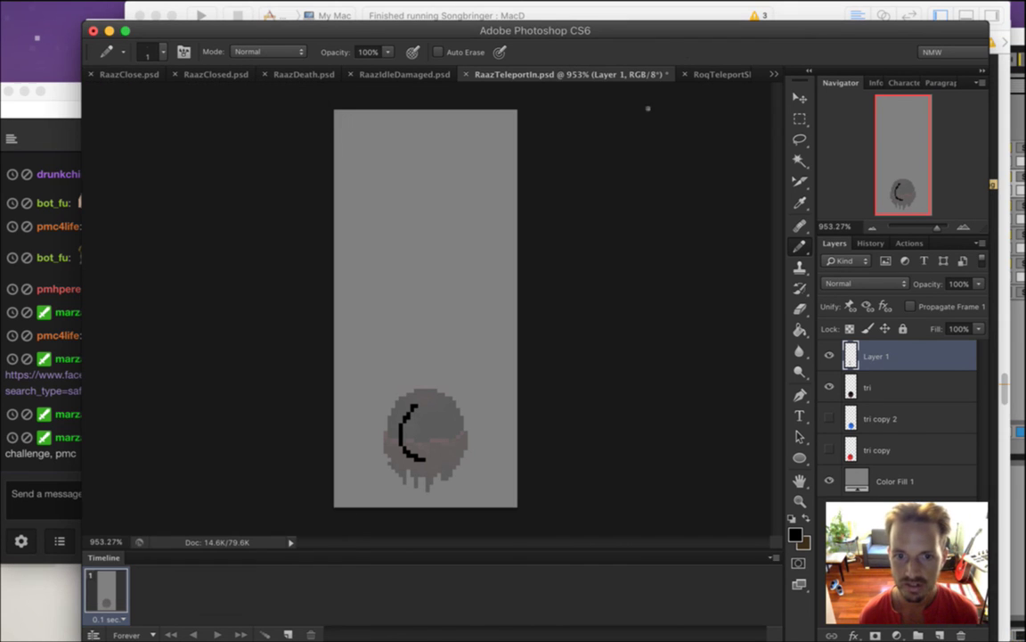
Draw a small black ring at the orb's center with a two-pixel-wide vertical bar running from the orb's upper edge to its lower part
scroll(435, 428, up, 1)
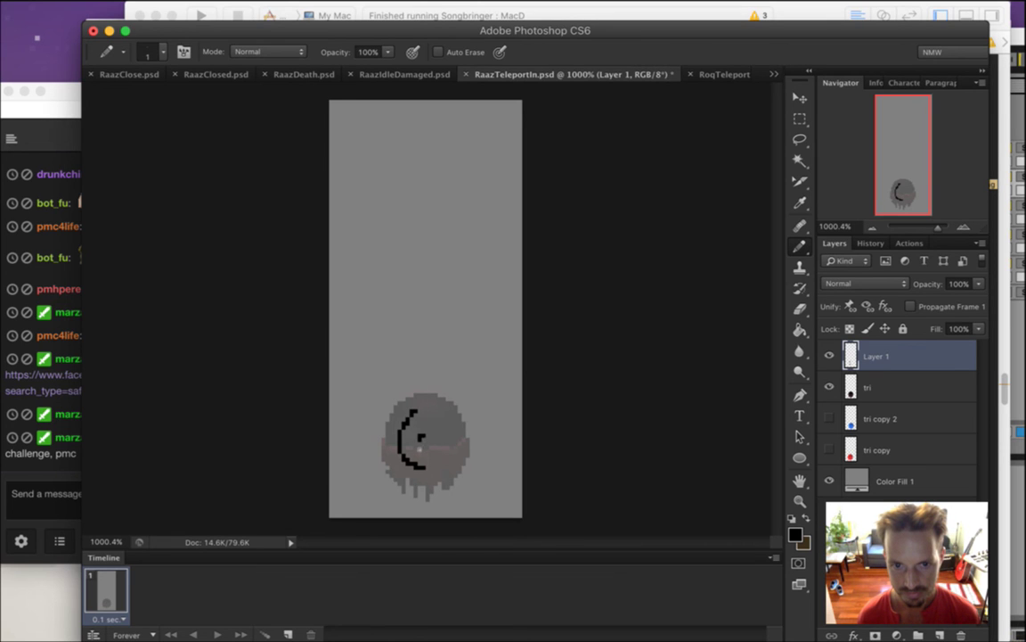
drag(425, 436, 424, 404)
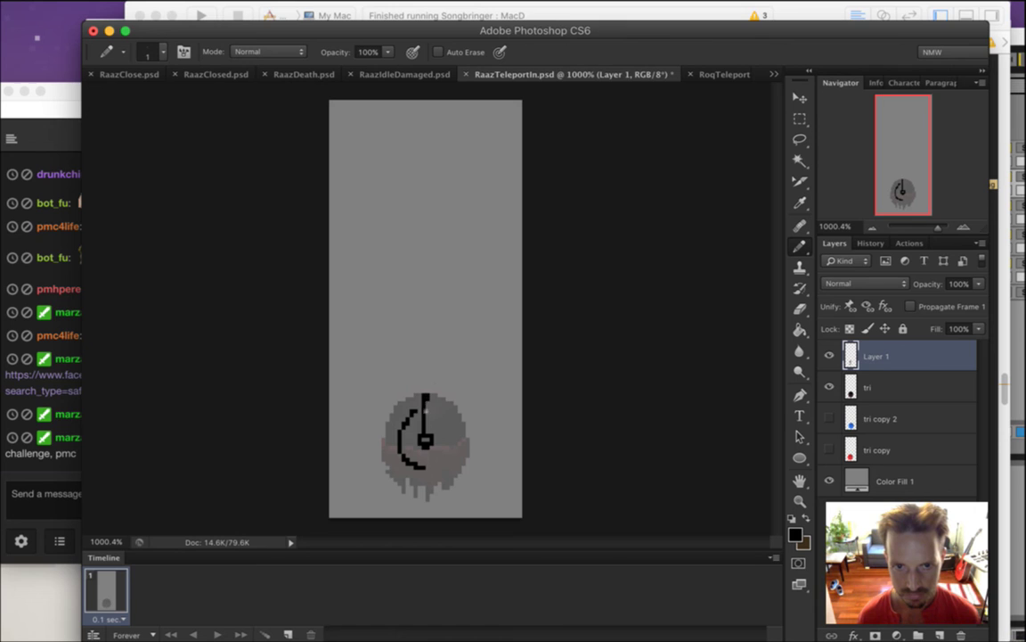
drag(424, 445, 424, 490)
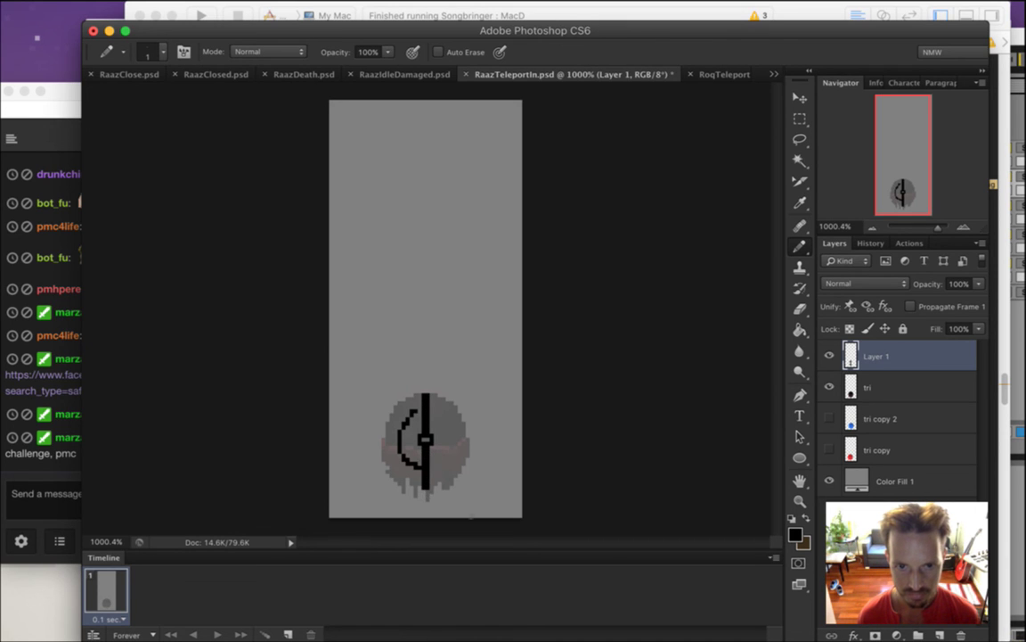
Erase the black arc inside the orb's left edge, leaving the ring and vertical bar
key(e)
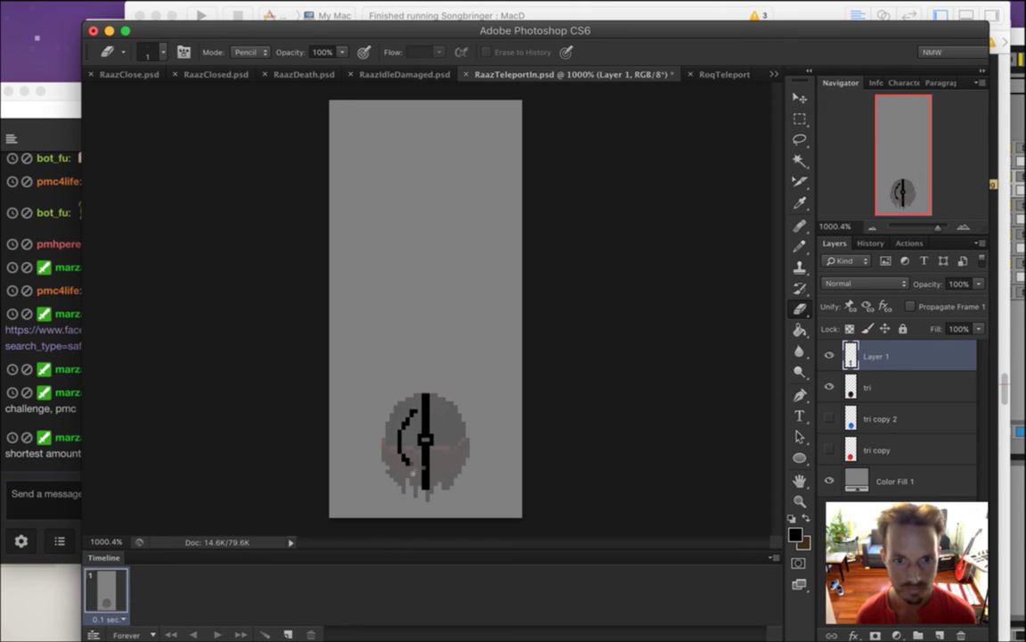
drag(401, 453, 410, 408)
scroll(427, 454, up, 4)
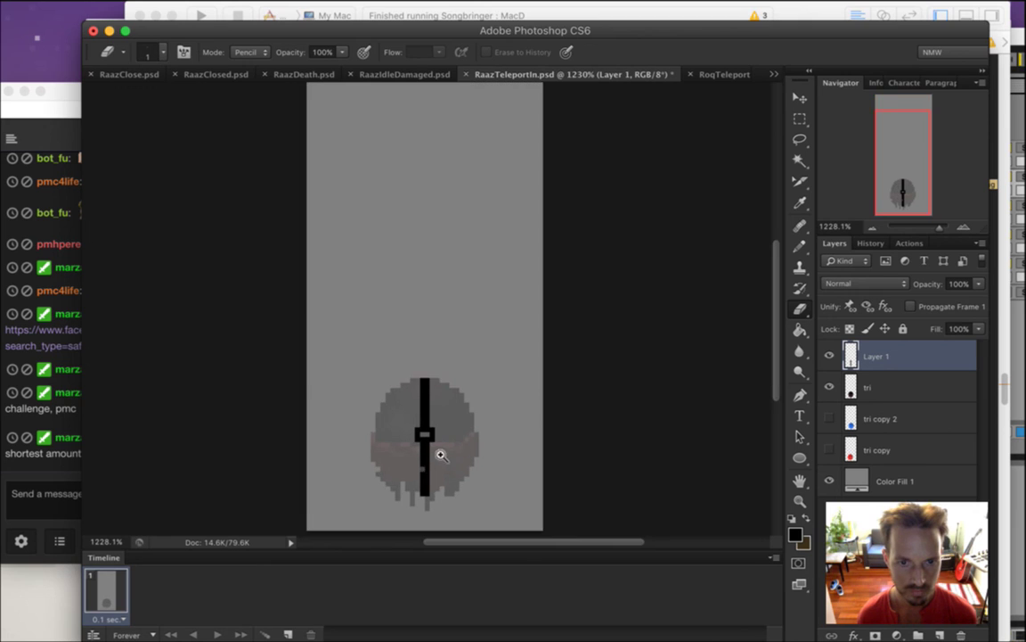
scroll(698, 375, down, 2)
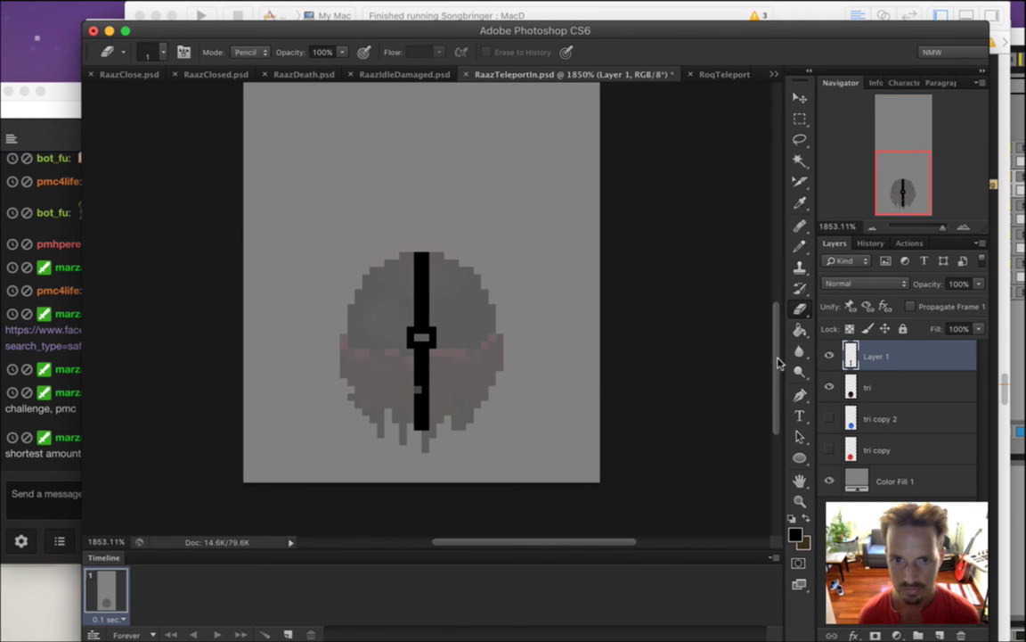
Fill the missing pixel in the bar's lower half with black and extend its lower end with a one-pixel-wide tip
key(i)
click(421, 370)
key(b)
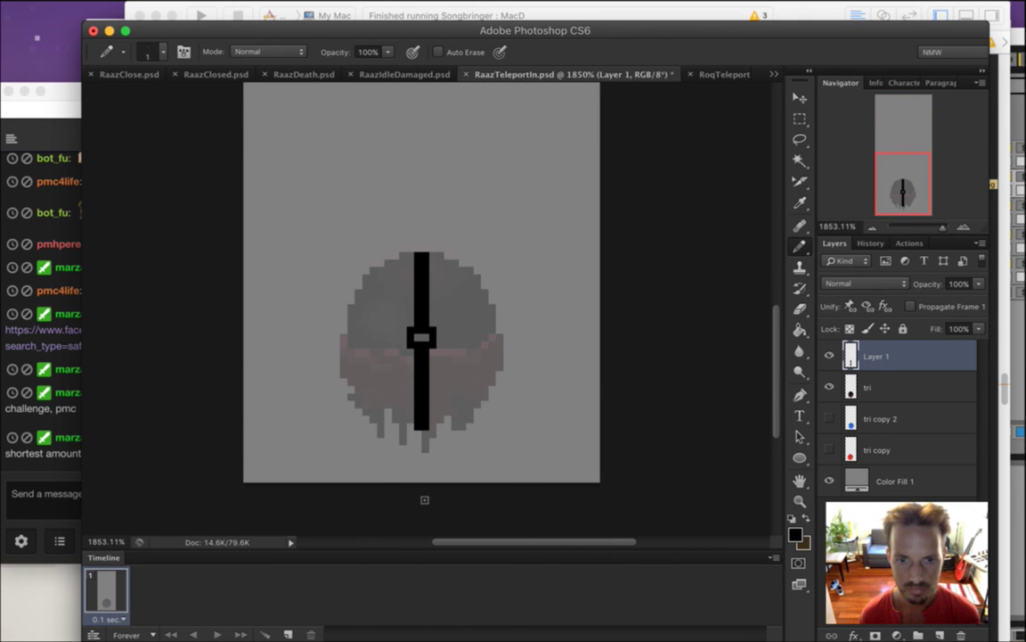
drag(422, 441, 424, 450)
drag(421, 268, 425, 186)
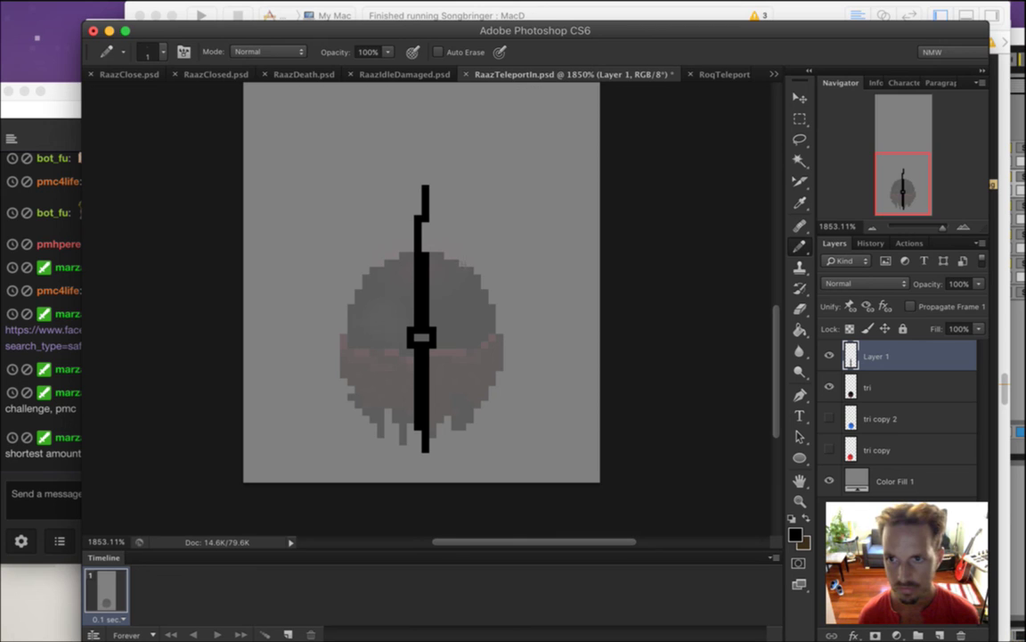
key(e)
drag(425, 187, 423, 249)
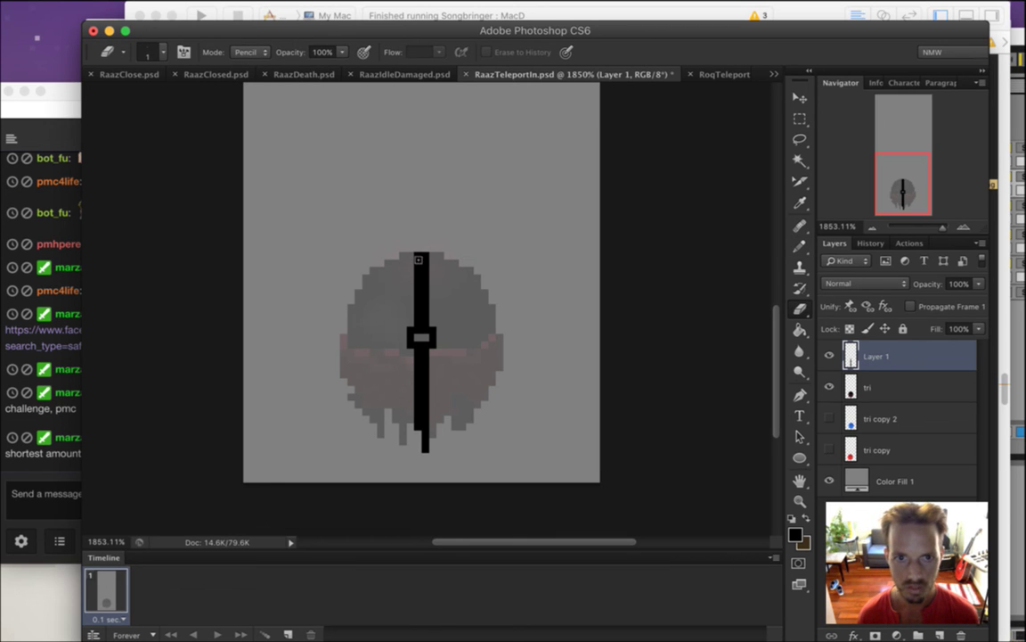
Draw black square brackets on both sides of the central ring and erase small gaps in them
key(b)
mouse_move(406, 313)
mouse_down()
mouse_move(394, 314)
mouse_move(395, 361)
mouse_move(403, 360)
mouse_up()
drag(440, 314, 447, 353)
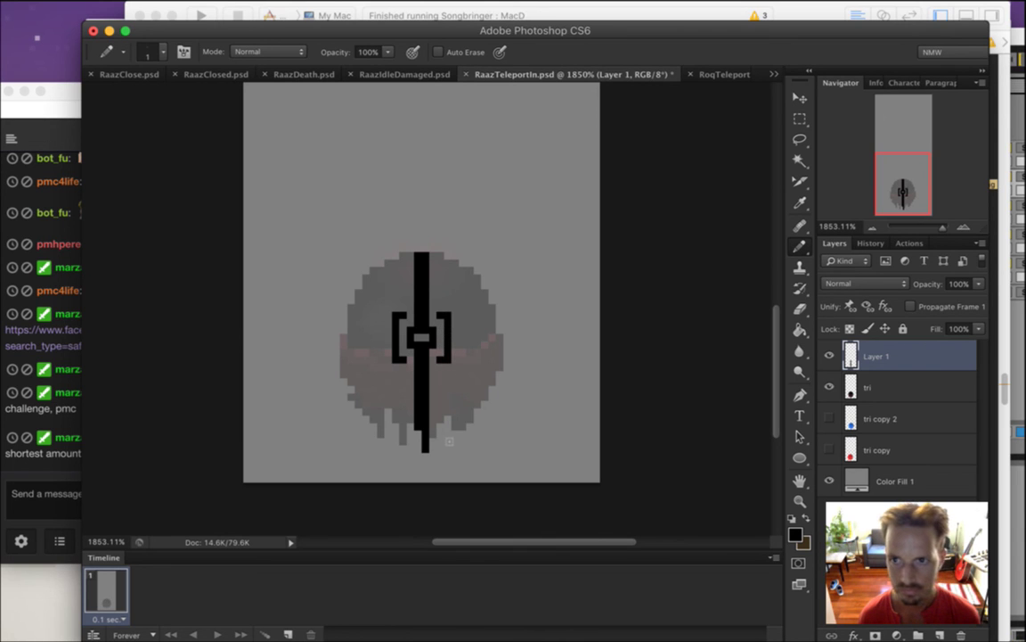
key(e)
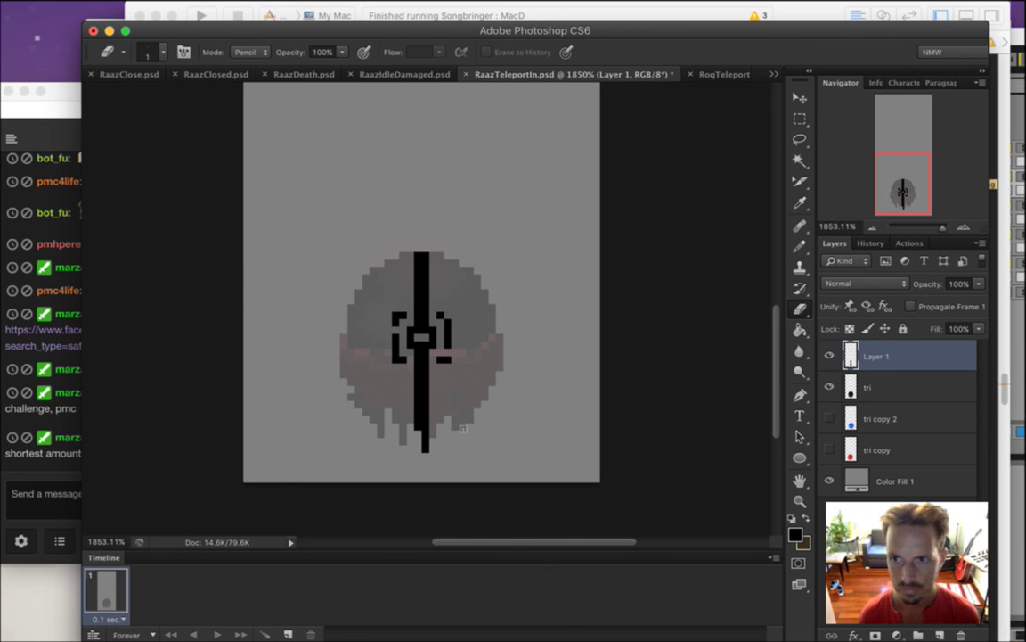
key(b)
click(382, 323)
click(381, 343)
click(462, 322)
click(461, 351)
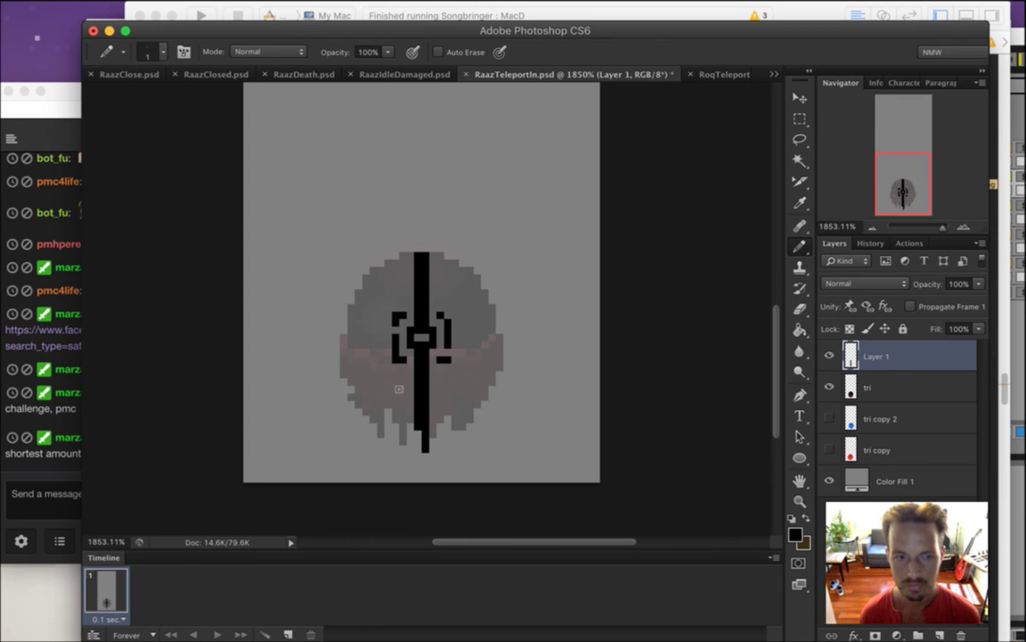
Read the latest stream chat message and return to the RaazTeleportIn.psd document in Photoshop
click(49, 481)
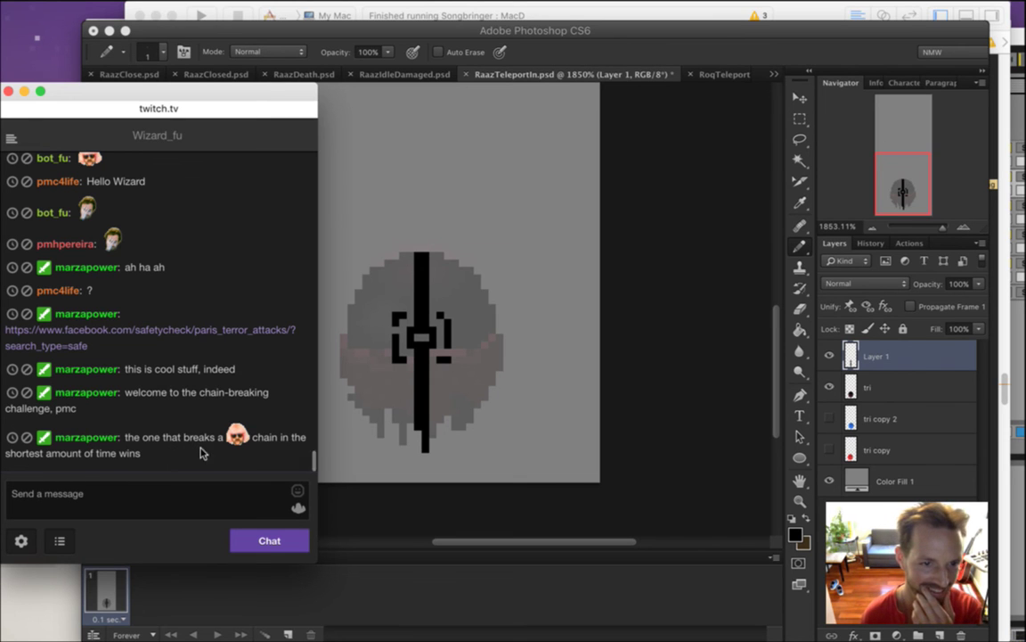
drag(178, 443, 208, 463)
click(206, 495)
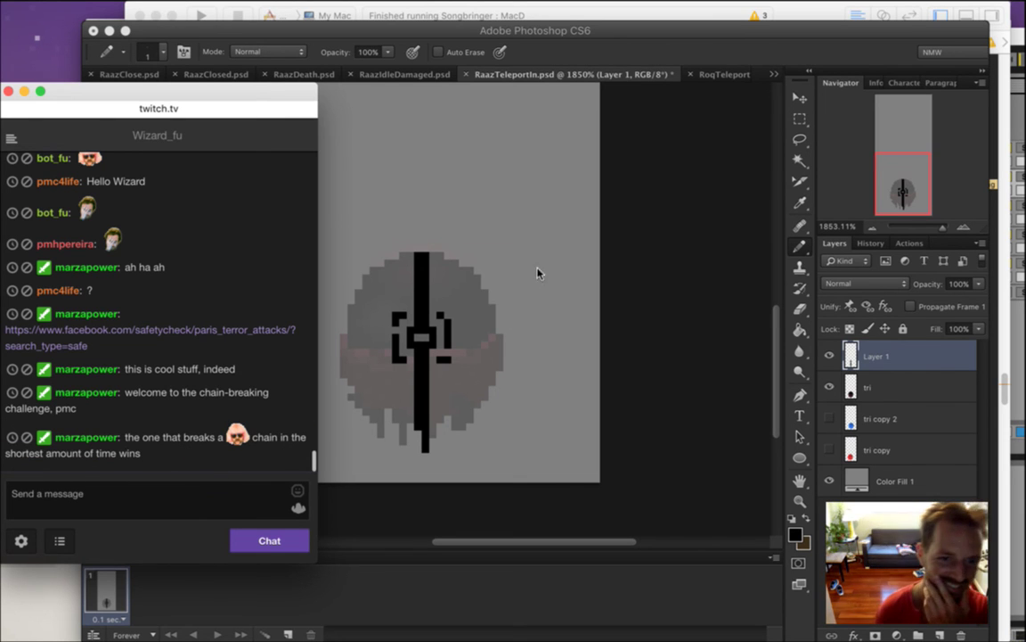
click(636, 73)
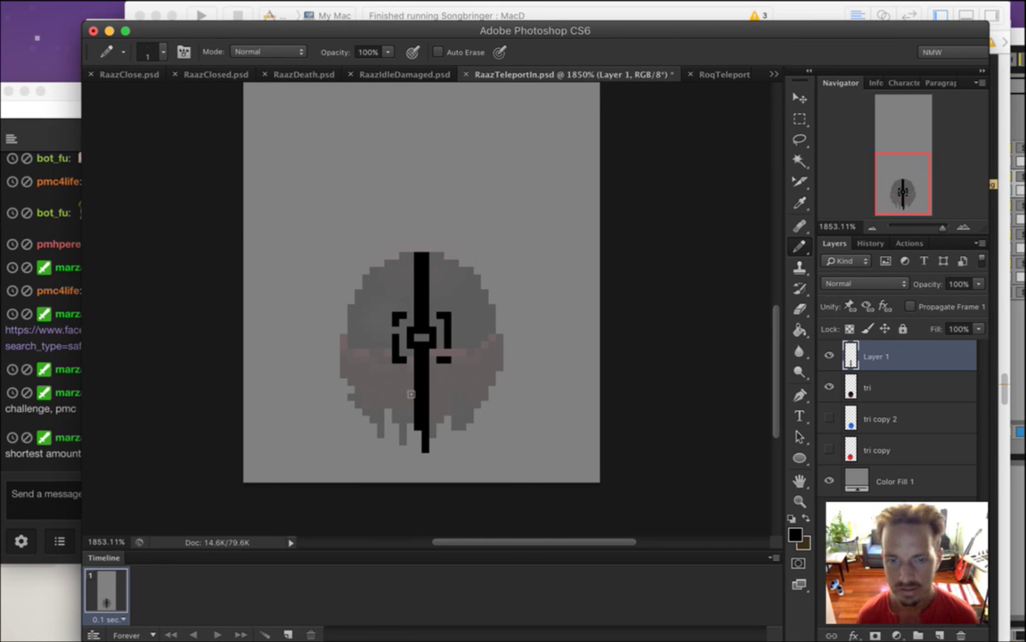
Draw a short vertical stroke outside each bracket, break the right one with a gap, and add a single black pixel beyond each stroke
drag(381, 322, 381, 345)
drag(464, 322, 463, 353)
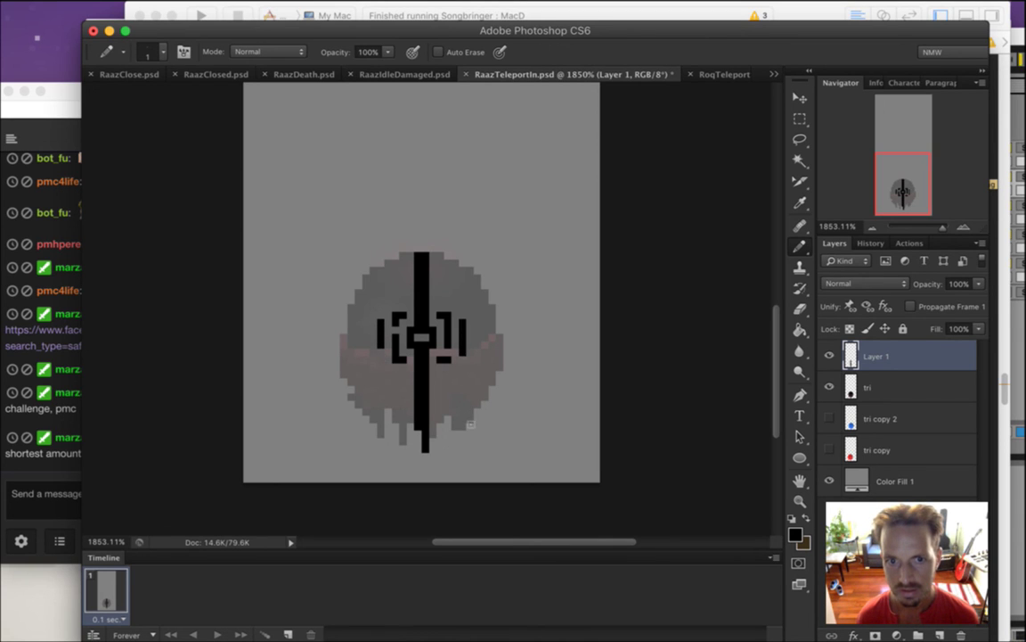
key(e)
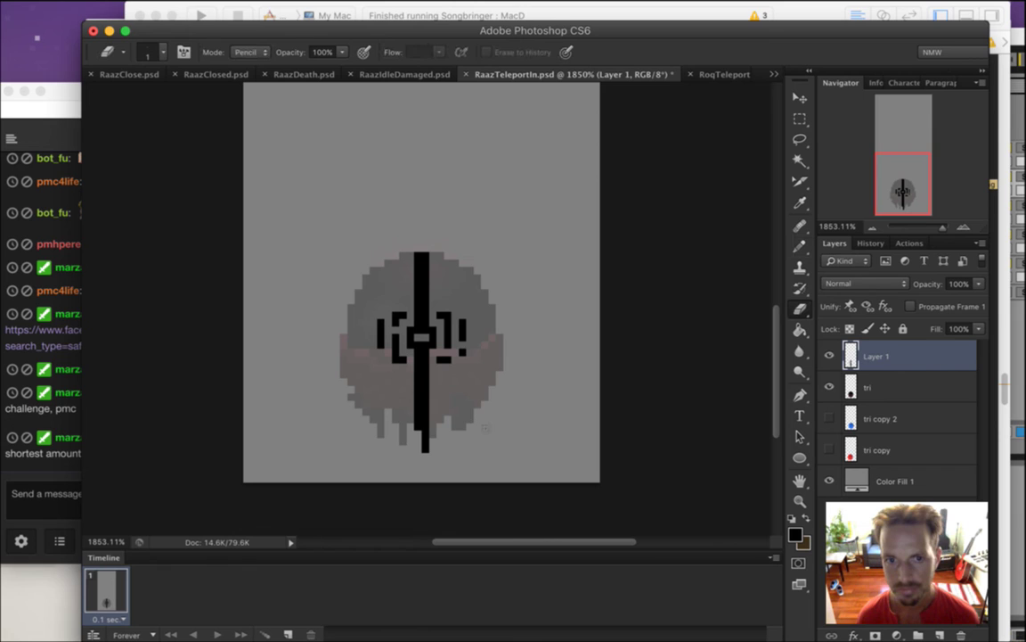
key(b)
click(366, 337)
click(478, 337)
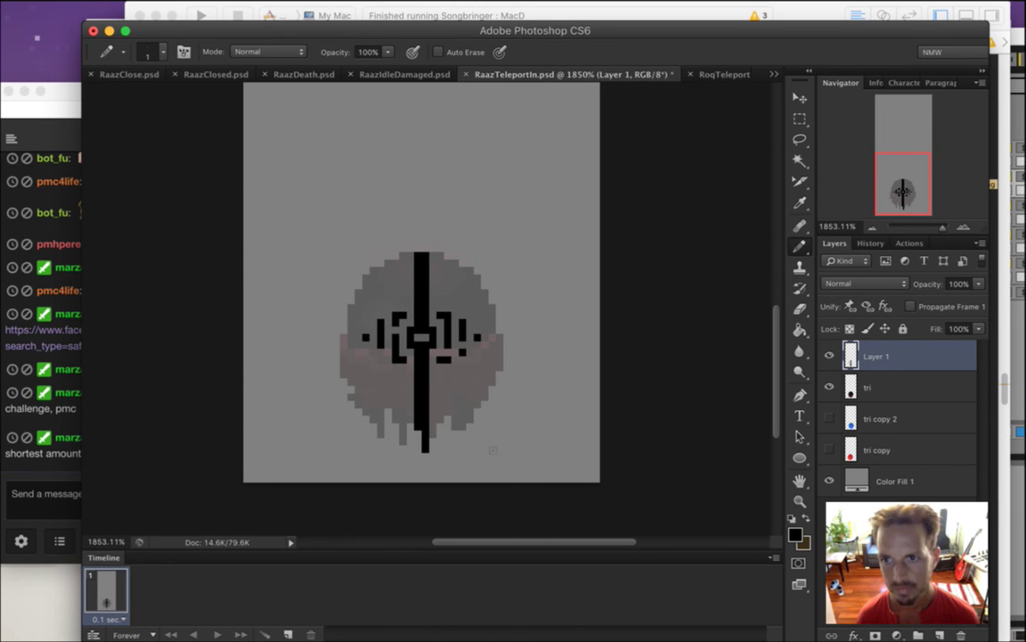
Trim the bar's upper right column and extend its left column above the orb as a one-pixel-wide tip
key(e)
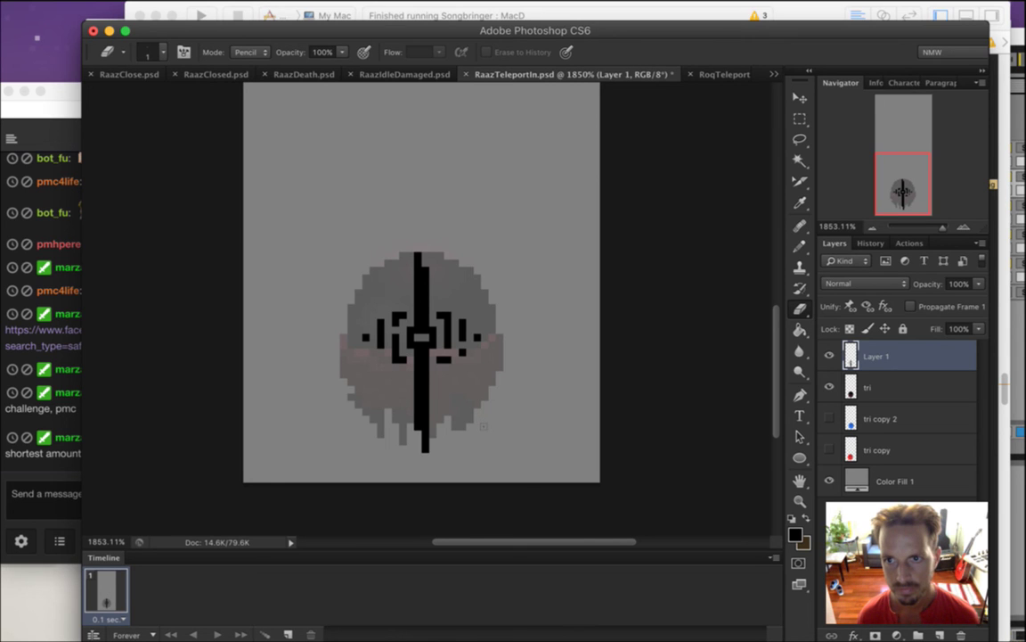
key(b)
drag(418, 253, 418, 224)
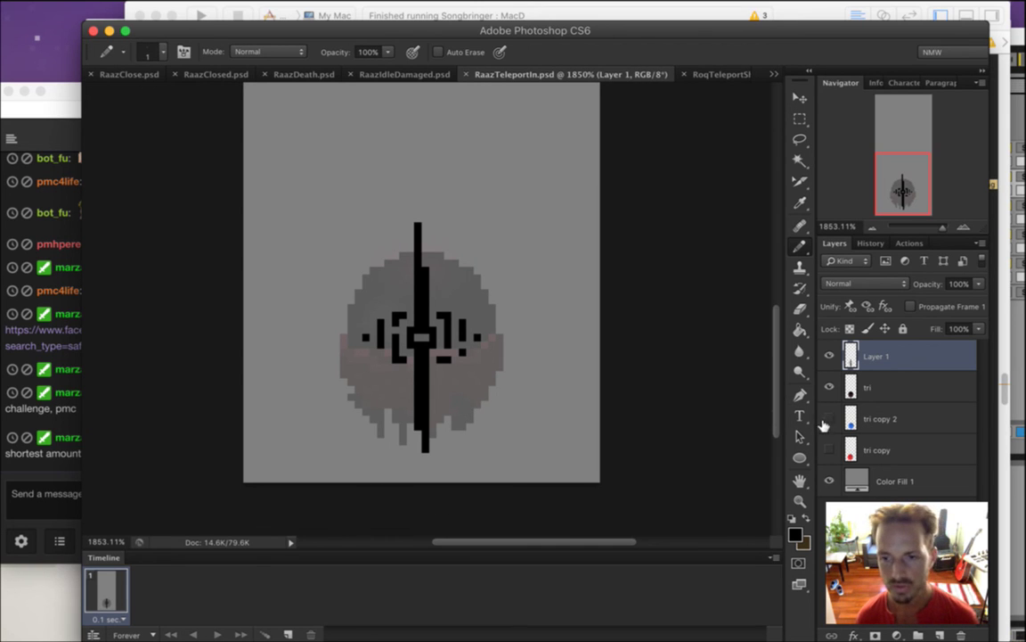
Hide the tri layer and save the document
click(864, 383)
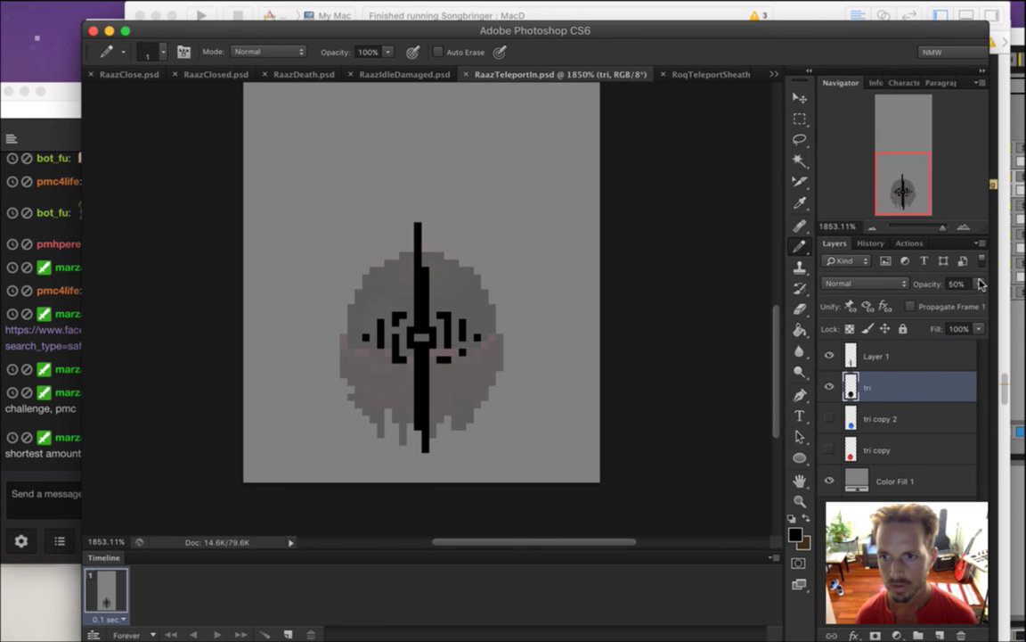
click(829, 387)
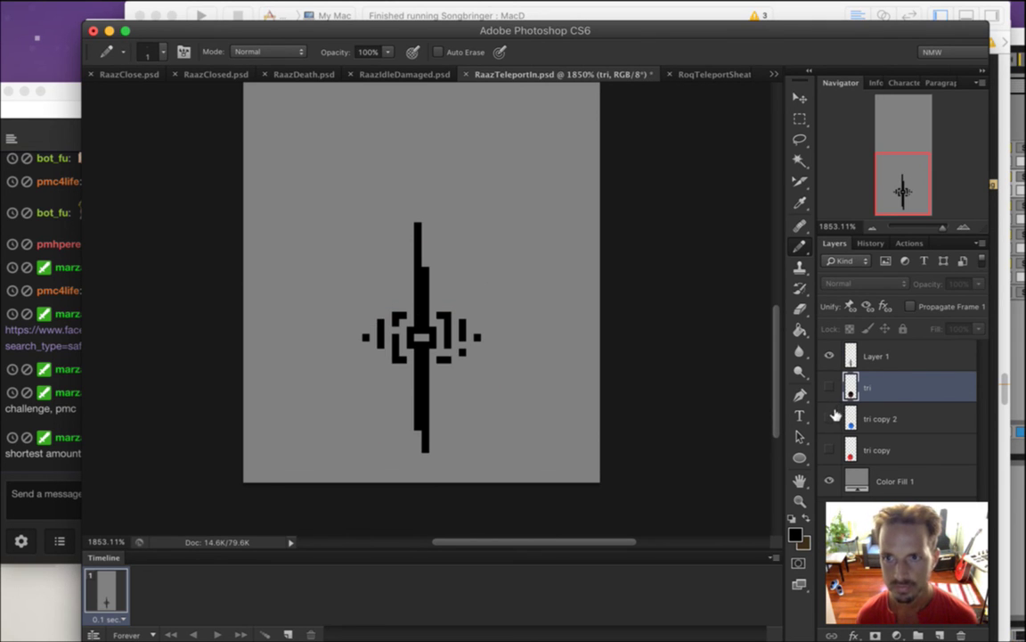
key(super+s)
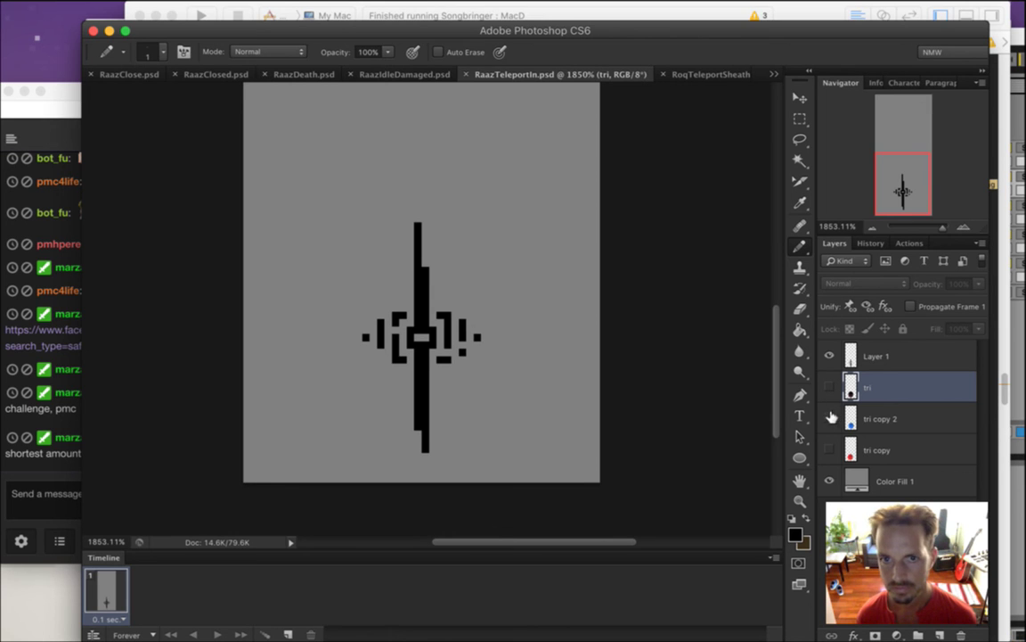
Duplicate Layer 1 for the next frame and hide the original Layer 1
scroll(514, 341, down, 2)
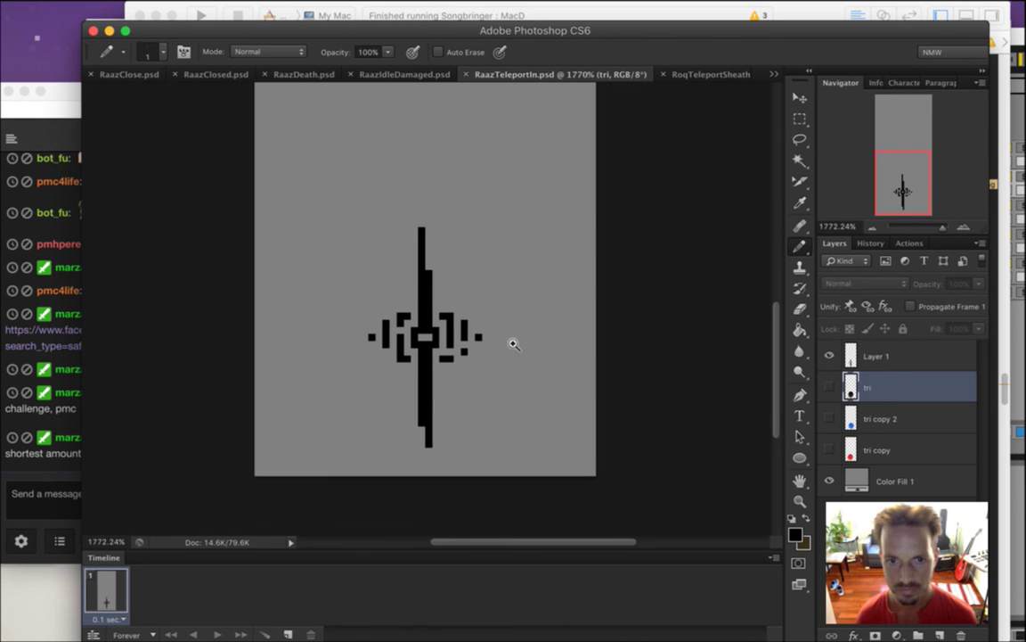
click(853, 354)
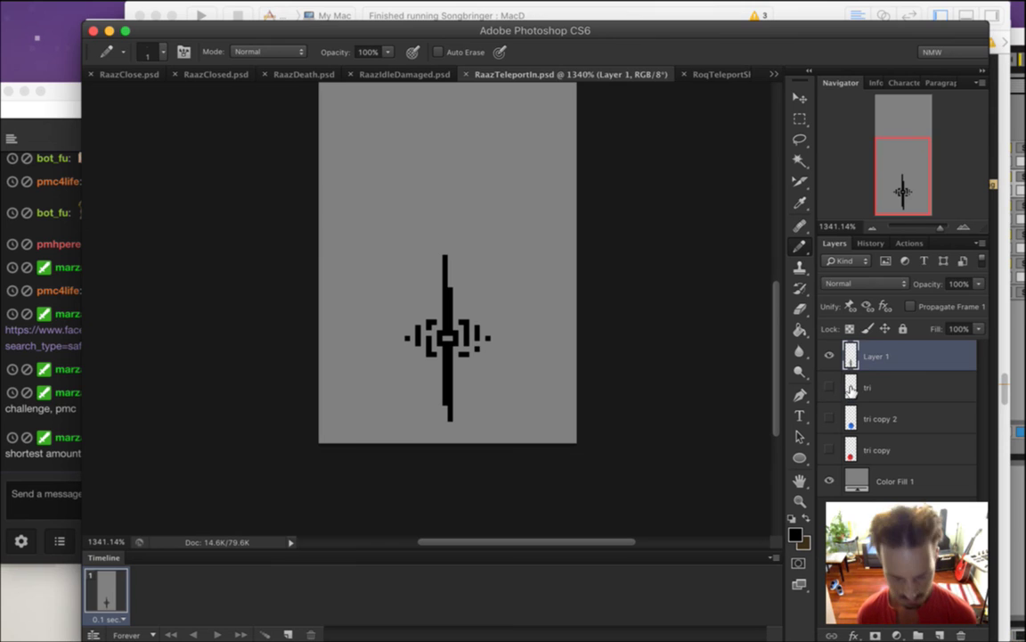
key(super+j)
click(830, 386)
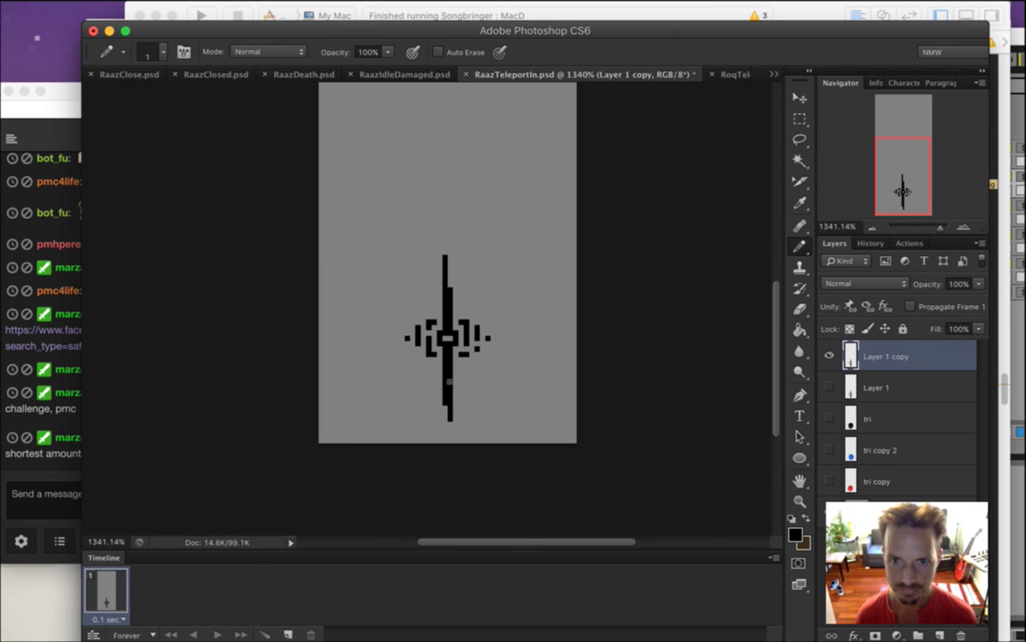
Erase most of the vertical bar below the ring on Layer 1 copy, keeping two separate pixels near its lower end
key(e)
mouse_move(445, 355)
mouse_down()
mouse_move(449, 414)
mouse_move(446, 381)
mouse_up()
click(445, 371)
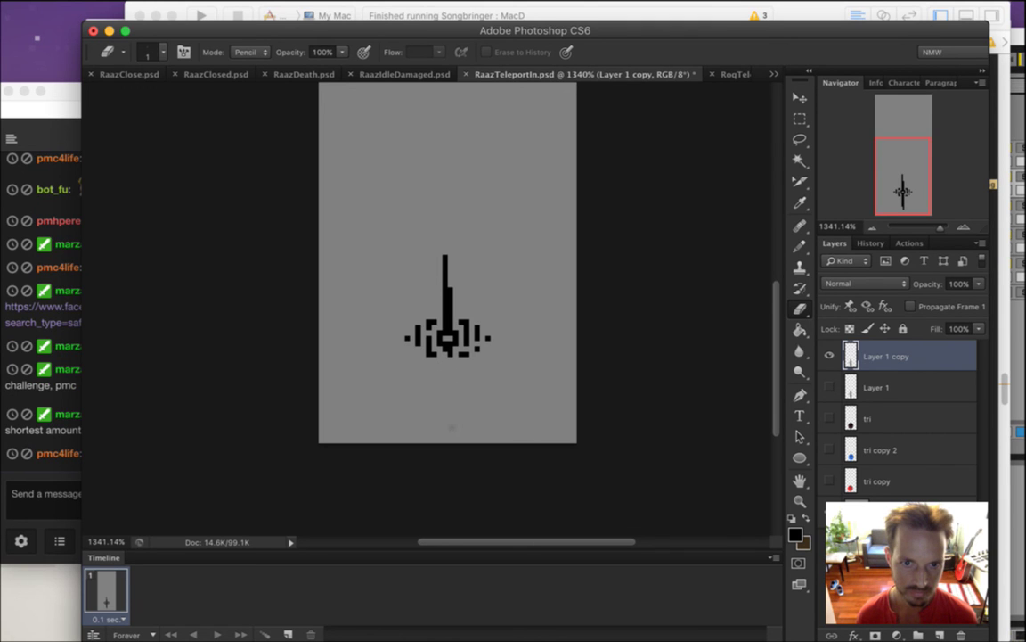
mouse_move(450, 354)
mouse_down()
mouse_move(450, 420)
mouse_move(450, 362)
mouse_move(450, 387)
mouse_up()
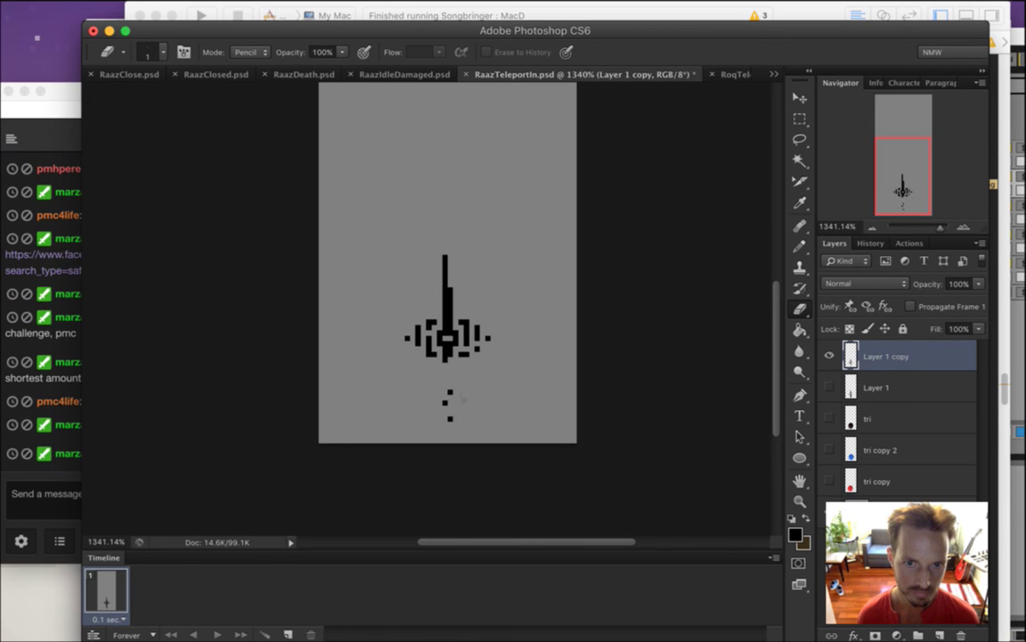
click(450, 391)
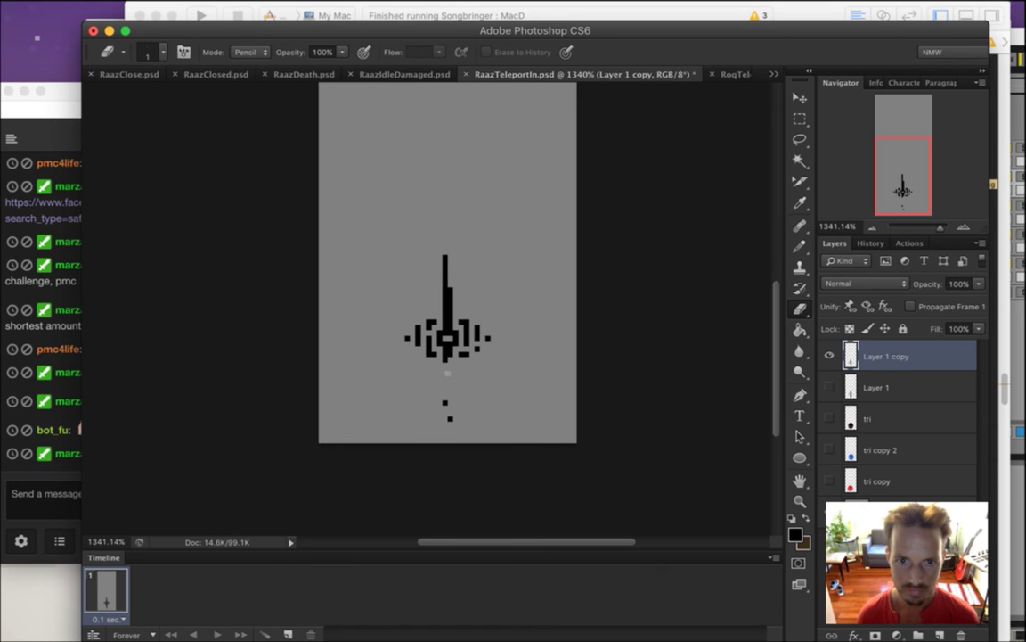
Draw a short one-pixel-wide black stub directly below the central ring
key(b)
click(445, 371)
drag(446, 366, 445, 377)
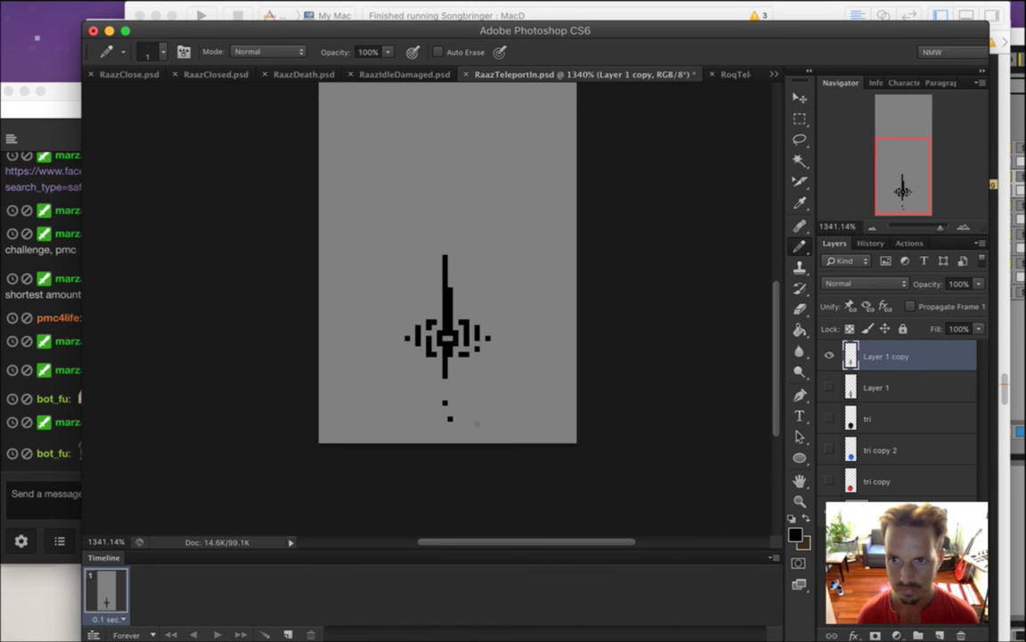
Break up the brackets and side strokes on Layer 1 copy into upper corner pieces and scattered single pixels
key(e)
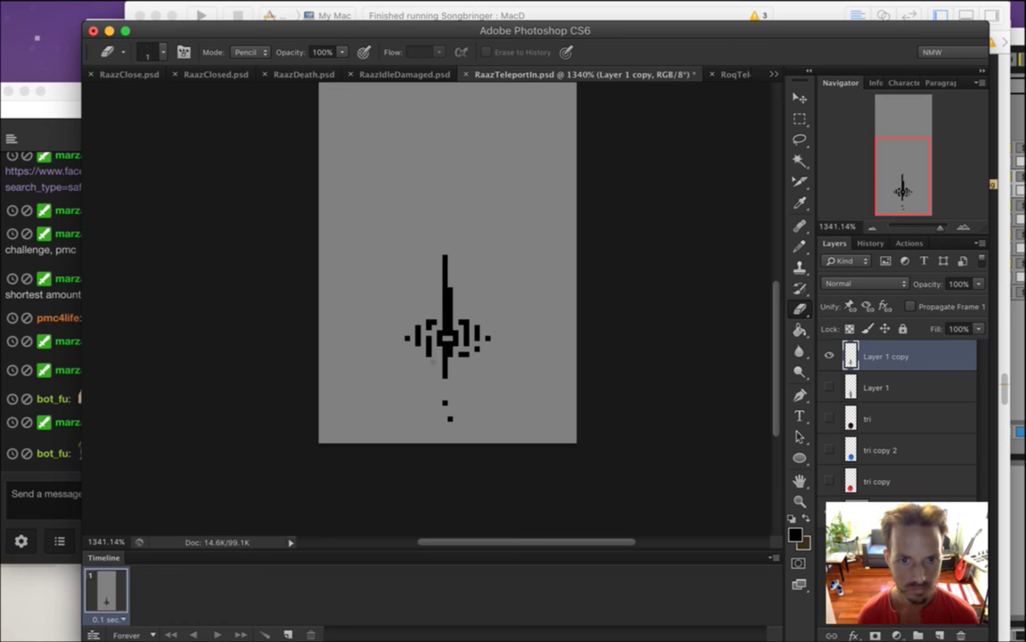
drag(462, 355, 477, 349)
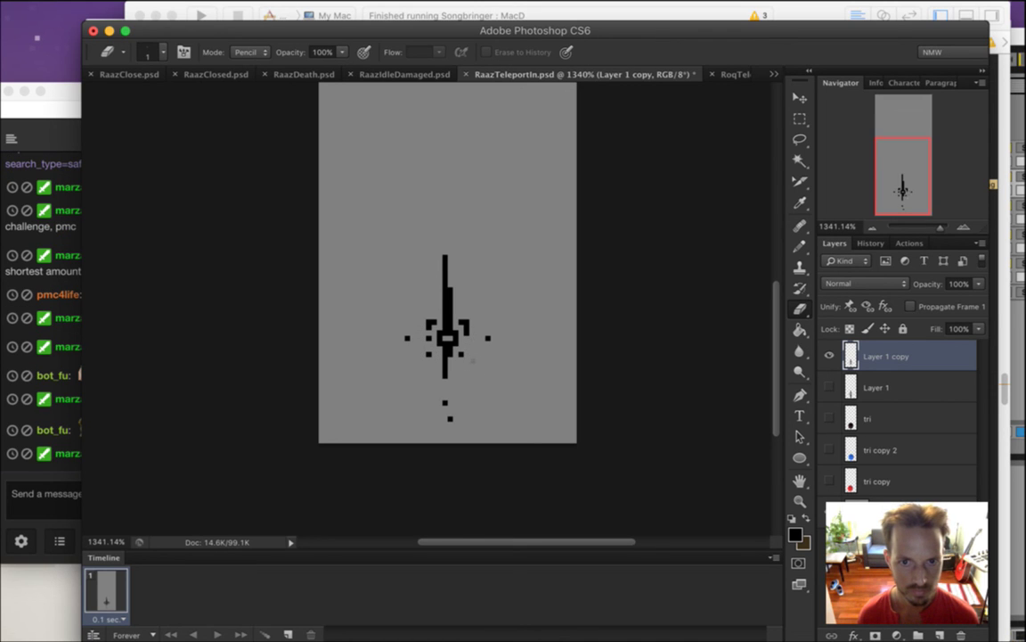
key(b)
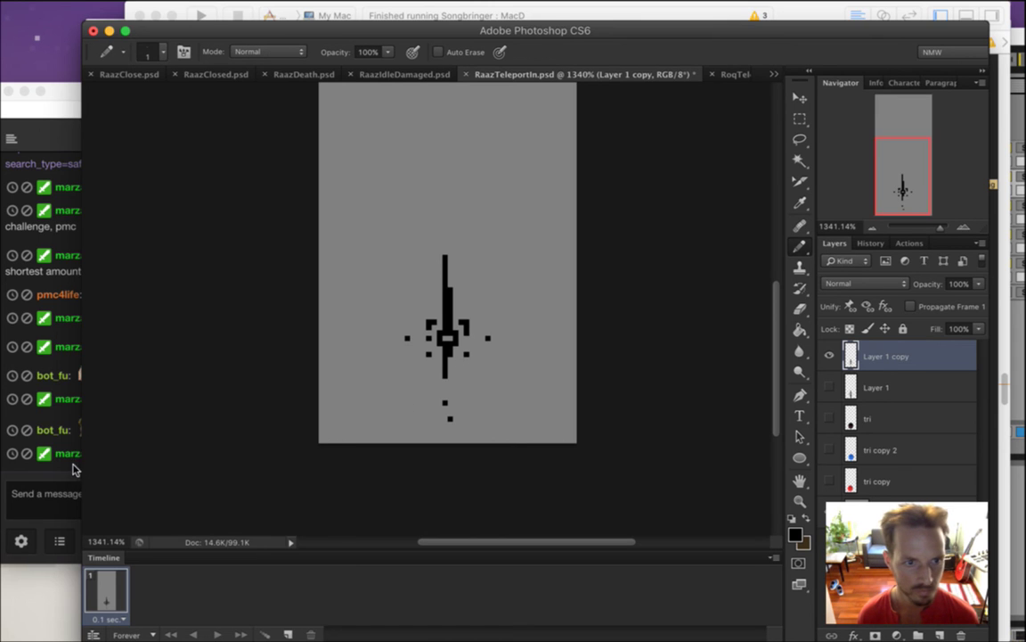
Bring the stream chat forward and read the newest messages
click(68, 424)
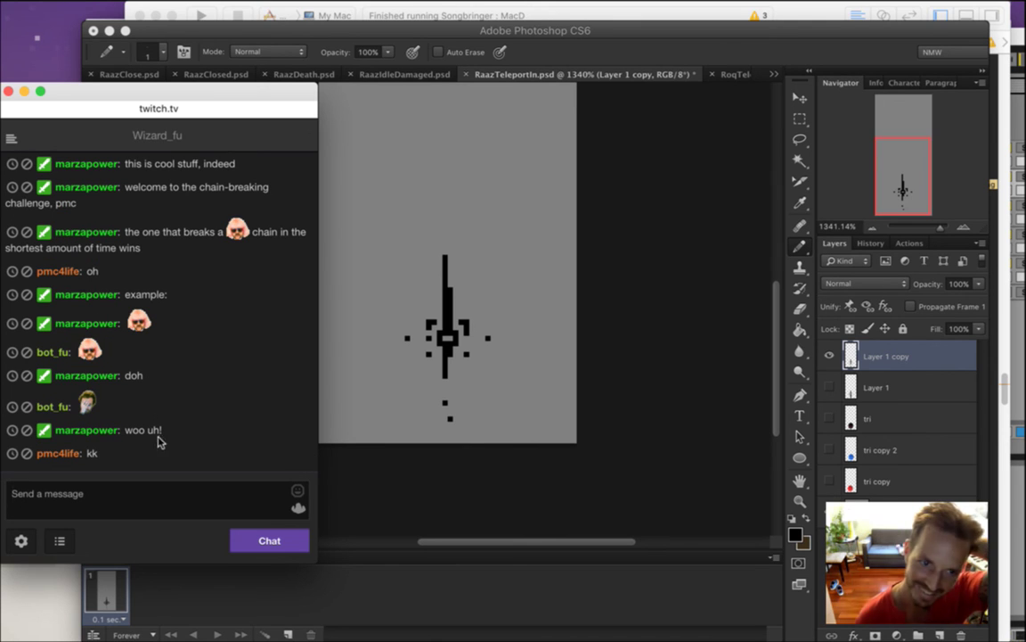
drag(138, 431, 163, 432)
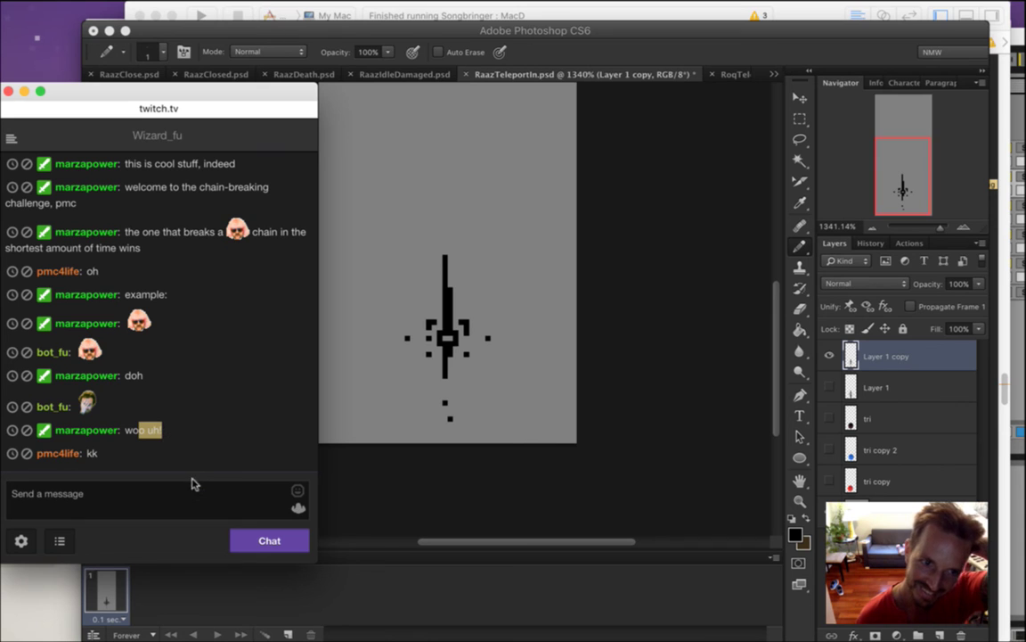
Save the file and erase the middle of the central ring on Layer 1 copy, leaving two short horizontal bars
click(192, 460)
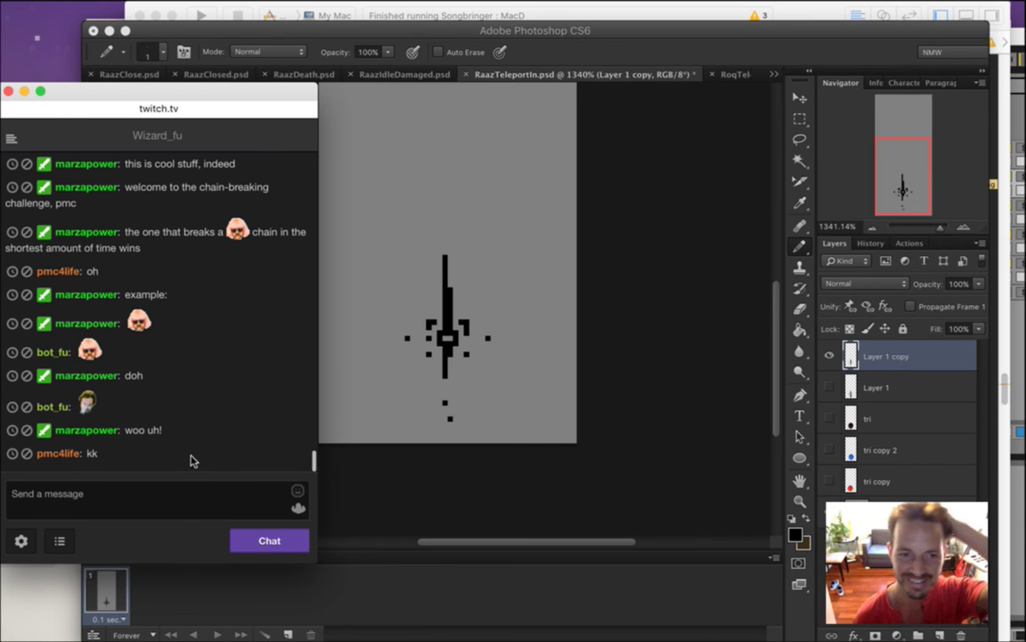
click(626, 54)
key(super+s)
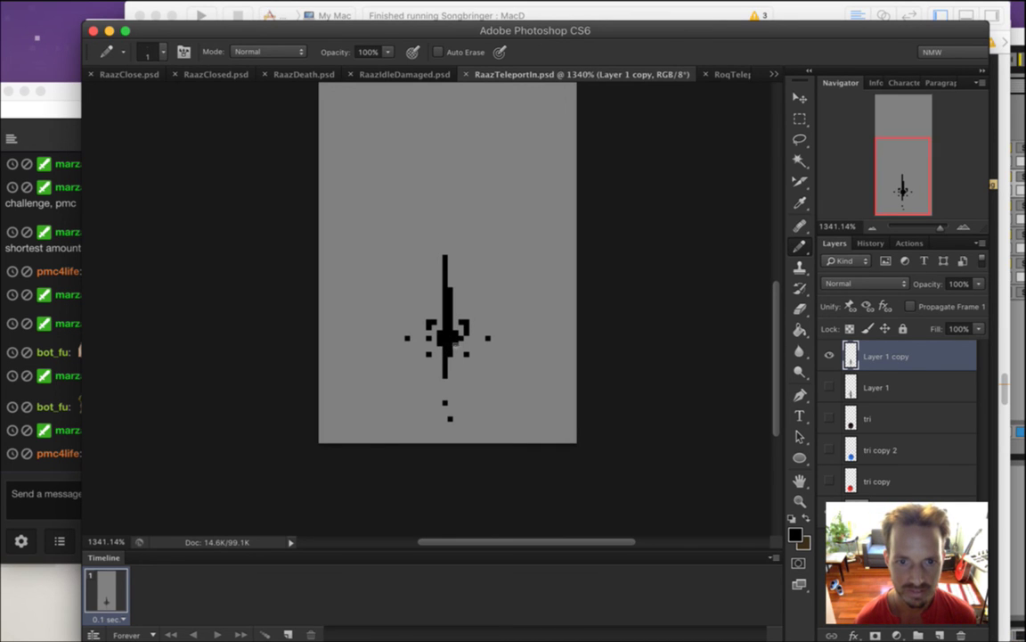
key(e)
click(449, 351)
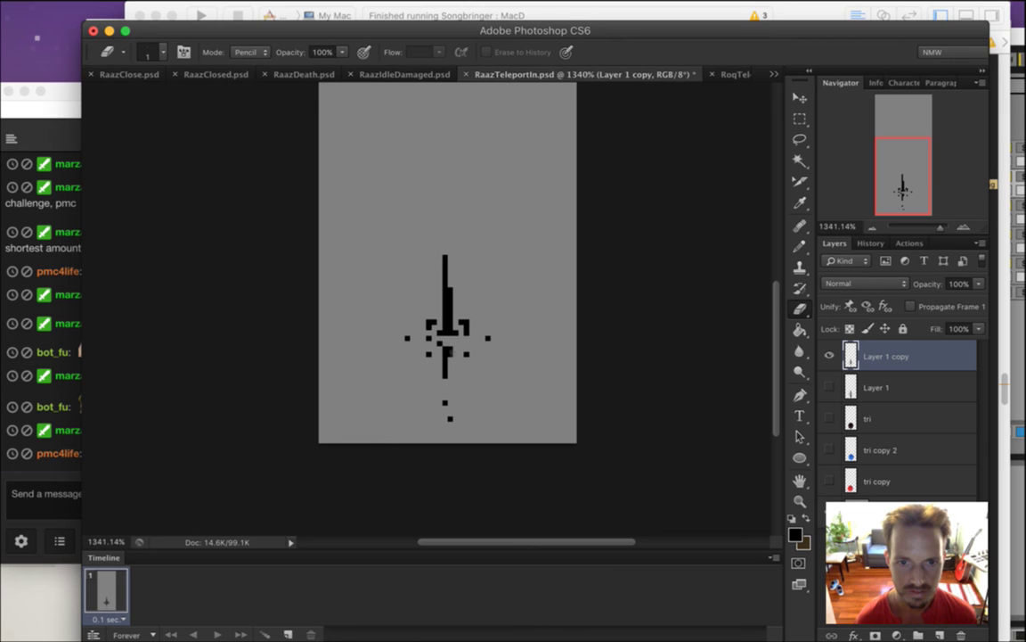
key(b)
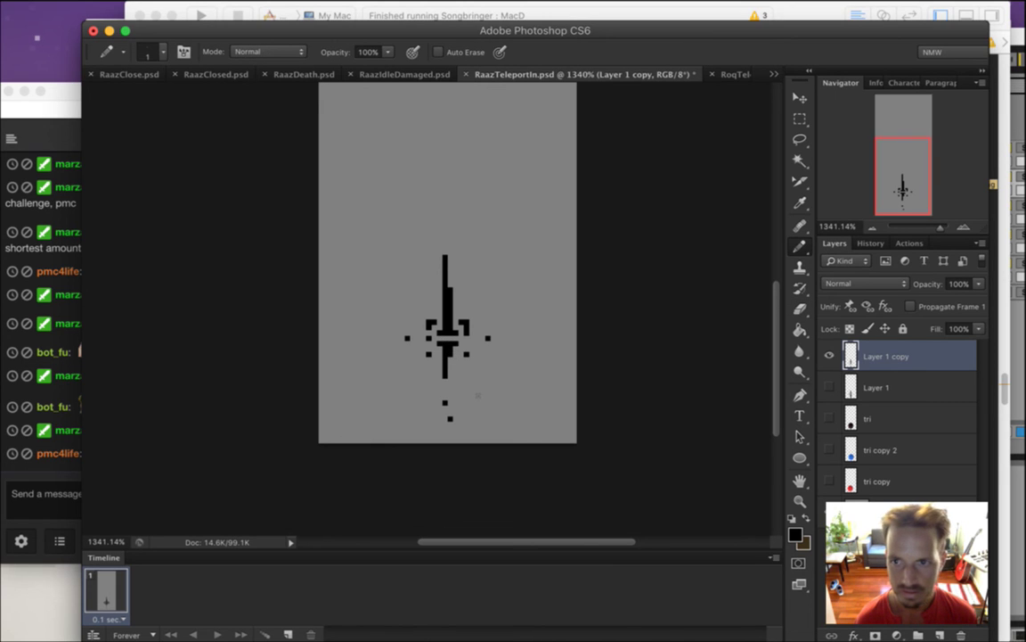
Extend the vertical bar on Layer 1 copy upward as a jagged one-pixel-wide black line to near the canvas top
drag(445, 262, 450, 88)
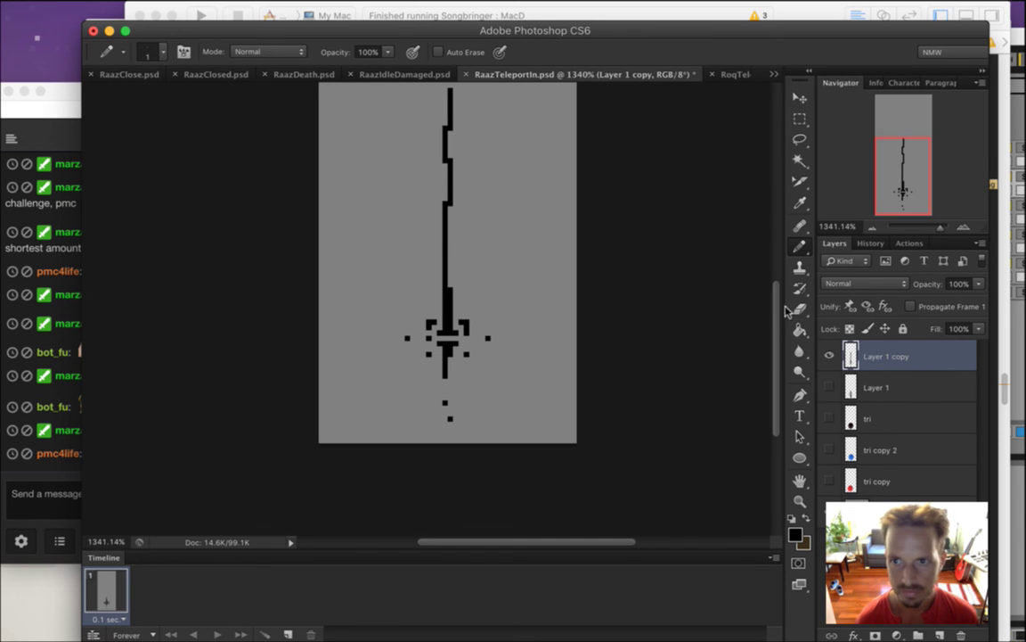
scroll(699, 288, up, 5)
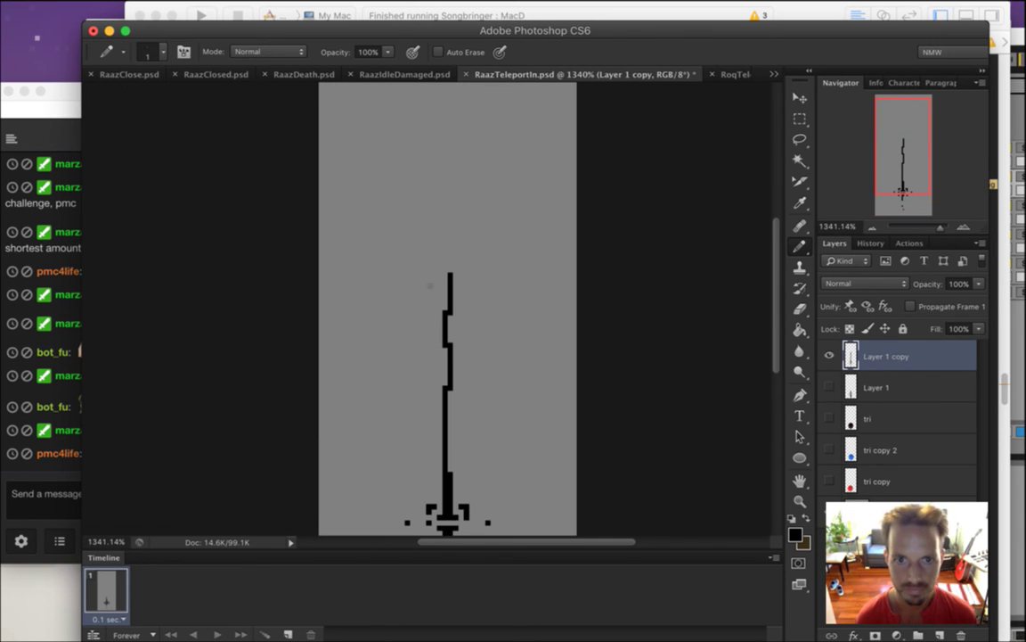
mouse_move(450, 278)
mouse_down()
mouse_move(439, 228)
mouse_move(441, 255)
mouse_move(455, 198)
mouse_move(458, 217)
mouse_move(456, 228)
mouse_move(445, 193)
mouse_move(450, 104)
mouse_up()
key(e)
key(b)
key(e)
key(b)
scroll(462, 225, up, 3)
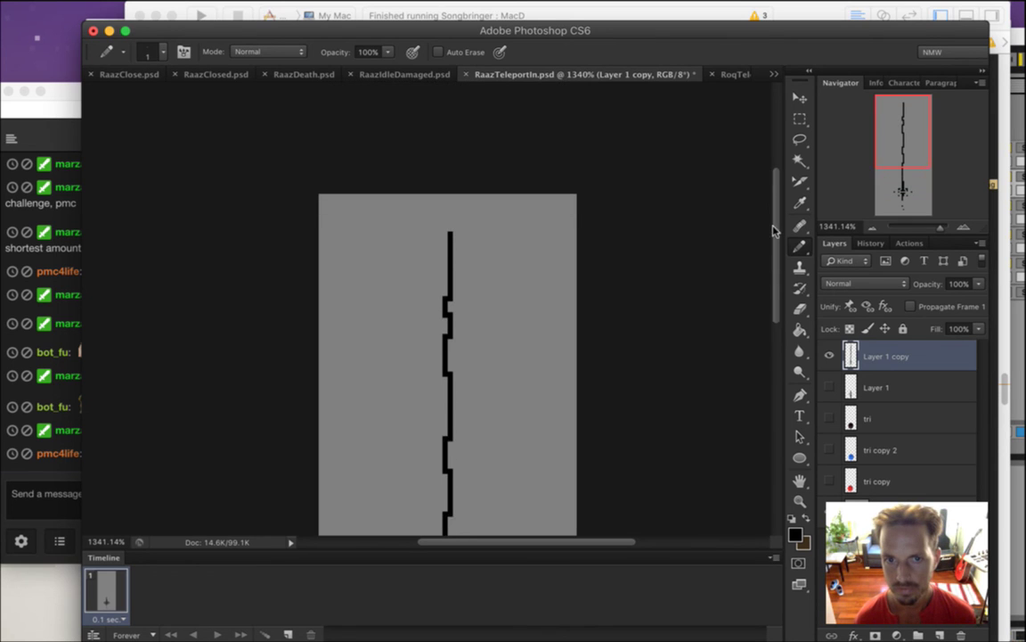
Erase the uppermost part of the jagged line and break the stretch below it into scattered single pixels and short dashes
key(e)
drag(450, 207, 448, 266)
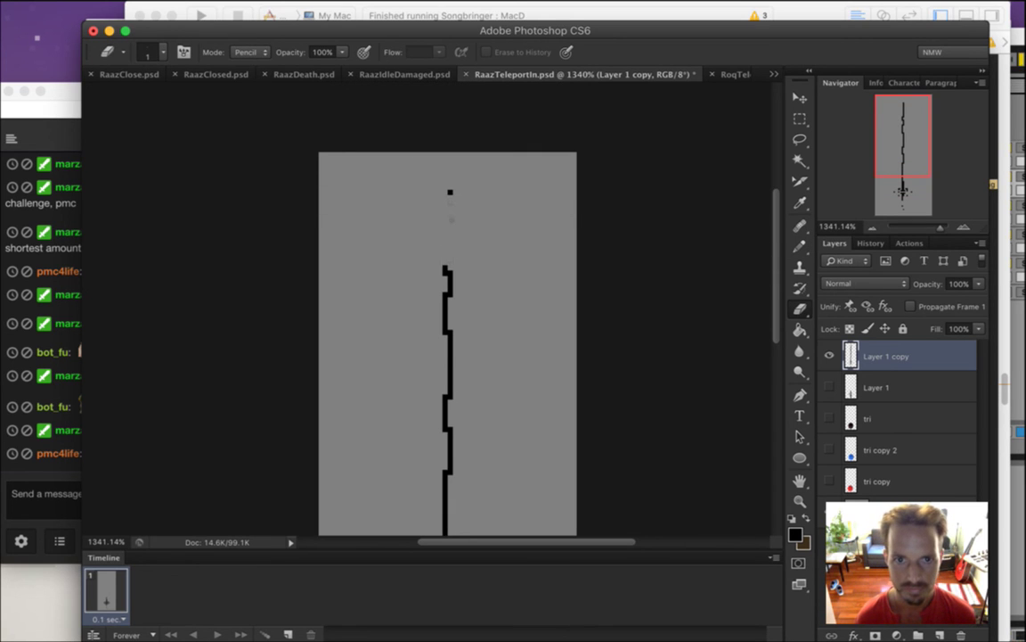
click(445, 300)
click(446, 317)
click(445, 322)
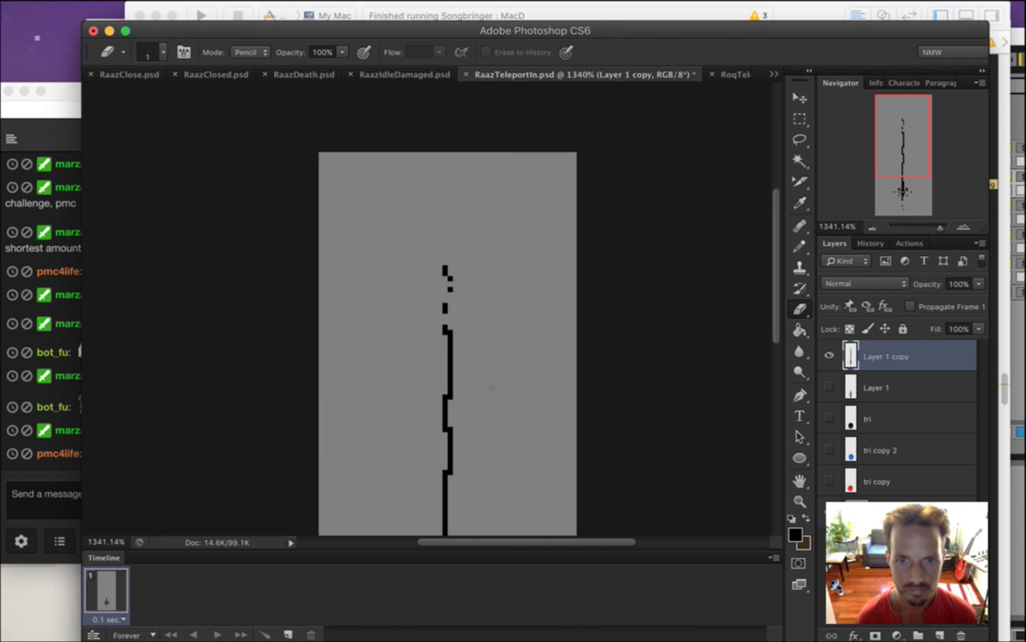
drag(450, 287, 446, 281)
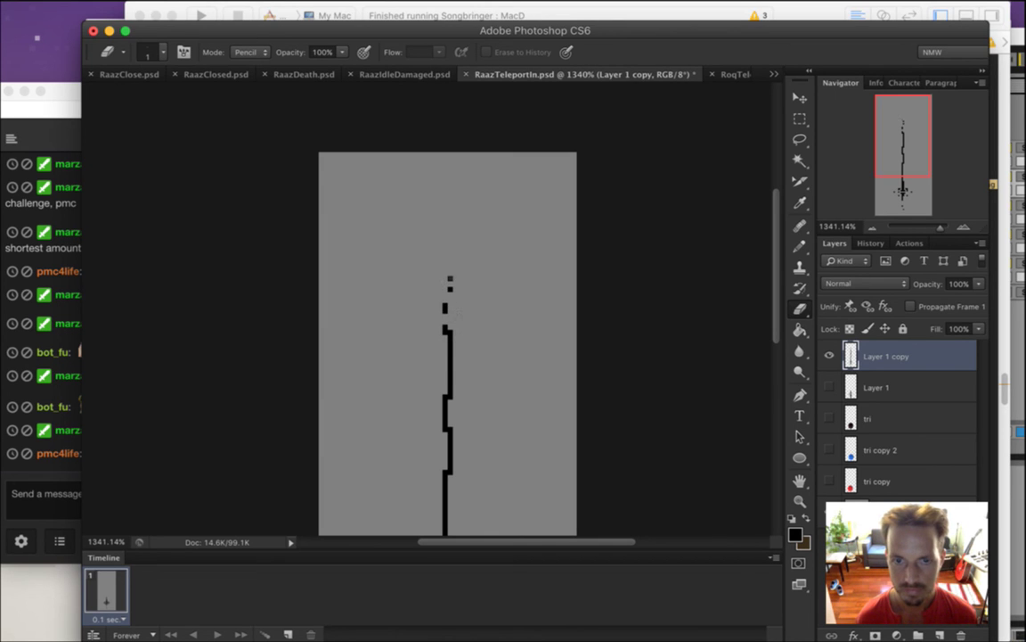
key(b)
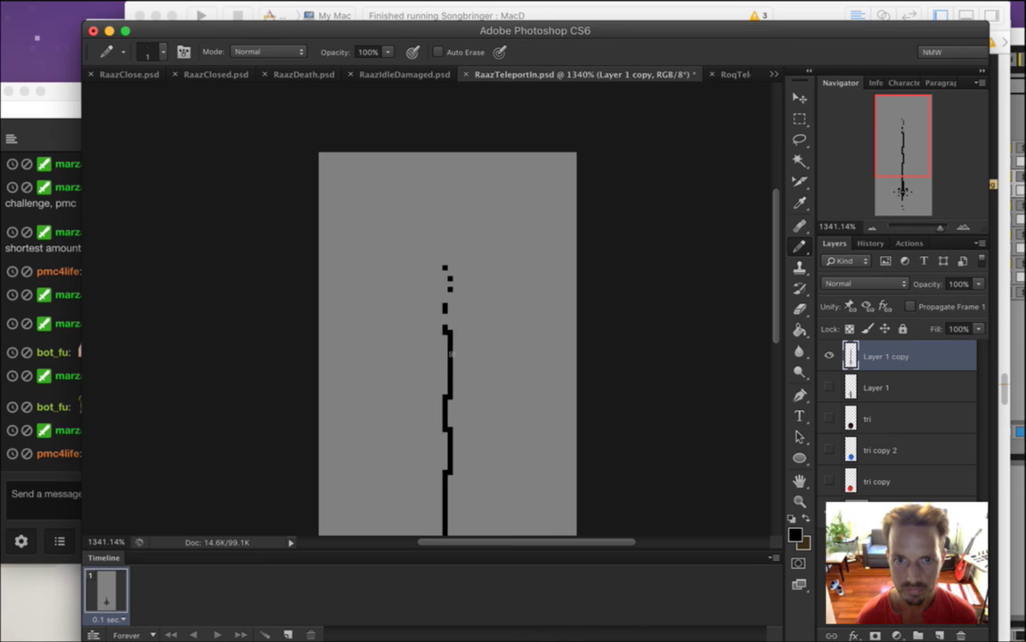
key(e)
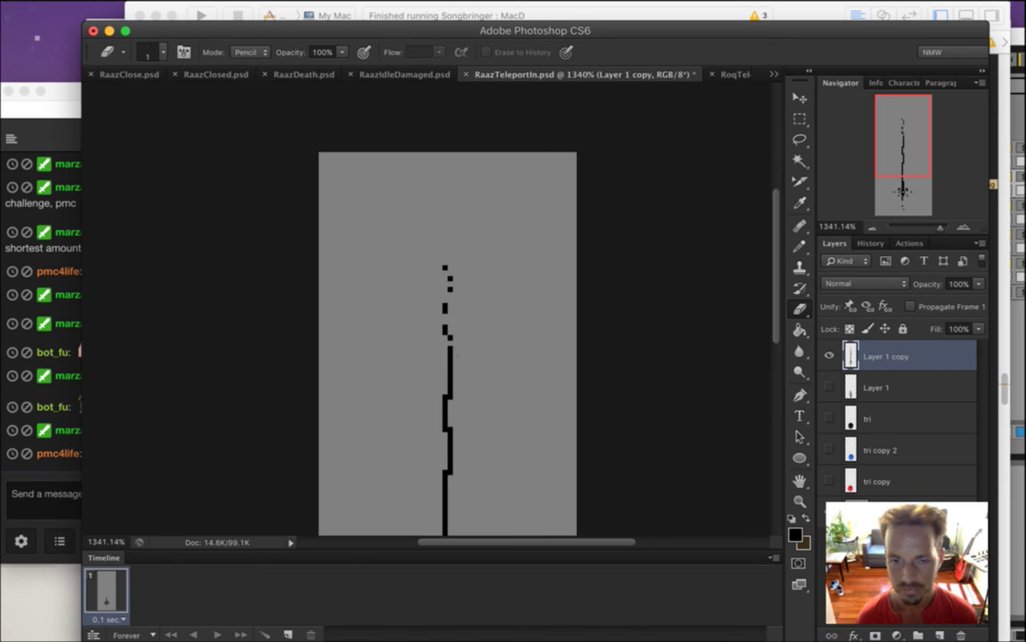
key(b)
key(e)
drag(450, 357, 449, 377)
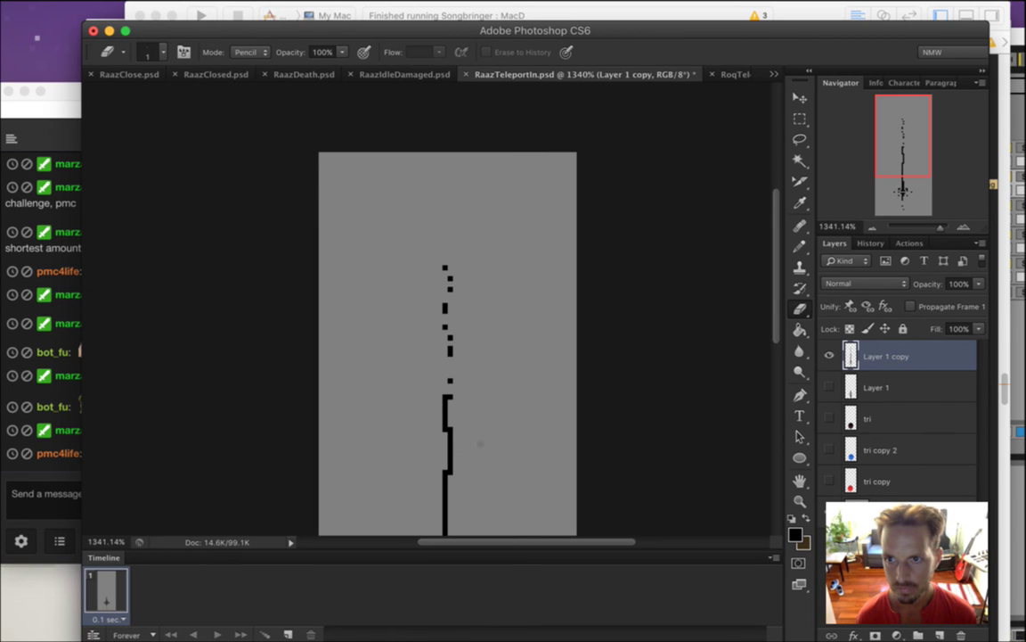
scroll(461, 274, down, 5)
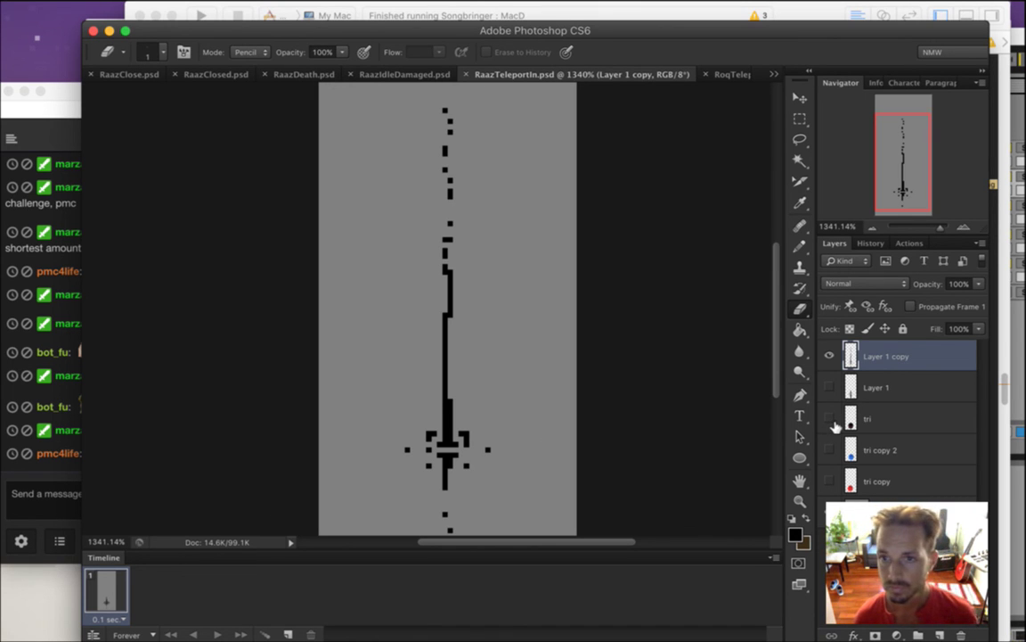
Duplicate Layer 1 copy for the next frame and hide the original layer
key(super+j)
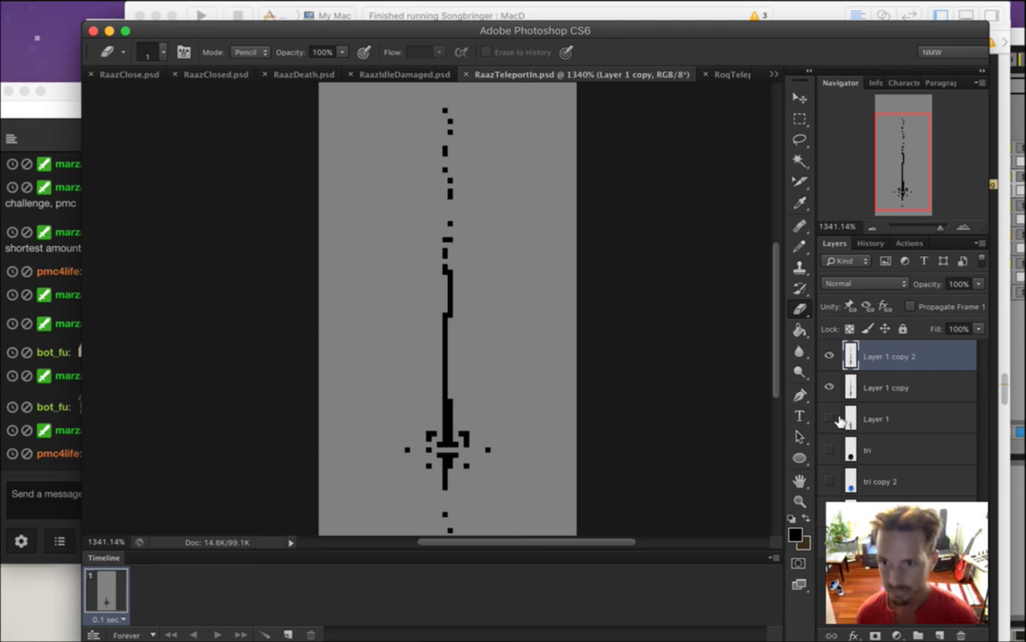
click(833, 387)
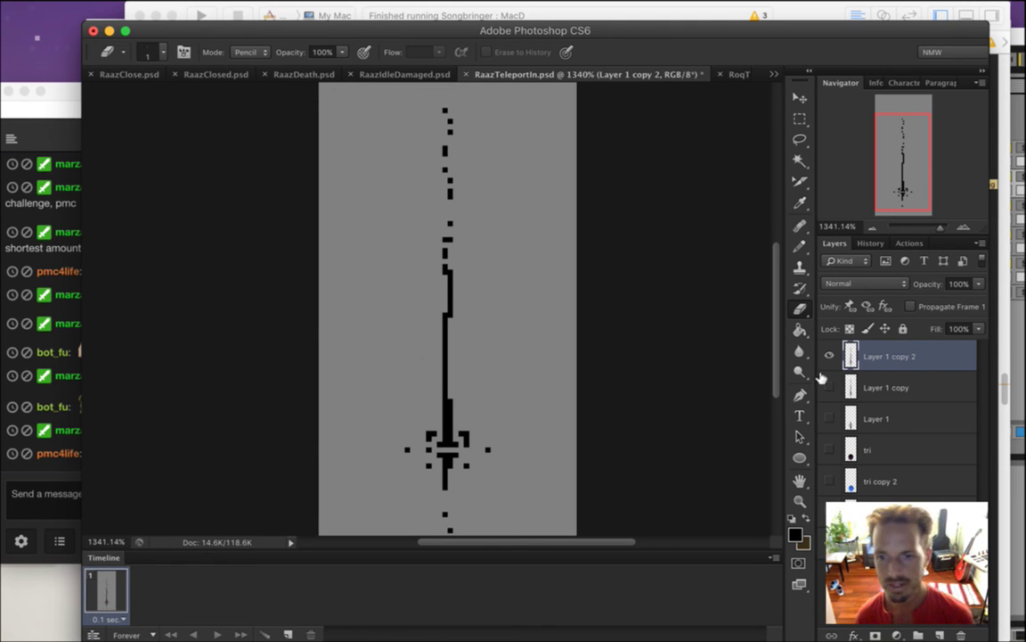
key(super+Up)
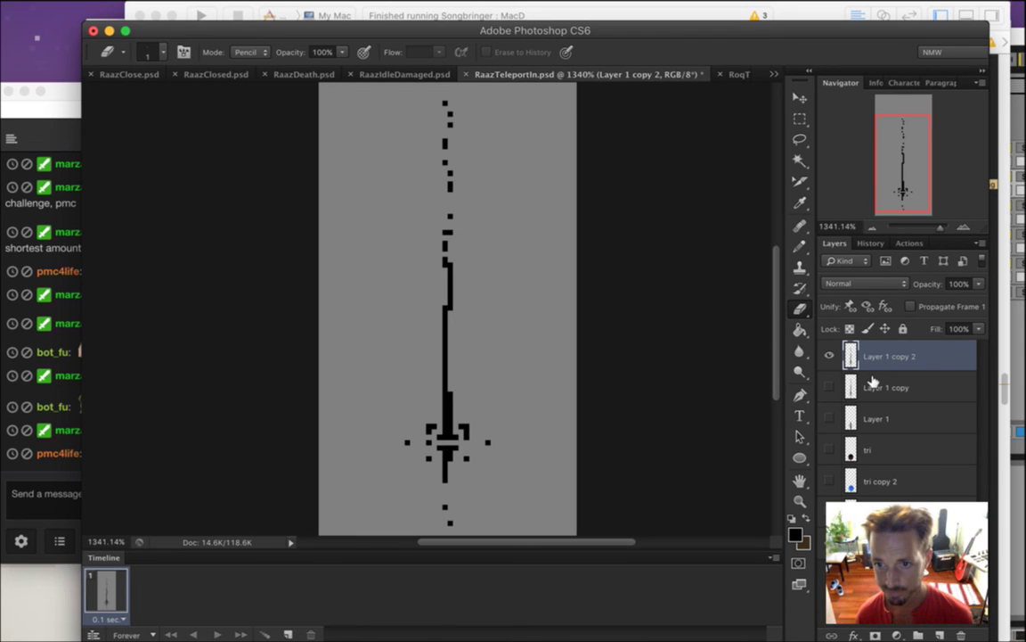
scroll(775, 314, down, 2)
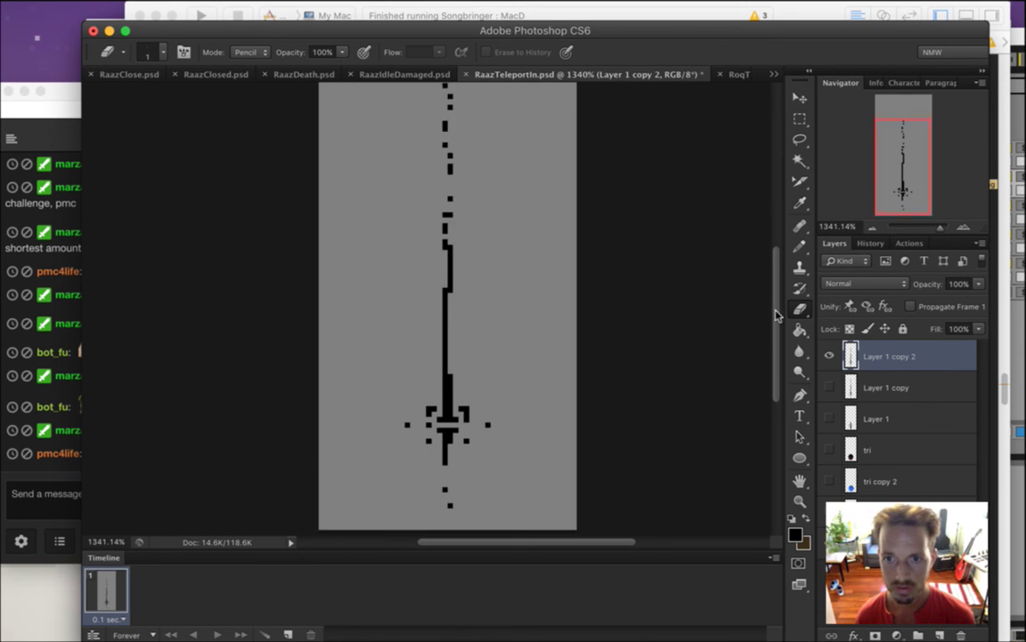
Erase the brackets, bars and surrounding pixels on Layer 1 copy 2, and break the line's lower end into separate dashes
scroll(776, 314, down, 5)
mouse_move(429, 335)
mouse_down()
mouse_move(445, 372)
mouse_move(450, 298)
mouse_up()
click(456, 337)
drag(468, 343, 483, 348)
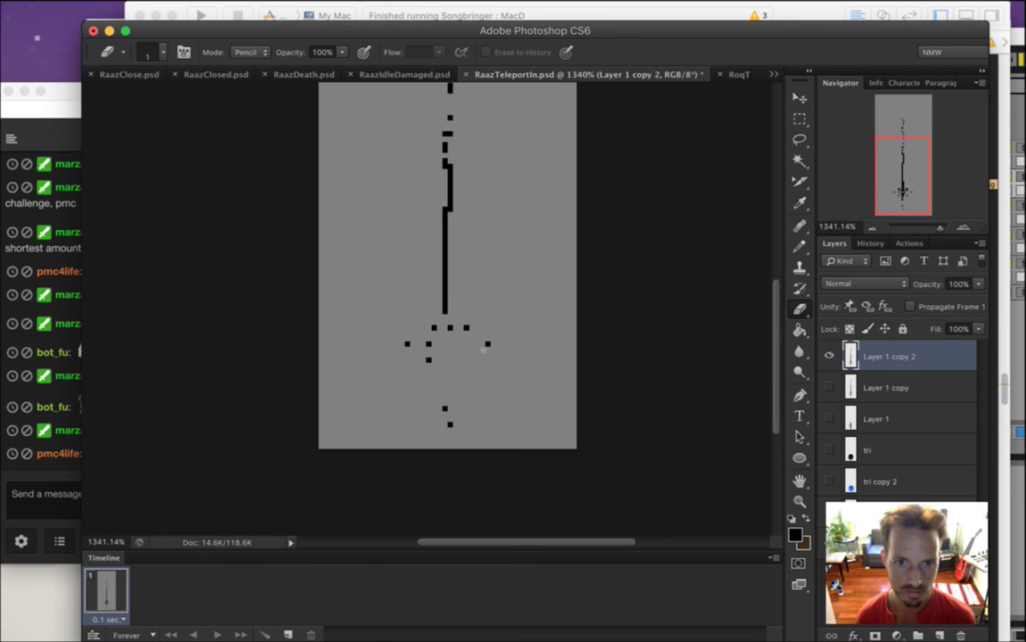
drag(446, 408, 451, 432)
drag(429, 360, 428, 343)
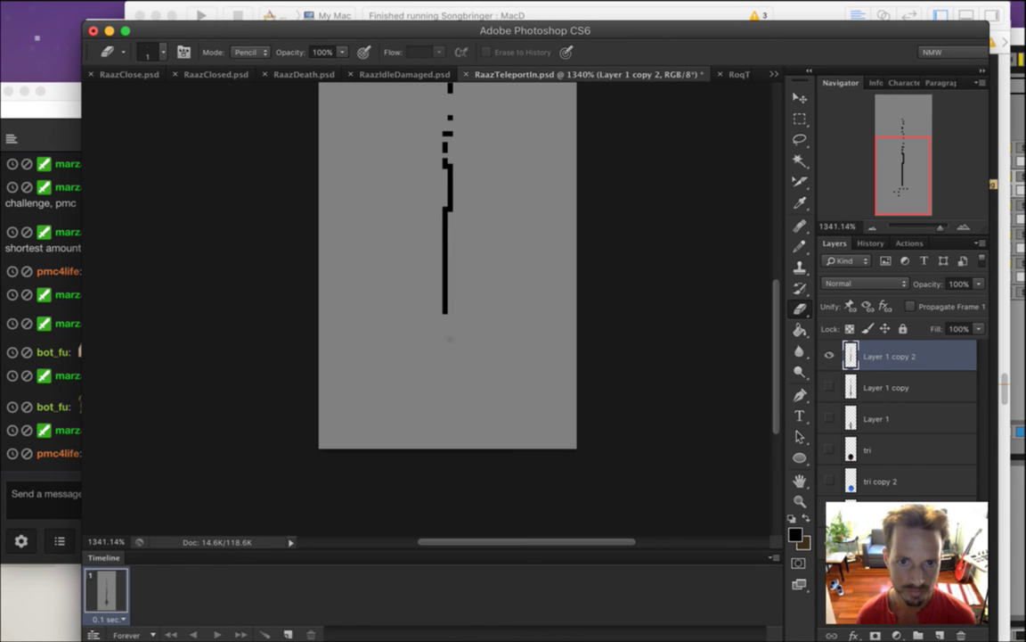
mouse_move(446, 277)
mouse_down()
mouse_move(446, 289)
mouse_move(444, 263)
mouse_up()
click(446, 227)
Redraw the upper part of Layer 1 copy 2 as a continuous jagged black line topped by two separate pixels
scroll(445, 267, up, 5)
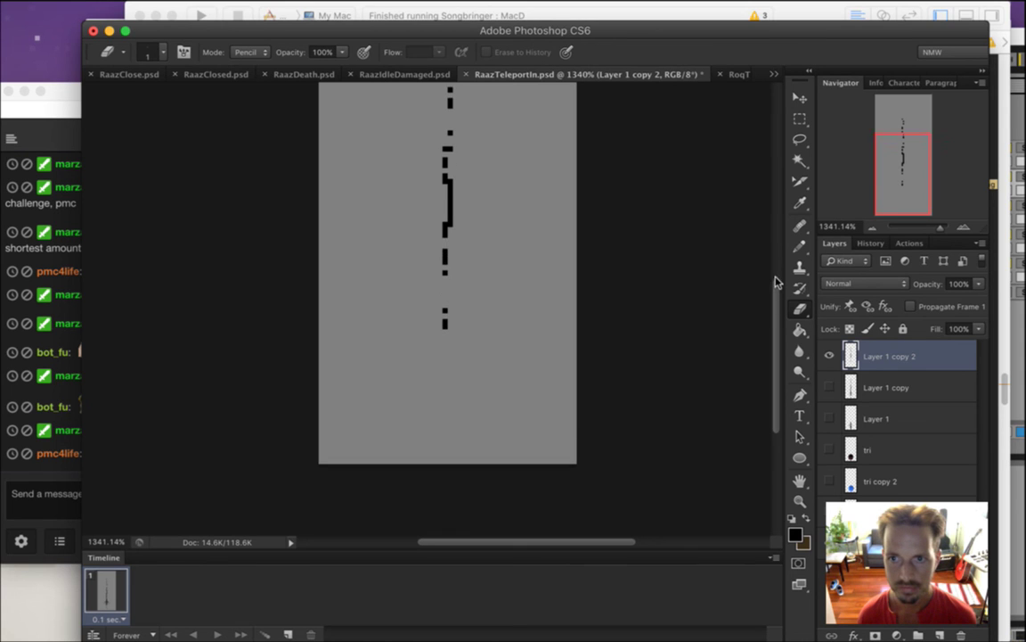
key(b)
drag(449, 307, 447, 163)
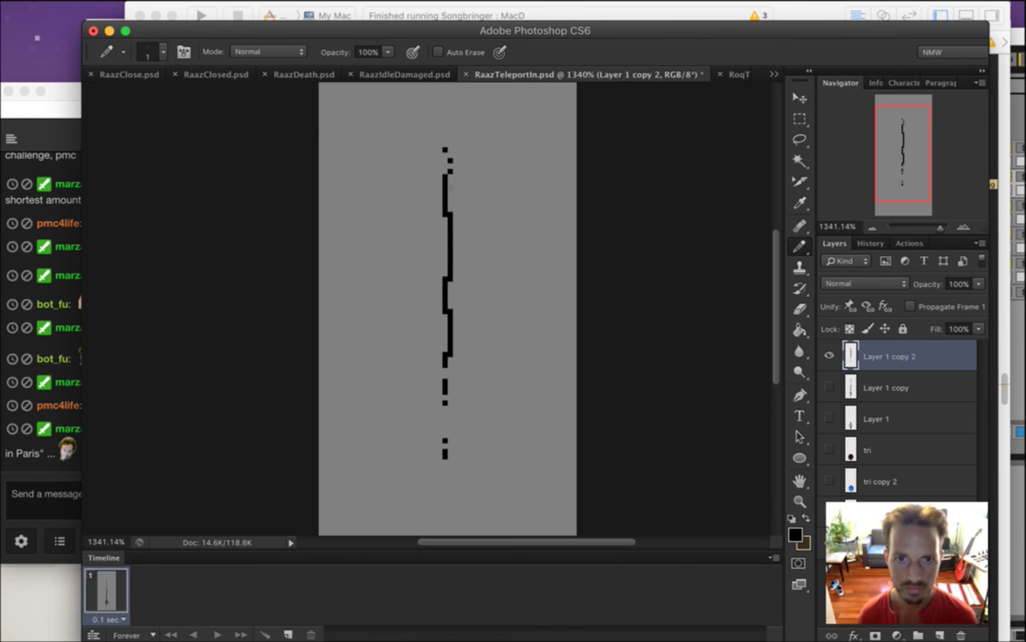
drag(448, 153, 445, 108)
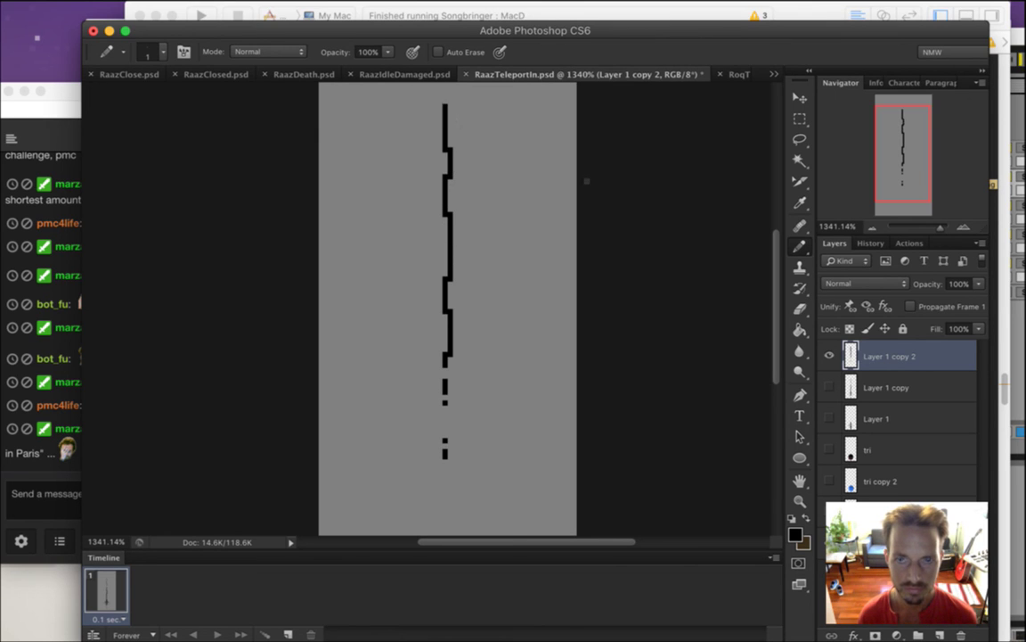
scroll(642, 213, up, 5)
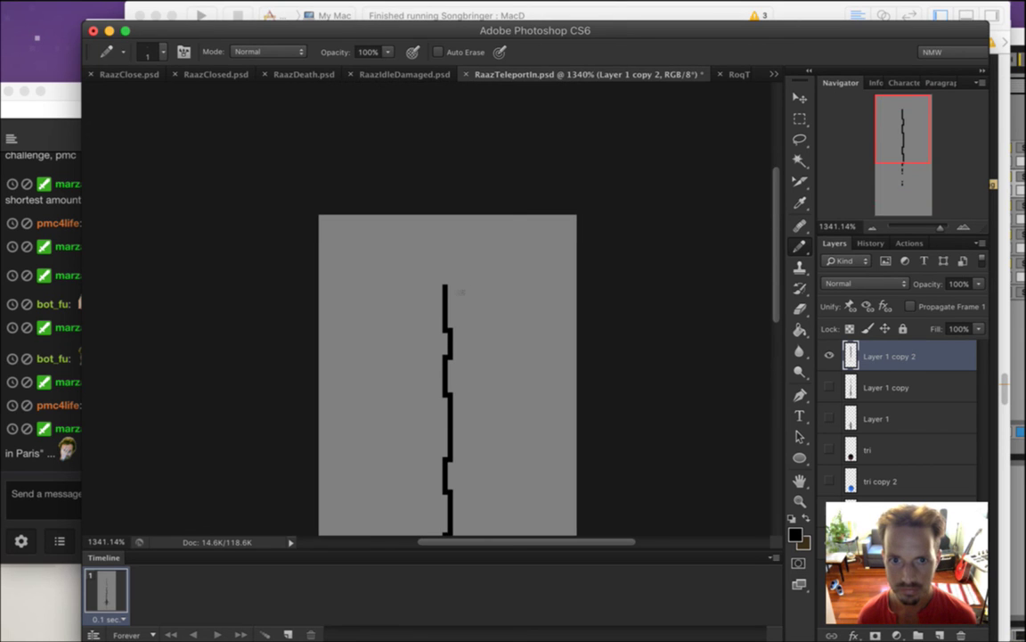
drag(447, 293, 450, 265)
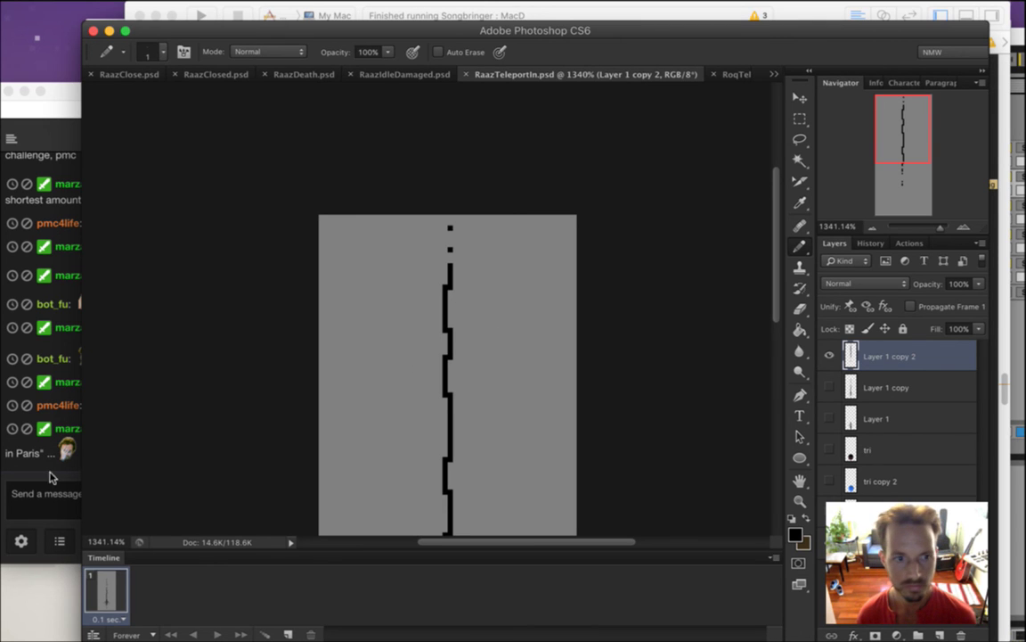
Check the stream chat, then duplicate Layer 1 copy 2 for the next frame and hide the original
click(41, 426)
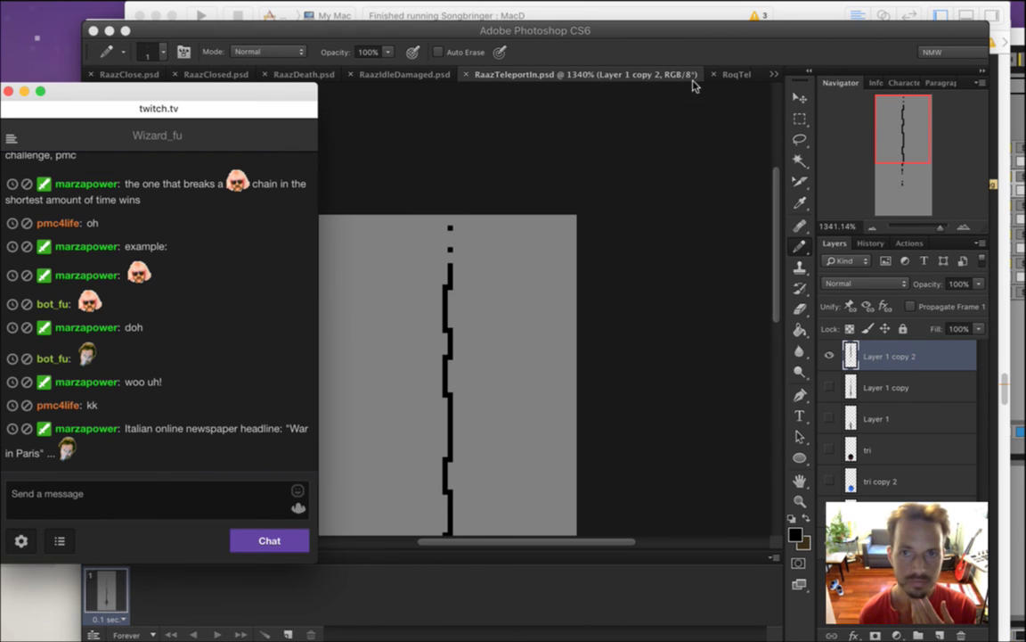
click(629, 41)
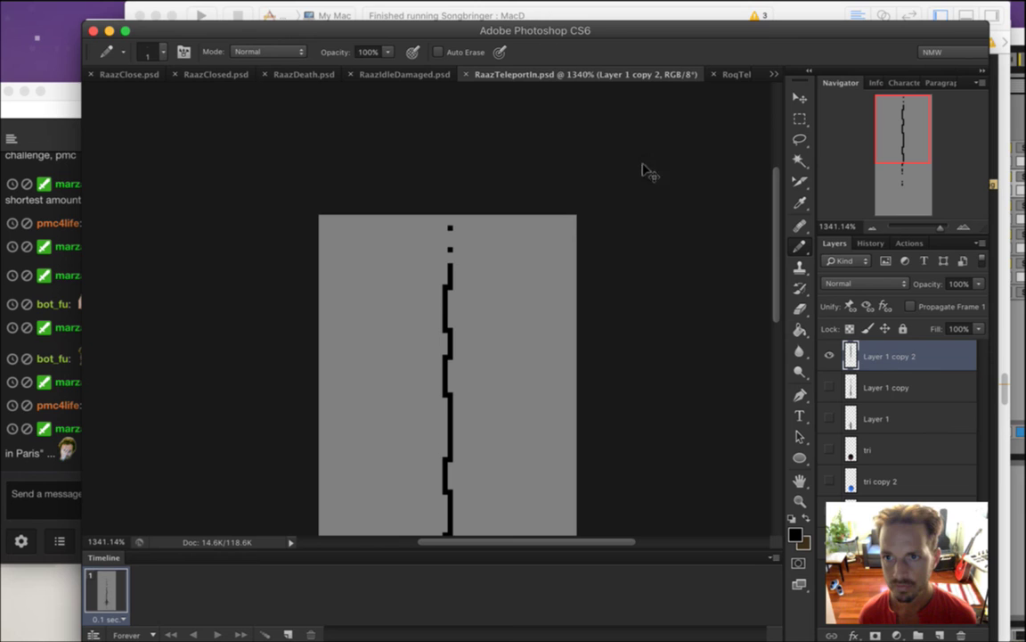
key(super+j)
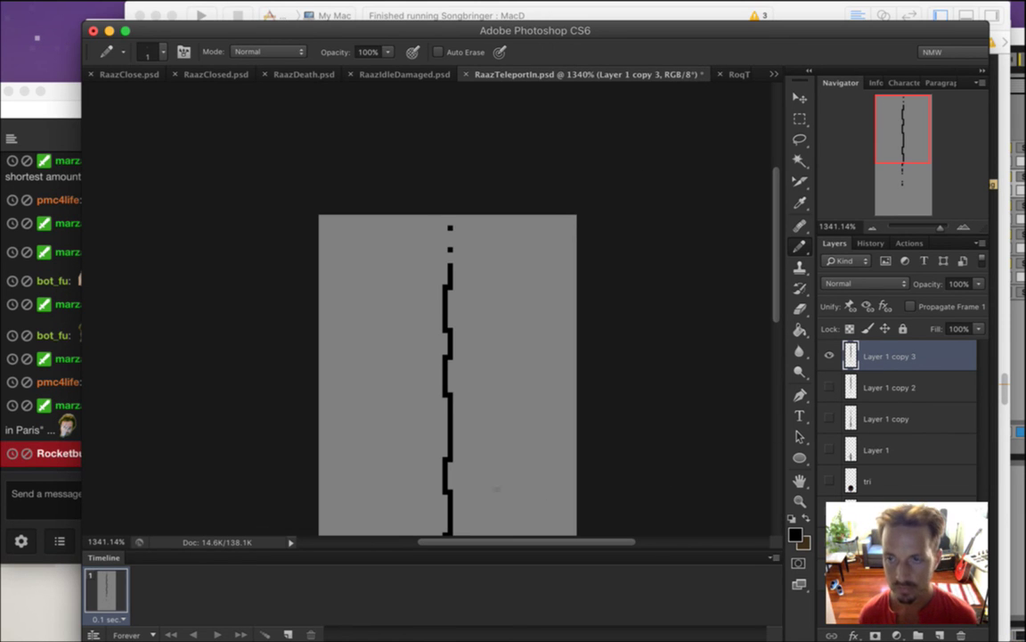
Answer the chat question about the stream crashing by sending the message "hope not..."
click(48, 495)
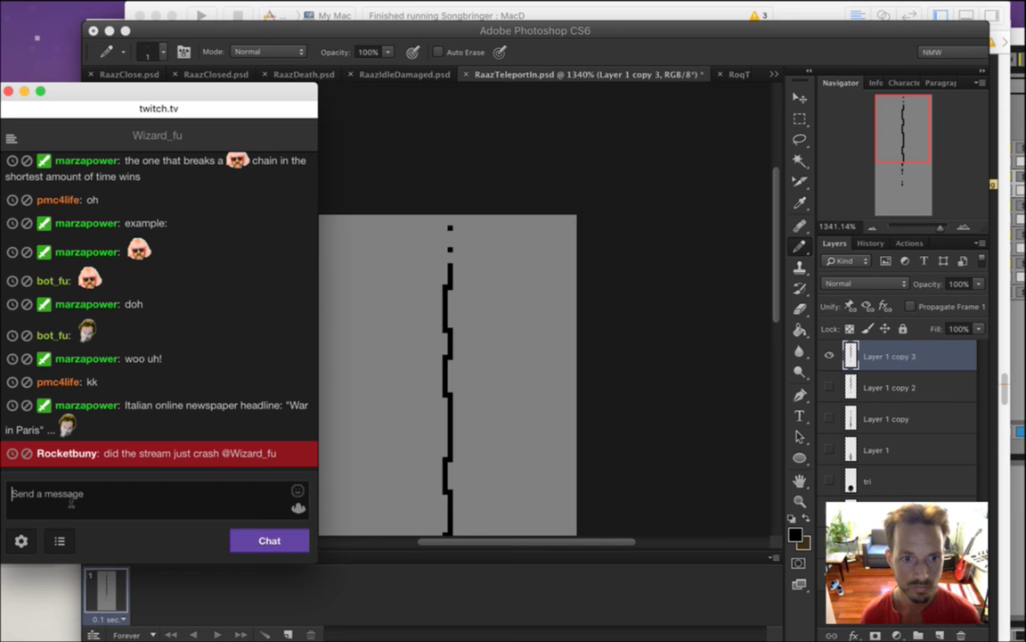
drag(161, 458, 111, 456)
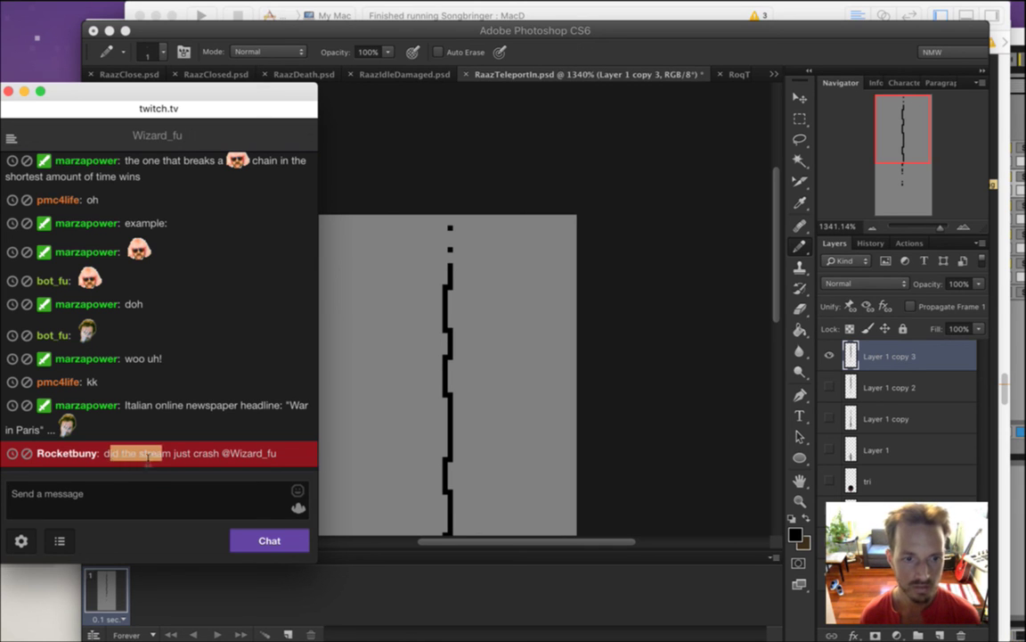
mouse_move(1009, 437)
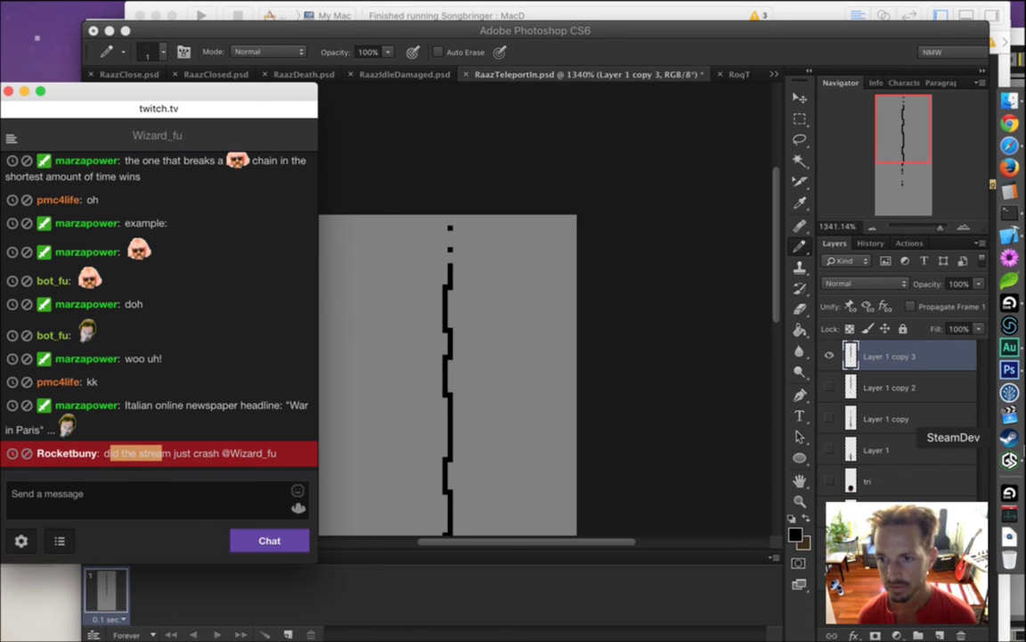
click(208, 494)
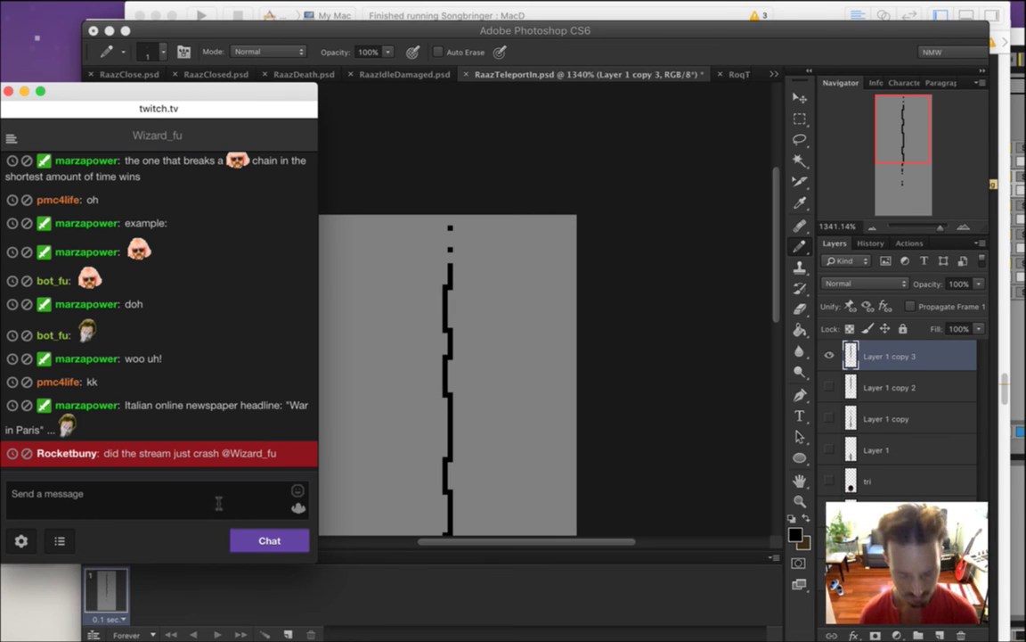
text(hope not.)
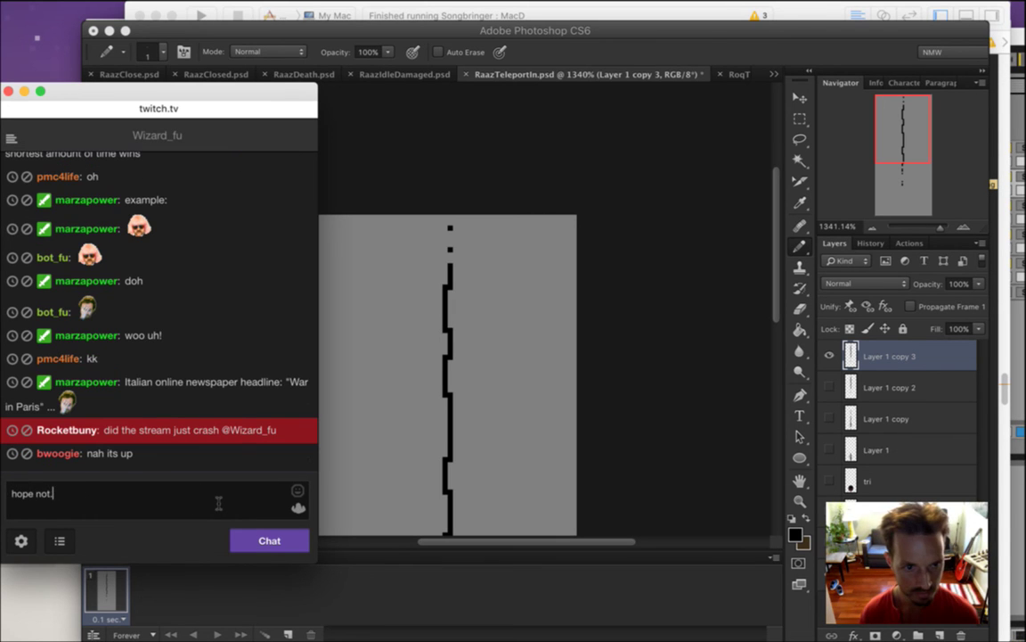
text(..)
key(Return)
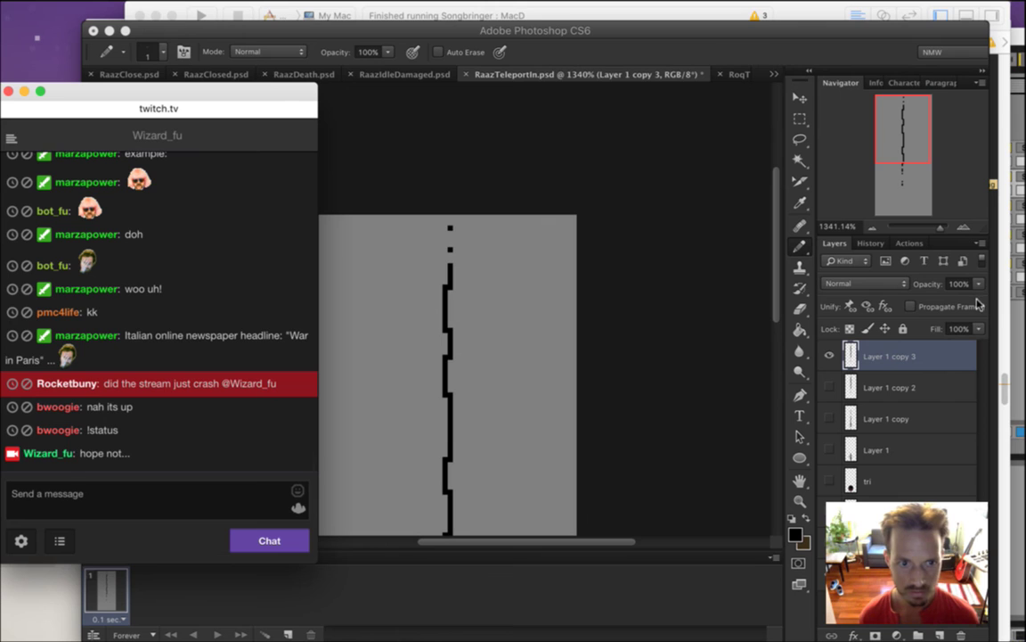
mouse_move(1024, 343)
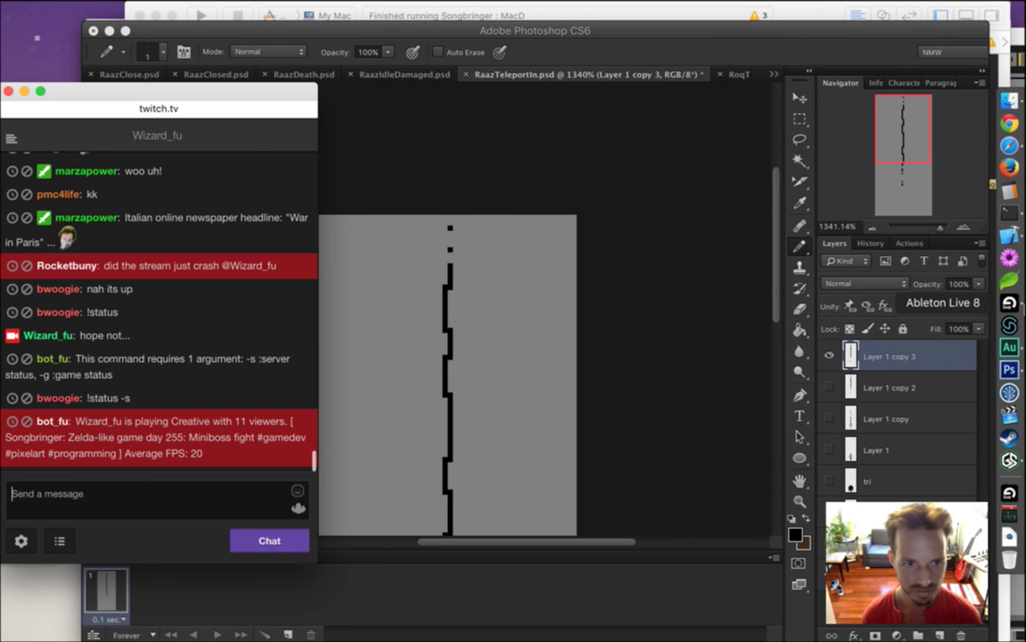
Send the bot command "!status -g" in the stream chat
text(!)
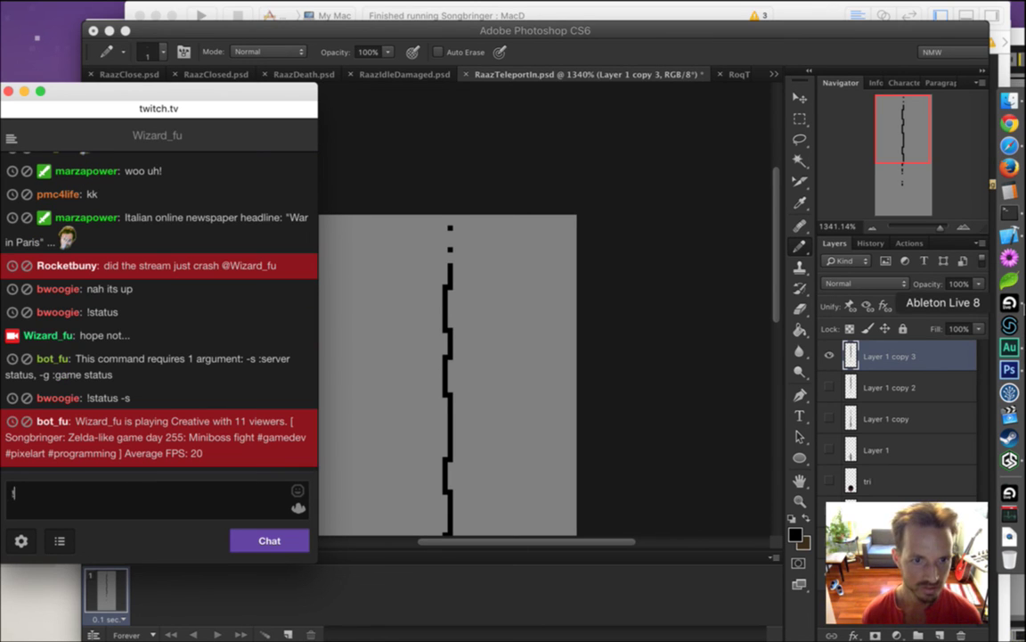
text(status )
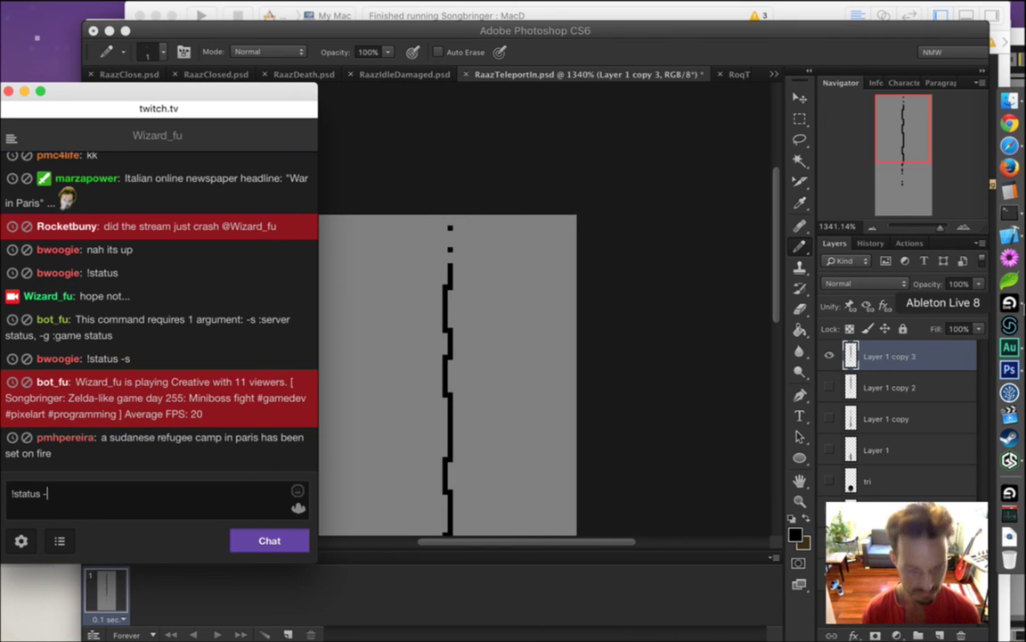
text(-g)
key(Return)
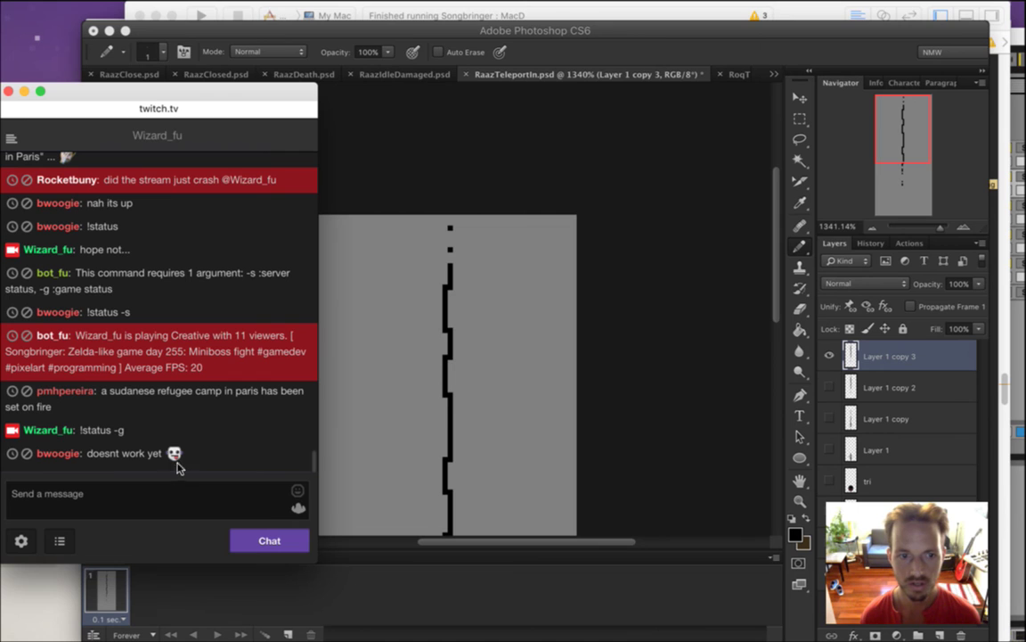
Switch to Photoshop and, on Layer 1 copy 3, erase the line's lower part, break the rest into dashes and redraw the top pixels as one short dash
click(744, 51)
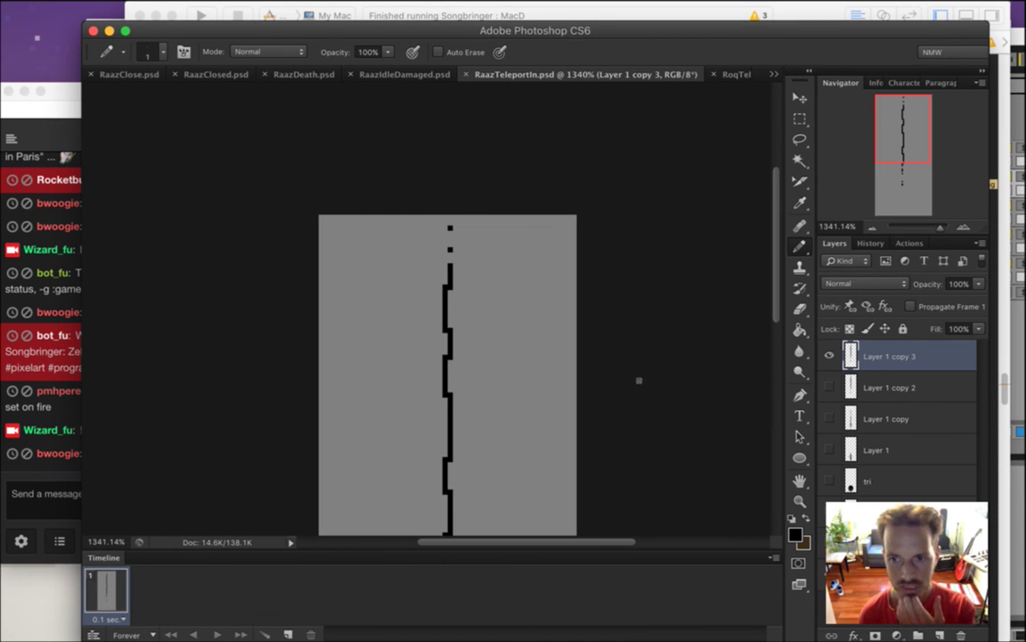
click(830, 356)
click(829, 386)
click(829, 356)
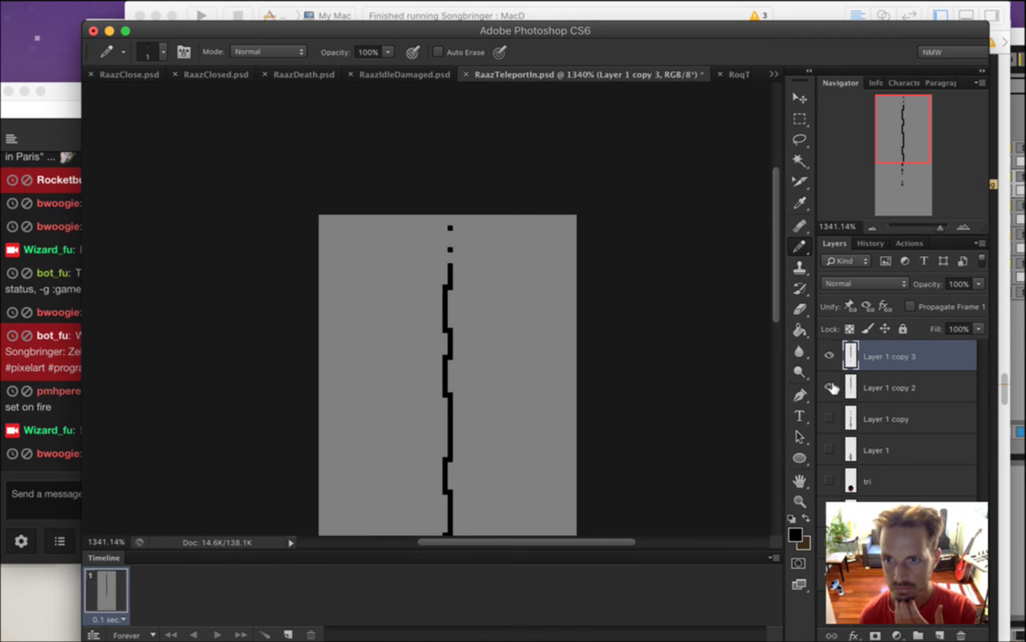
click(829, 387)
scroll(713, 268, down, 5)
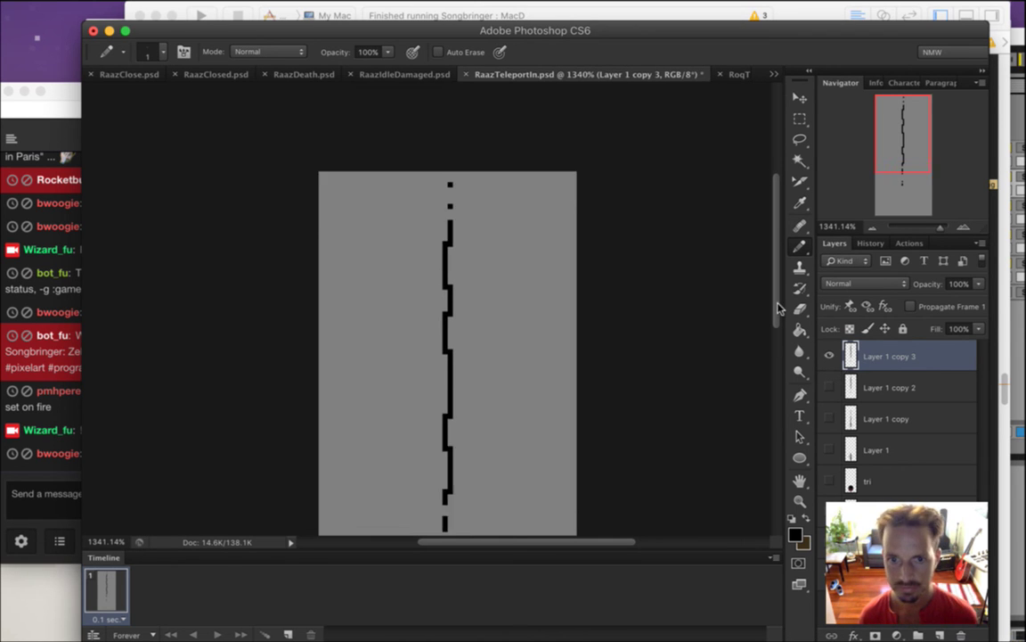
key(e)
drag(447, 325, 446, 353)
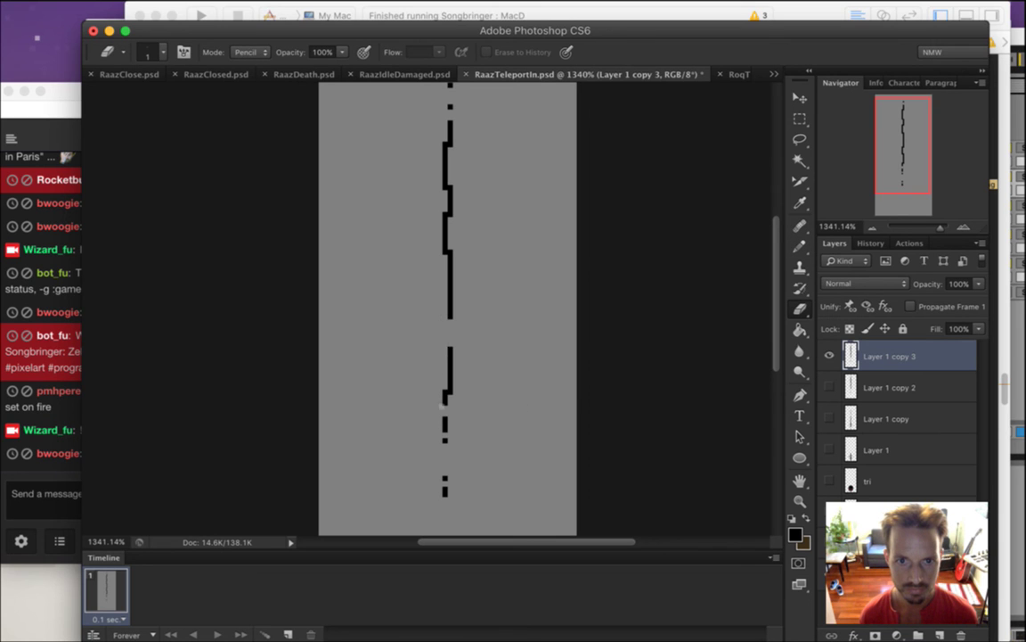
drag(444, 432, 450, 314)
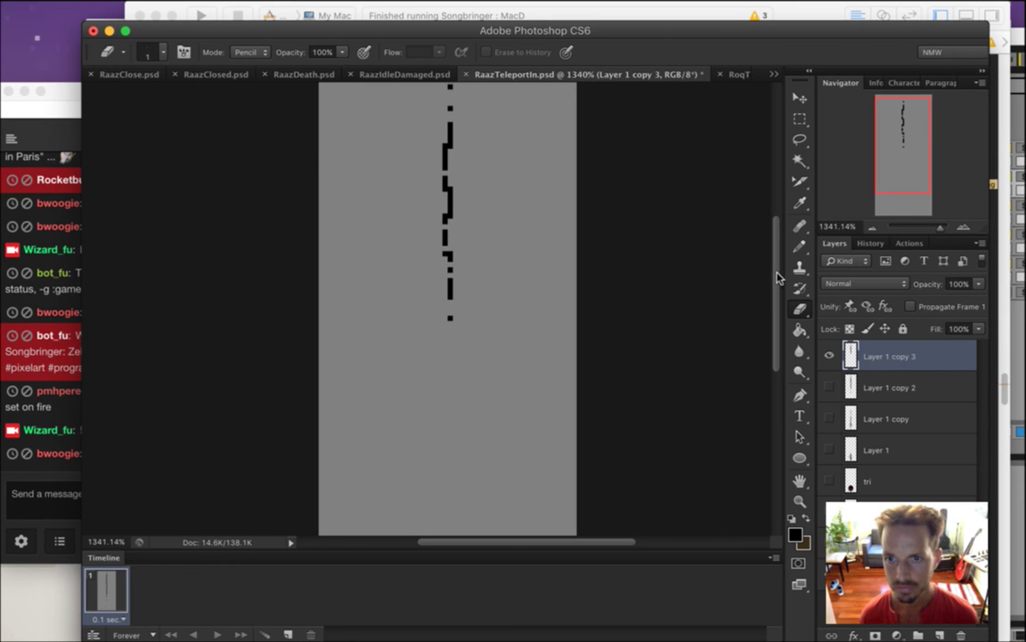
scroll(494, 214, up, 3)
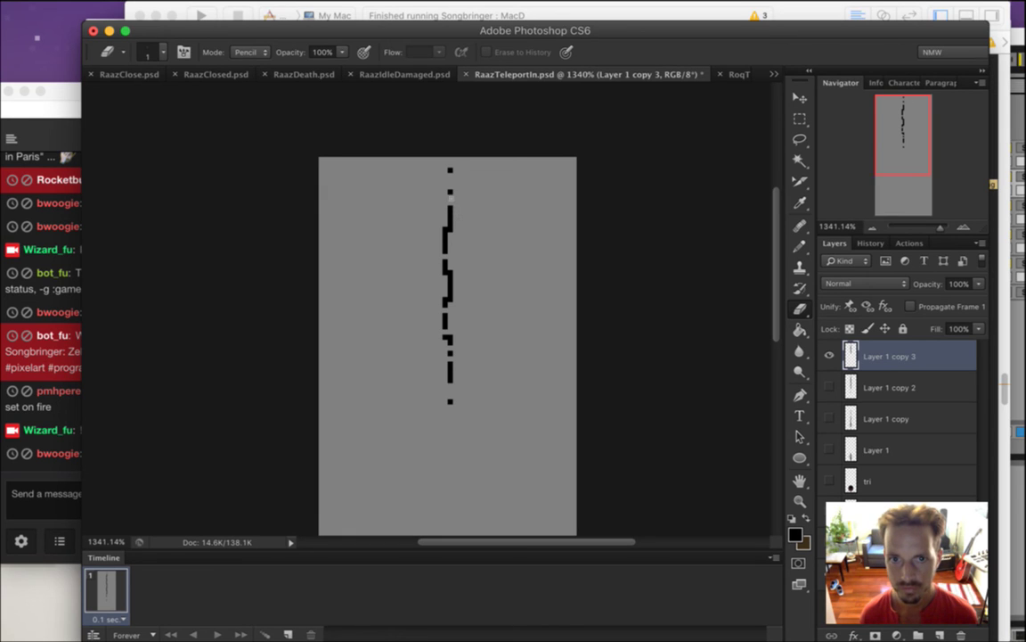
key(b)
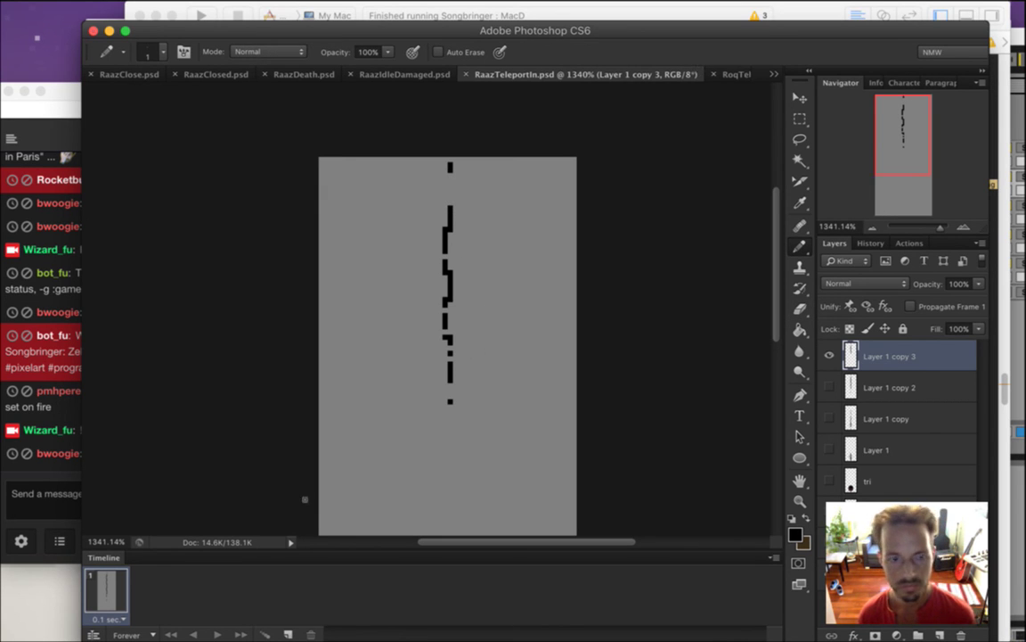
Add a second animation frame showing only Layer 1 copy 2 and a third showing only Layer 1 copy
click(290, 631)
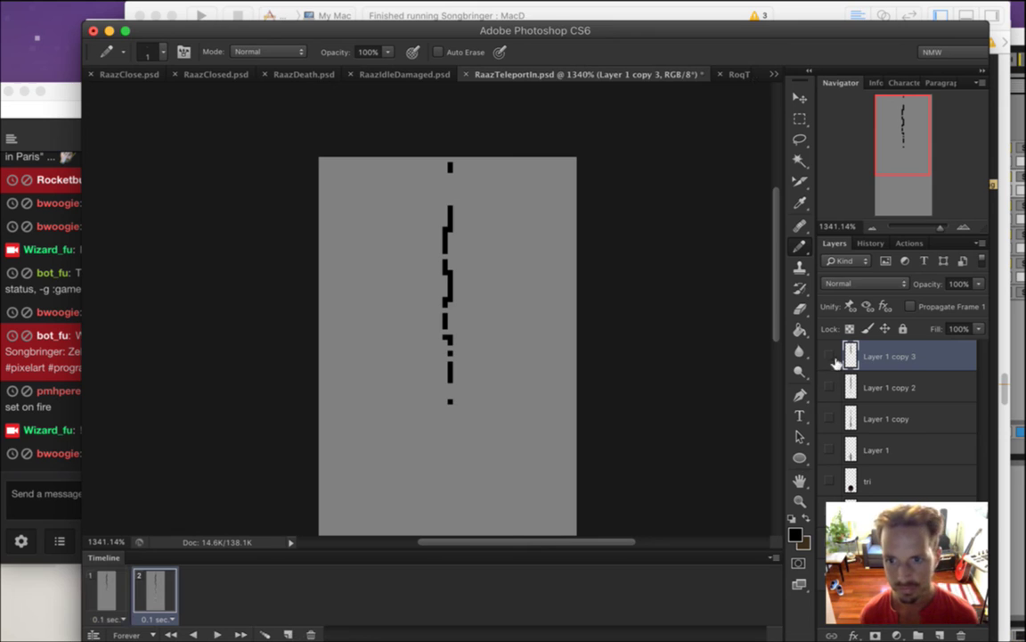
click(829, 355)
click(829, 387)
click(288, 632)
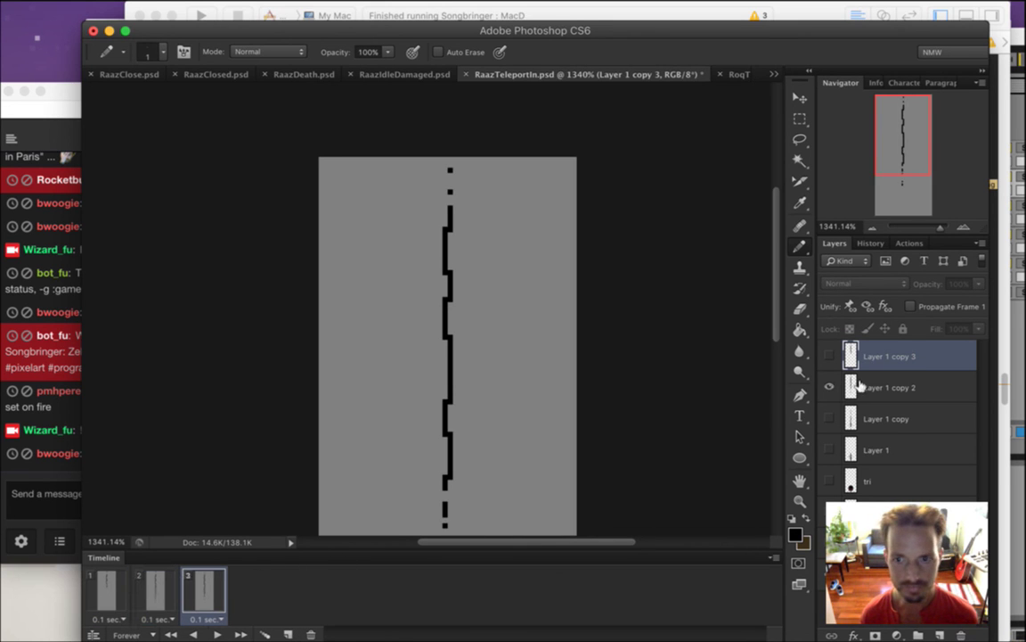
click(829, 387)
click(829, 418)
Add a fourth frame keeping Layer 1 copy and a fifth showing only Layer 1, and compare the two frames
click(288, 632)
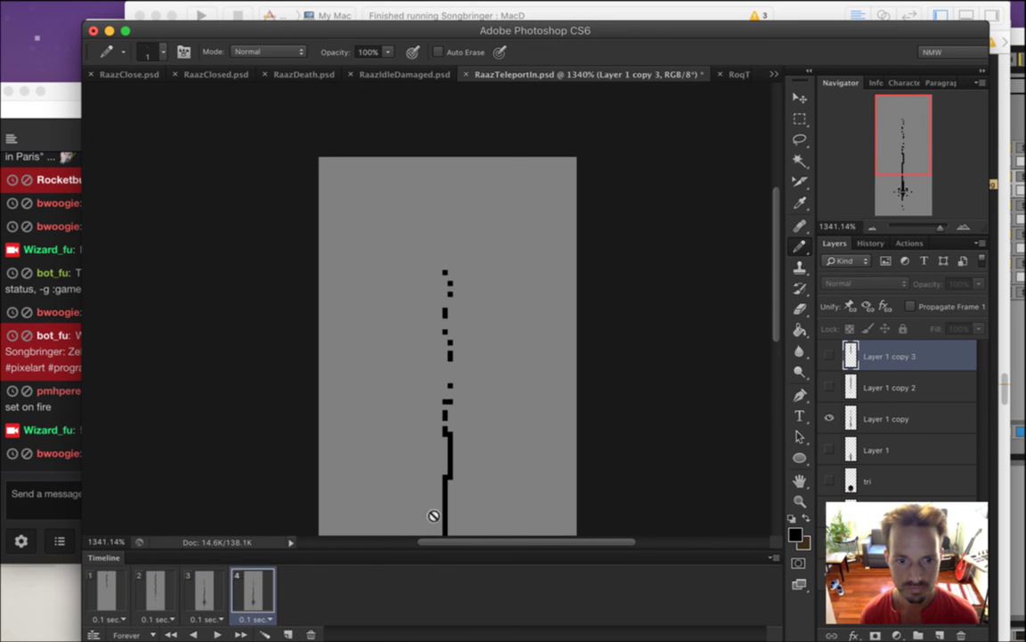
drag(489, 421, 458, 431)
scroll(496, 410, up, 2)
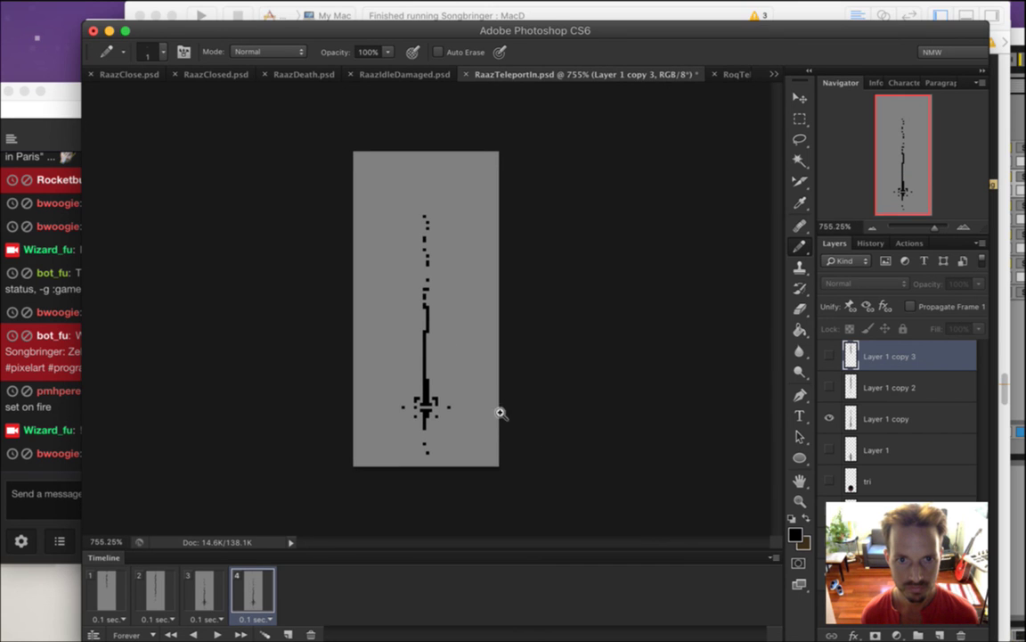
scroll(488, 426, up, 2)
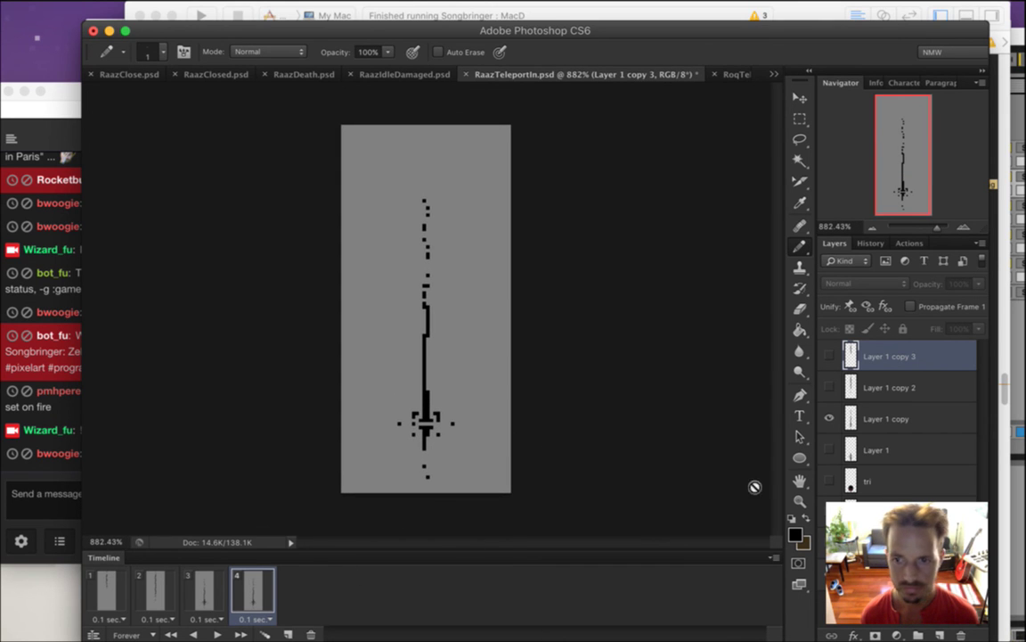
click(288, 633)
click(829, 420)
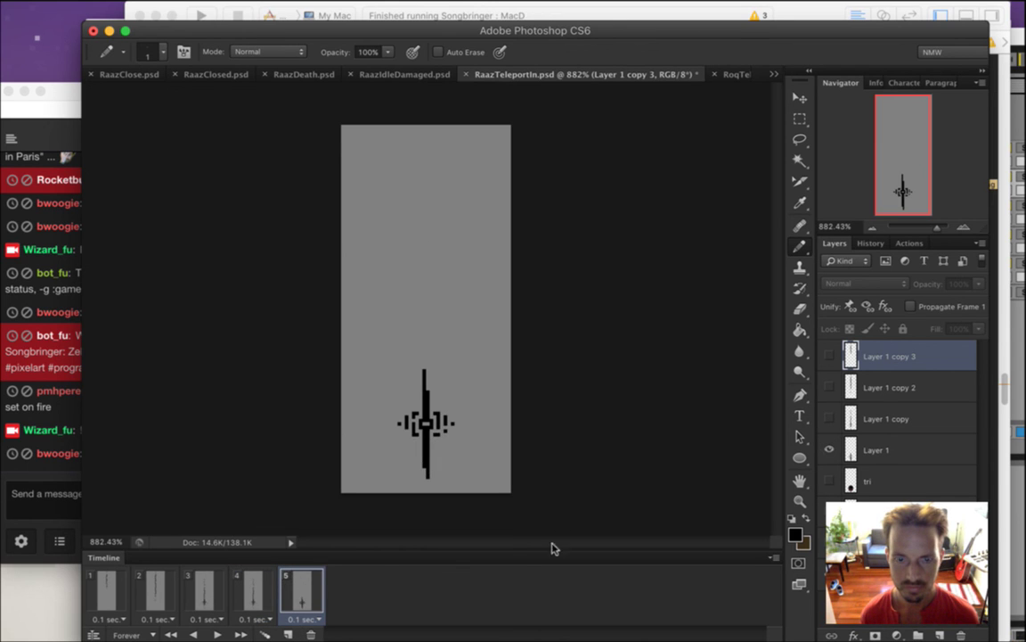
click(255, 589)
click(303, 592)
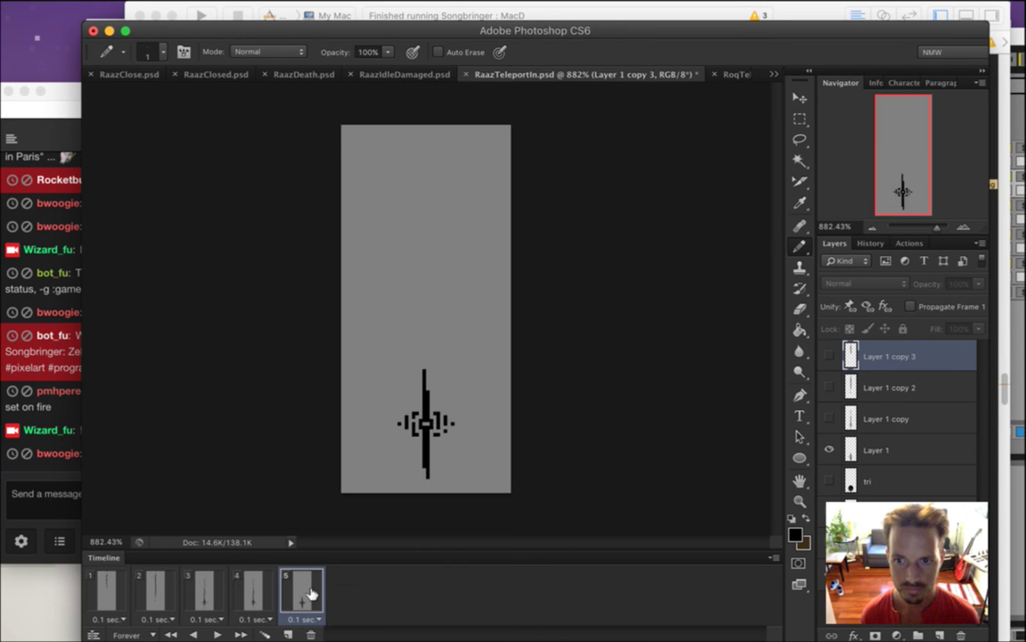
click(260, 592)
click(310, 590)
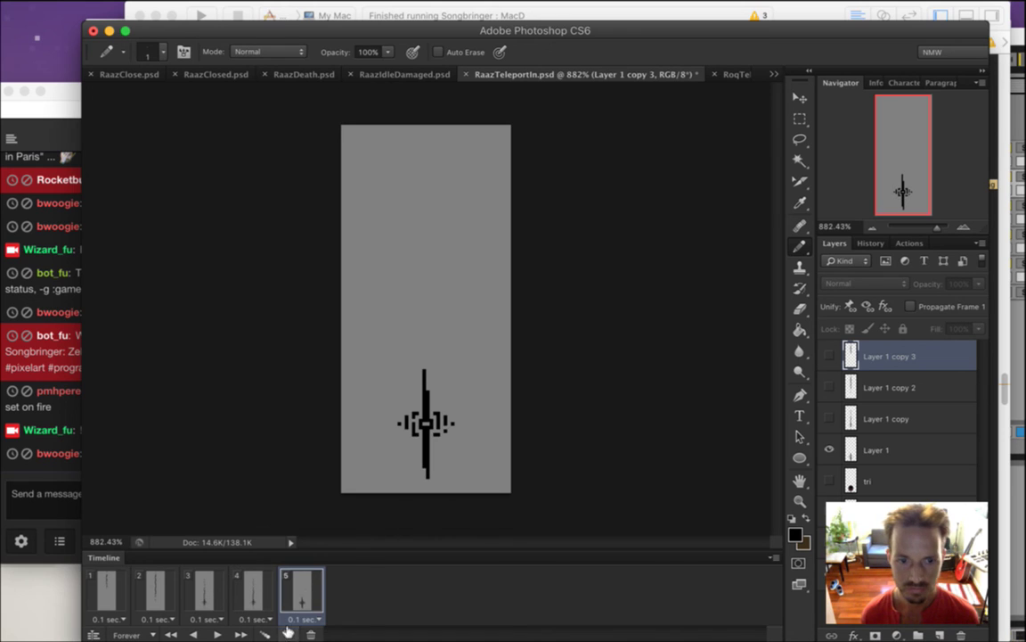
Add a sixth frame showing the tri layer with Layer 1 over it, and a seventh showing only tri
click(288, 634)
click(830, 450)
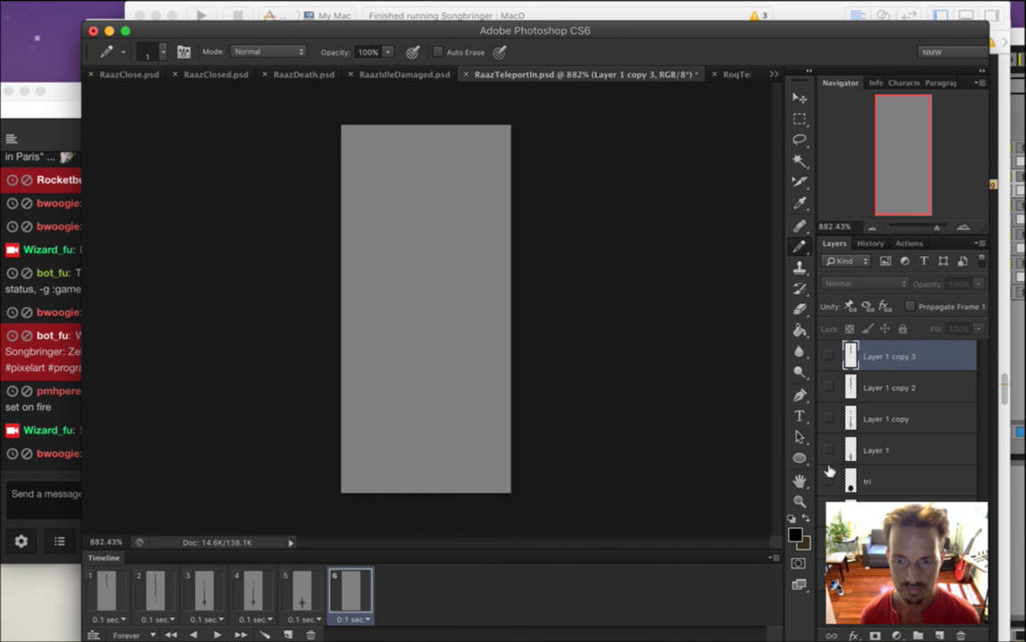
click(830, 481)
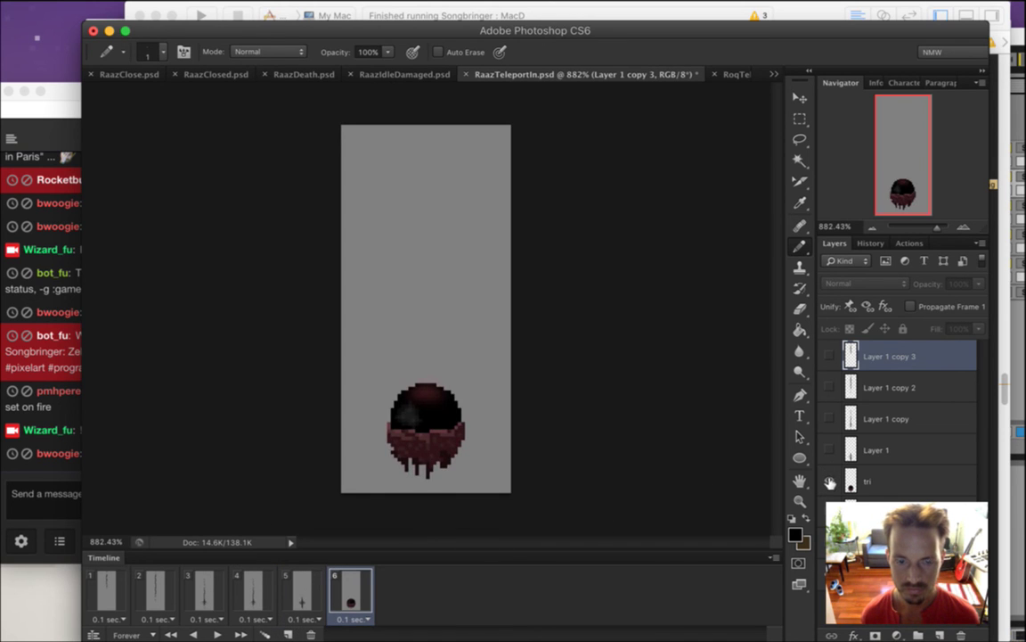
click(830, 450)
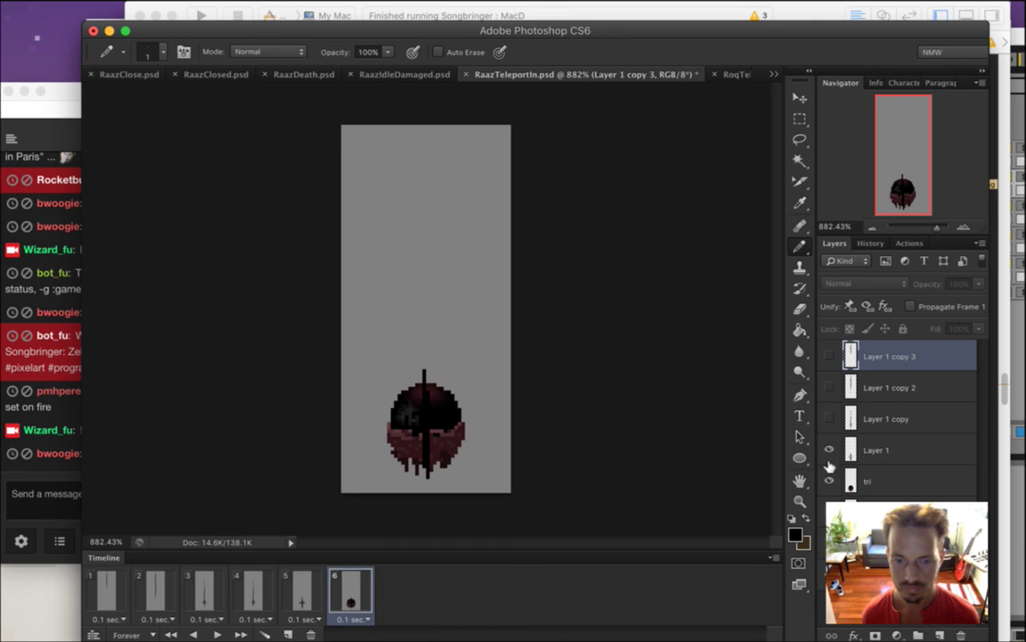
click(290, 634)
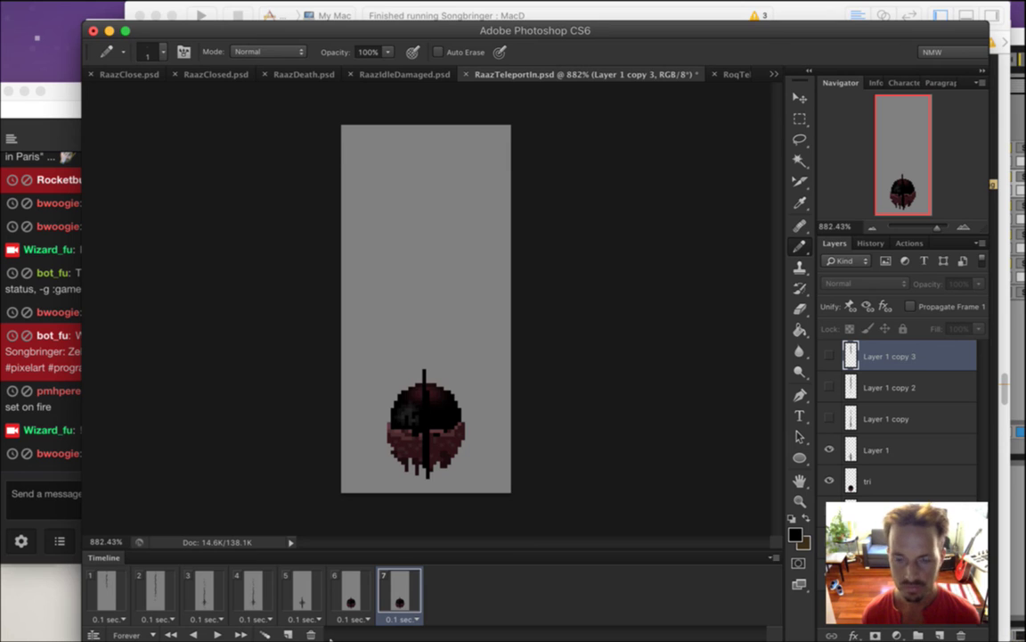
click(830, 449)
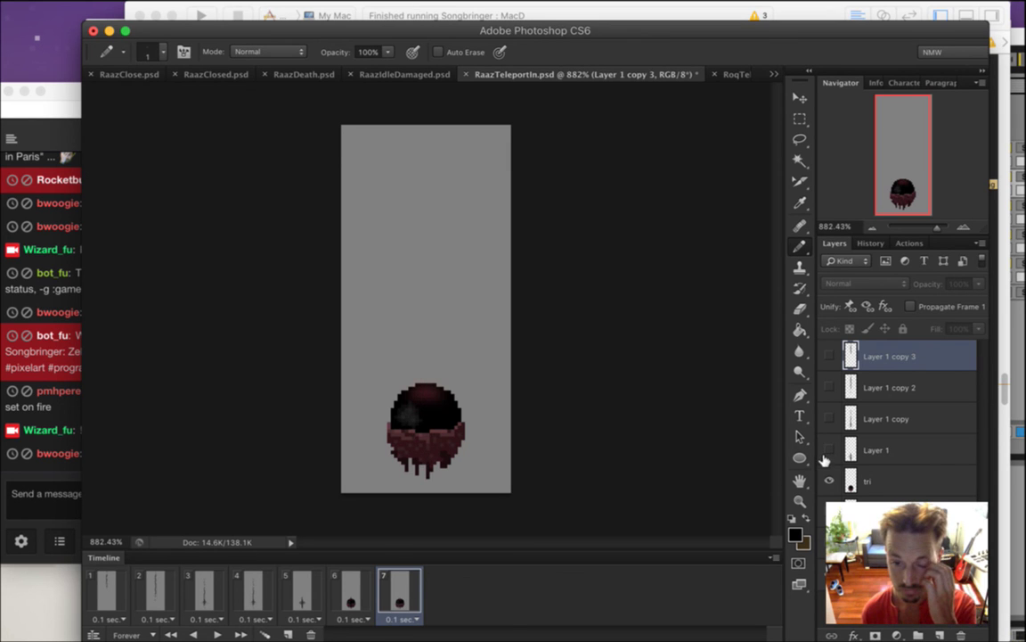
In frame 6, show the red and blue sphere copies and nudge tri copy right and tri copy 2 left, closer to the sphere
click(354, 602)
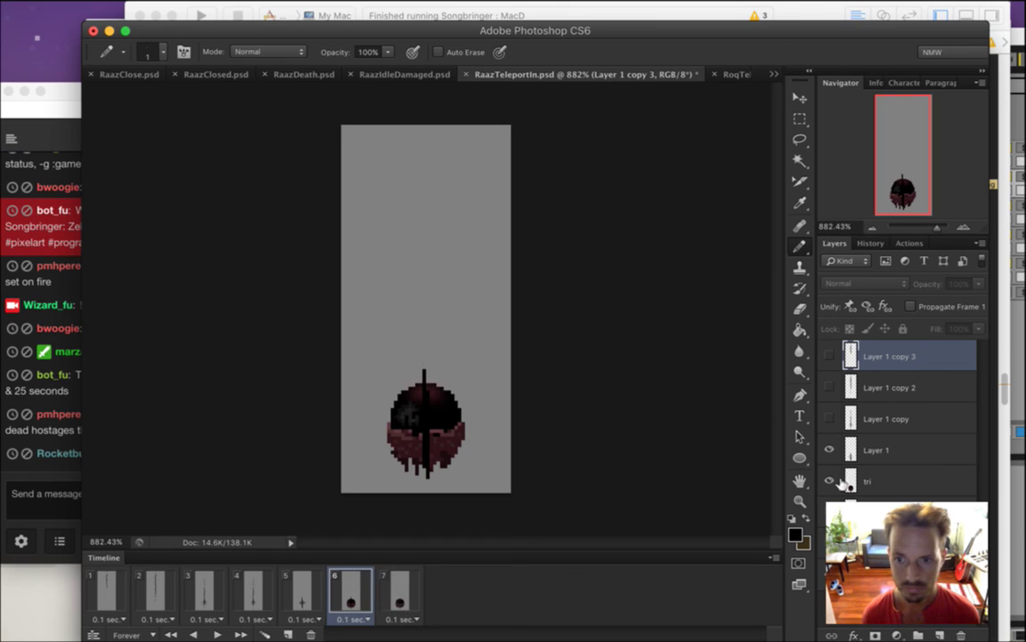
key(ctrl+z)
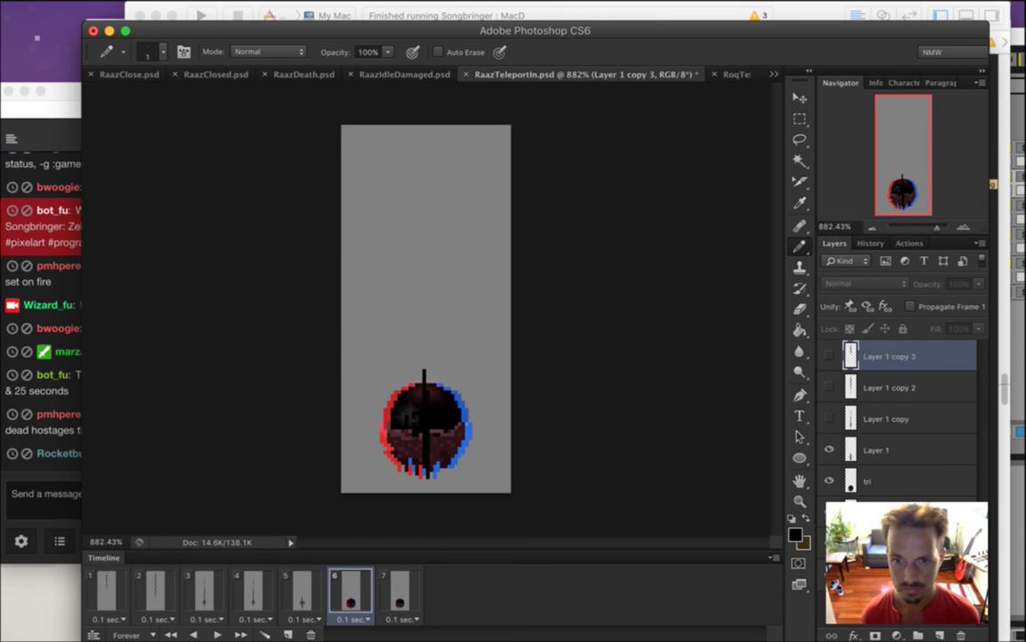
click(890, 513)
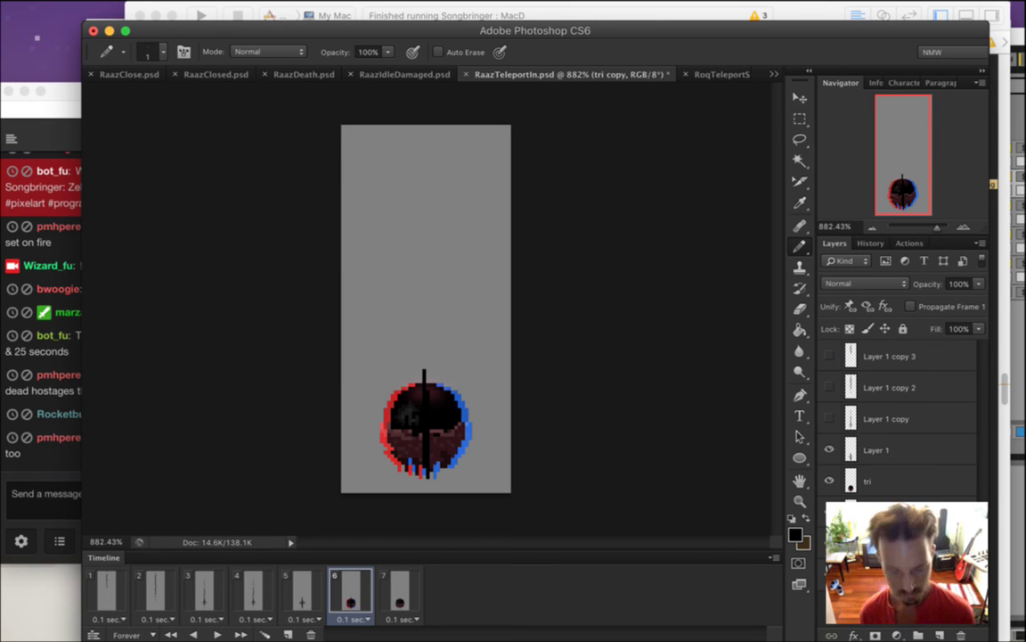
key(v)
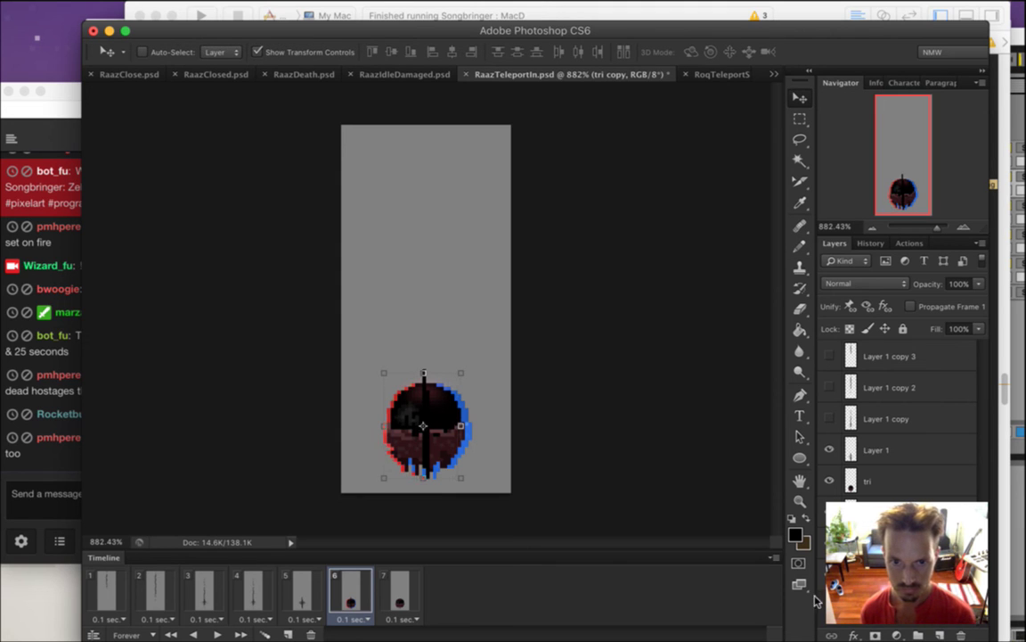
click(399, 592)
click(353, 592)
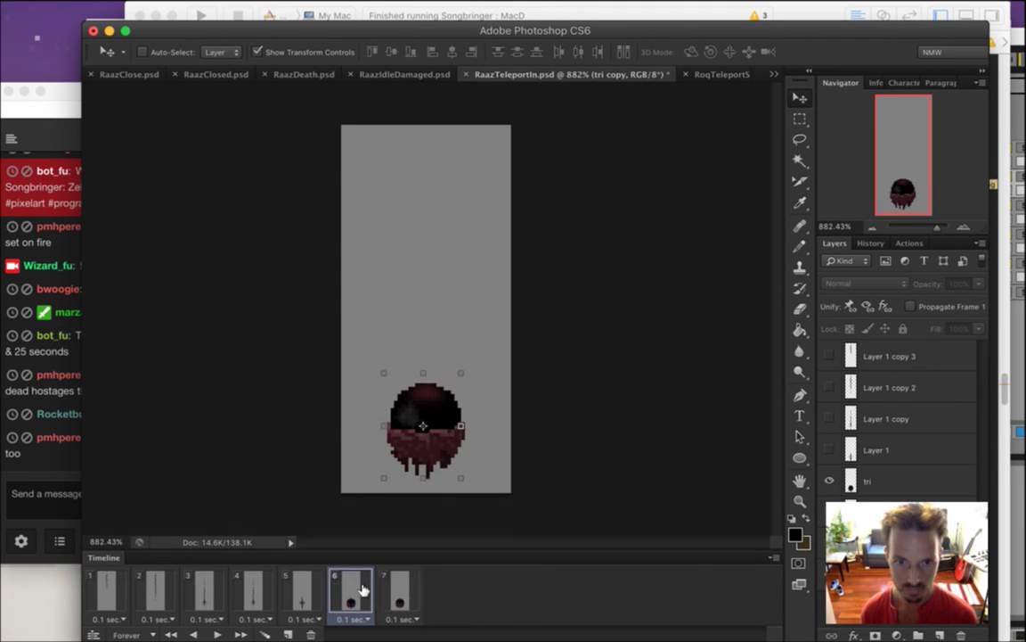
key(alt+Right)
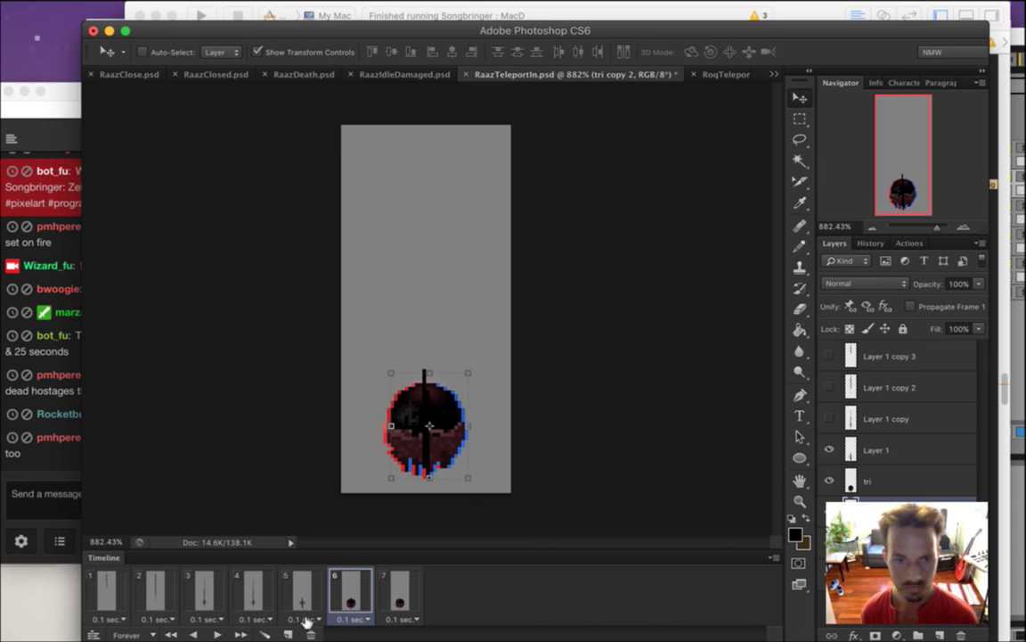
Switch to the stream chat and read the viewers' latest messages
click(53, 428)
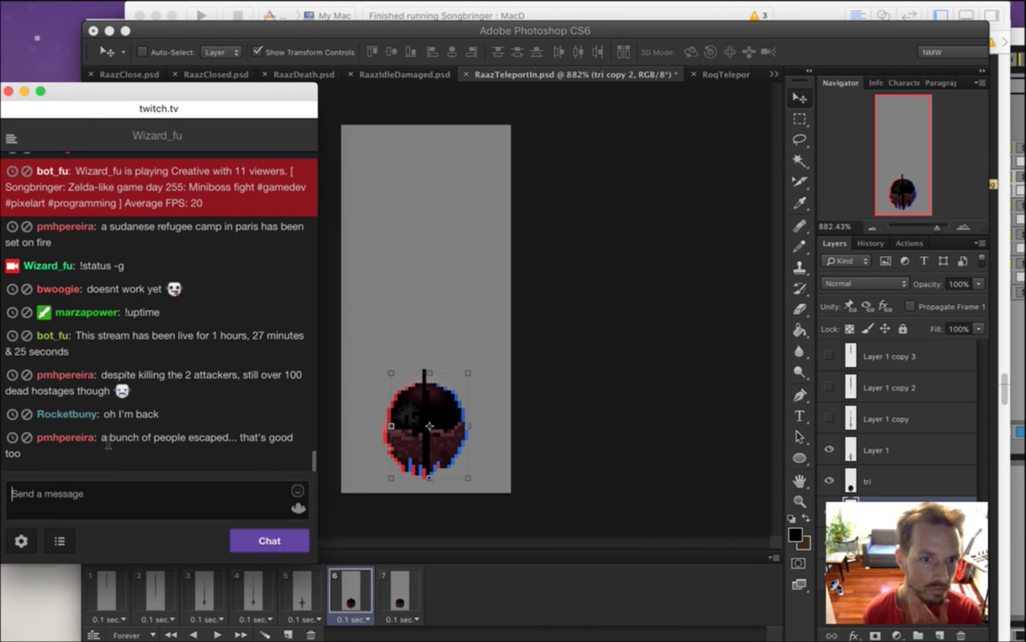
drag(100, 374, 129, 391)
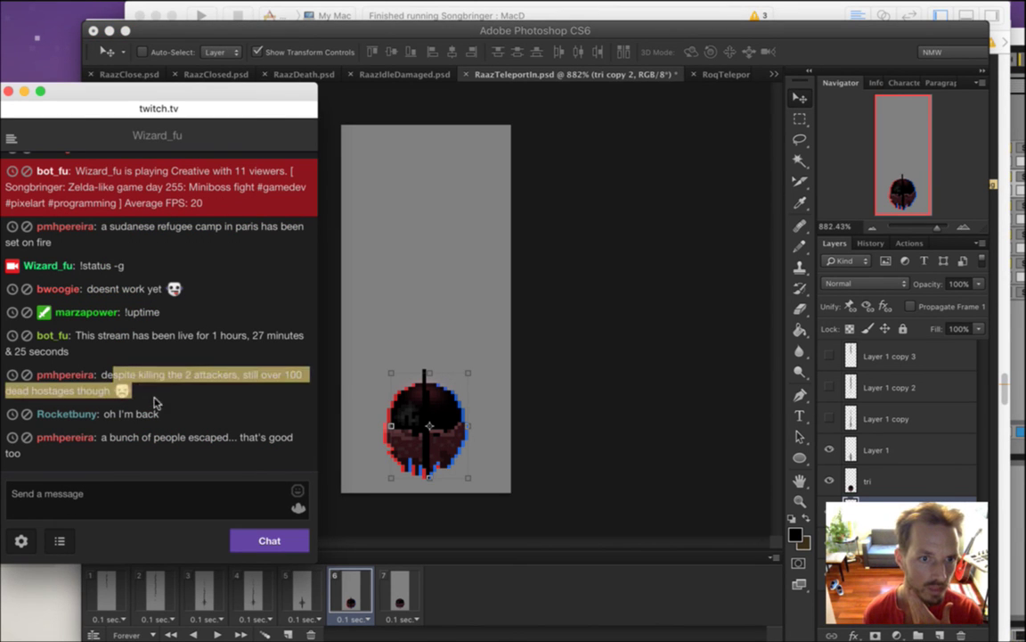
click(161, 411)
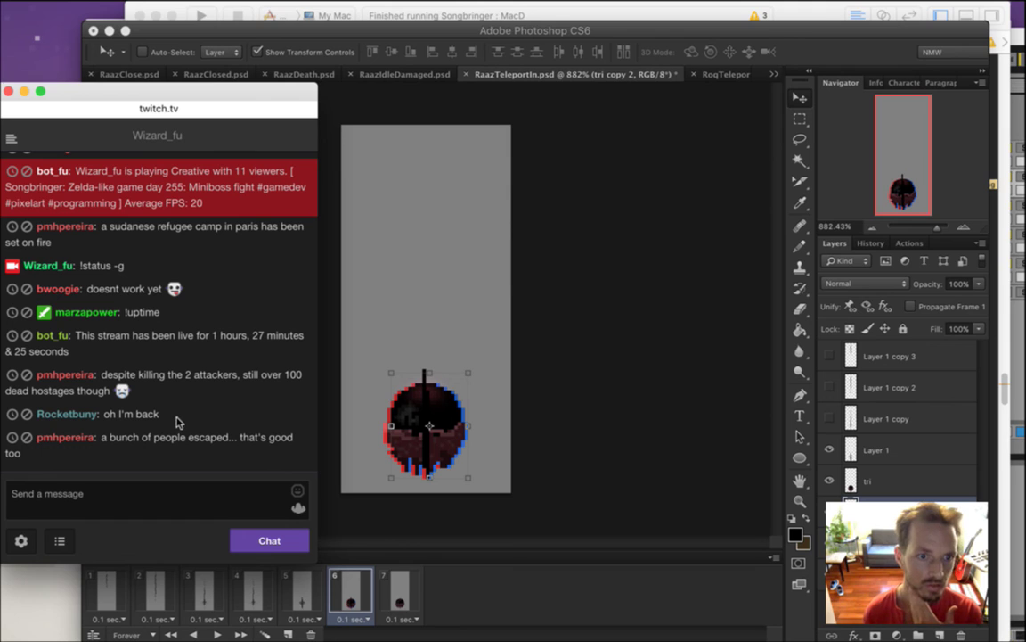
drag(160, 440, 190, 467)
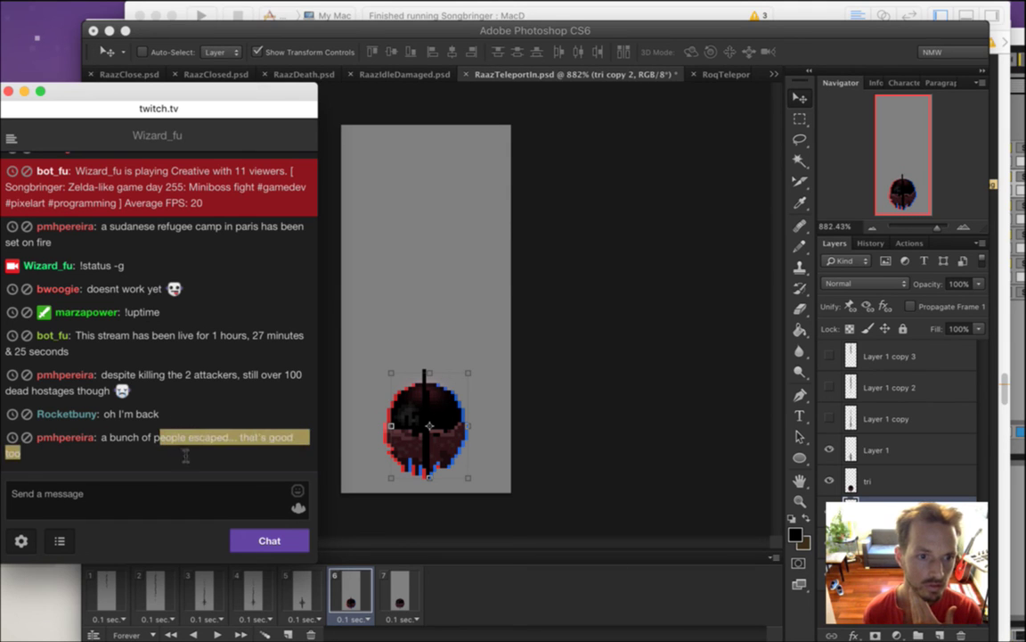